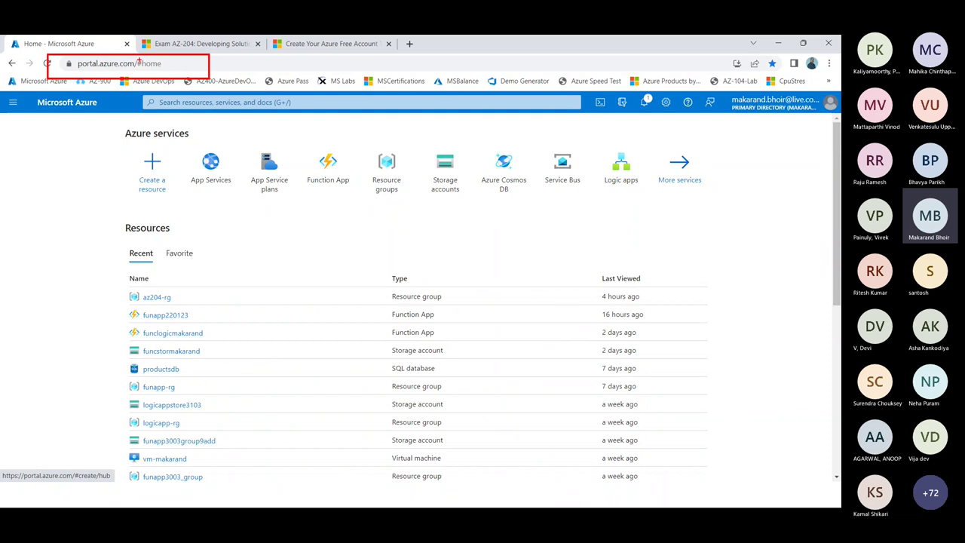
- Mark the portal.azure.com address, then switch the portal to the TCS Org directory
drag(143, 58, 190, 43)
key(Escape)
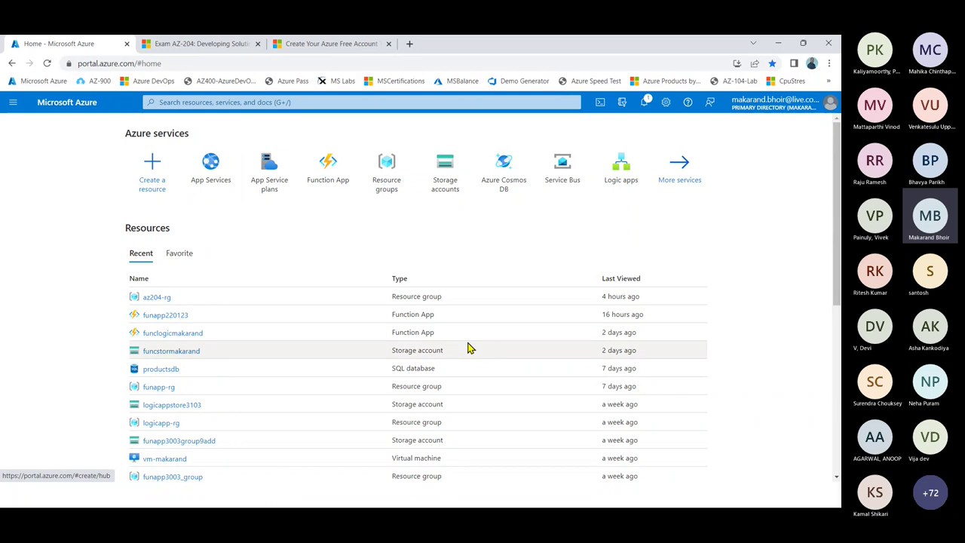
click(830, 108)
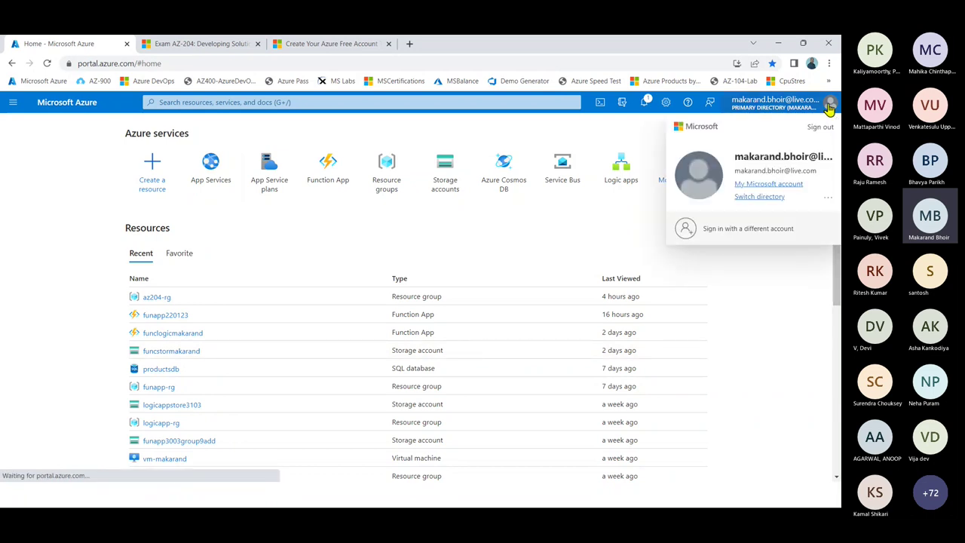
click(778, 114)
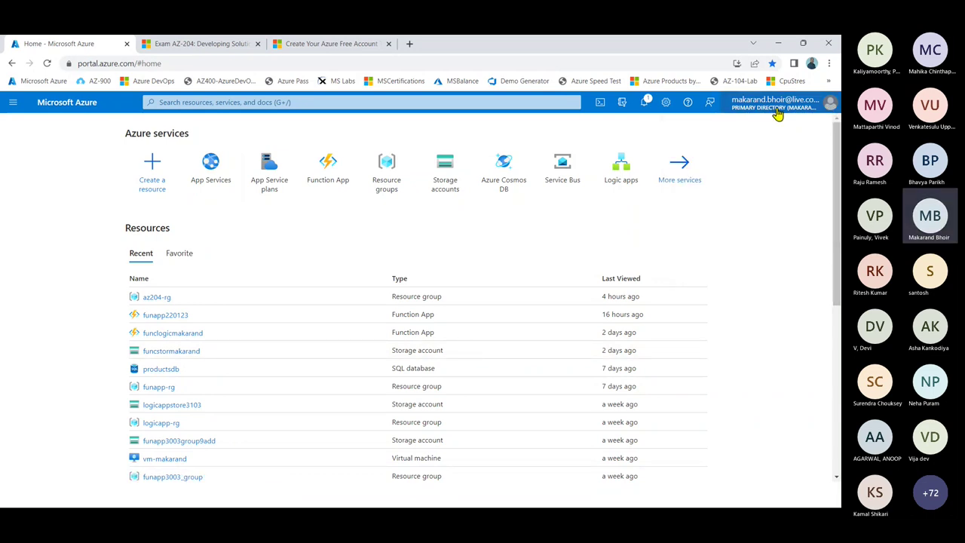
click(778, 113)
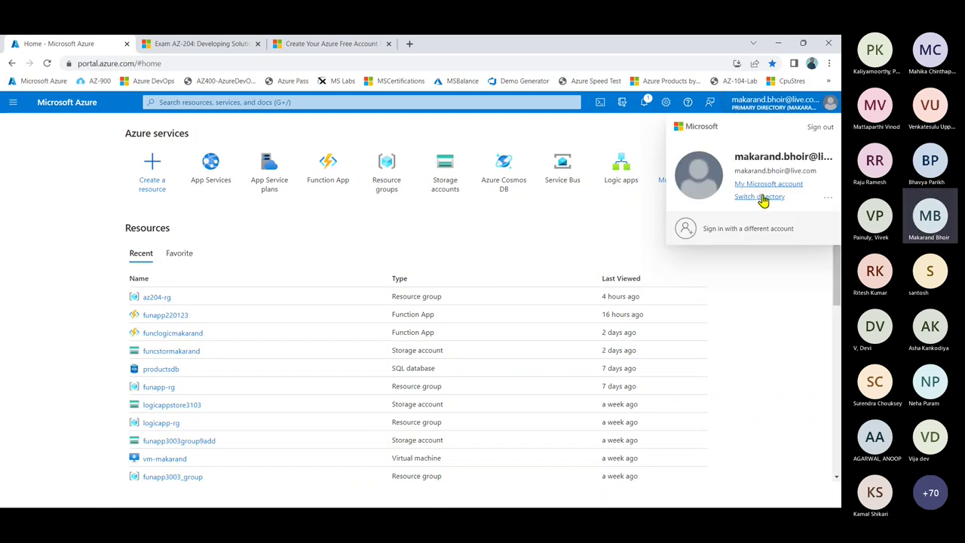
click(760, 197)
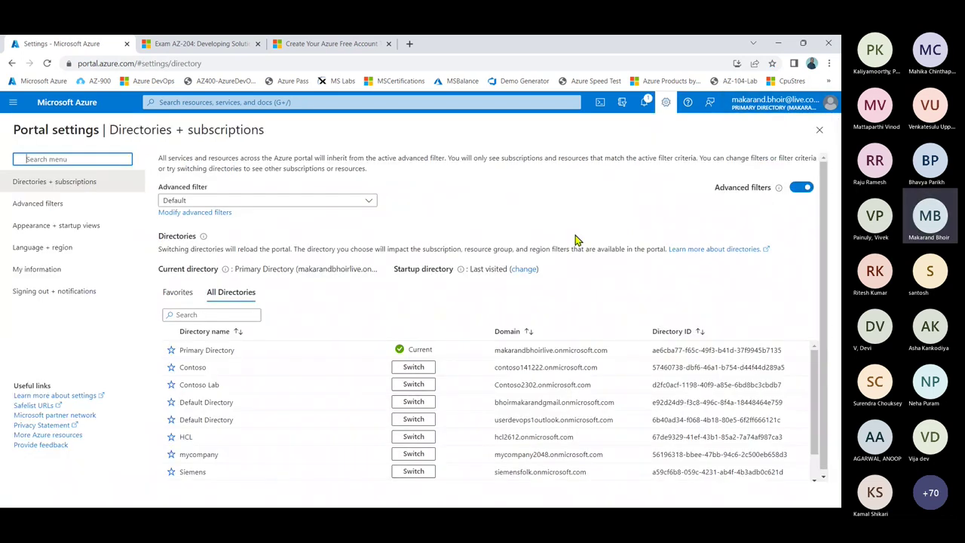
scroll(338, 362, down, 2)
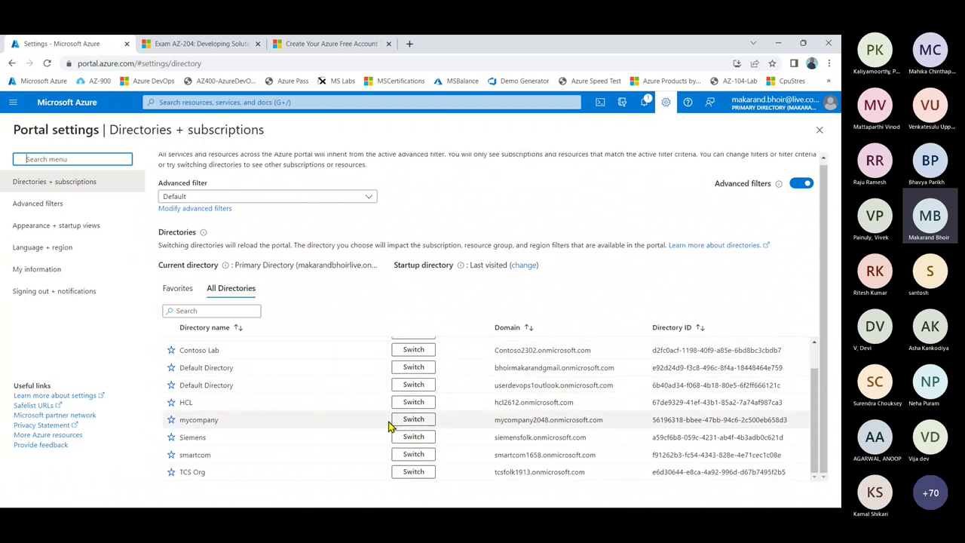
click(423, 473)
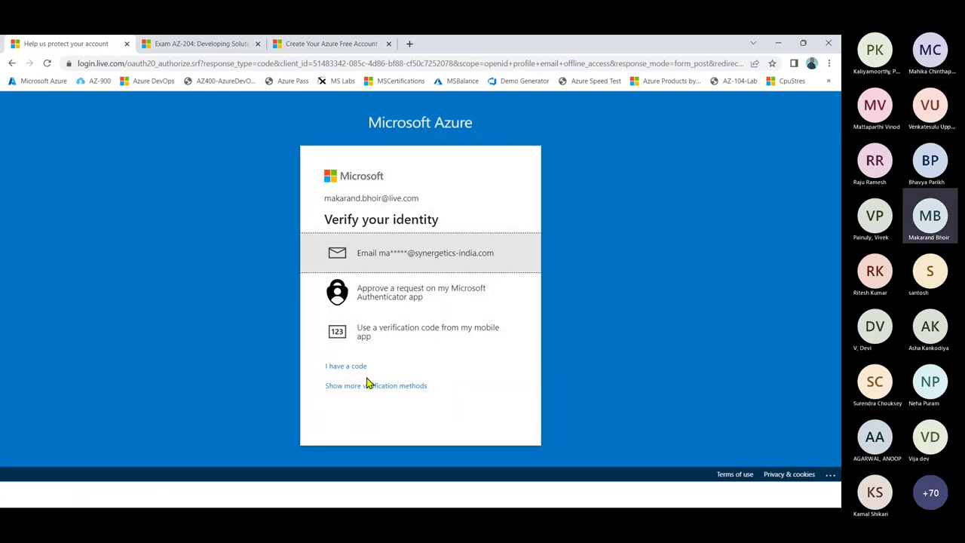
- Choose Email verification, enter the account's full e-mail address, and send the code
click(427, 256)
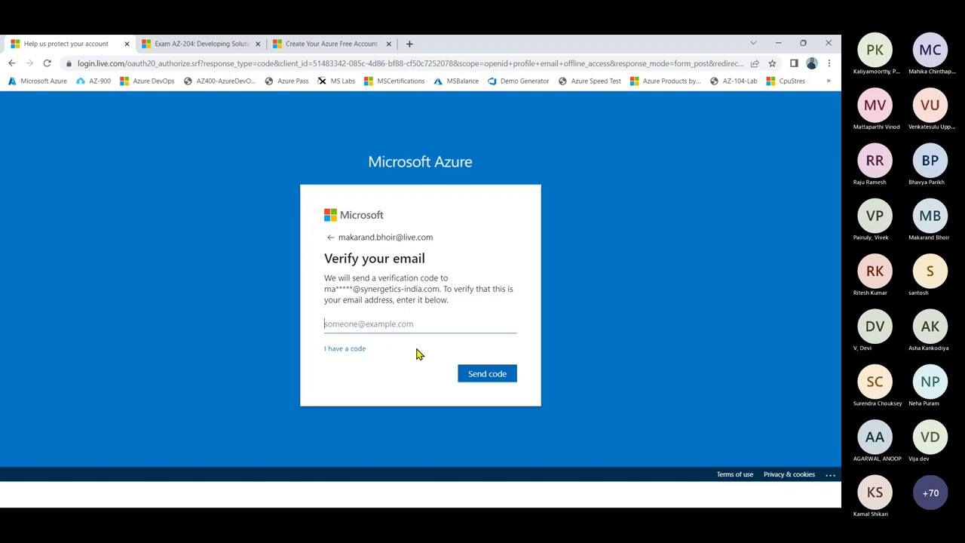
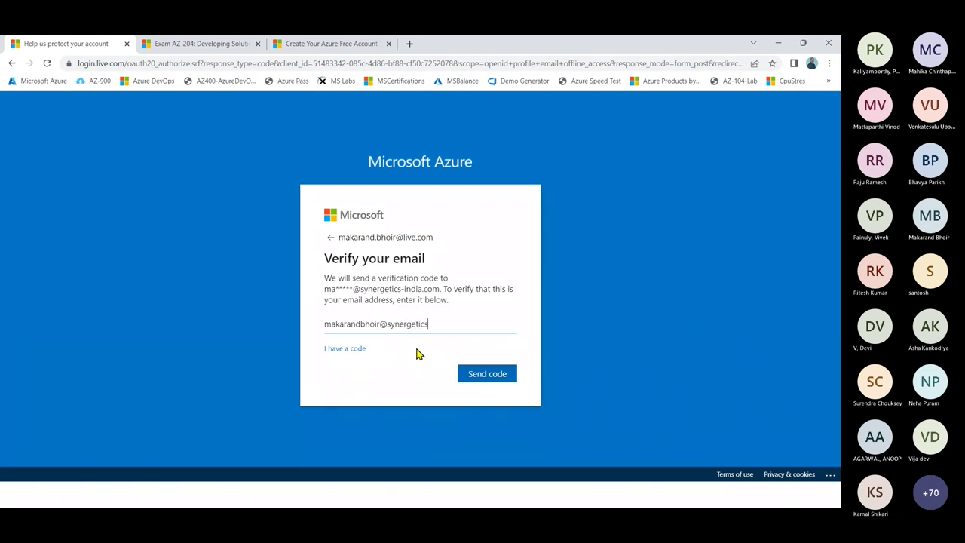
key(Return)
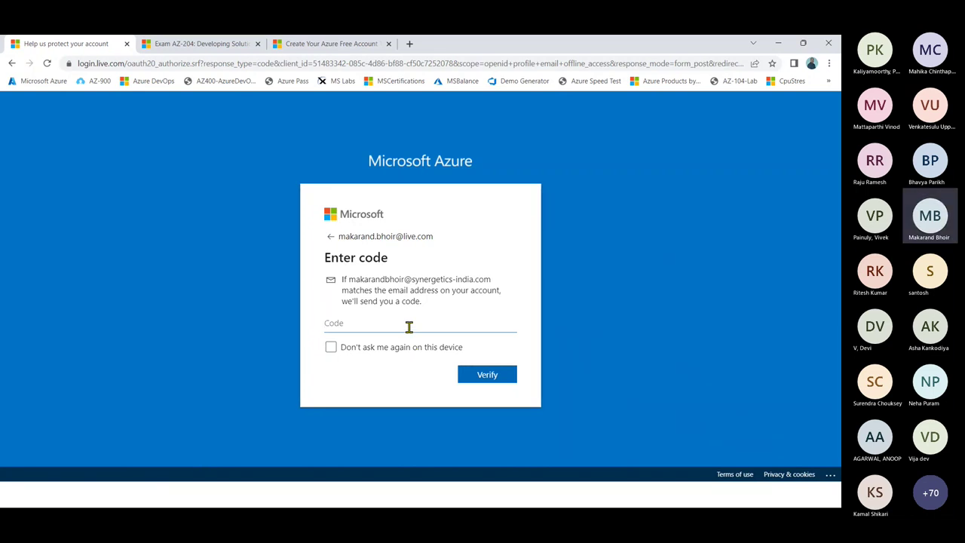
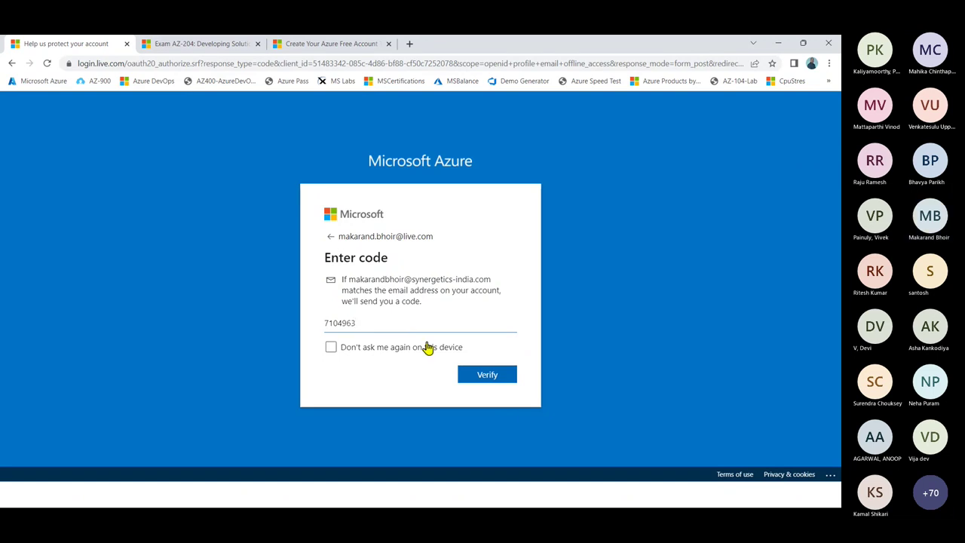
- Enter the emailed verification code and verify it to reach the TCS Org home page
click(498, 378)
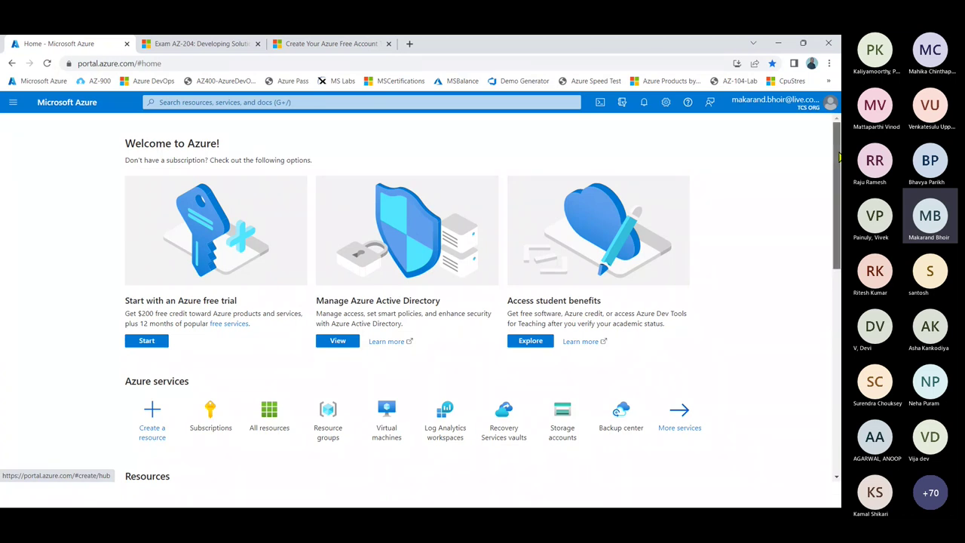
- Open Virtual machines in TCS Org and outline the signed-in account name, showing no subscription
mouse_move(837, 156)
mouse_down()
mouse_move(837, 245)
mouse_move(837, 165)
mouse_up()
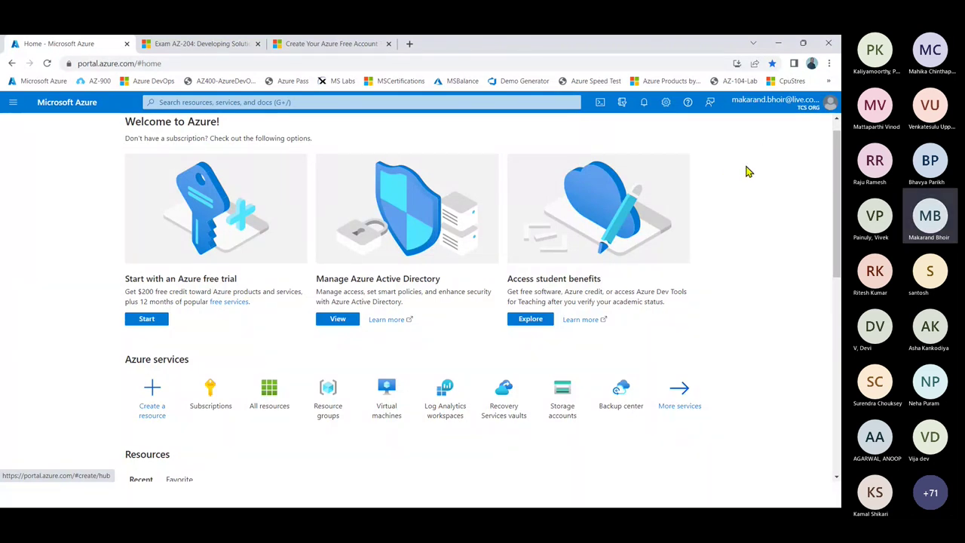
click(393, 407)
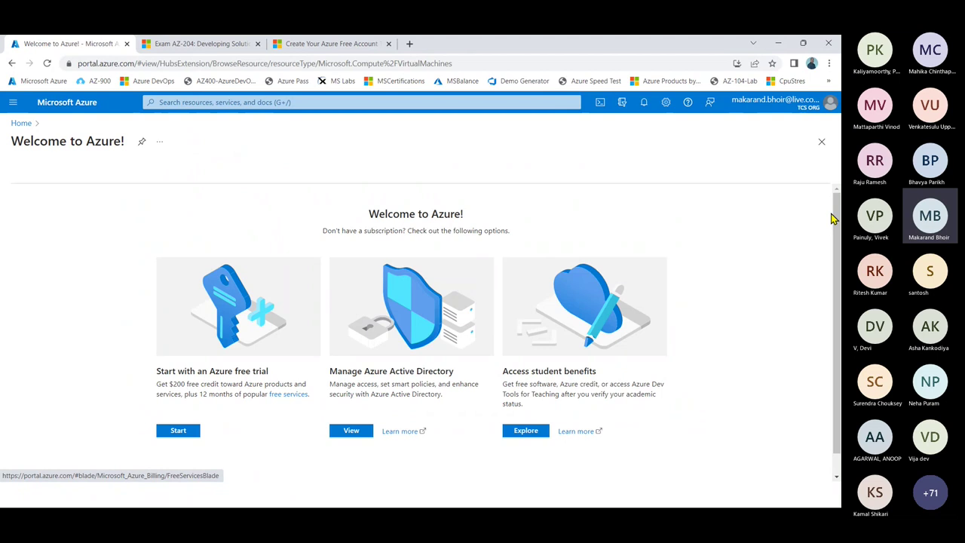
mouse_move(725, 88)
mouse_down()
mouse_move(776, 116)
mouse_move(840, 128)
mouse_move(819, 114)
mouse_up()
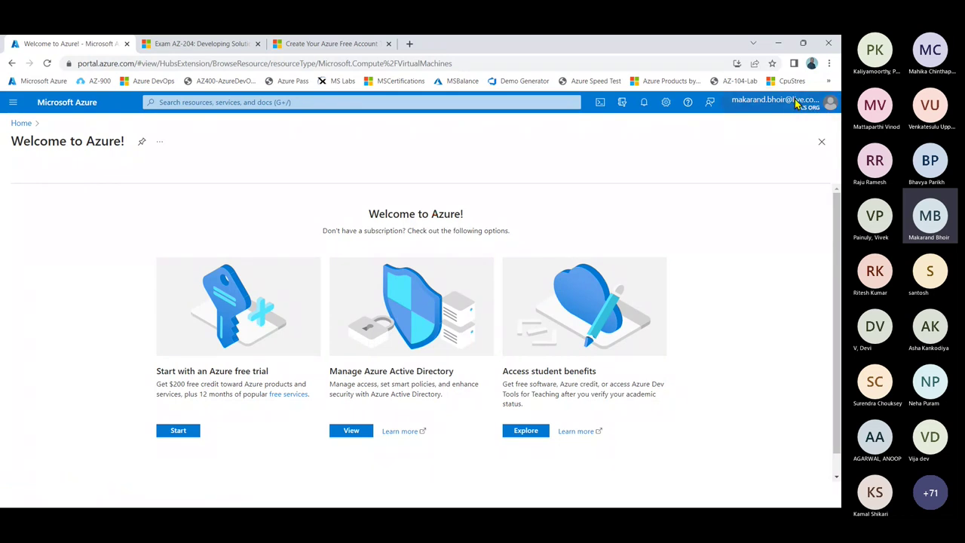
- Switch the portal back to the Primary Directory, marking its row in the directory list
click(793, 107)
click(765, 200)
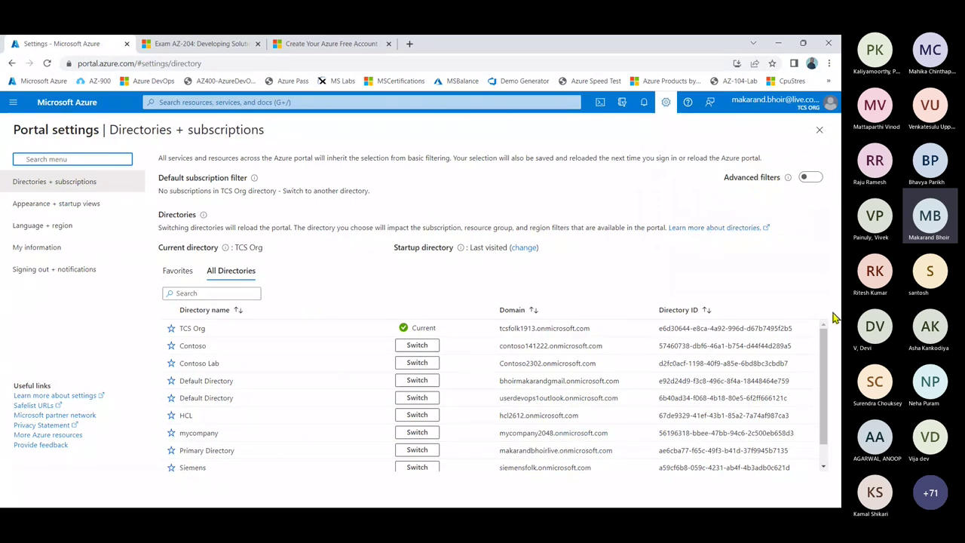
scroll(823, 395, down, 1)
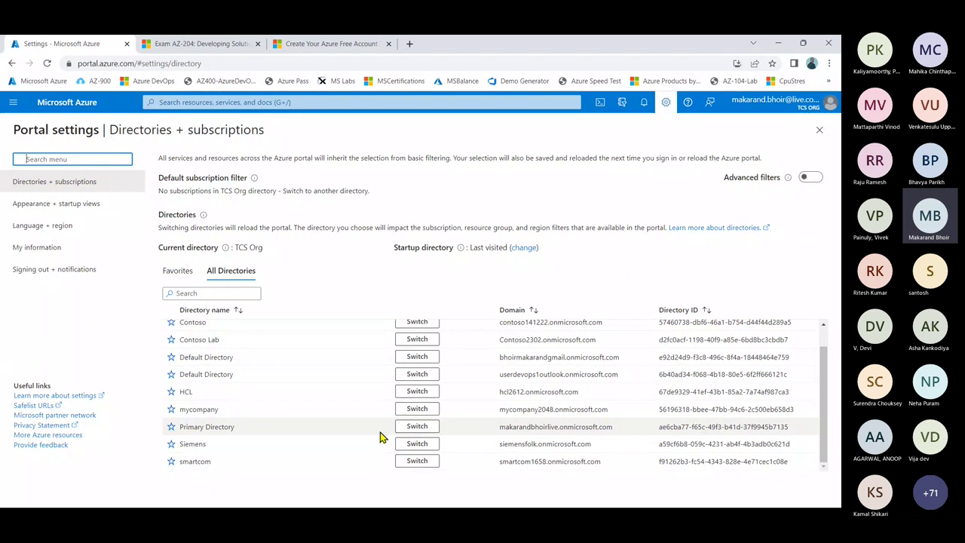
click(426, 429)
mouse_move(165, 417)
mouse_down()
mouse_move(323, 436)
mouse_move(802, 435)
mouse_up()
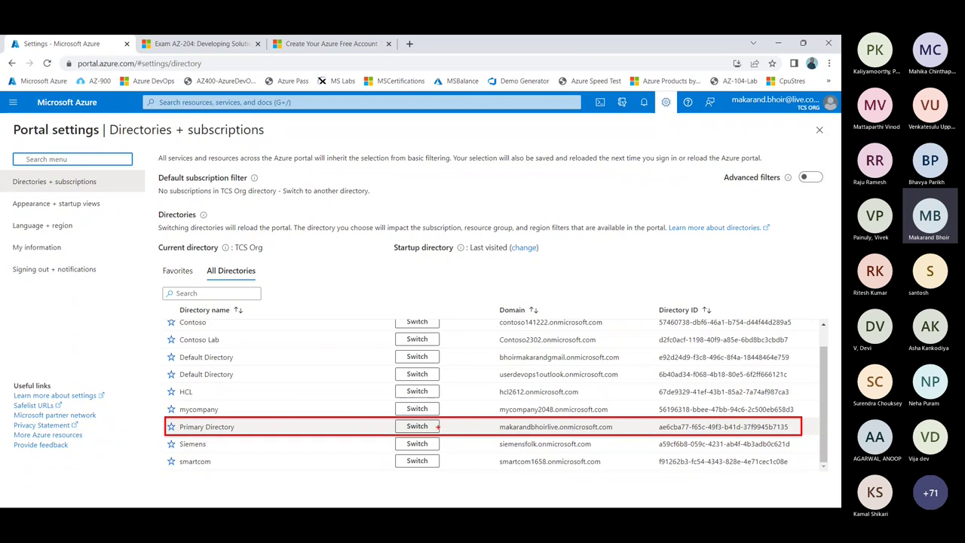
drag(437, 427, 464, 398)
key(Escape)
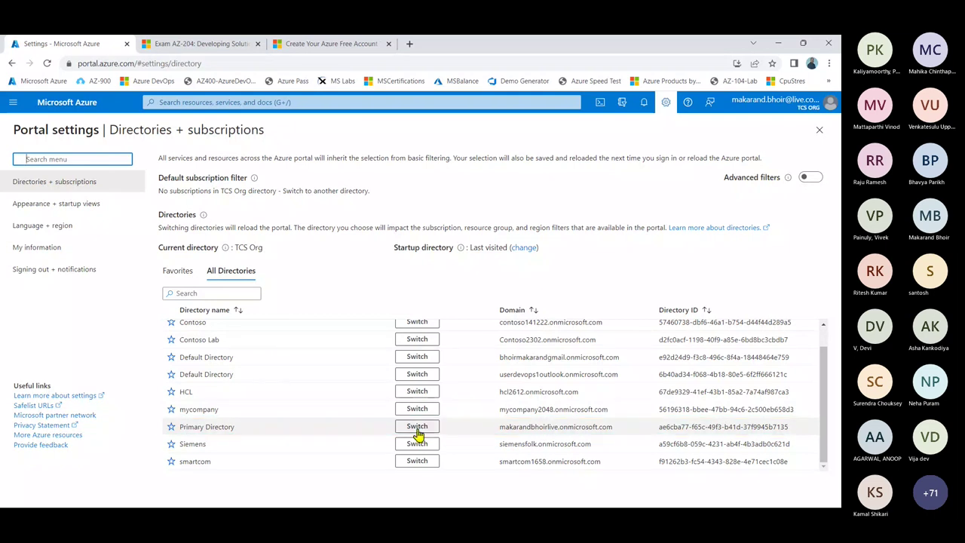
click(418, 435)
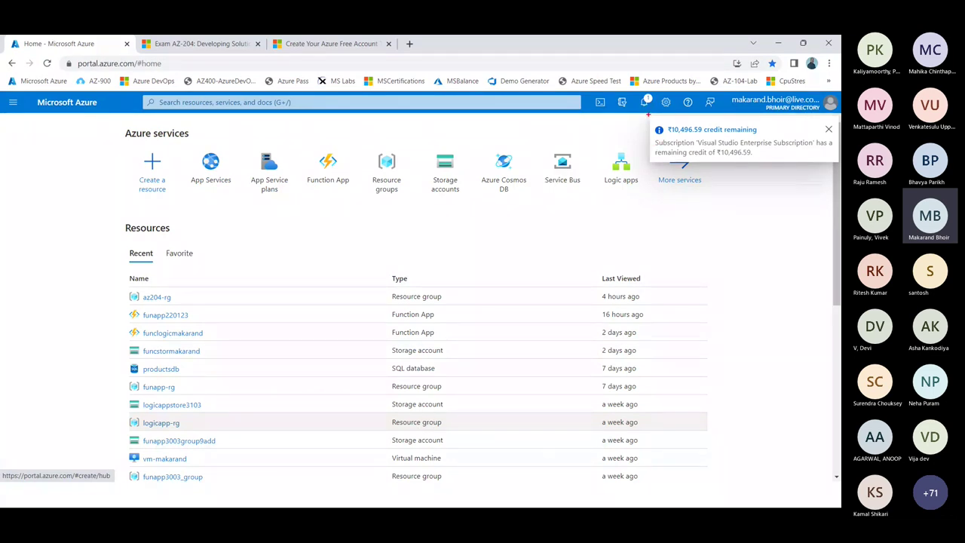
- Outline and point out the remaining-credit notice, then dismiss it with the annotations
mouse_move(648, 115)
mouse_down()
mouse_move(807, 164)
mouse_move(834, 163)
mouse_up()
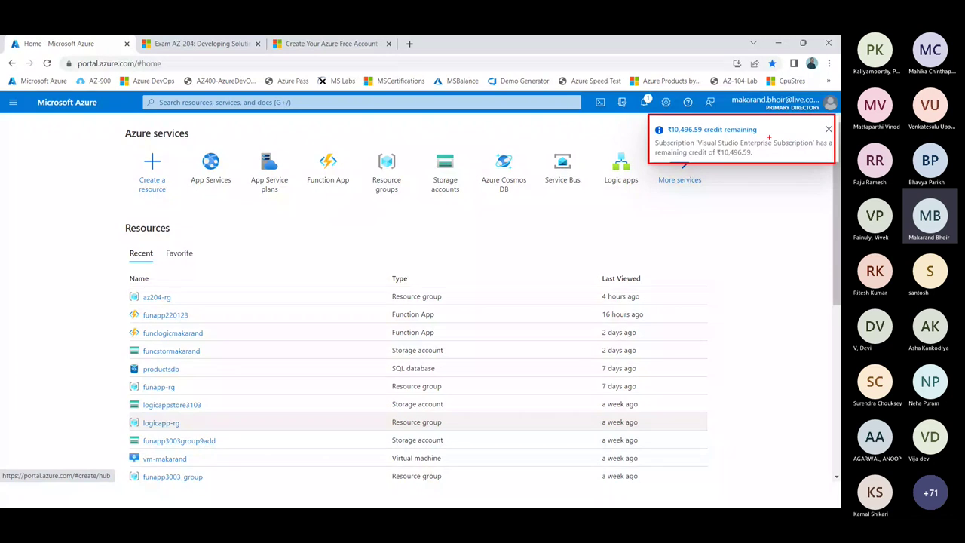
drag(778, 117, 758, 129)
key(Escape)
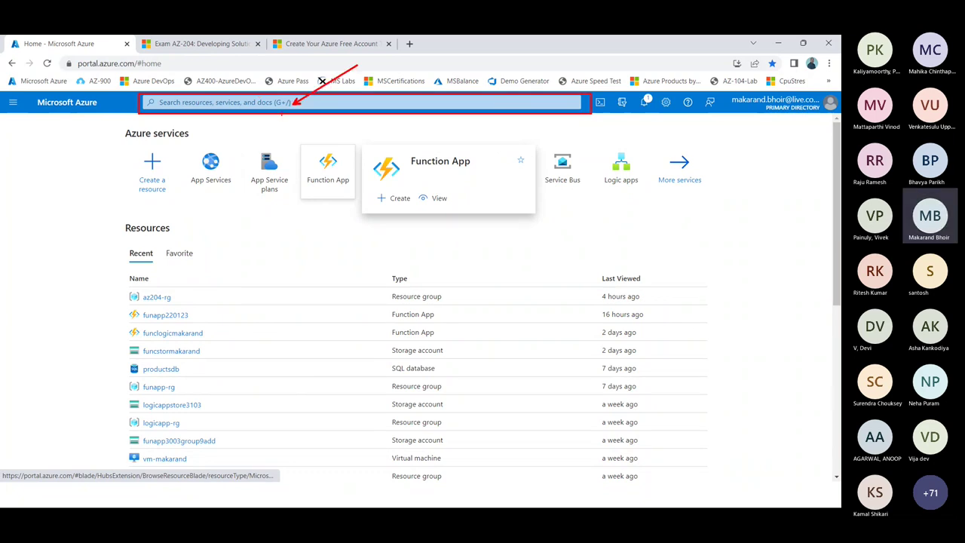
- Search 'app', open App Services, and start a new web app with + Create
click(278, 103)
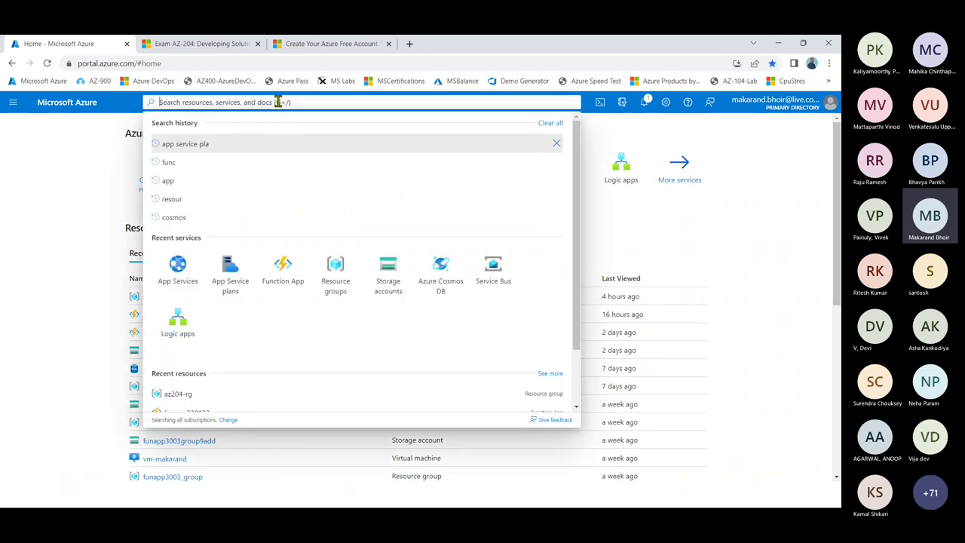
text(app)
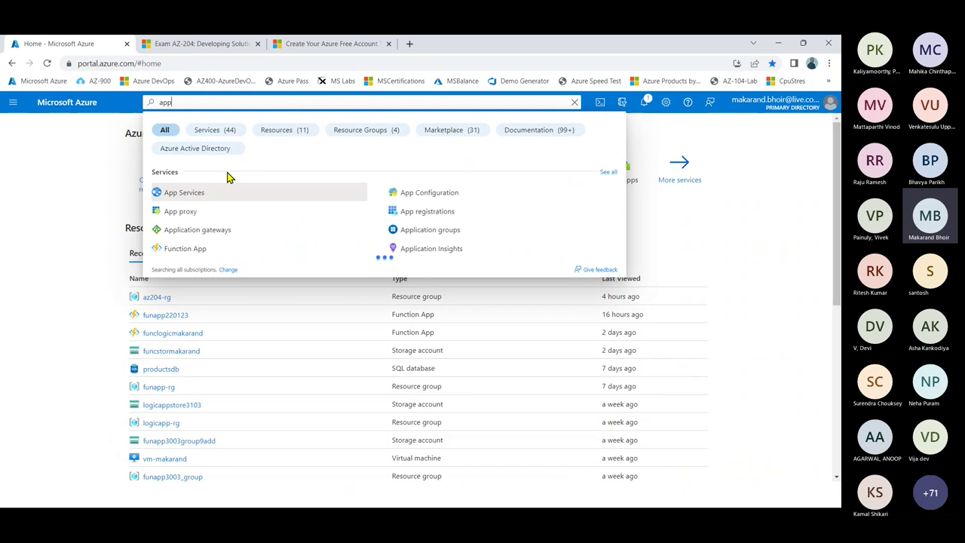
click(178, 201)
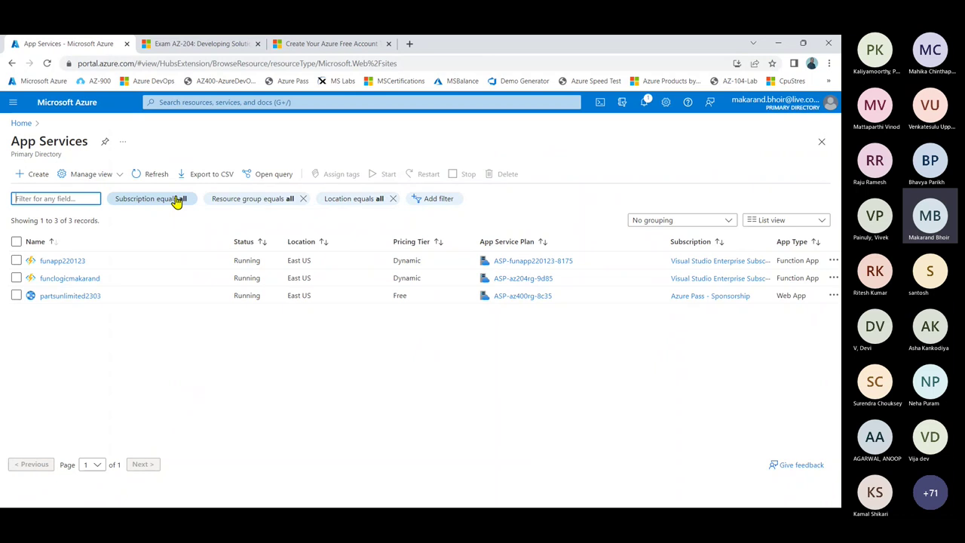
drag(9, 158, 67, 201)
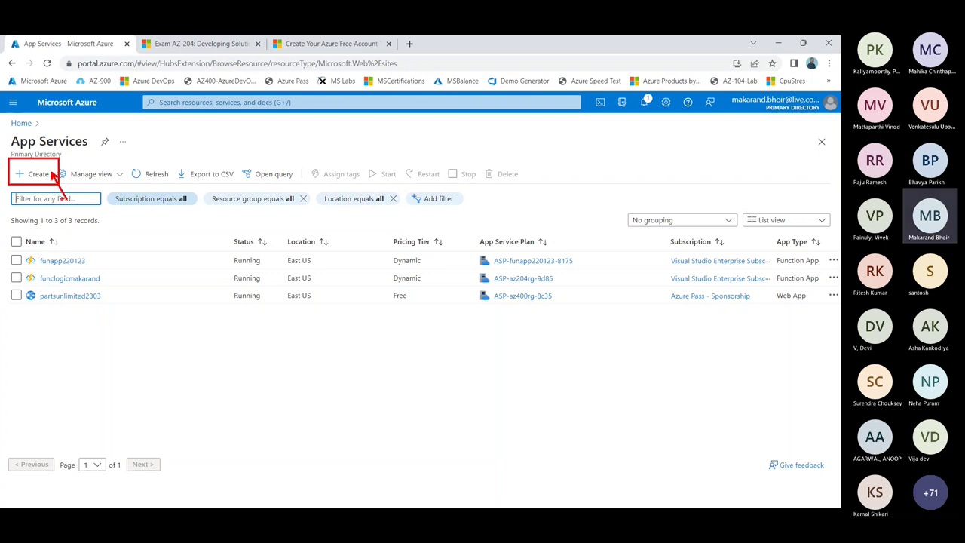
key(Escape)
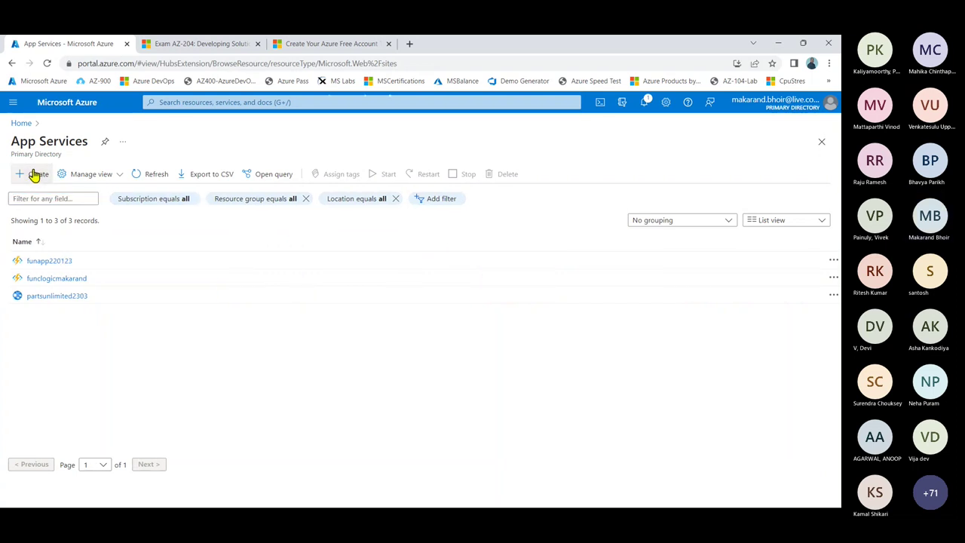
click(34, 175)
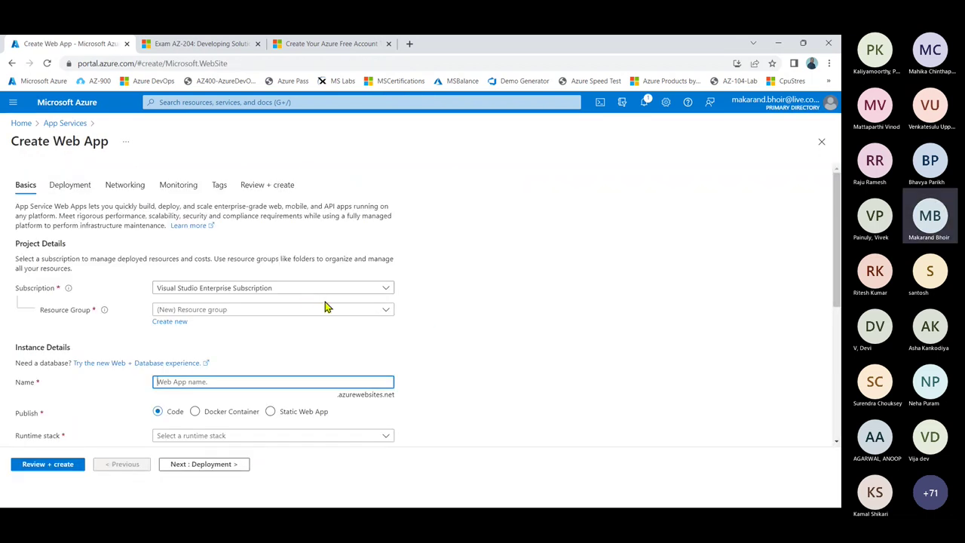
- Annotate the subscription choice and the signed-in account and directory
drag(149, 277, 411, 299)
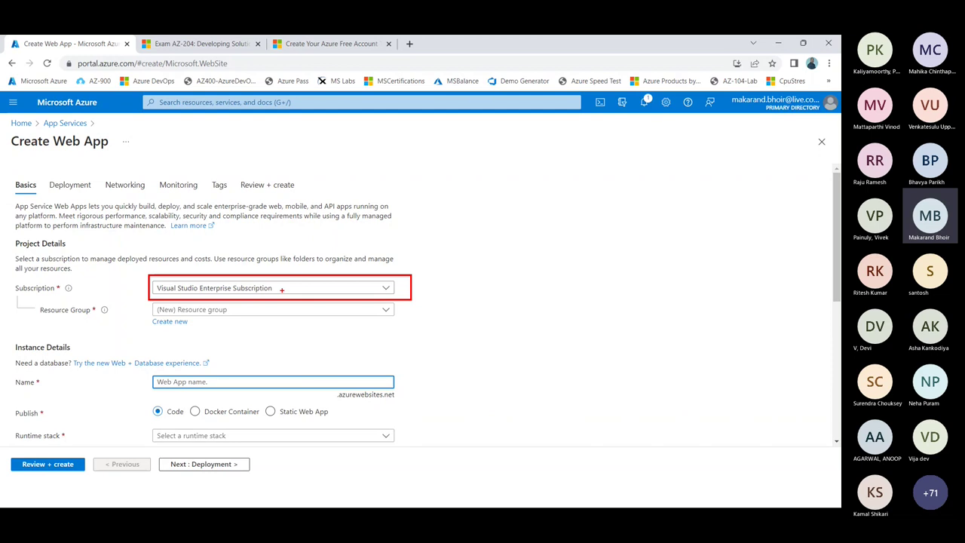
mouse_move(282, 289)
mouse_down()
mouse_move(344, 273)
mouse_move(349, 259)
mouse_up()
key(Escape)
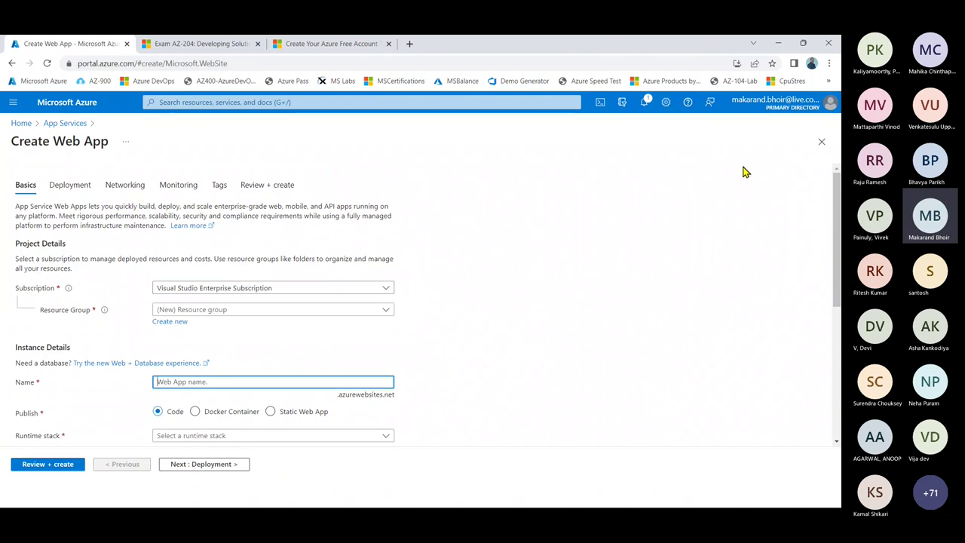
mouse_move(725, 87)
mouse_down()
mouse_move(777, 132)
mouse_move(834, 127)
mouse_move(804, 134)
mouse_move(792, 162)
mouse_up()
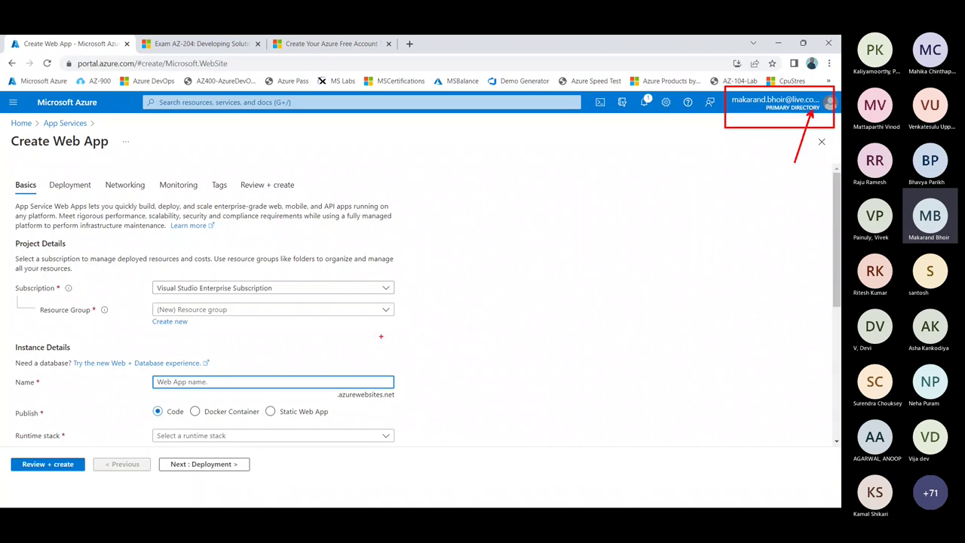
key(Escape)
- Keep Visual Studio Enterprise Subscription and create a new resource group named az204-training
click(385, 294)
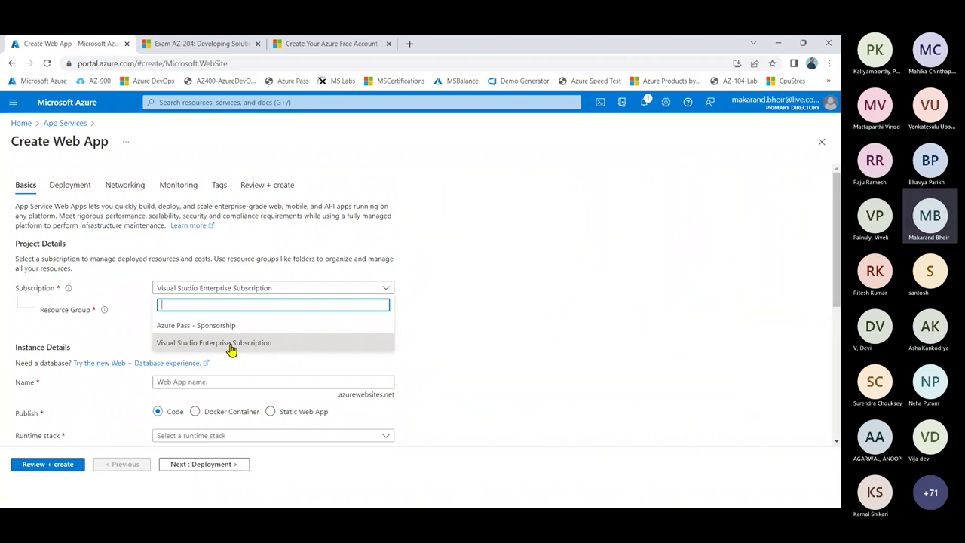
click(231, 346)
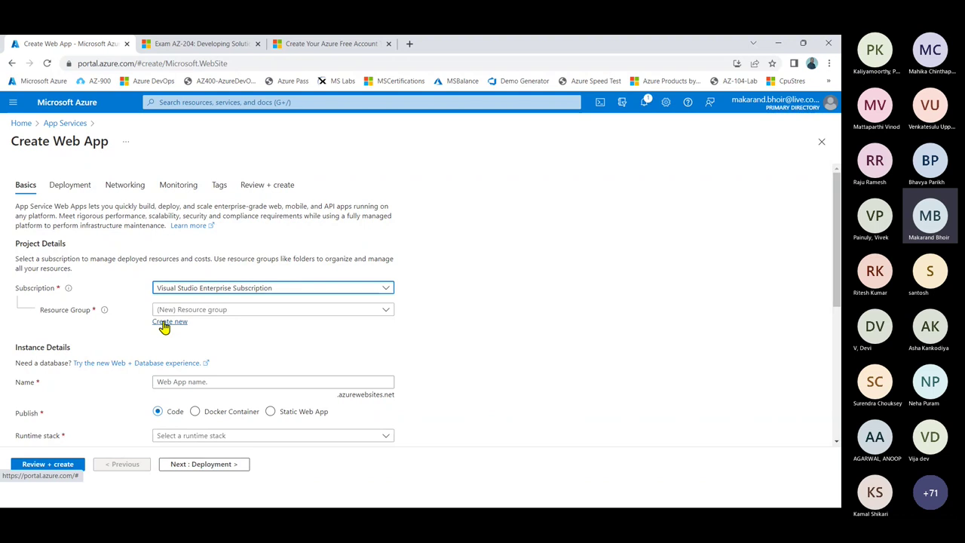
click(164, 324)
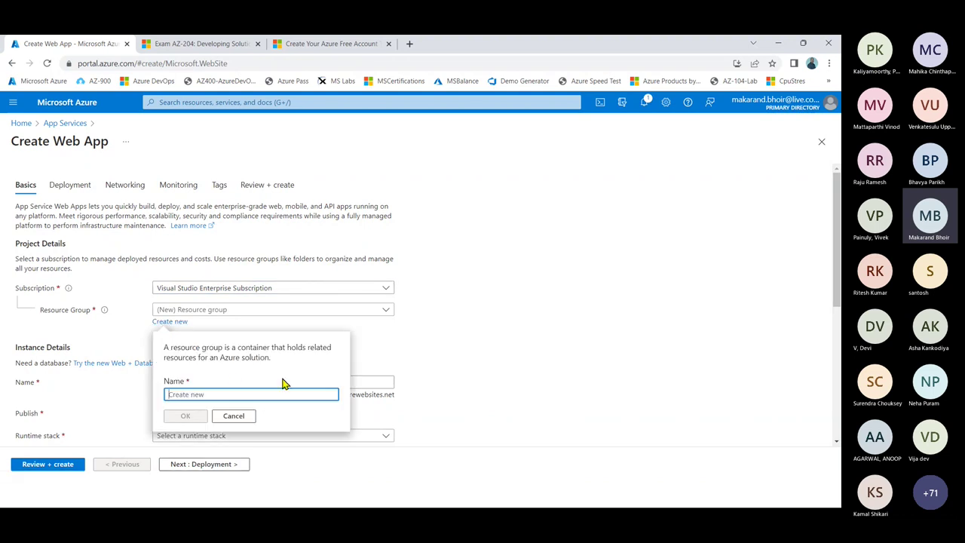
text(az)
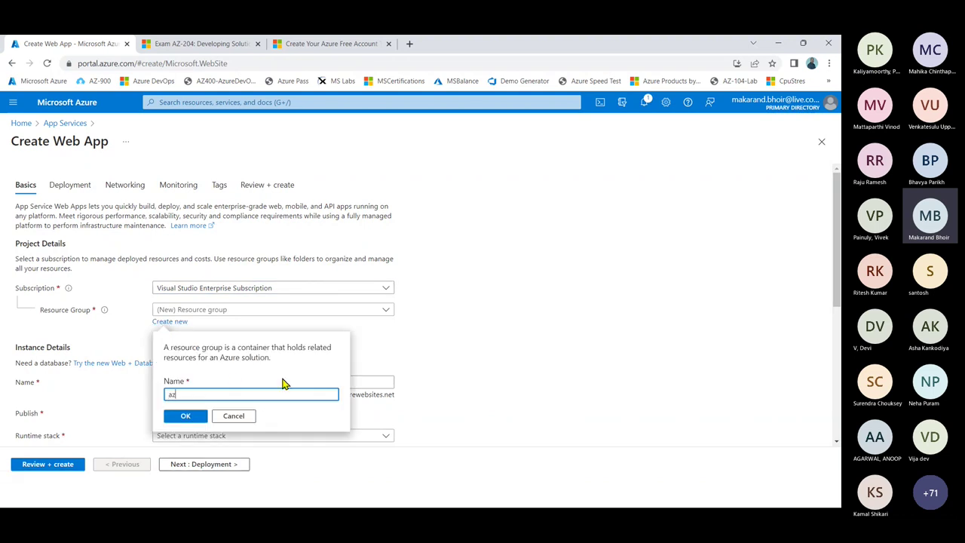
text(204-t)
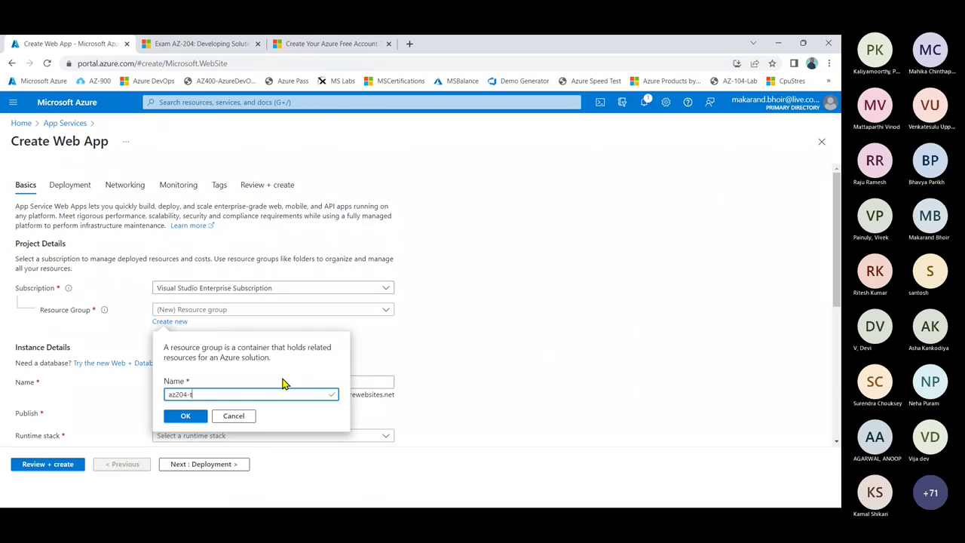
text(raining)
click(185, 417)
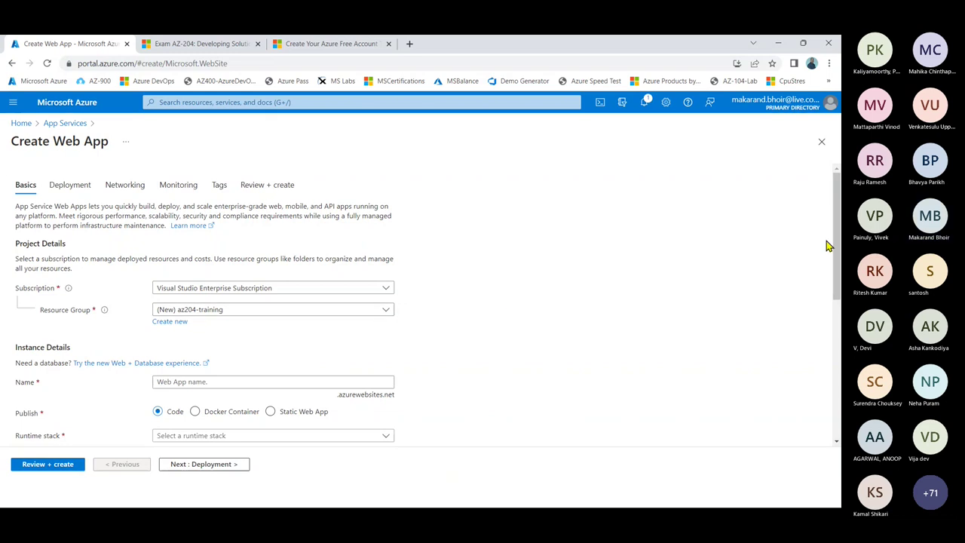
- Name the web app synergeticsfolk and mark the name and Code publish option
scroll(827, 249, down, 2)
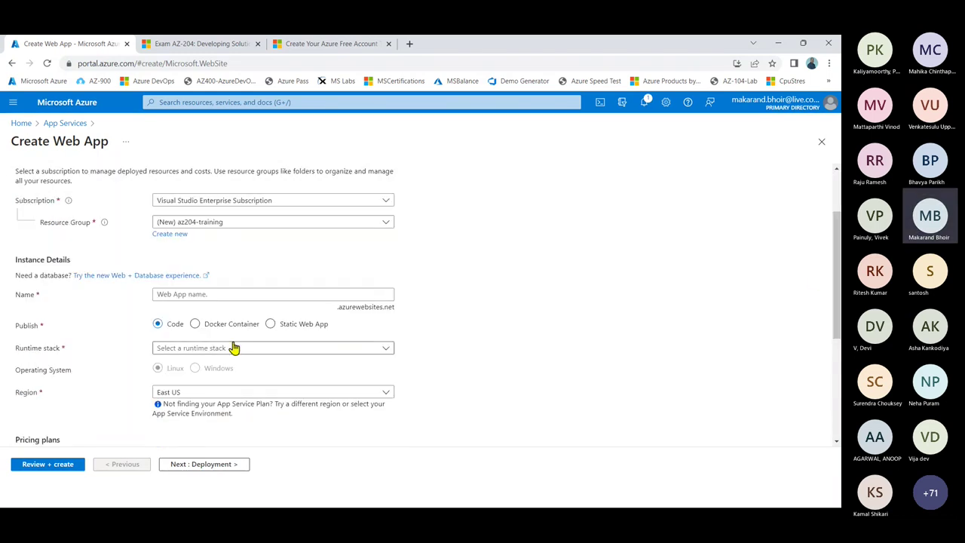
click(179, 294)
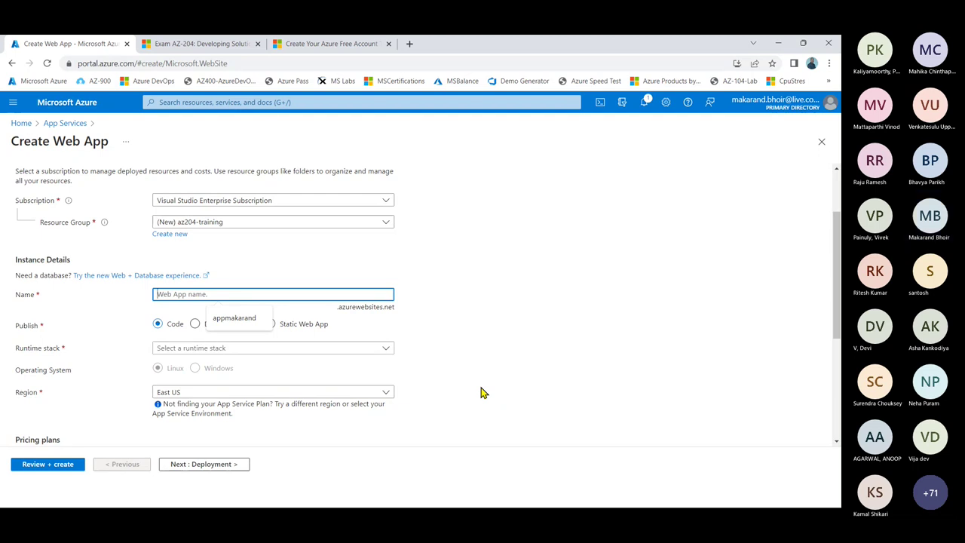
text(sy)
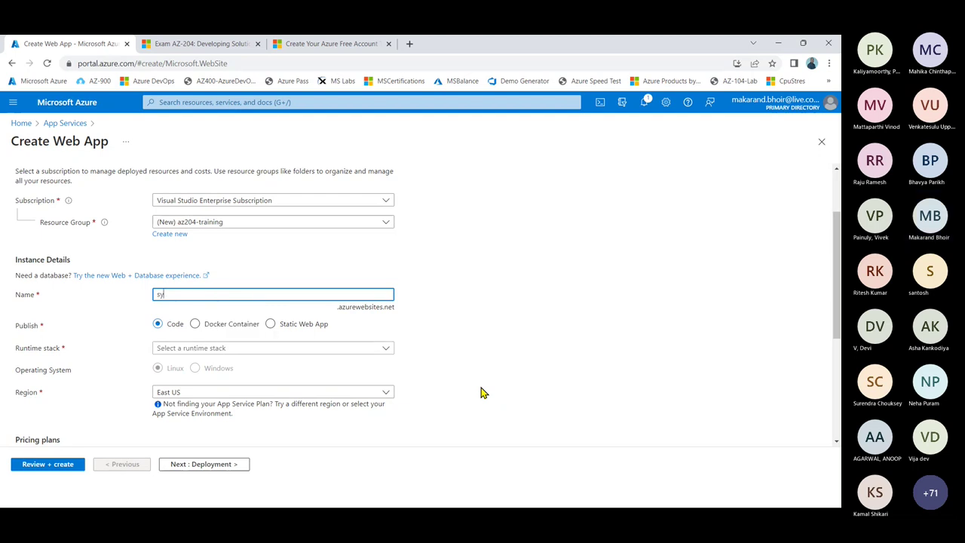
text(nergetics)
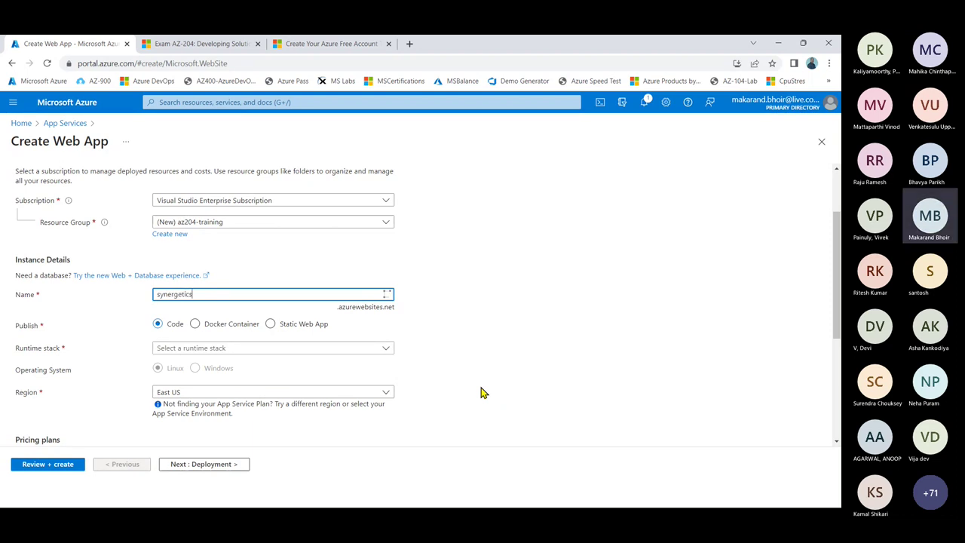
text(folk)
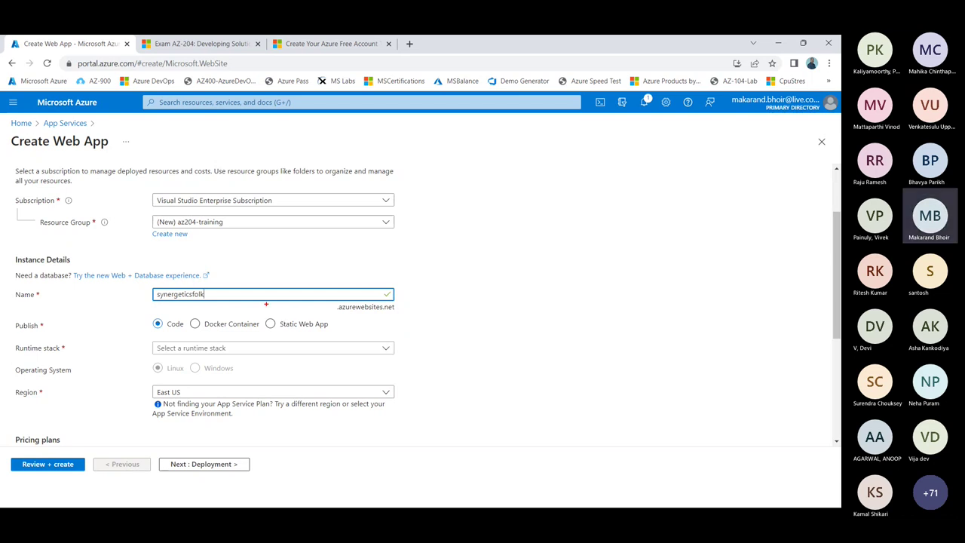
mouse_move(150, 284)
mouse_down()
mouse_move(201, 301)
mouse_move(396, 310)
mouse_up()
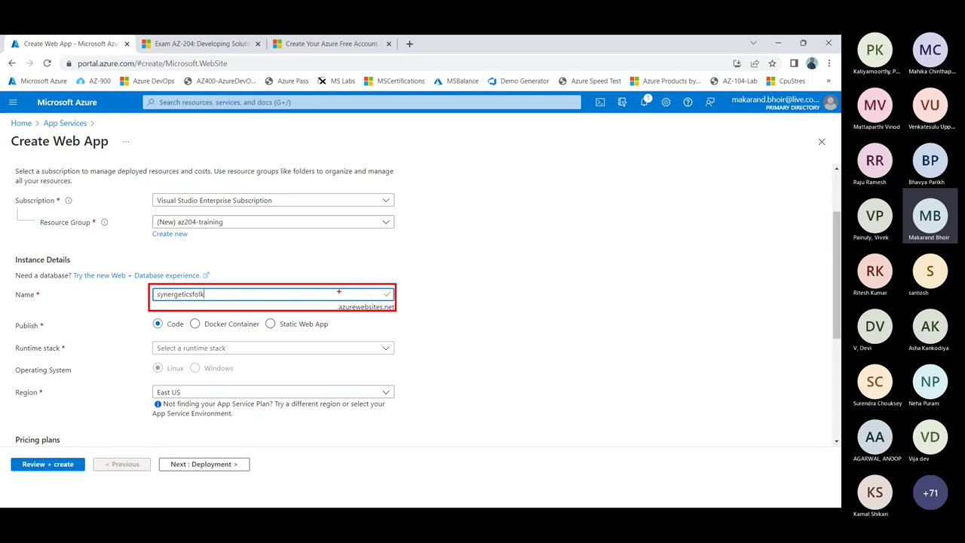
drag(339, 291, 368, 273)
drag(168, 329, 136, 370)
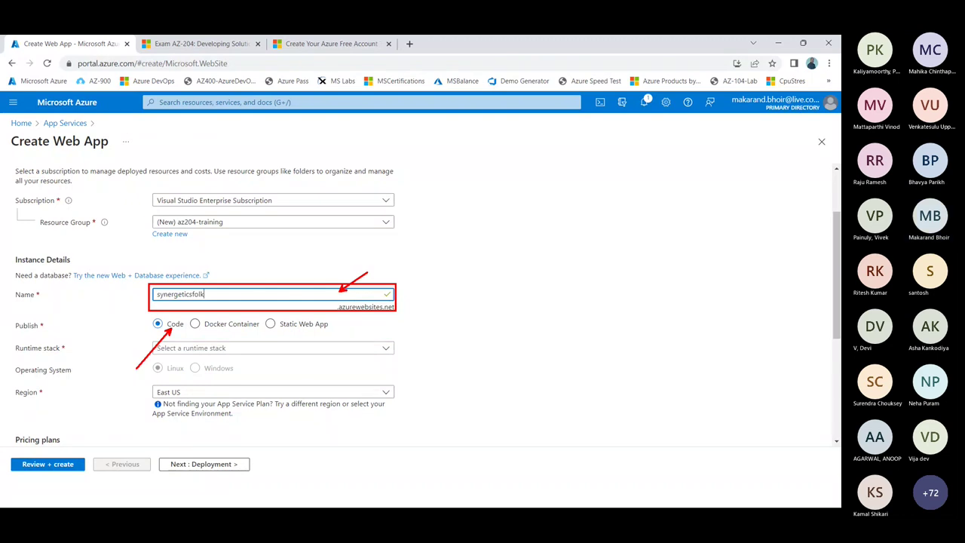
key(Escape)
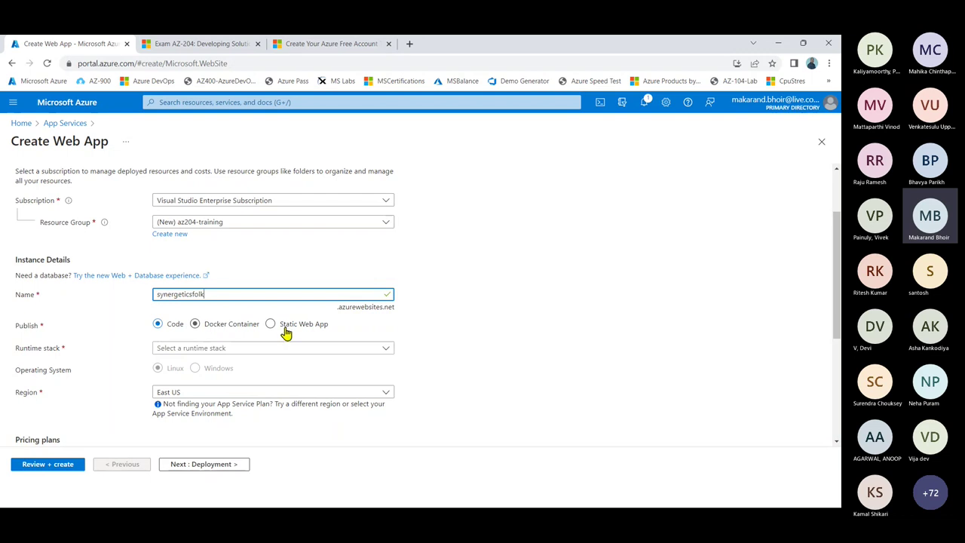
- Try Static Web App and Docker Container publishing, return to Code, and mark the runtime stack
click(311, 330)
click(252, 332)
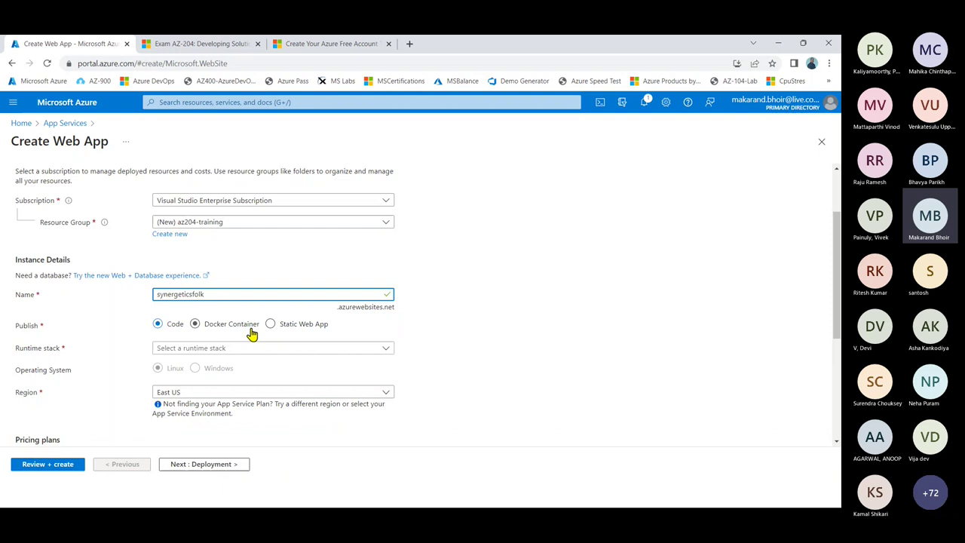
click(166, 330)
drag(144, 332, 431, 376)
drag(357, 343, 434, 292)
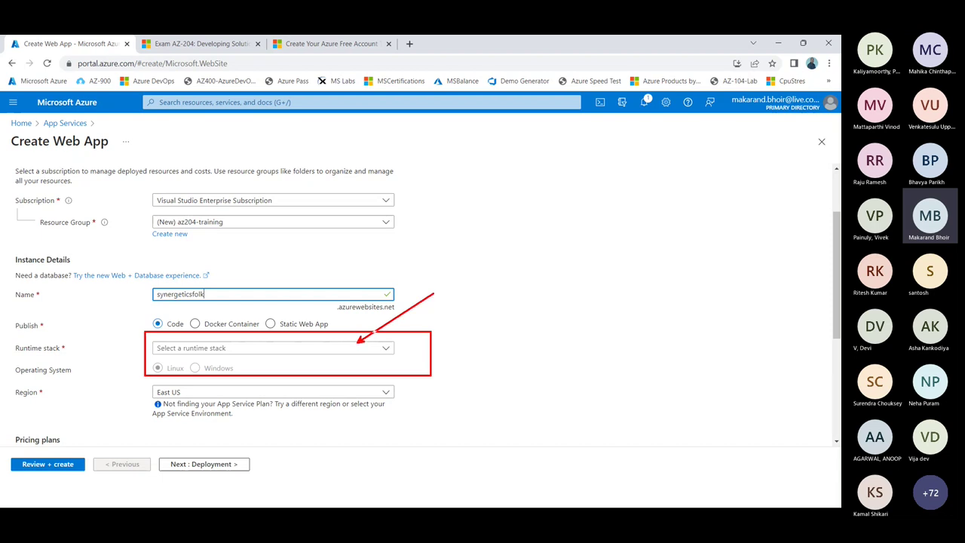
- Choose .NET 6 (LTS) as the web app's runtime stack
key(Escape)
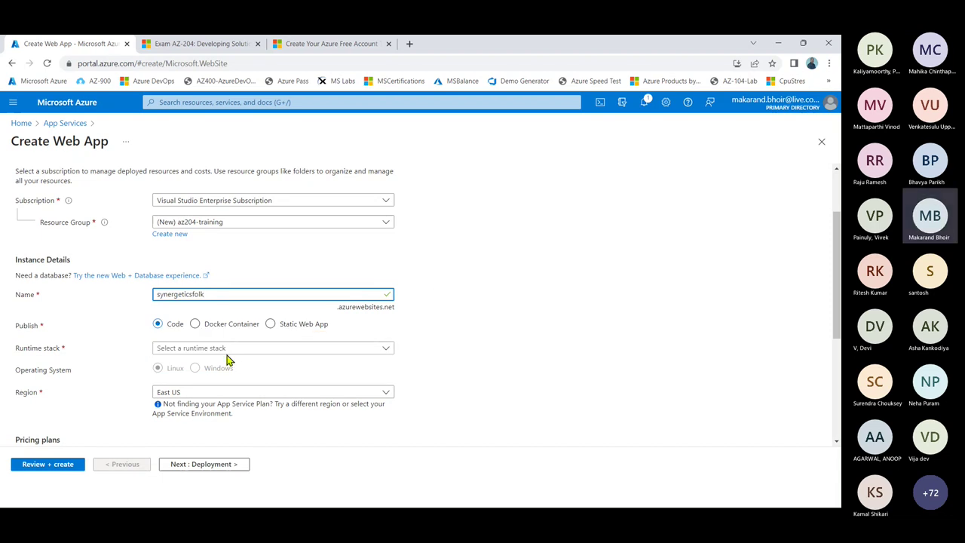
click(229, 350)
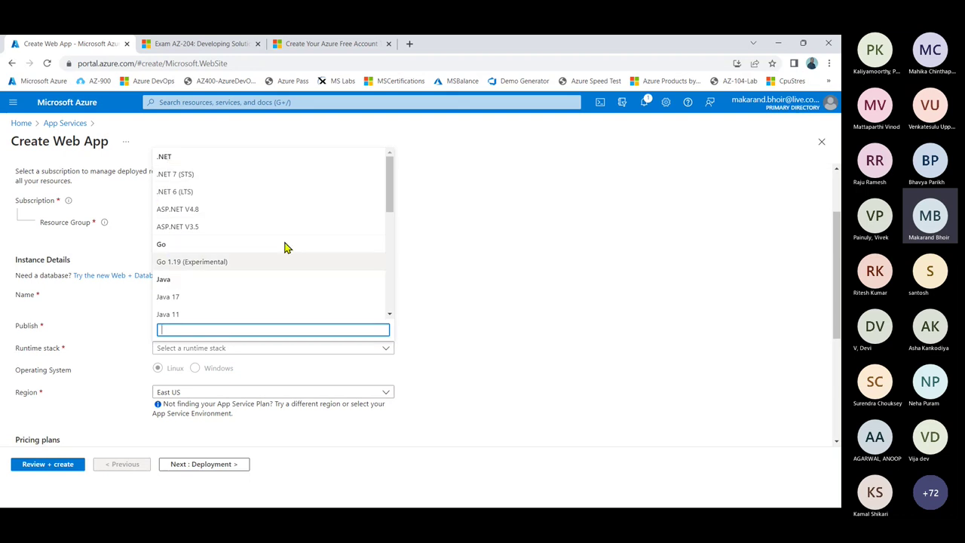
mouse_move(391, 181)
mouse_down()
mouse_move(394, 297)
mouse_move(399, 171)
mouse_up()
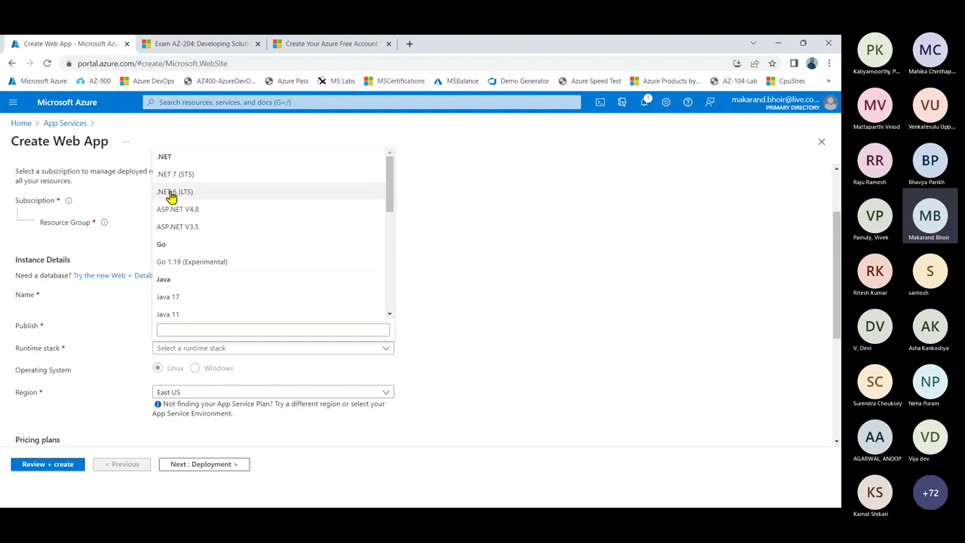
click(172, 194)
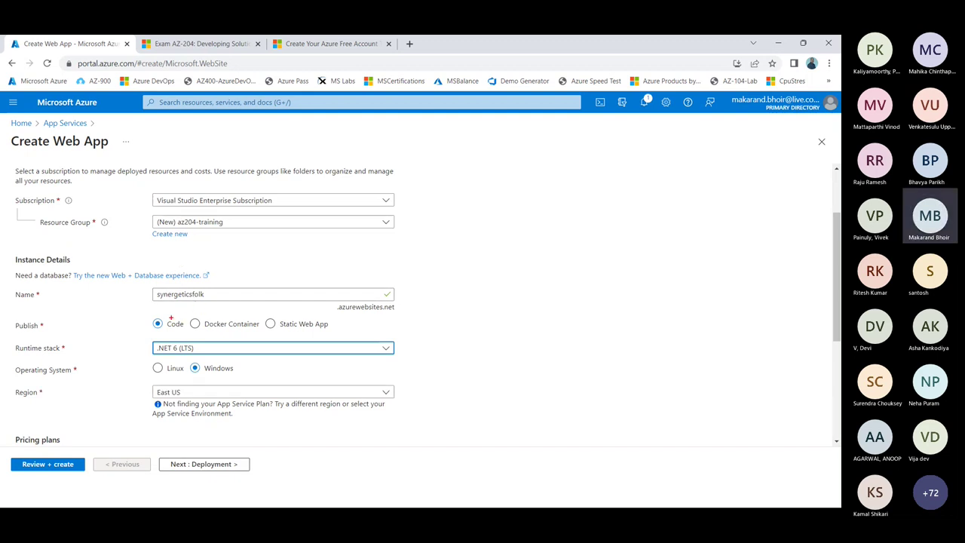
- Mark the Code and Windows options, then set the operating system to Windows
drag(171, 317, 223, 276)
drag(206, 373, 221, 404)
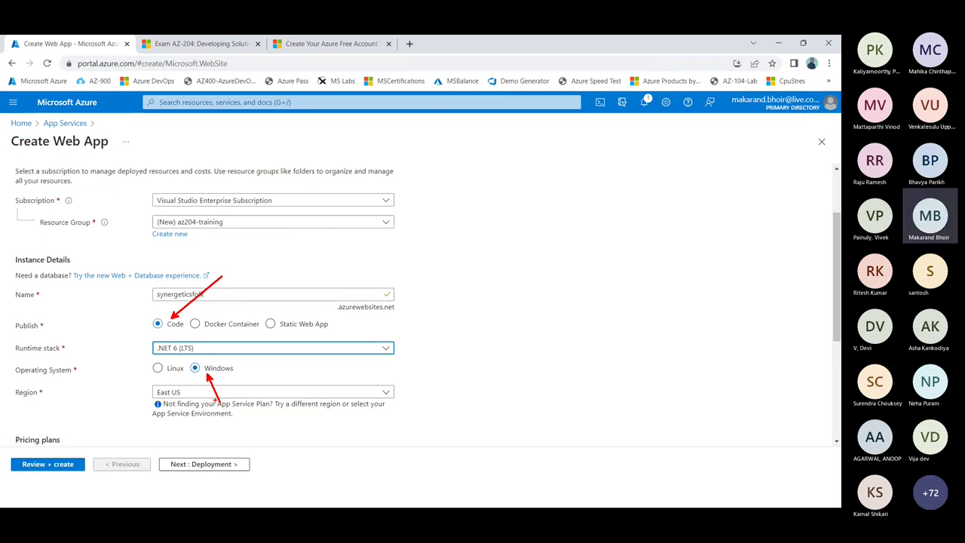
click(172, 372)
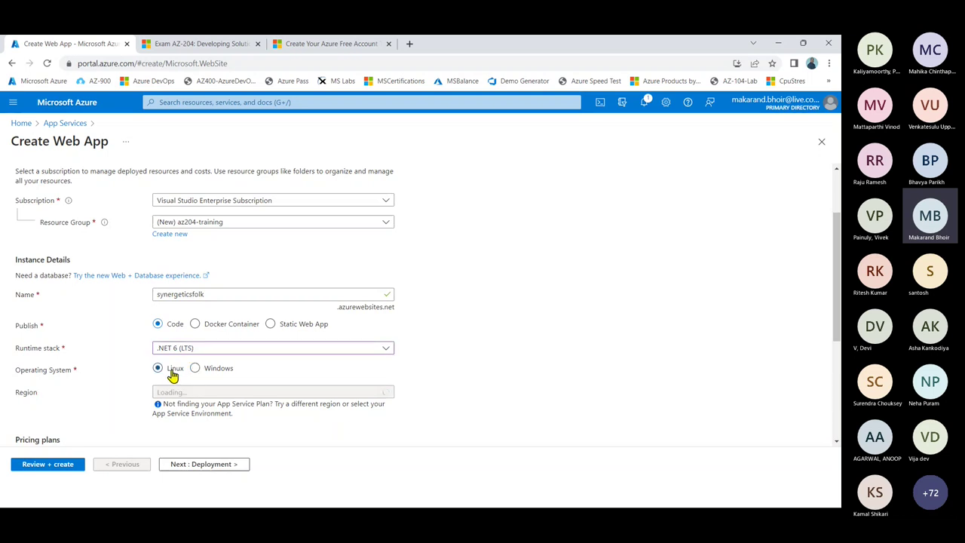
click(216, 376)
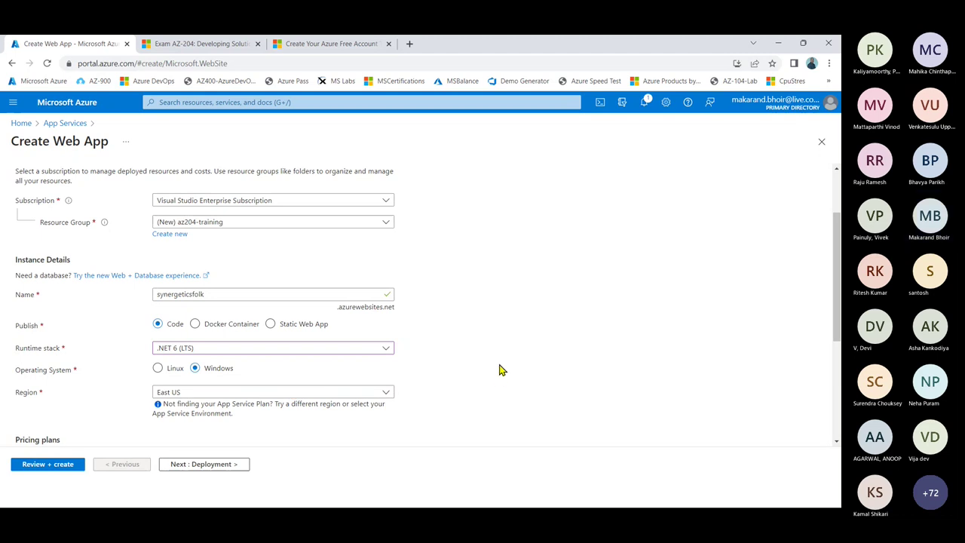
scroll(502, 371, down, 1)
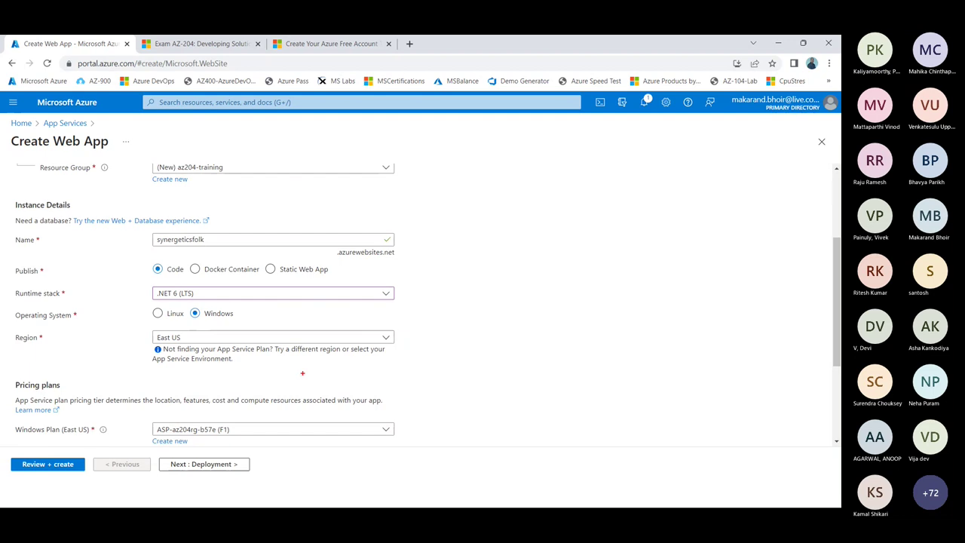
mouse_move(148, 321)
mouse_down()
mouse_move(157, 340)
mouse_move(430, 362)
mouse_move(419, 372)
mouse_up()
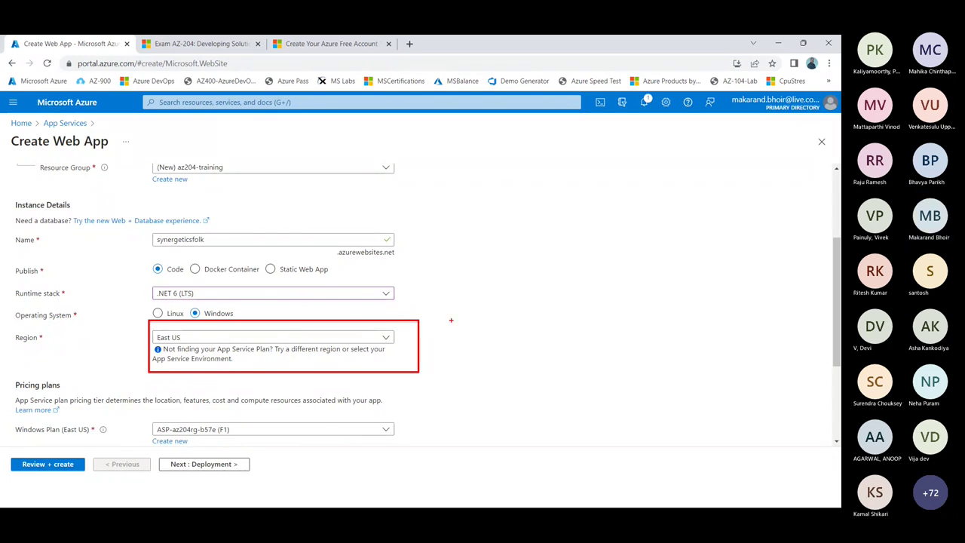
key(Escape)
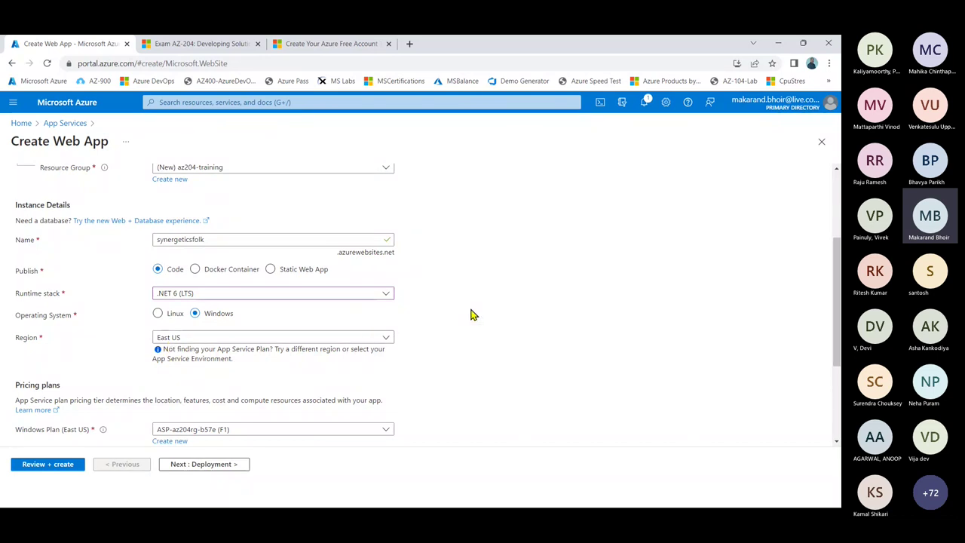
scroll(471, 315, down, 3)
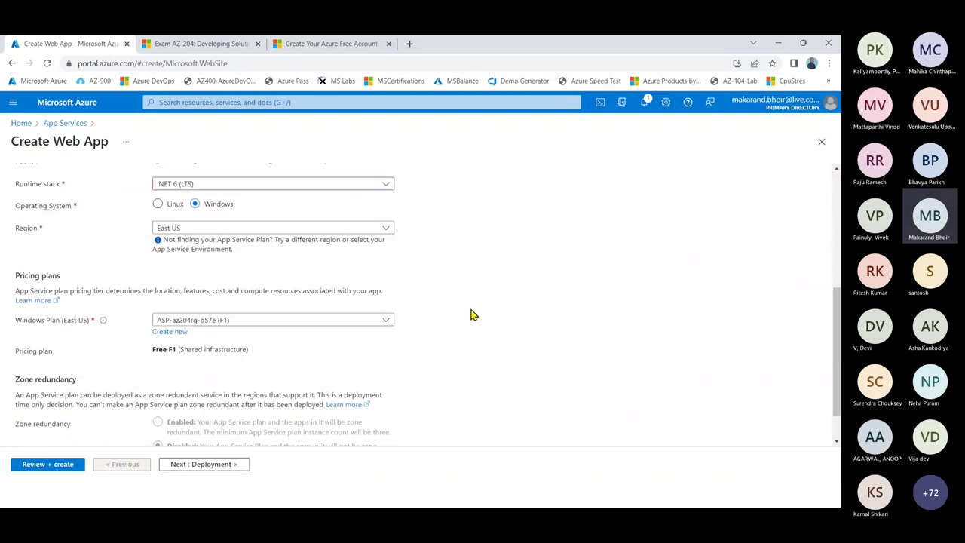
key(ctrl+2)
mouse_move(131, 301)
mouse_down()
mouse_move(173, 360)
mouse_move(404, 386)
mouse_move(429, 376)
mouse_up()
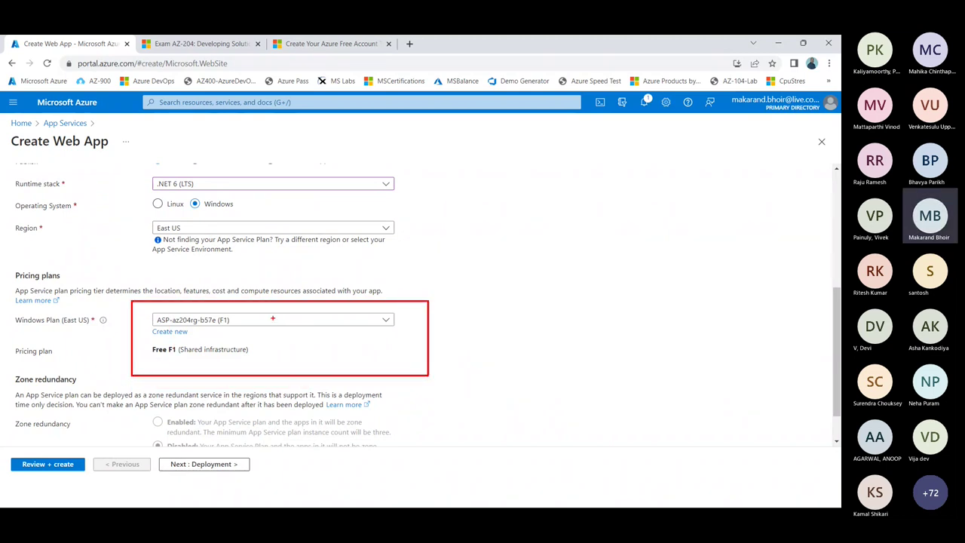
drag(275, 321, 400, 256)
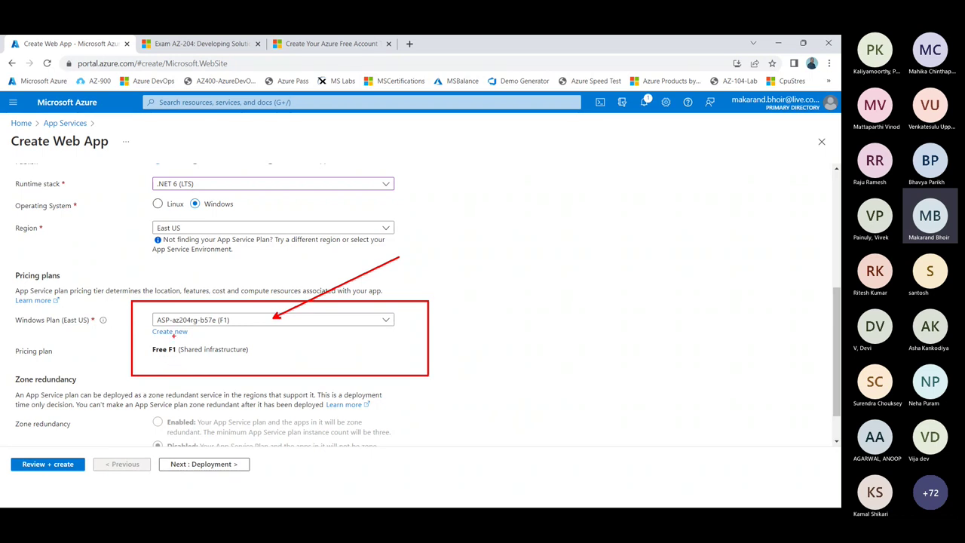
key(Escape)
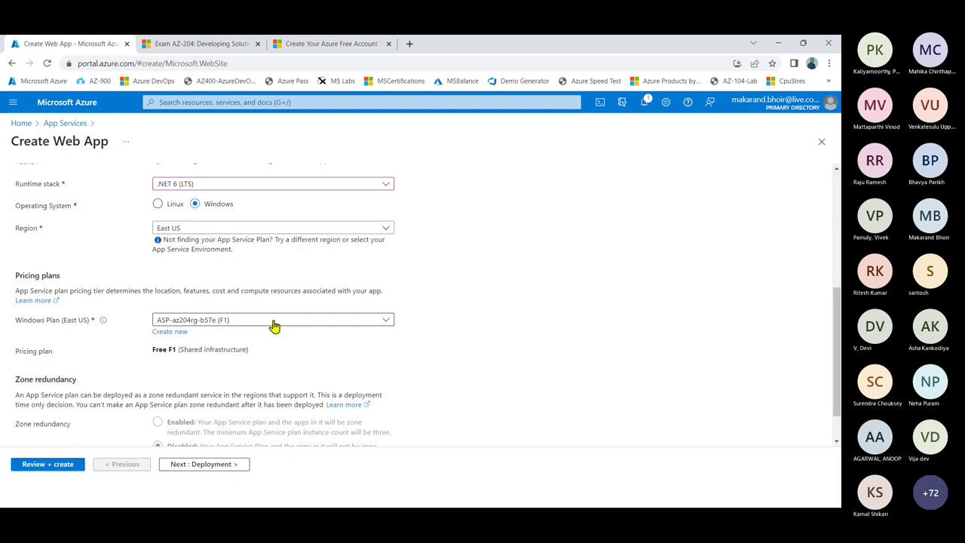
click(275, 326)
click(274, 326)
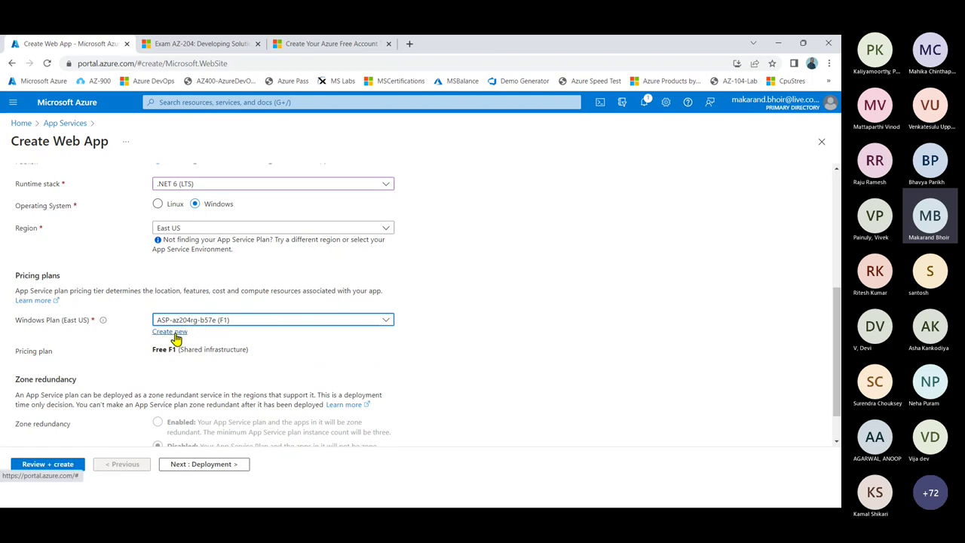
- Create a new Windows App Service plan named new-plan
click(175, 334)
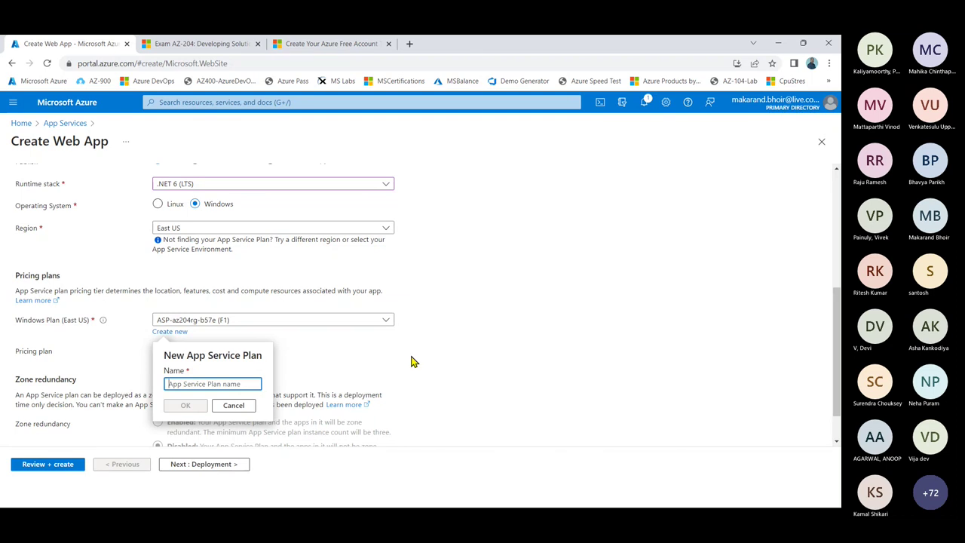
text(new)
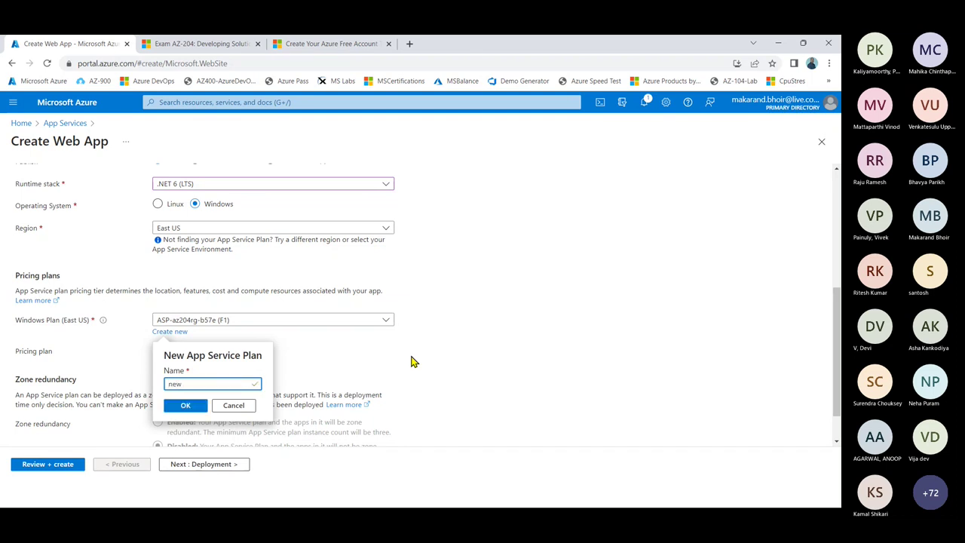
text(-plan)
click(185, 405)
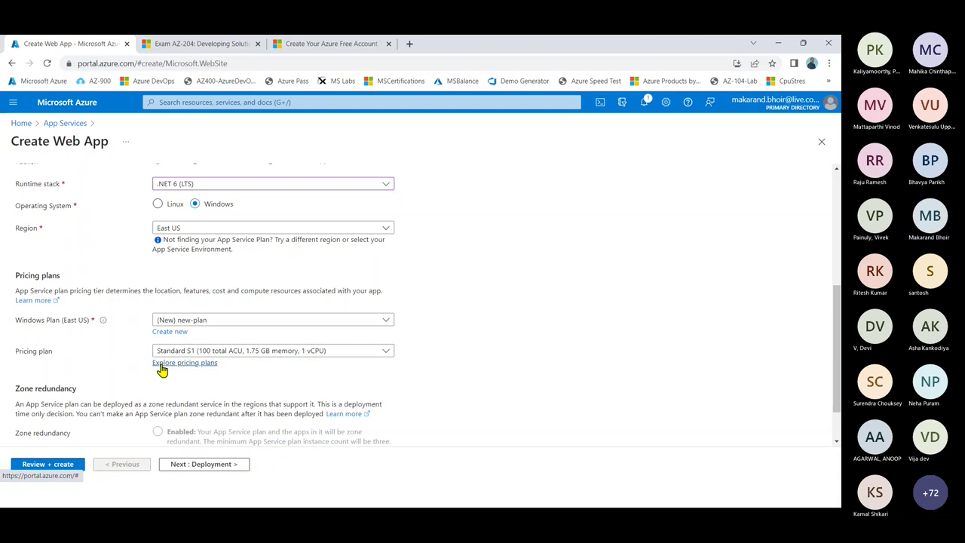
- Highlight the pricing plan setting and open the App Service pricing plan comparison
mouse_move(147, 339)
mouse_down()
mouse_move(203, 371)
mouse_move(424, 378)
mouse_up()
drag(225, 363, 285, 392)
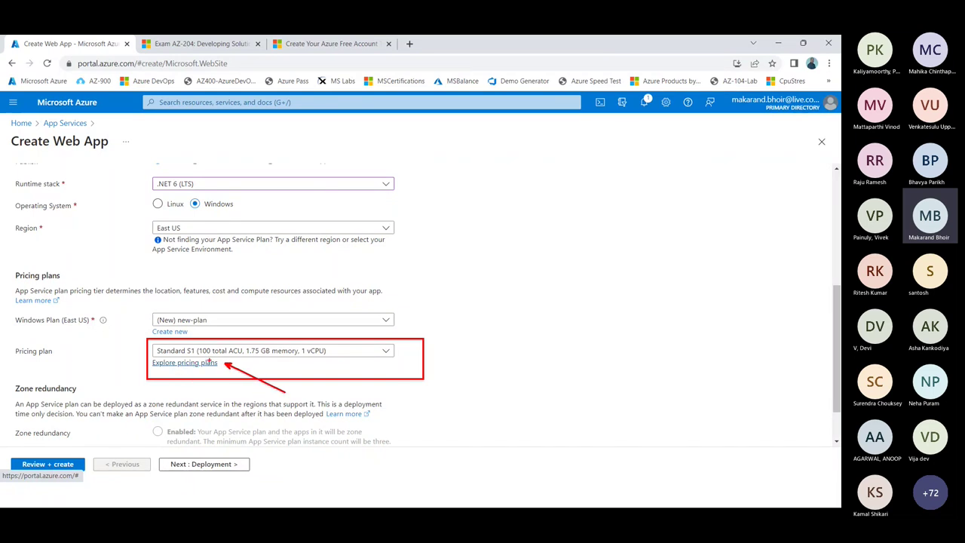
key(Escape)
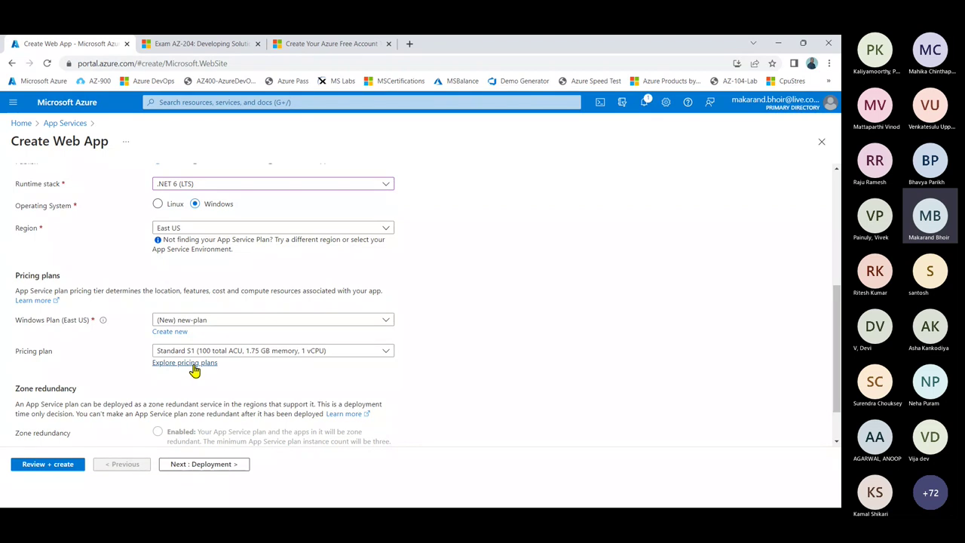
click(194, 370)
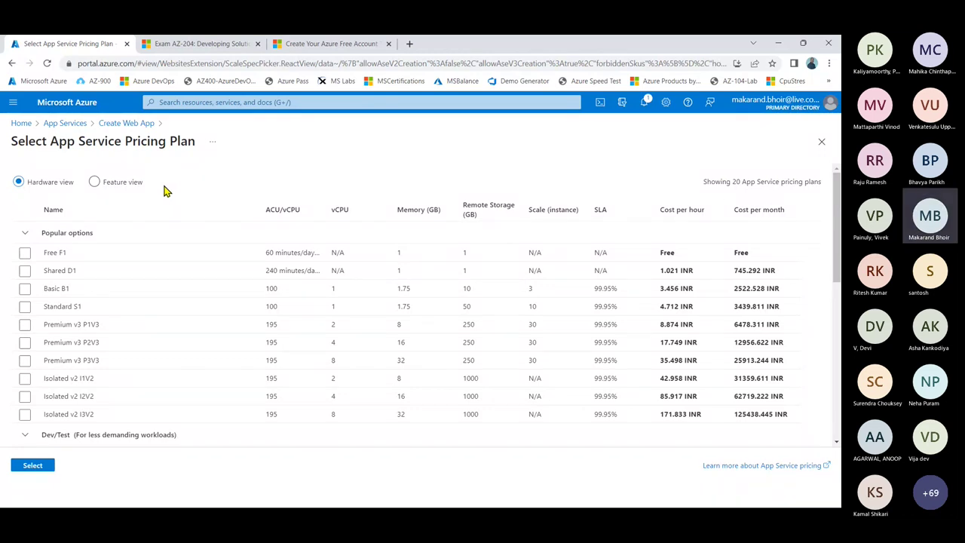
- Switch the pricing plan table to Feature view and outline the list of plan names
click(96, 184)
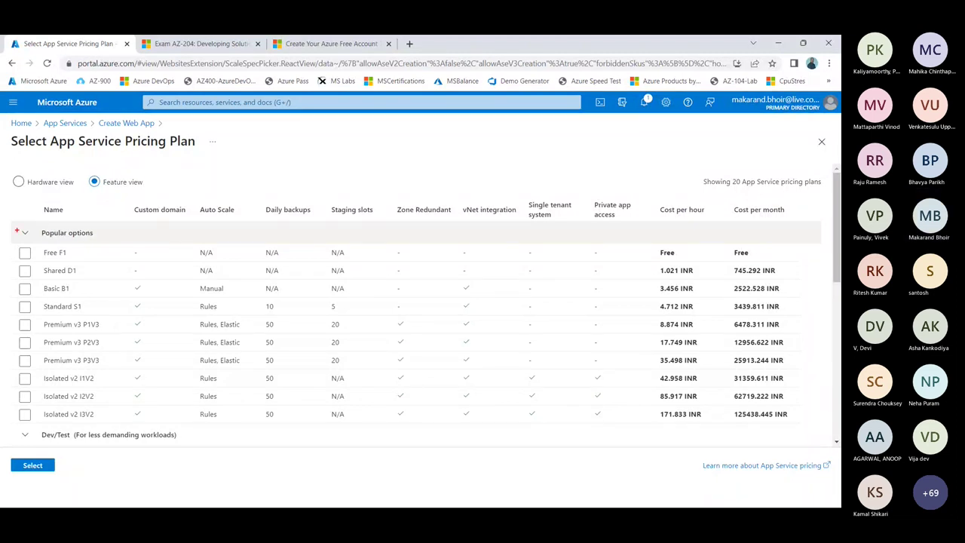
mouse_move(11, 216)
mouse_down()
mouse_move(77, 329)
mouse_move(130, 451)
mouse_move(113, 450)
mouse_up()
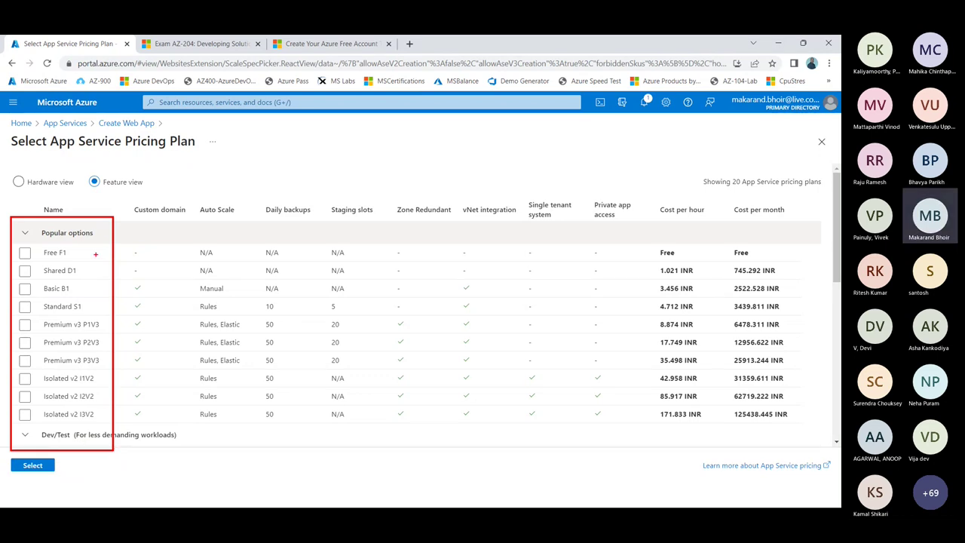
drag(83, 254, 139, 231)
drag(760, 252, 807, 246)
- Point out Shared D1, Standard S1 and the I3V2 monthly cost, then select Standard S1
mouse_move(80, 274)
mouse_down()
mouse_move(107, 262)
mouse_move(104, 276)
mouse_up()
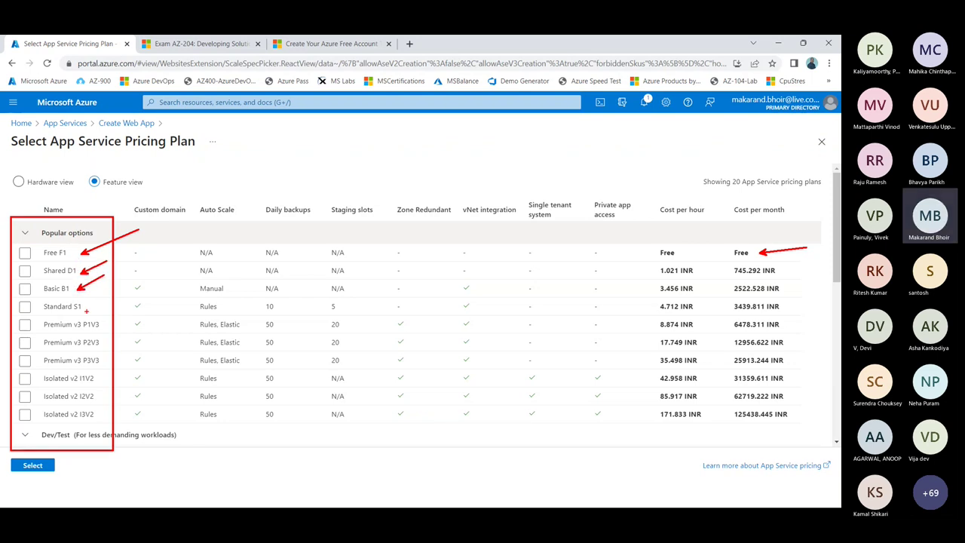
drag(86, 309, 111, 296)
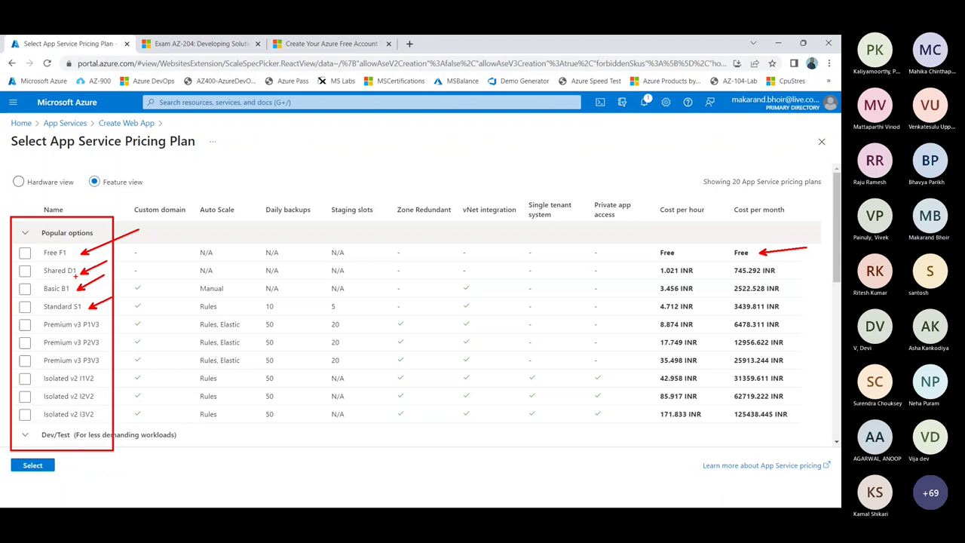
key(Escape)
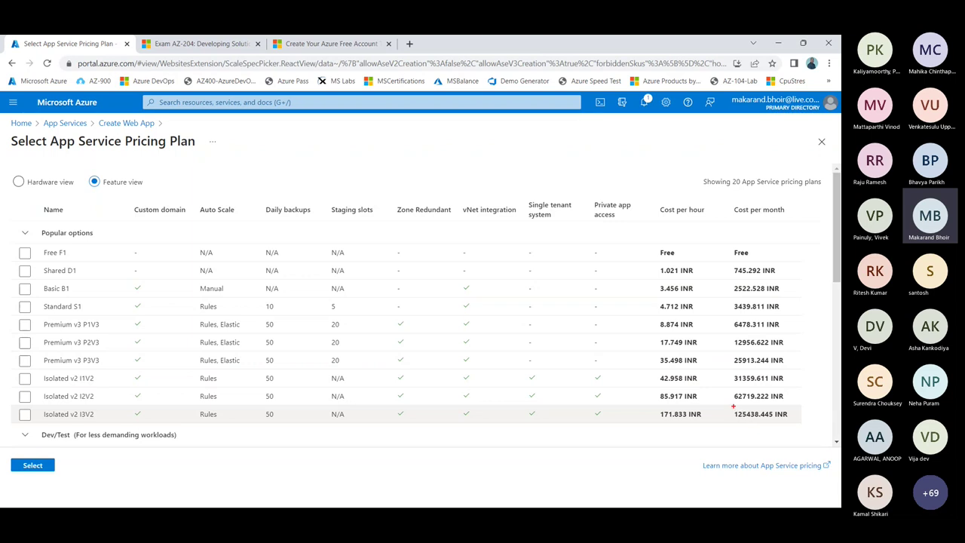
mouse_move(733, 406)
mouse_down()
mouse_move(801, 432)
mouse_move(802, 392)
mouse_up()
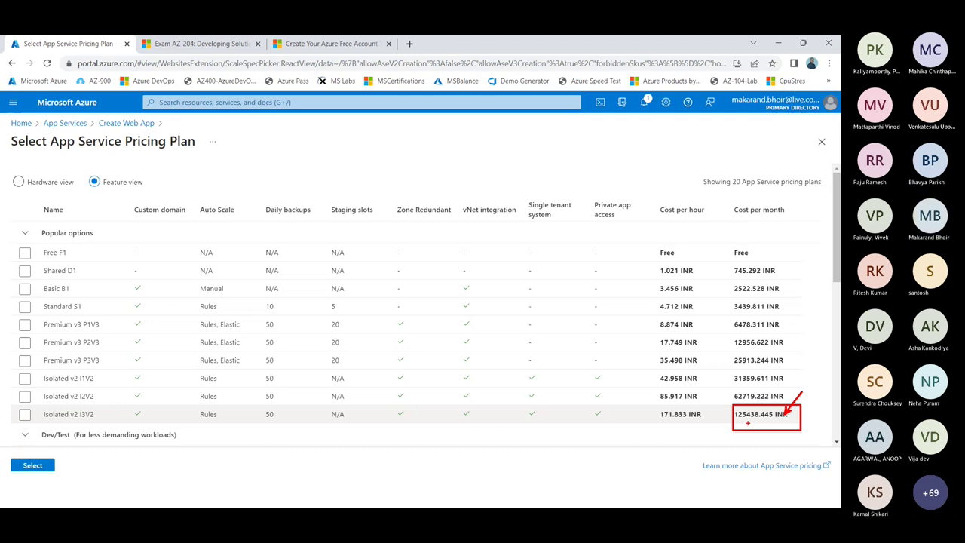
key(Escape)
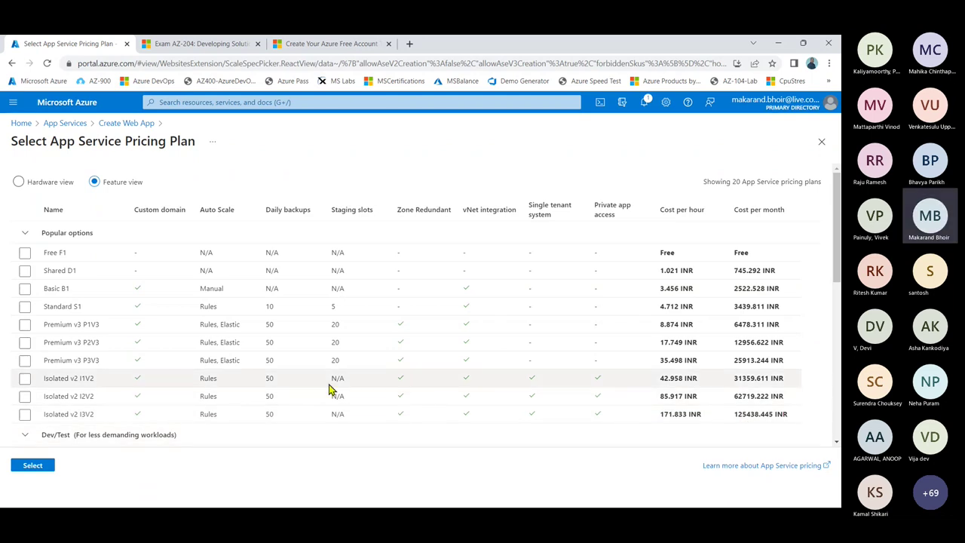
click(25, 307)
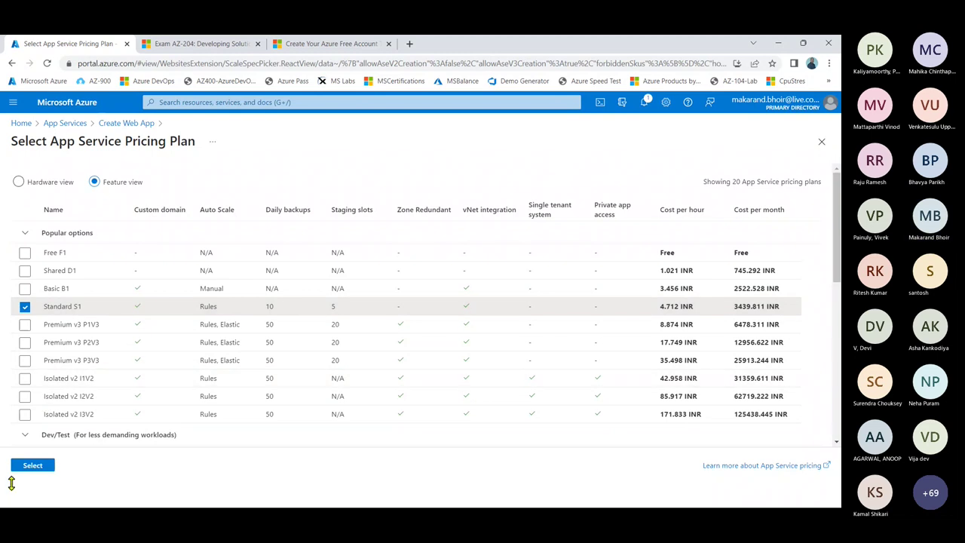
click(43, 467)
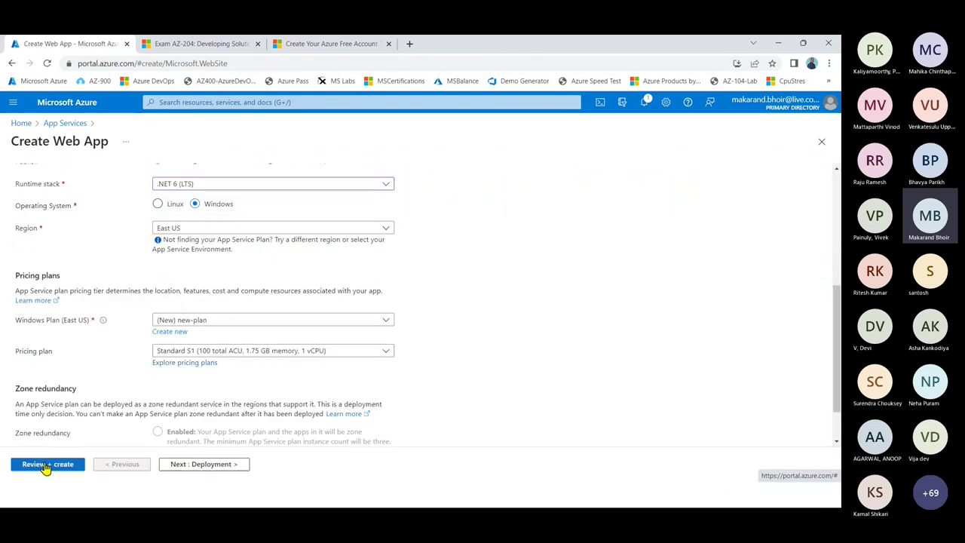
- Validate the synergeticsfolk web app settings and show the Review + create summary
scroll(448, 362, down, 1)
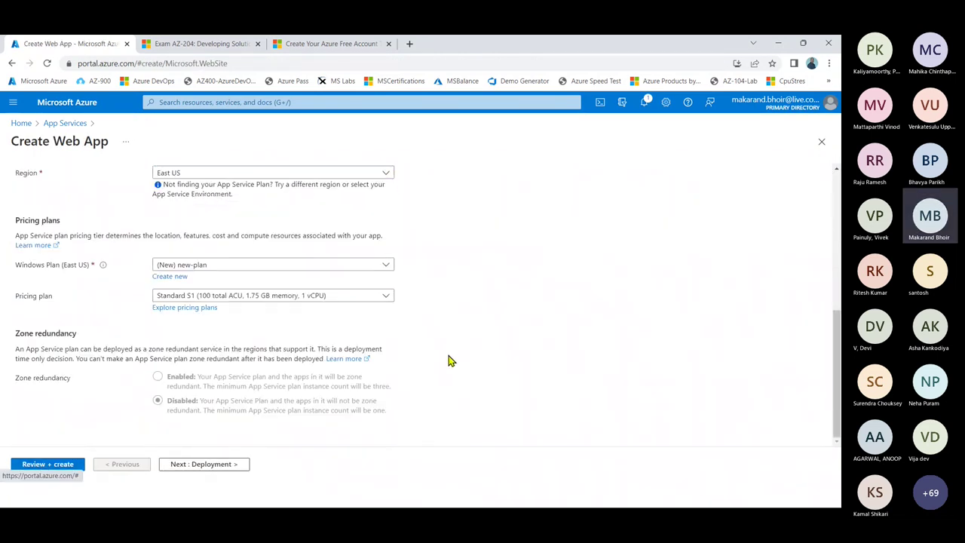
scroll(449, 362, up, 4)
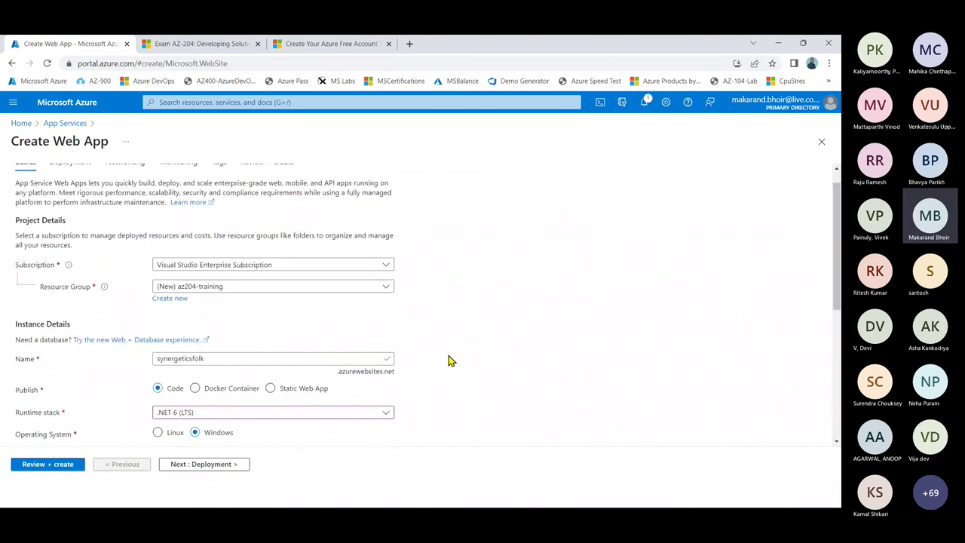
scroll(449, 361, up, 1)
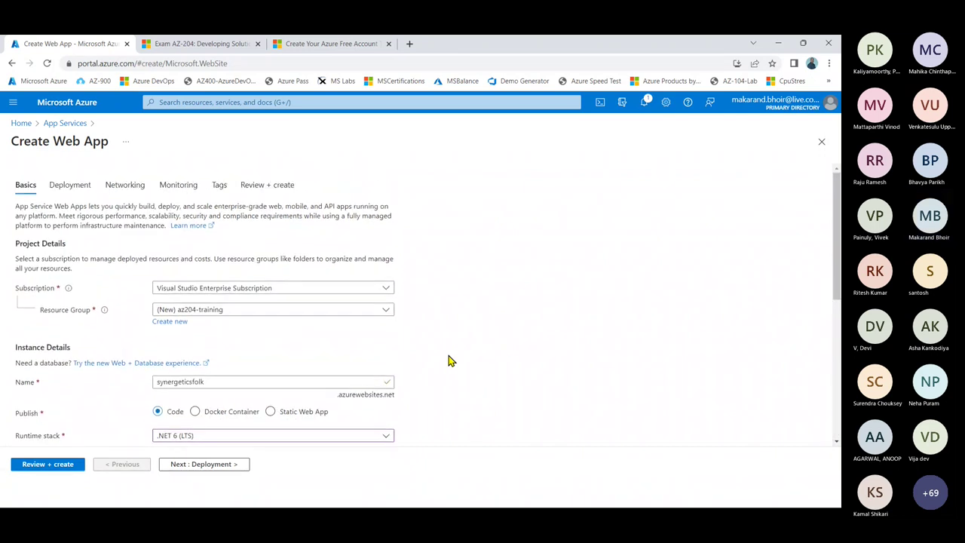
click(41, 465)
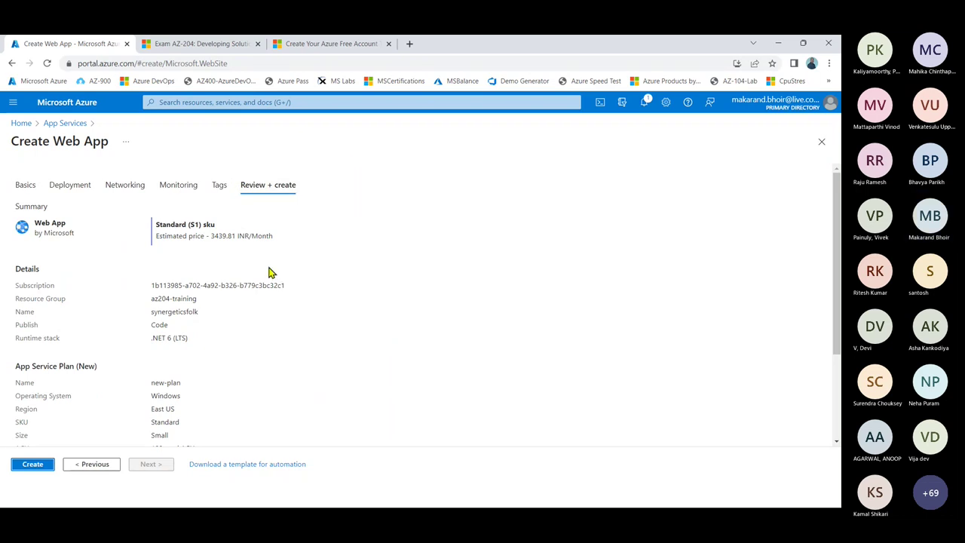
- Create the synergeticsfolk web app and start its deployment
click(32, 466)
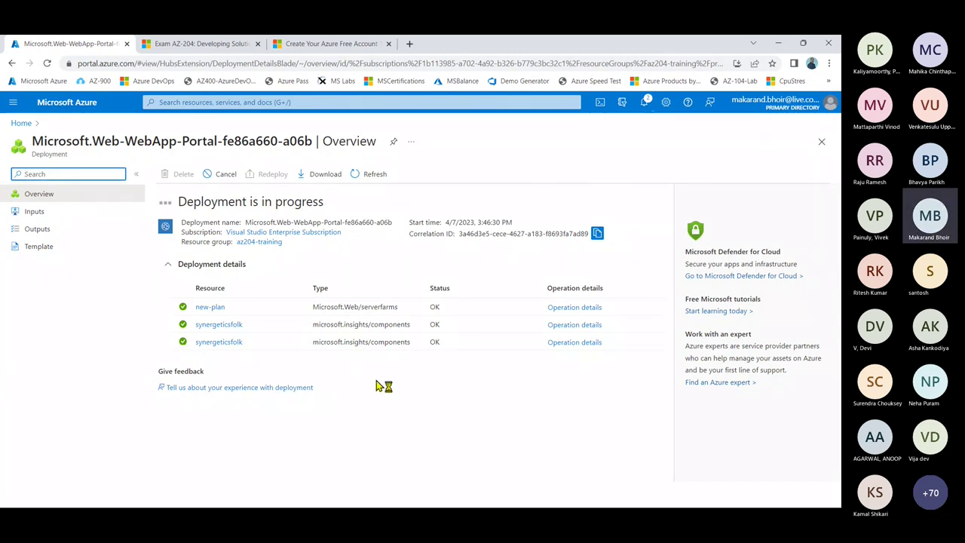
- Switch to File Explorer and open the Exercise 1 PDF from the Exercise folder
key(alt+Tab)
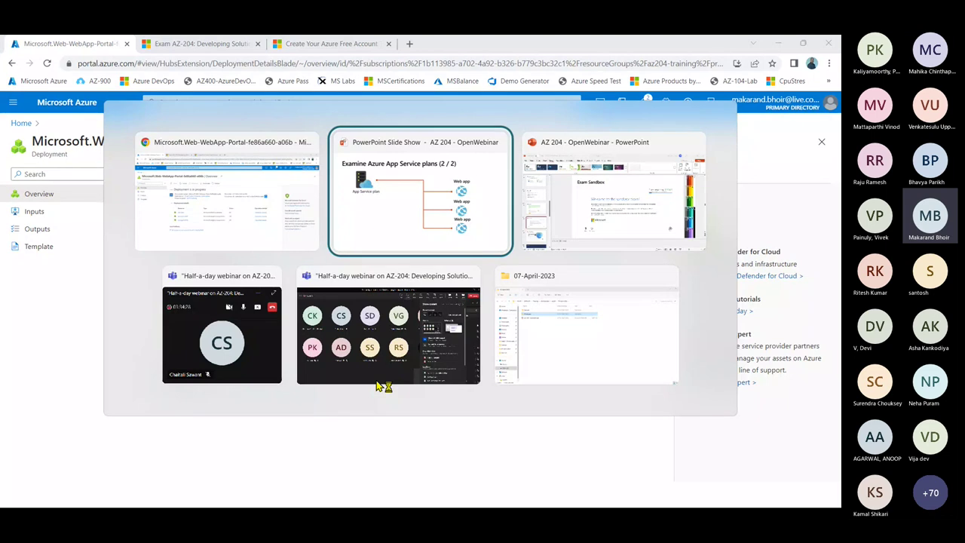
key(alt+Tab)
key(alt+Tab)
key(alt+Tab)
key(alt+Tab)
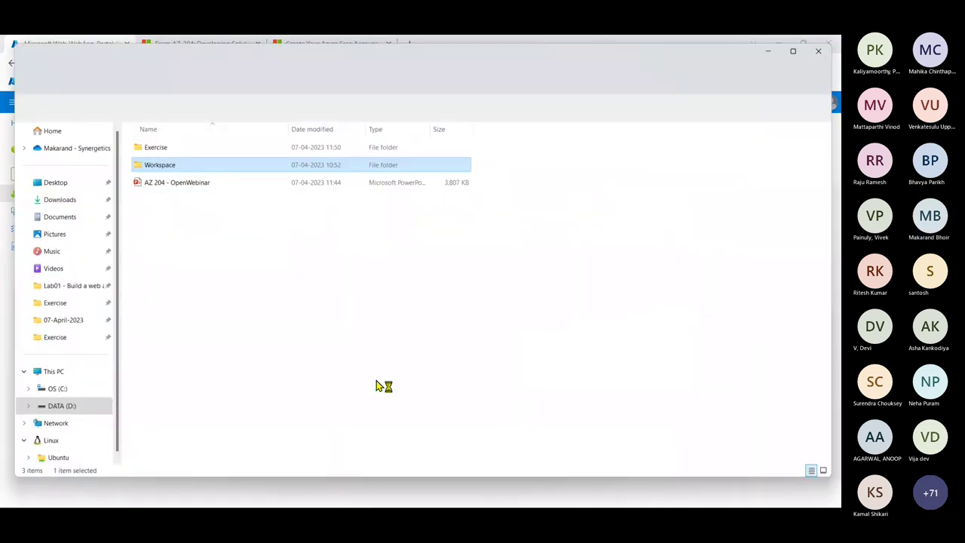
double_click(151, 142)
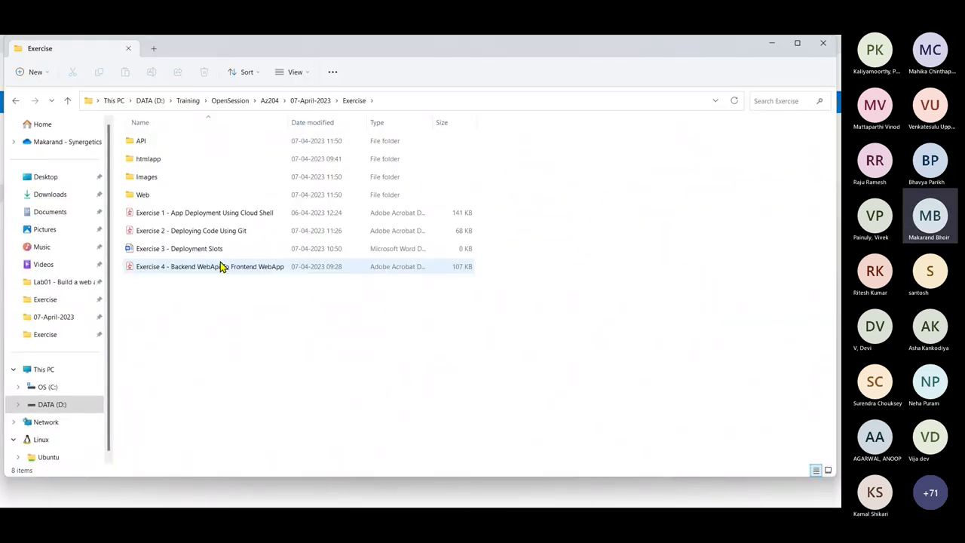
double_click(189, 214)
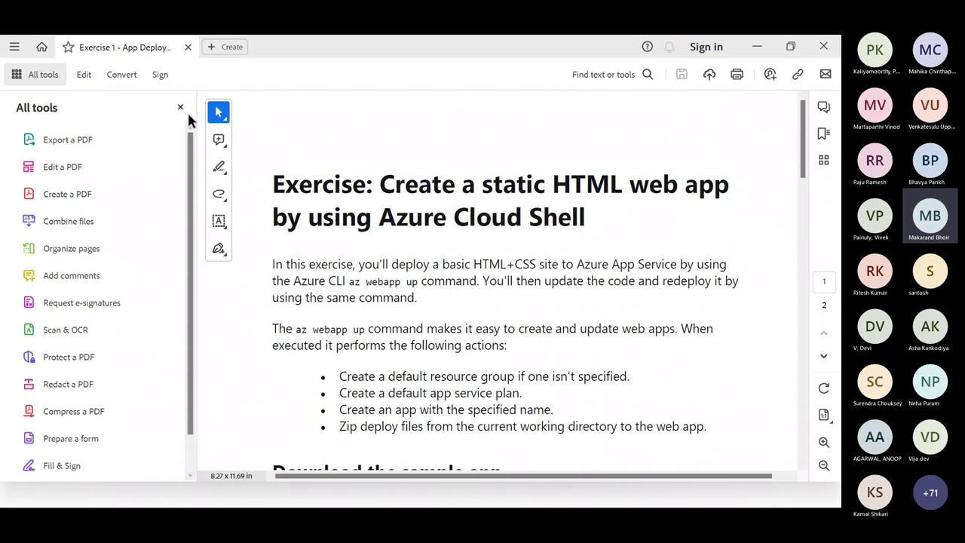
- Close the tools pane, mark the html-docs-hello-world git clone line, and return to the portal
click(181, 107)
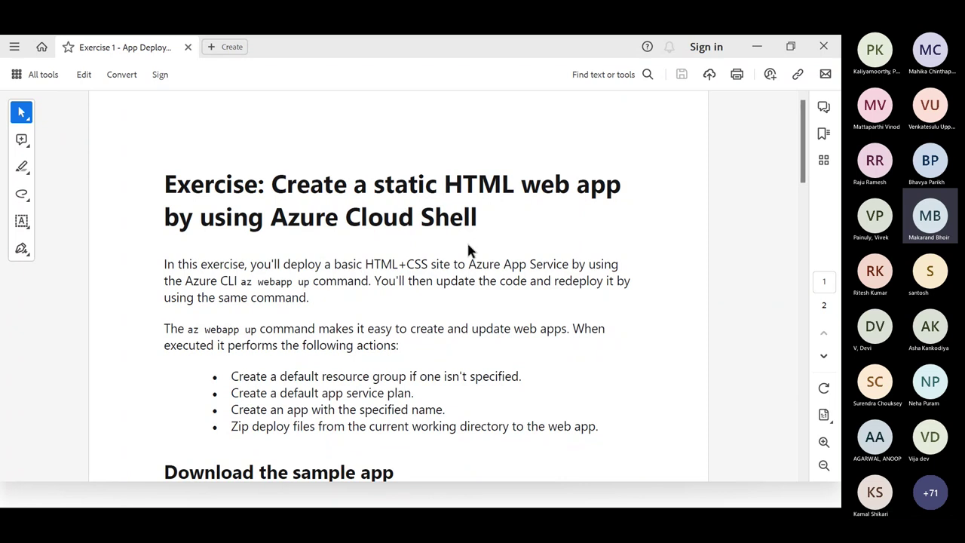
scroll(490, 279, down, 1)
scroll(490, 286, down, 5)
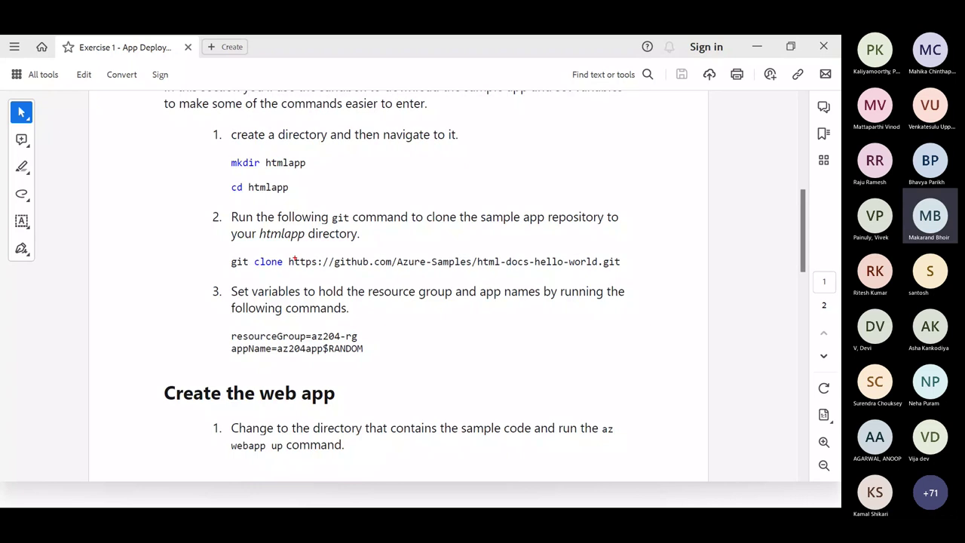
mouse_move(217, 250)
mouse_down()
mouse_move(380, 280)
mouse_move(636, 280)
mouse_up()
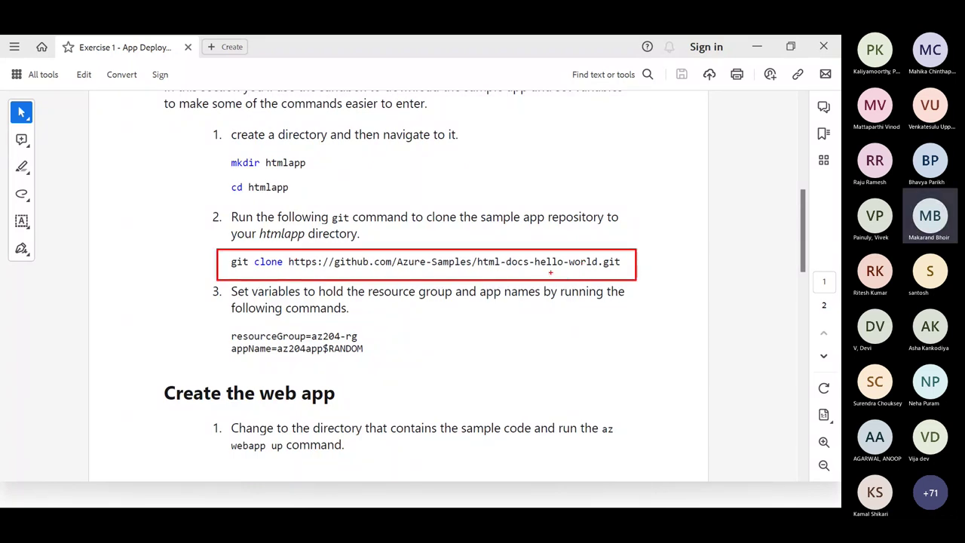
drag(551, 273, 590, 338)
drag(486, 269, 613, 270)
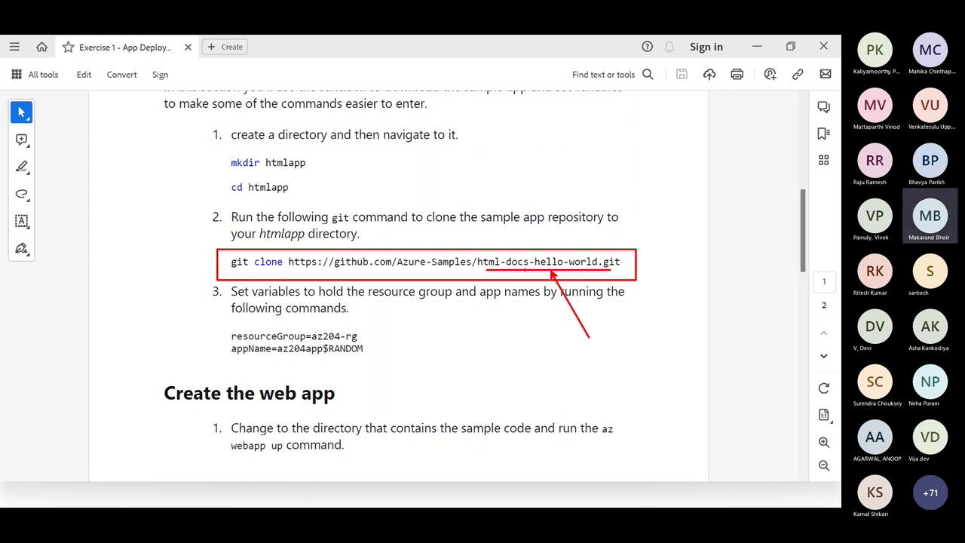
key(Escape)
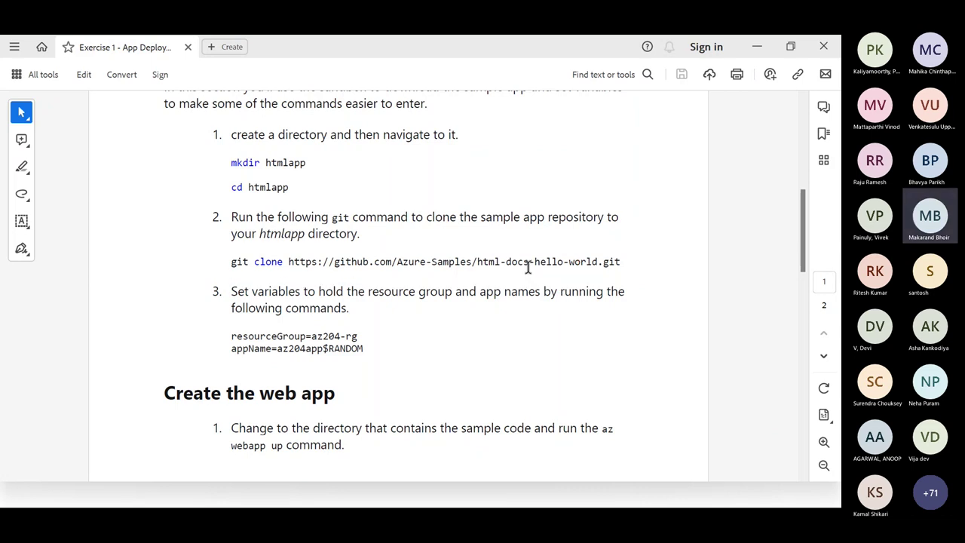
key(alt+Tab)
key(alt+Tab)
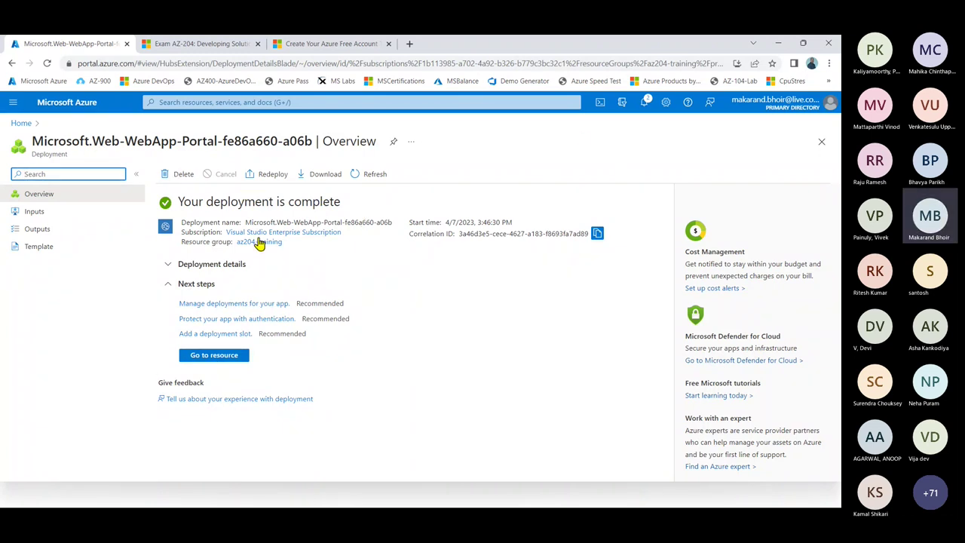
- Open the synergeticsfolk web app and browse its default 'waiting for your content' site
click(216, 363)
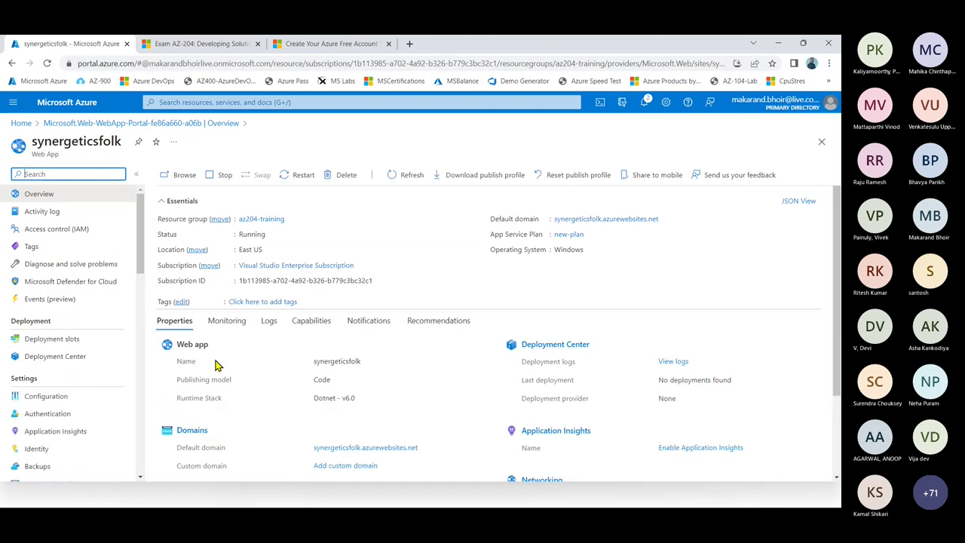
click(184, 177)
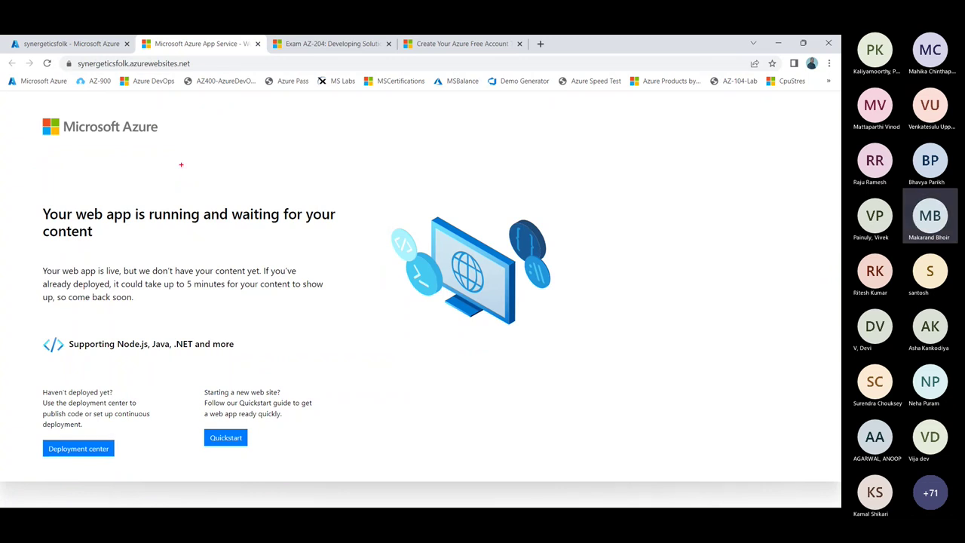
mouse_move(11, 94)
mouse_down()
mouse_move(252, 419)
mouse_move(397, 469)
mouse_up()
drag(354, 169, 445, 122)
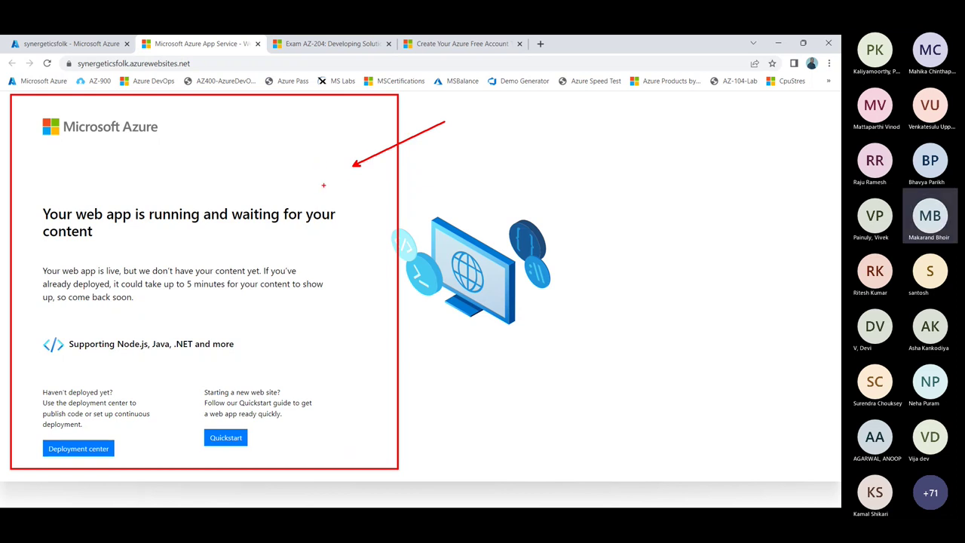
key(Escape)
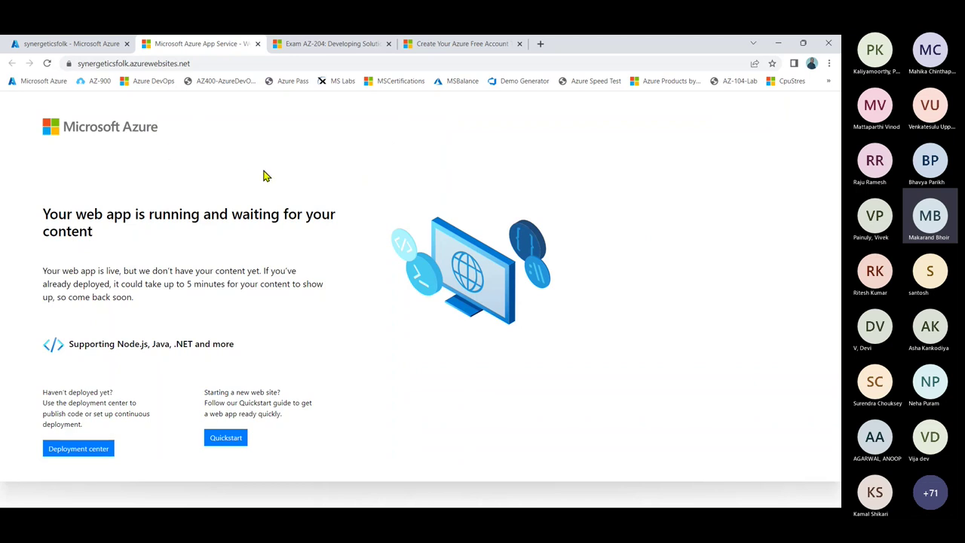
- Glance at the exercise PDF, then return to the web app overview tab
key(alt+Tab)
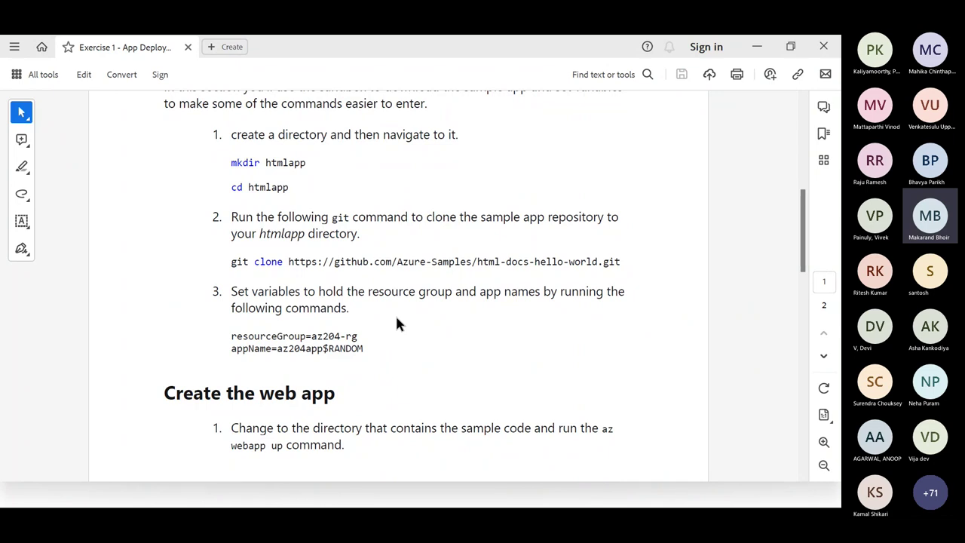
key(alt+Tab)
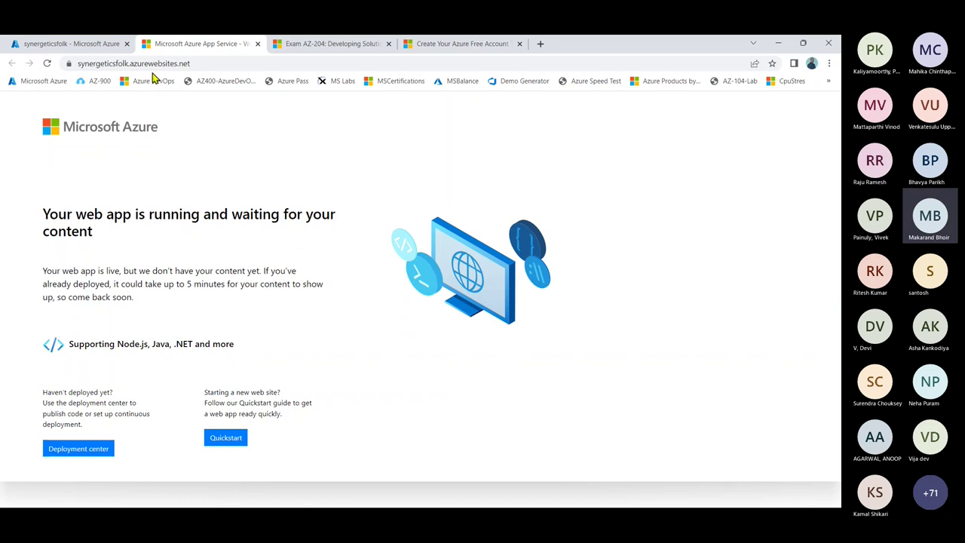
click(89, 45)
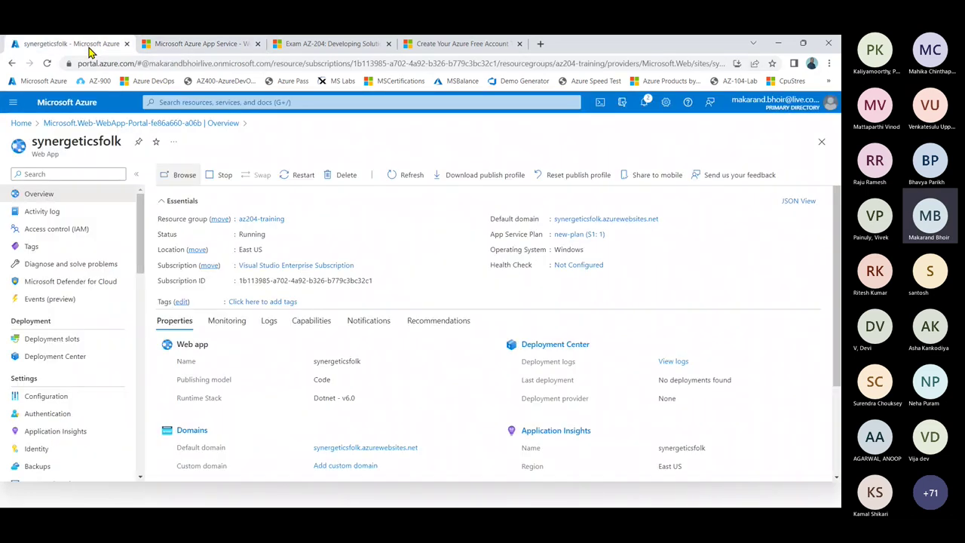
- Start a Bash Cloud Shell session from the portal's top bar, highlighting its icon
click(600, 106)
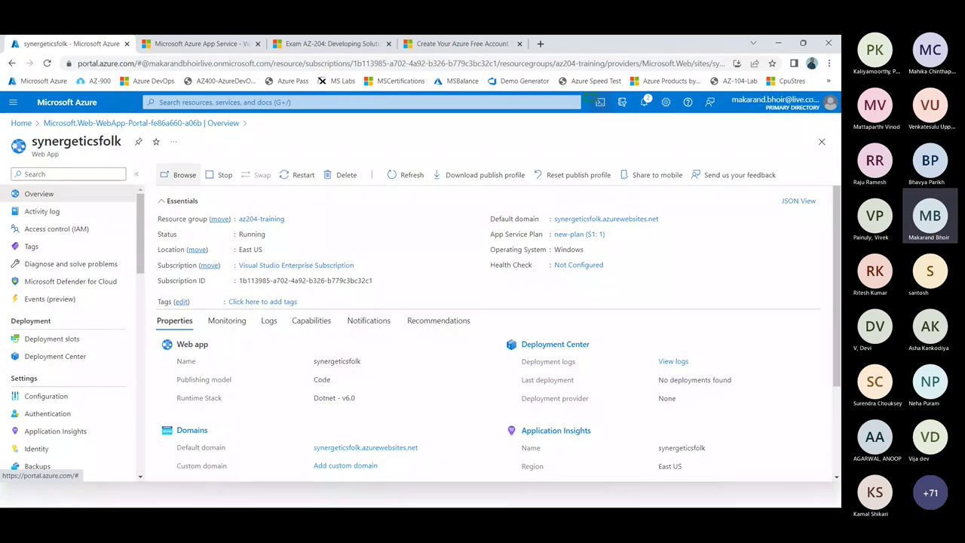
drag(584, 94, 625, 118)
drag(636, 80, 617, 96)
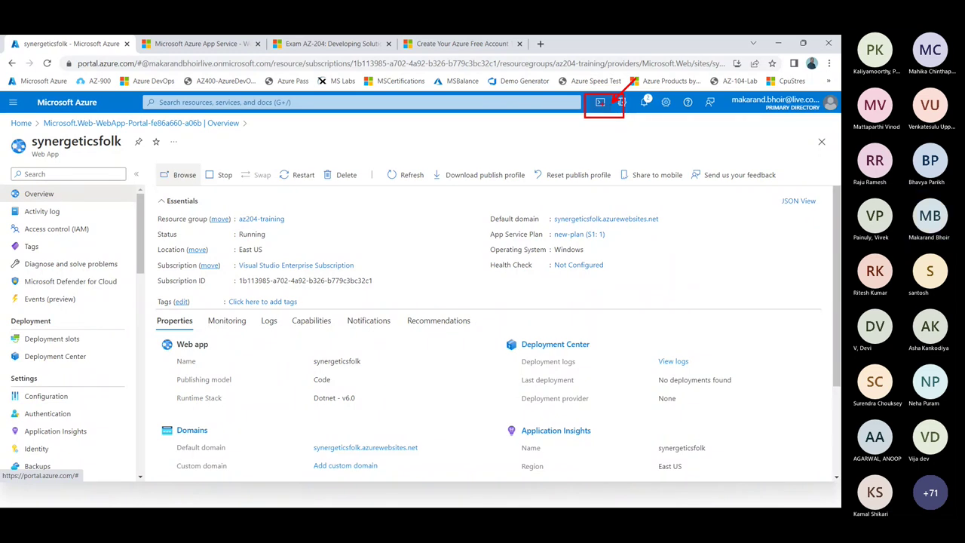
key(Escape)
click(601, 104)
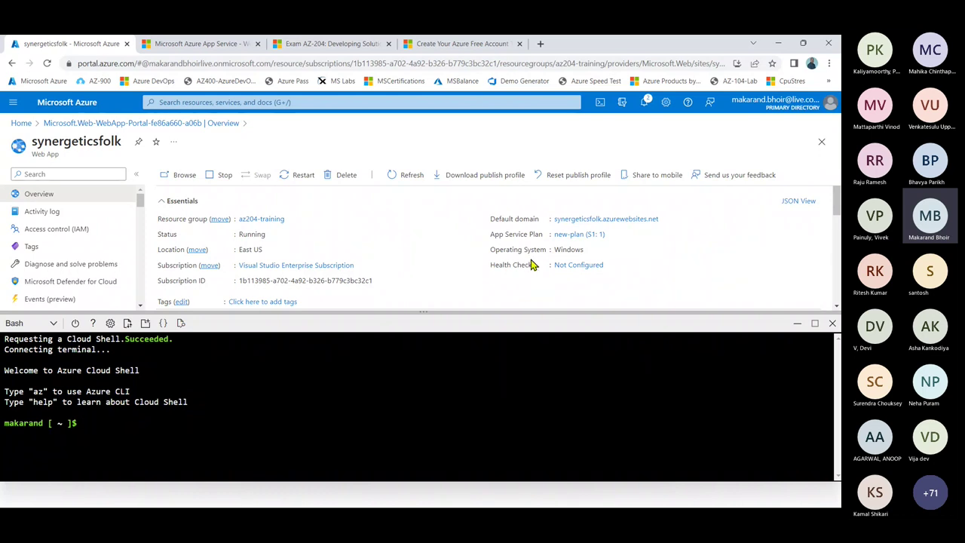
- Resize the Cloud Shell pane, then clear the terminal and list the home directory
click(606, 111)
drag(606, 112, 594, 213)
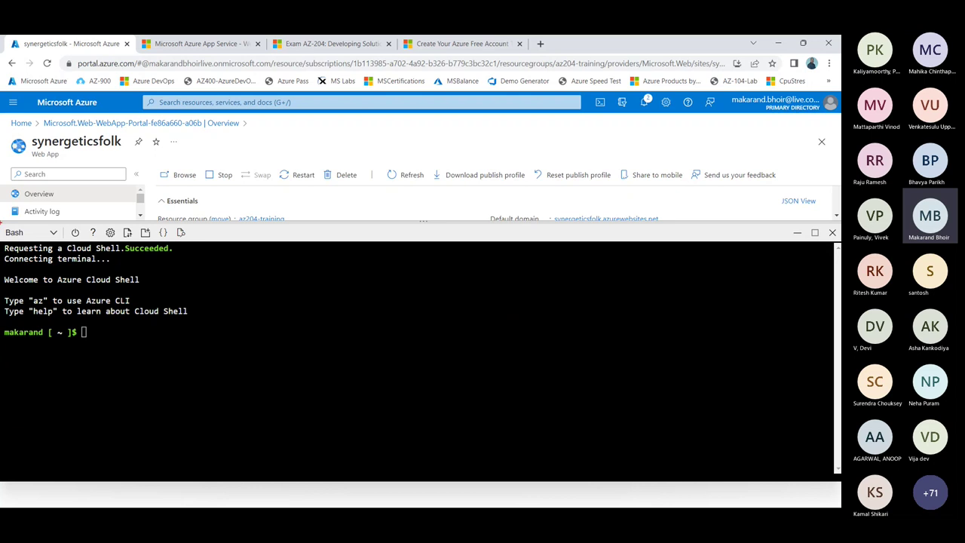
mouse_move(1, 223)
mouse_down()
mouse_move(35, 242)
mouse_move(83, 241)
mouse_move(67, 241)
mouse_move(95, 195)
mouse_up()
key(Escape)
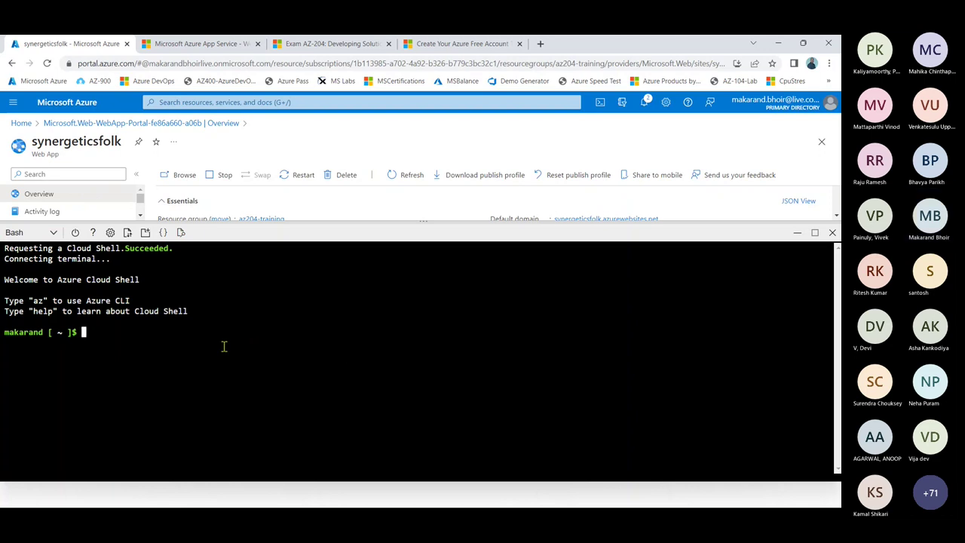
text(clear)
key(Return)
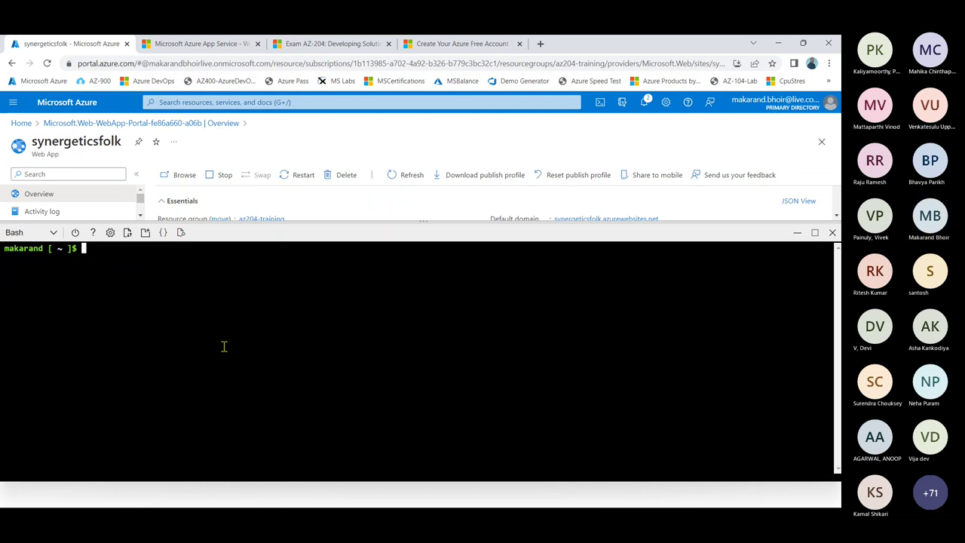
text(ls)
key(Return)
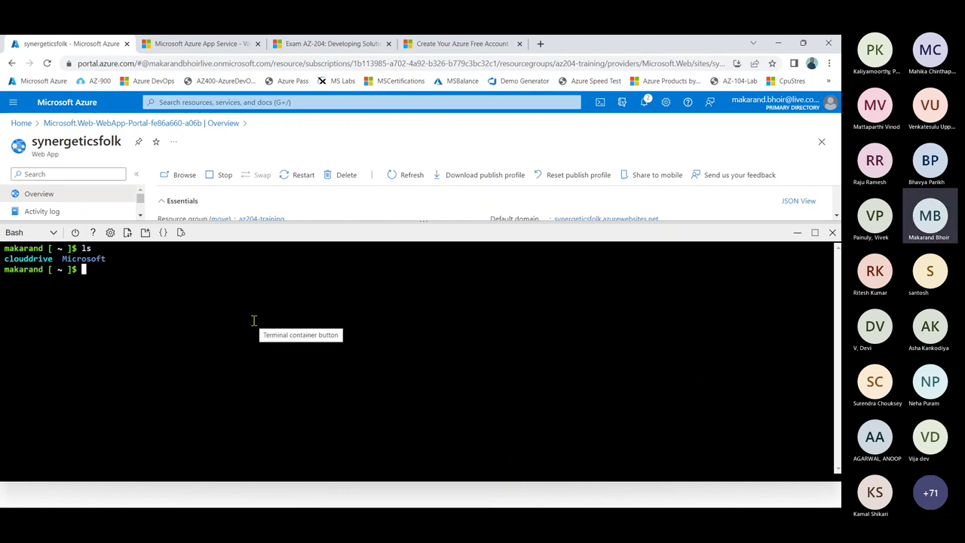
- Create the htmlapp directory, confirm it with ls, and cd into htmlapp
text(mkdir )
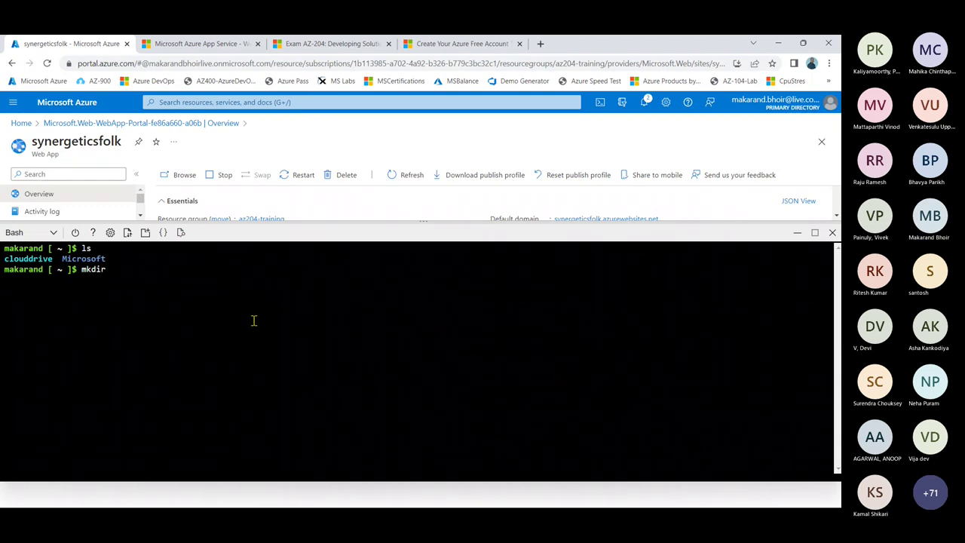
text(htmlapp)
key(Return)
text(ls)
key(Return)
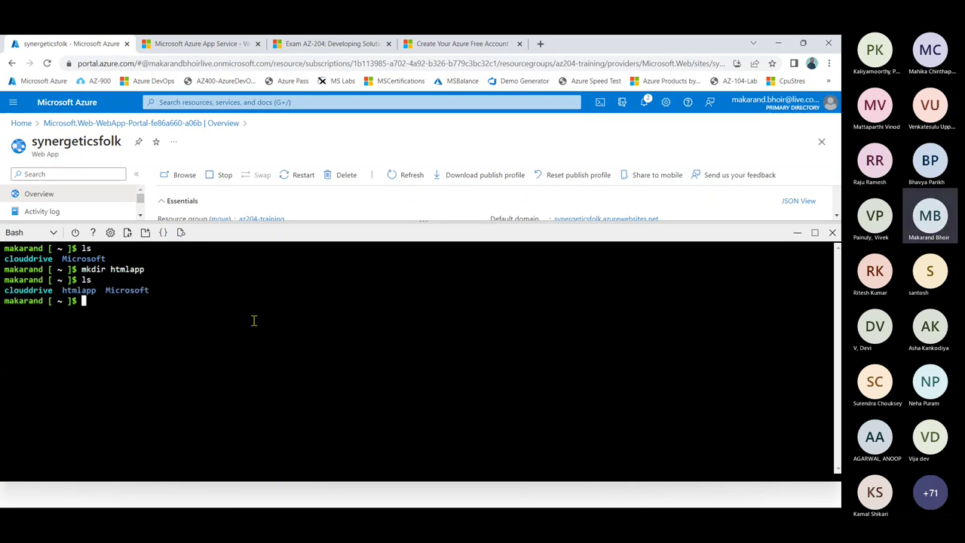
text(cd h)
key(Tab)
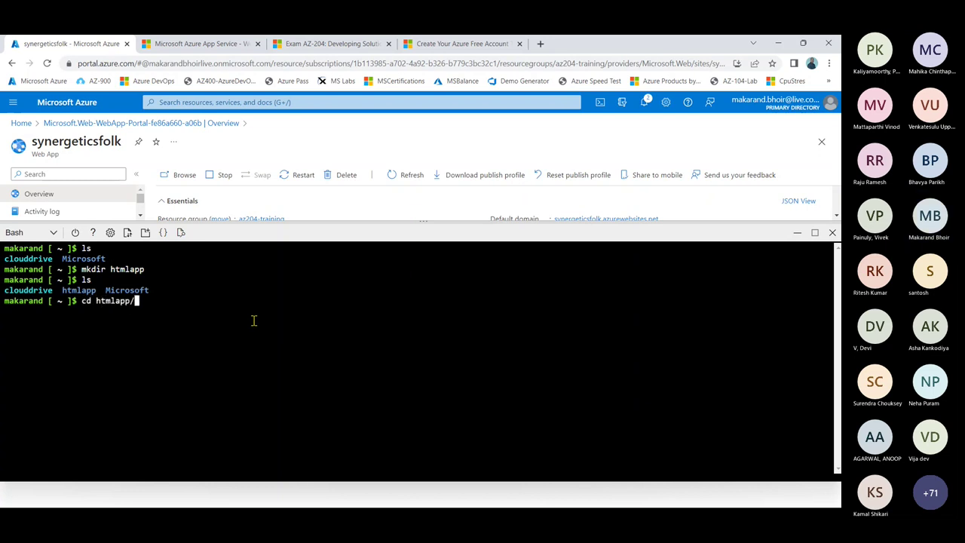
key(Return)
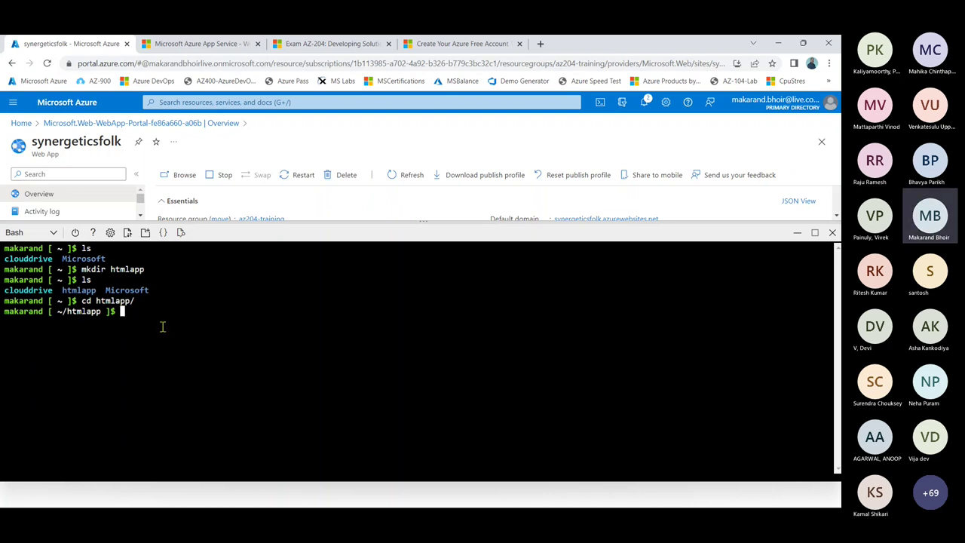
key(Return)
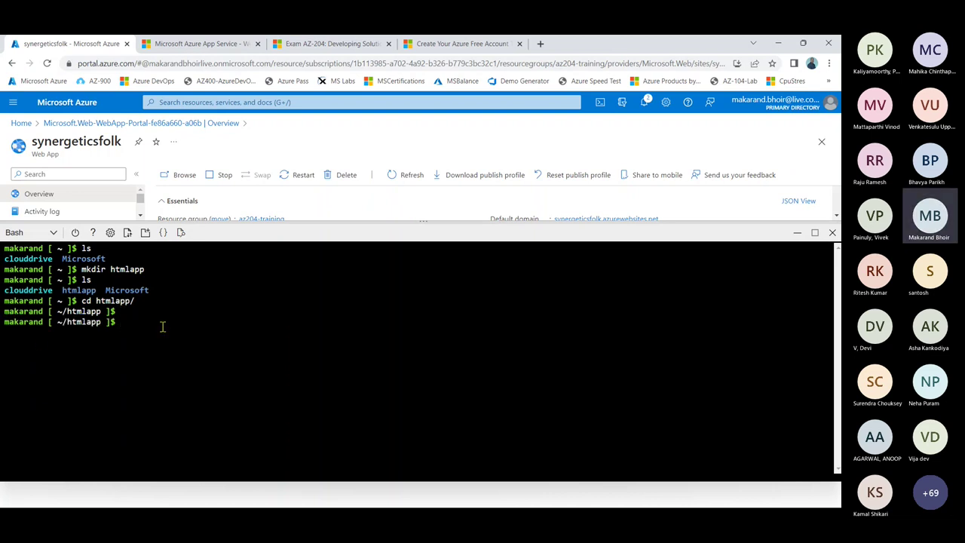
key(alt+Tab)
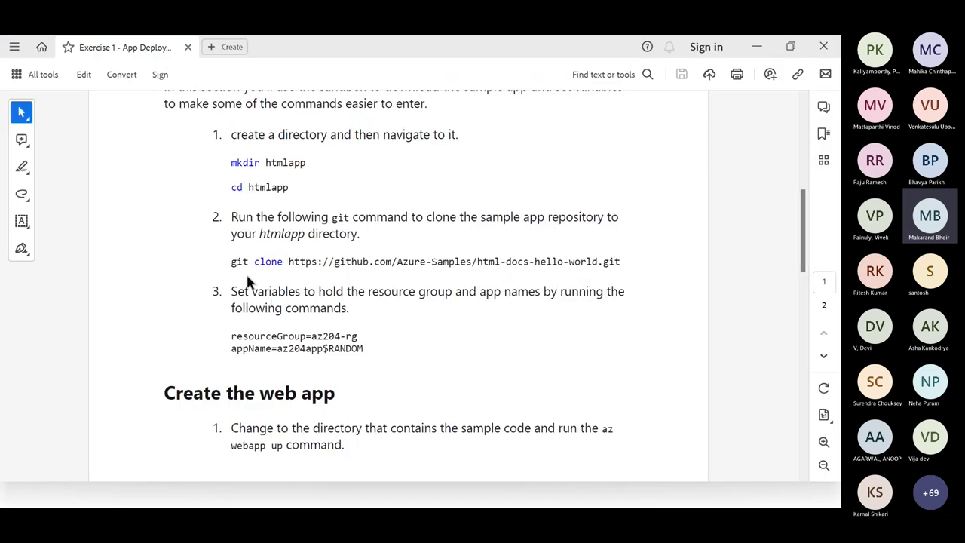
- Copy the git clone command from the exercise PDF and open the html-docs-hello-world repository on GitHub
drag(231, 264, 620, 263)
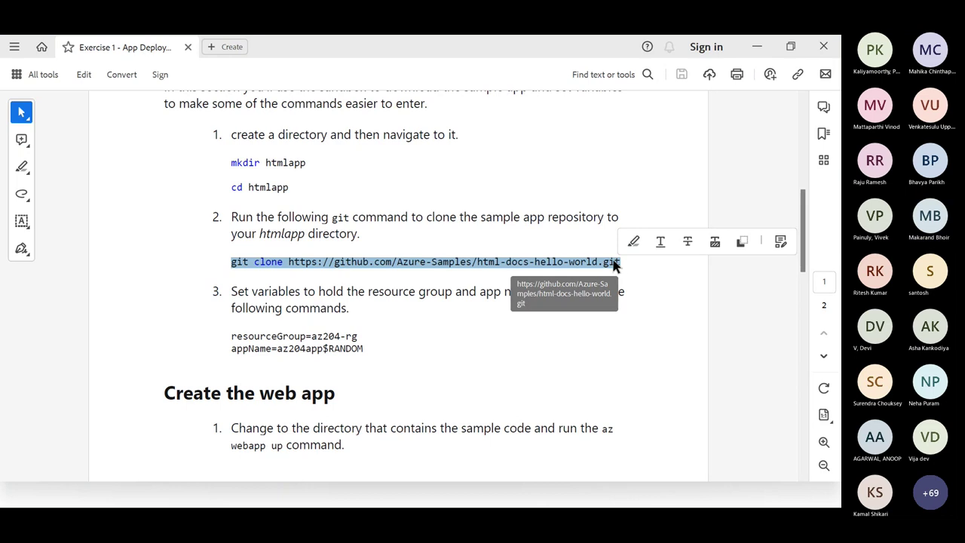
key(ctrl+c)
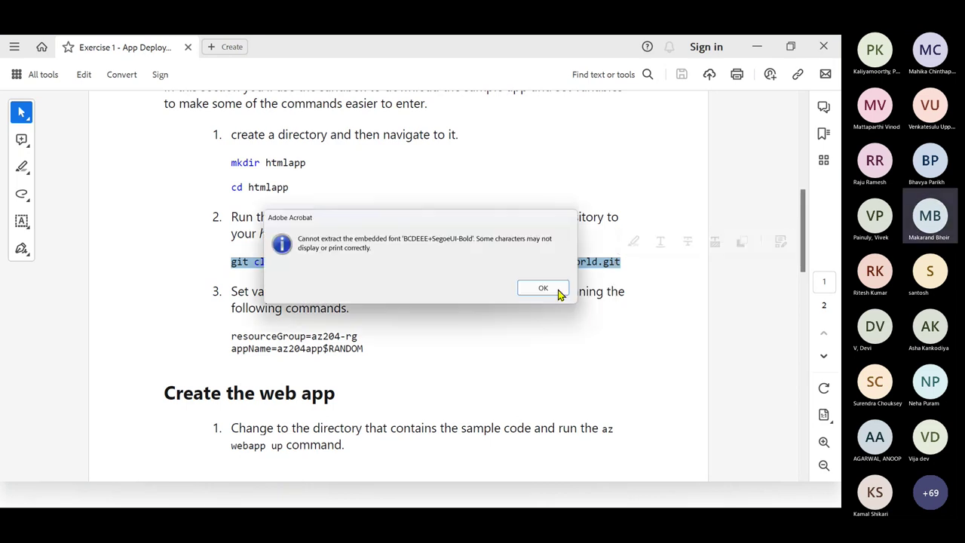
click(550, 291)
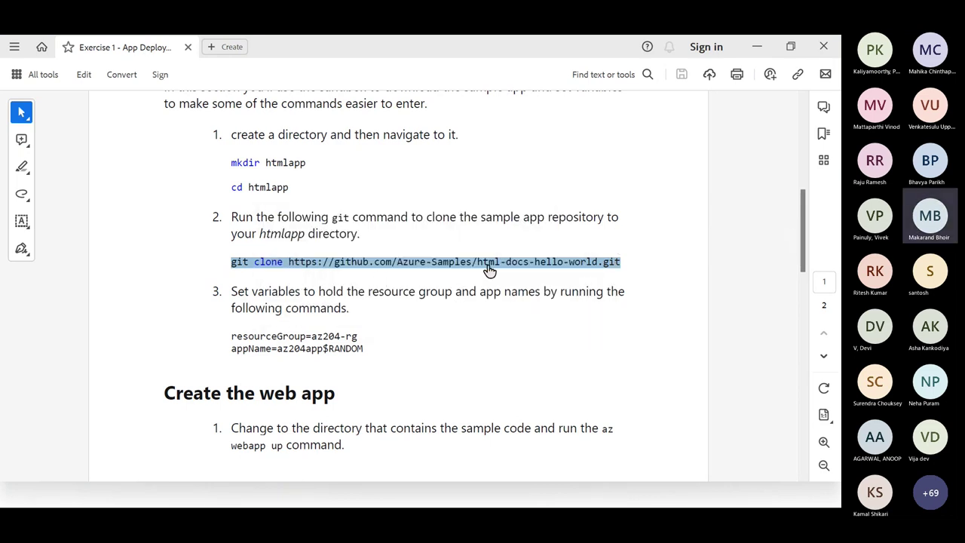
click(573, 269)
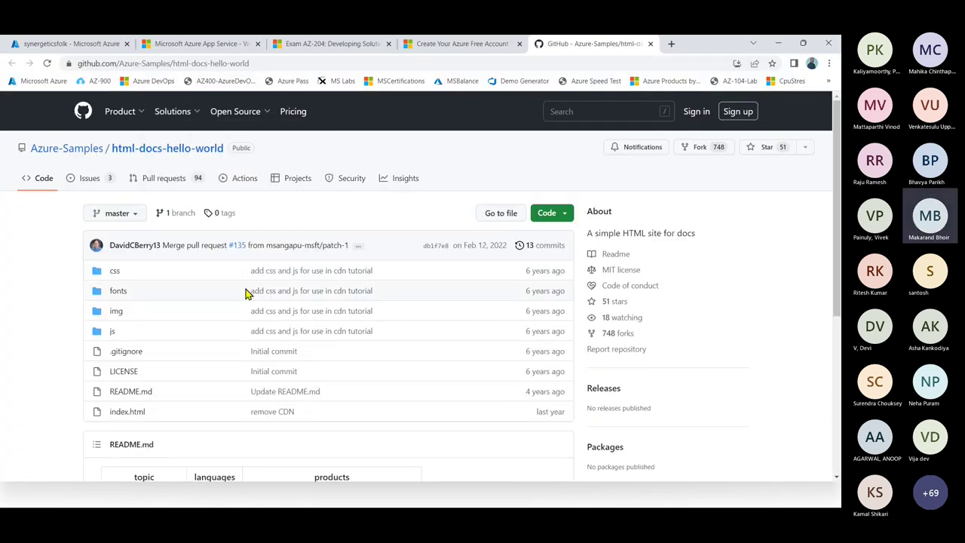
- Review the repository's css, fonts, img, js and index.html, then return to the Azure portal tab
mouse_move(79, 256)
mouse_down()
mouse_move(344, 339)
mouse_move(500, 403)
mouse_move(515, 453)
mouse_move(515, 443)
mouse_up()
drag(188, 299, 420, 489)
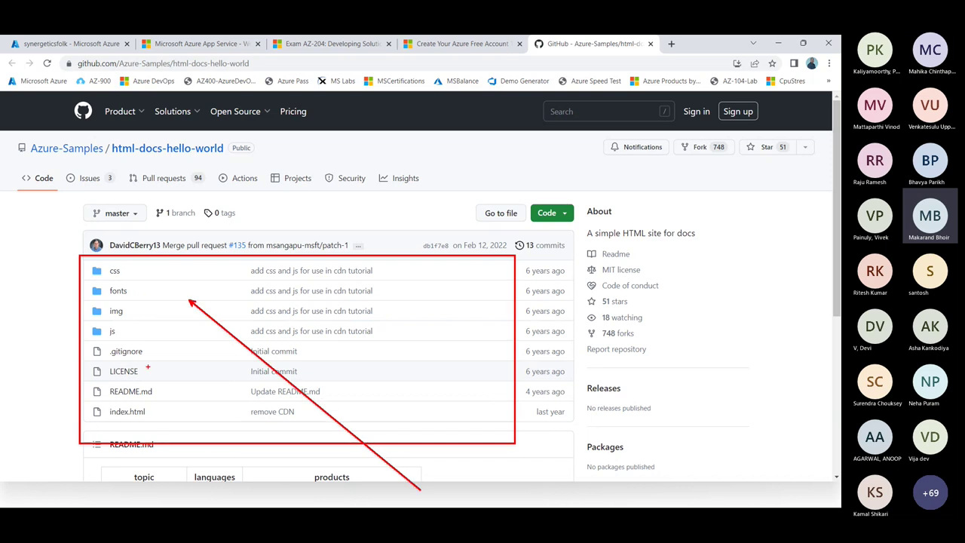
key(Escape)
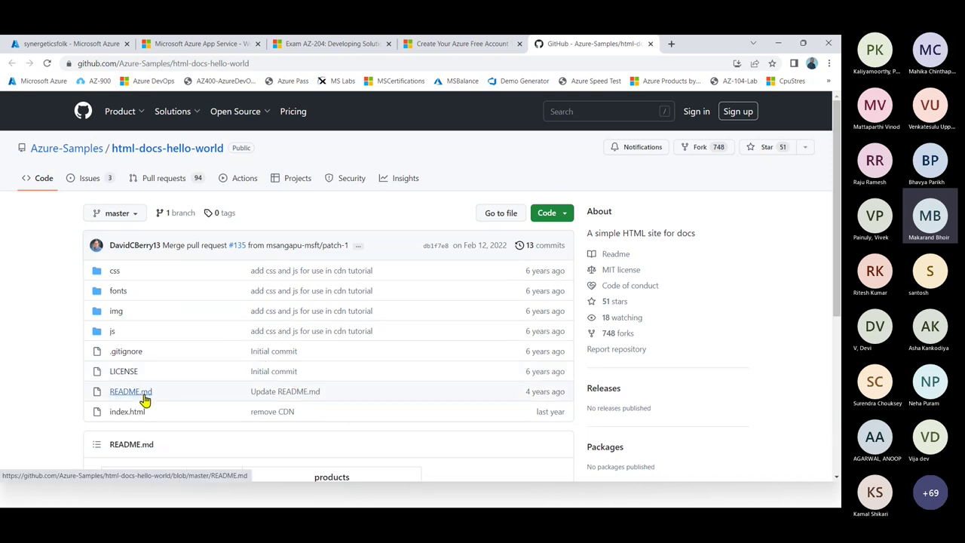
key(alt+Tab)
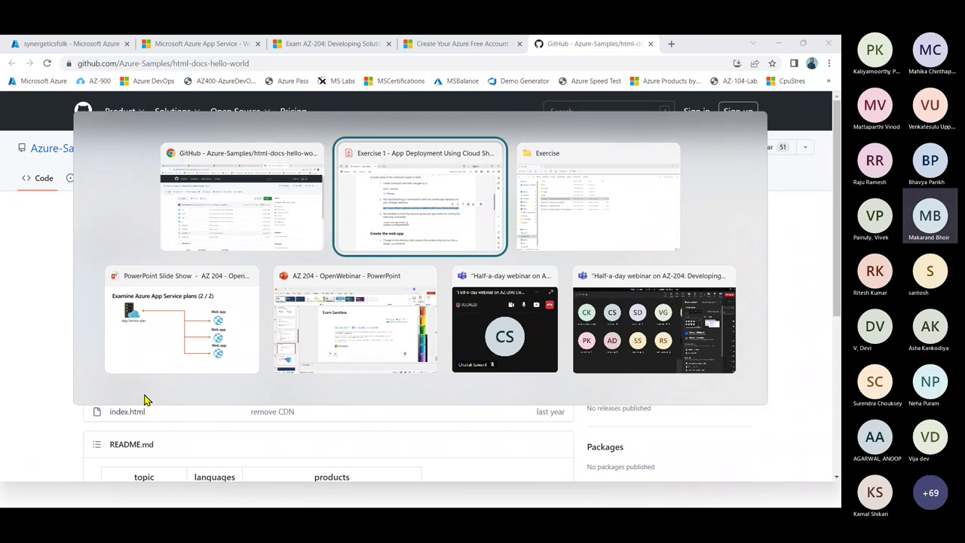
key(alt+Tab)
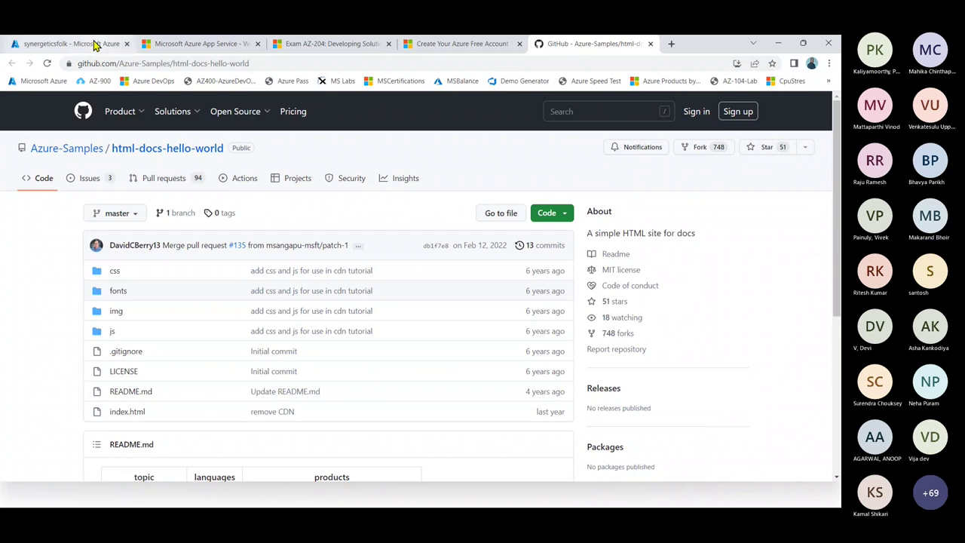
click(89, 43)
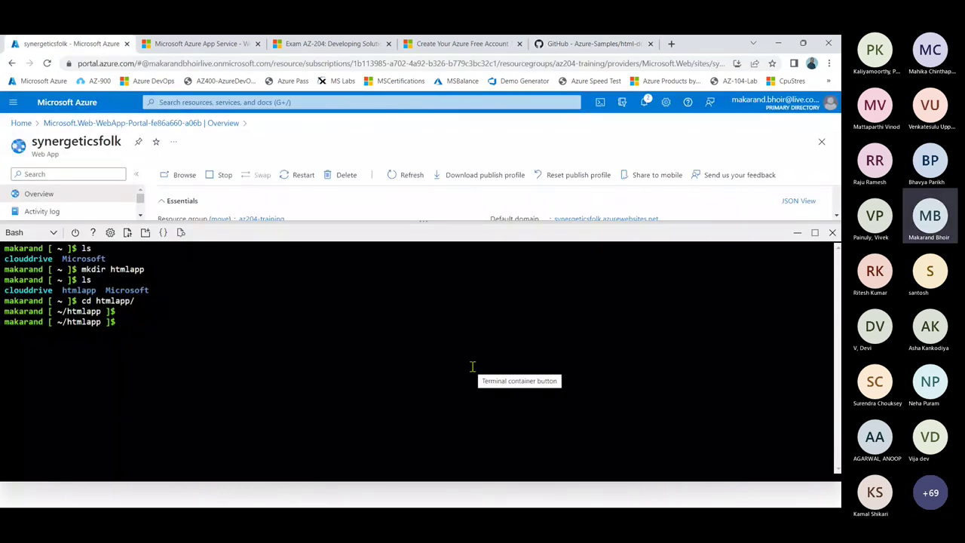
- List the htmlapp folder, then paste and run the git clone command for html-docs-hello-world
text(ls)
key(Return)
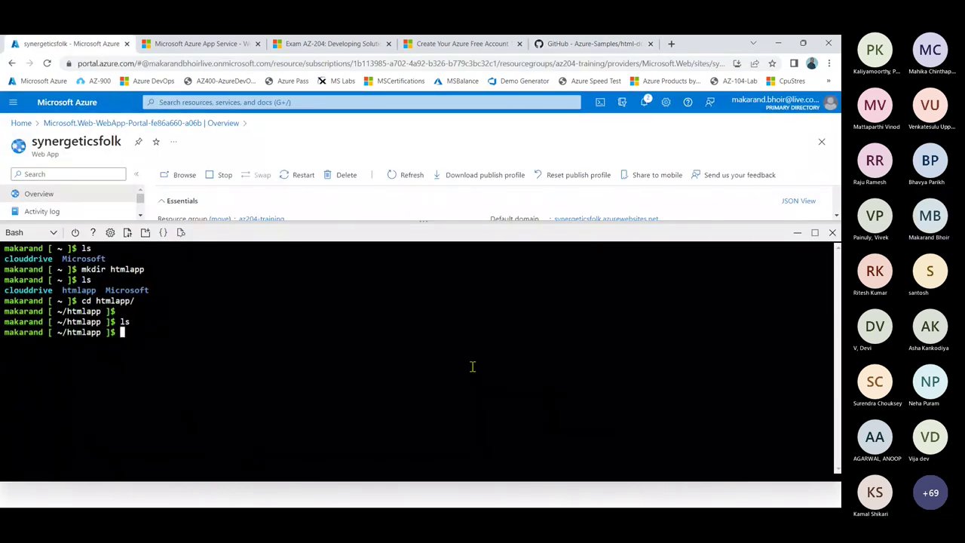
right_click(161, 356)
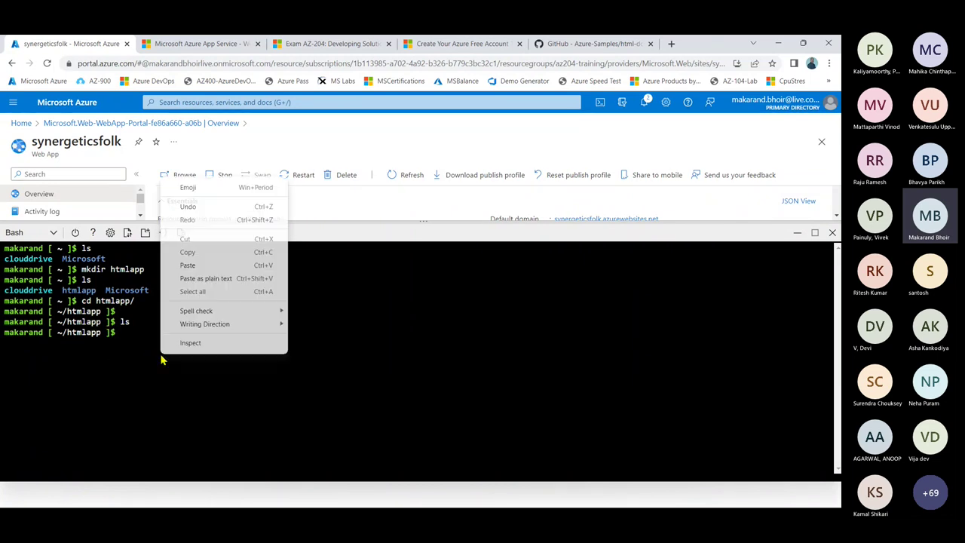
click(202, 278)
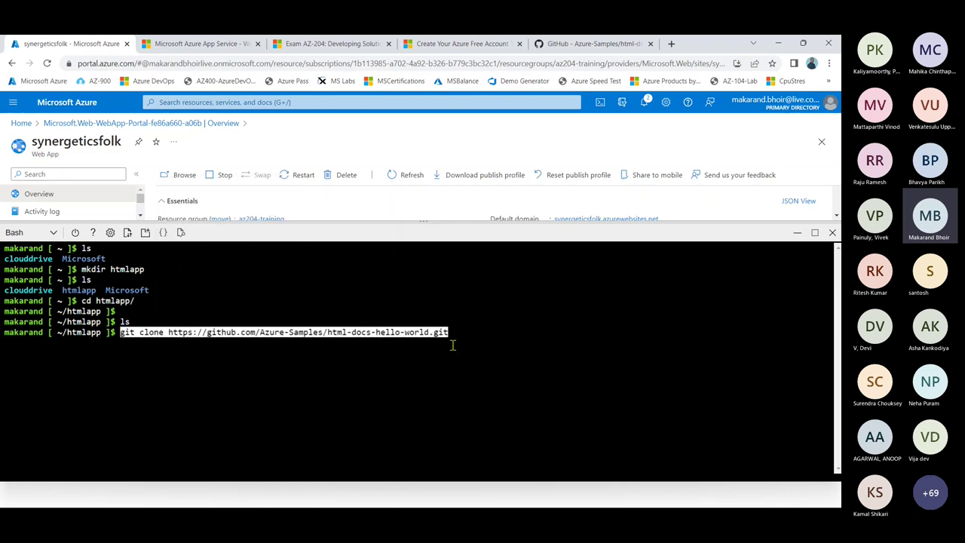
key(Return)
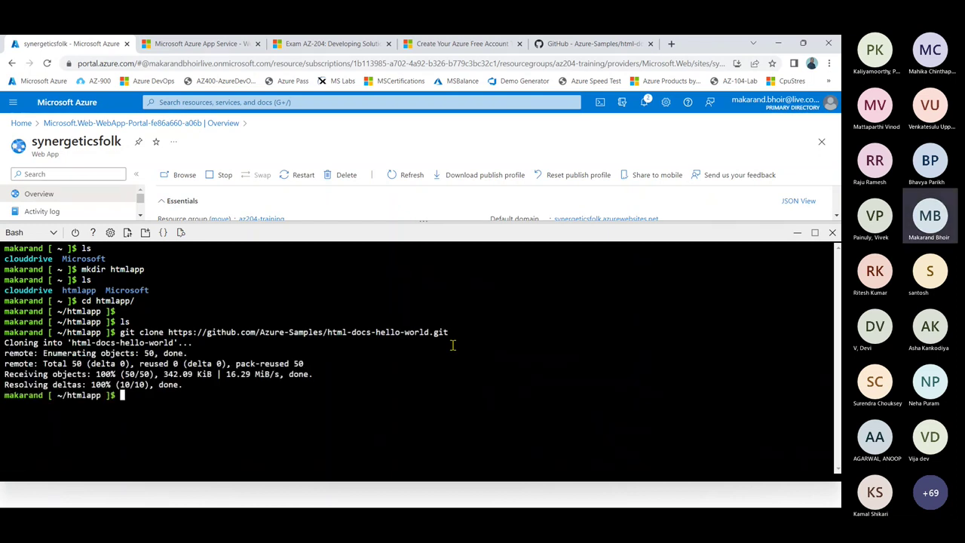
- Confirm the clone, cd into html-docs-hello-world and list its files
text(ls)
key(Return)
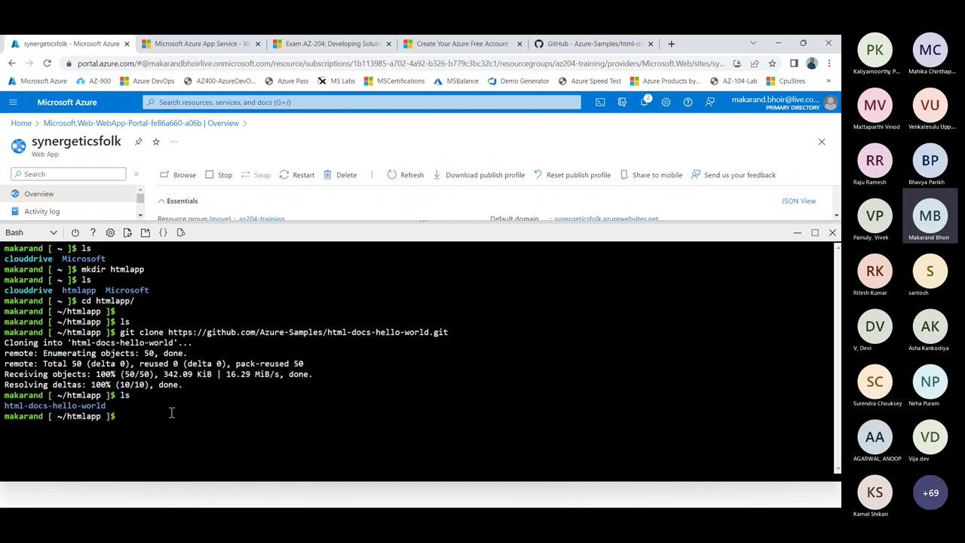
text(cd h)
key(Tab)
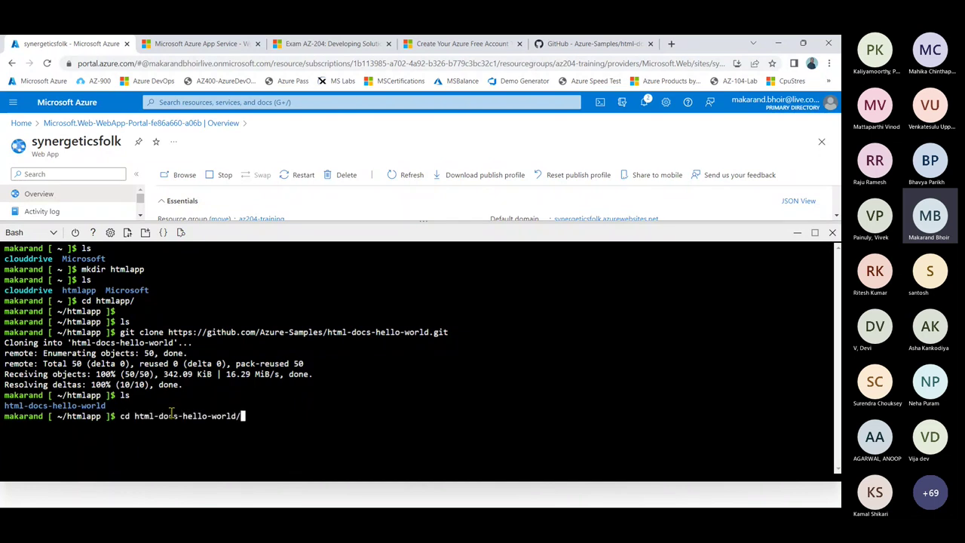
key(Return)
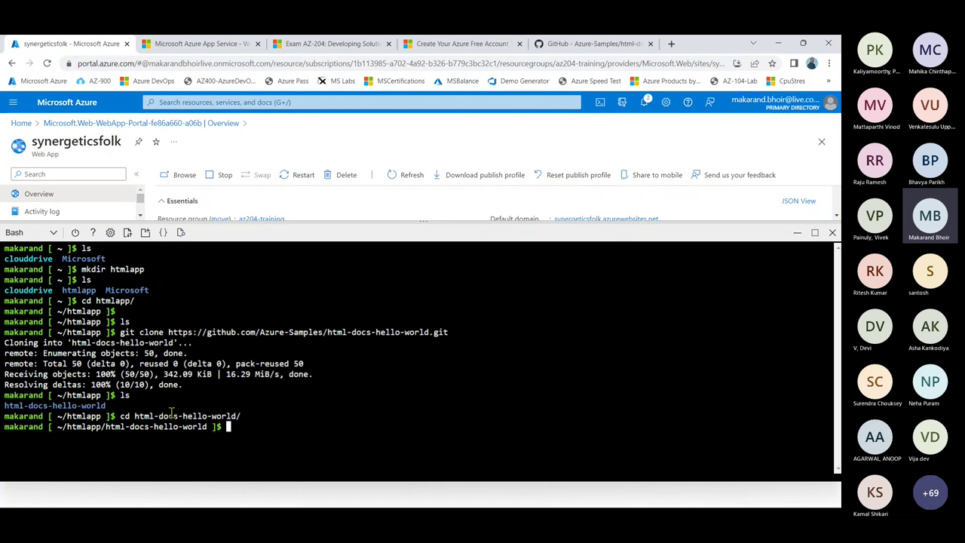
text(ls)
key(Return)
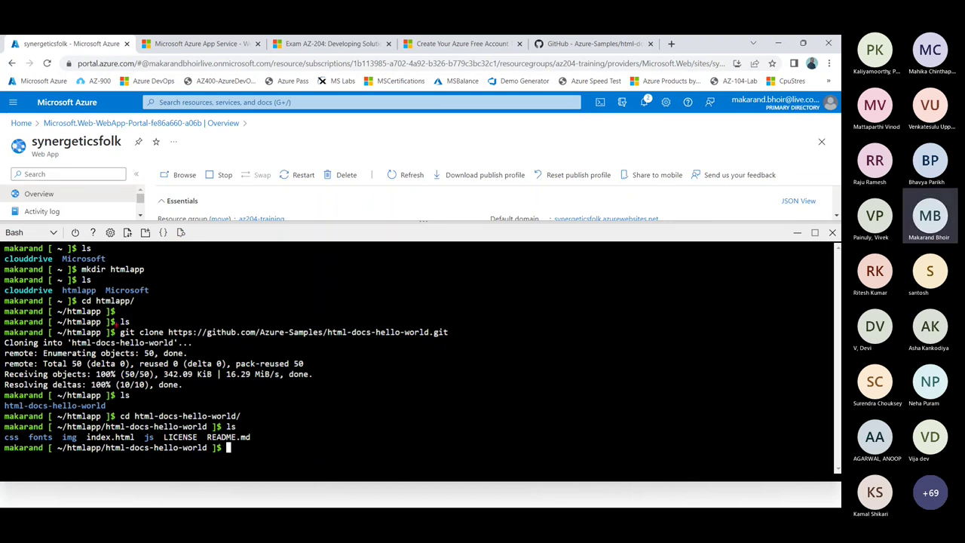
- Annotate the resource breadcrumb and synergeticsfolk title, clear the marks, and bring up the Exercise 1 PDF
mouse_move(118, 325)
mouse_down()
mouse_move(141, 343)
mouse_move(456, 343)
mouse_up()
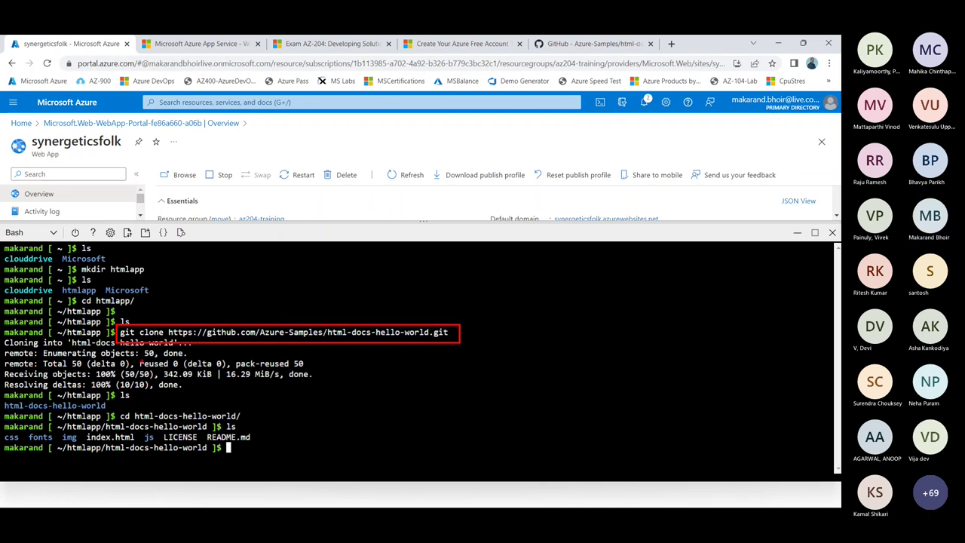
key(Escape)
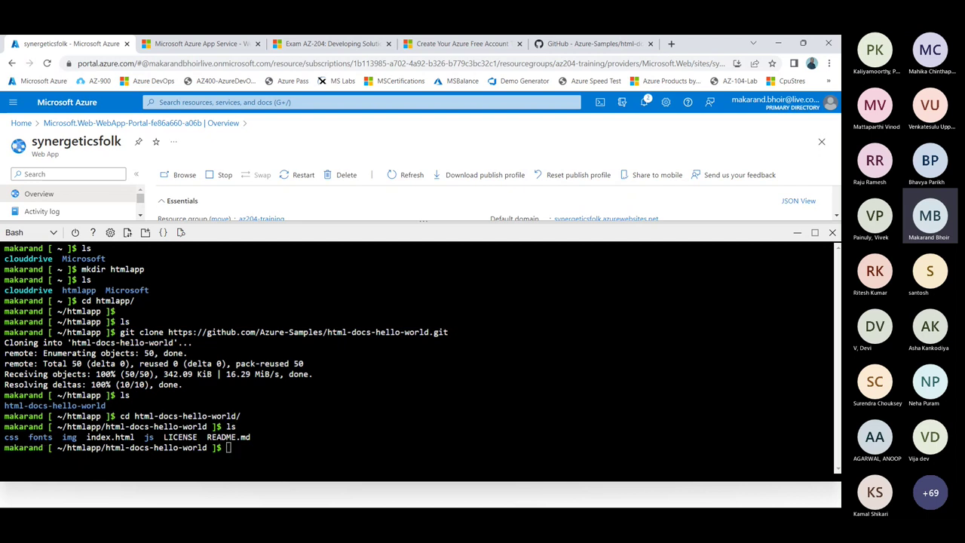
mouse_move(5, 422)
mouse_down()
mouse_move(68, 455)
mouse_move(258, 460)
mouse_up()
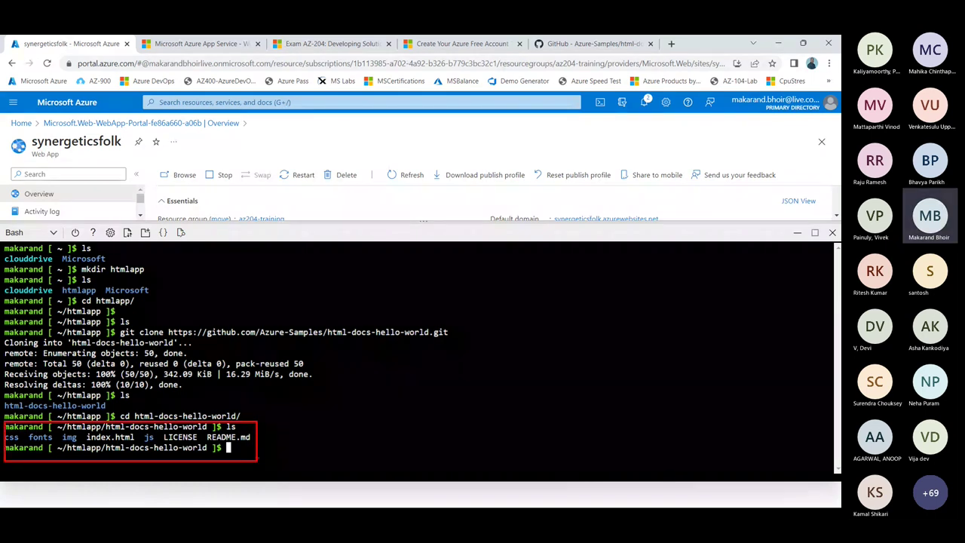
key(Escape)
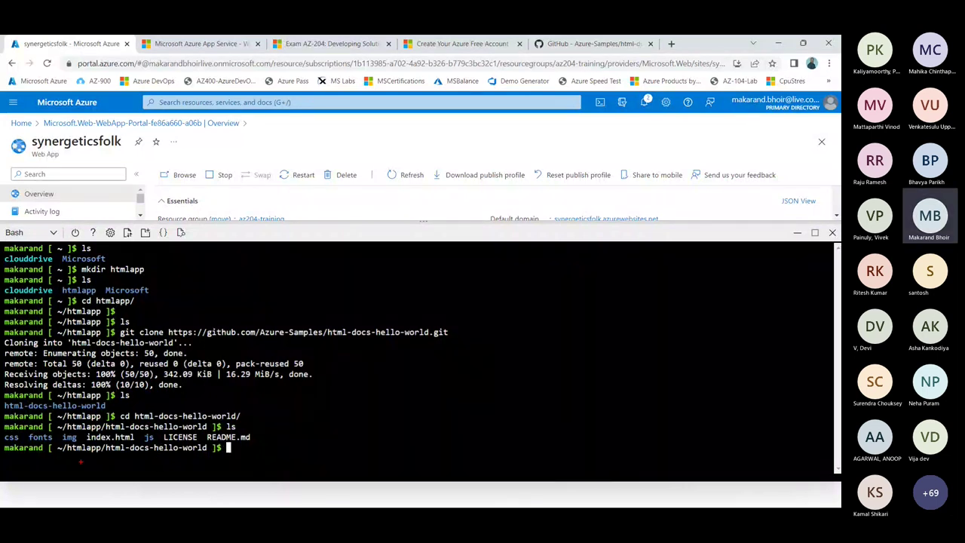
drag(67, 458, 219, 457)
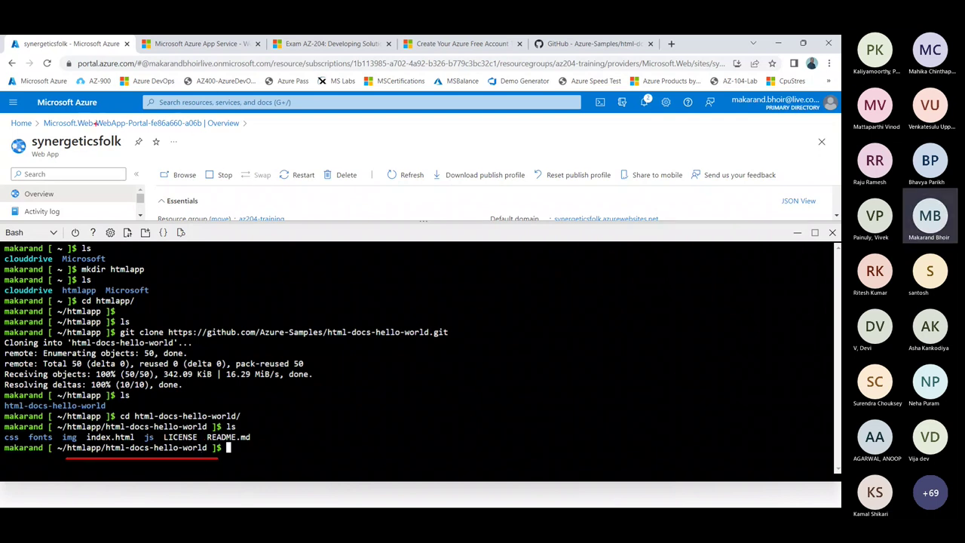
drag(95, 128, 147, 189)
key(ctrl+z)
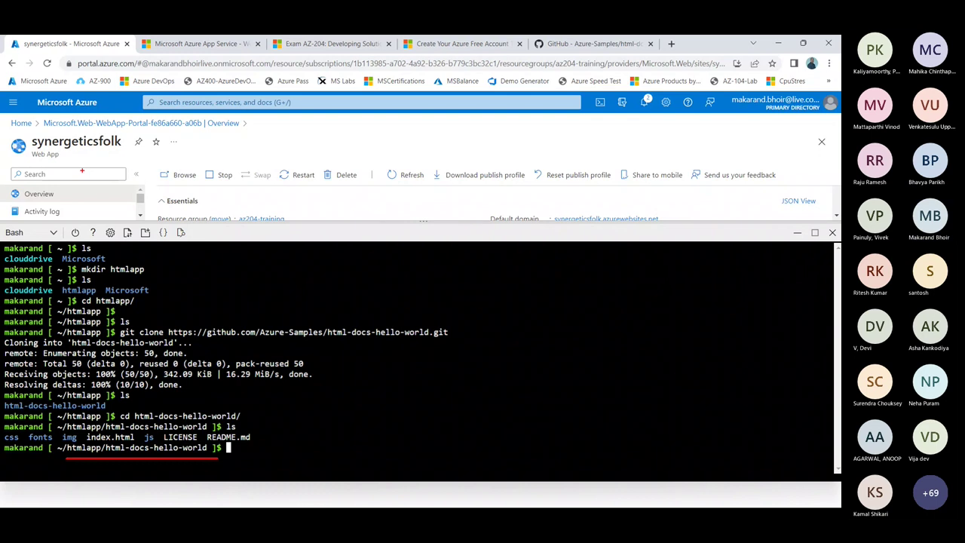
drag(68, 149, 118, 197)
key(Escape)
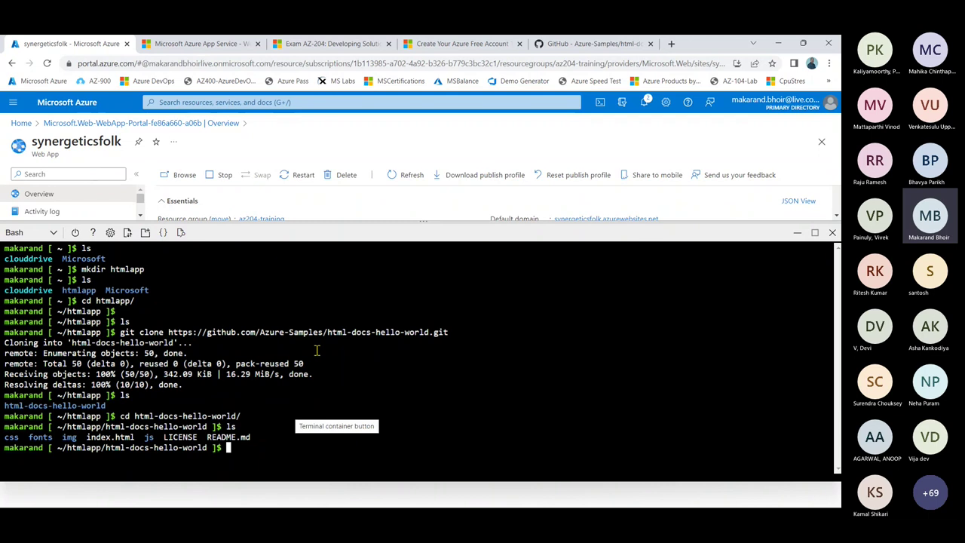
key(alt+Tab)
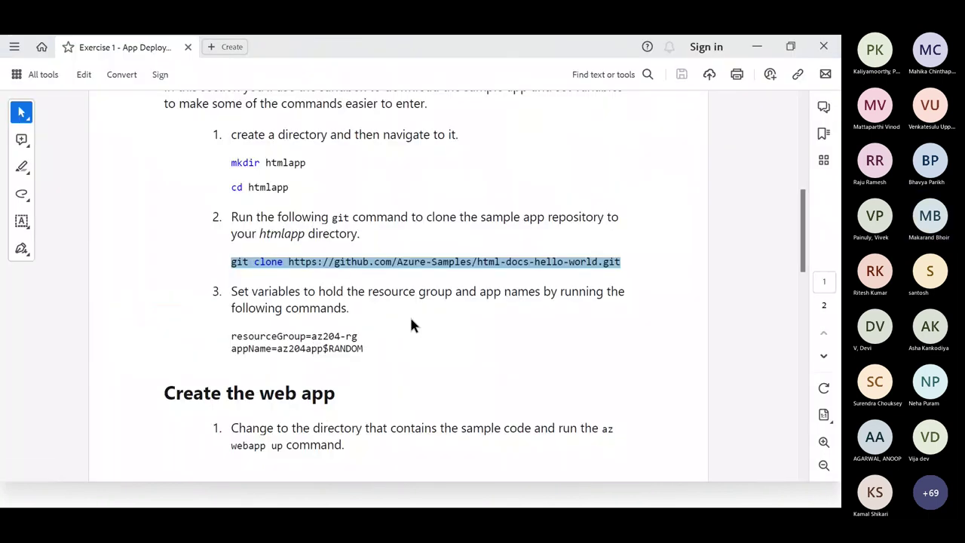
- Scroll the PDF to step 3 and select the resourceGroup=az204-rg line
scroll(412, 320, down, 1)
scroll(412, 323, down, 2)
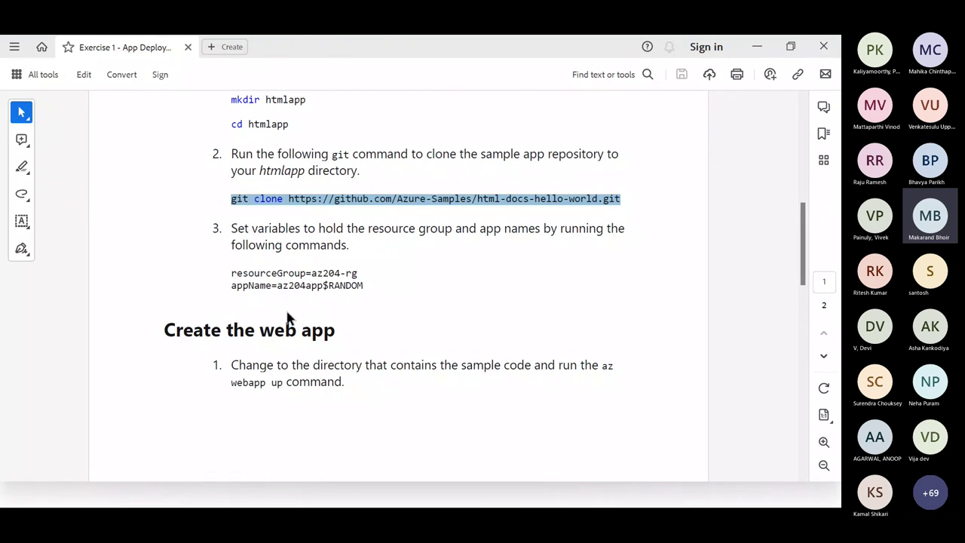
scroll(288, 316, down, 2)
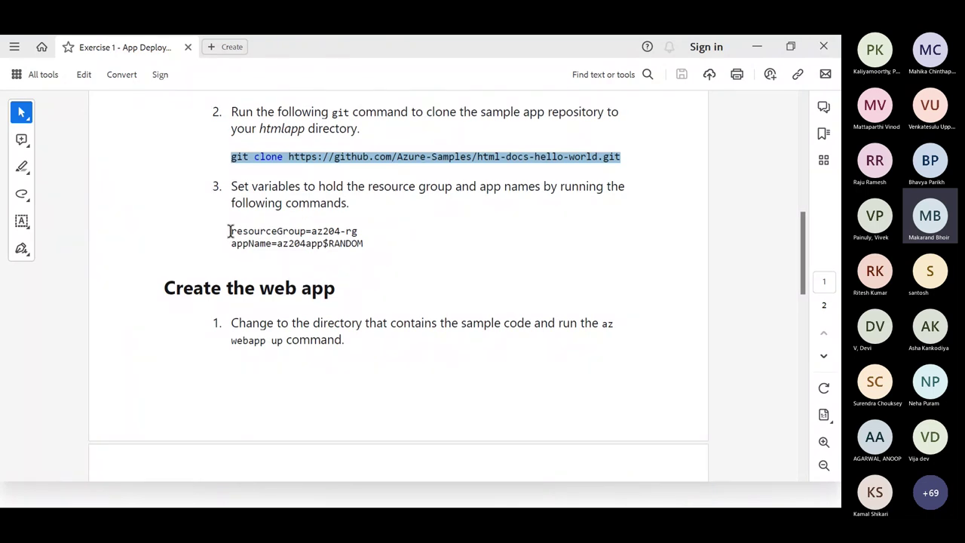
drag(231, 232, 390, 239)
click(389, 238)
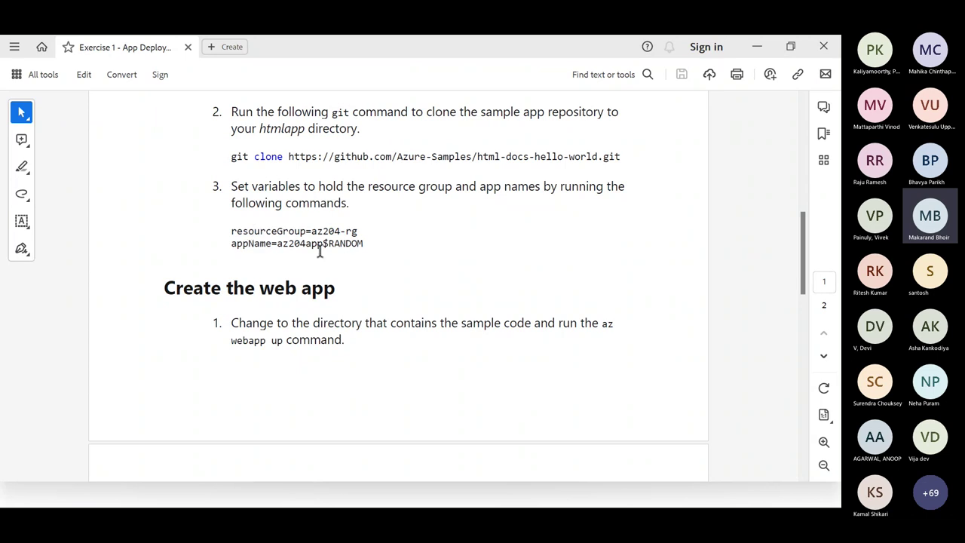
scroll(320, 251, down, 4)
scroll(319, 251, down, 4)
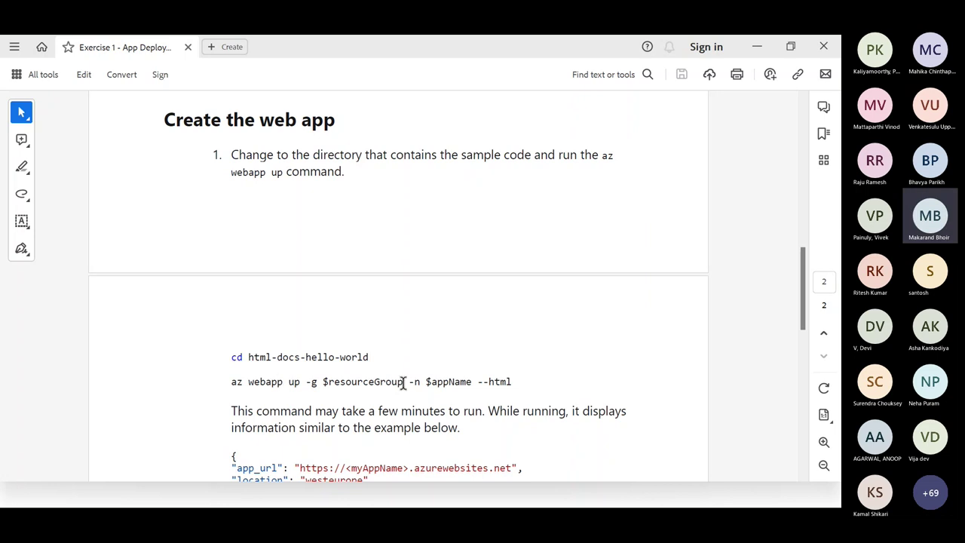
scroll(404, 383, up, 5)
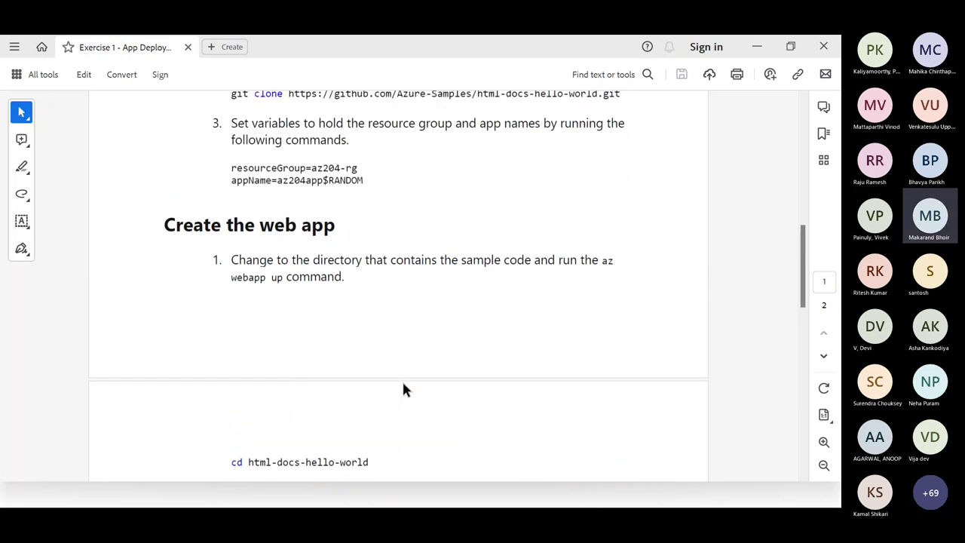
drag(231, 168, 366, 169)
key(ctrl+c)
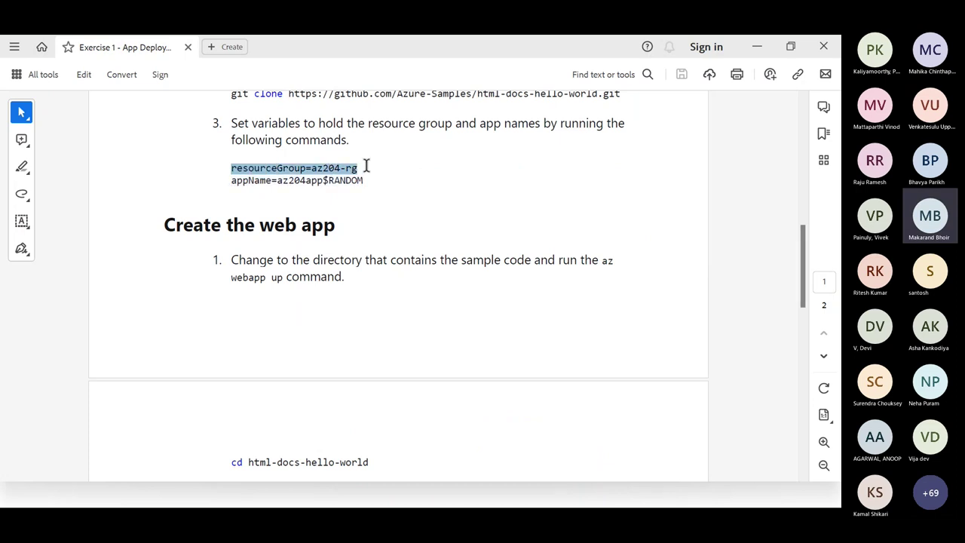
- Paste the resourceGroup assignment, swap az204-rg for az204-training, and run it
key(alt+Tab)
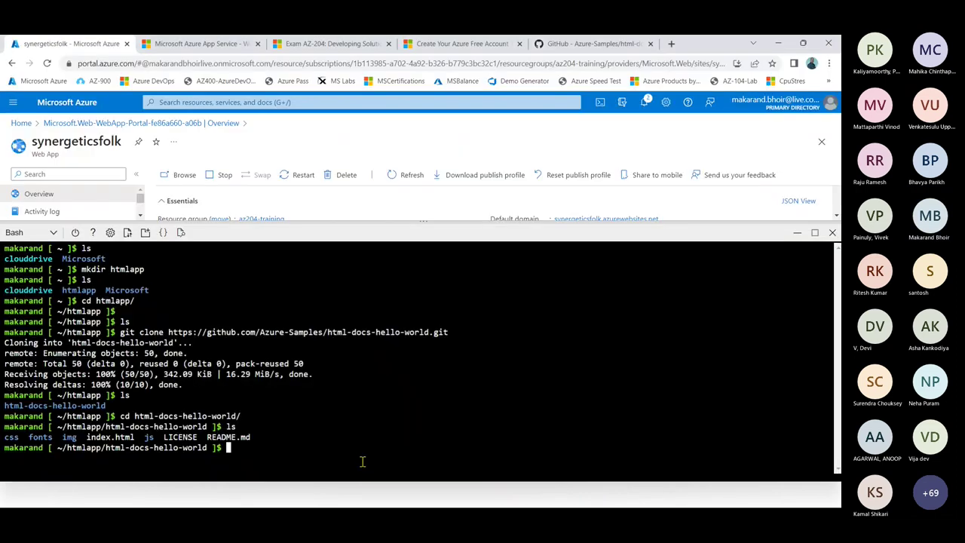
right_click(366, 456)
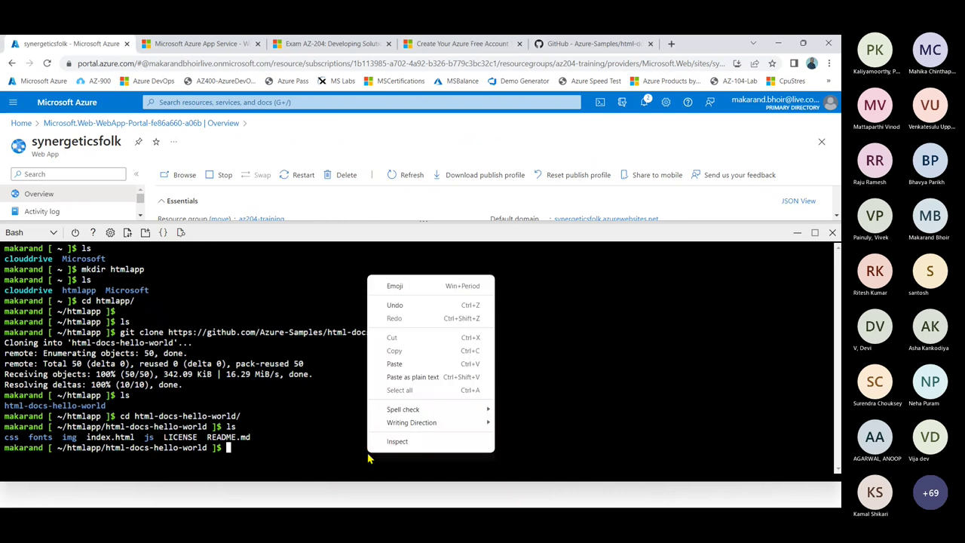
click(394, 364)
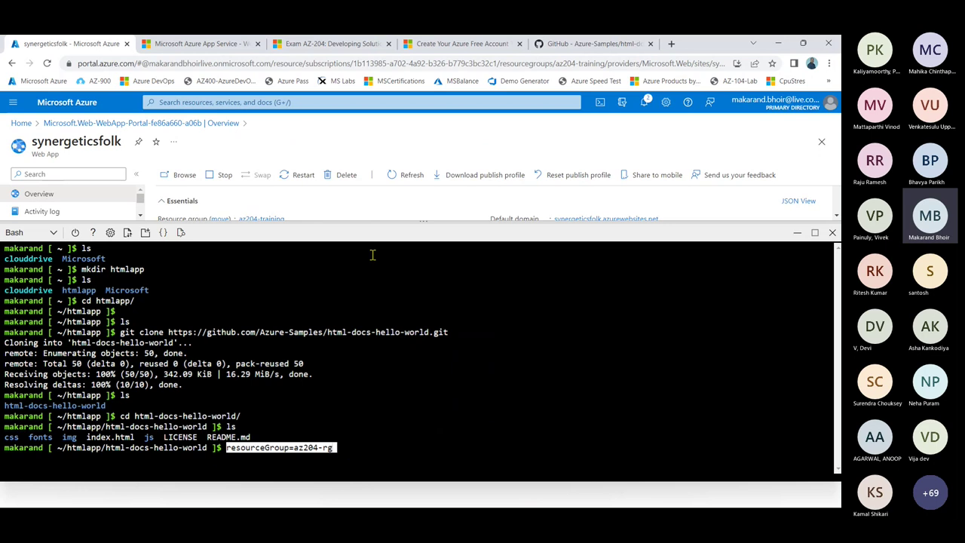
drag(372, 222, 373, 274)
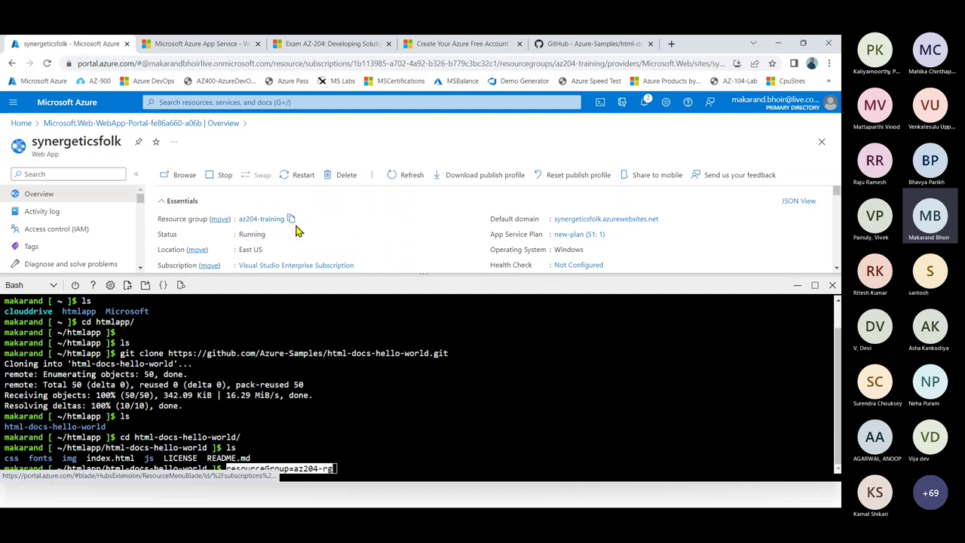
drag(386, 276, 388, 238)
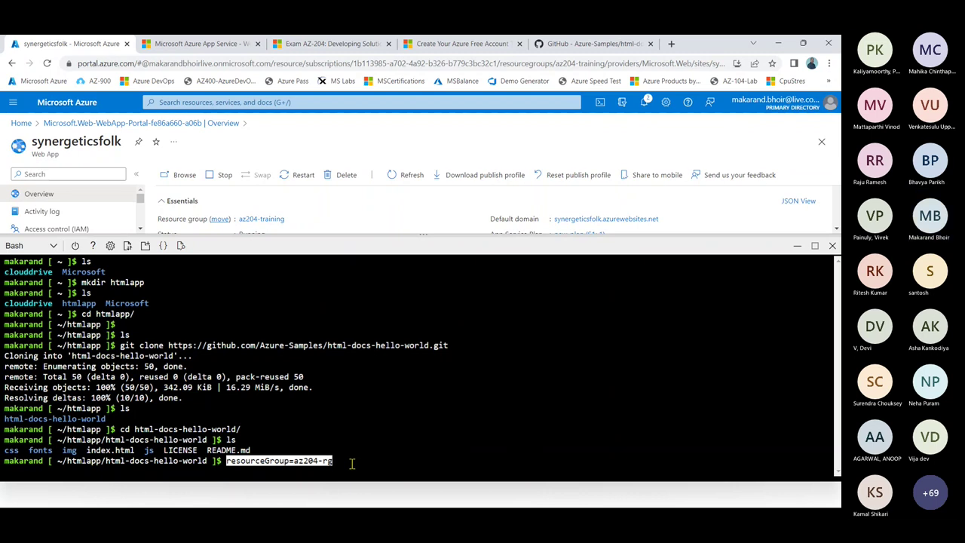
key(BackSpace)
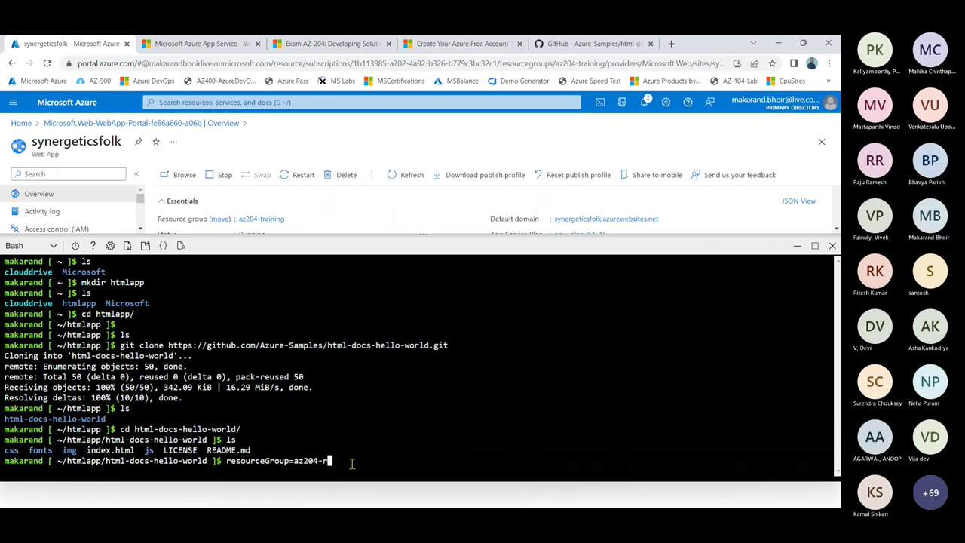
key(BackSpace)
key(BackSpace)
key(BackSpace)
key(BackSpace)
key(BackSpace)
key(BackSpace)
key(BackSpace)
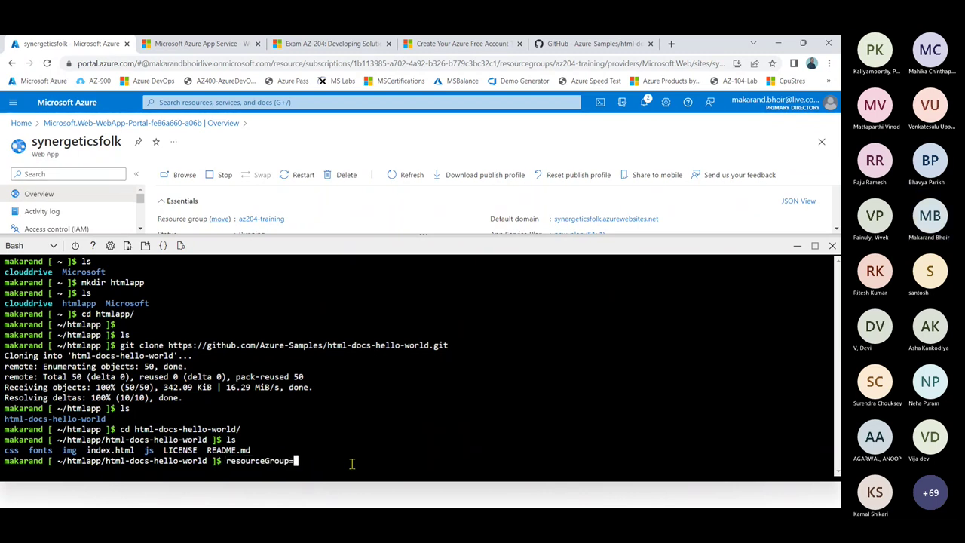
right_click(352, 463)
click(377, 379)
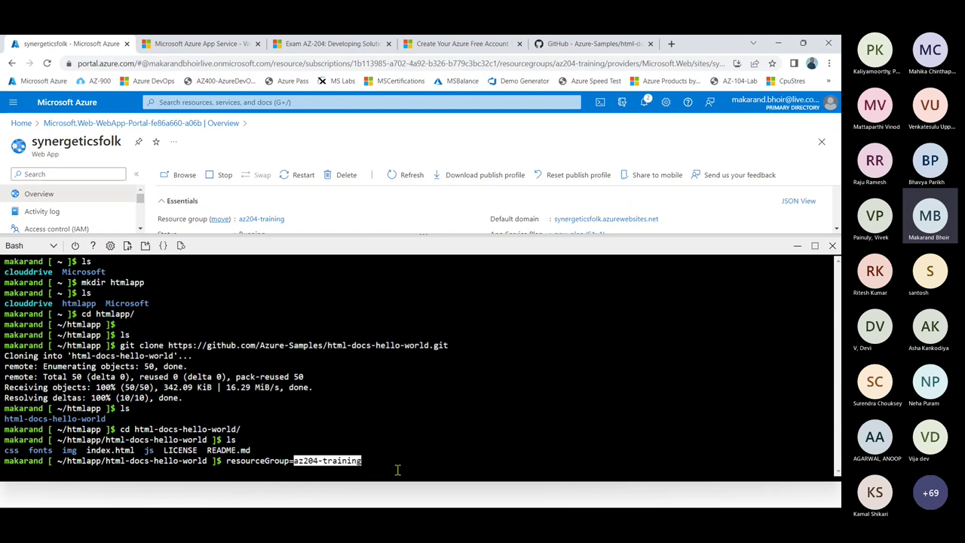
key(Return)
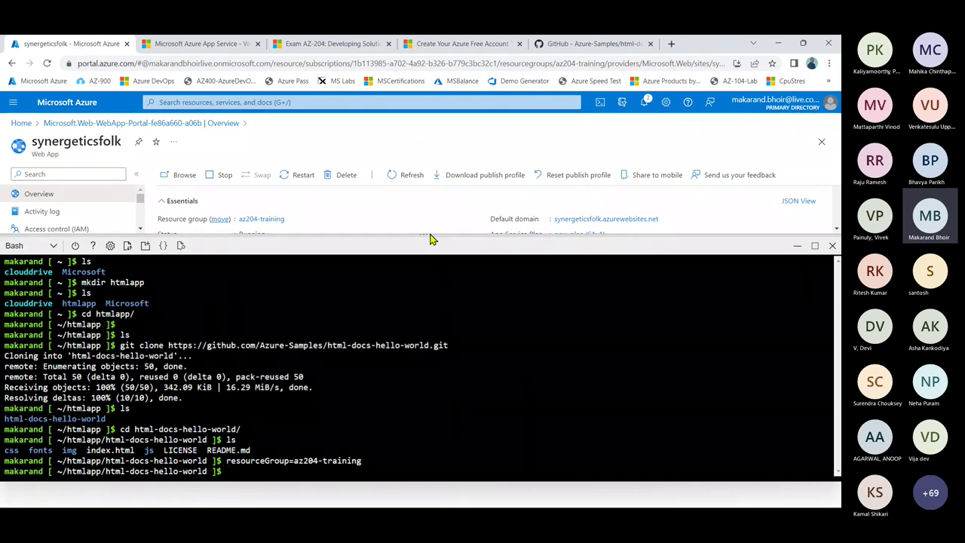
- Copy the web app name from the portal and run appName=synergeticsfolk in Cloud Shell
drag(430, 236, 430, 221)
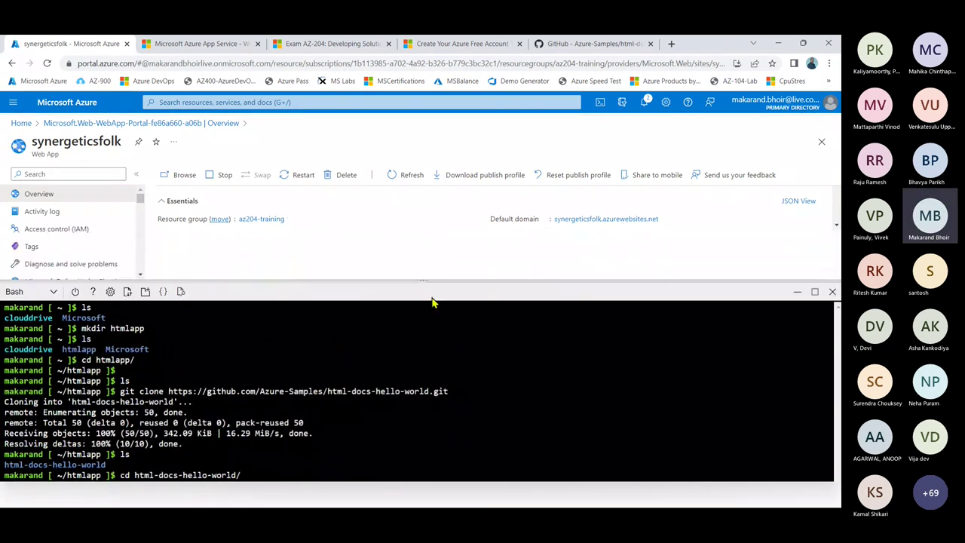
drag(54, 305, 56, 193)
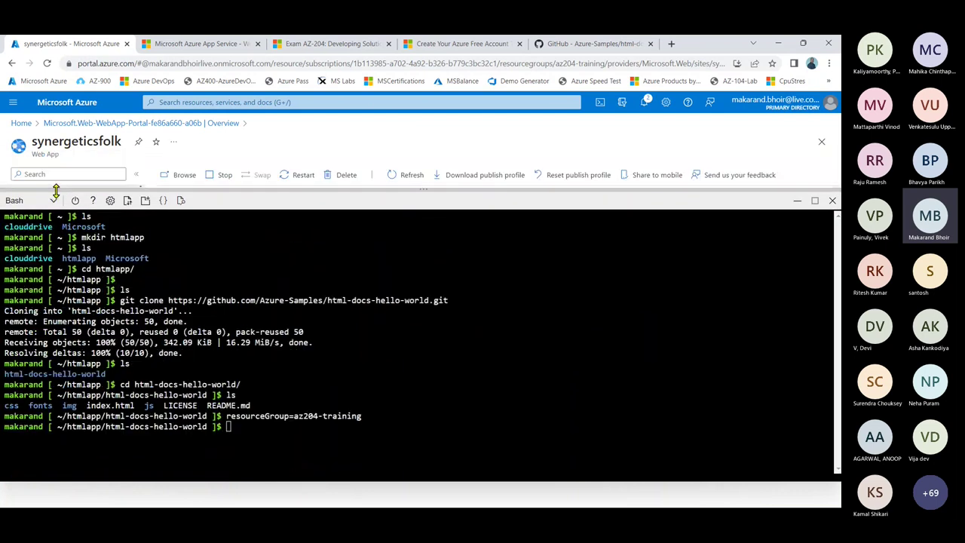
double_click(61, 142)
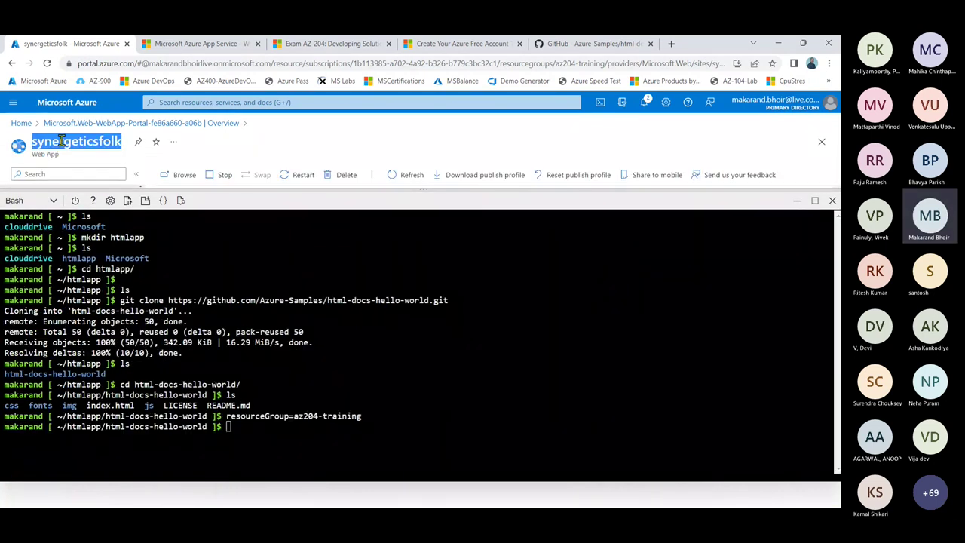
click(267, 429)
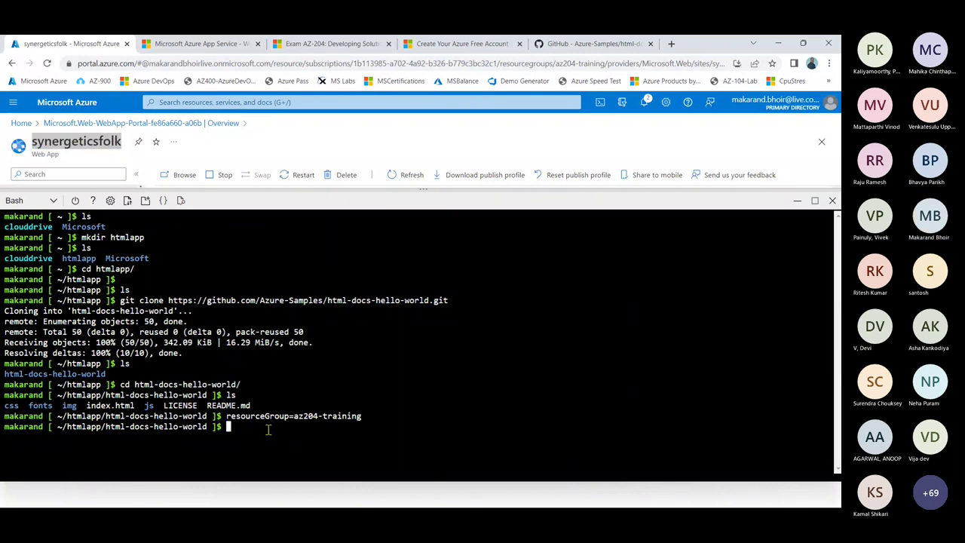
text(appName)
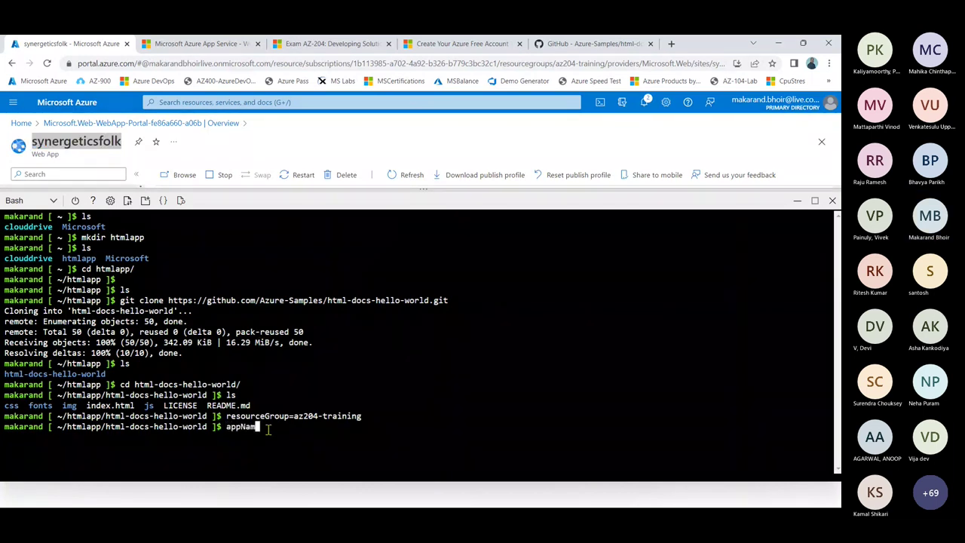
text(=)
right_click(291, 445)
click(318, 361)
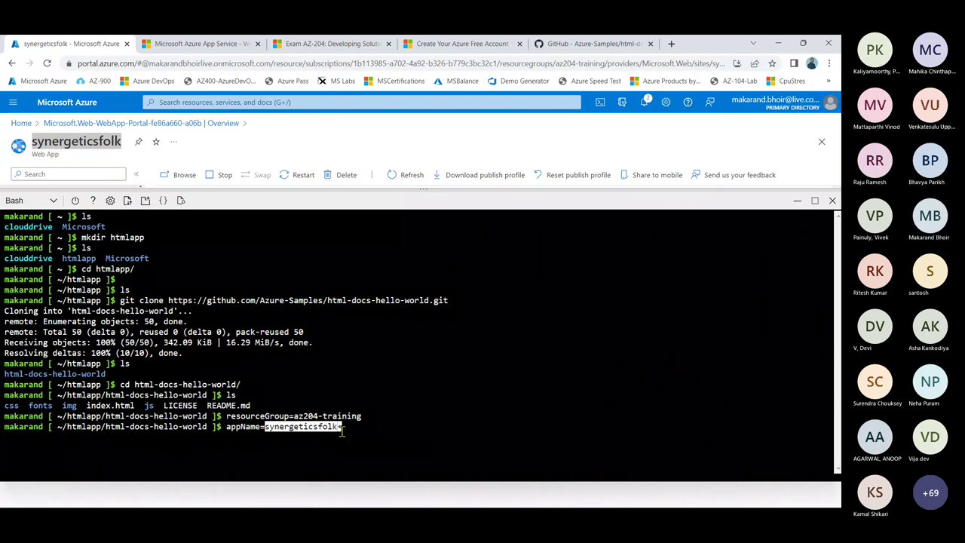
key(Return)
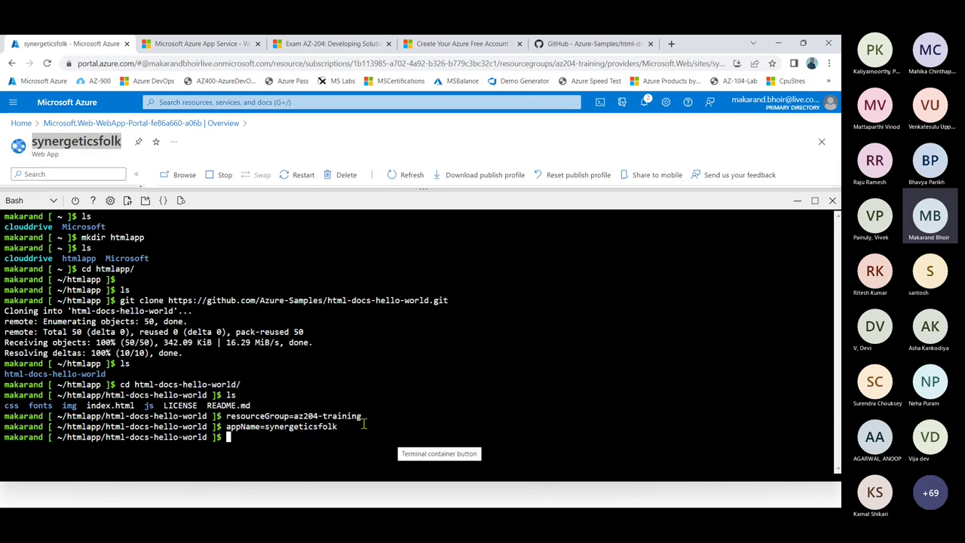
- Copy the 'az webapp up -g $resourceGroup -n $appName --html' line from the exercise PDF
key(alt+Tab)
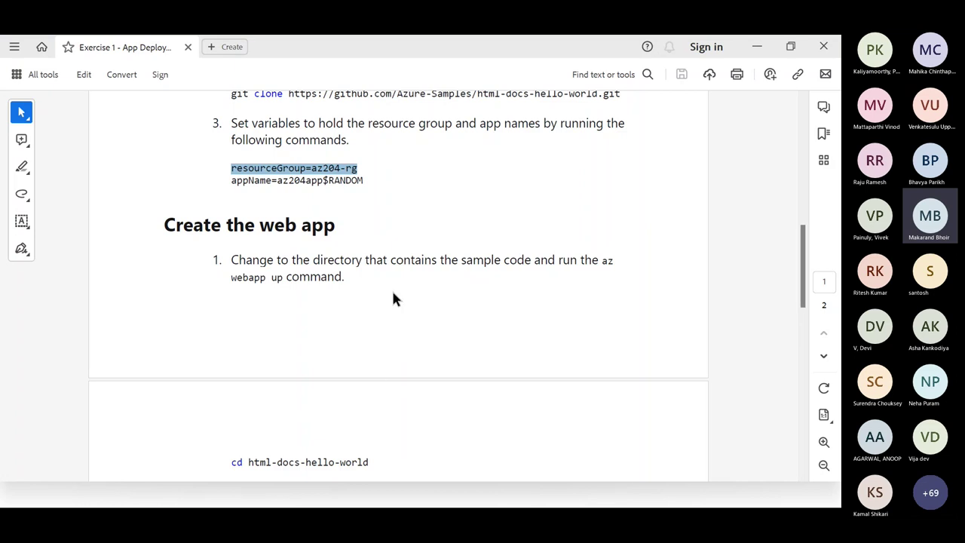
scroll(392, 299, down, 3)
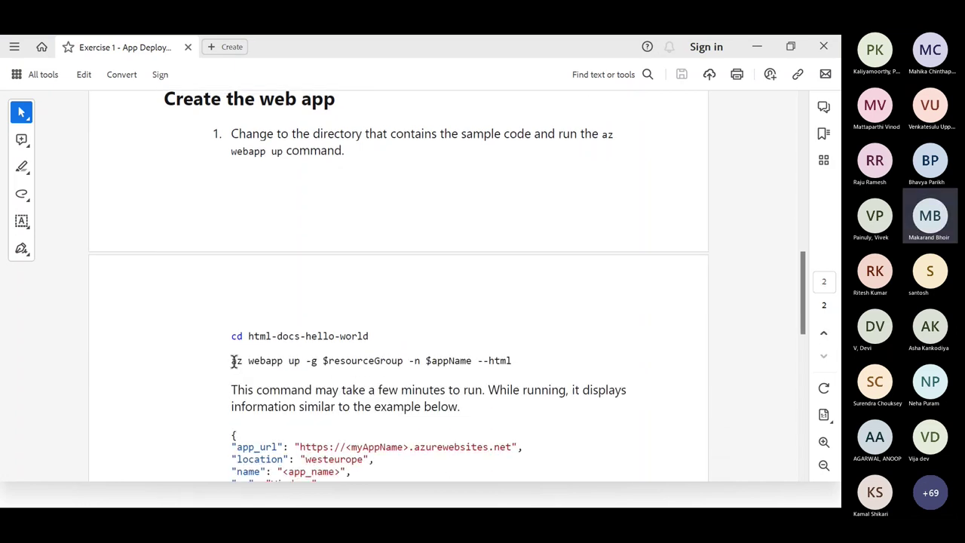
drag(231, 360, 521, 363)
key(ctrl+c)
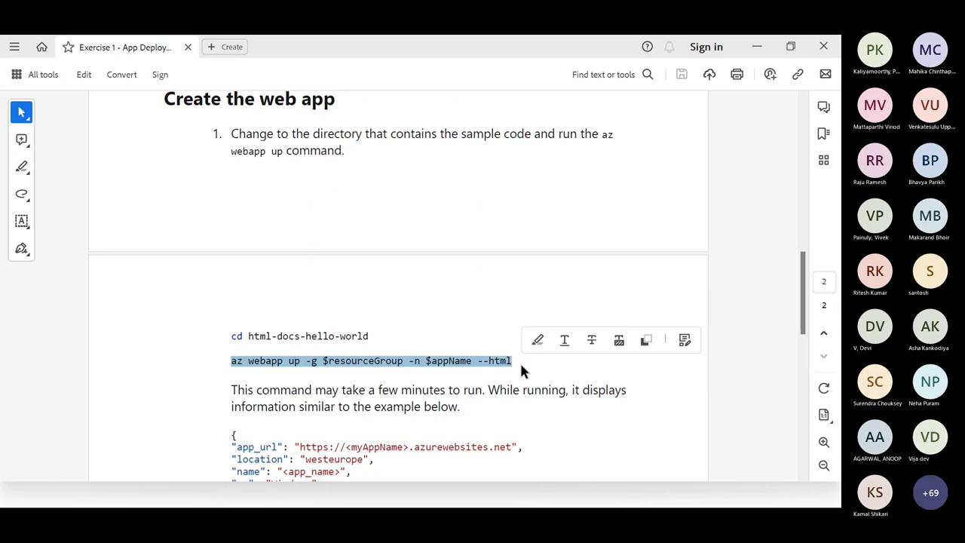
key(alt+Tab)
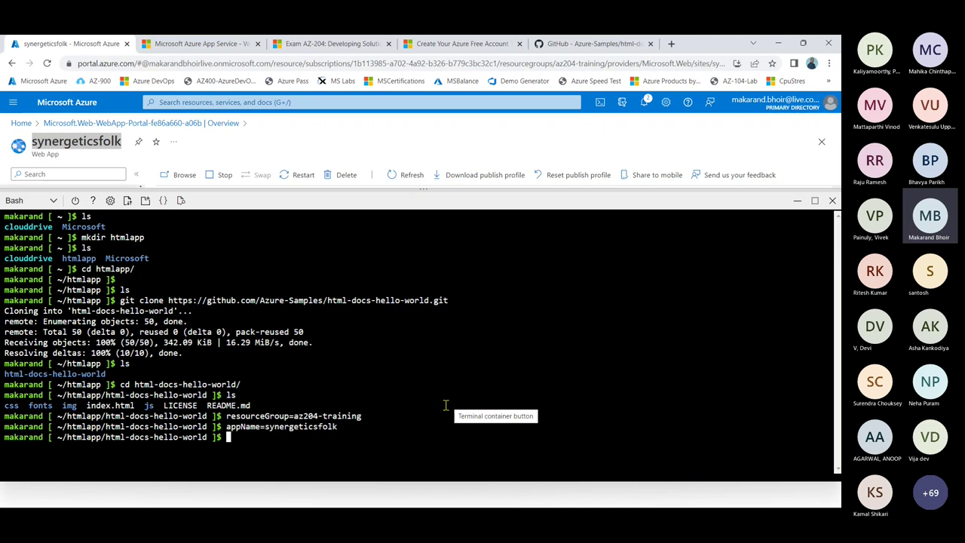
- Paste and run az webapp up, then resize Cloud Shell to read the existing-app error
right_click(446, 406)
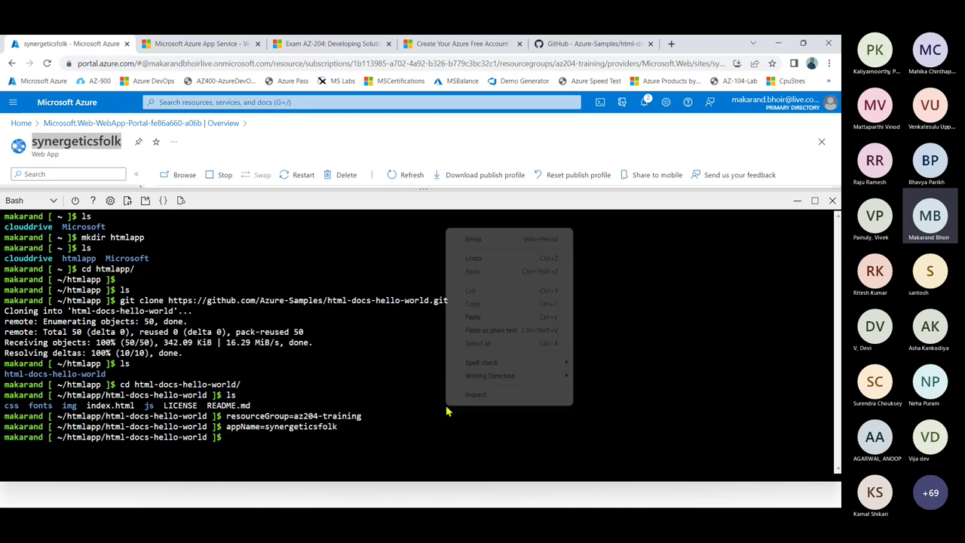
click(475, 320)
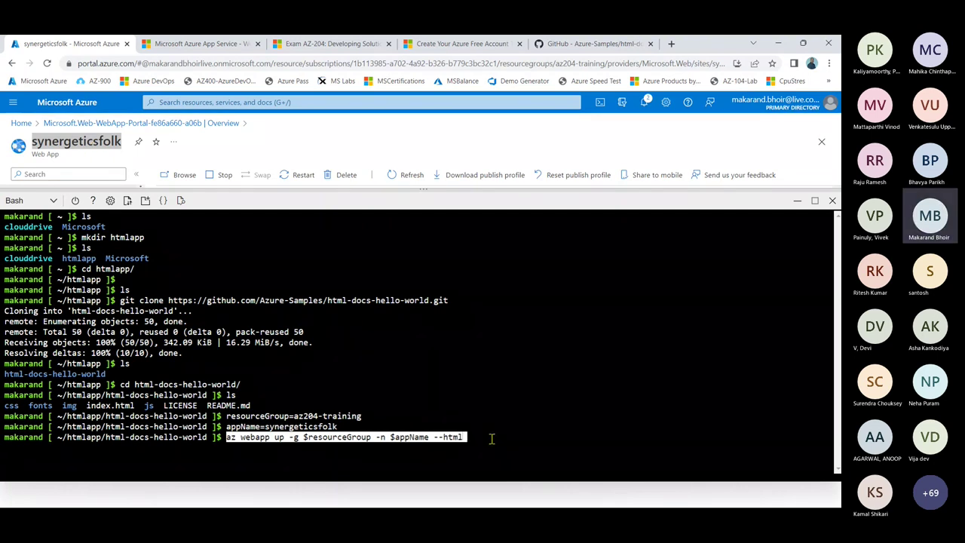
key(Return)
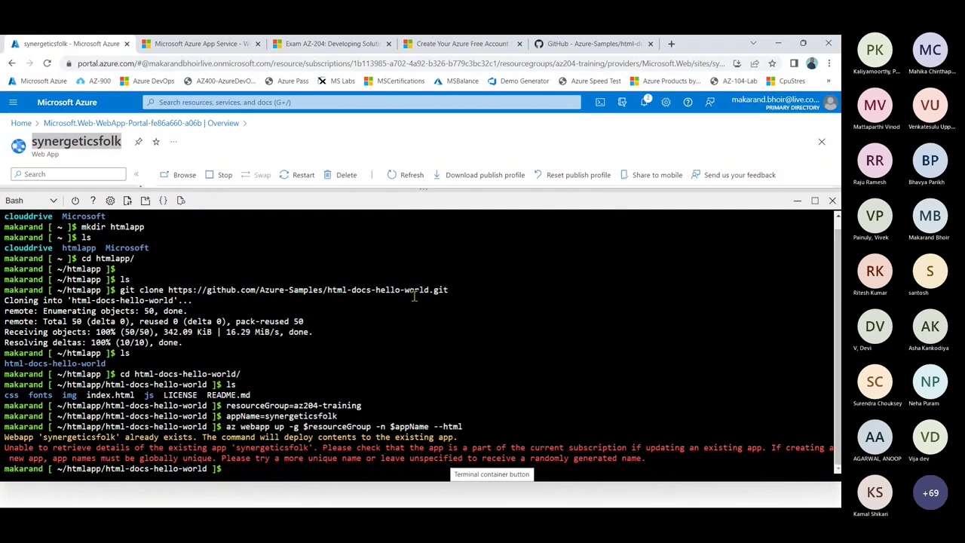
drag(379, 190, 378, 193)
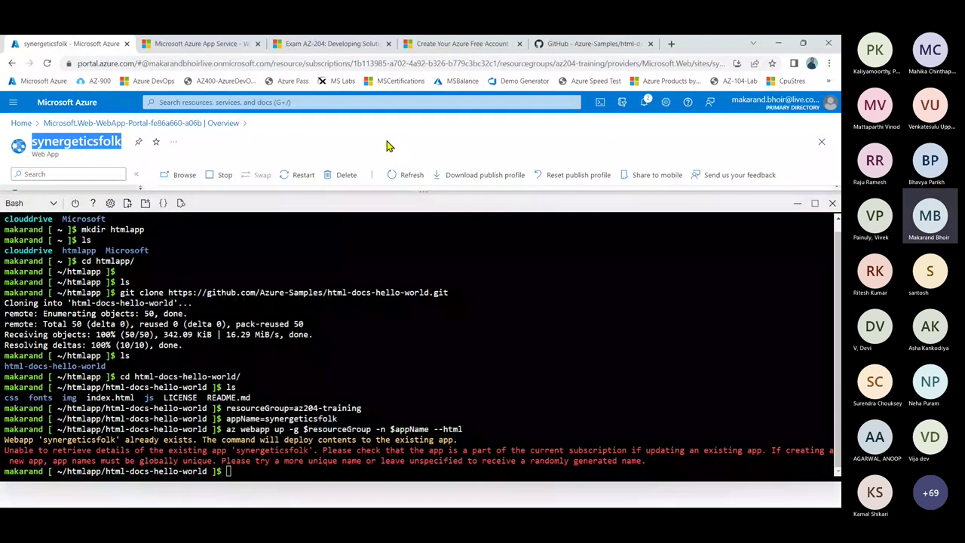
drag(362, 193, 448, 382)
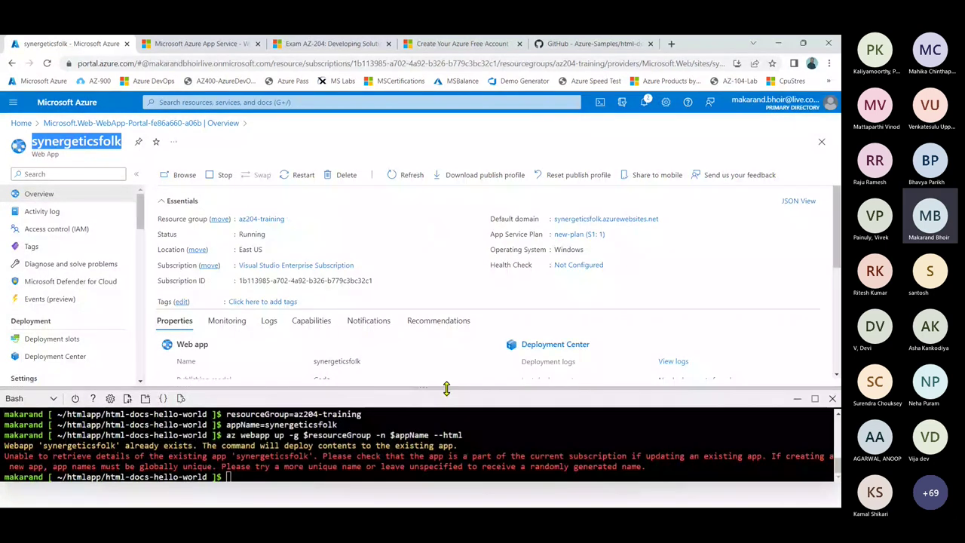
drag(447, 389, 494, 144)
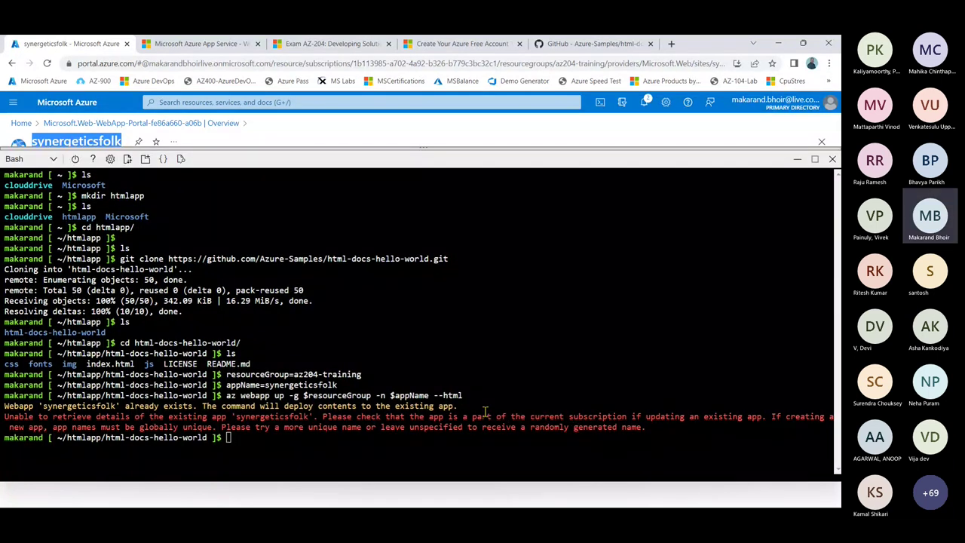
- Change appName to synergeticsfolk202 and rerun az webapp up to create the new app
click(250, 440)
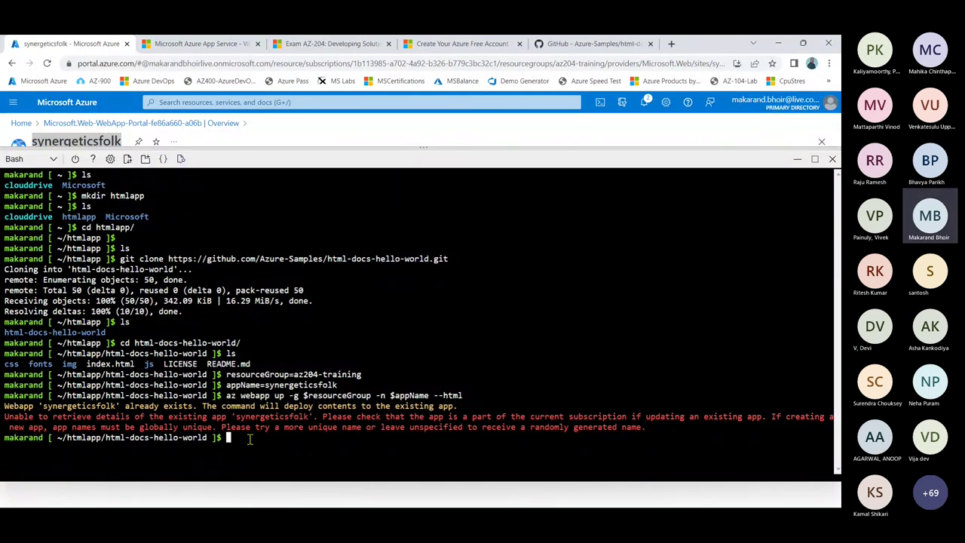
key(Up)
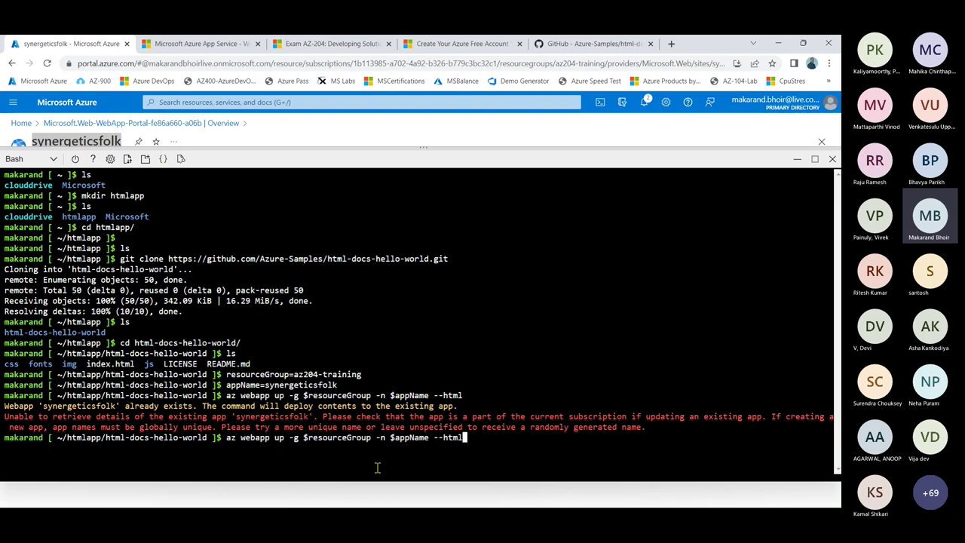
key(Left)
key(Left)
key(Left)
key(Left)
key(Left)
key(Left)
key(Left)
key(Left)
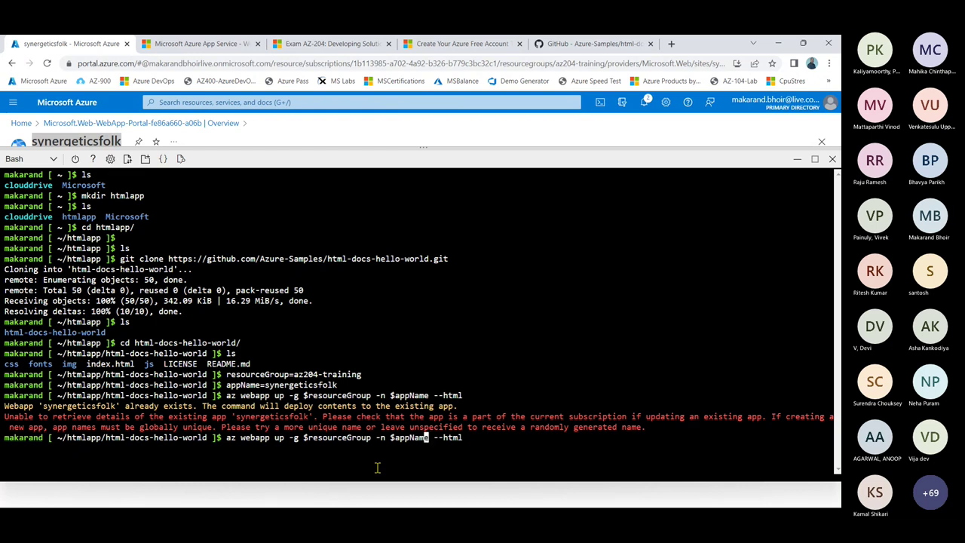
key(End)
key(BackSpace)
key(BackSpace)
key(BackSpace)
key(BackSpace)
key(BackSpace)
key(BackSpace)
key(BackSpace)
key(BackSpace)
key(BackSpace)
key(BackSpace)
key(BackSpace)
key(BackSpace)
key(BackSpace)
key(BackSpace)
key(BackSpace)
key(BackSpace)
key(BackSpace)
key(BackSpace)
key(BackSpace)
key(BackSpace)
key(BackSpace)
key(BackSpace)
key(BackSpace)
key(BackSpace)
key(BackSpace)
key(BackSpace)
key(BackSpace)
key(BackSpace)
key(BackSpace)
key(BackSpace)
key(BackSpace)
key(BackSpace)
key(BackSpace)
key(BackSpace)
key(BackSpace)
key(BackSpace)
key(BackSpace)
key(BackSpace)
key(BackSpace)
key(BackSpace)
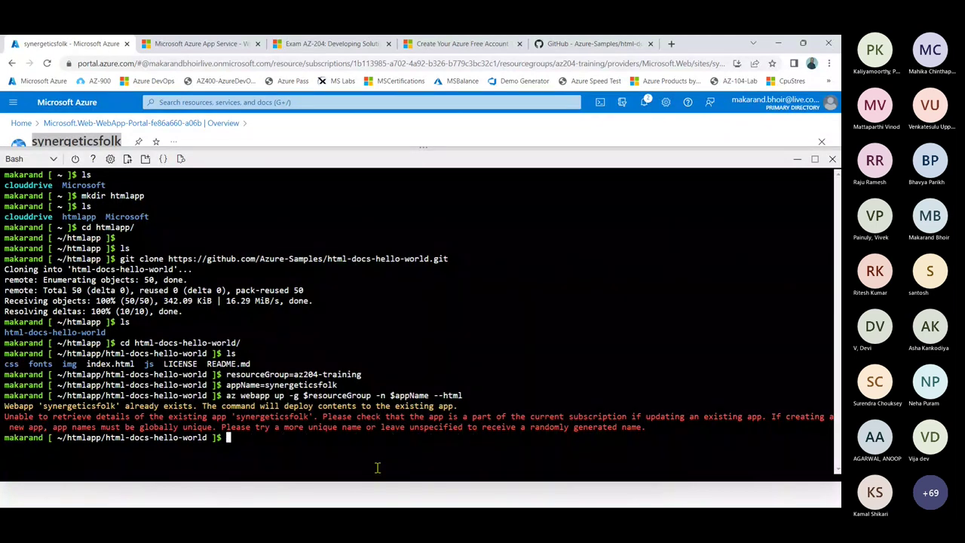
key(Up)
key(Up)
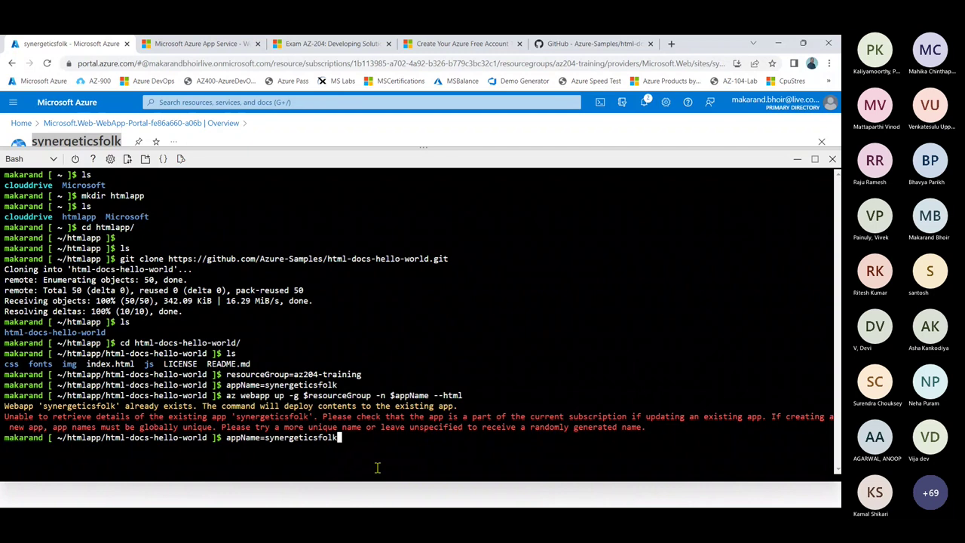
text(202)
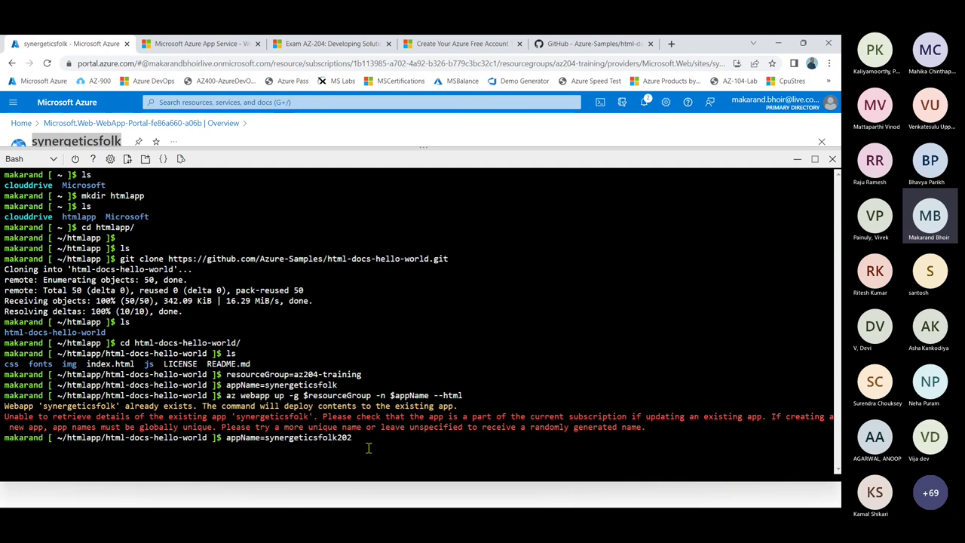
key(Return)
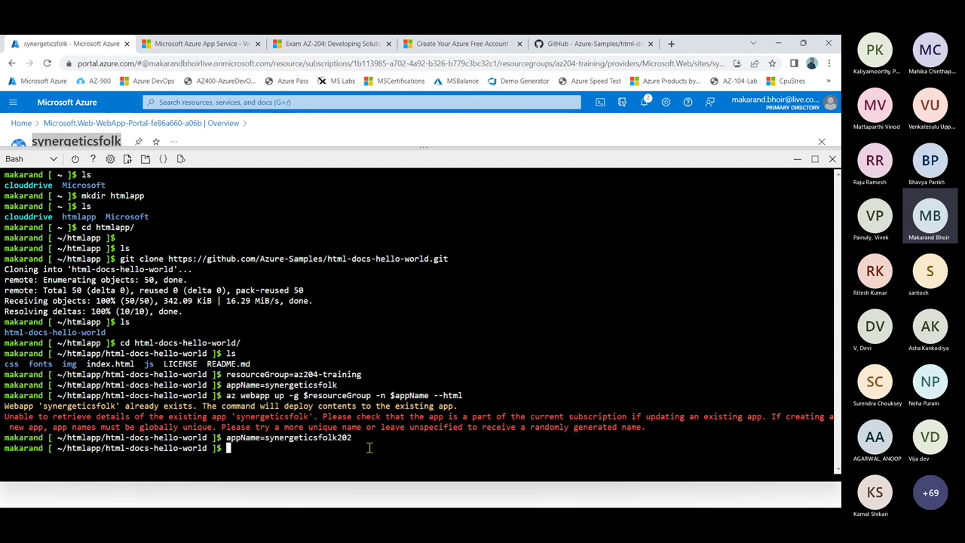
key(Up)
key(Up)
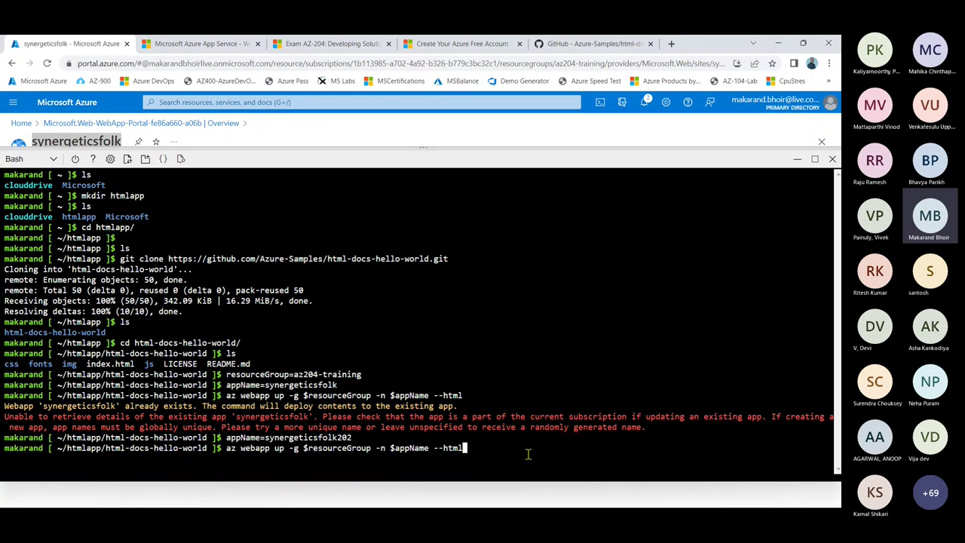
key(Return)
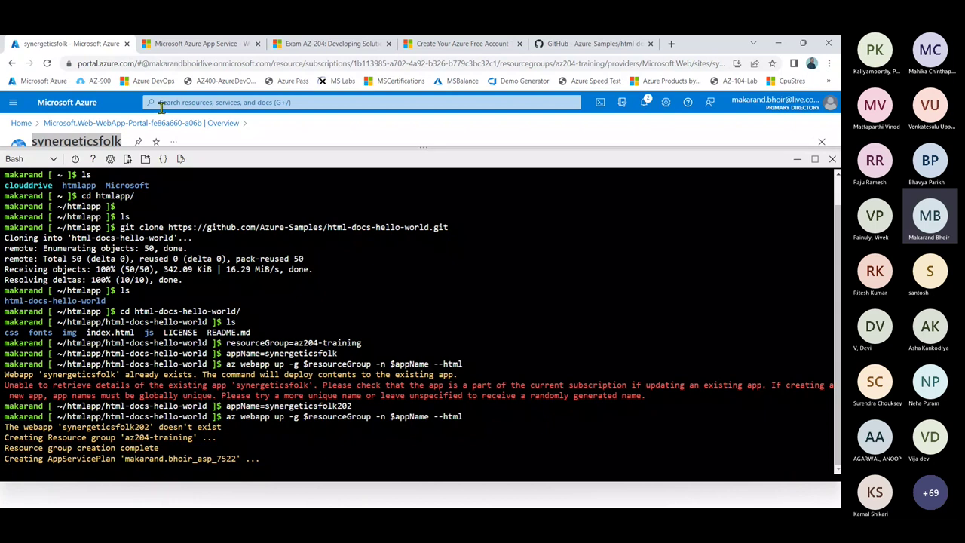
- Open the App Services list from the top search bar, enlarging it above Cloud Shell
click(208, 104)
click(175, 264)
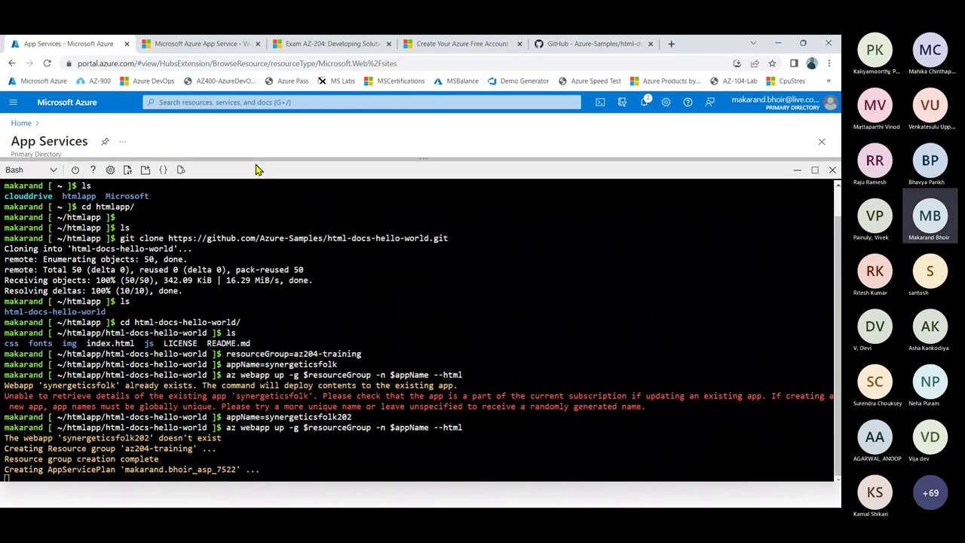
drag(623, 240, 623, 279)
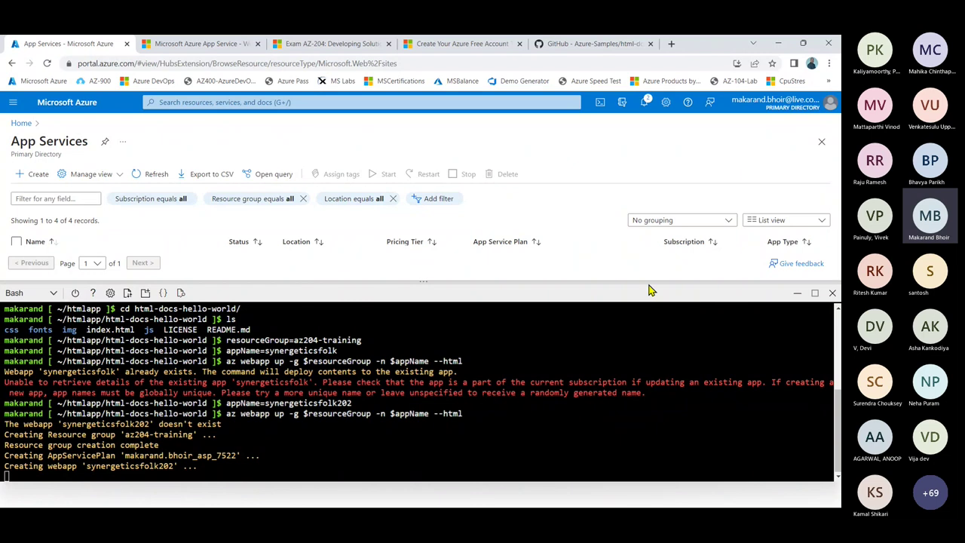
- Browse more app rows, then enlarge the terminal to follow the synergeticsfolk202 creation output
drag(647, 280, 645, 335)
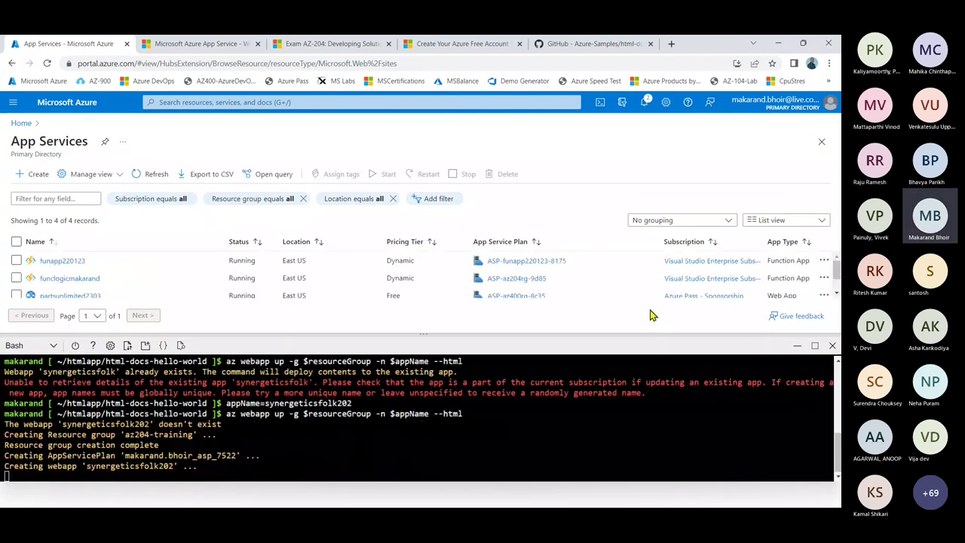
scroll(655, 296, down, 2)
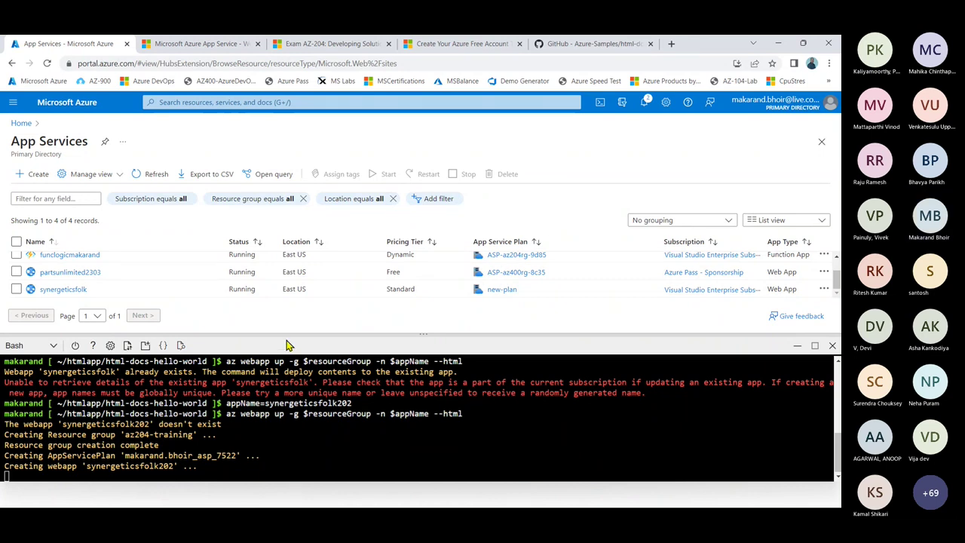
drag(377, 334, 377, 282)
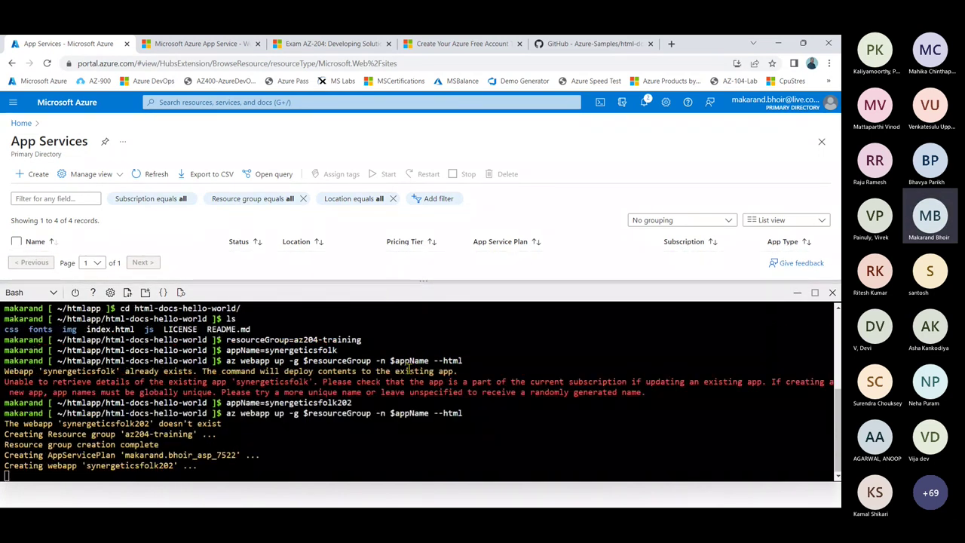
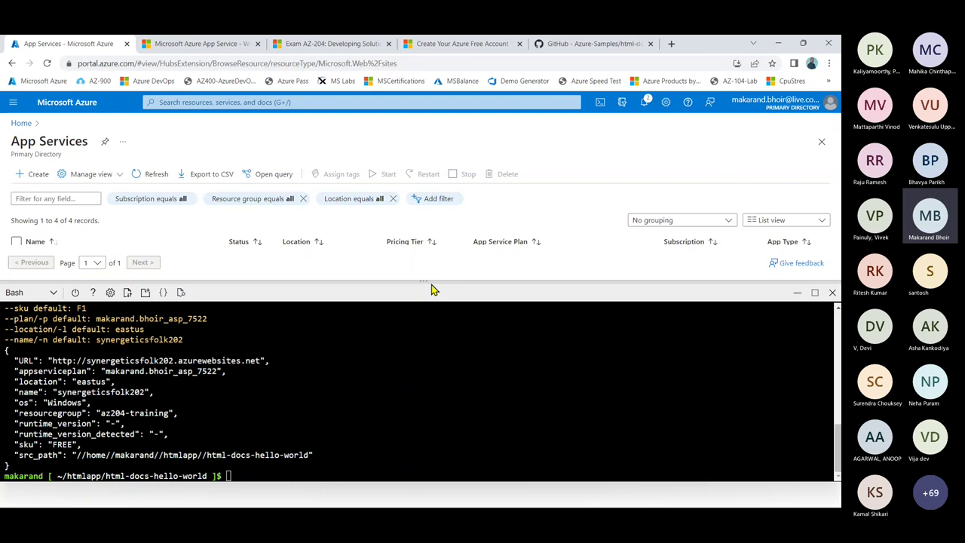
- Refresh App Services, open synergeticsfolk202 and browse its live sample site
drag(433, 281, 426, 386)
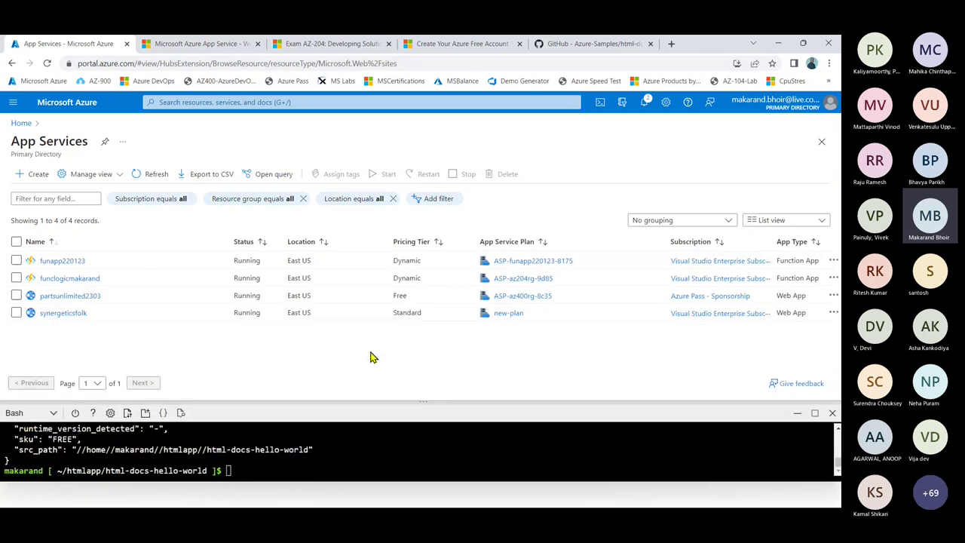
click(148, 175)
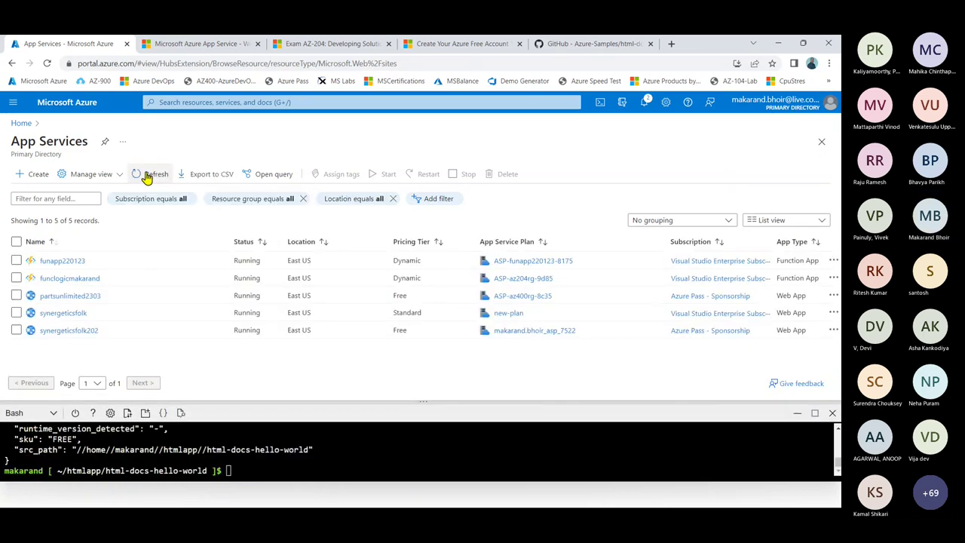
click(68, 336)
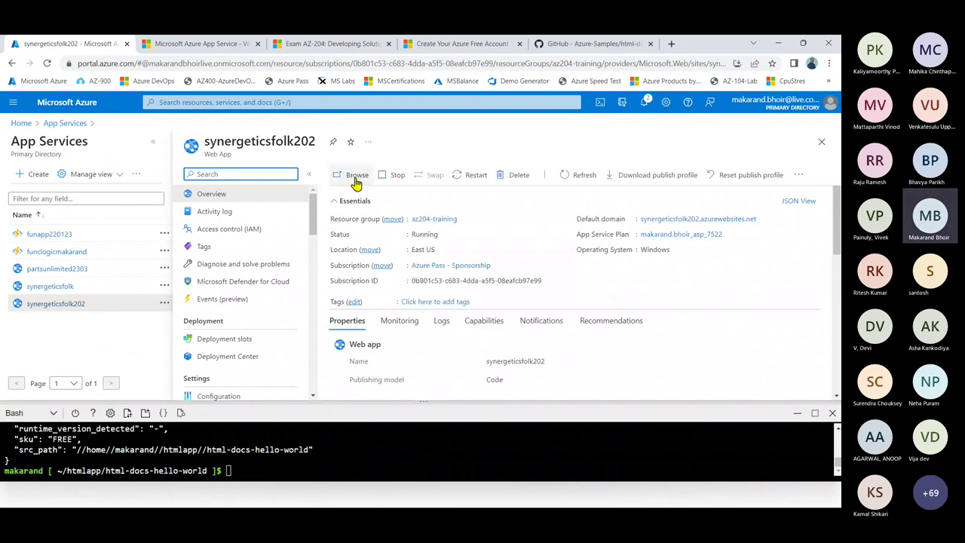
click(358, 178)
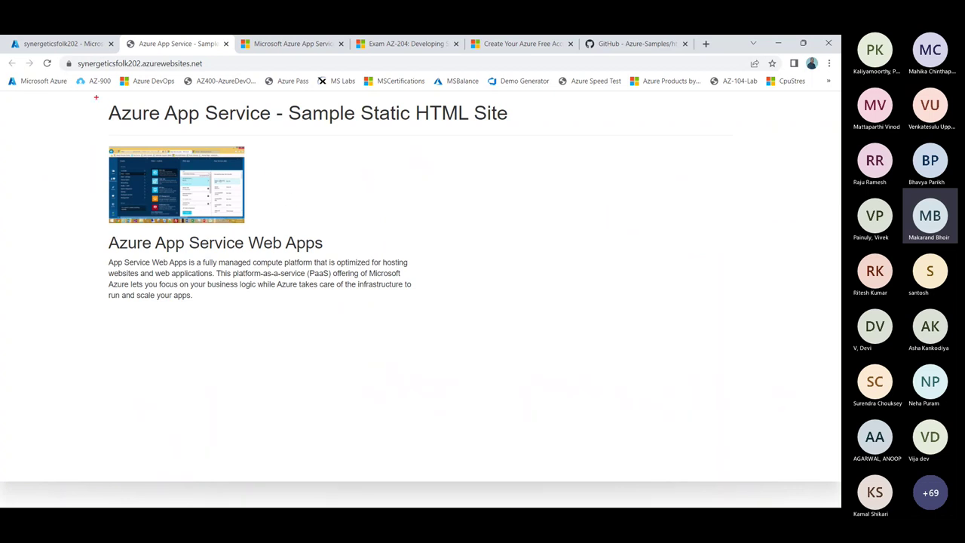
mouse_move(96, 96)
mouse_down()
mouse_move(224, 201)
mouse_move(454, 301)
mouse_move(539, 325)
mouse_up()
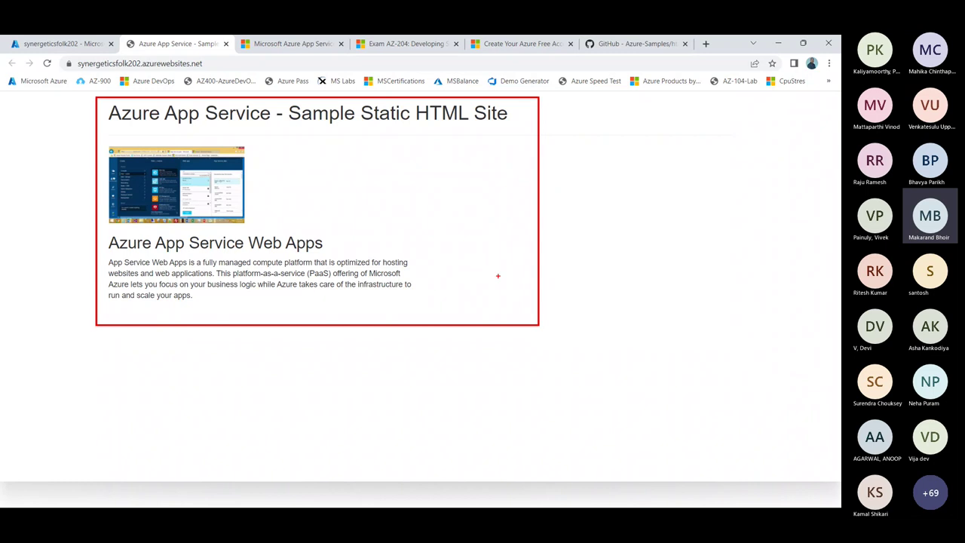
drag(359, 190, 562, 320)
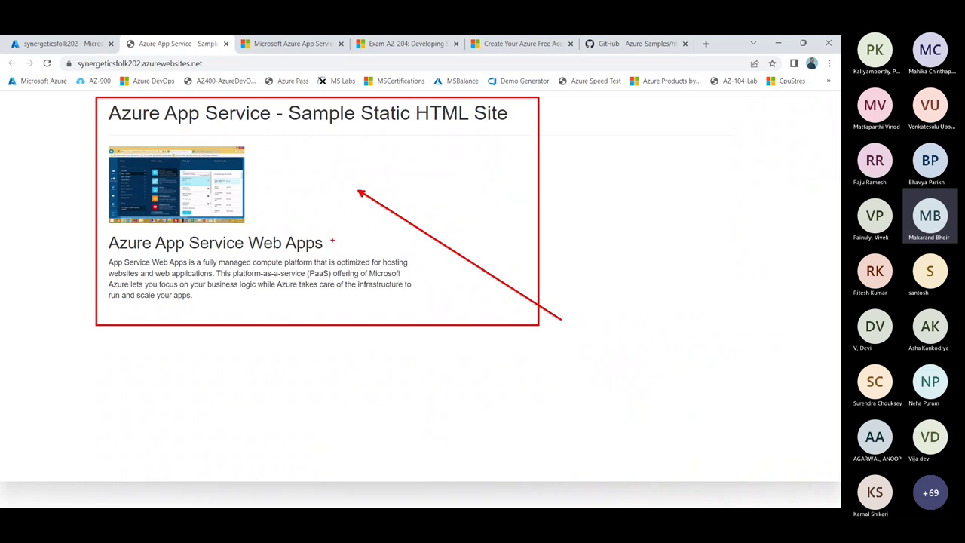
key(Escape)
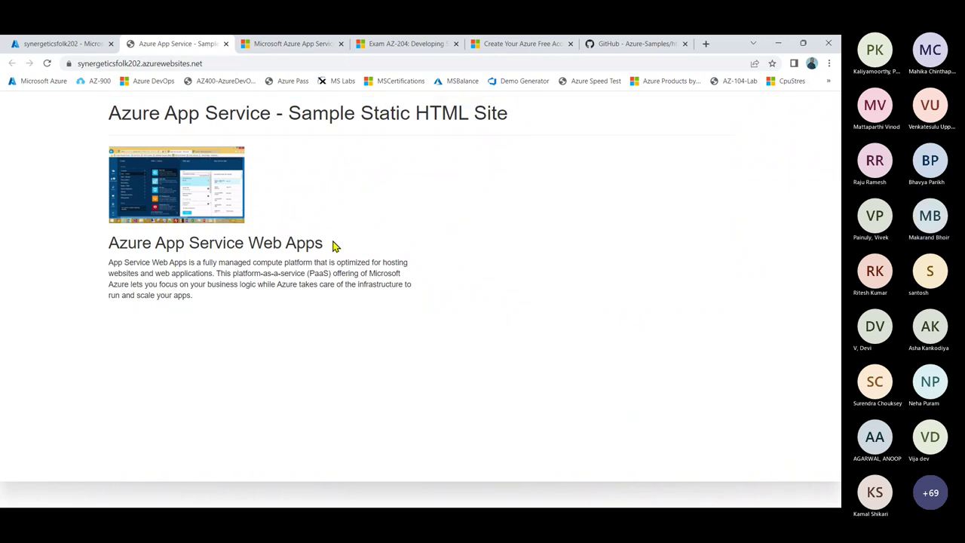
key(alt+Tab)
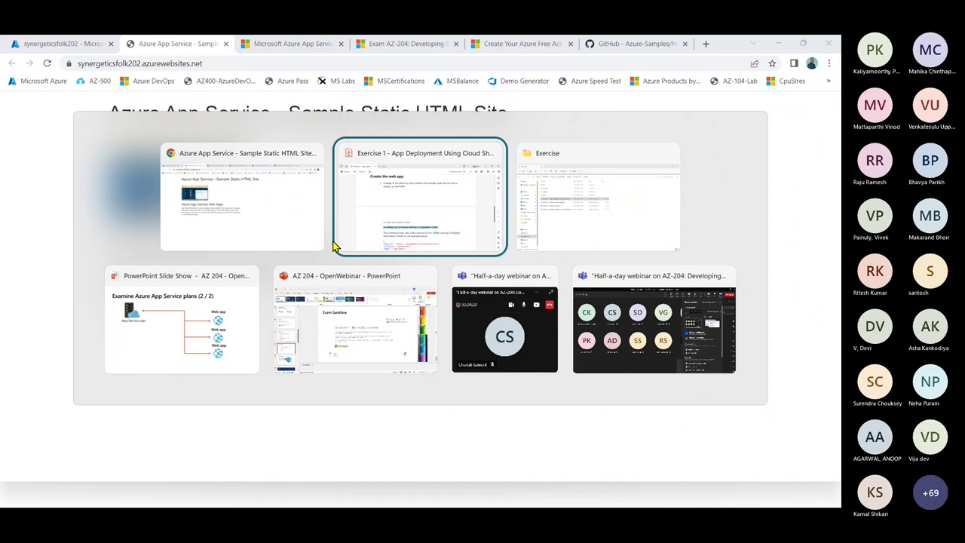
key(alt+Tab)
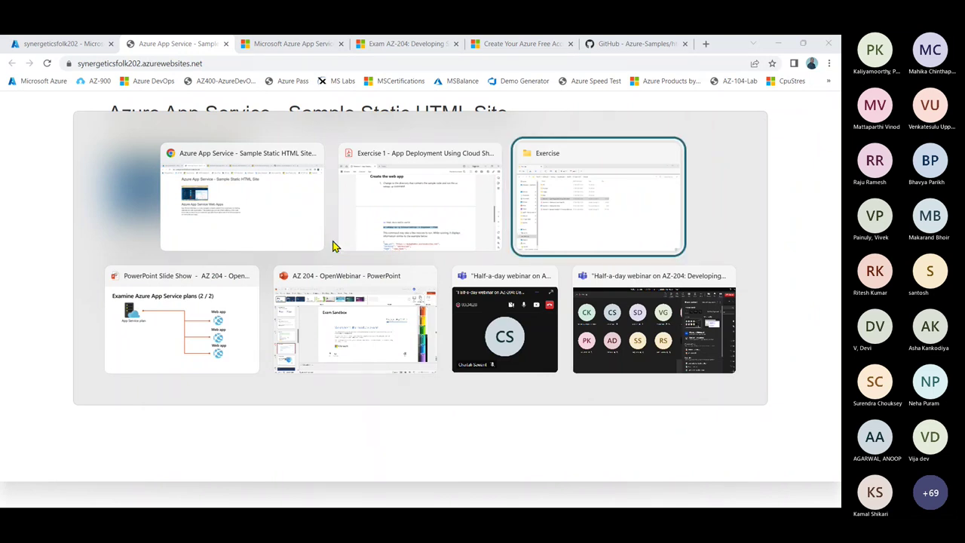
key(alt+Tab)
key(alt+Tab)
key(alt+Tab)
key(alt+Tab)
key(alt+Tab)
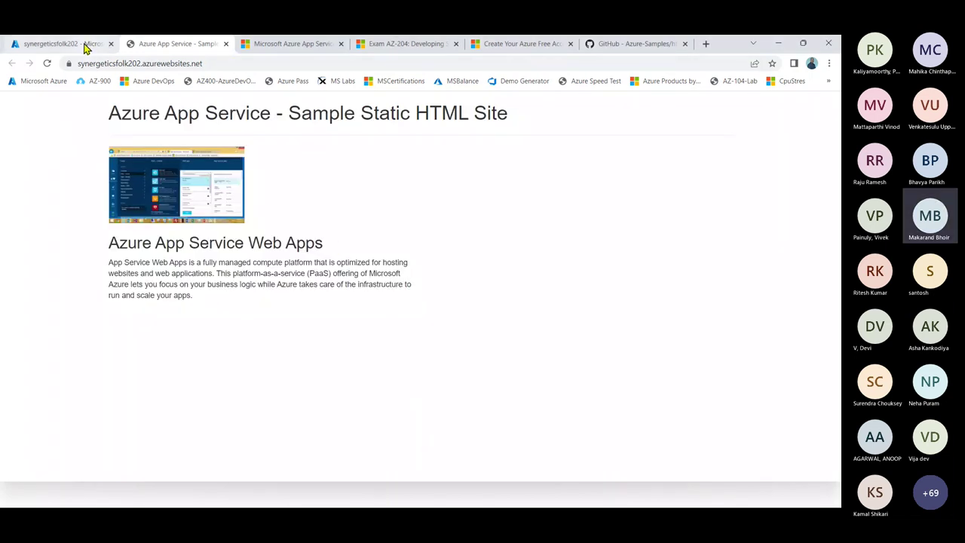
- Return to the portal tab and close the Cloud Shell terminal
click(68, 43)
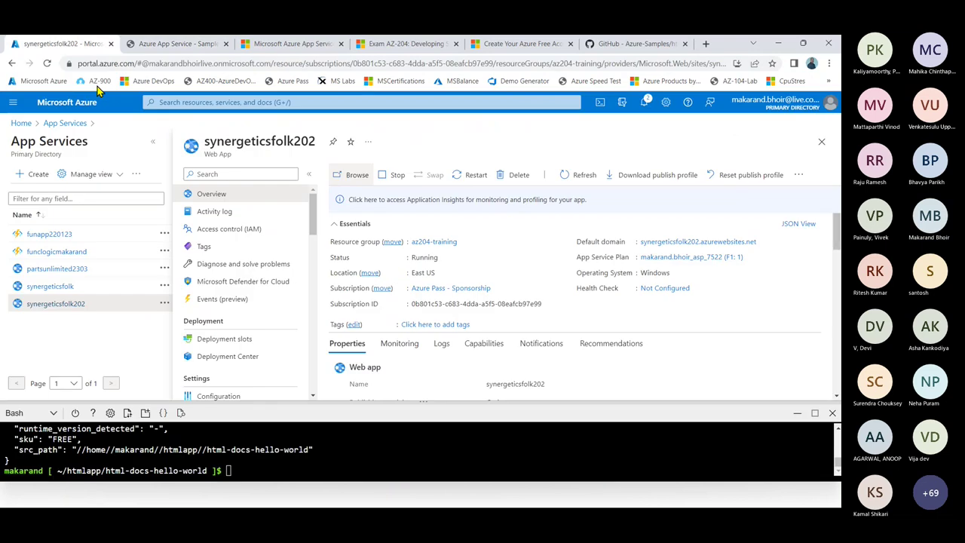
click(832, 412)
scroll(719, 399, down, 3)
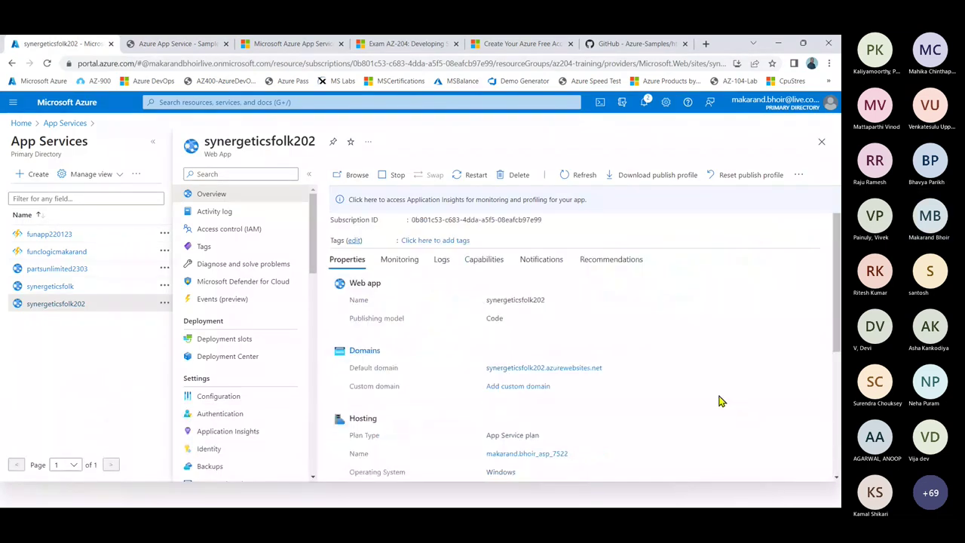
- Launch App Service Editor (Preview) for synergeticsfolk202 in a new tab
click(154, 142)
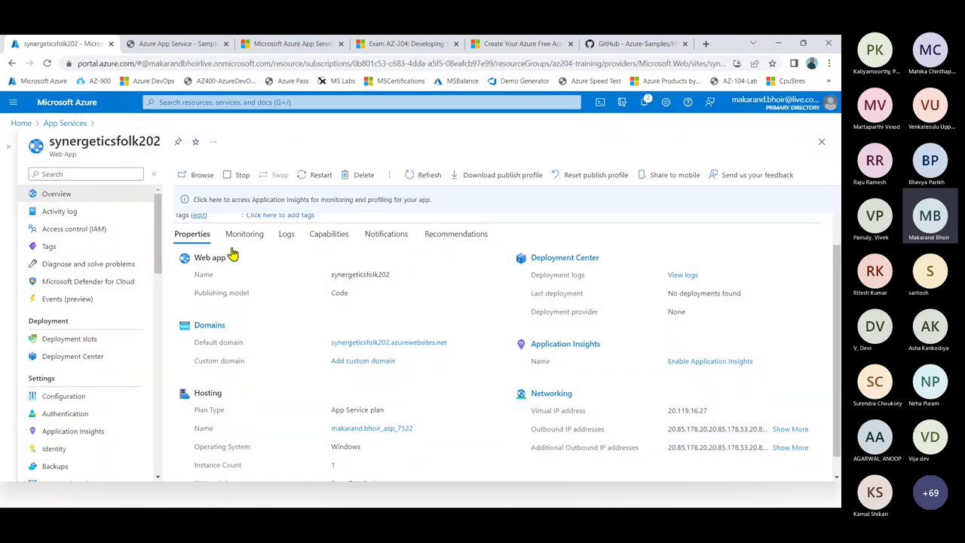
drag(159, 230, 159, 352)
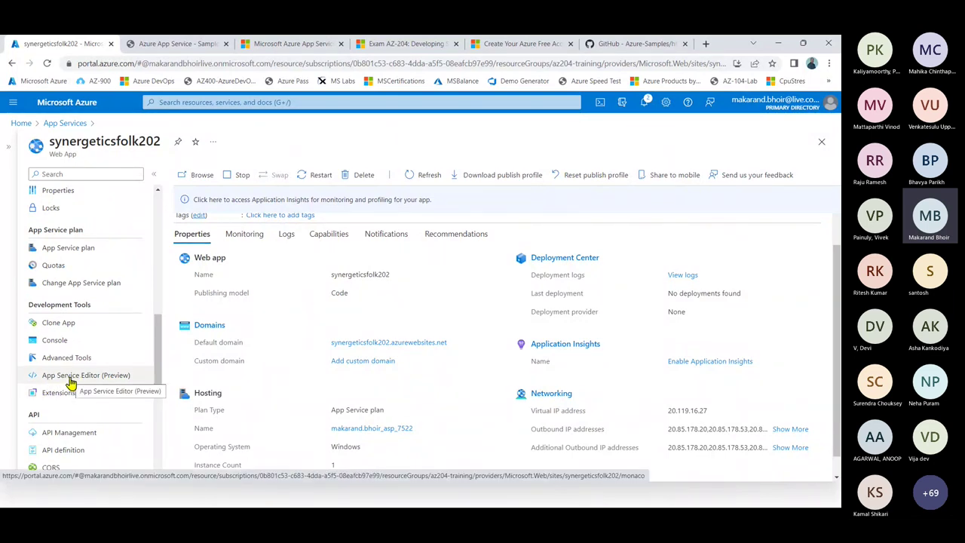
click(70, 383)
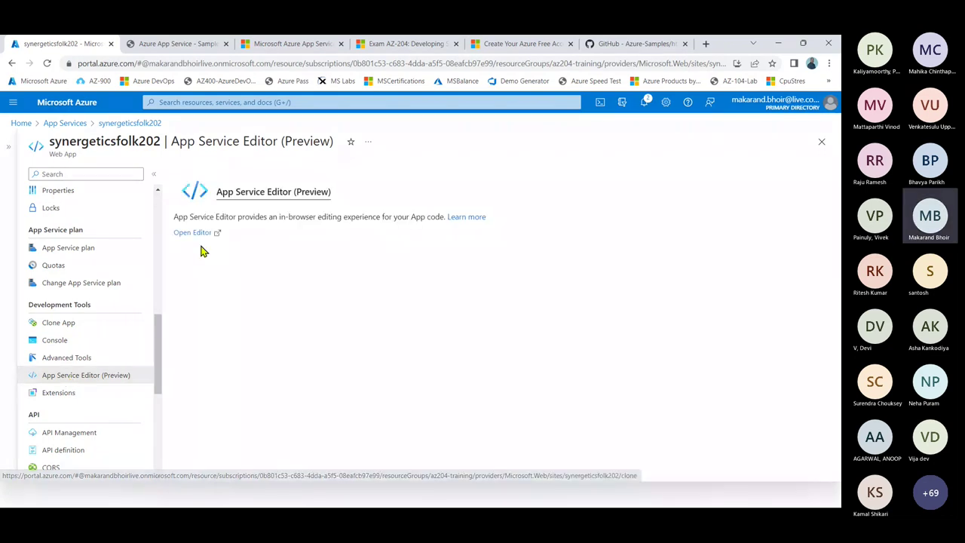
click(192, 235)
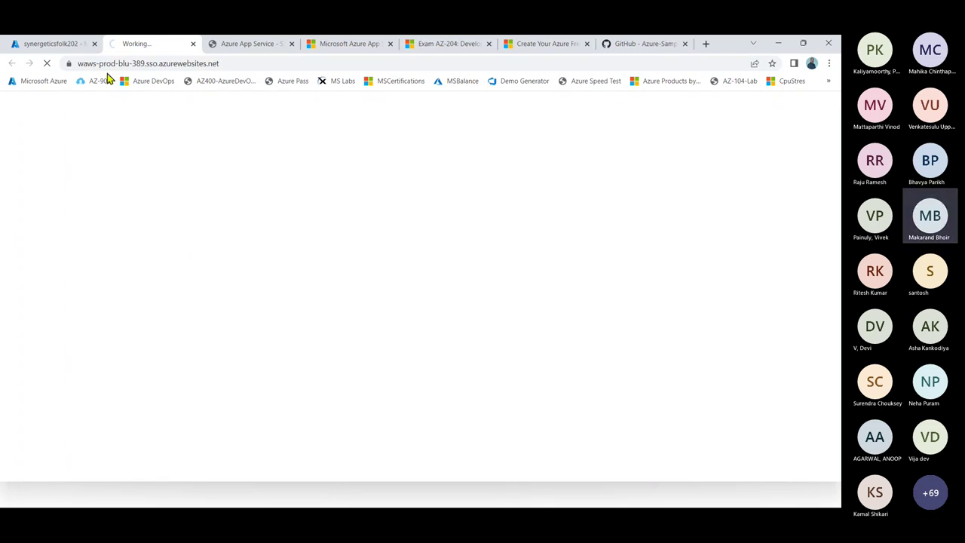
- Check the sample site's address, then open index.html from the wwwroot file tree
click(65, 43)
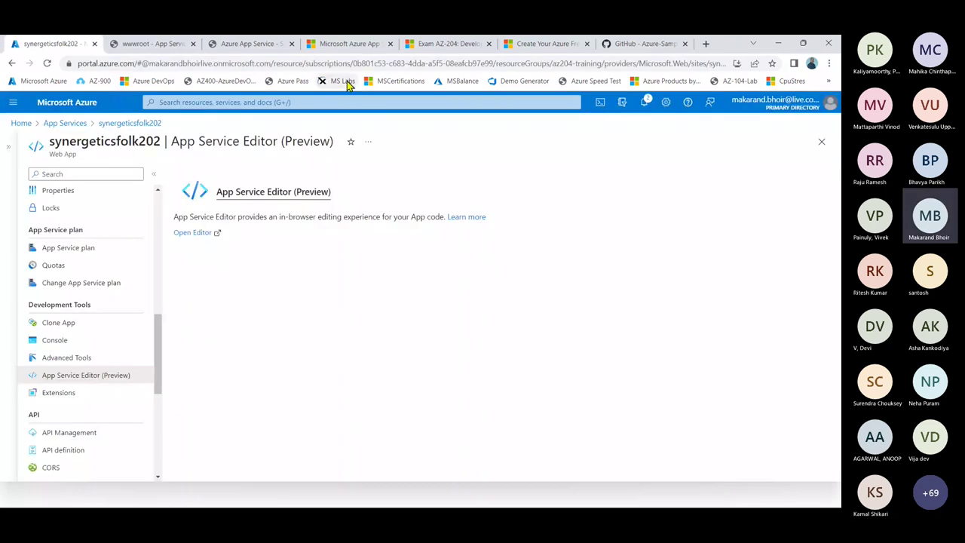
click(245, 45)
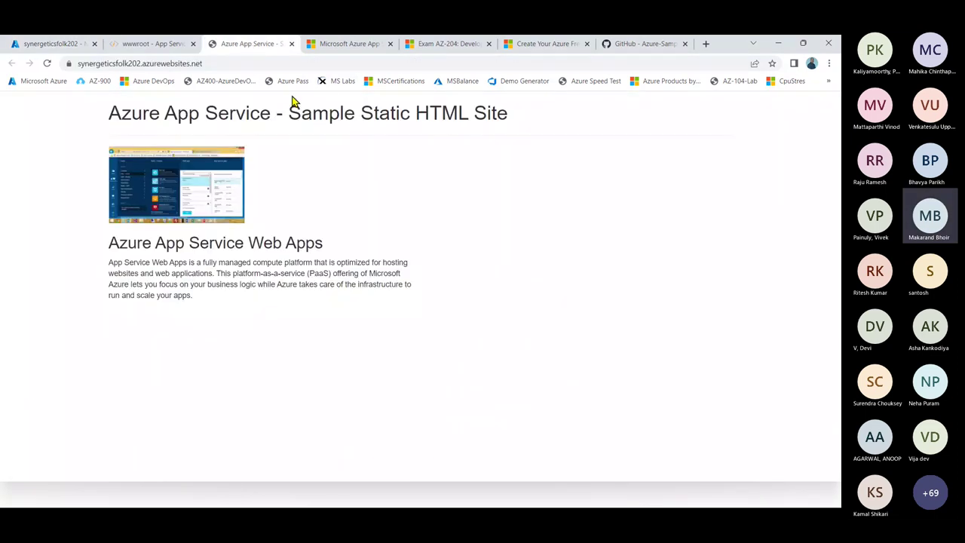
click(245, 63)
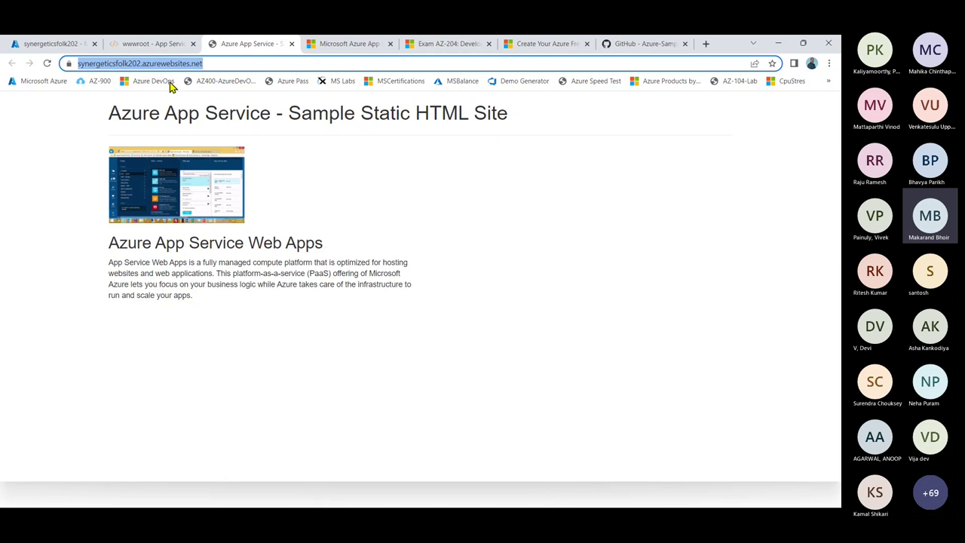
click(154, 44)
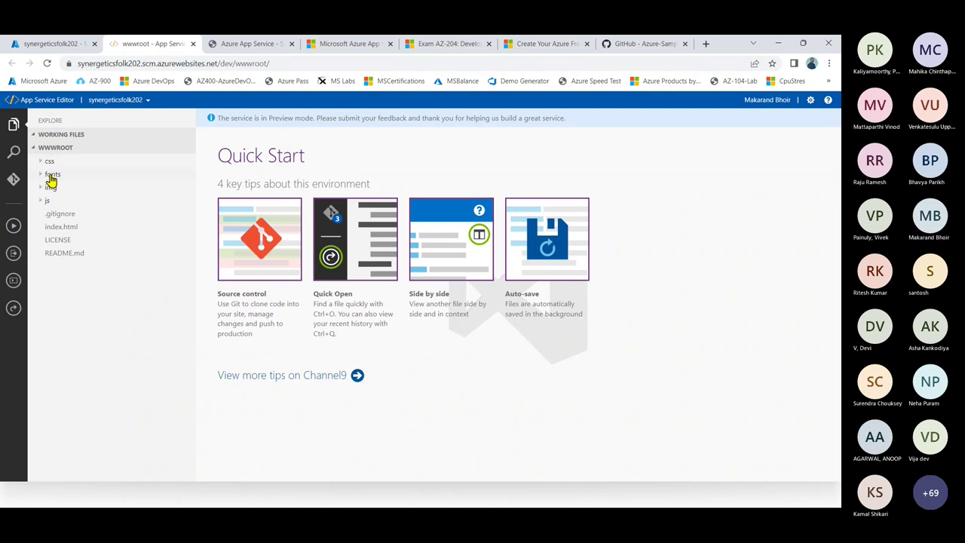
click(58, 228)
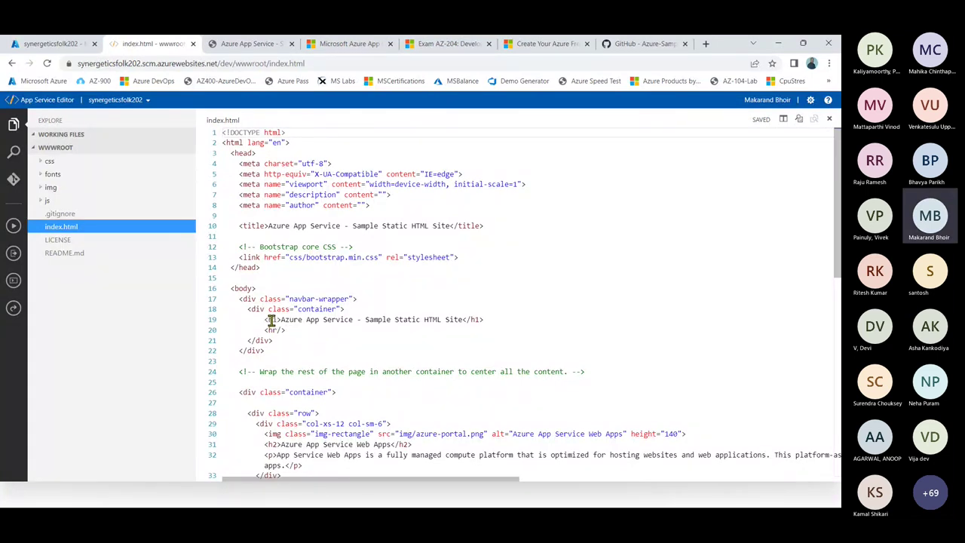
- Append '- v2' to the line 19 heading in index.html
click(463, 319)
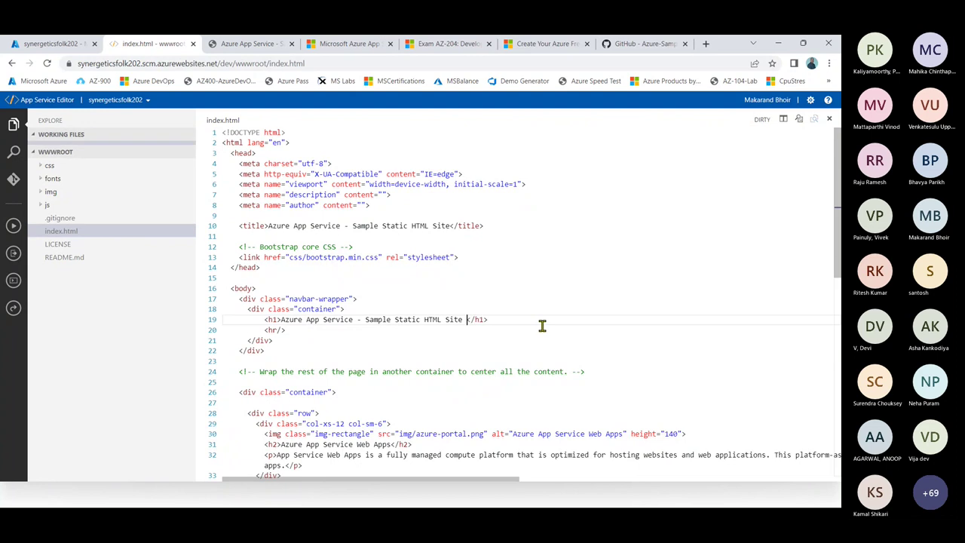
text(- v)
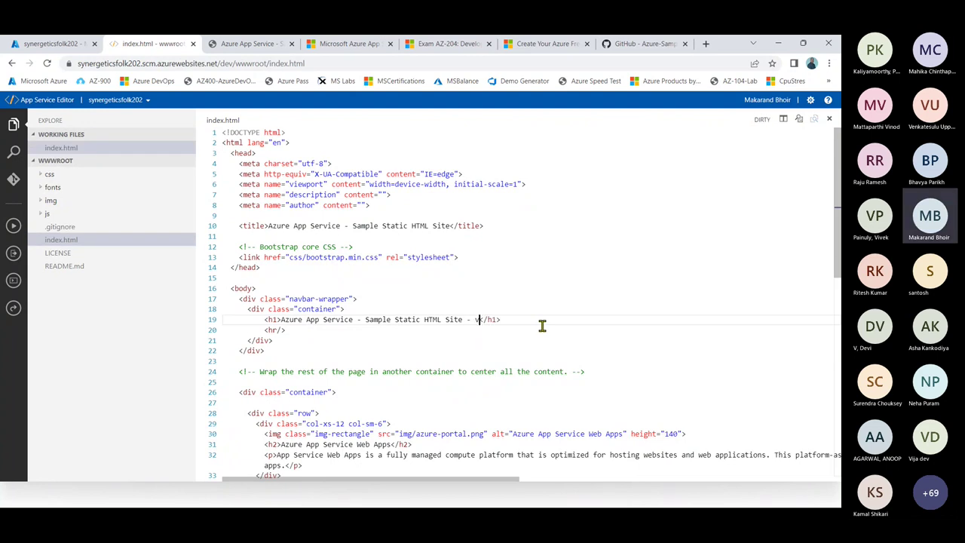
text(2)
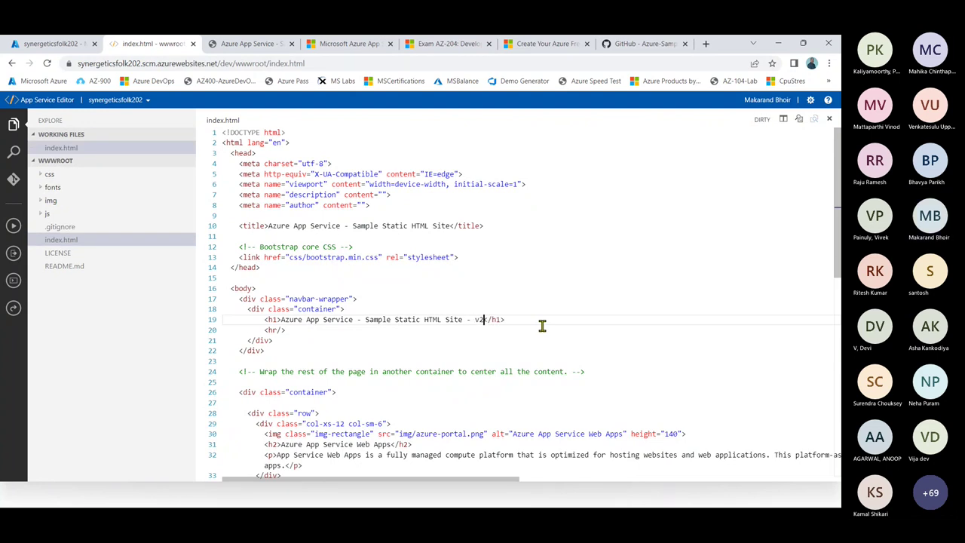
click(253, 43)
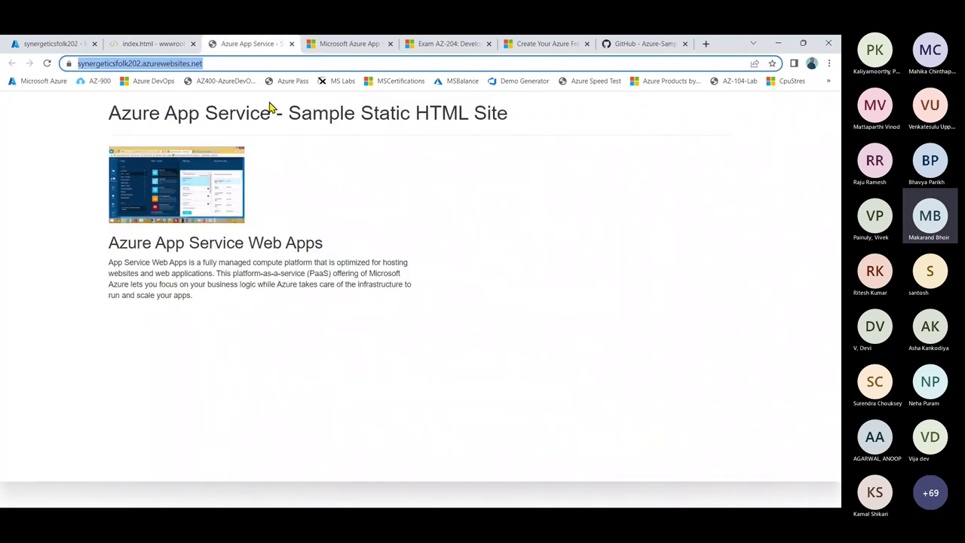
drag(103, 112, 565, 127)
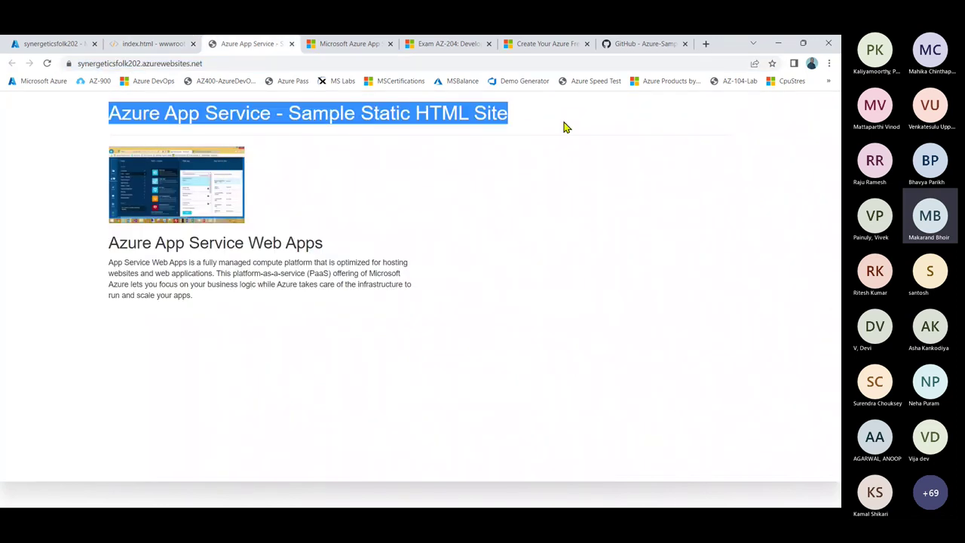
click(521, 119)
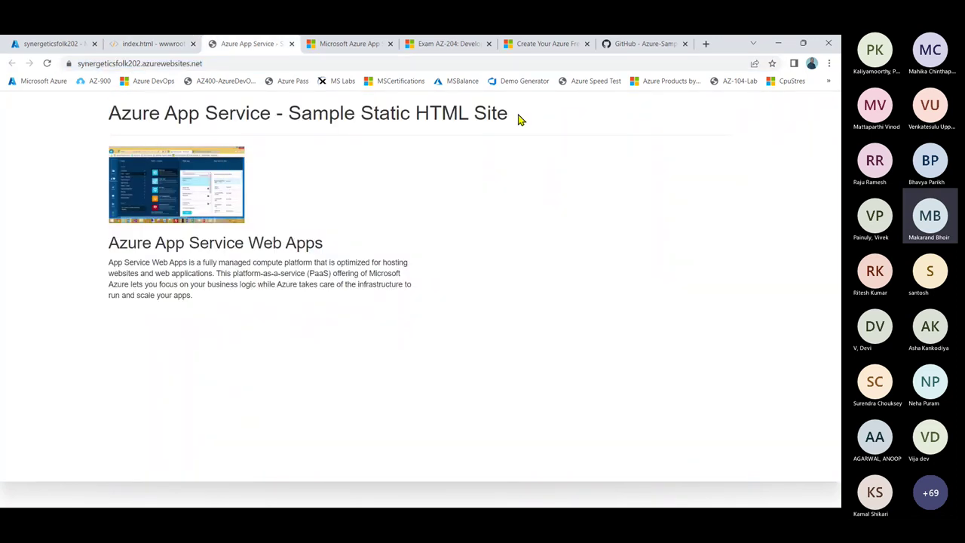
click(153, 45)
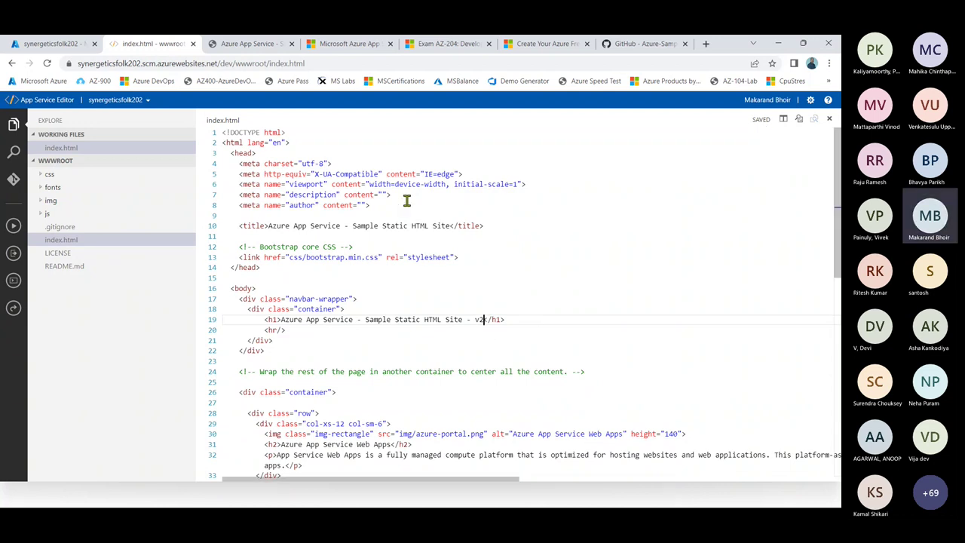
- Reload the live site to confirm the heading ends in v2, then return to the portal
click(255, 48)
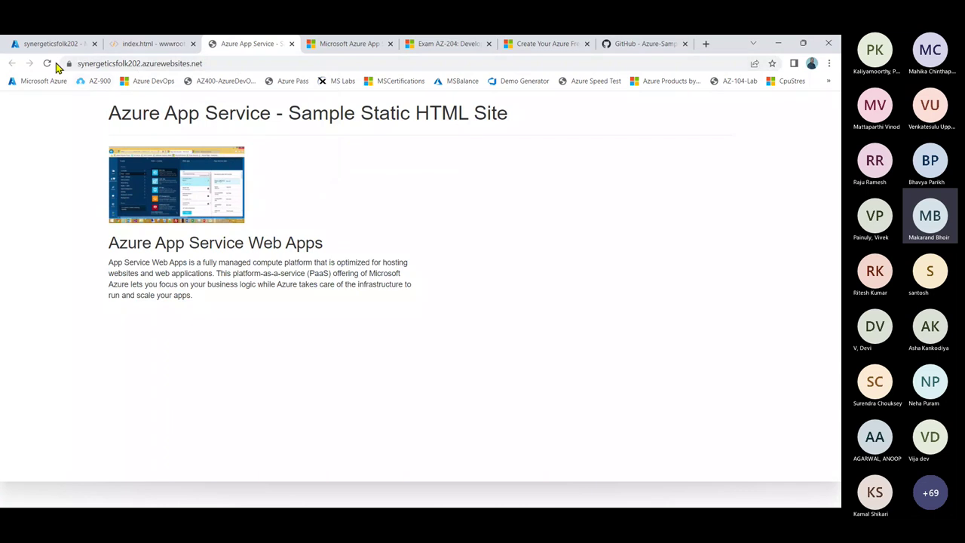
click(47, 65)
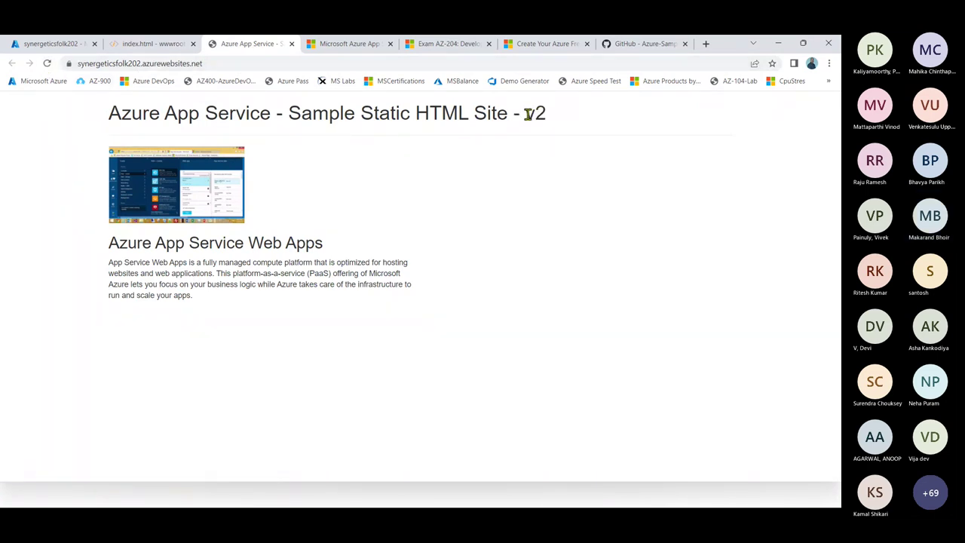
drag(526, 113, 548, 114)
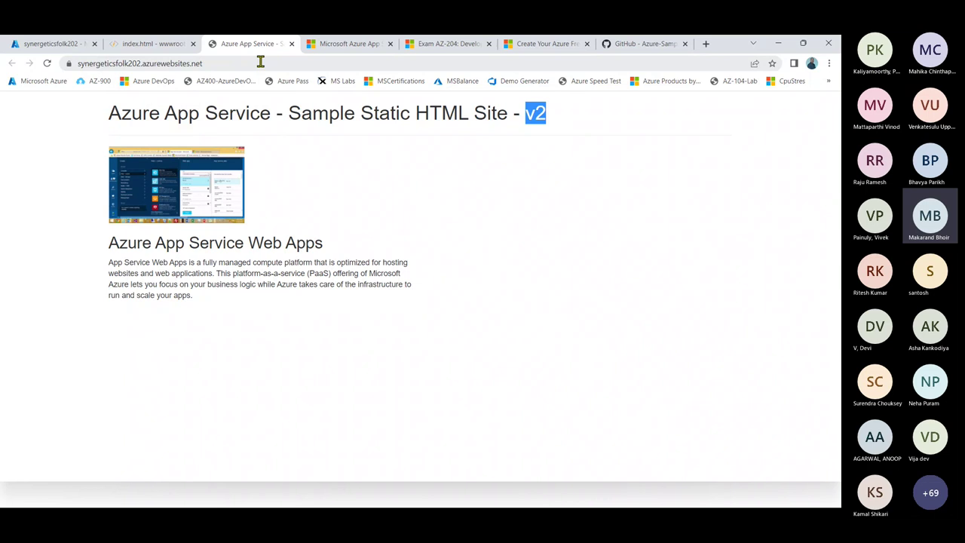
click(260, 61)
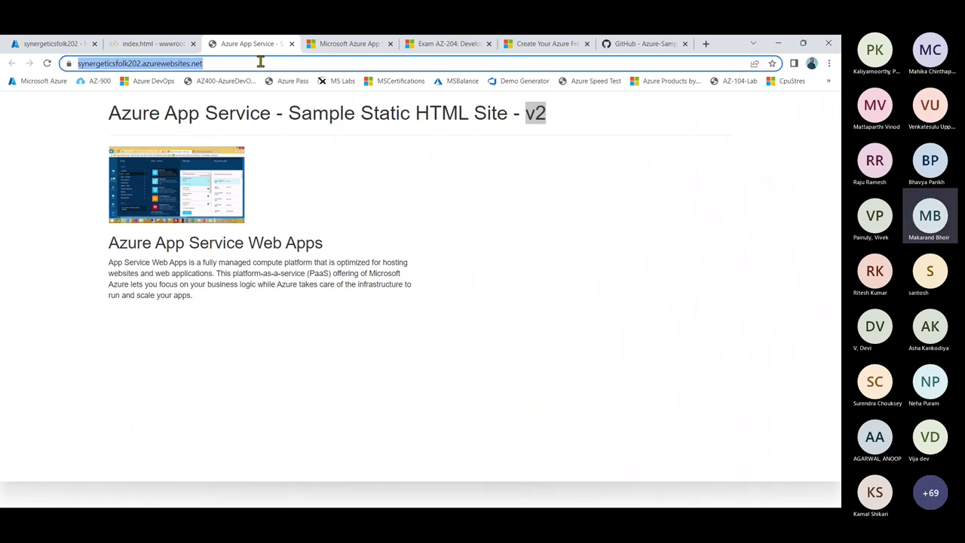
mouse_move(172, 48)
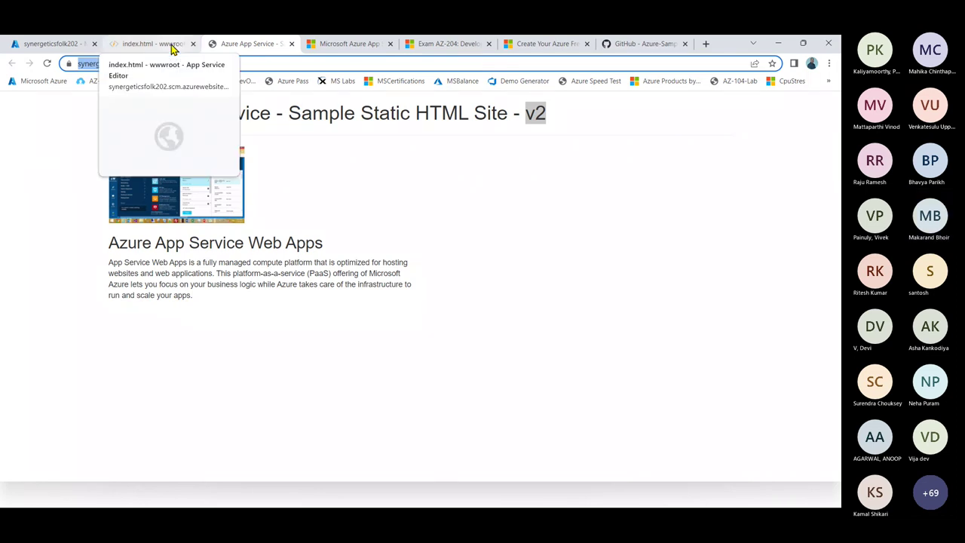
click(172, 49)
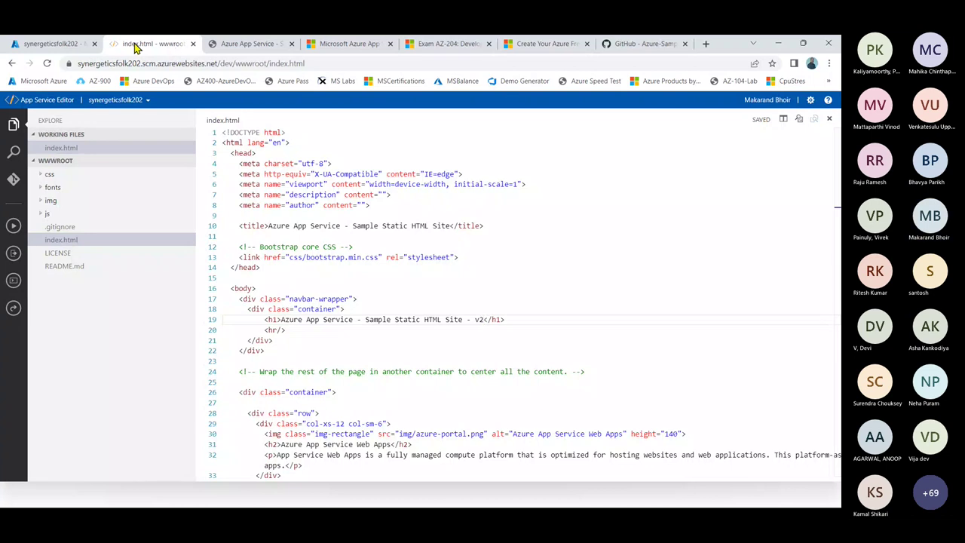
click(66, 45)
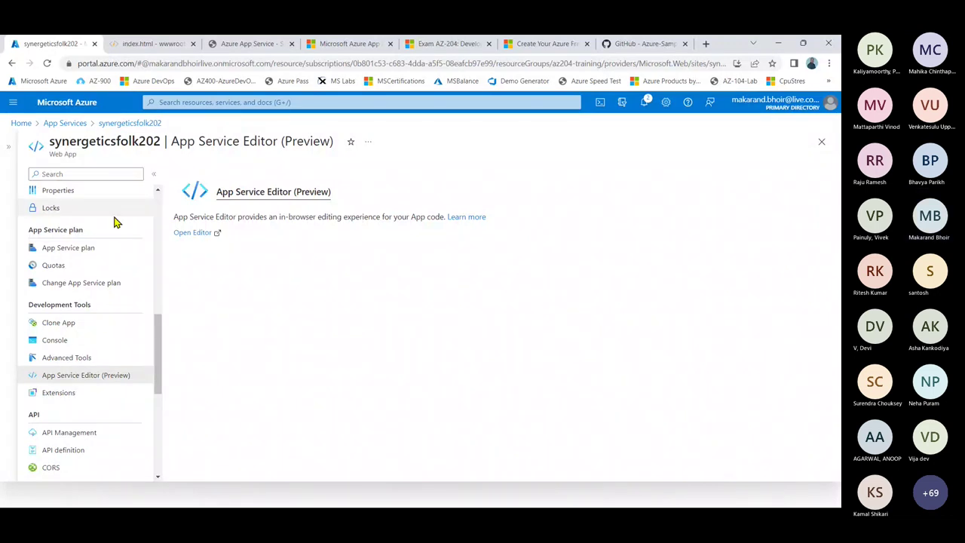
- Highlight the Overview's az204-training group, domain, plan, Windows OS, subscription and Running status
drag(159, 332, 168, 209)
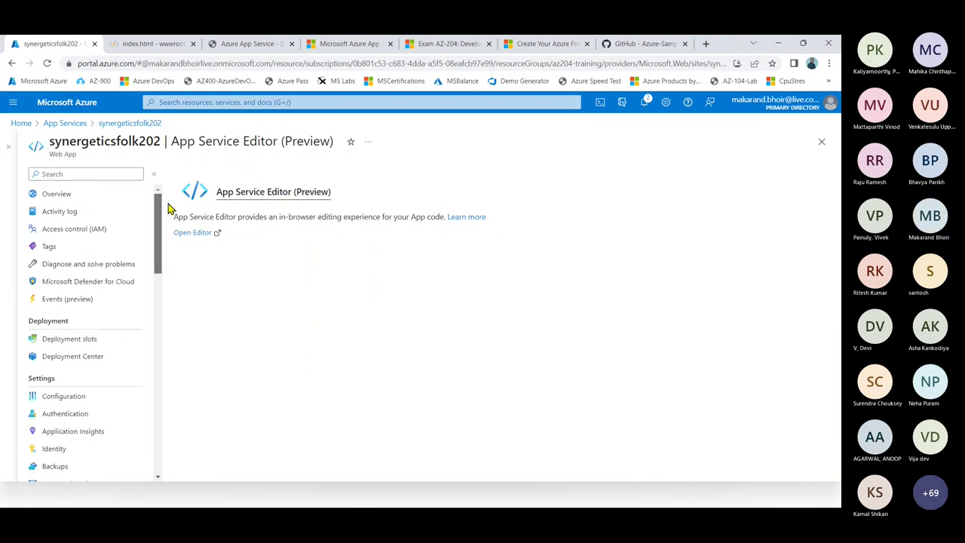
click(69, 200)
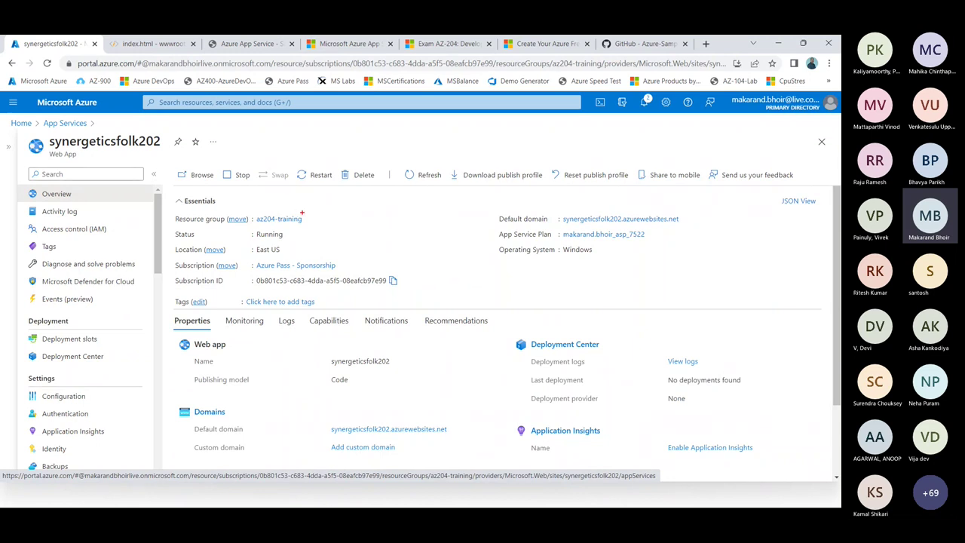
drag(299, 219, 322, 195)
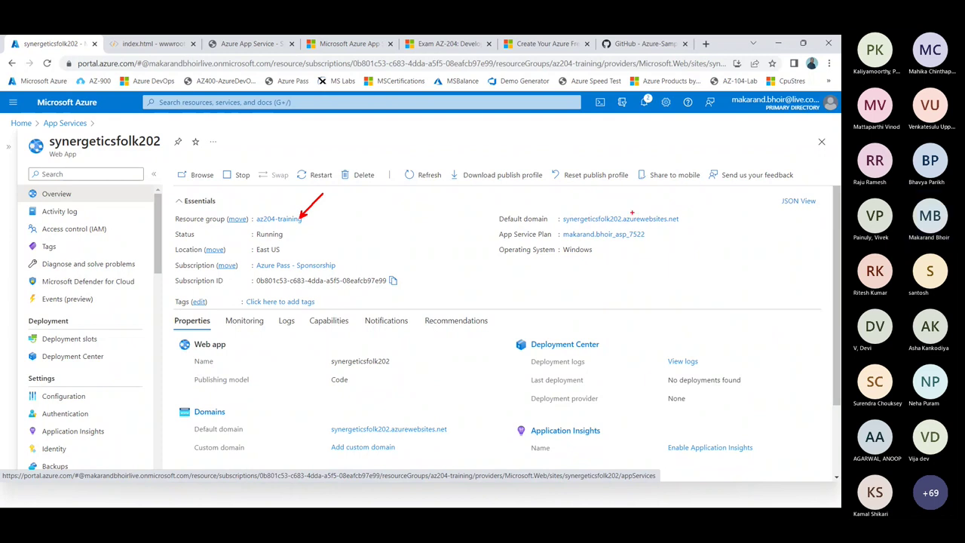
drag(666, 218, 693, 193)
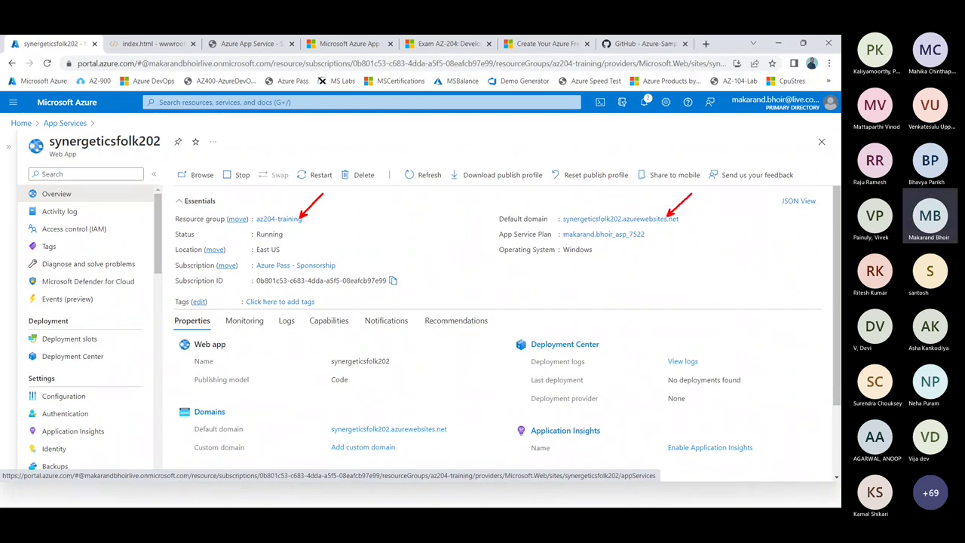
drag(619, 239, 640, 269)
drag(580, 255, 609, 280)
mouse_move(253, 258)
mouse_down()
mouse_move(265, 270)
mouse_move(357, 278)
mouse_move(389, 238)
mouse_up()
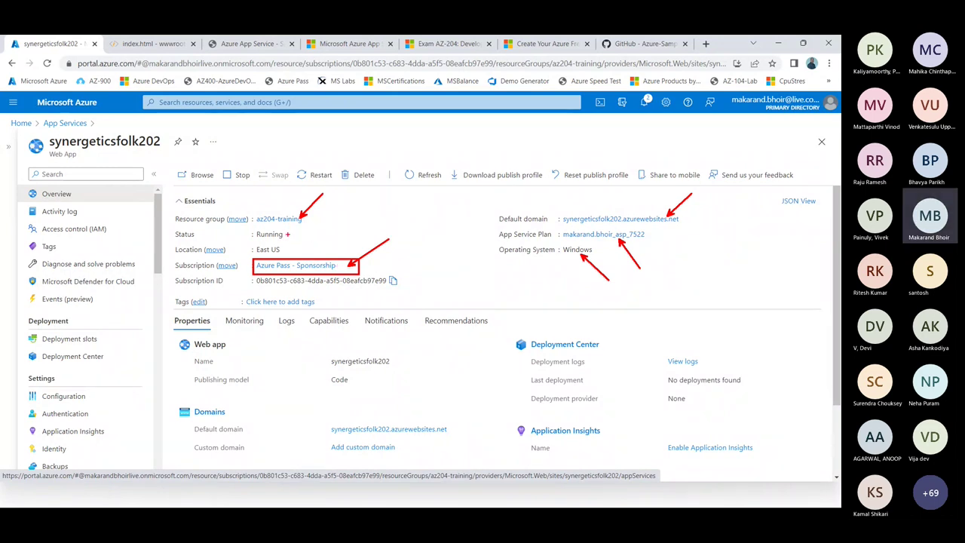
drag(287, 233, 326, 223)
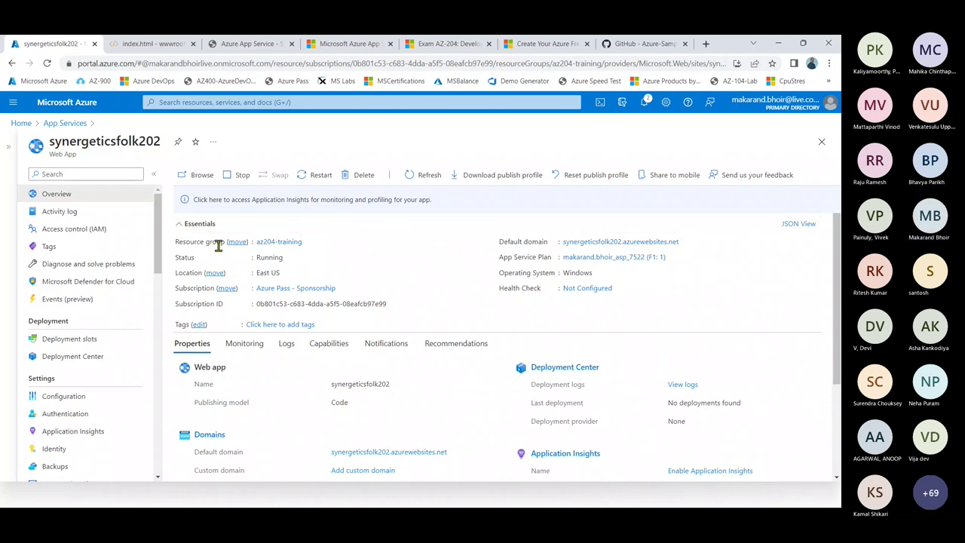
drag(159, 232, 158, 322)
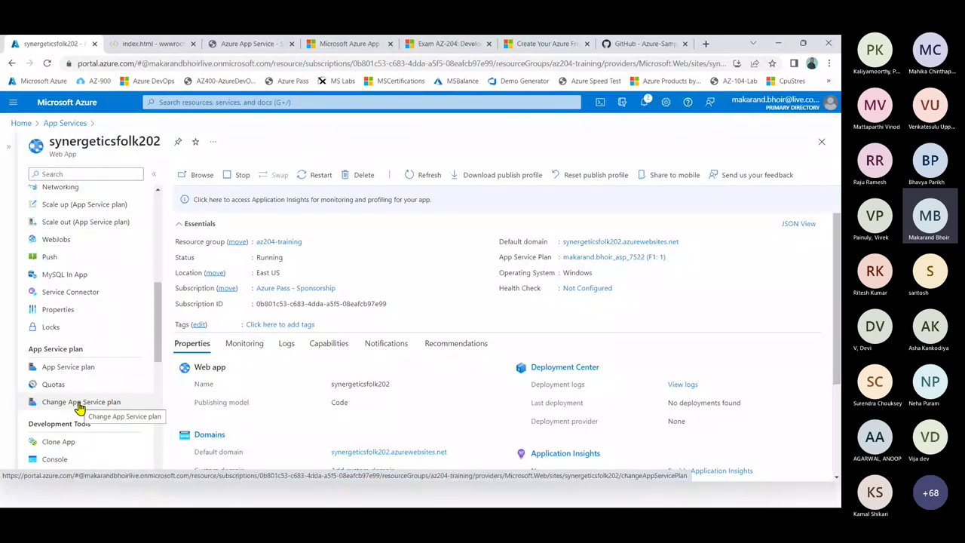
- Review the Change App Service plan pricing tiers, pointing out Free (F1)
click(80, 402)
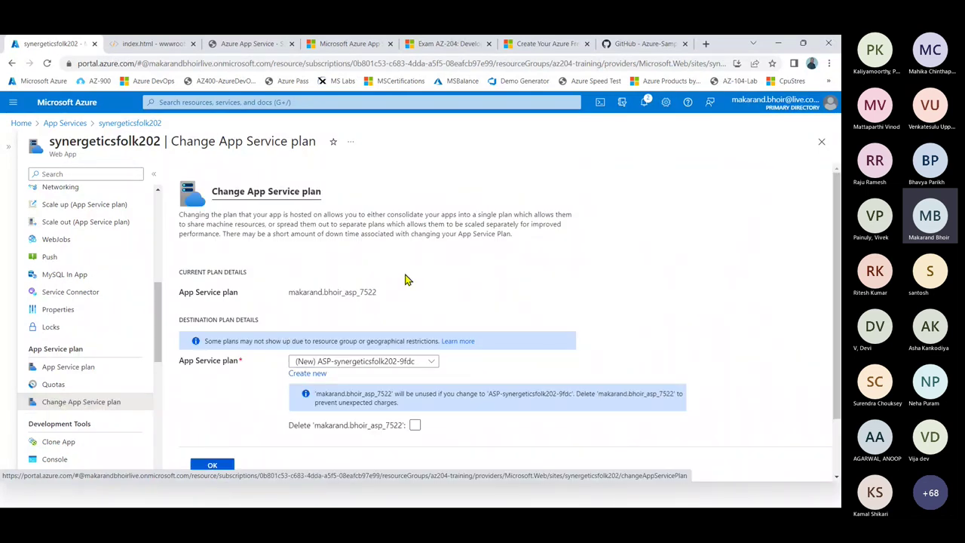
scroll(453, 272, down, 2)
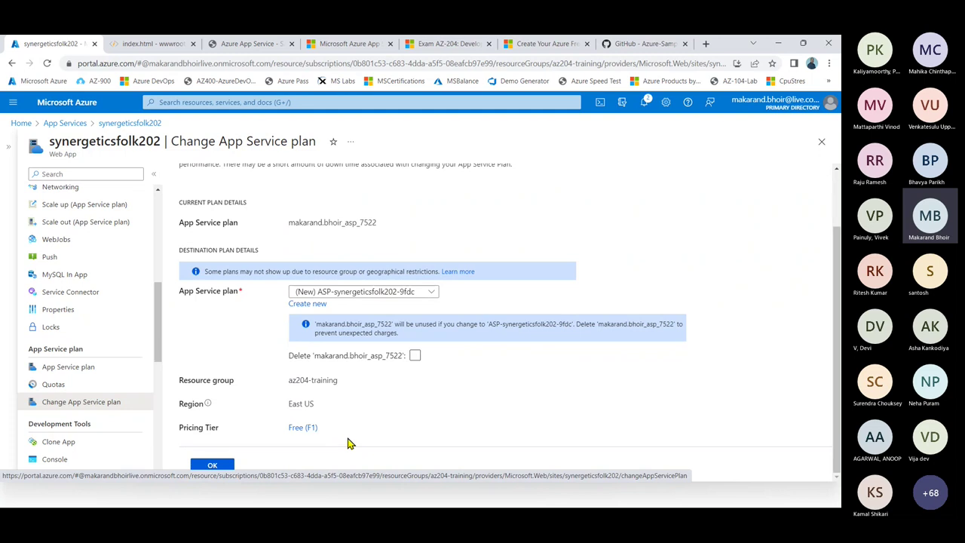
click(303, 428)
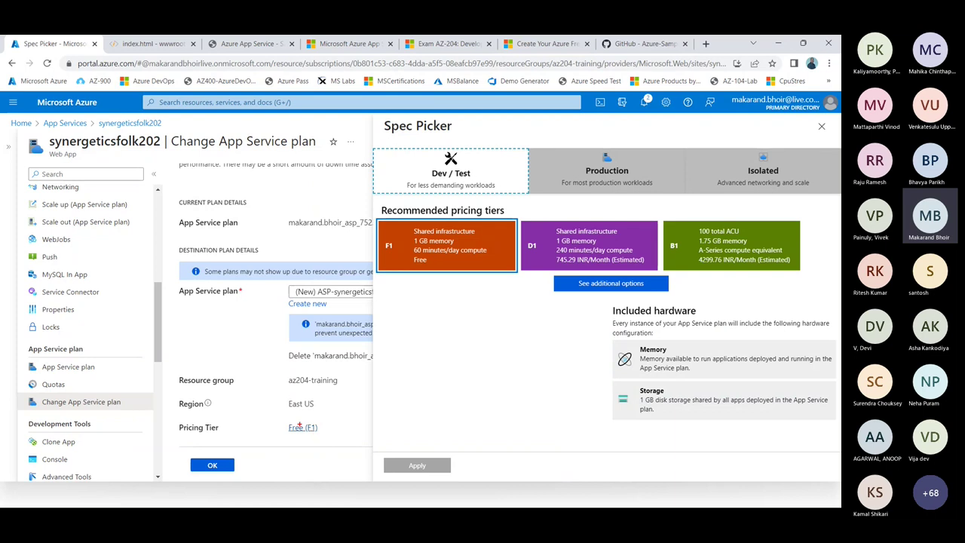
drag(296, 424, 251, 377)
click(822, 128)
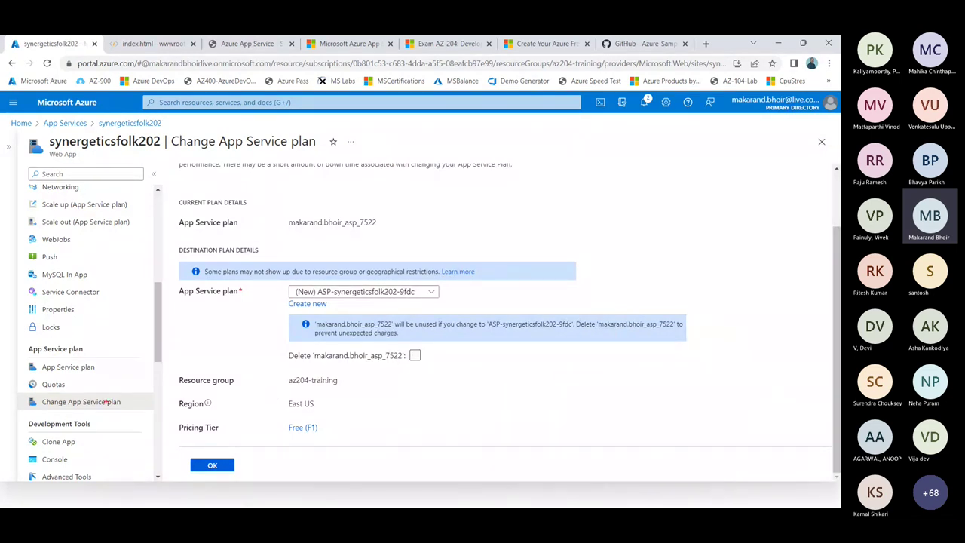
- Annotate the plan-change option, then close the Change App Service plan pane
drag(106, 402, 151, 361)
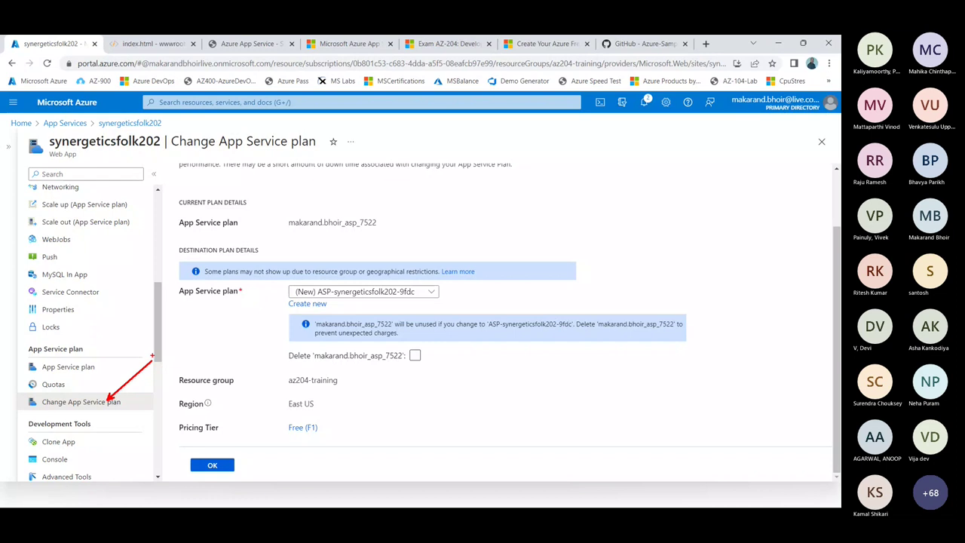
key(Escape)
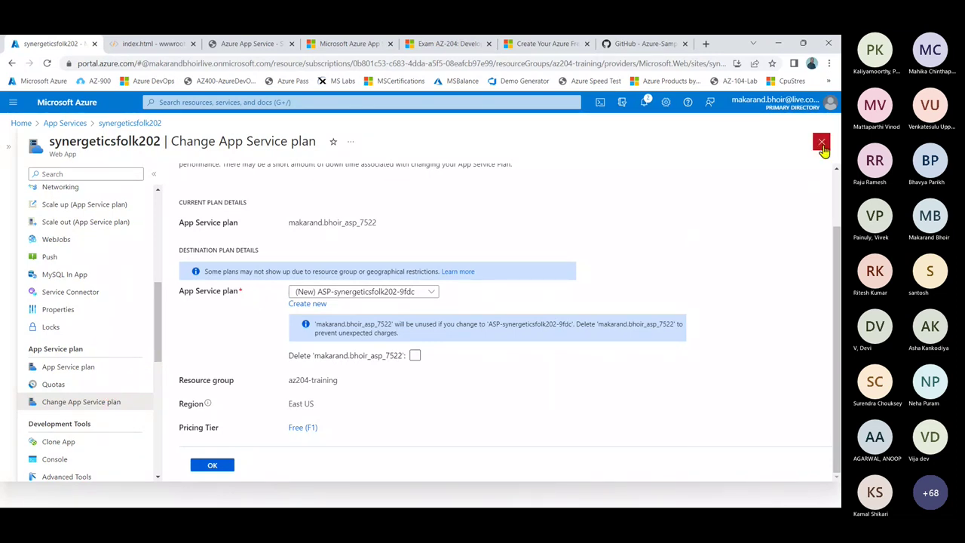
click(821, 143)
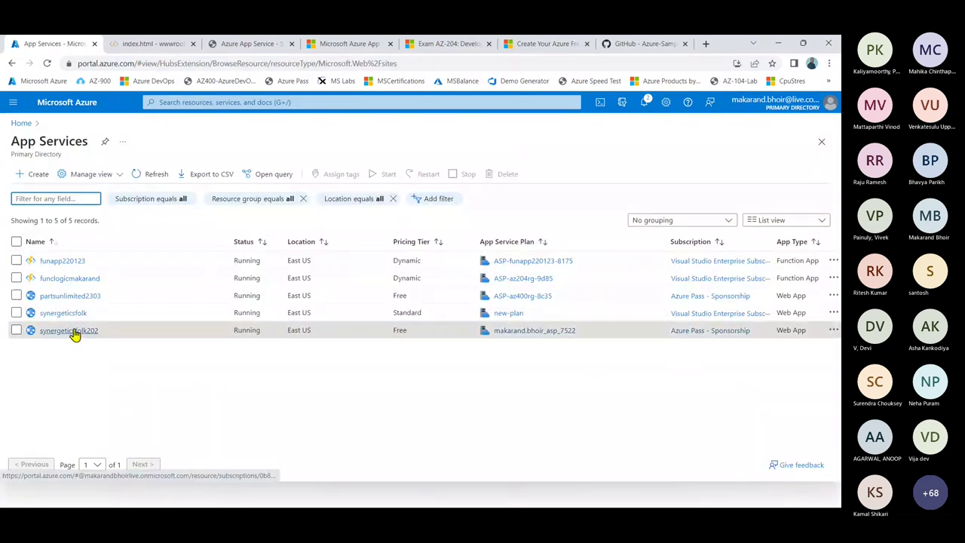
- Open synergeticsfolk202 and view its live 'Sample Static HTML Site - v2' page
click(75, 332)
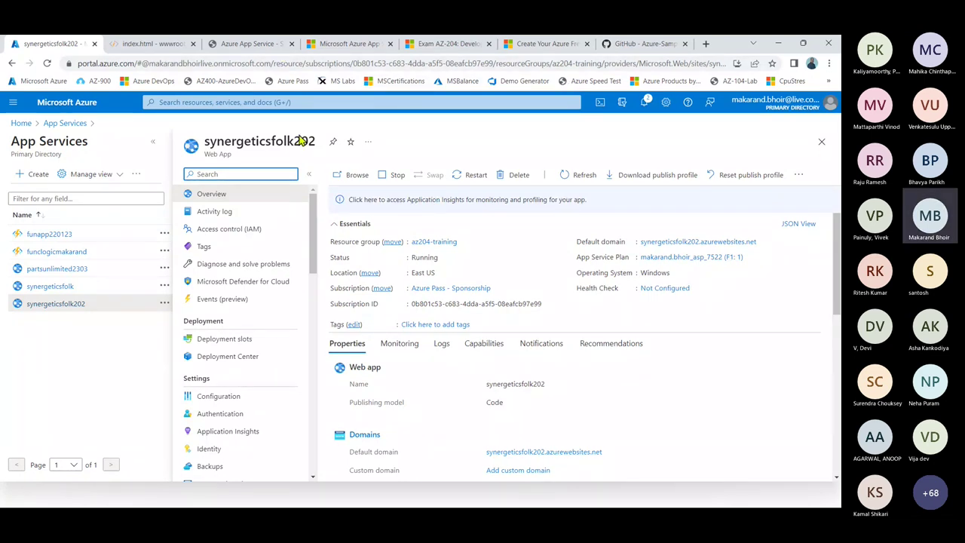
click(248, 44)
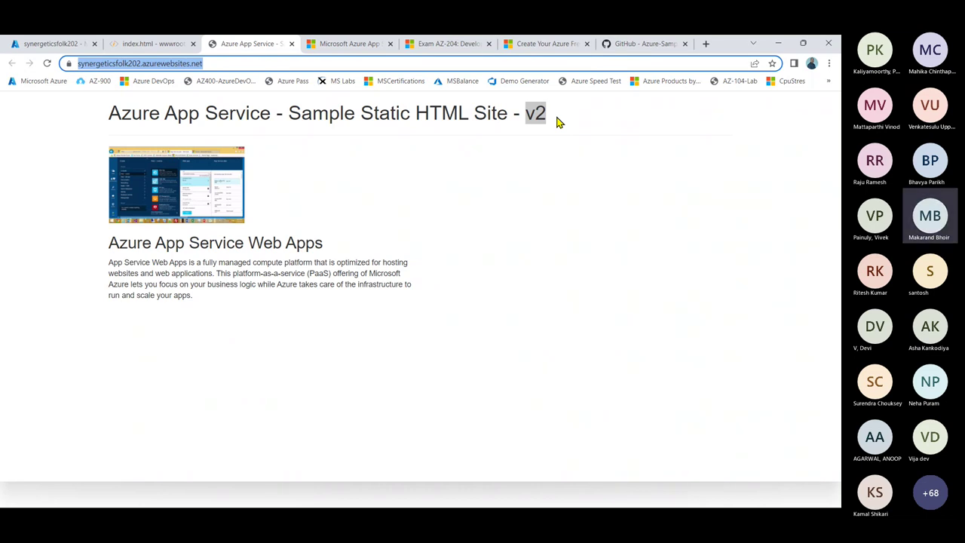
- Review the exercise PDF's git clone and az webapp up steps, boxing the az webapp up command
key(alt+Tab)
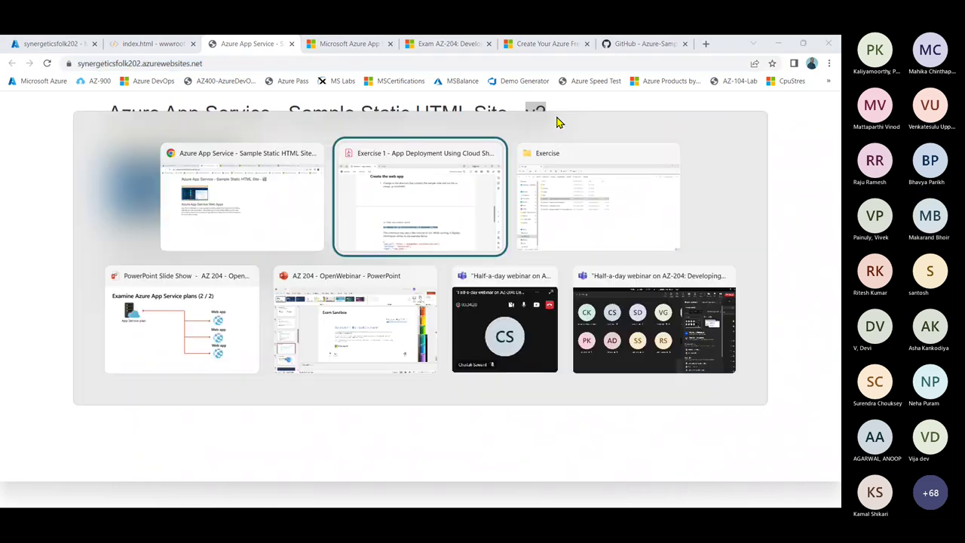
click(404, 302)
scroll(403, 302, up, 5)
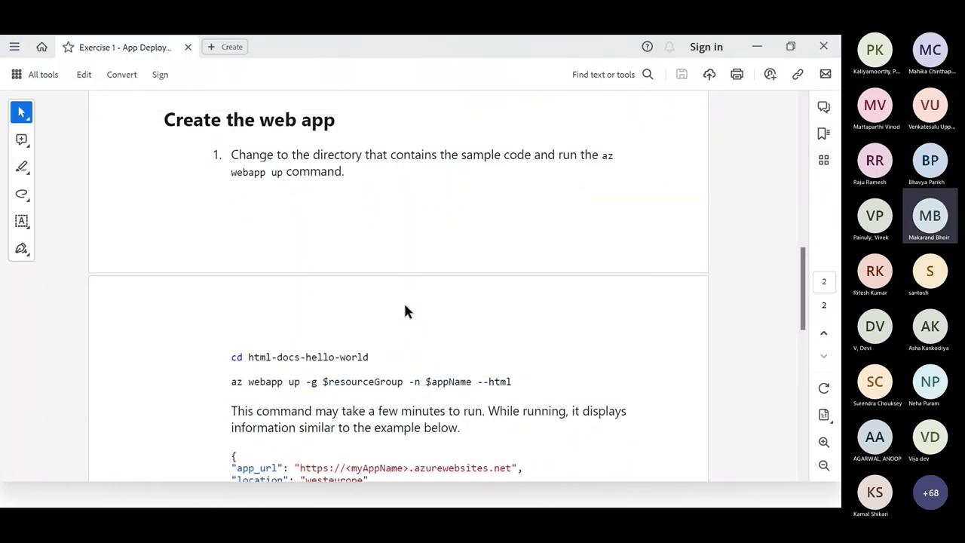
scroll(403, 305, up, 2)
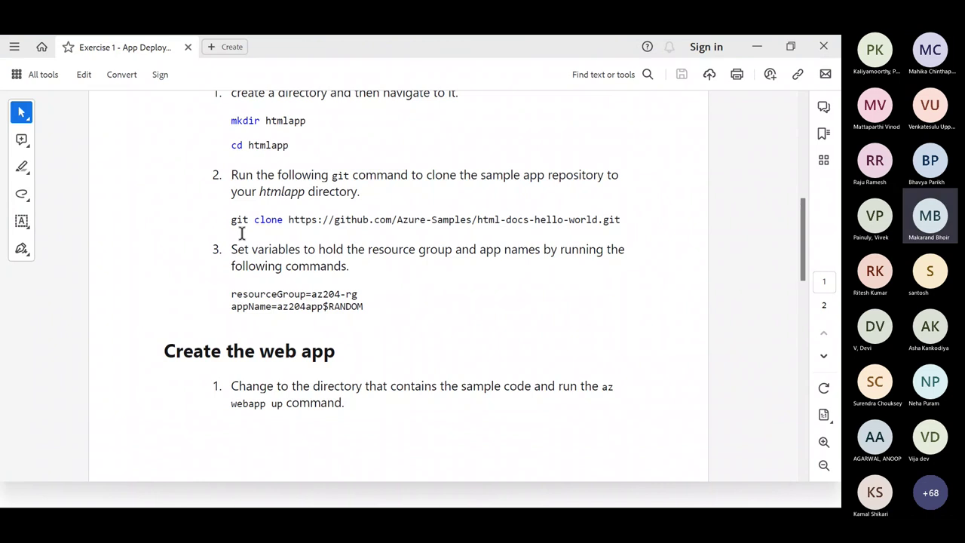
drag(229, 218, 629, 227)
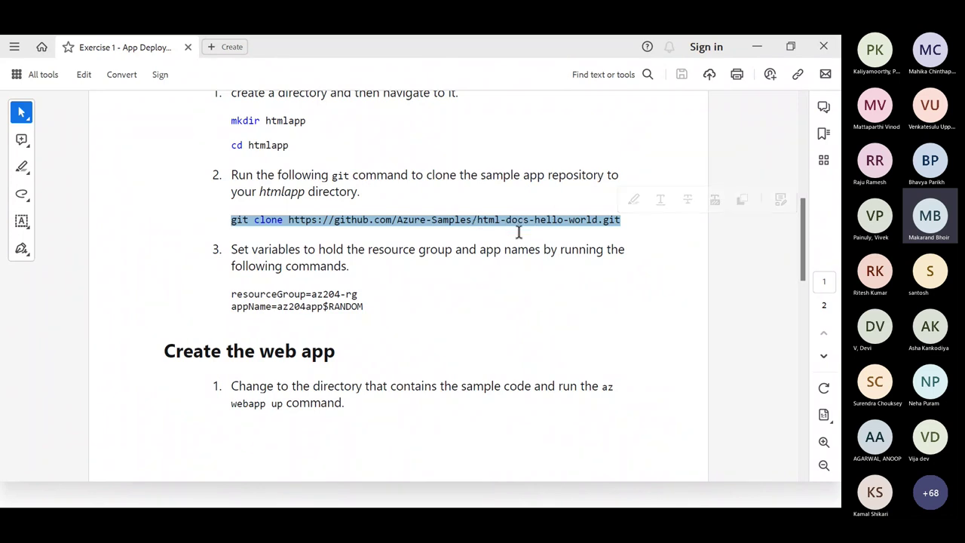
scroll(519, 231, down, 2)
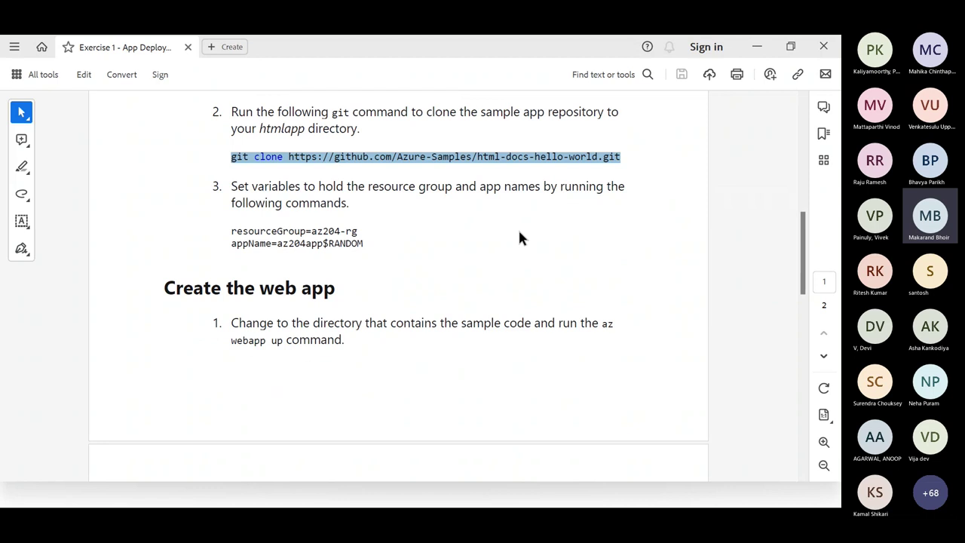
scroll(519, 234, down, 6)
scroll(519, 237, down, 3)
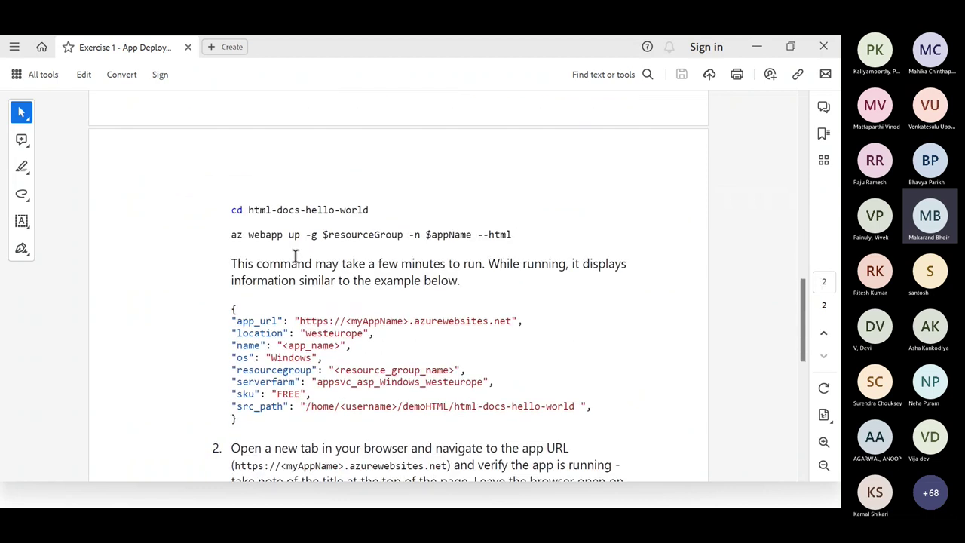
mouse_move(224, 225)
mouse_down()
mouse_move(258, 243)
mouse_move(553, 250)
mouse_move(570, 206)
mouse_up()
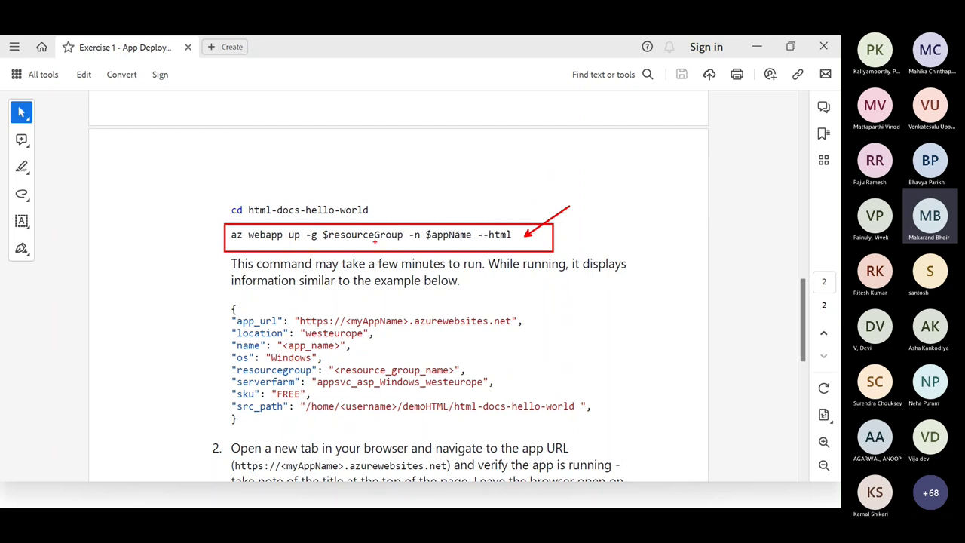
key(Escape)
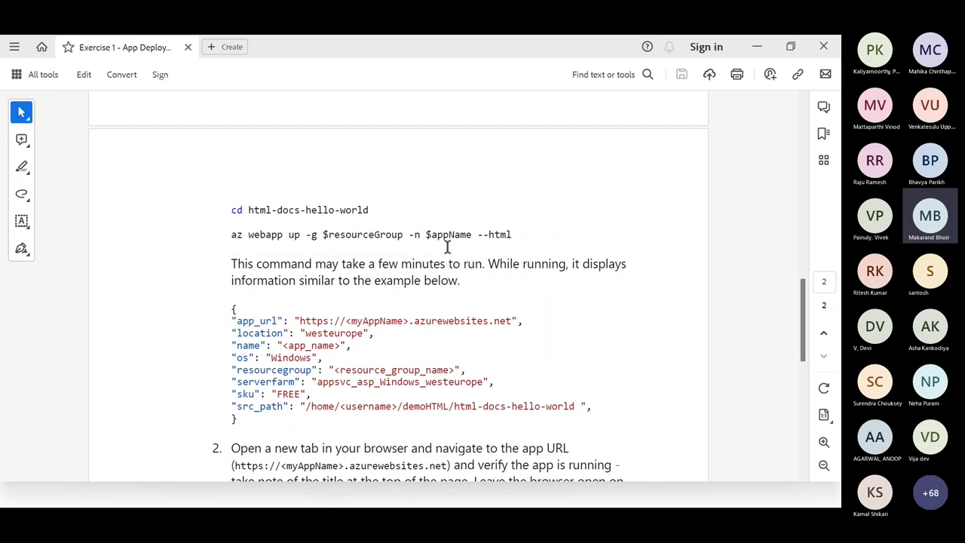
key(alt+Tab)
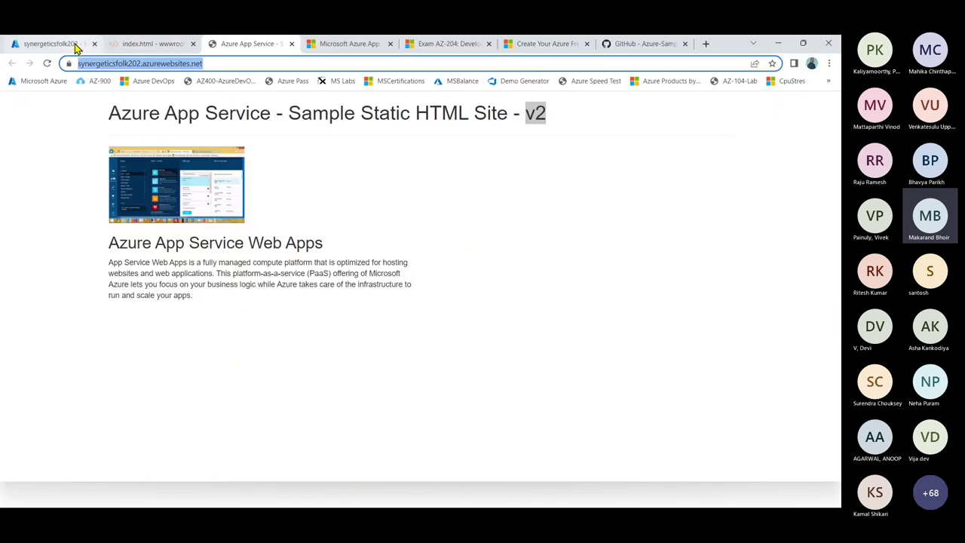
- Point out App Service Editor (Preview) in the portal menu, then bring up the index.html editor
click(75, 47)
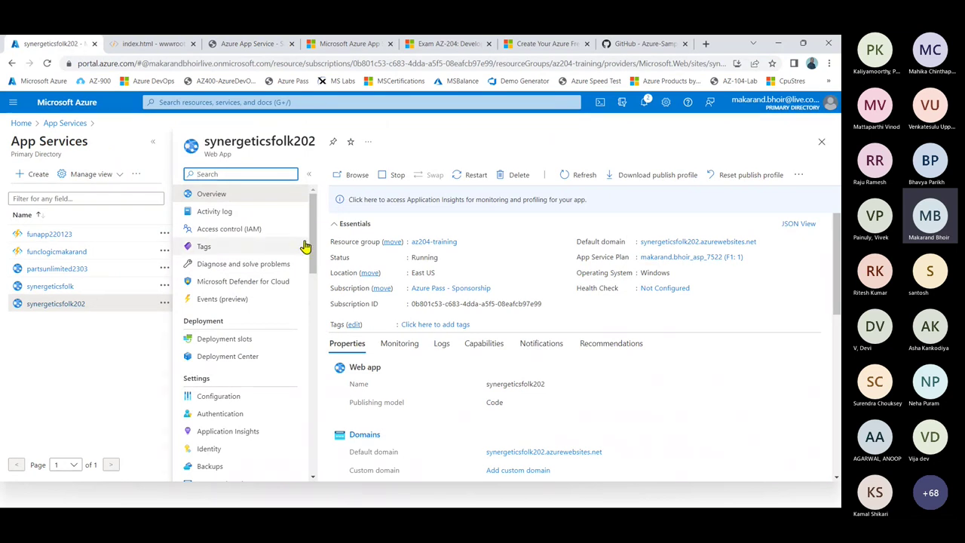
scroll(310, 260, down, 3)
drag(315, 269, 318, 356)
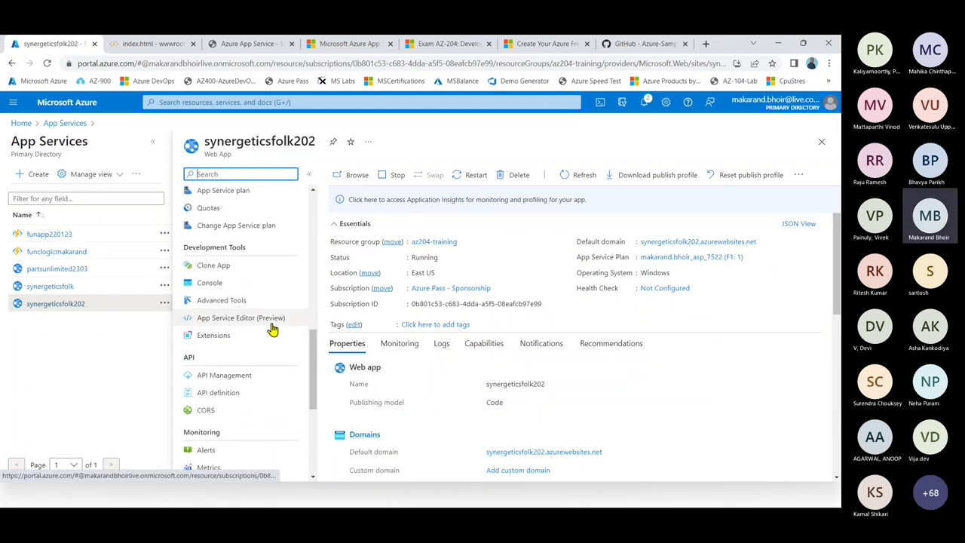
drag(243, 319, 279, 295)
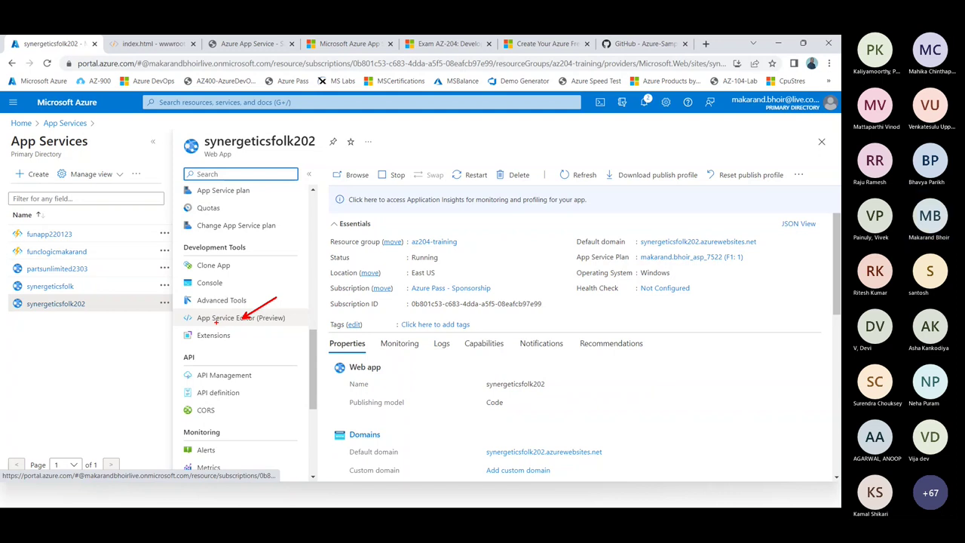
key(Escape)
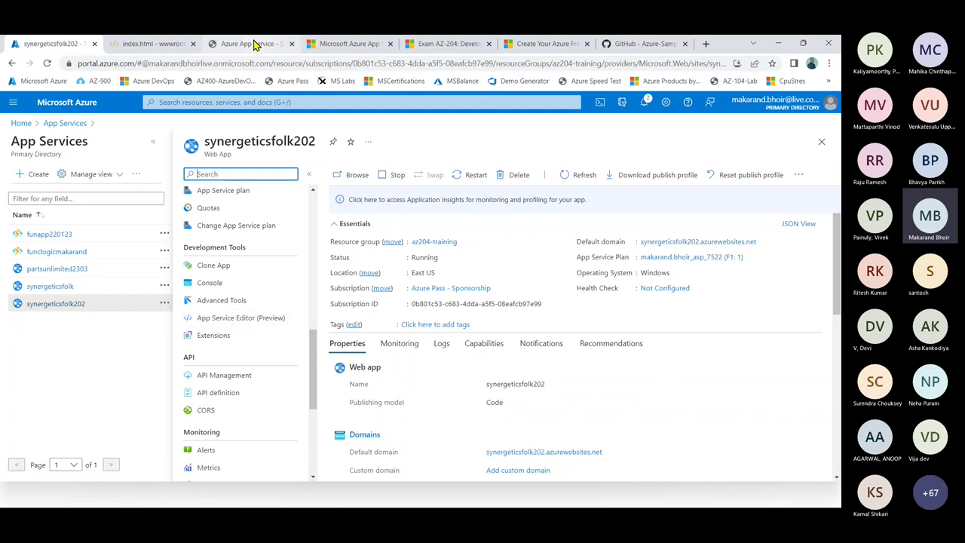
click(255, 45)
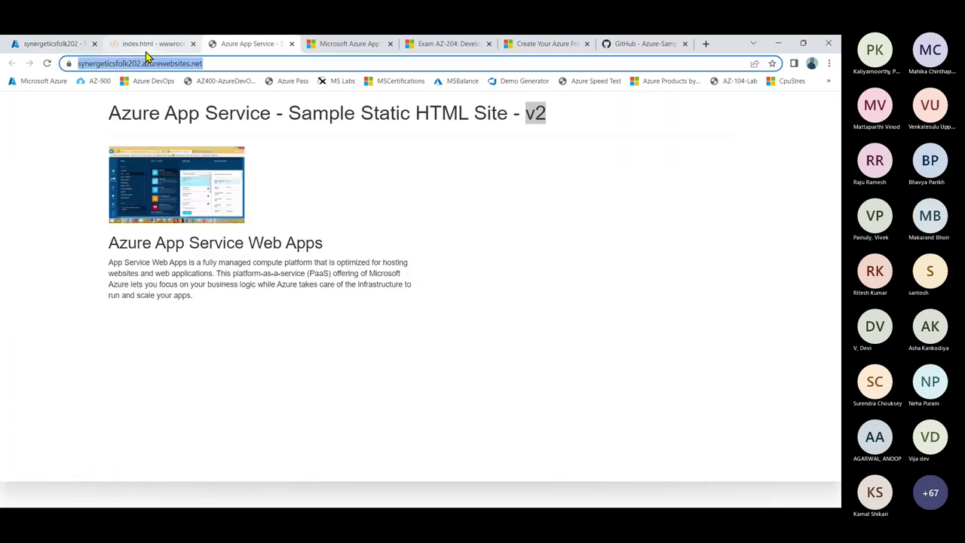
click(150, 47)
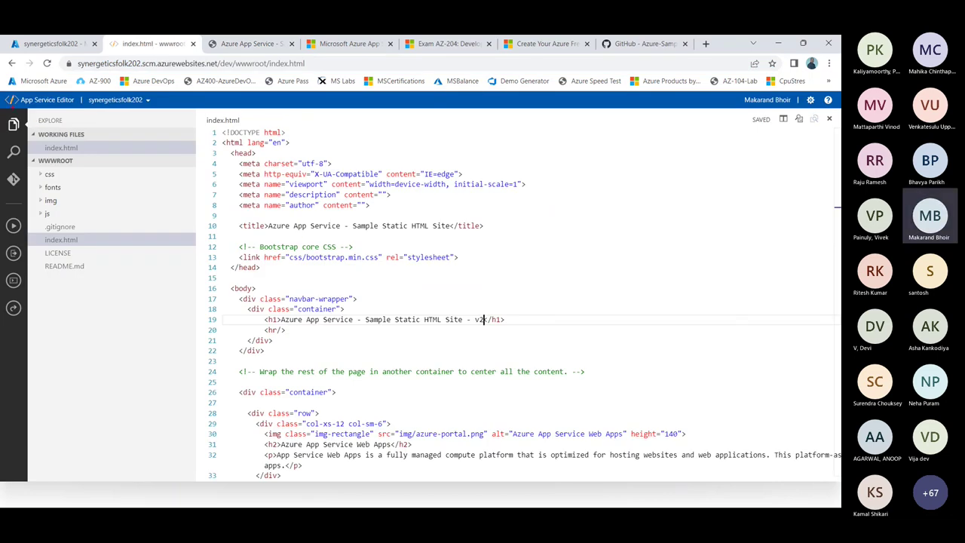
- Outline the index.html code, then go back to the synergeticsfolk202 portal tab
mouse_move(2, 91)
mouse_down()
mouse_move(63, 131)
mouse_move(273, 218)
mouse_move(814, 421)
mouse_move(841, 463)
mouse_move(837, 477)
mouse_up()
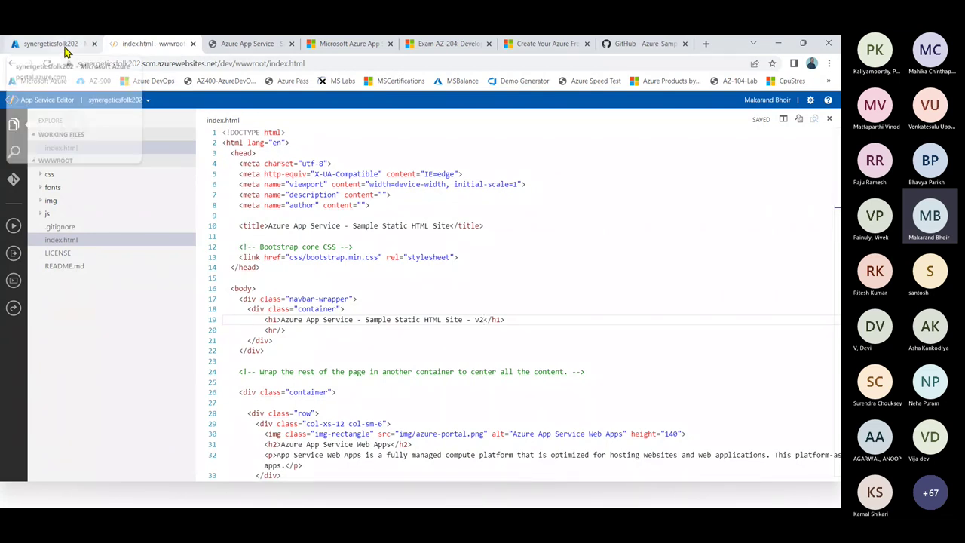
click(65, 45)
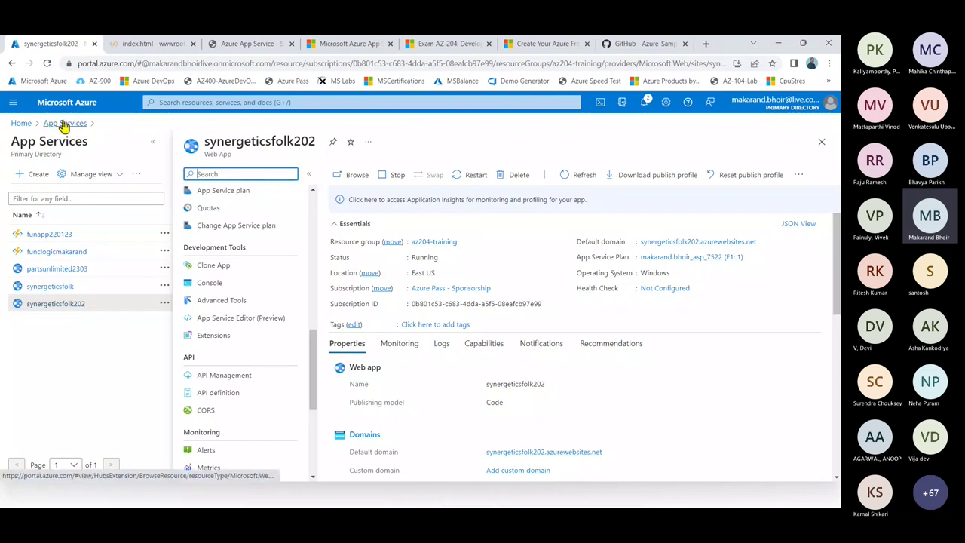
- Open the synergeticsfolk web app overview, then search Windows for 'stop'
click(53, 287)
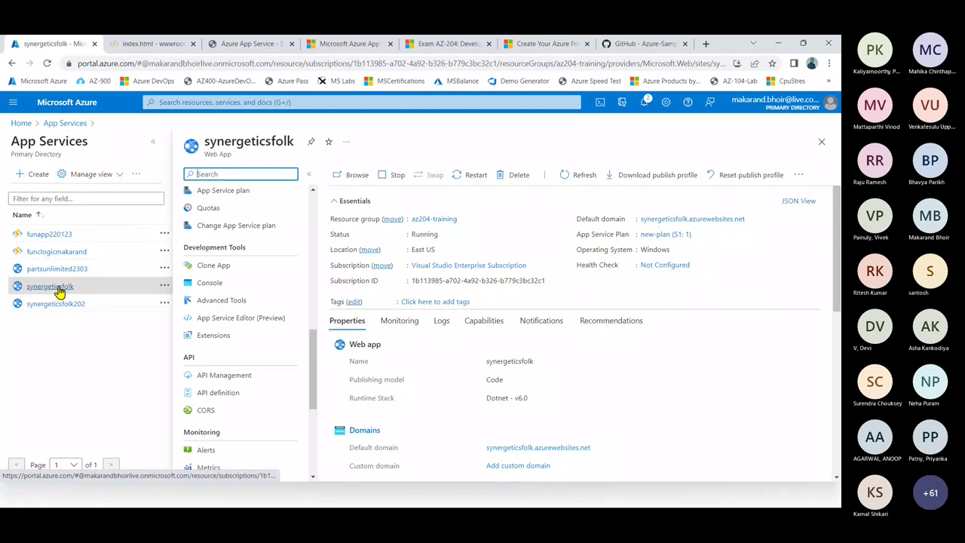
key(super)
text(stop)
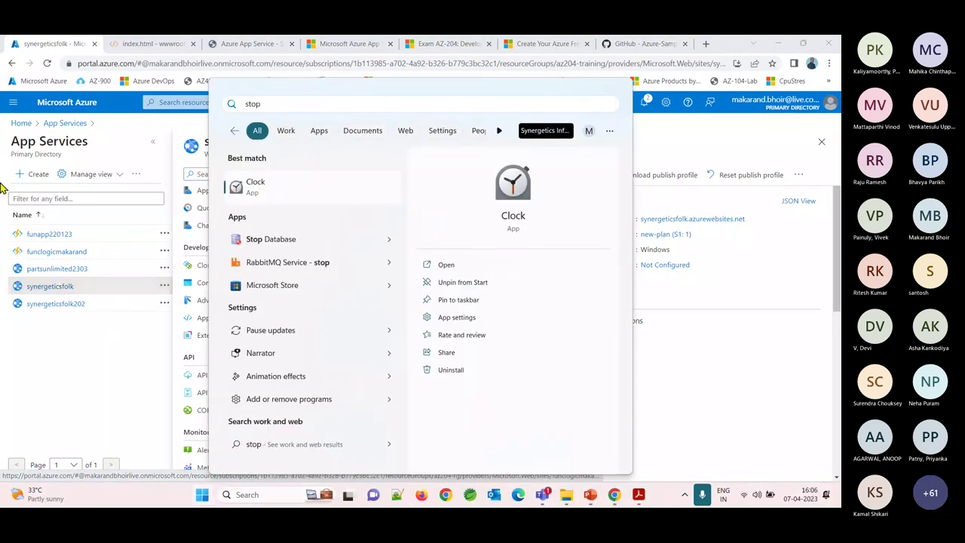
- Start a 14-minute focus session in the Clock app
click(279, 194)
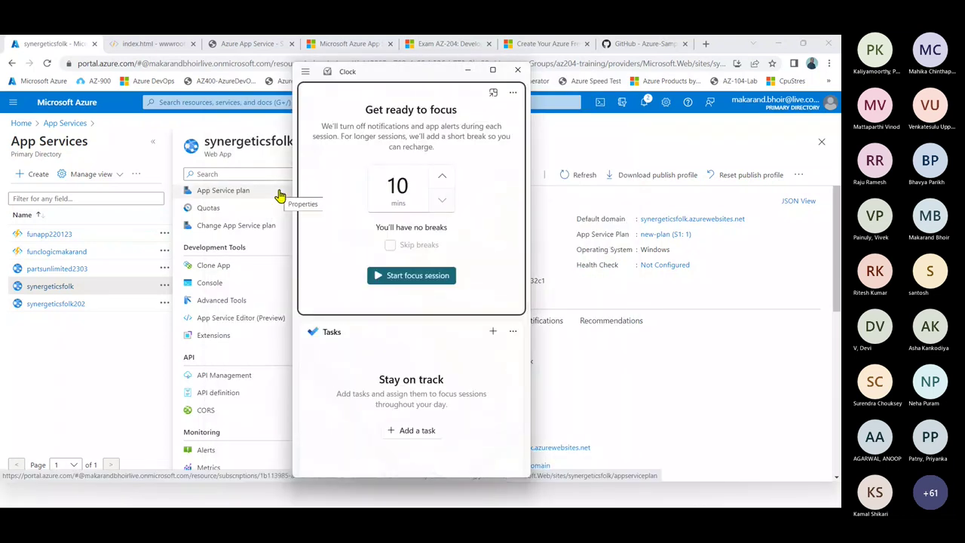
click(413, 187)
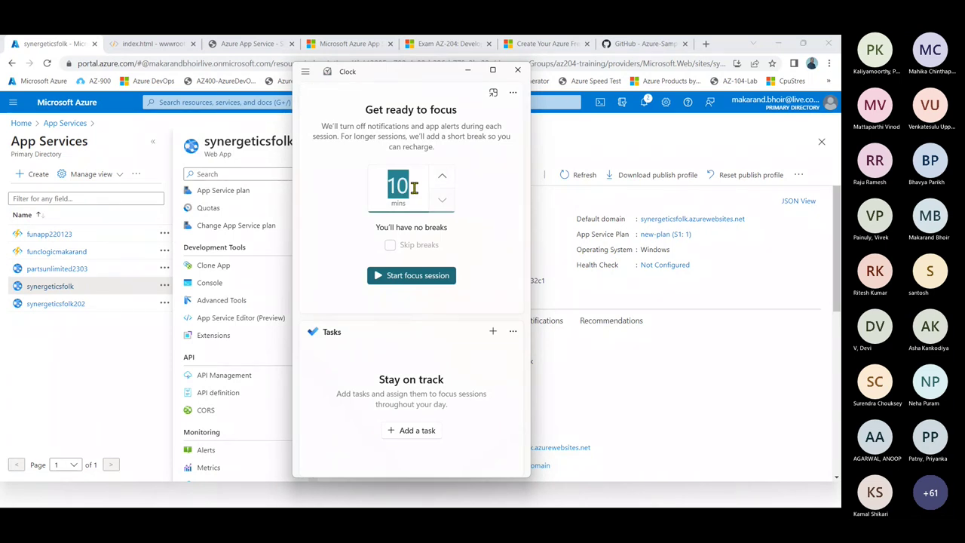
text(14)
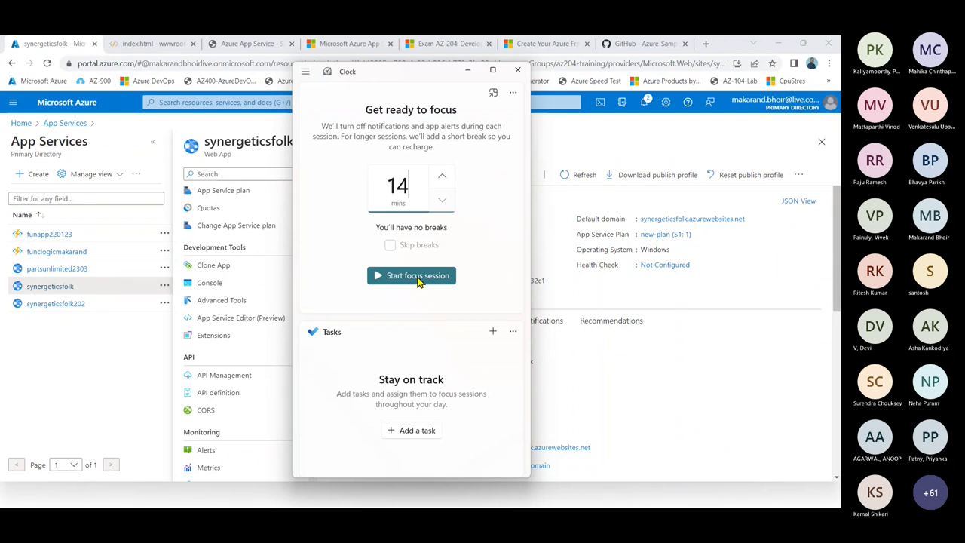
click(417, 277)
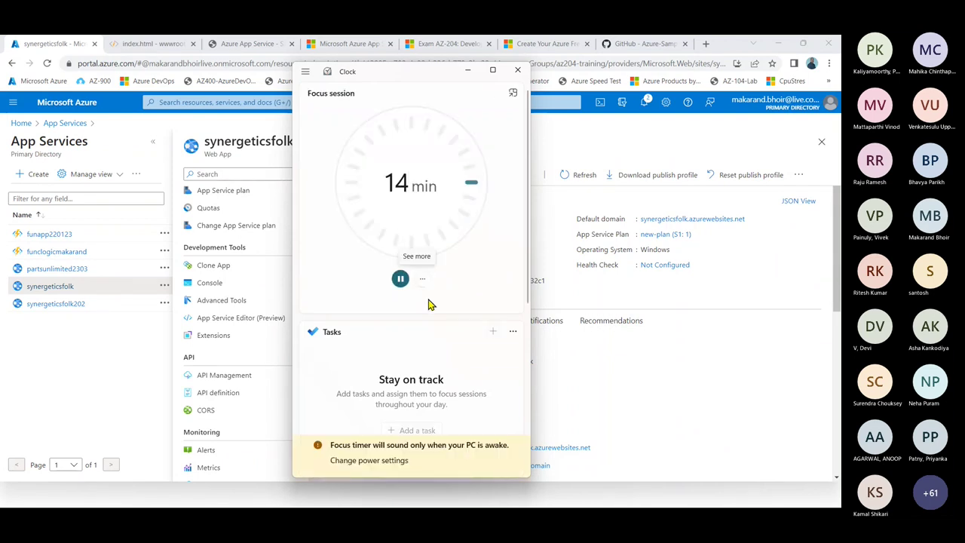
scroll(437, 311, down, 4)
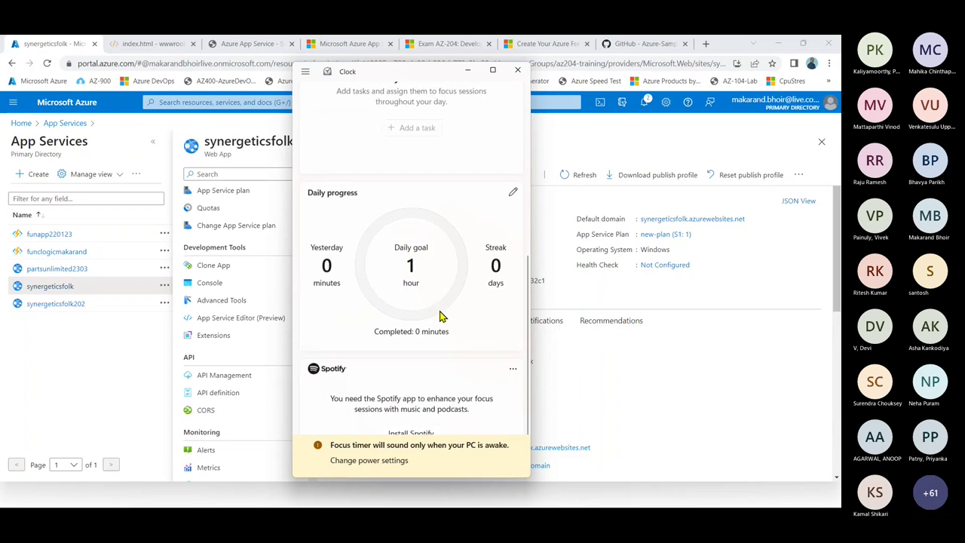
scroll(441, 316, up, 4)
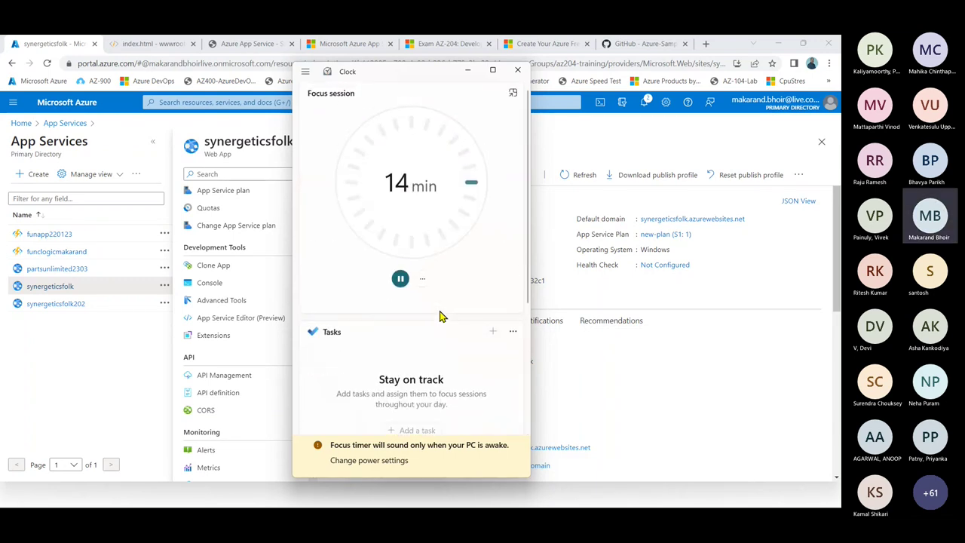
- Set the countdown timer to 00:13:00, save it, and start it running
click(305, 72)
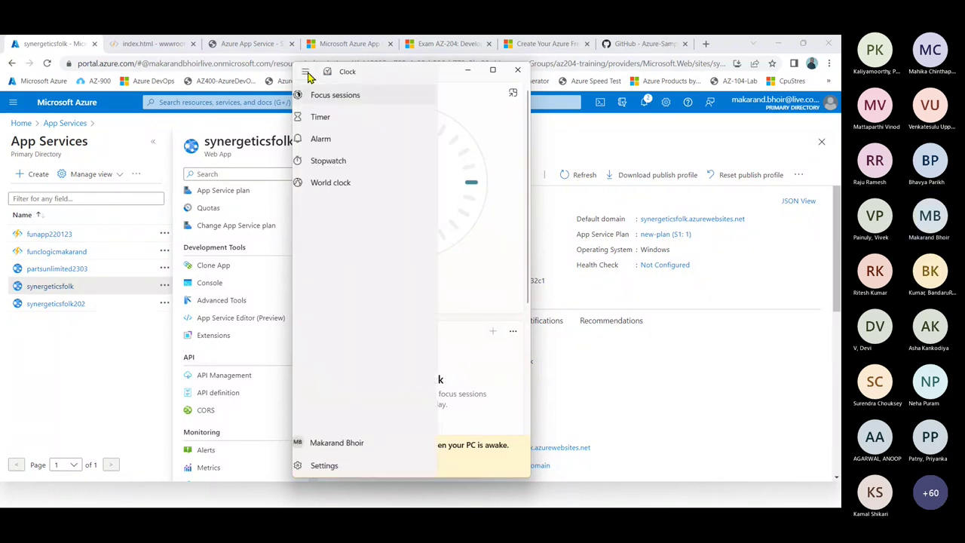
click(344, 120)
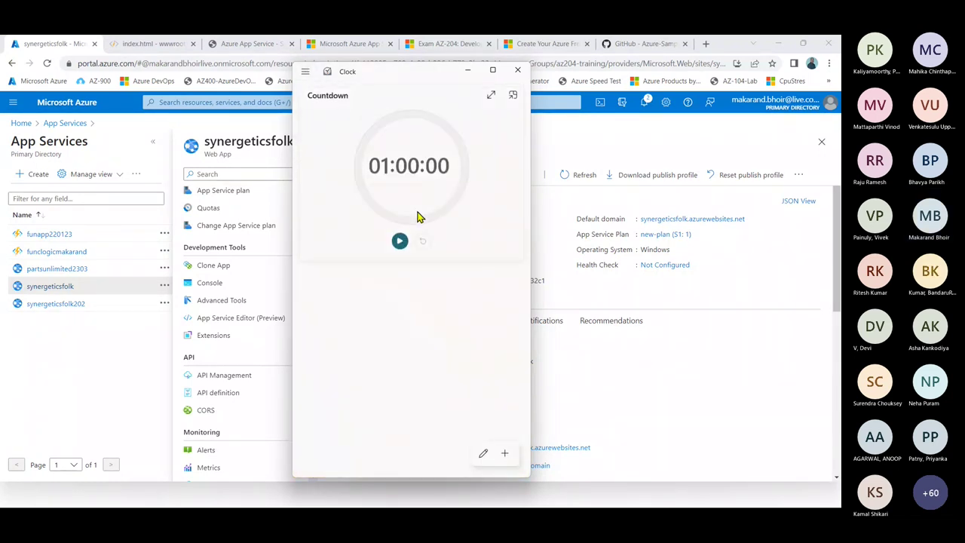
click(419, 170)
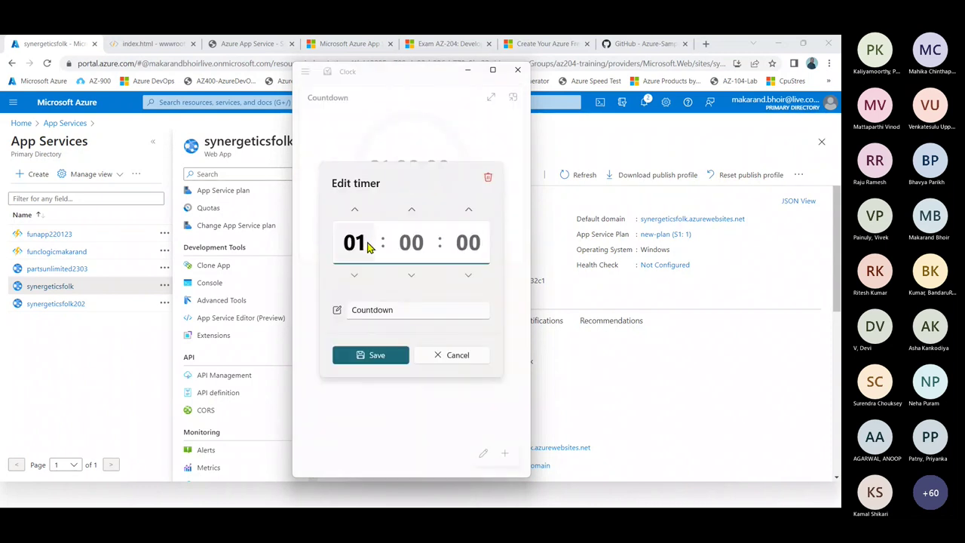
click(356, 273)
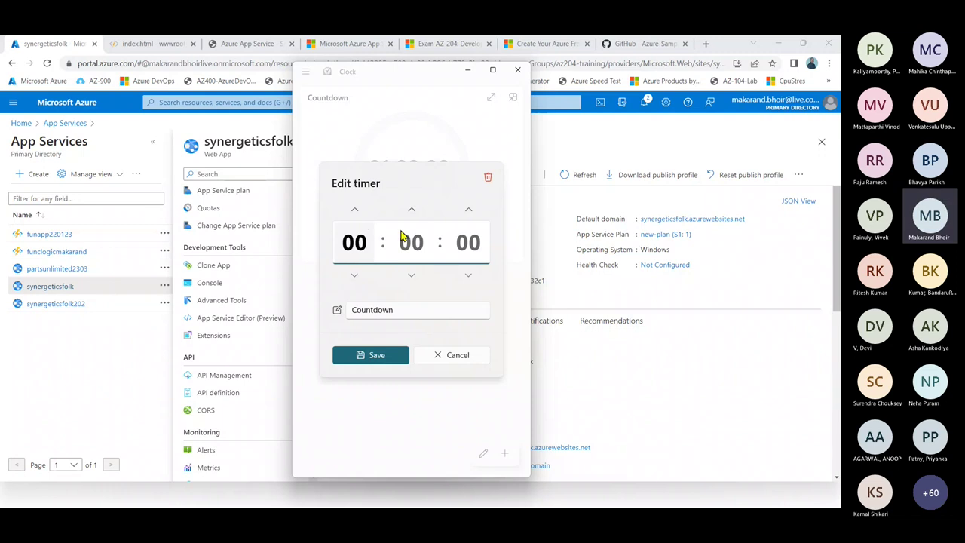
click(414, 251)
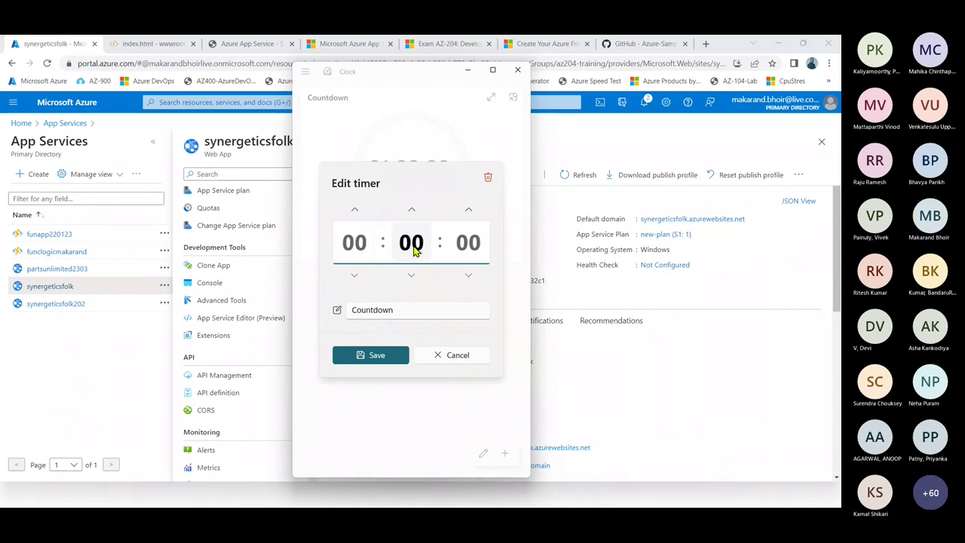
text(13)
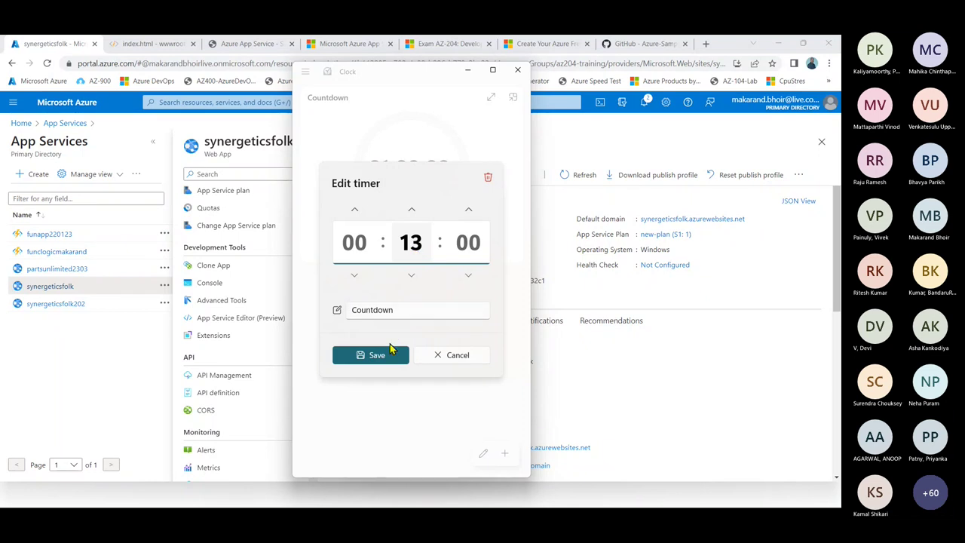
click(393, 357)
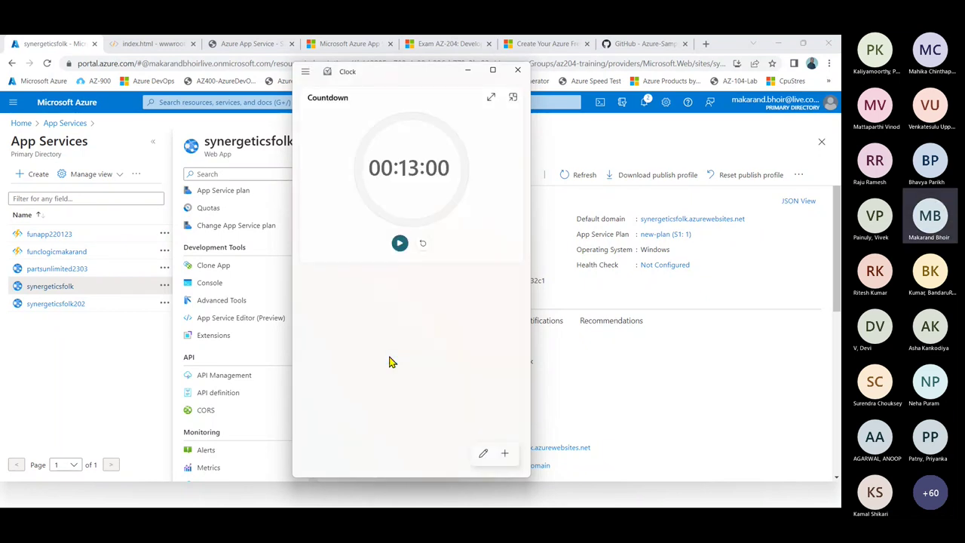
click(399, 243)
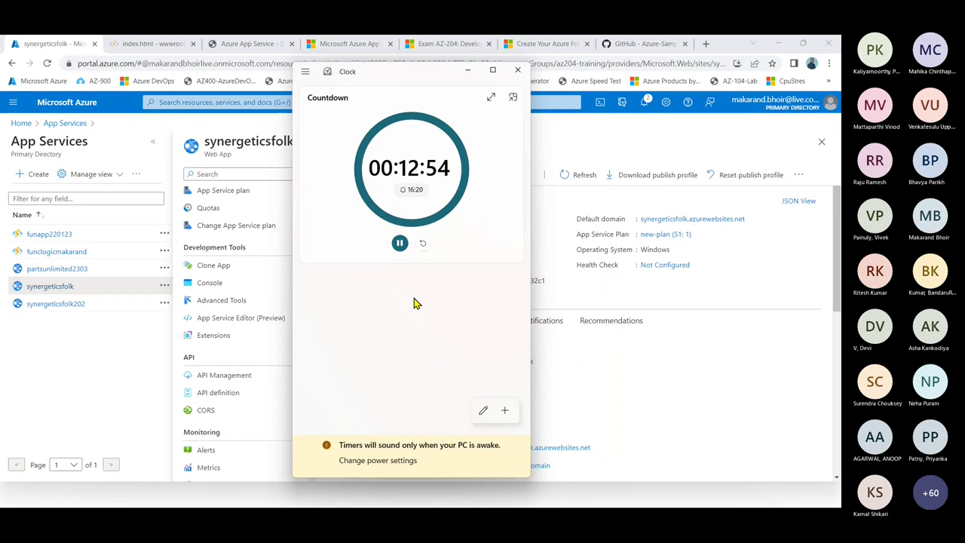
- Switch past the AZ 204 - OpenWebinar deck so the Teams meeting window is in front
key(alt+Tab)
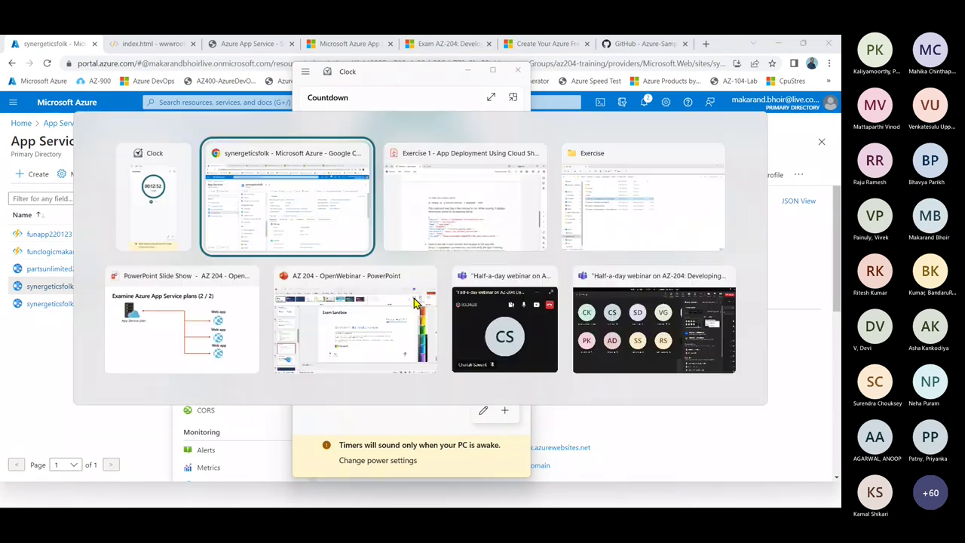
key(alt+Tab)
key(alt+Tab)
key(alt+Tab)
key(alt+Tab)
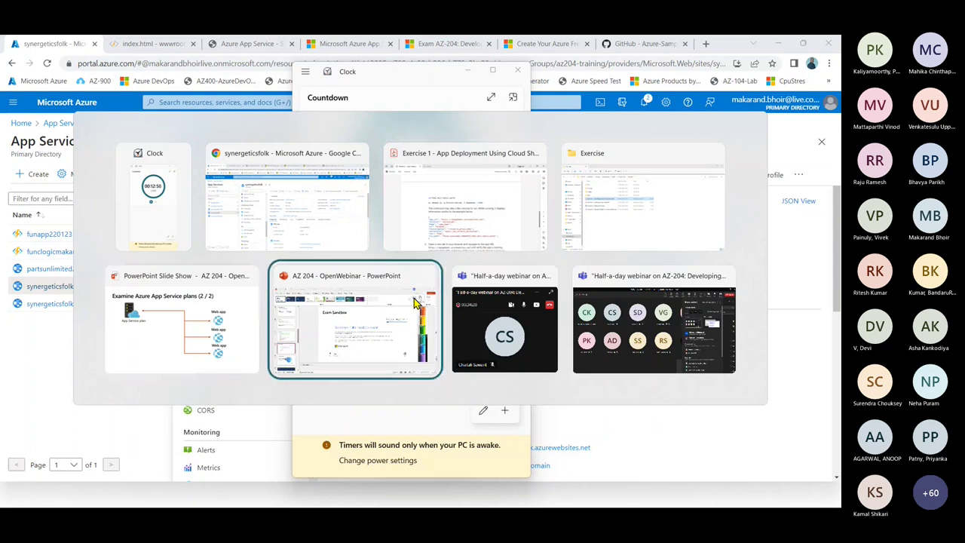
key(Escape)
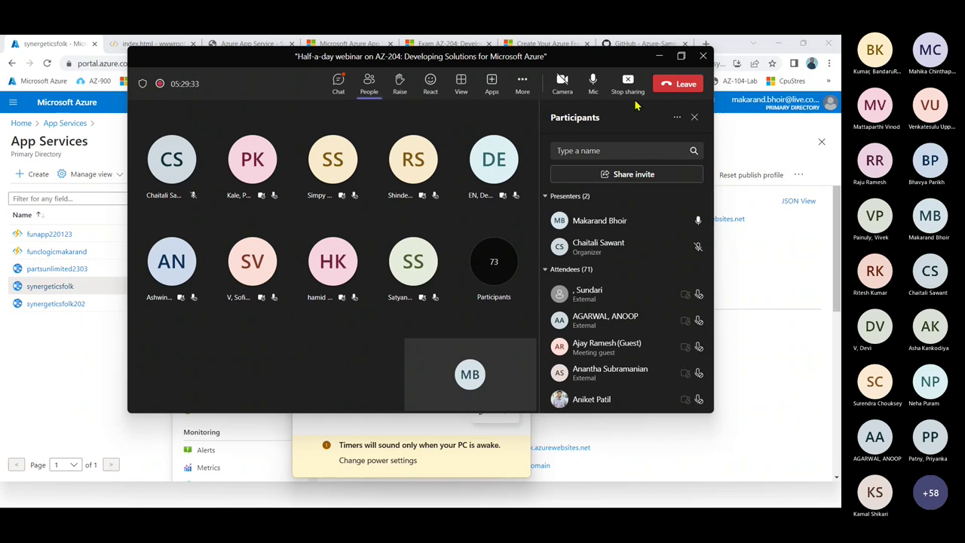
click(594, 83)
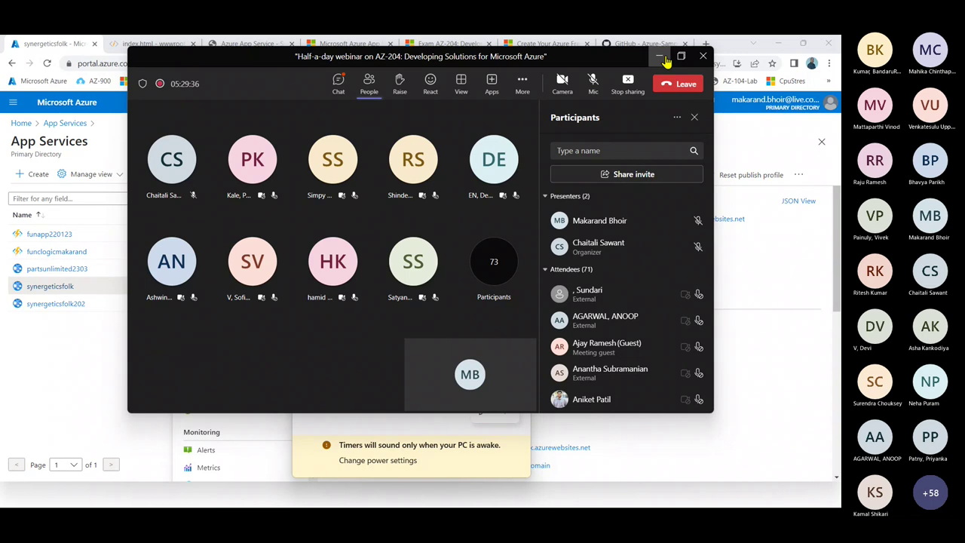
click(662, 57)
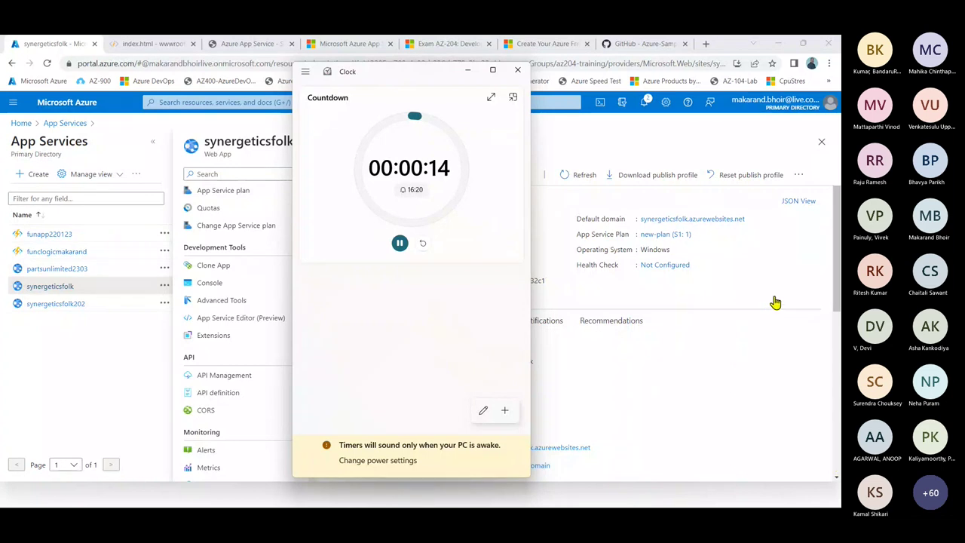
- Maximize the Teams meeting window, show its chat, and dismiss the timer-finished notification
key(alt+Tab)
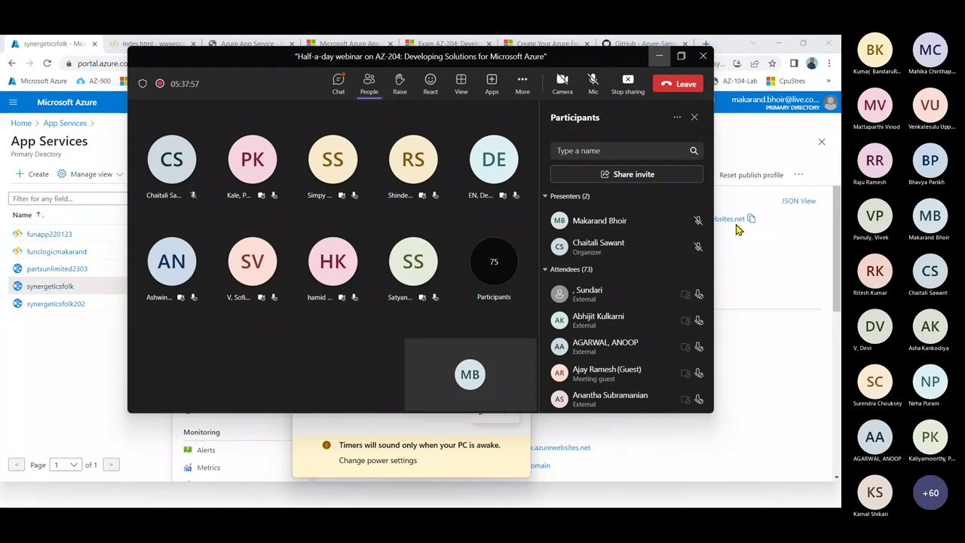
click(681, 58)
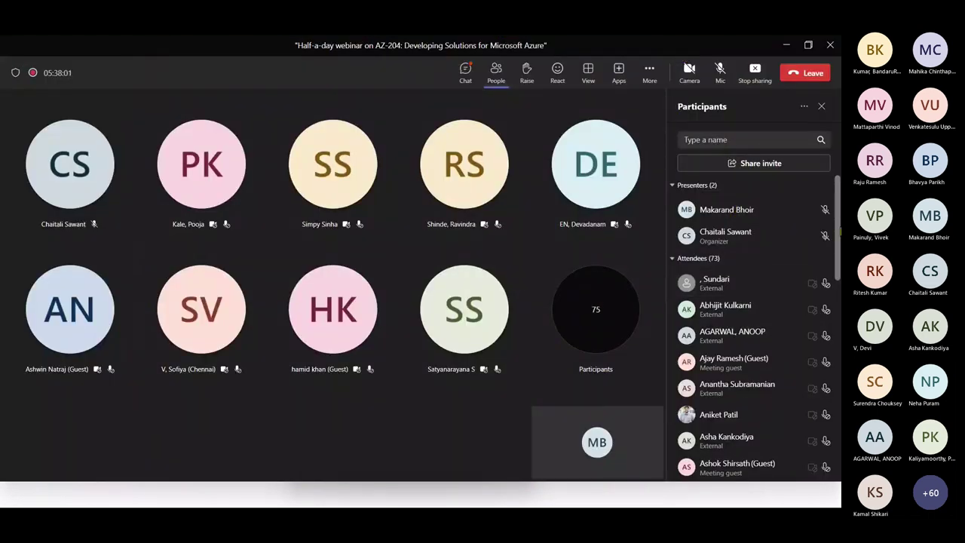
scroll(839, 219, down, 3)
scroll(839, 219, up, 3)
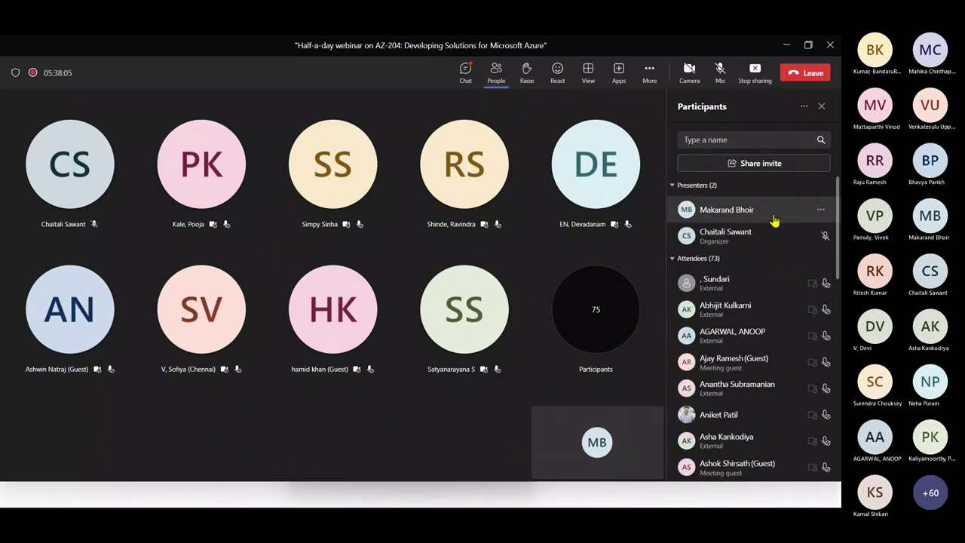
click(476, 75)
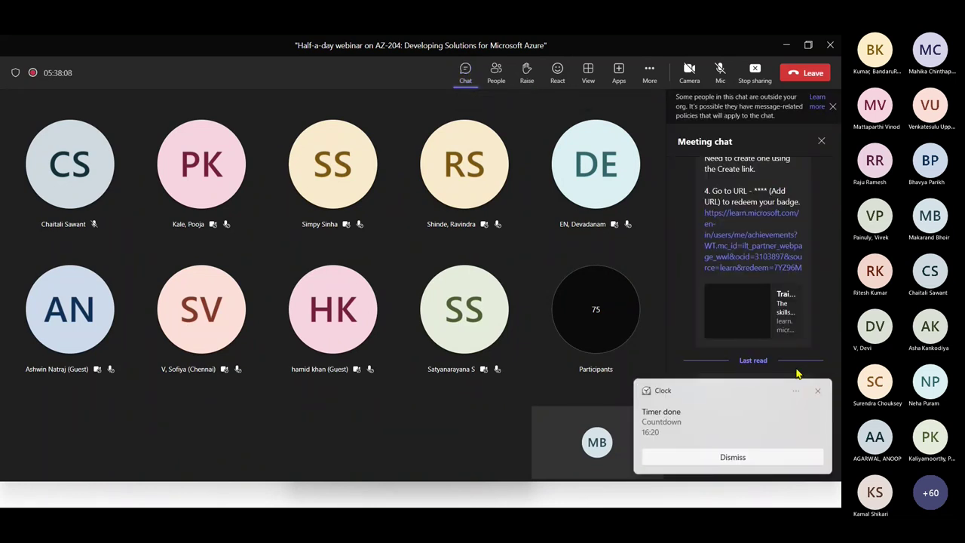
click(819, 392)
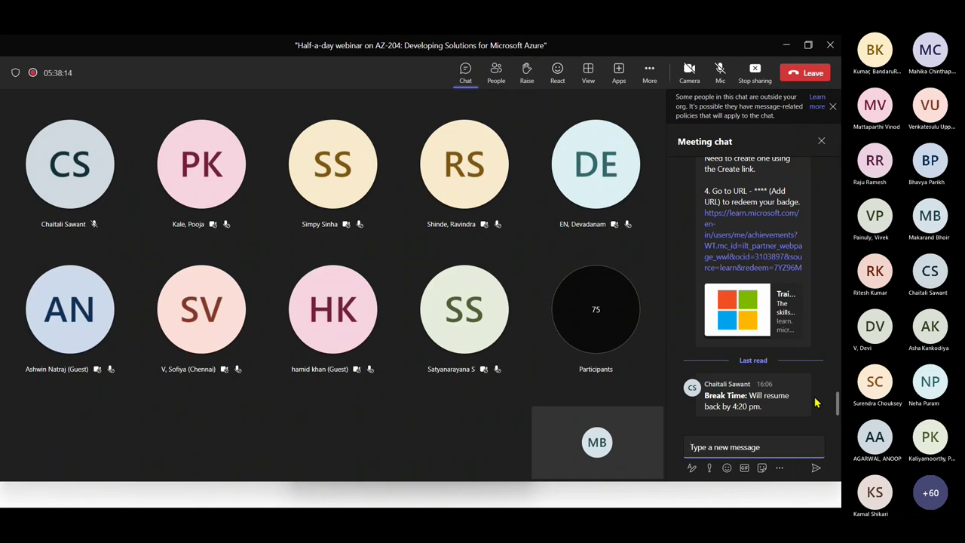
- Close the Clock window and return to the Azure portal in Chrome
key(alt+Tab)
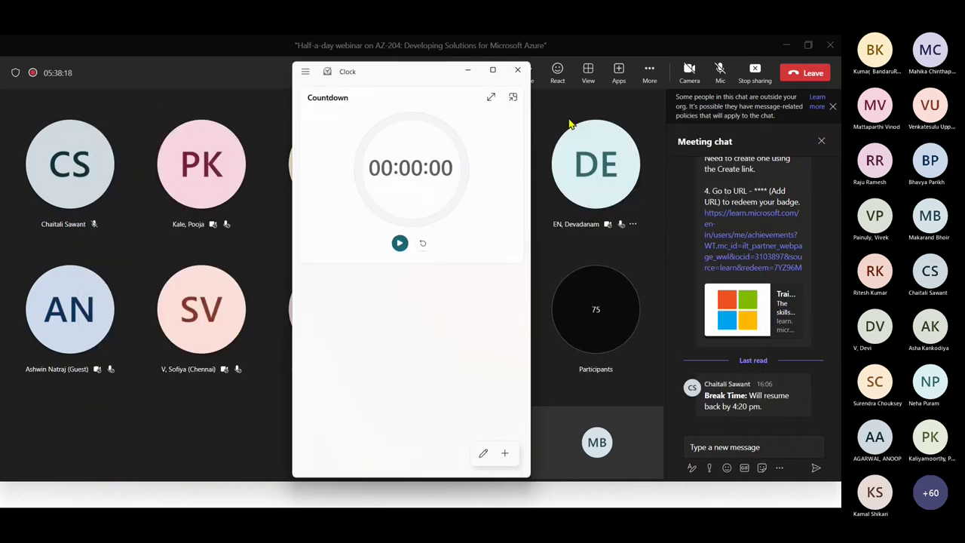
click(518, 69)
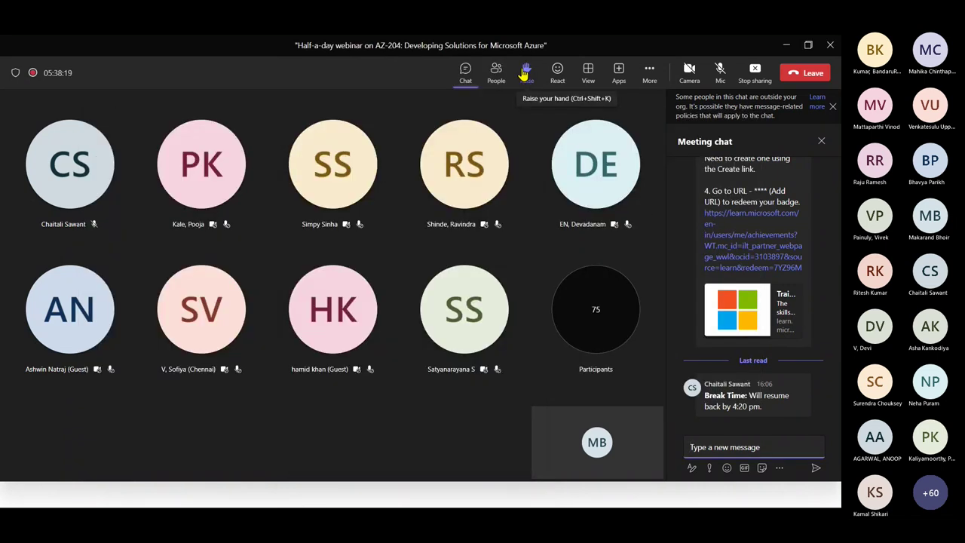
key(alt+Tab)
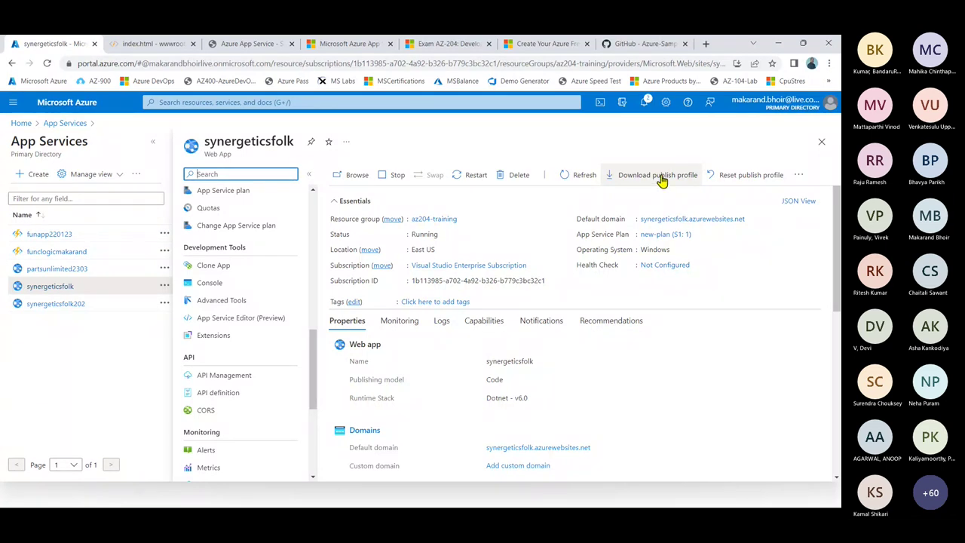
key(alt+Tab)
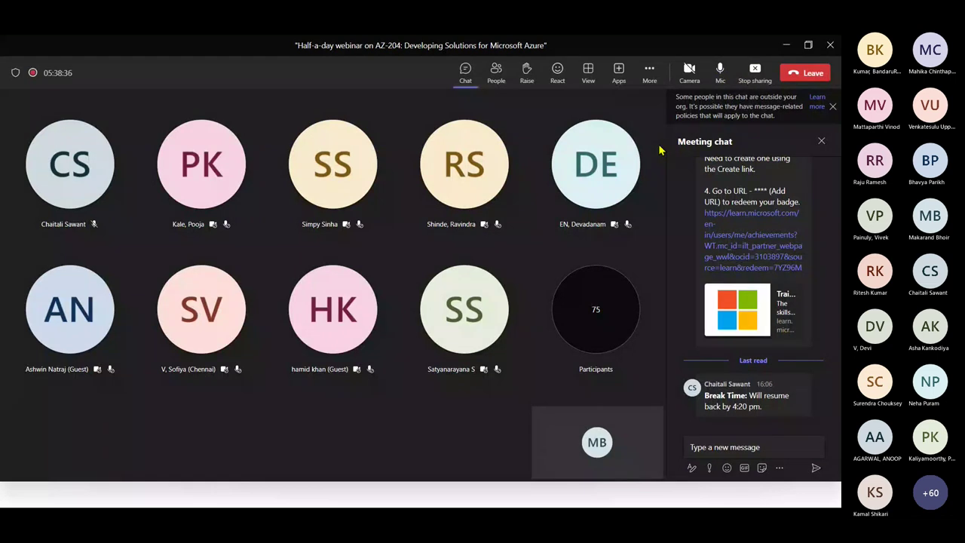
click(498, 81)
key(alt+Tab)
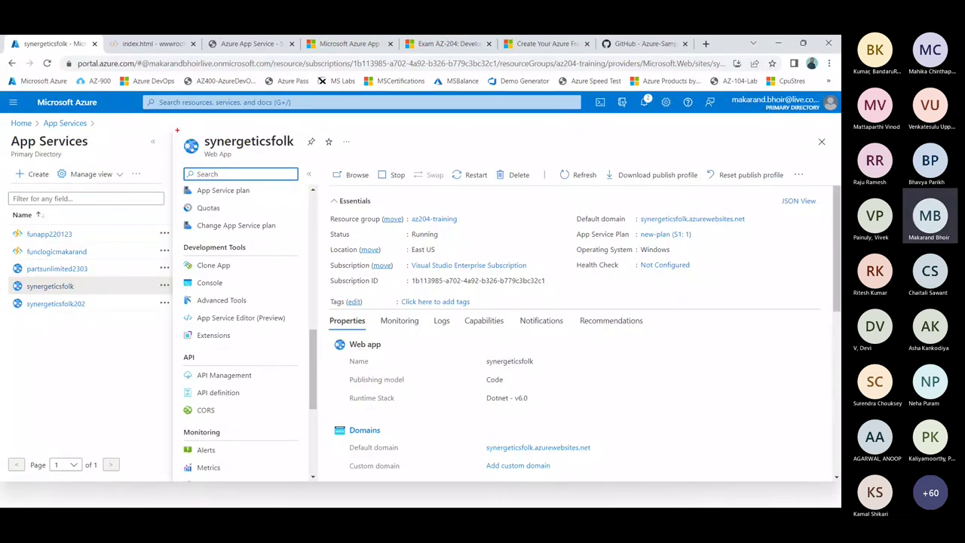
mouse_move(178, 129)
mouse_down()
mouse_move(340, 167)
mouse_move(306, 163)
mouse_move(315, 204)
mouse_up()
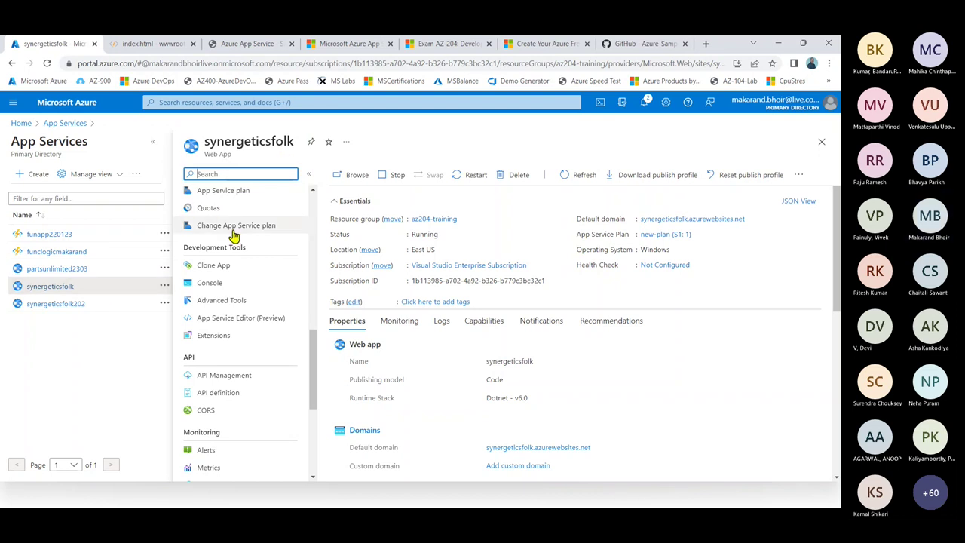
- Open the empty Workspace folder under 07-April-2023 in File Explorer, then return to Chrome
key(alt+Tab)
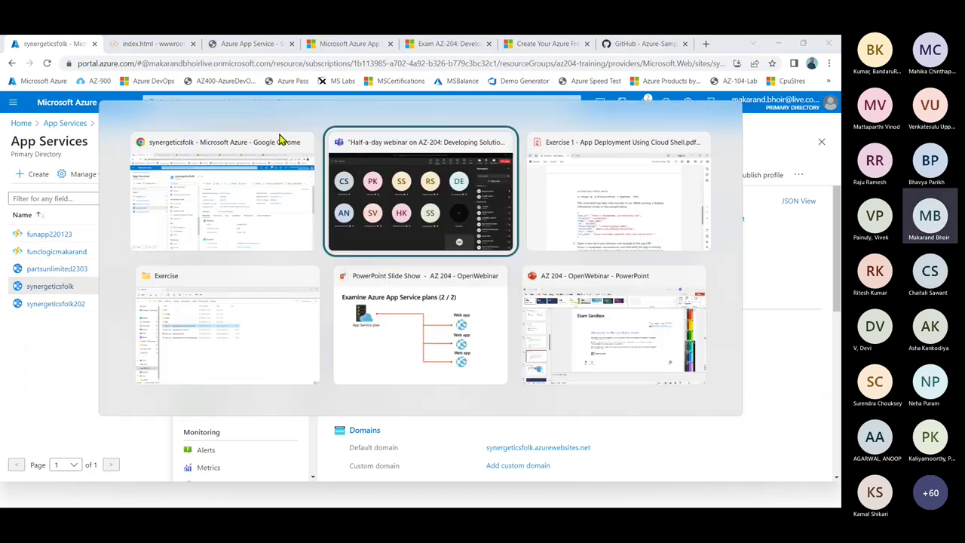
key(alt+Tab)
key(alt+Tab)
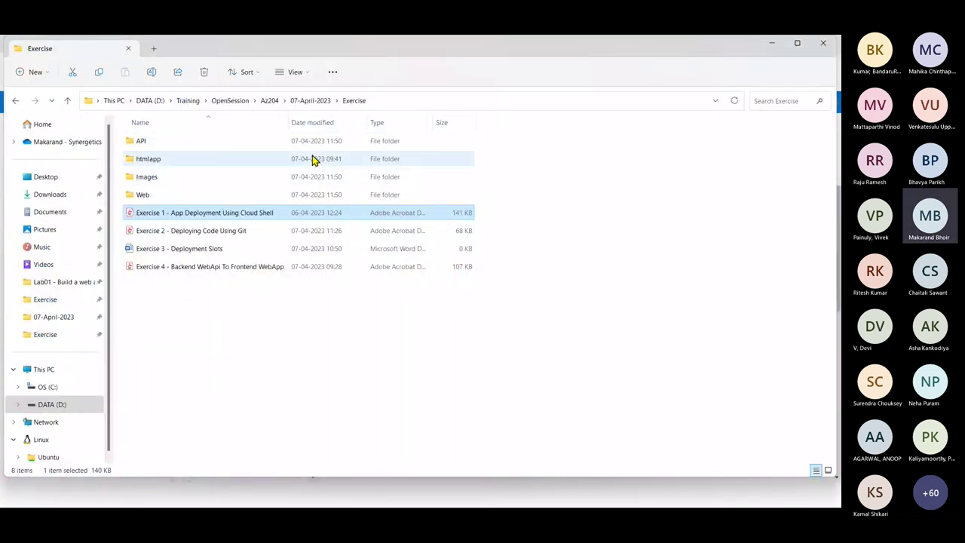
click(316, 101)
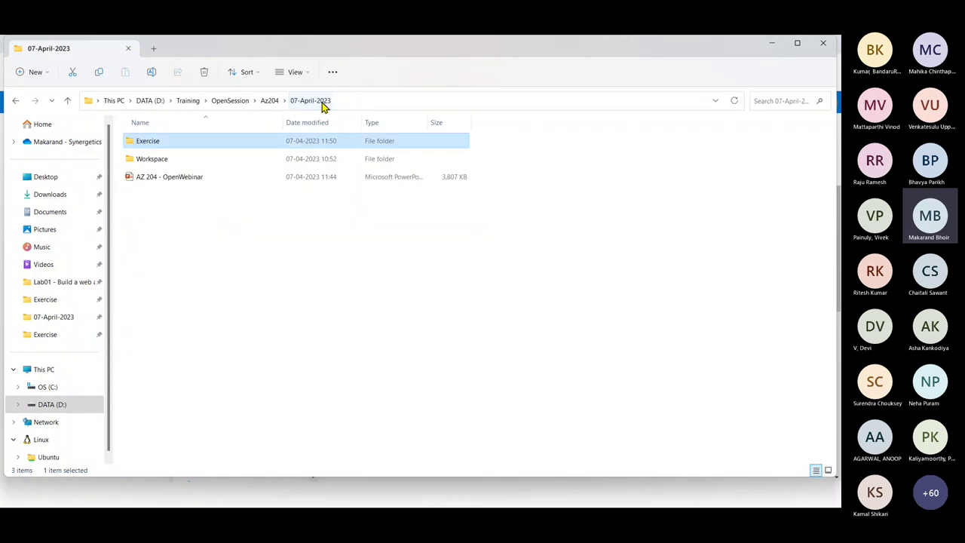
double_click(158, 167)
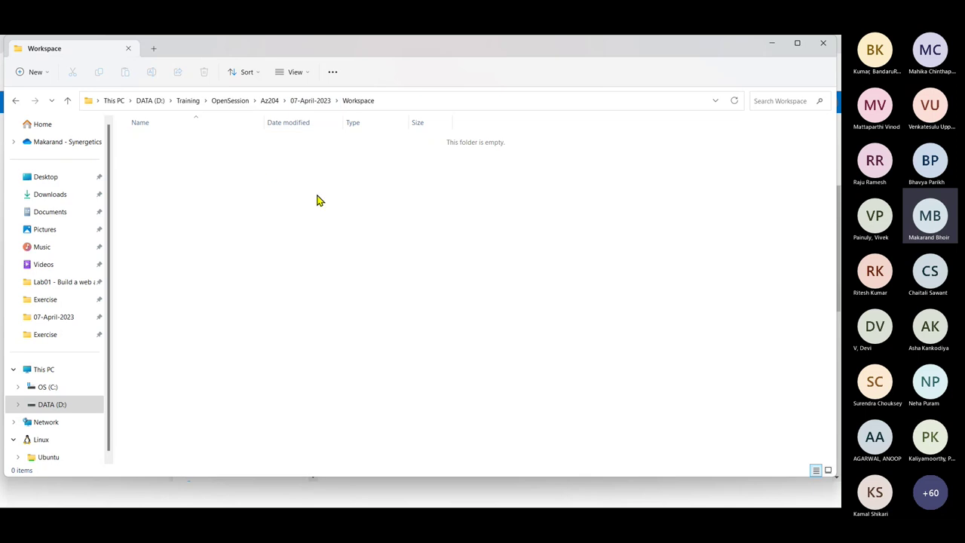
key(alt+Tab)
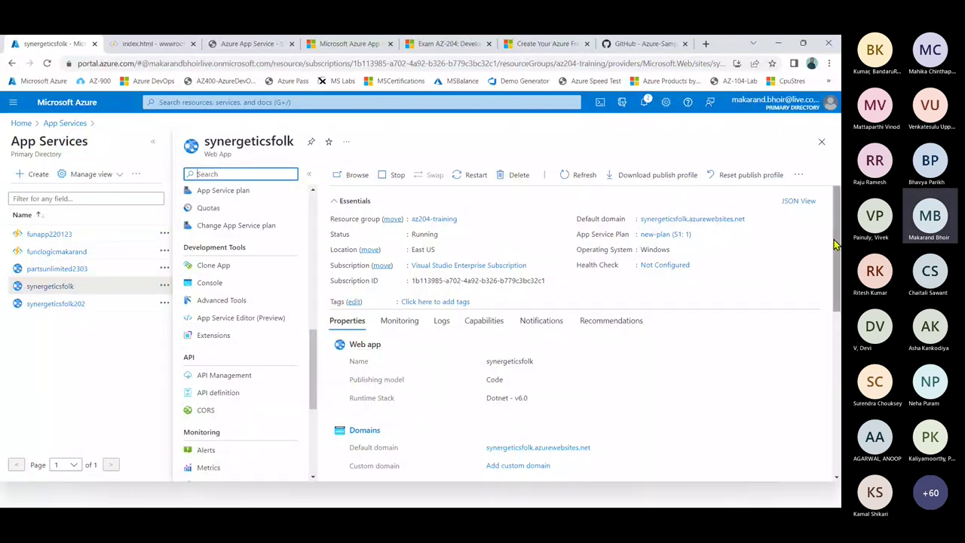
- Highlight Deployment slots and Deployment Center in the web app's Deployment menu, then clear the annotations
scroll(663, 332, down, 2)
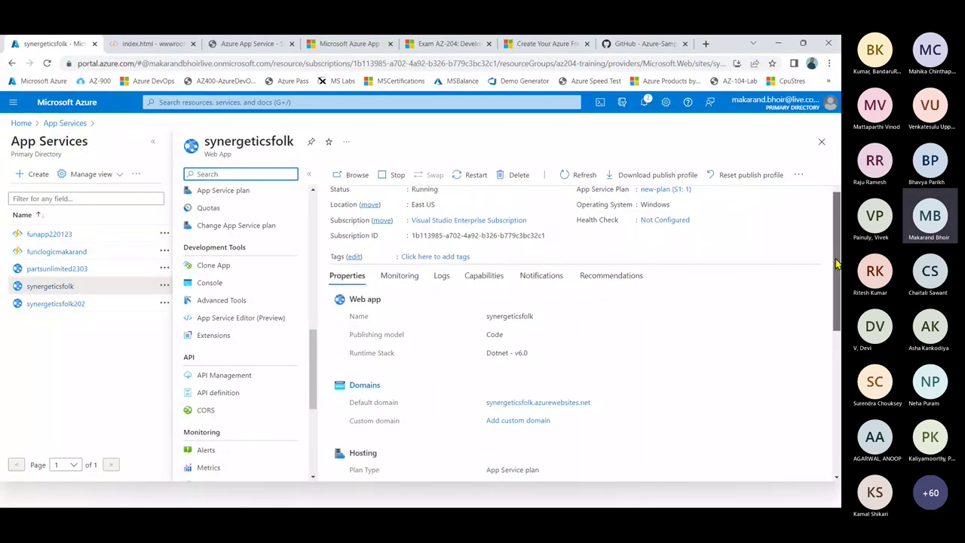
drag(322, 386, 327, 244)
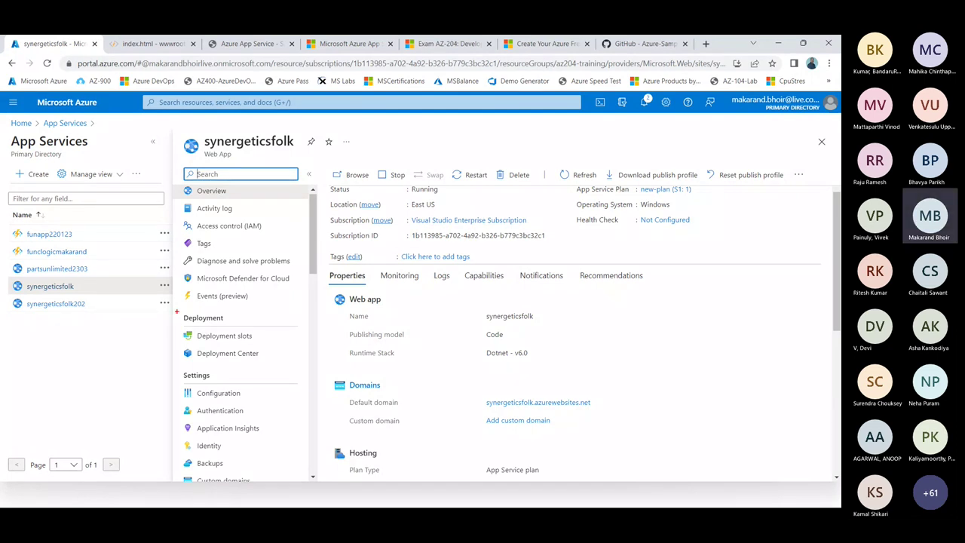
mouse_move(173, 303)
mouse_down()
mouse_move(248, 351)
mouse_move(308, 376)
mouse_move(302, 370)
mouse_up()
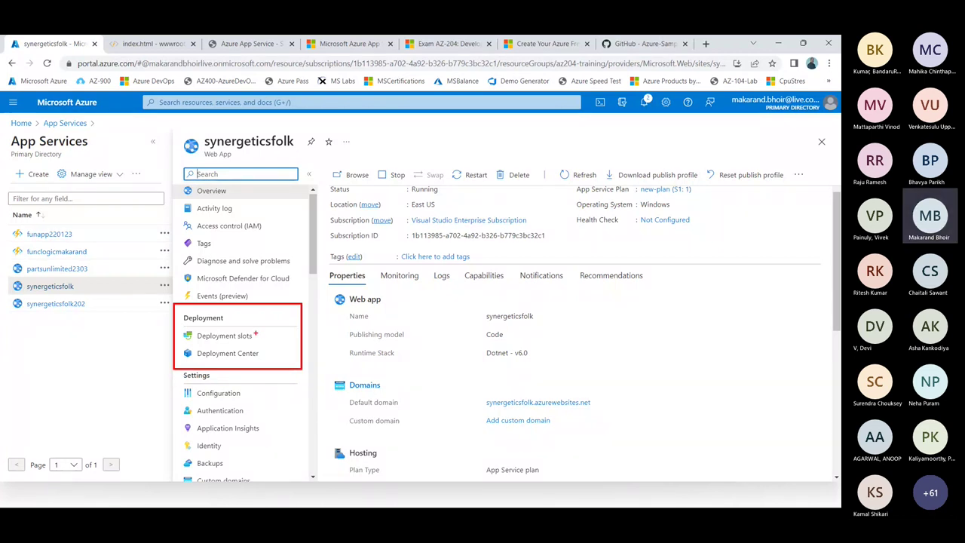
drag(256, 335, 274, 323)
drag(261, 354, 279, 371)
key(Escape)
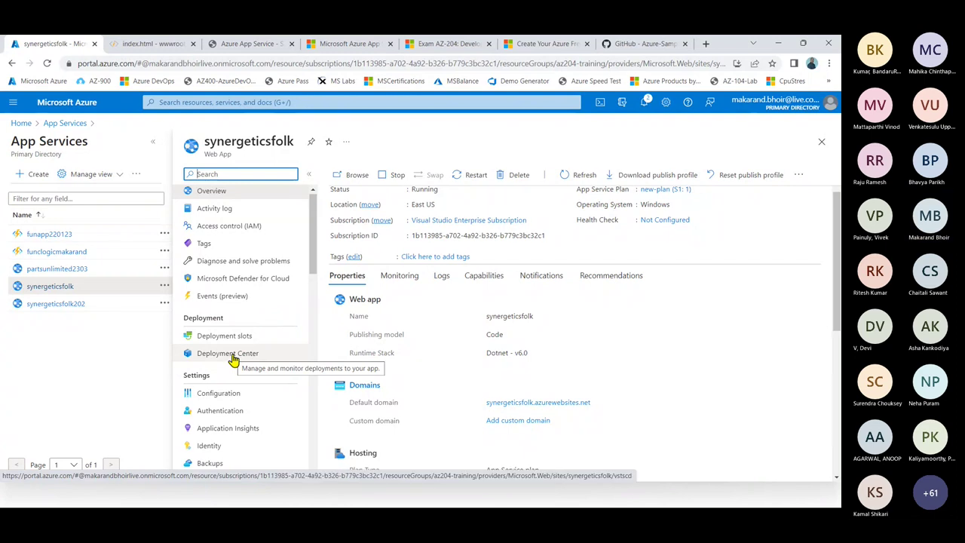
- Choose Local Git (branch master) as the Deployment Center source, staying on the unsaved page
click(234, 355)
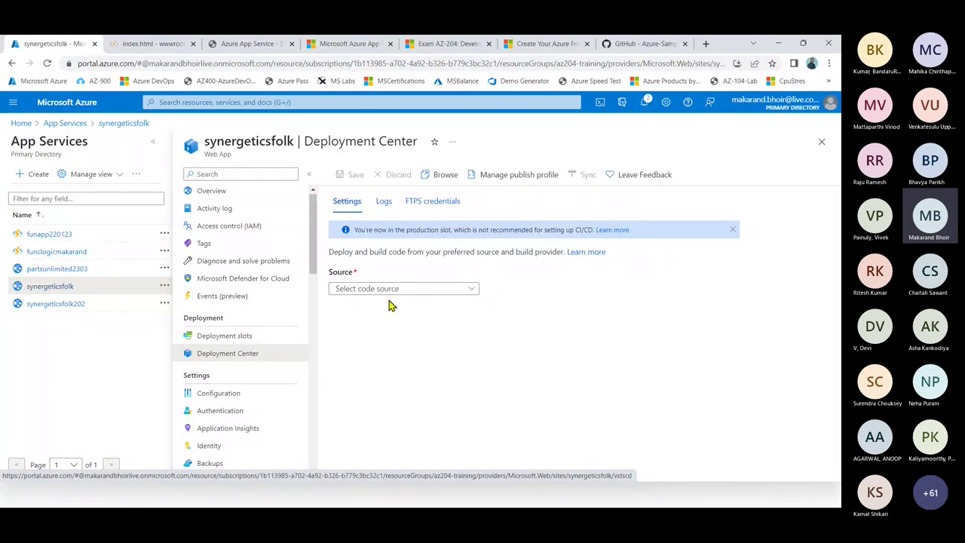
mouse_move(322, 258)
mouse_down()
mouse_move(416, 300)
mouse_move(501, 305)
mouse_move(497, 335)
mouse_up()
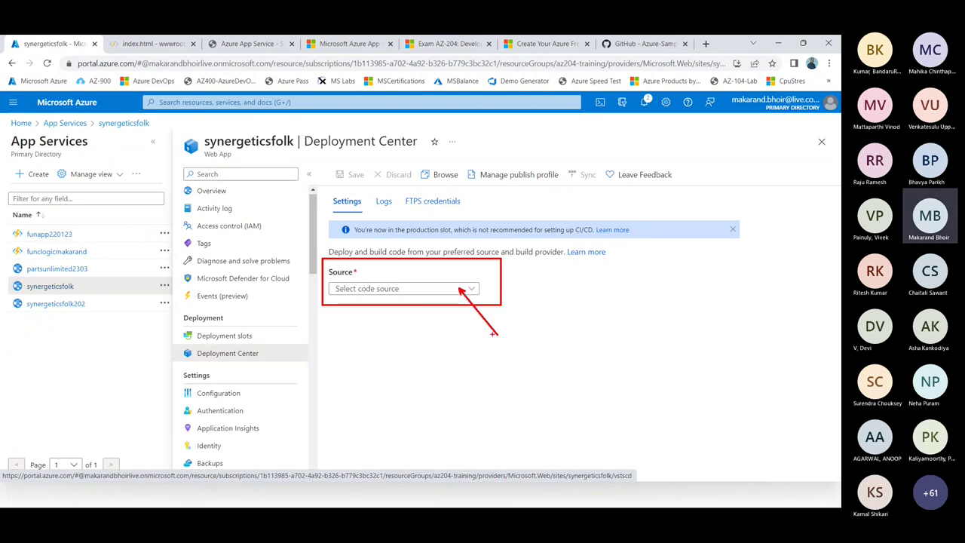
click(469, 293)
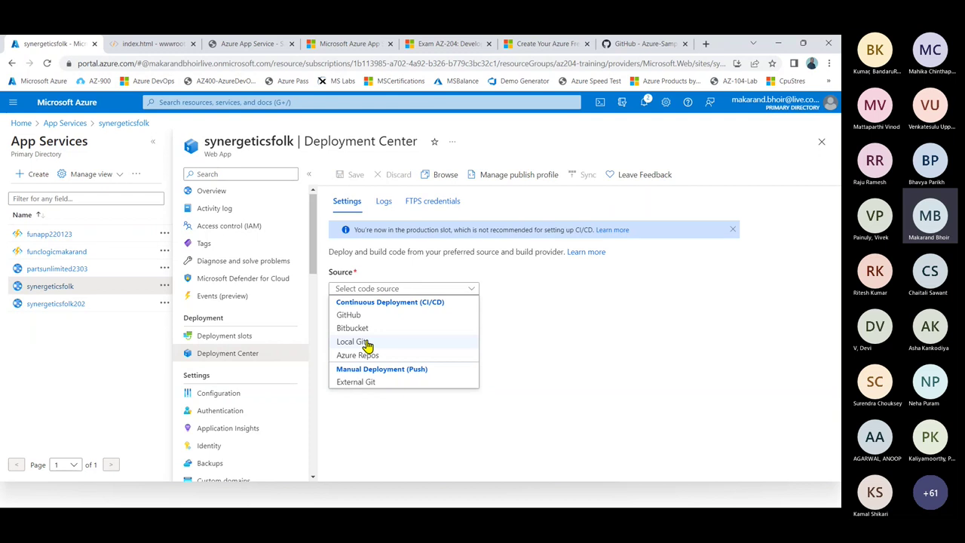
click(355, 342)
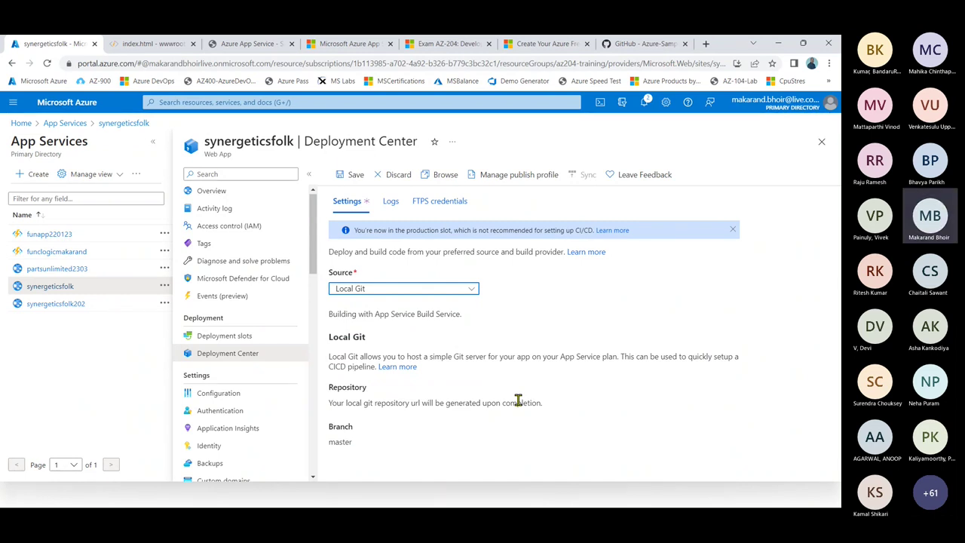
key(alt+Left)
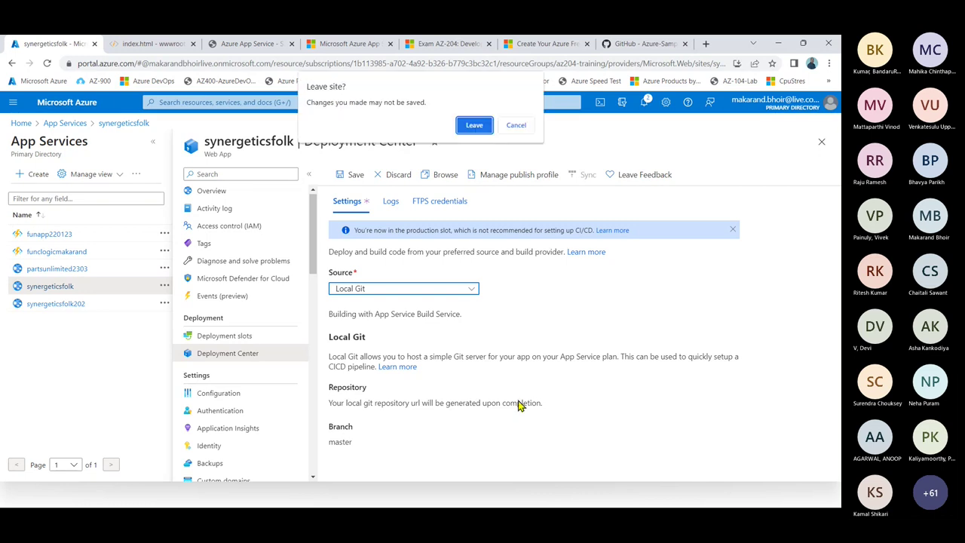
click(522, 128)
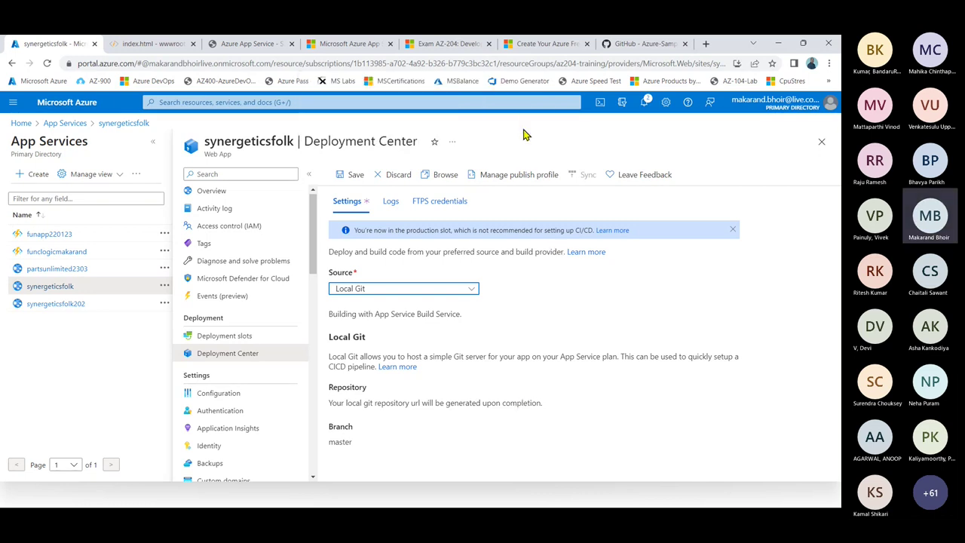
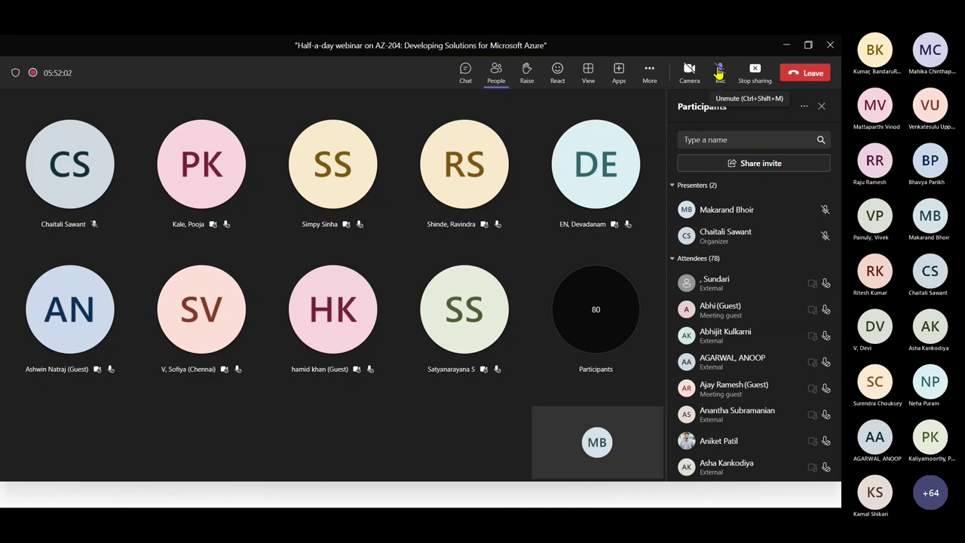
- Unmute the Teams microphone and minimize the meeting window to reveal the Azure portal
click(724, 74)
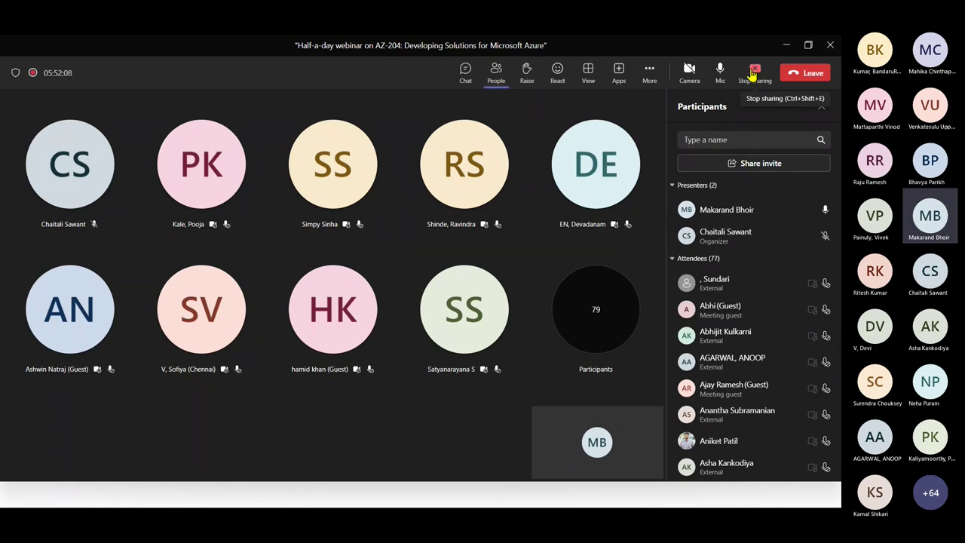
click(789, 48)
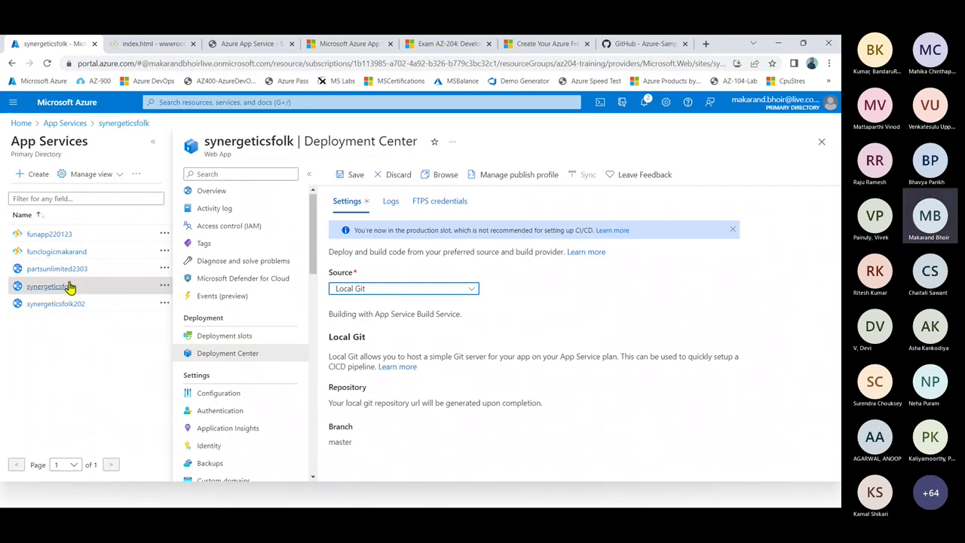
- Confirm Local Git as synergeticsfolk's deployment source in Deployment Center and save it
click(153, 142)
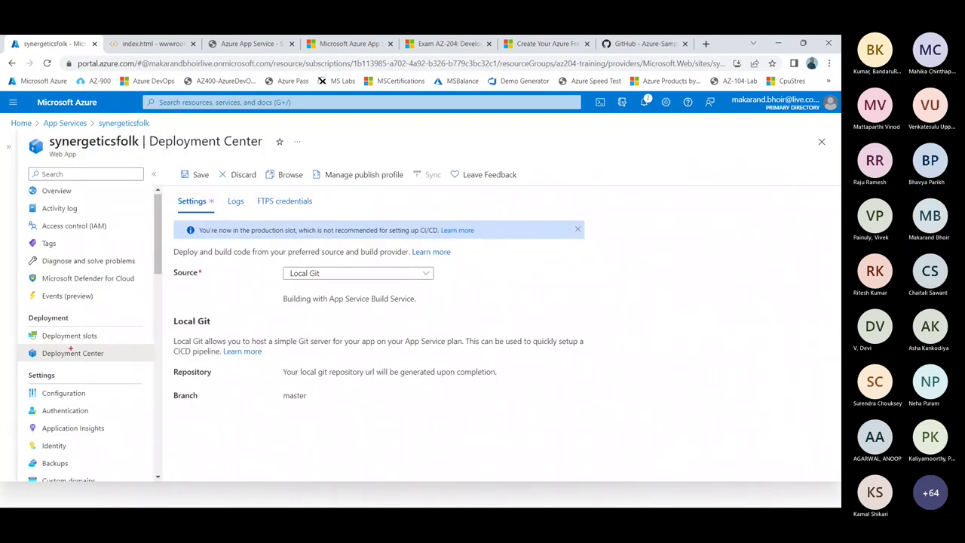
mouse_move(21, 342)
mouse_down()
mouse_move(92, 365)
mouse_move(149, 366)
mouse_move(147, 328)
mouse_up()
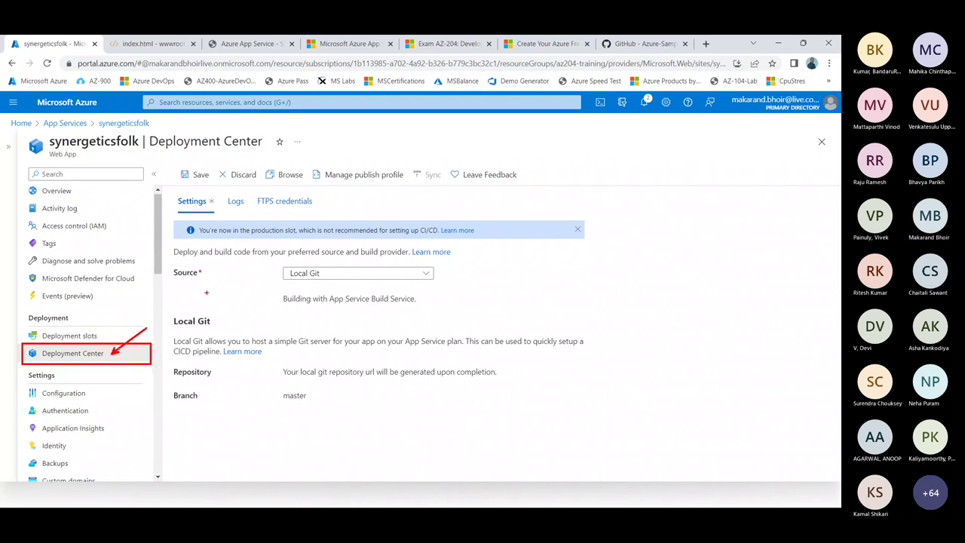
drag(171, 265, 462, 295)
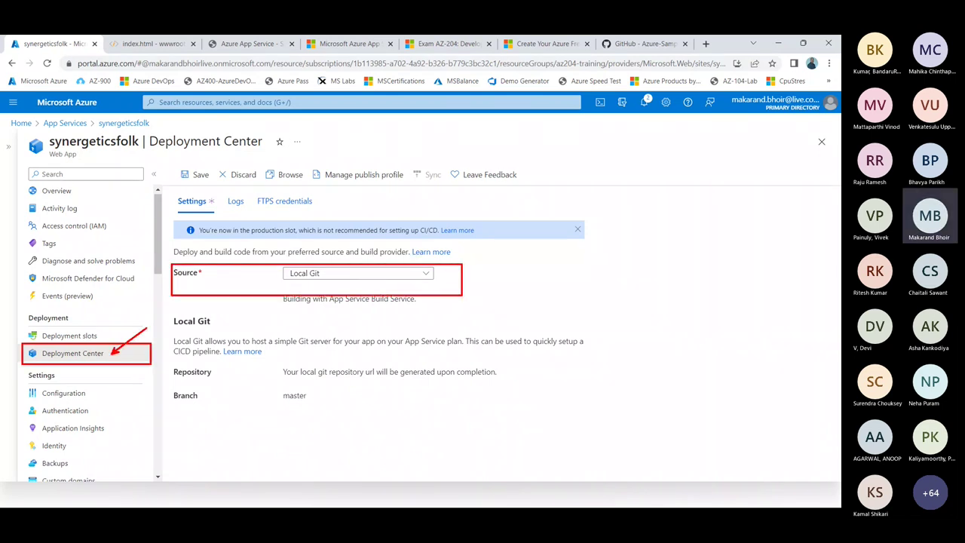
drag(337, 276, 371, 317)
key(Escape)
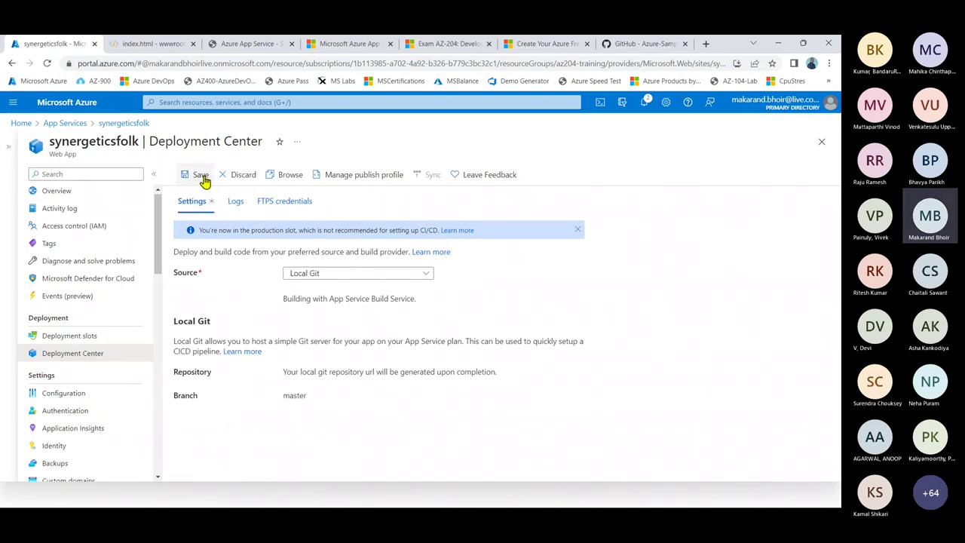
click(201, 177)
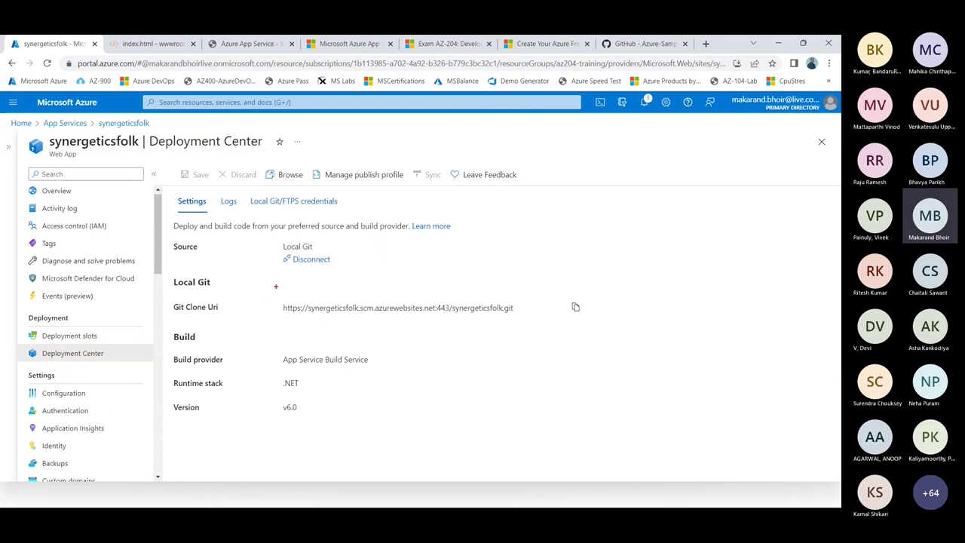
mouse_move(276, 286)
mouse_down()
mouse_move(289, 308)
mouse_move(611, 345)
mouse_move(650, 379)
mouse_up()
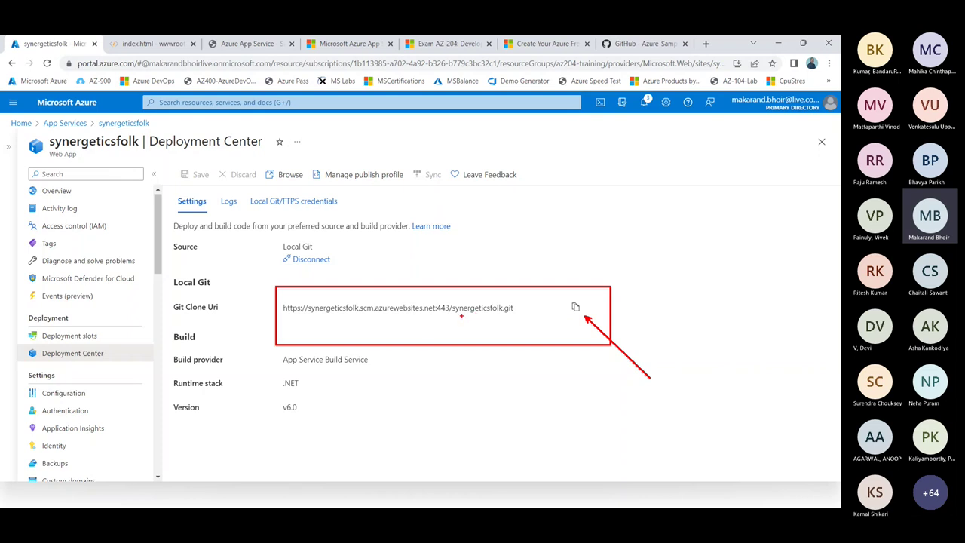
key(Escape)
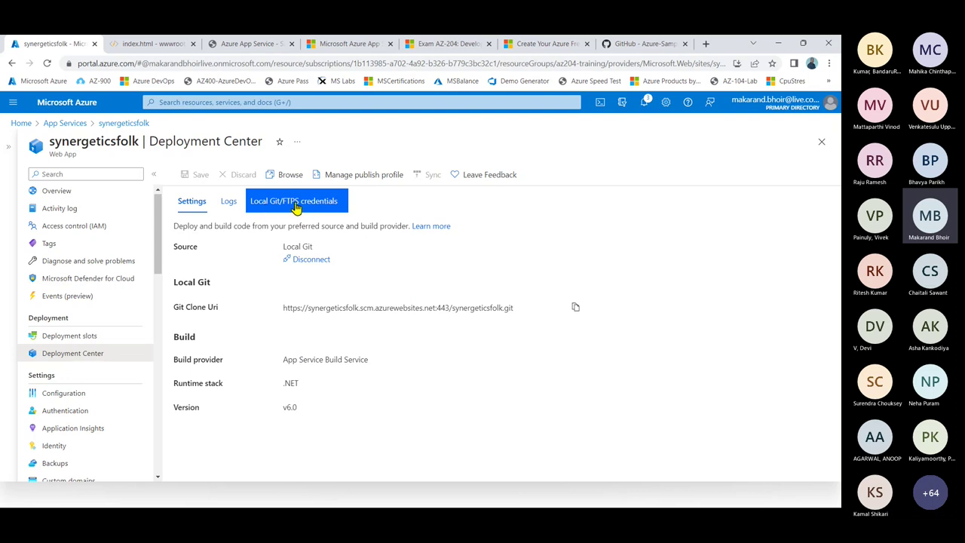
- Show the Local Git/FTPS credentials and scroll to the User scope section
click(297, 205)
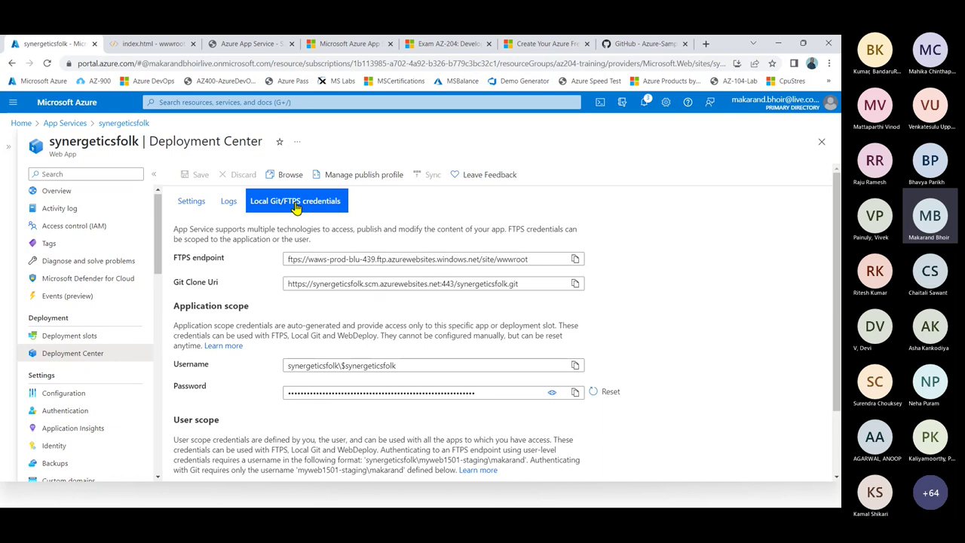
scroll(717, 356, down, 2)
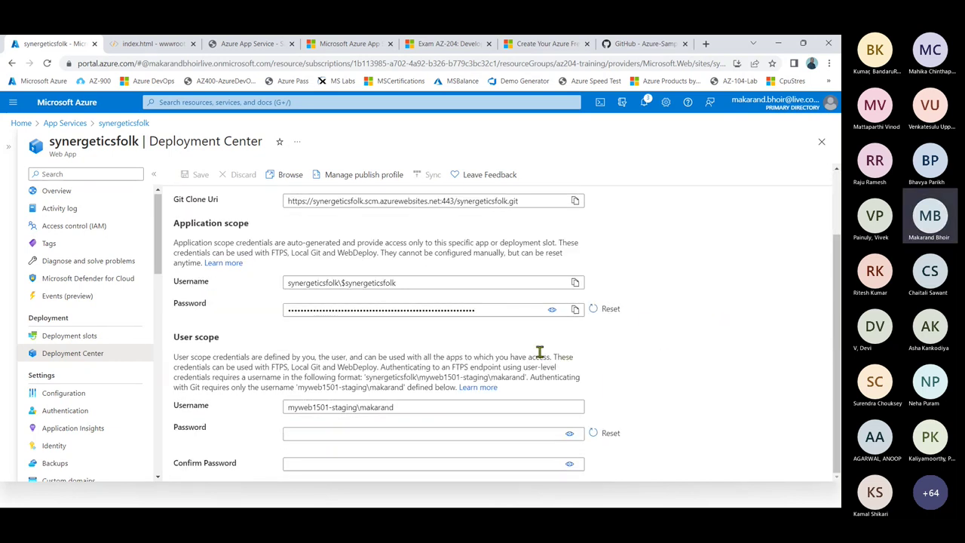
scroll(540, 352, up, 2)
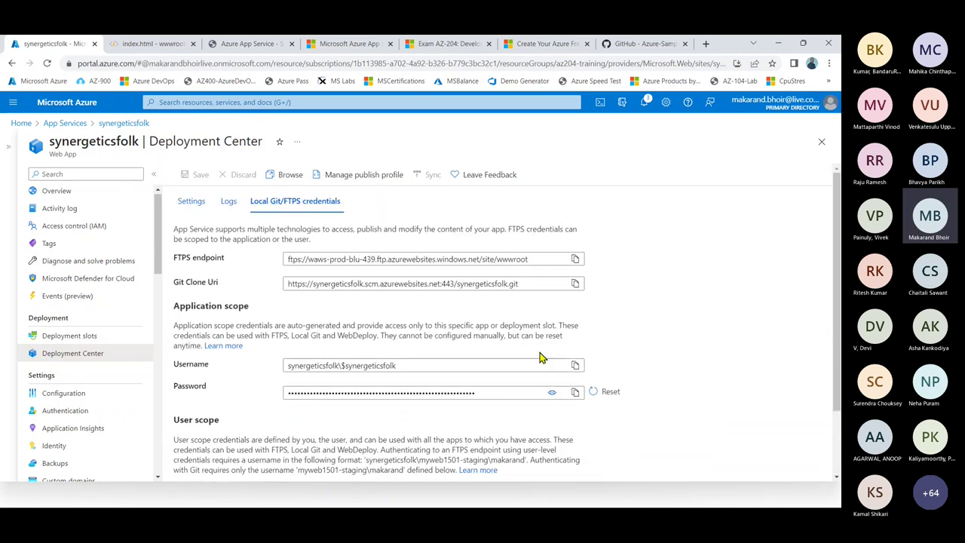
scroll(540, 355, down, 1)
scroll(540, 356, up, 1)
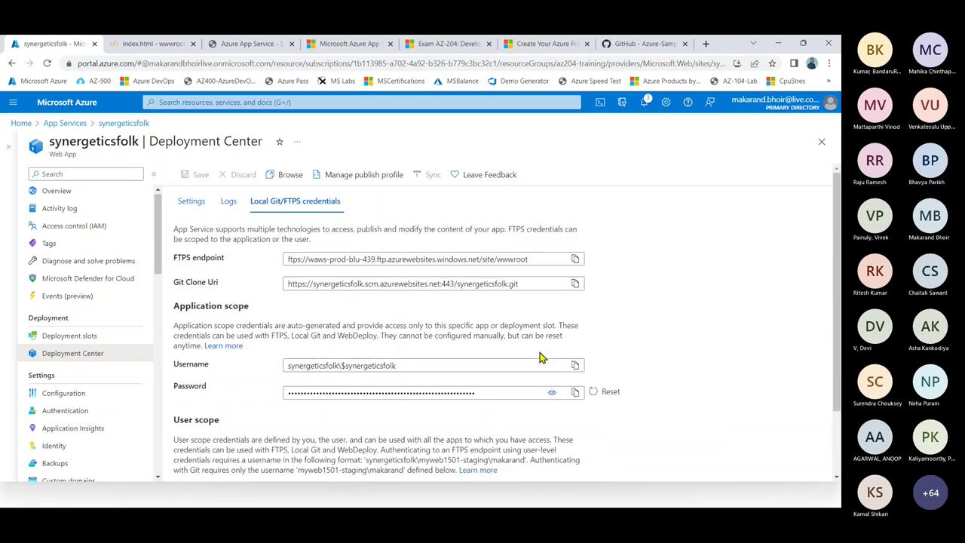
scroll(540, 353, down, 1)
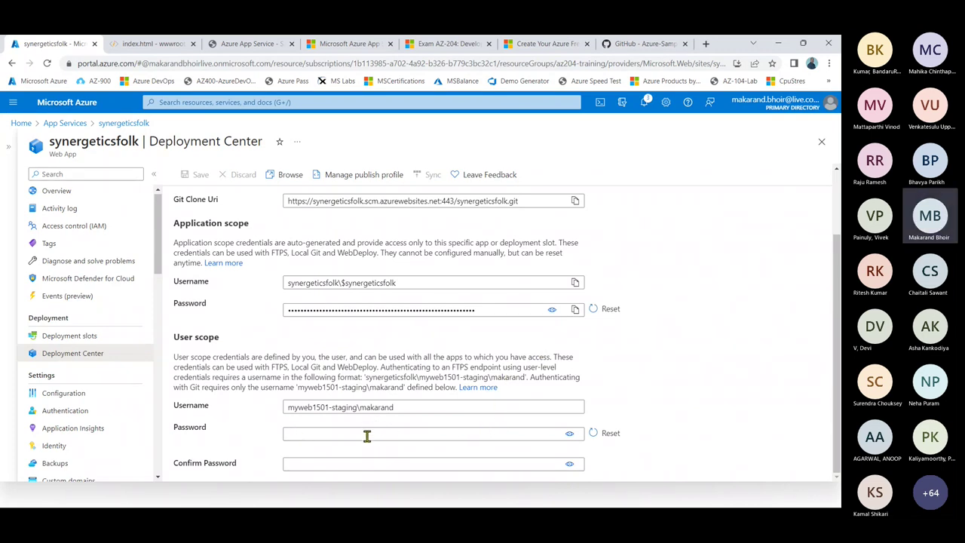
- Enter and confirm a user-scope deployment password, then save the publishing credentials
click(416, 435)
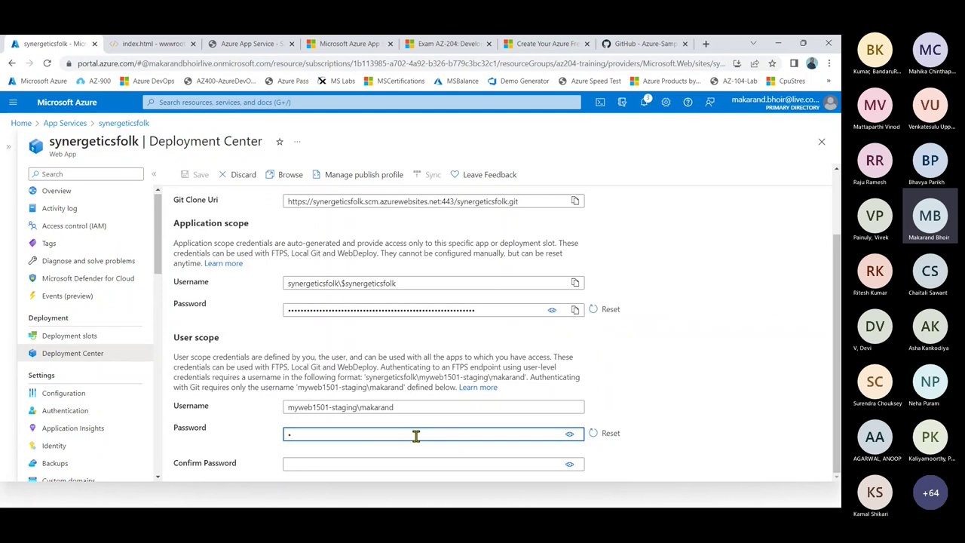
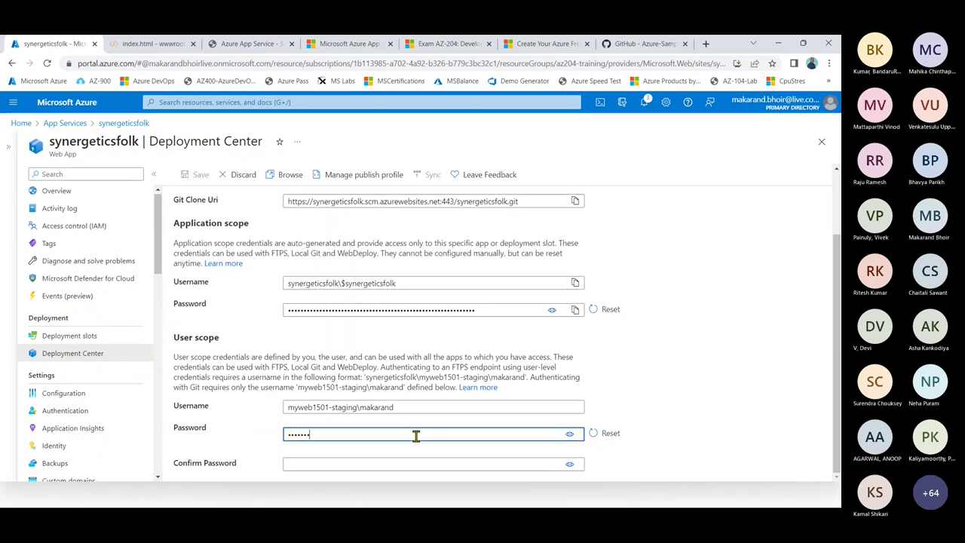
key(Tab)
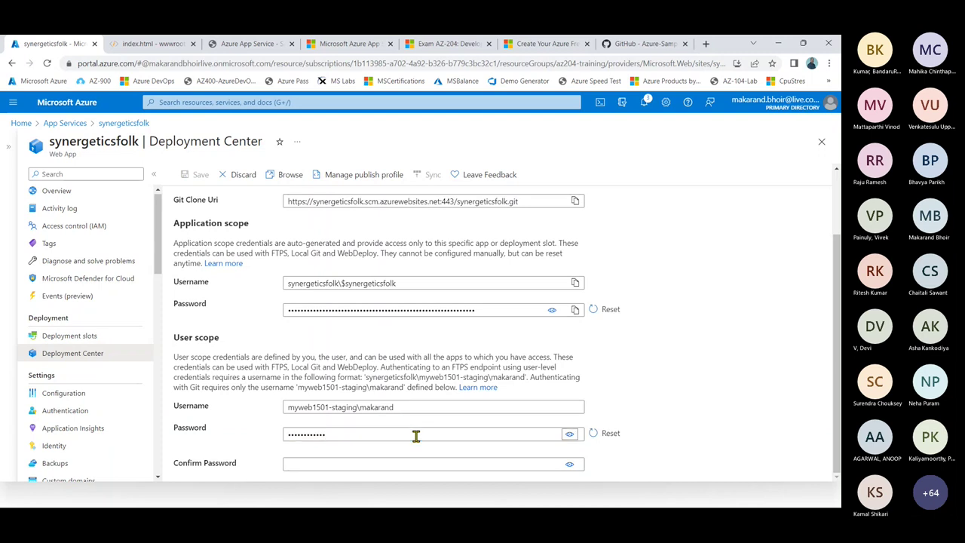
key(Tab)
key(Tab)
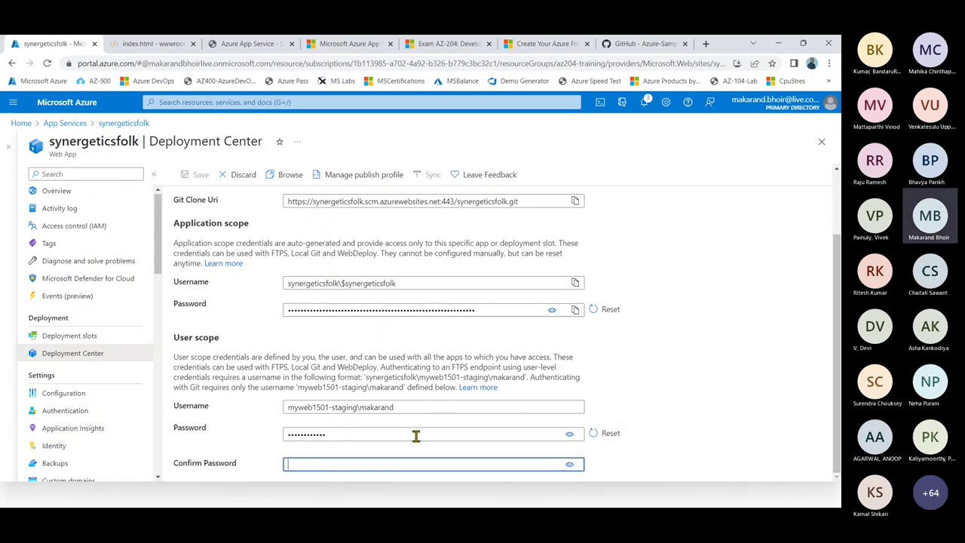
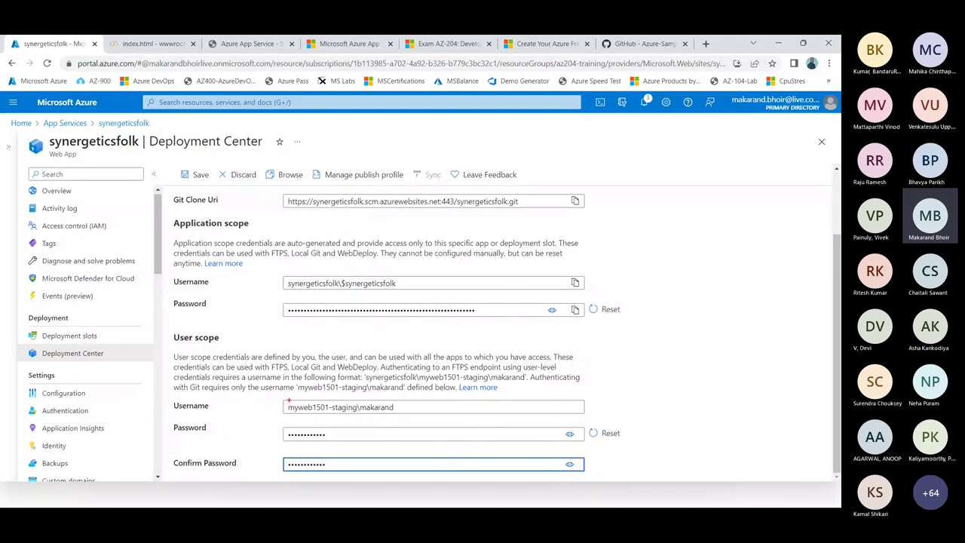
mouse_move(287, 397)
mouse_down()
mouse_move(346, 420)
mouse_move(411, 420)
mouse_up()
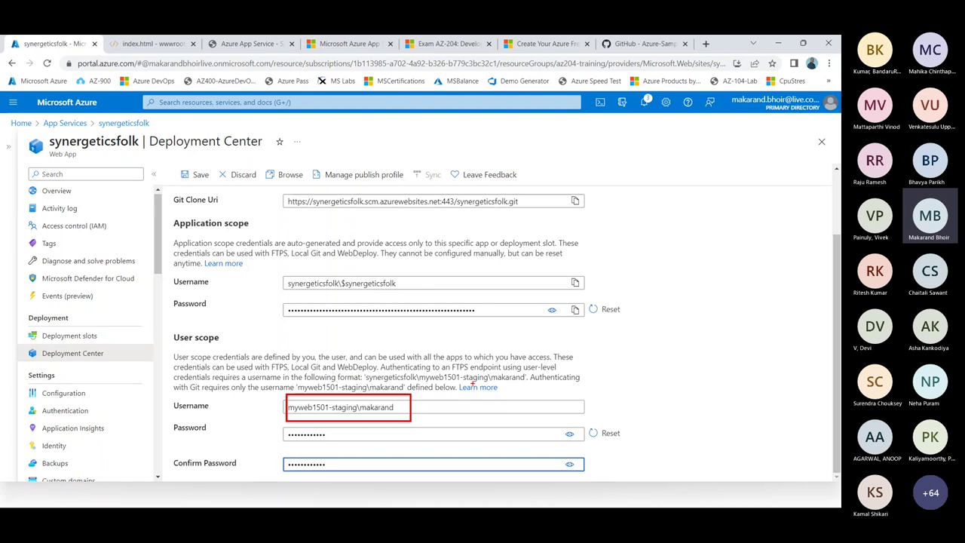
key(Escape)
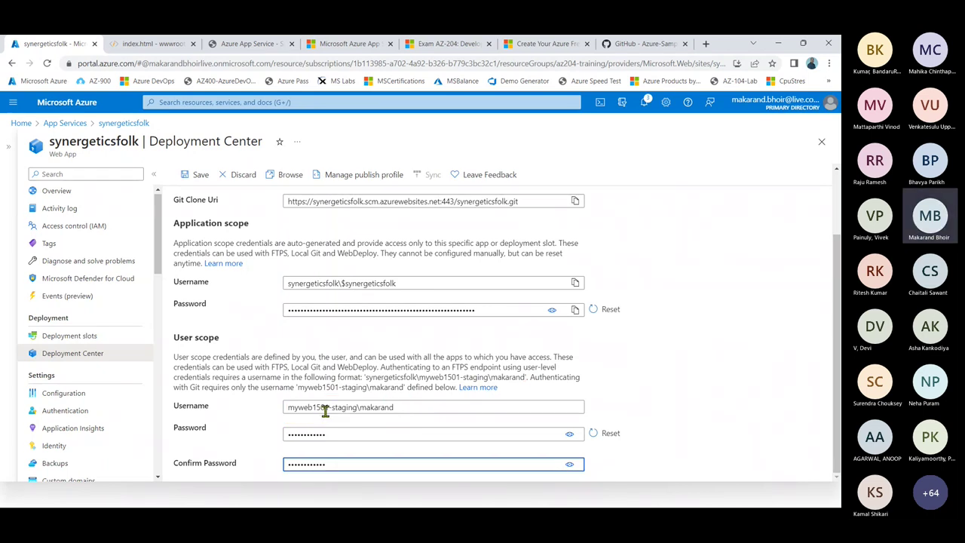
drag(319, 411, 292, 414)
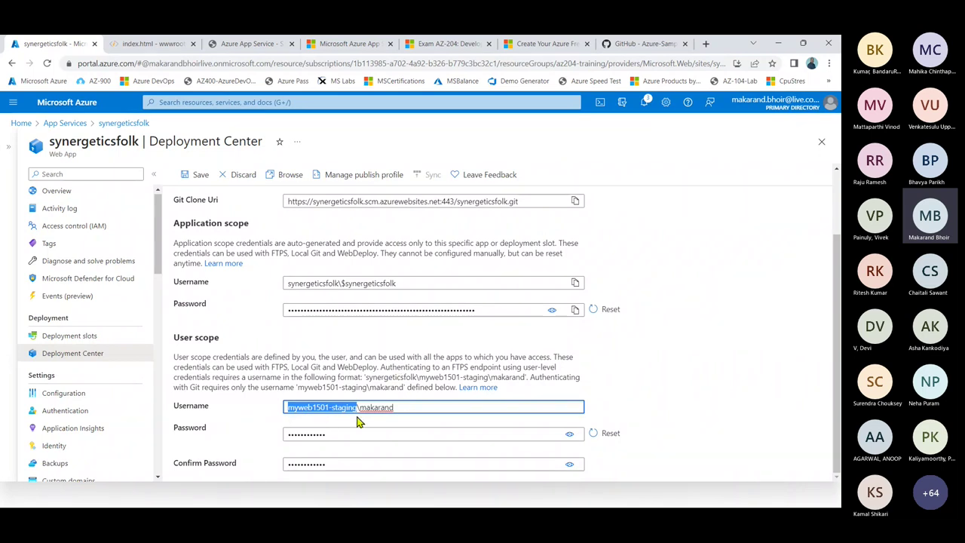
click(664, 410)
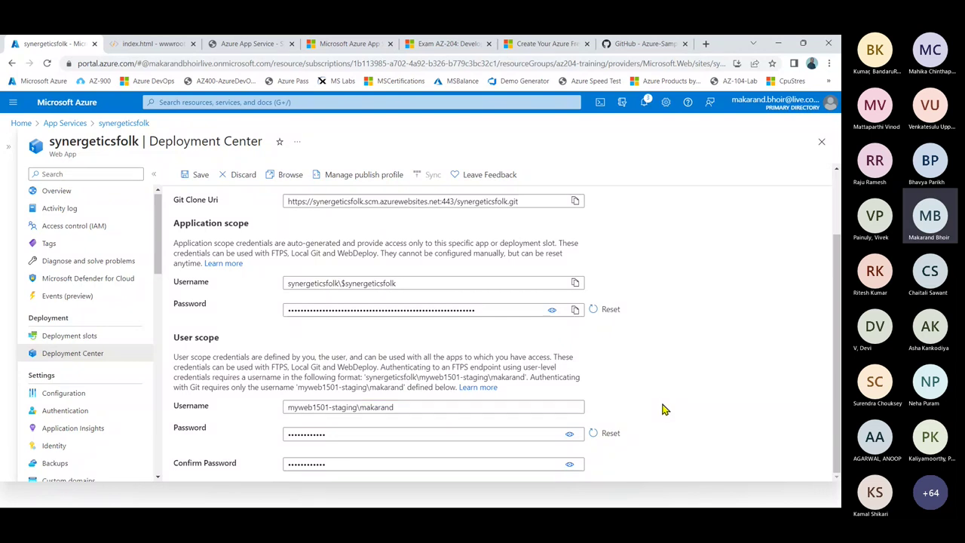
click(199, 177)
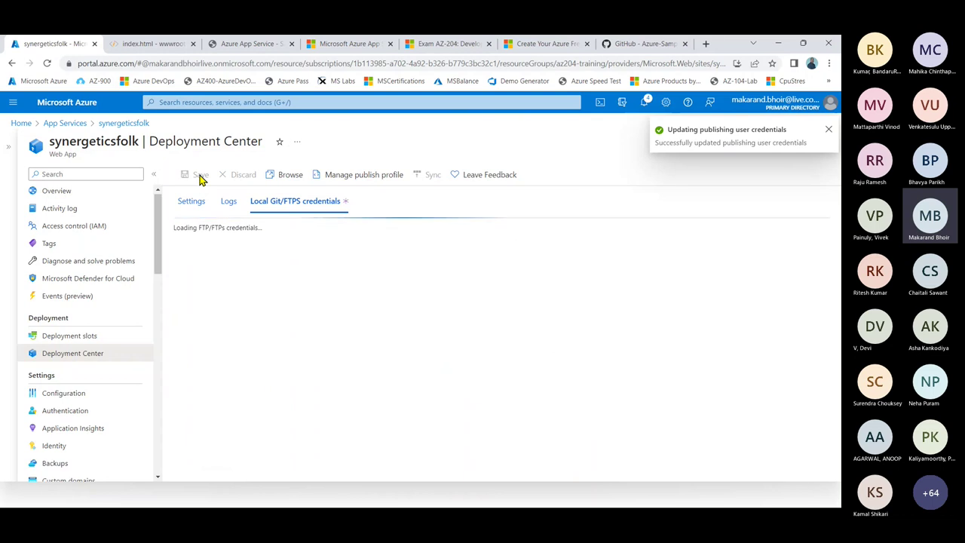
- Copy synergeticsfolk's Git Clone Uri from the Deployment Center settings
click(254, 211)
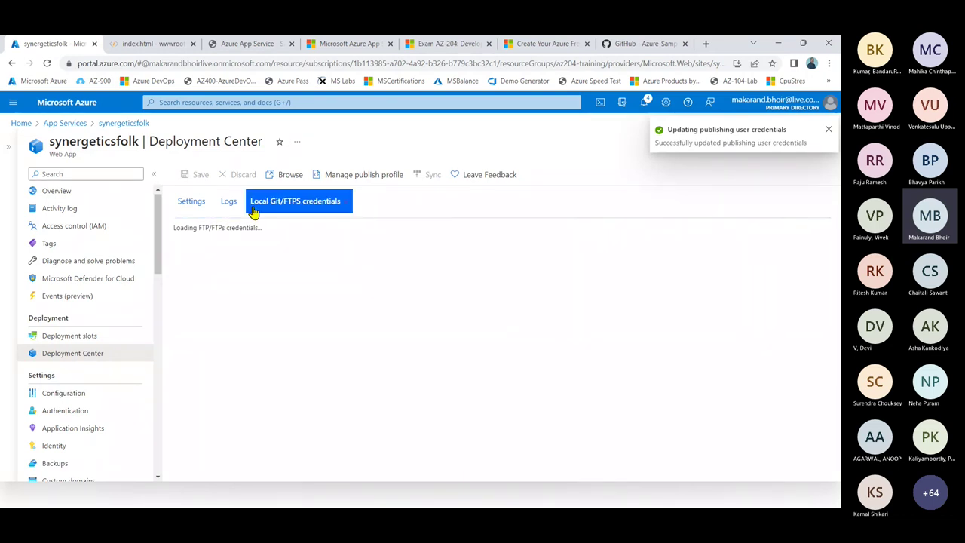
scroll(460, 370, down, 1)
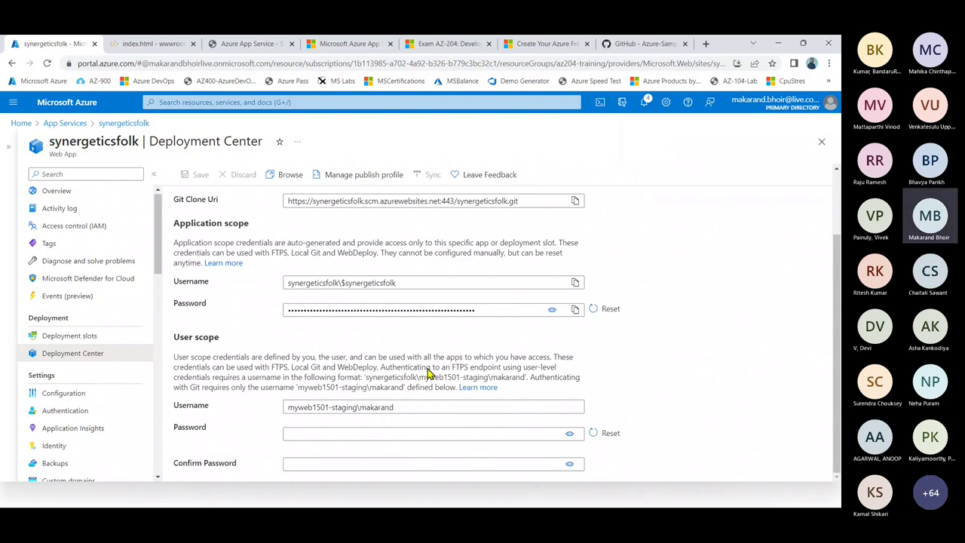
scroll(390, 312, up, 1)
click(203, 211)
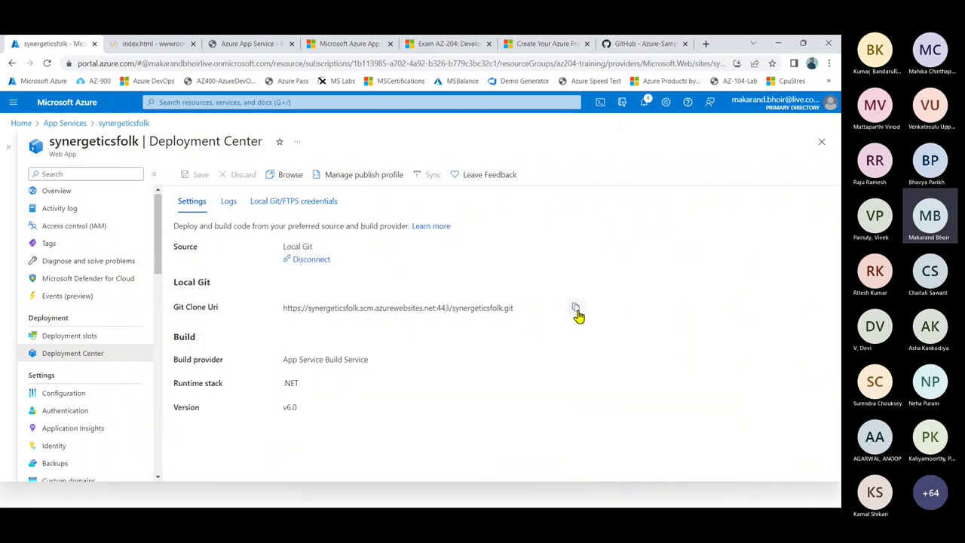
click(576, 310)
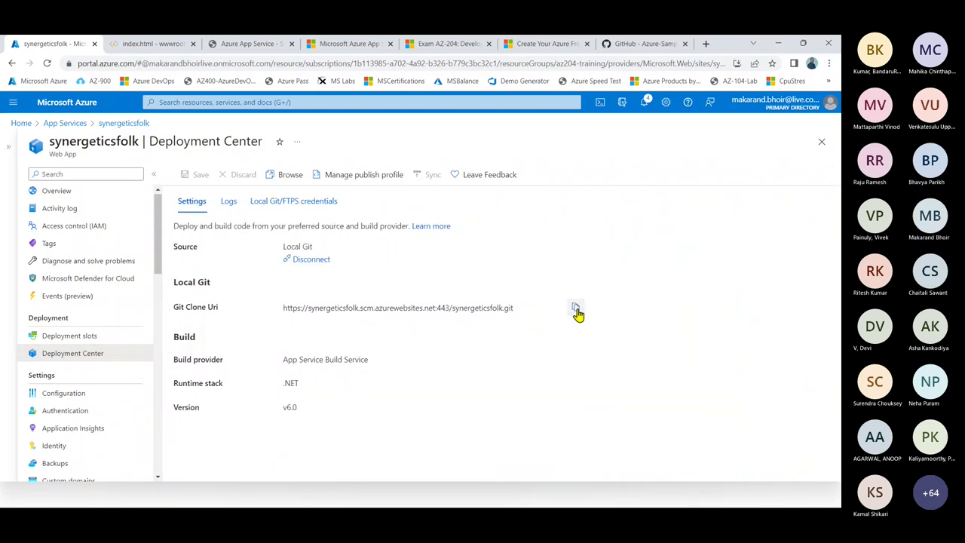
key(alt+Tab)
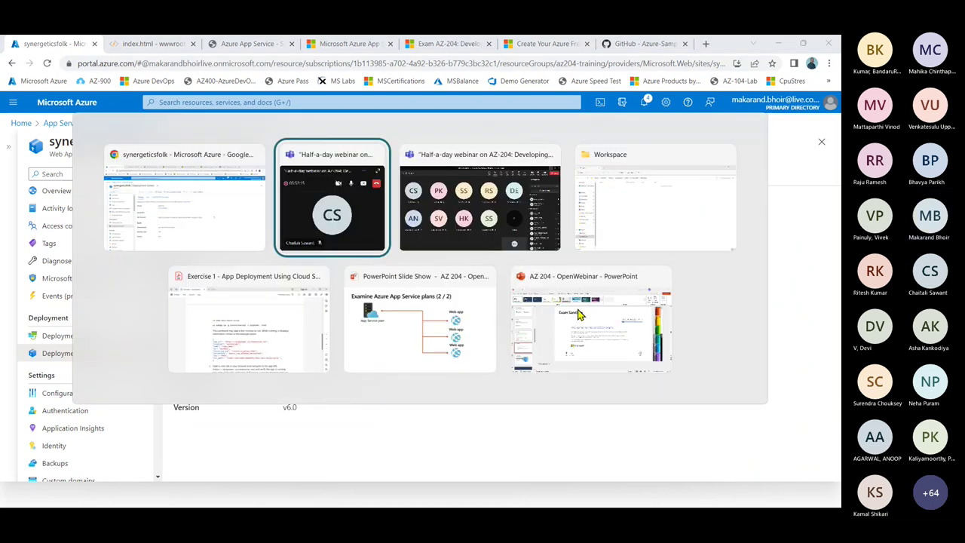
- Create a new folder named Lab2 inside Workspace and open it
key(alt+Tab)
key(alt+Tab)
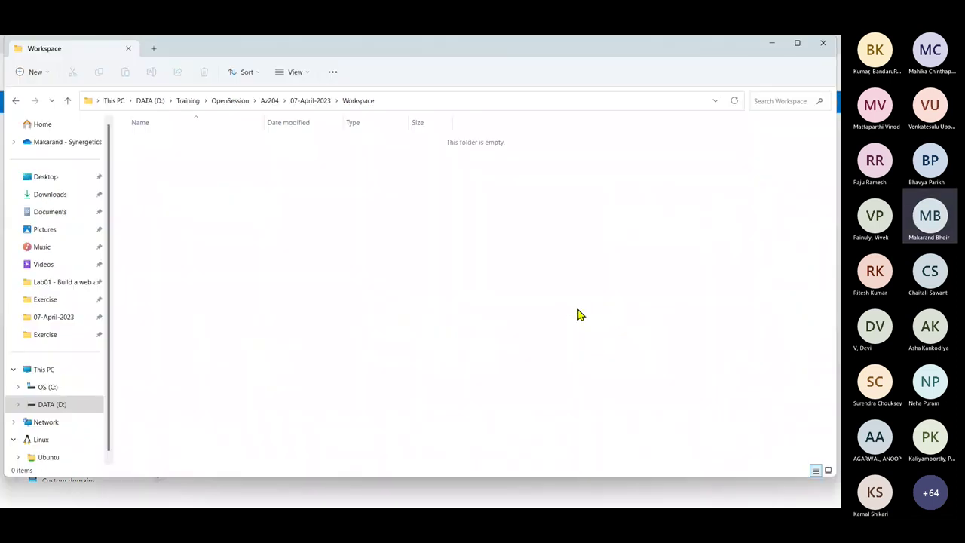
right_click(223, 183)
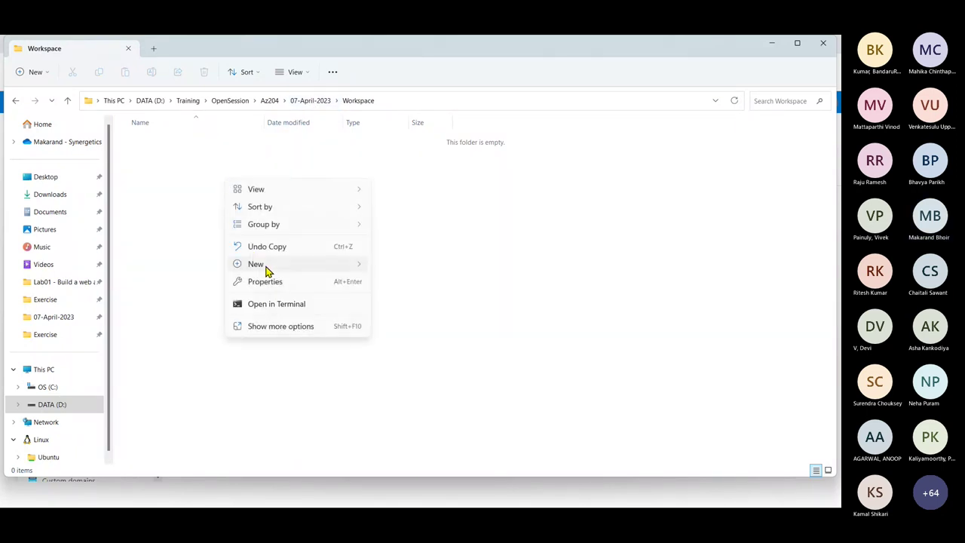
mouse_move(367, 269)
click(403, 269)
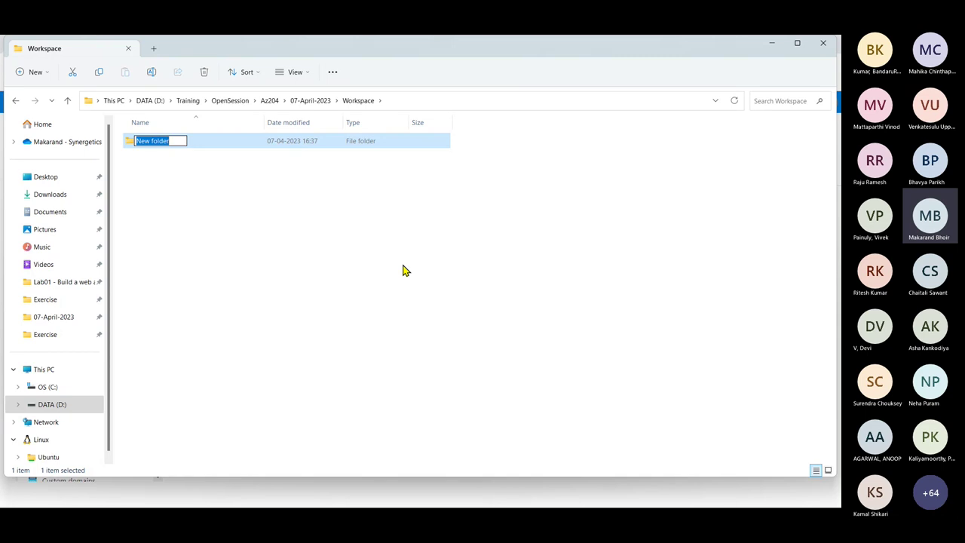
key(BackSpace)
text(Lab2)
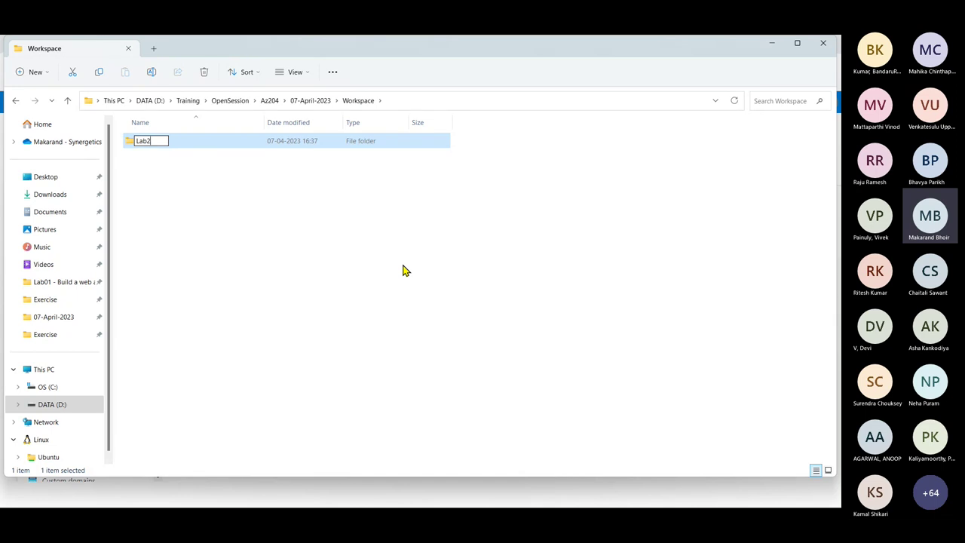
key(Return)
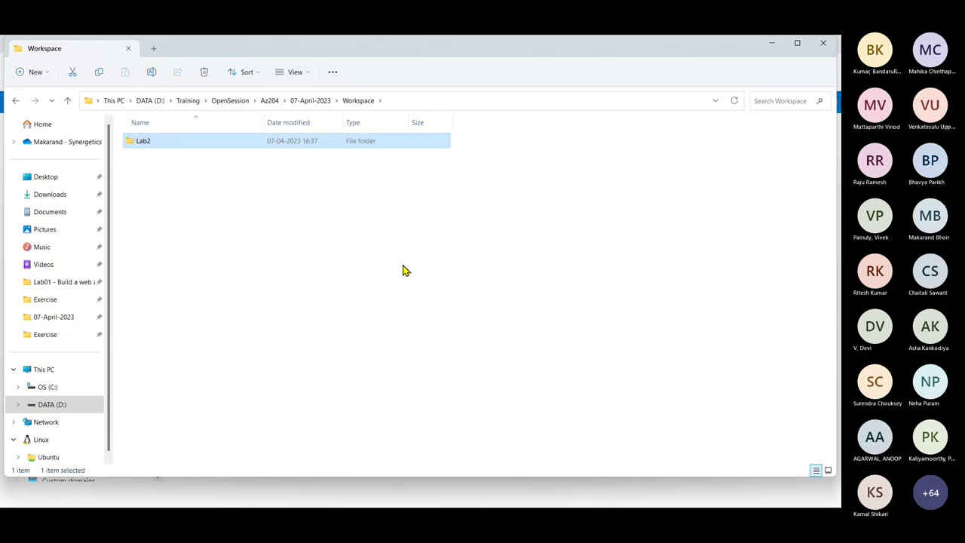
key(Return)
click(441, 97)
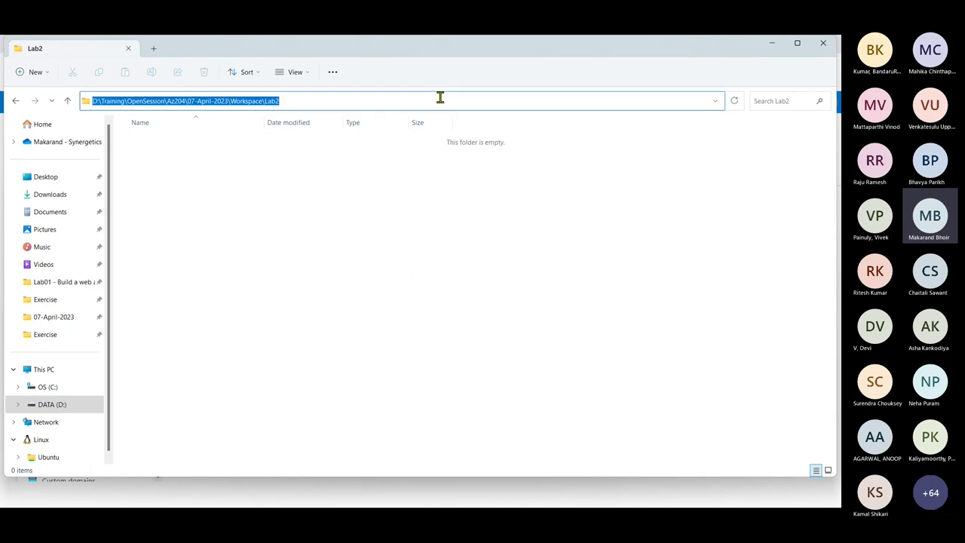
- Open Command Prompt in Lab2 and run git clone with the copied Git Clone Uri
text(cmd)
key(Return)
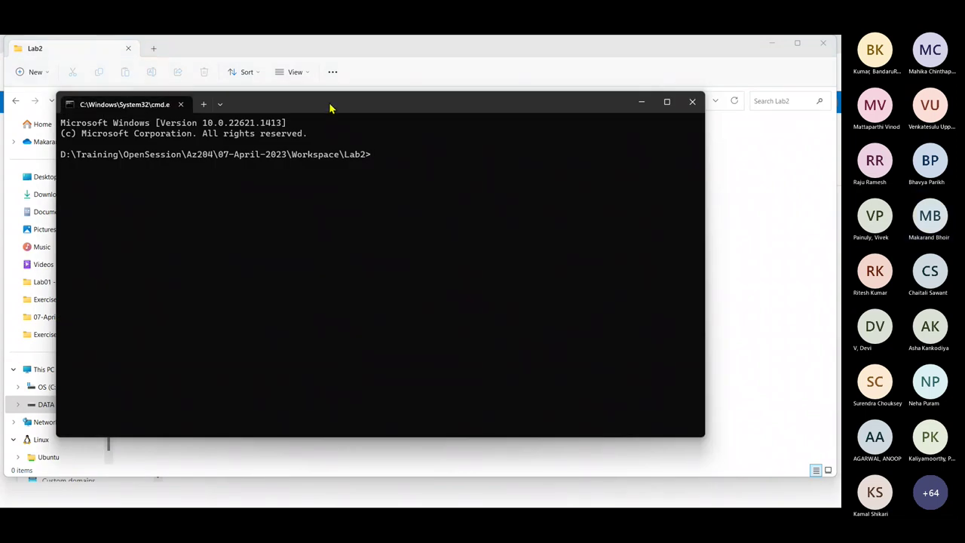
drag(330, 108, 386, 200)
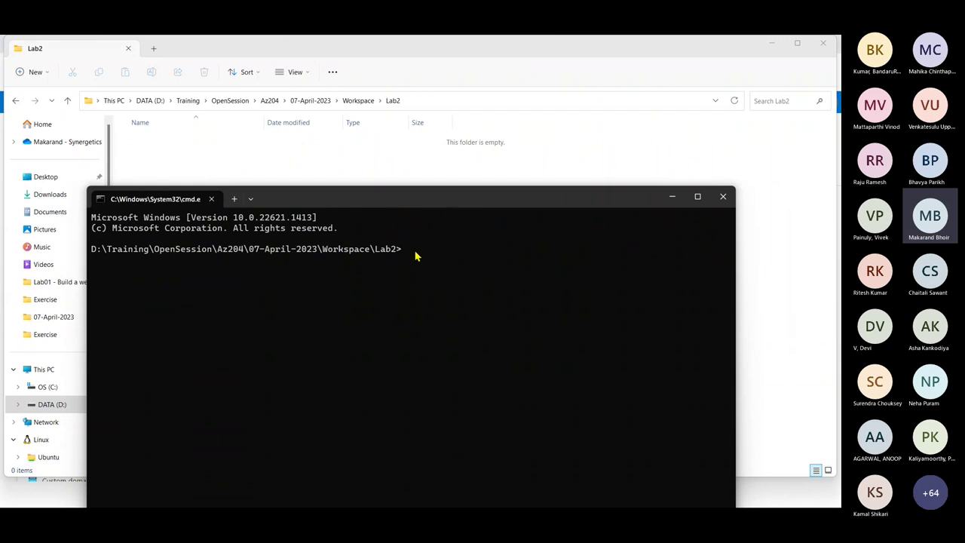
text(git clone)
key(ctrl+v)
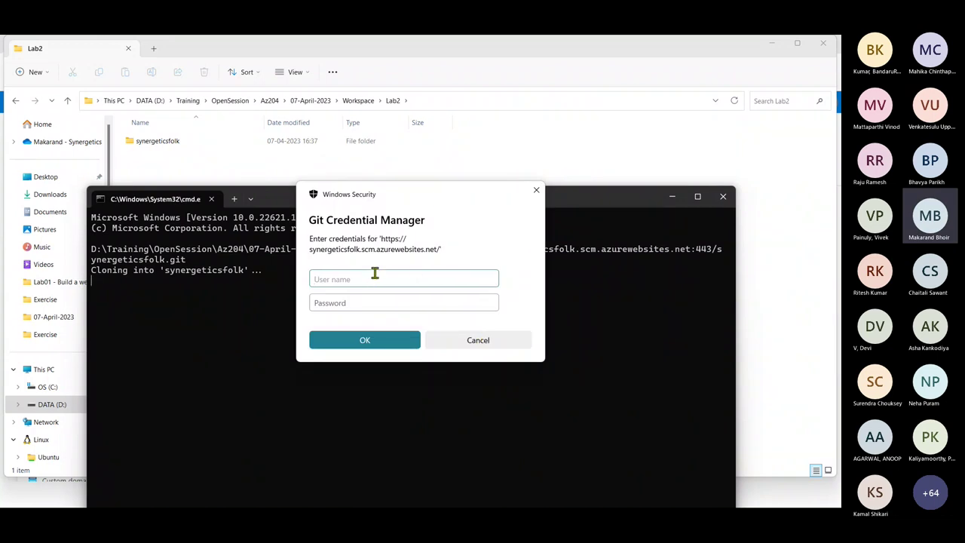
- Supply the user-scope Git username and deployment password to Git Credential Manager
key(alt+Tab)
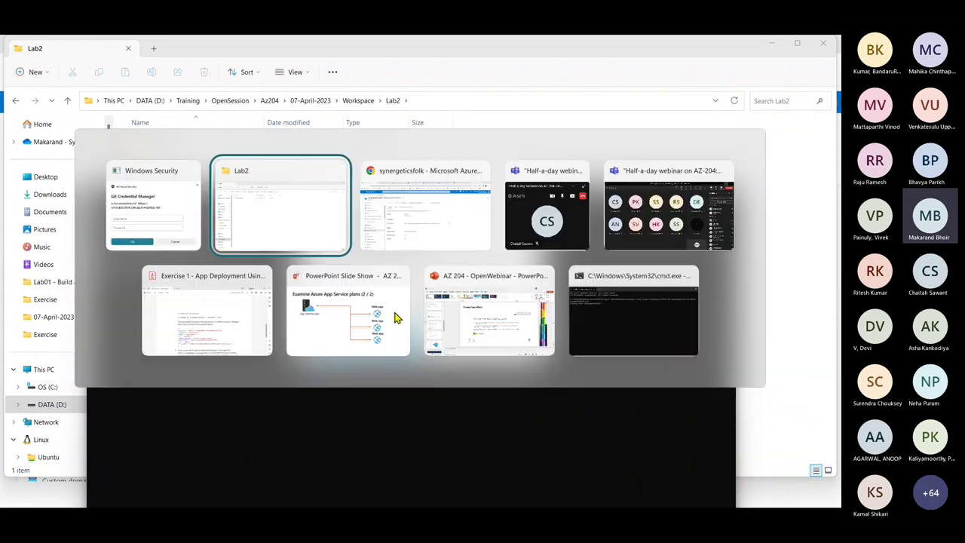
key(alt+Tab)
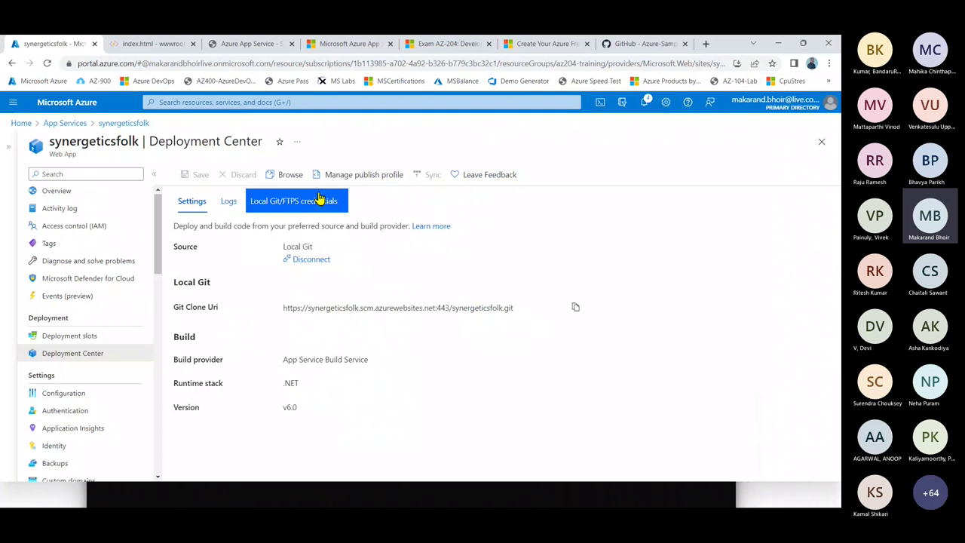
click(258, 199)
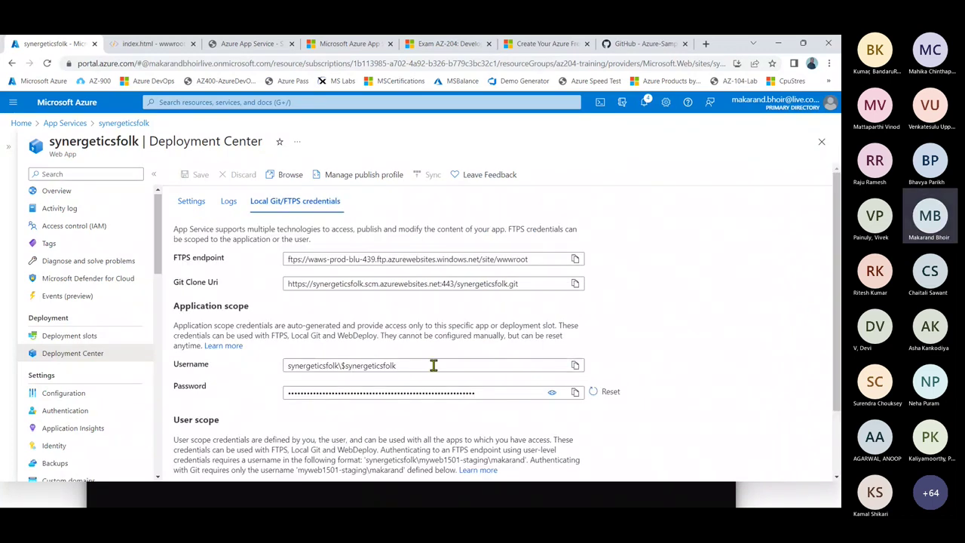
scroll(452, 365, down, 2)
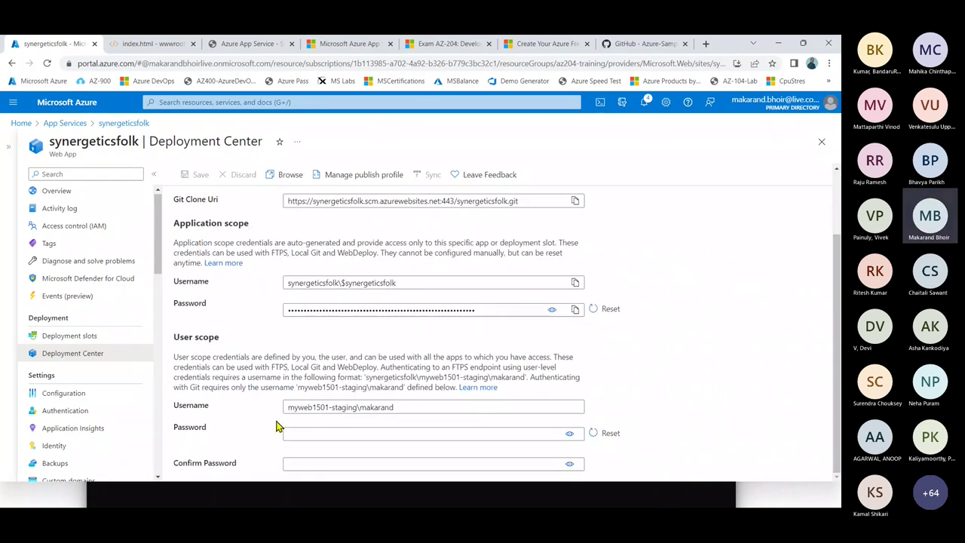
drag(511, 408, 276, 415)
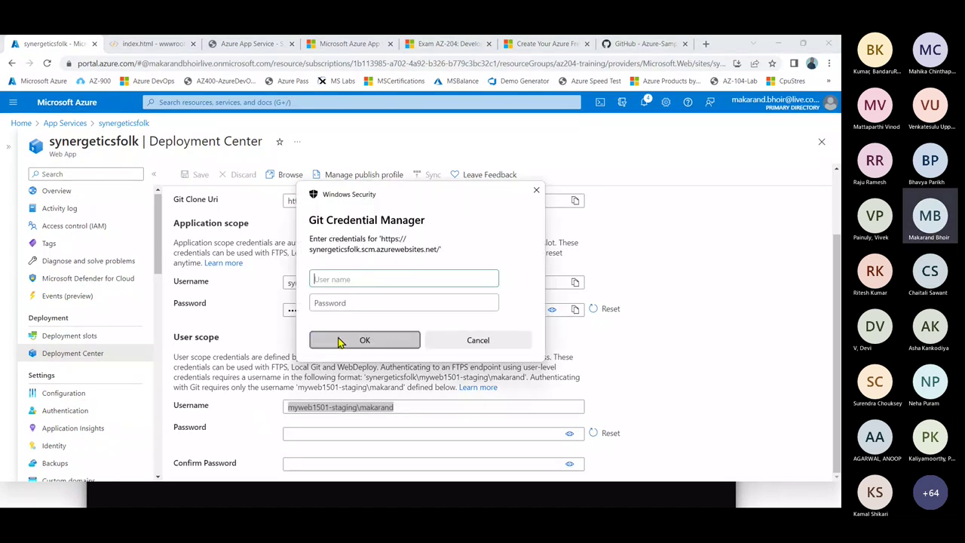
key(ctrl+v)
click(375, 302)
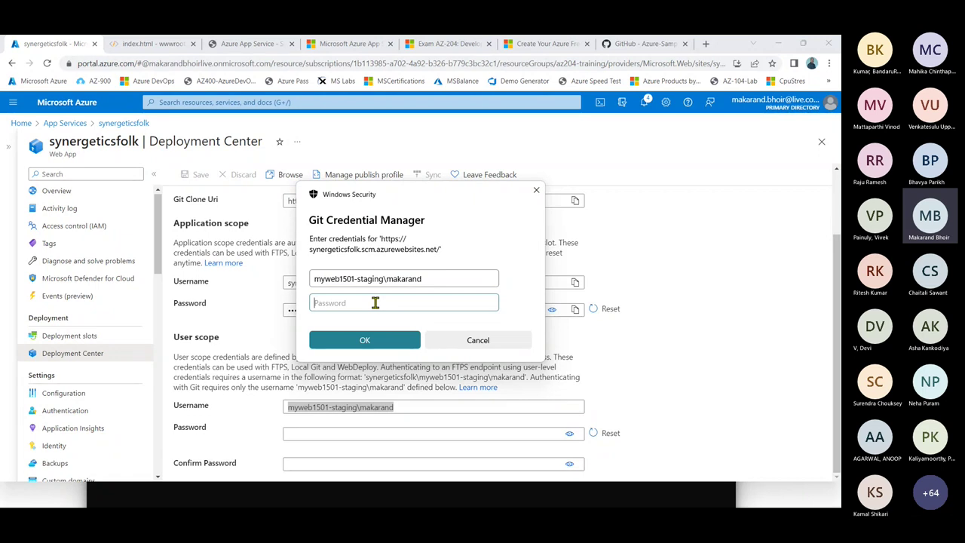
text(p•••••)
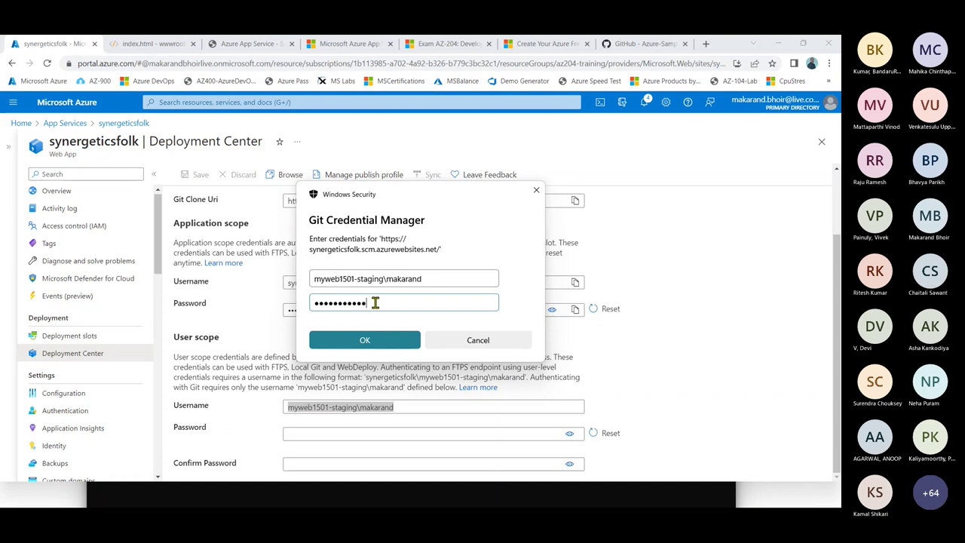
click(384, 340)
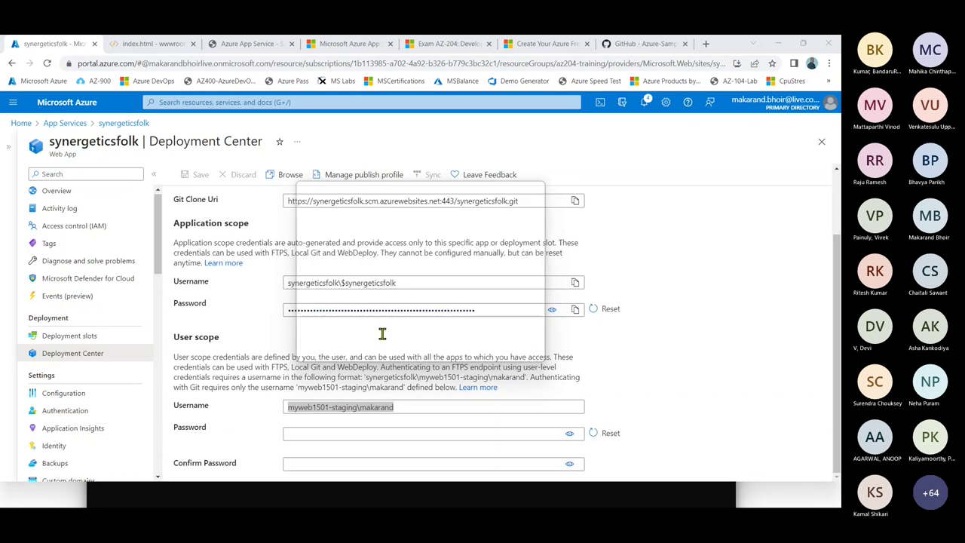
key(alt+Tab)
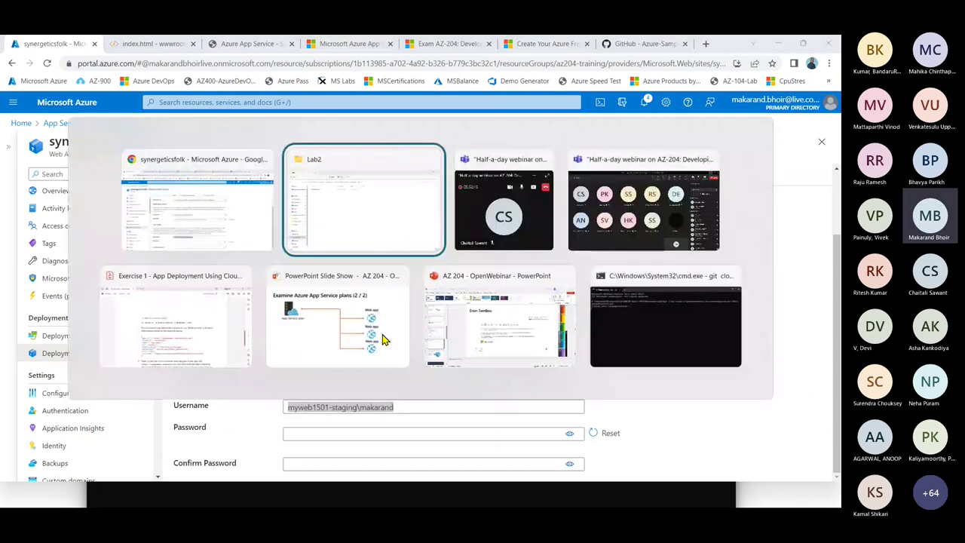
- Review the empty-repository clone output and open the cloned synergeticsfolk folder
key(alt+Tab)
key(alt+Tab)
key(alt+Tab)
key(alt+Tab)
key(alt+Tab)
key(alt+Tab)
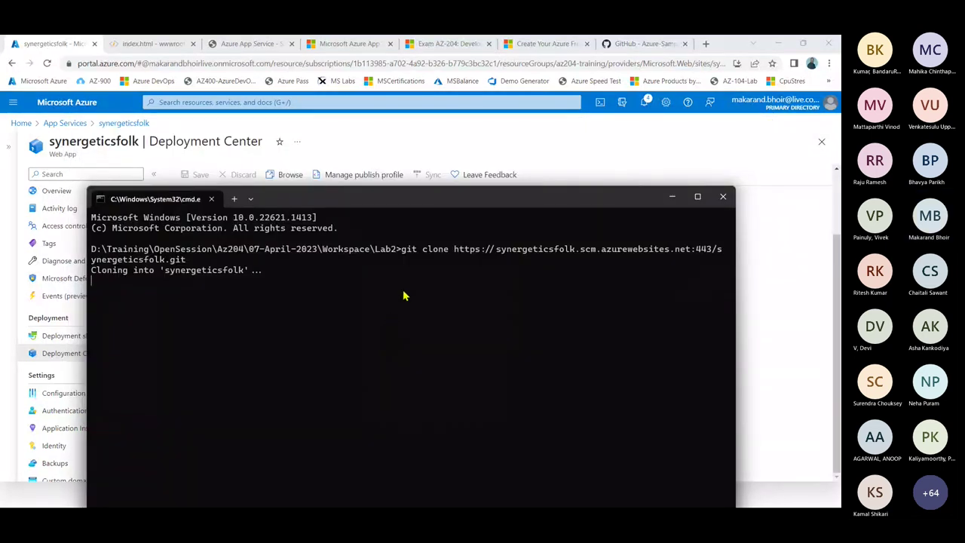
drag(412, 205, 391, 198)
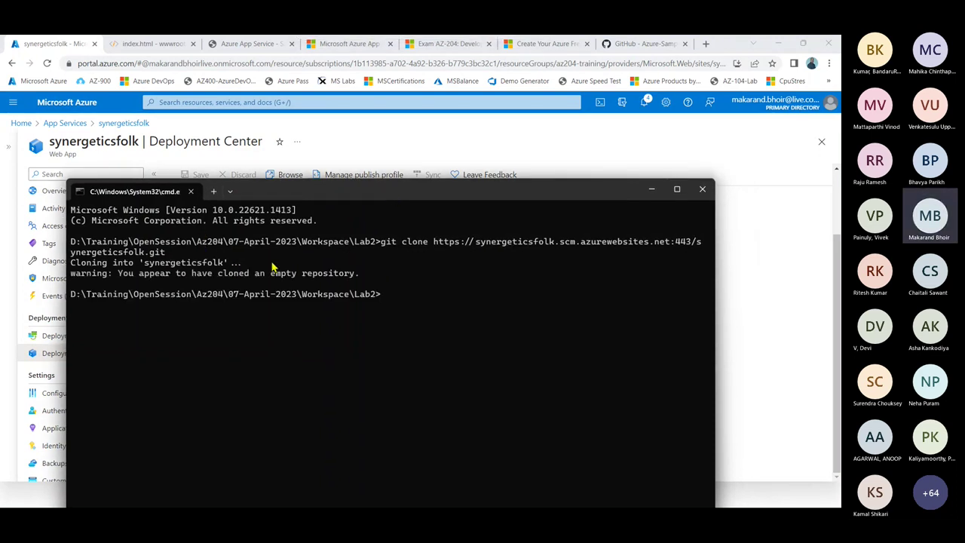
key(alt+Tab)
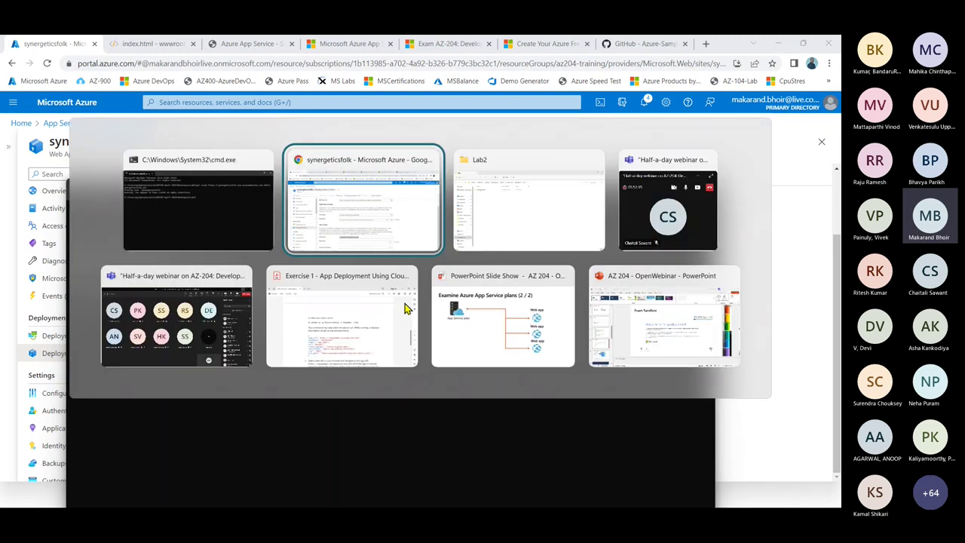
key(alt+Tab)
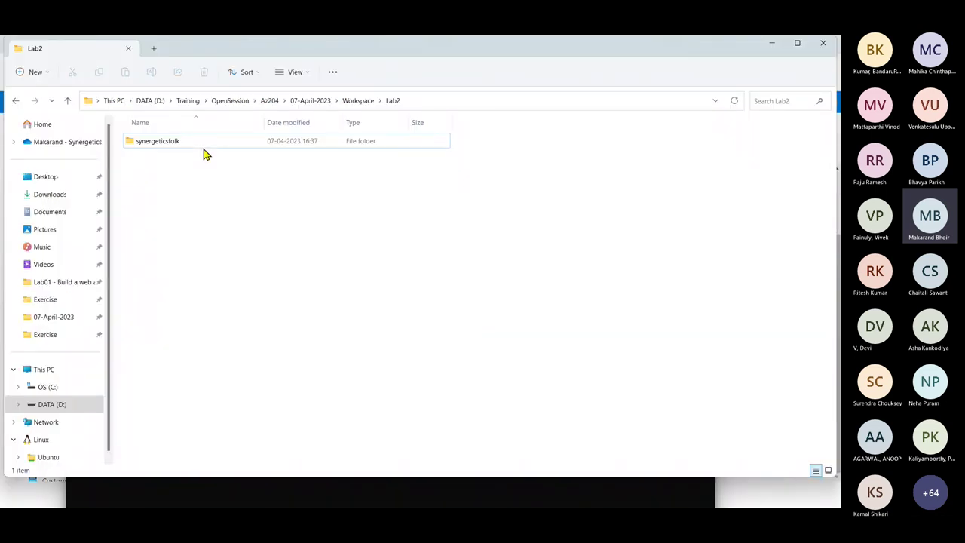
click(184, 147)
key(alt+Tab)
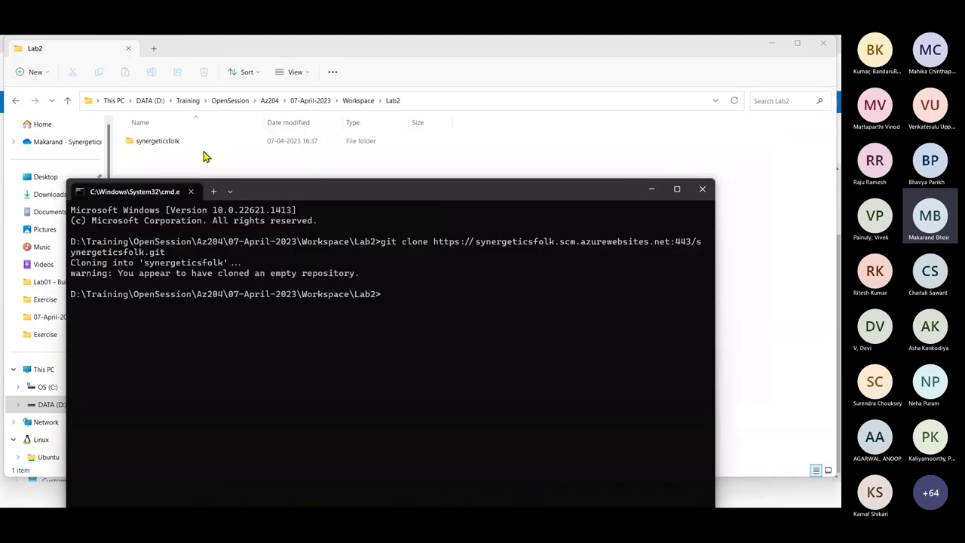
drag(301, 194, 420, 207)
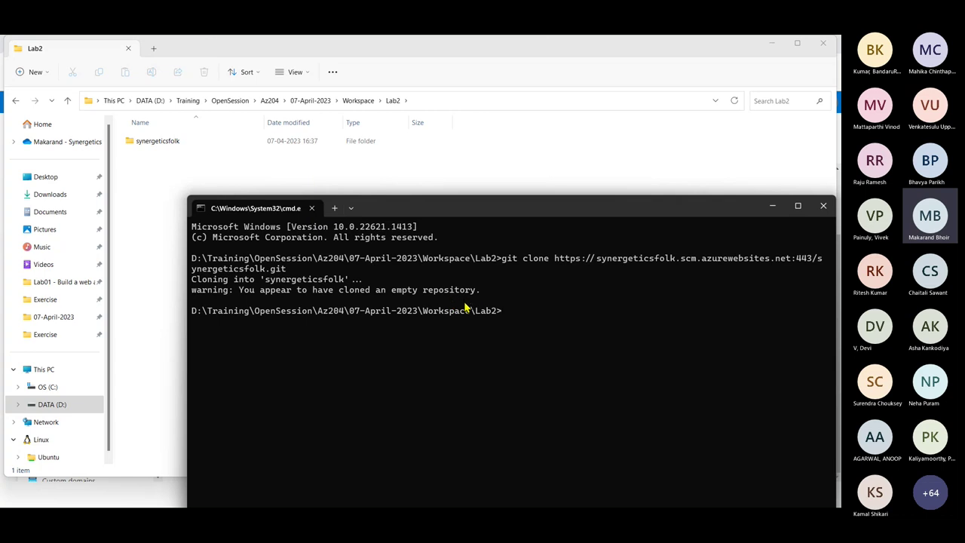
double_click(160, 144)
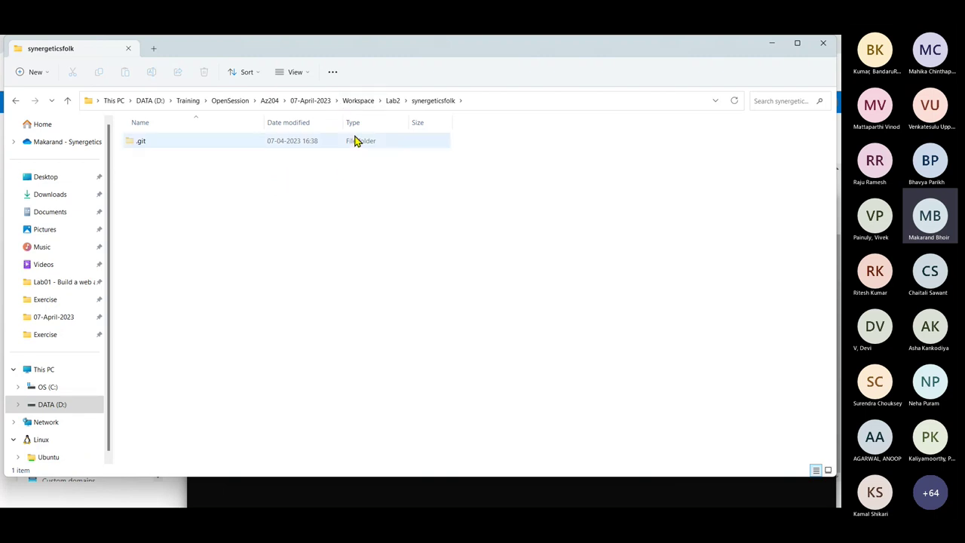
- Copy all html-docs-hello-world files from Exercise > htmlapp into Workspace > Lab2 > synergeticsfolk
click(317, 105)
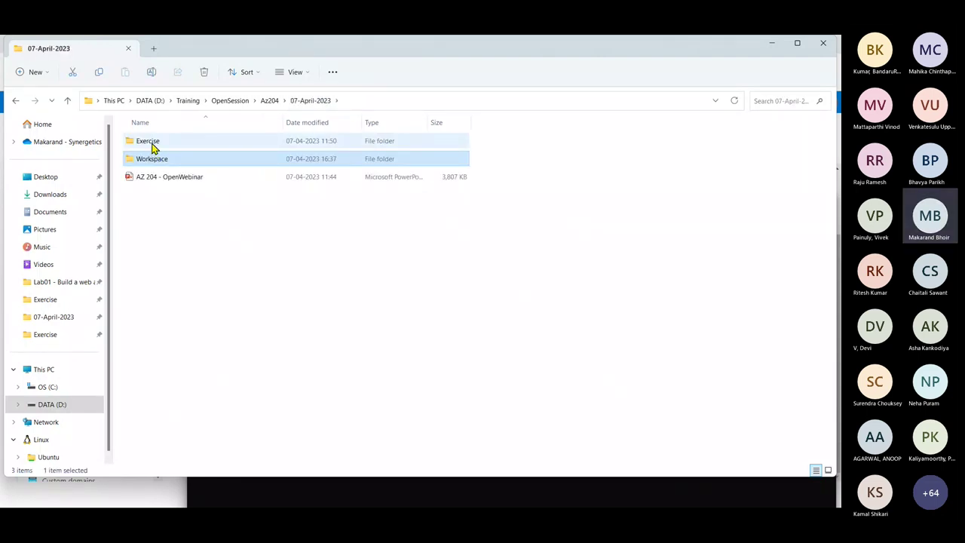
double_click(151, 144)
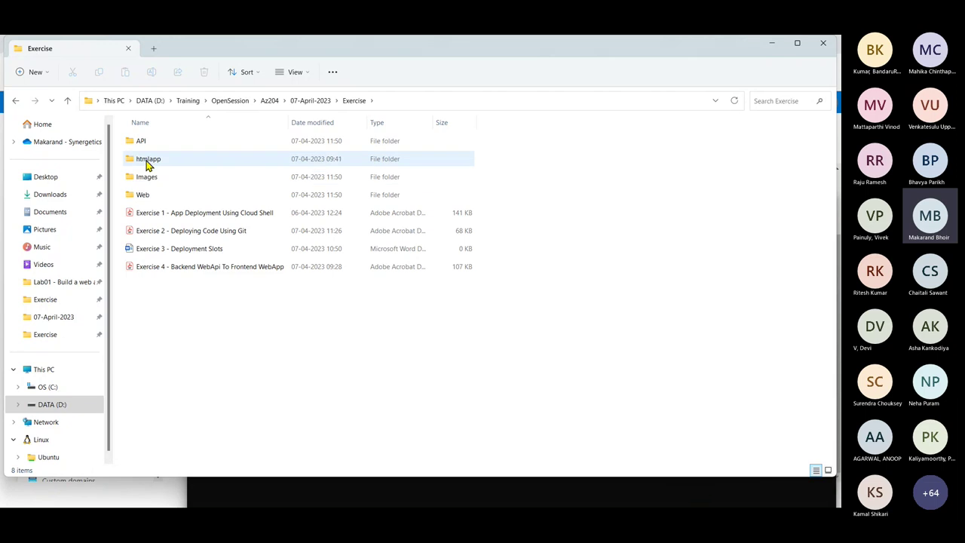
double_click(148, 160)
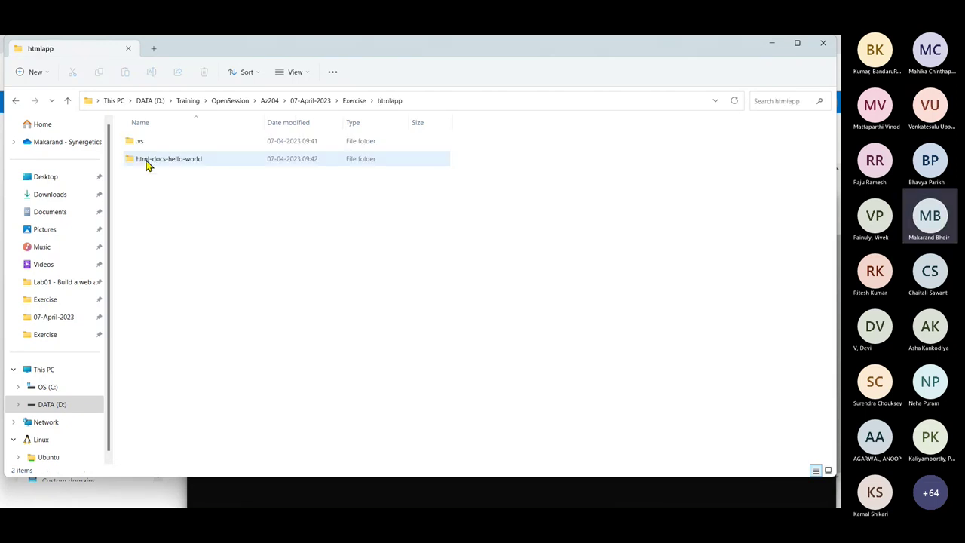
double_click(148, 160)
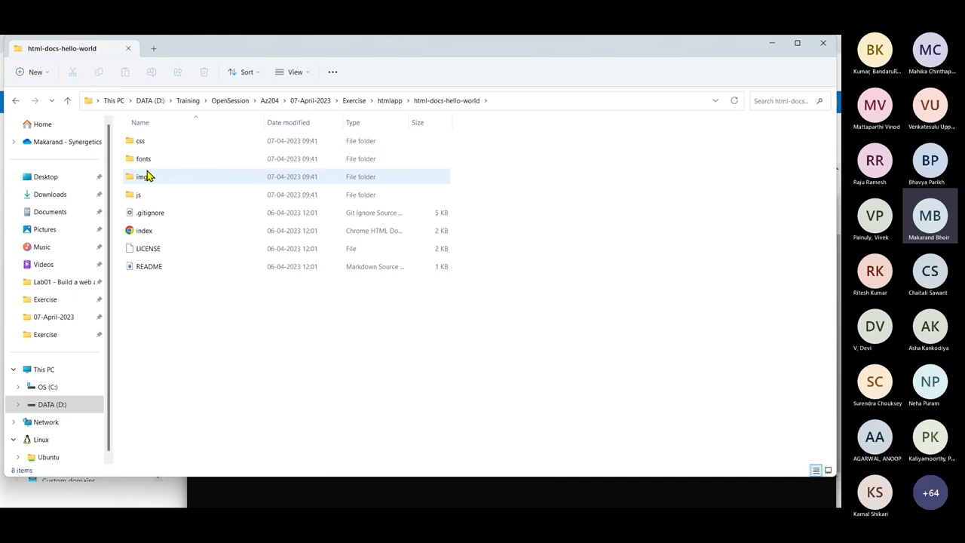
key(ctrl+a)
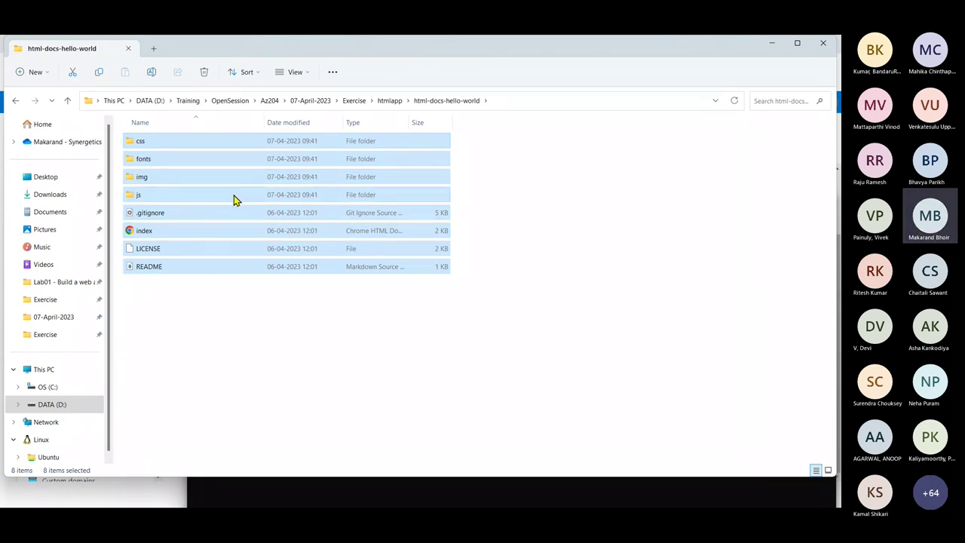
click(355, 102)
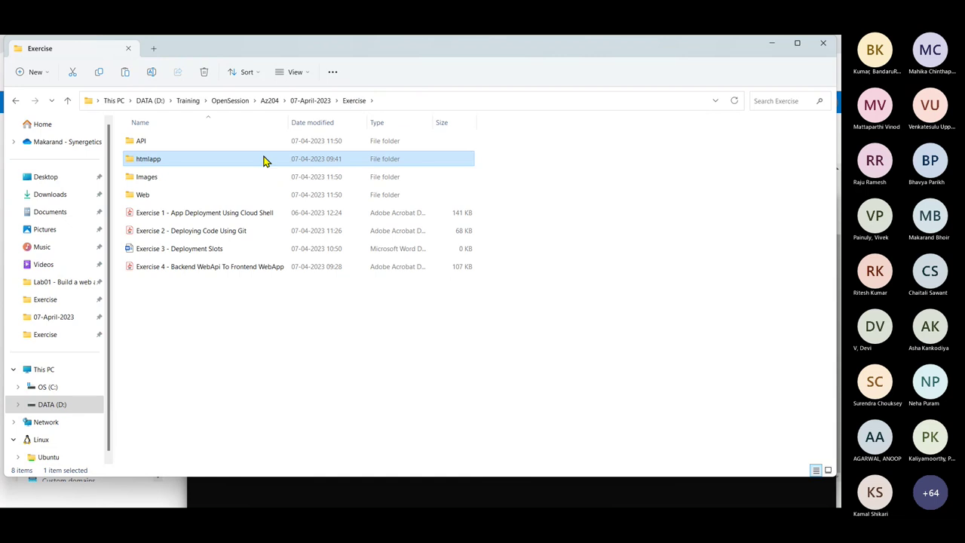
click(316, 103)
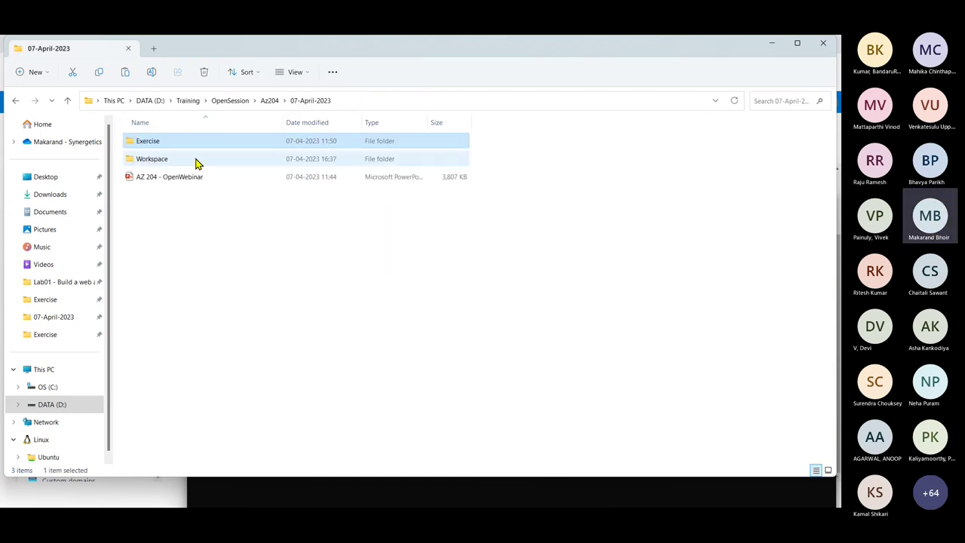
double_click(154, 157)
double_click(153, 144)
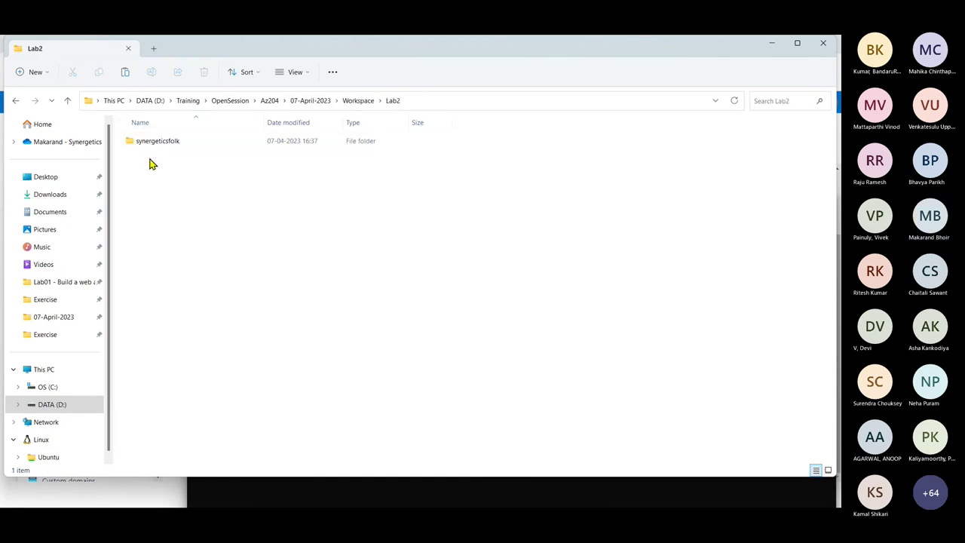
double_click(156, 144)
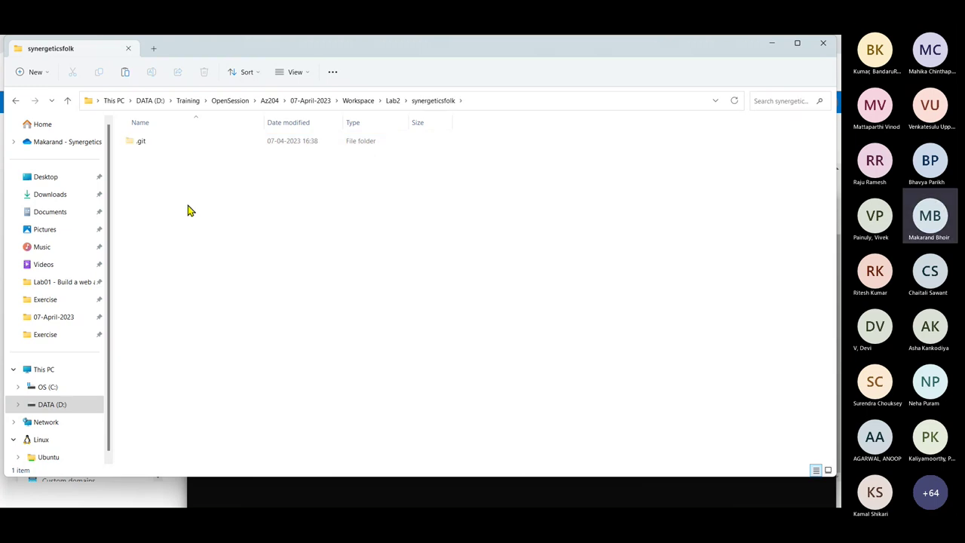
key(ctrl+v)
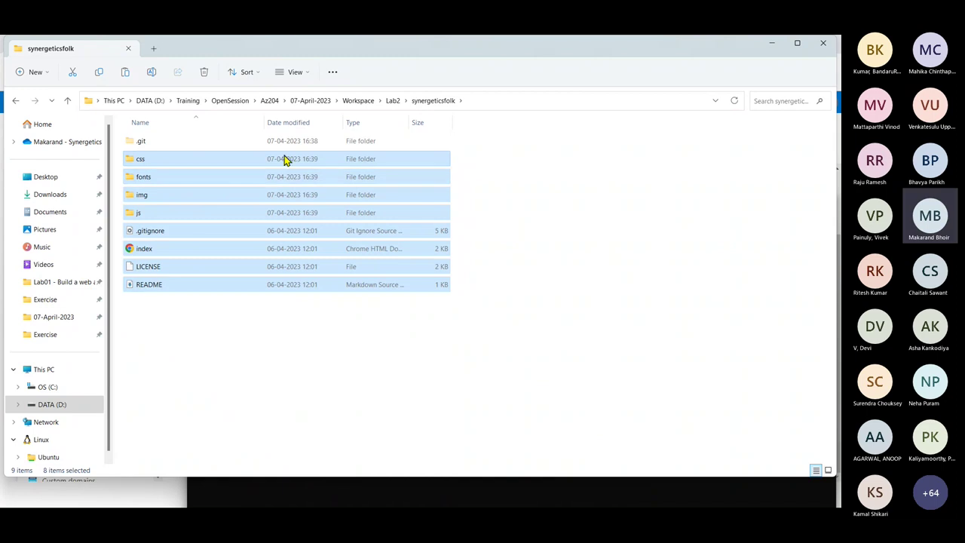
- Run git status from Command Prompt in the Lab2 folder
key(alt+Tab)
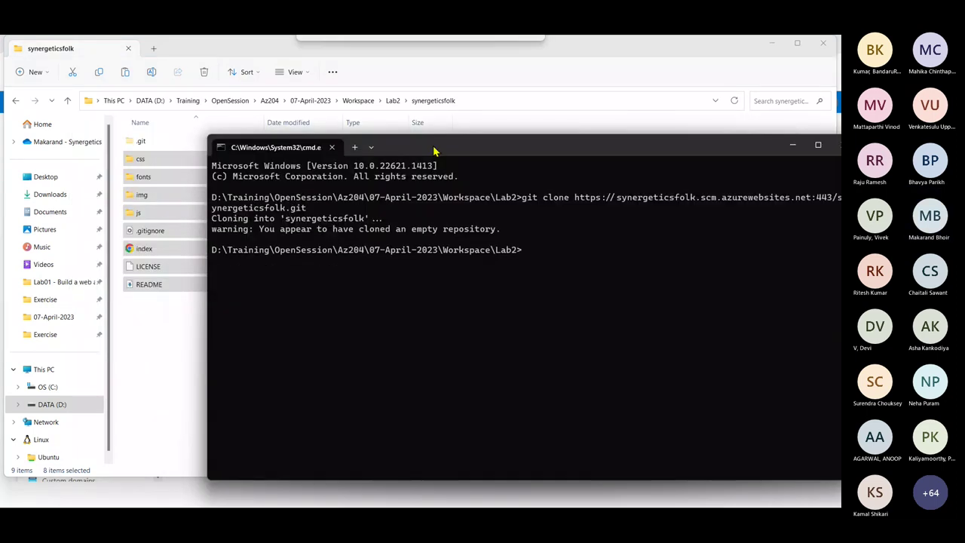
drag(435, 151, 435, 130)
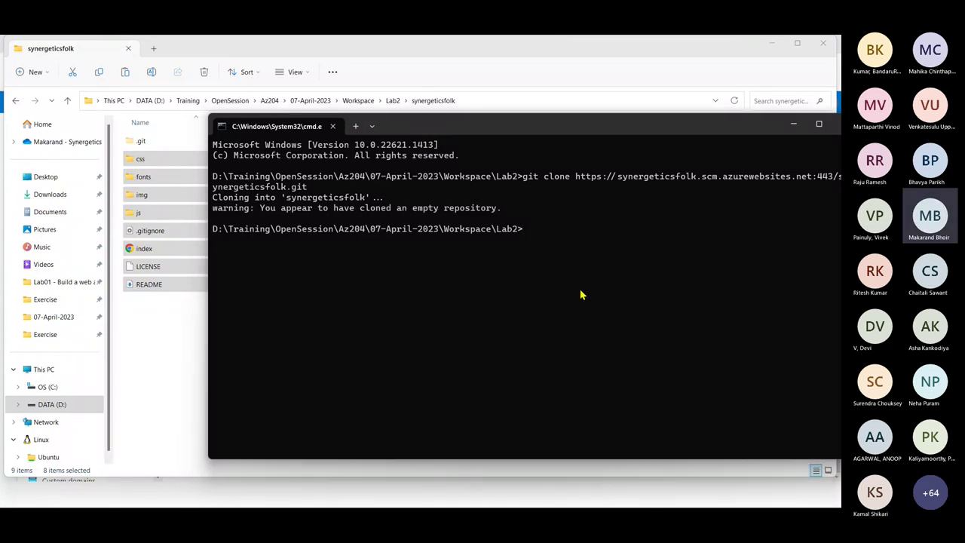
key(super+d)
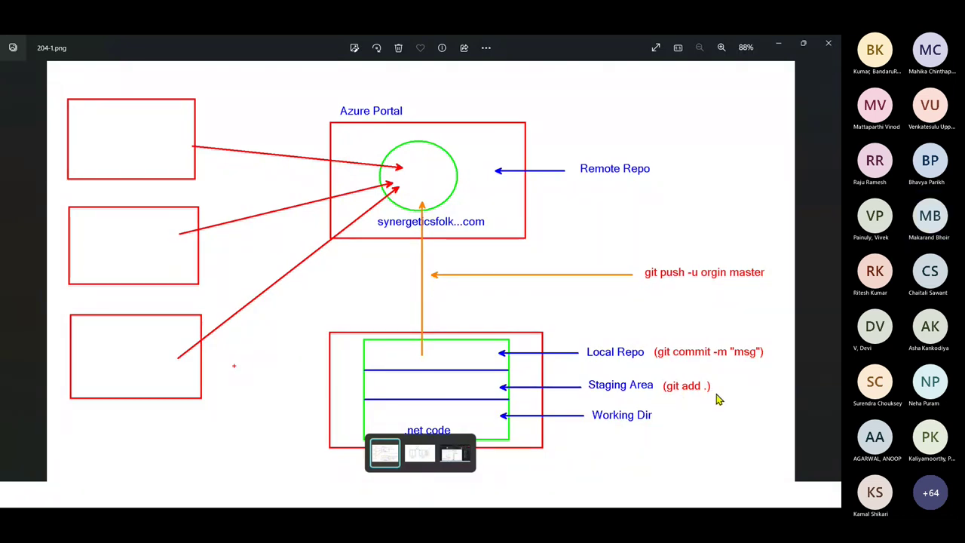
key(alt+Tab)
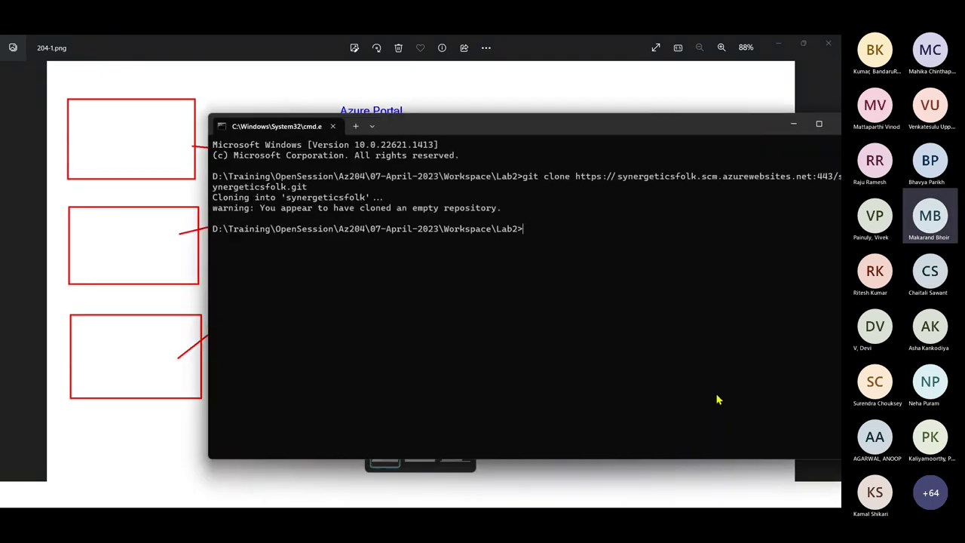
key(alt+Tab)
key(Tab)
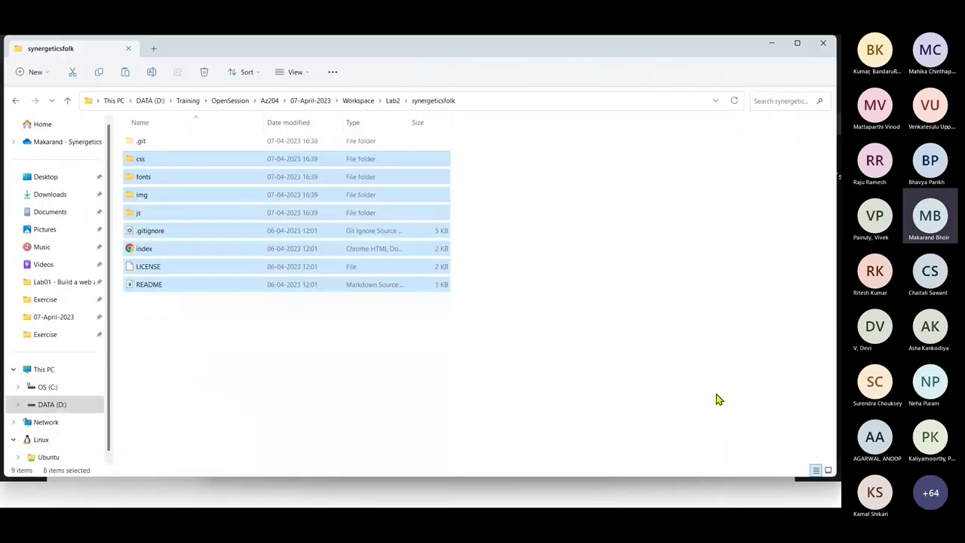
key(alt+Tab)
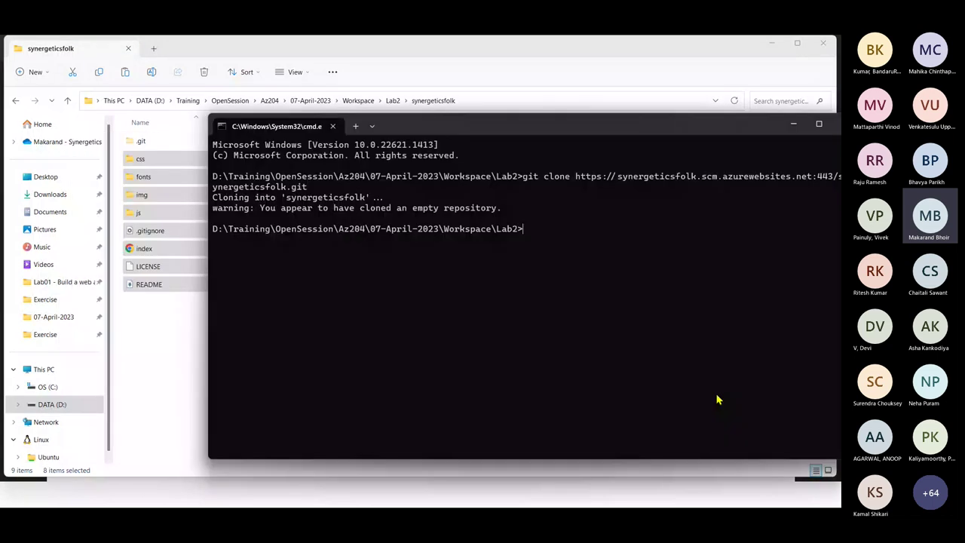
text(git status)
key(Return)
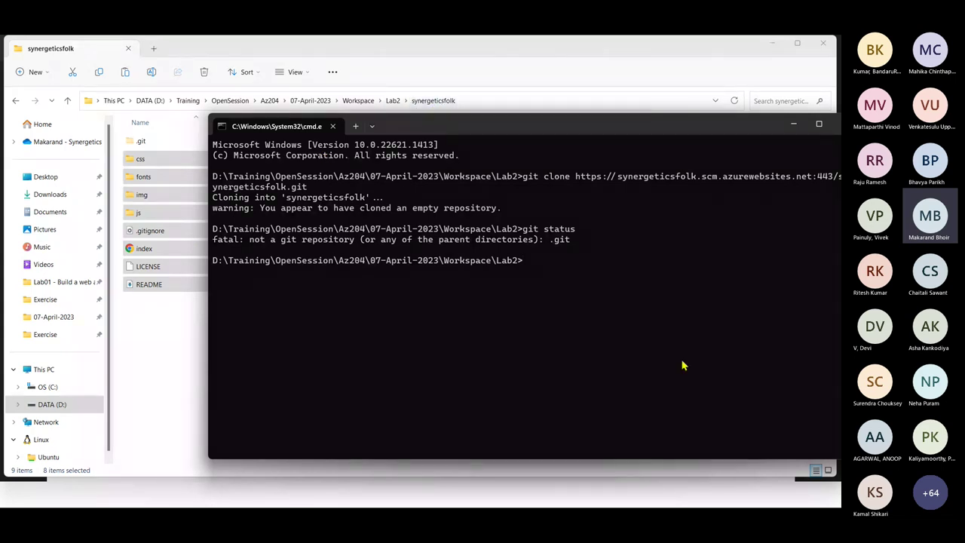
- Move into synergeticsfolk and rerun git status, showing the untracked site files
text(cd sy)
key(Tab)
key(Return)
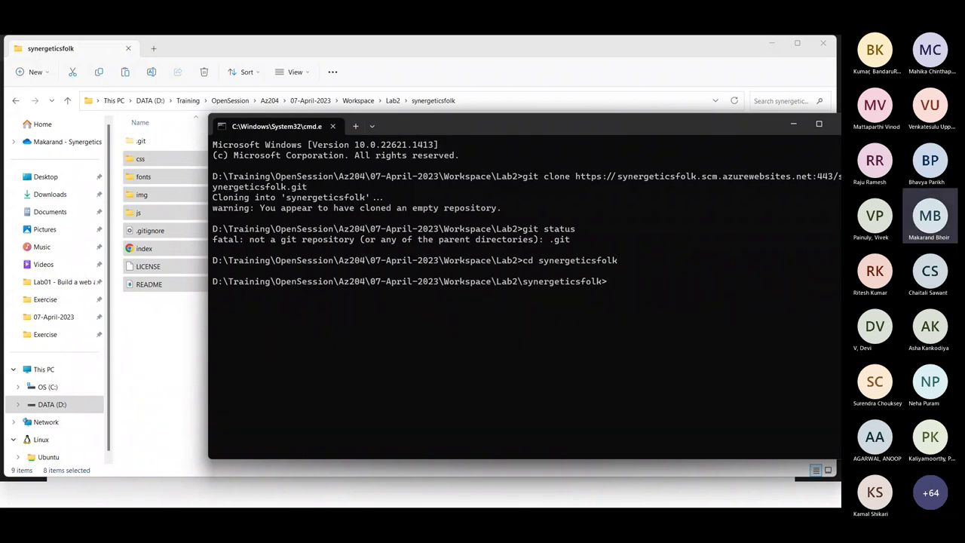
key(Up)
key(Up)
key(Return)
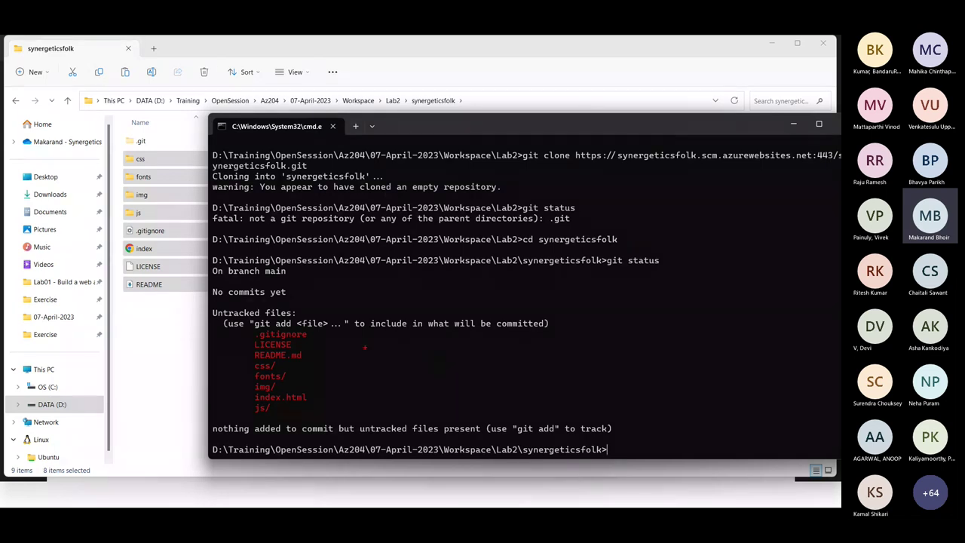
mouse_move(339, 357)
mouse_down()
mouse_move(340, 333)
mouse_move(339, 414)
mouse_up()
drag(347, 371, 417, 372)
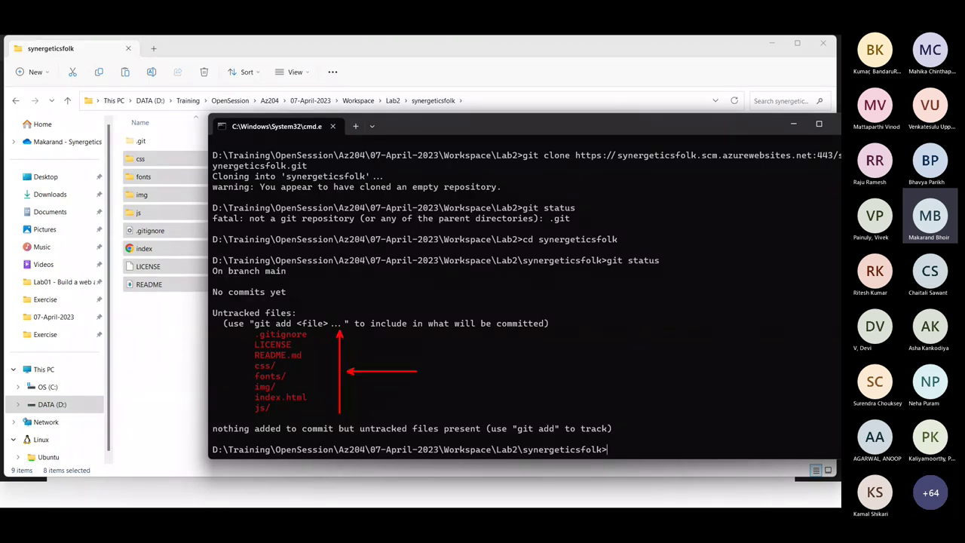
key(Escape)
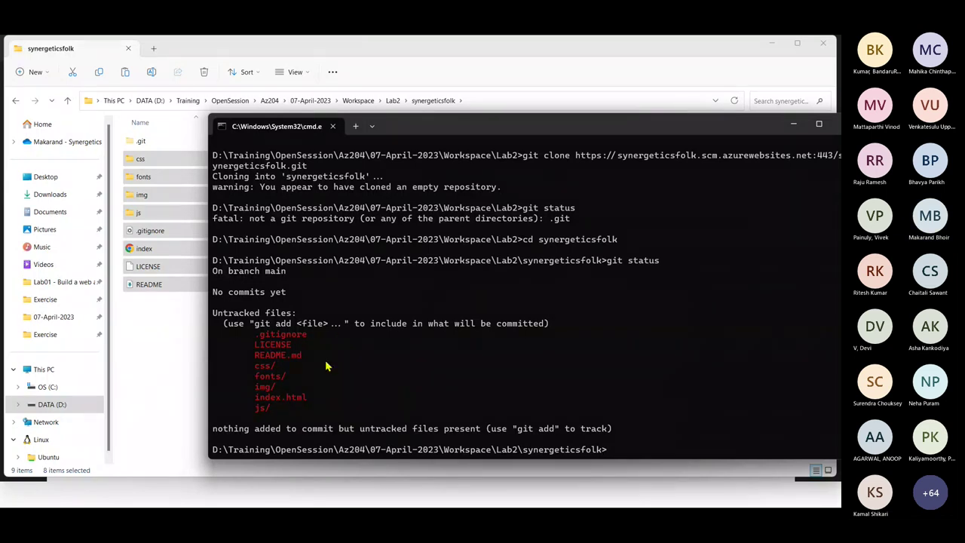
- Stage all site files with git add . and confirm them with git status
text(git add .)
key(Return)
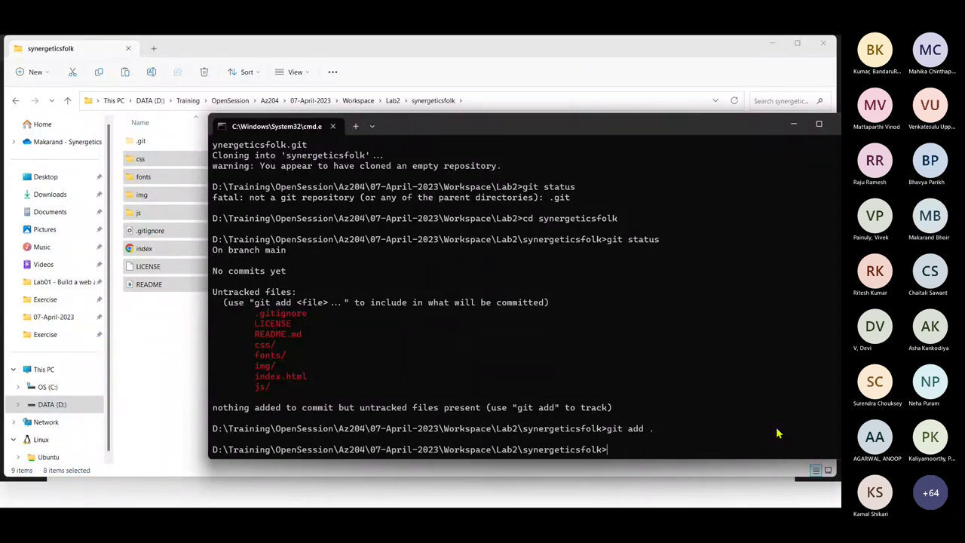
text(git s)
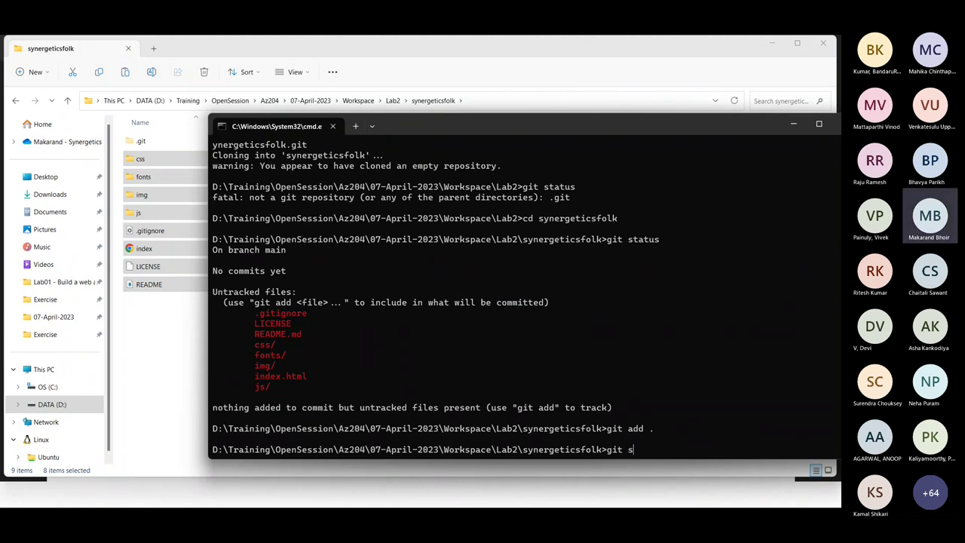
text(tatus)
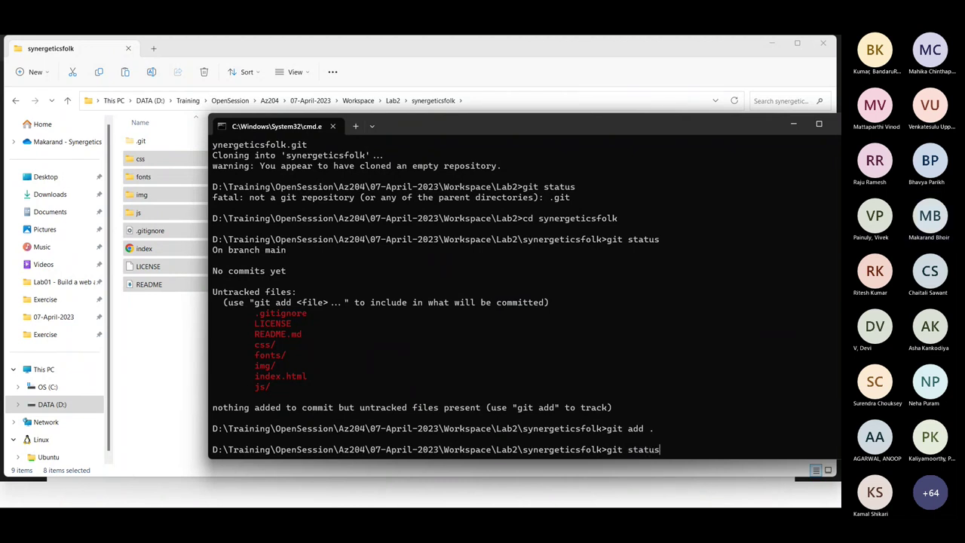
key(Return)
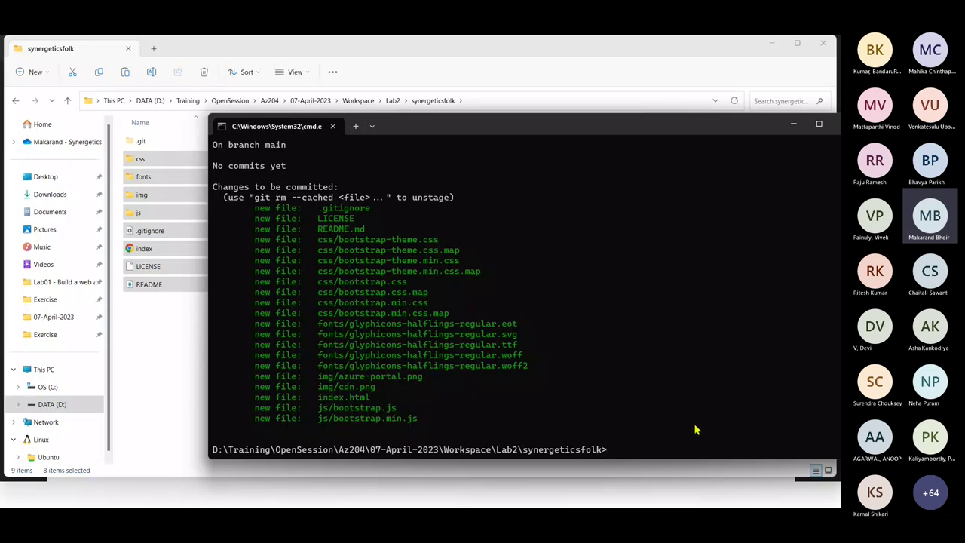
- Commit the staged files as "initial commit" (21 files changed, 10354 insertions)
text(git commit -m ")
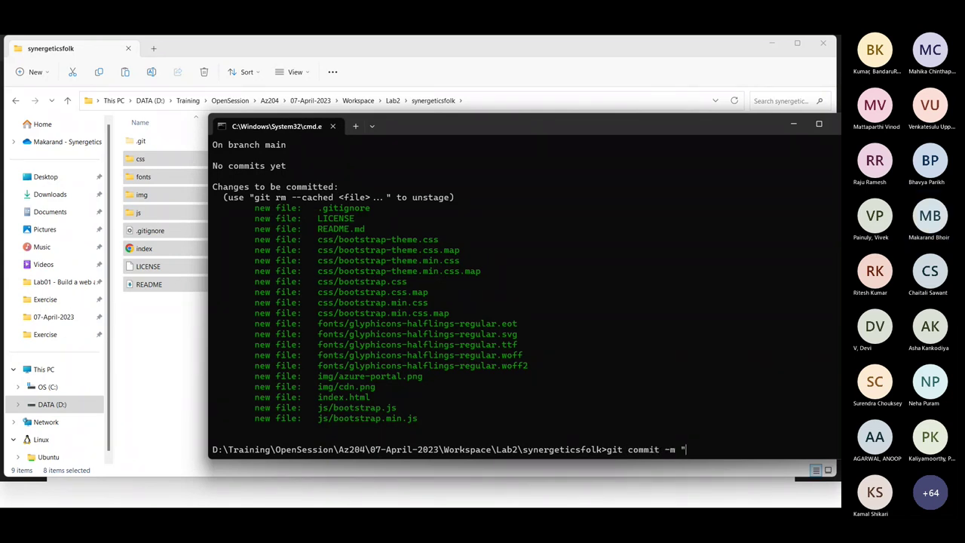
text(initial commit")
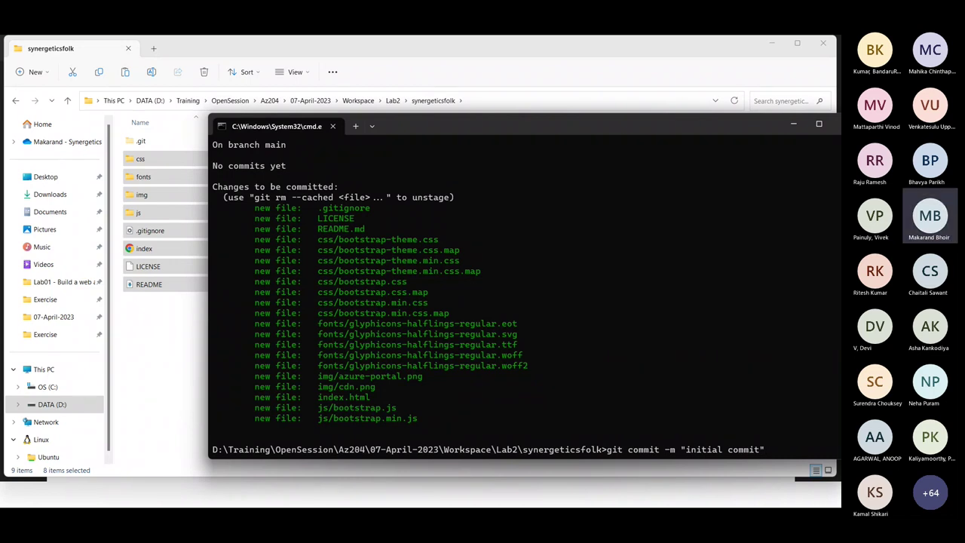
key(Return)
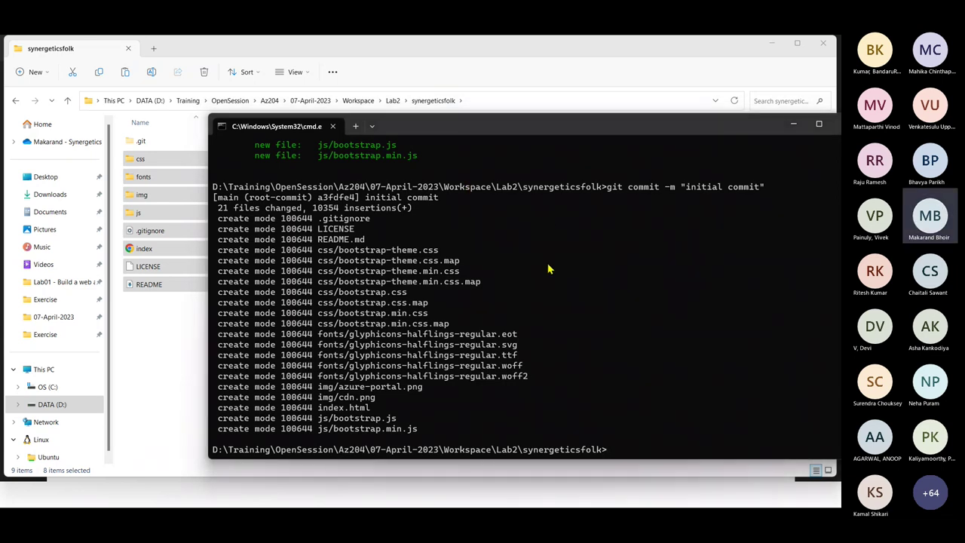
key(alt+Tab)
key(alt+Tab)
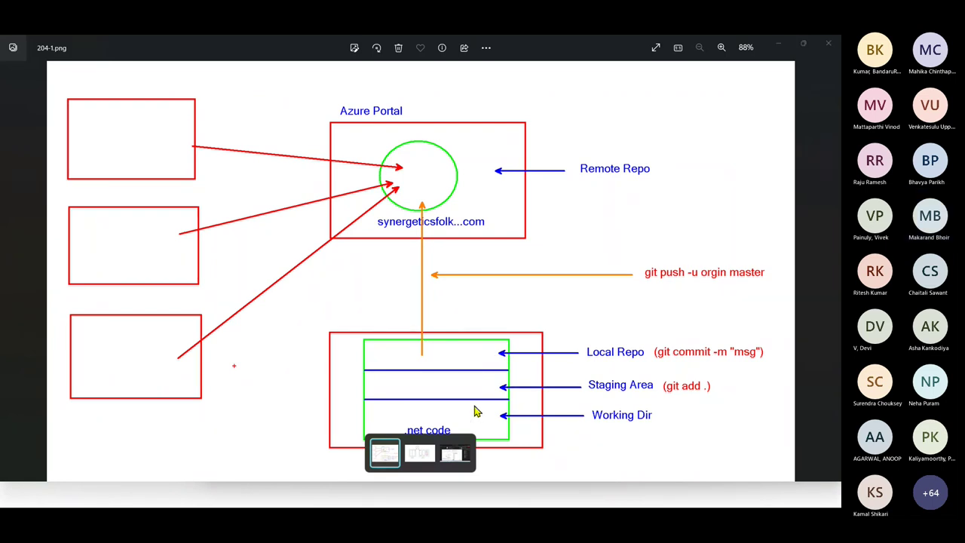
key(alt+Tab)
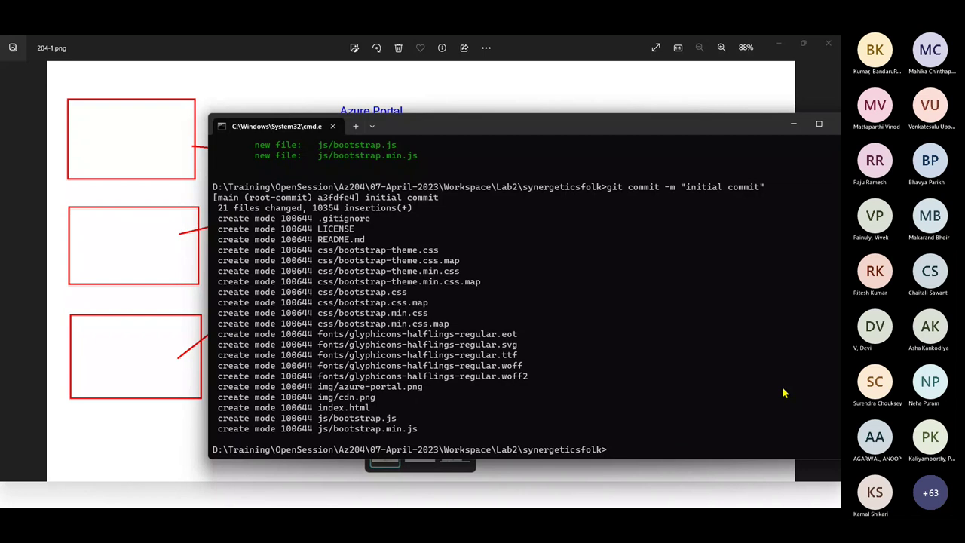
- Review synergeticsfolk's Deployment Center Logs and Local Git/FTPS credentials, ending on Settings with the Local Git source
key(alt+Tab)
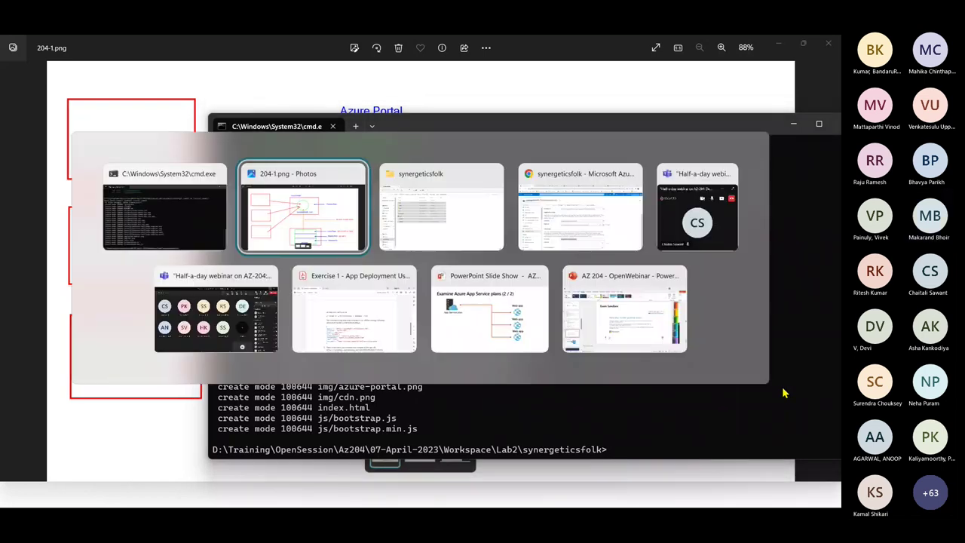
key(Tab)
key(Tab)
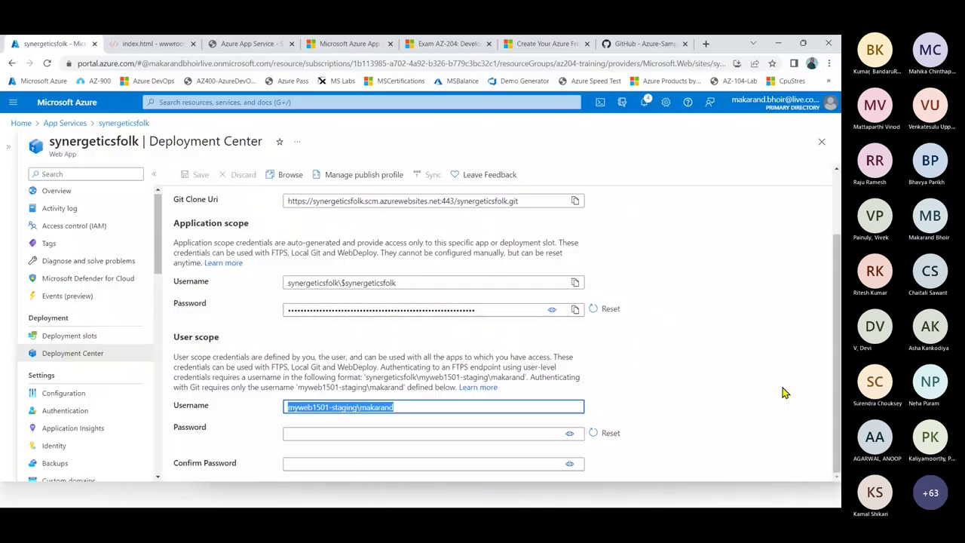
scroll(309, 253, up, 1)
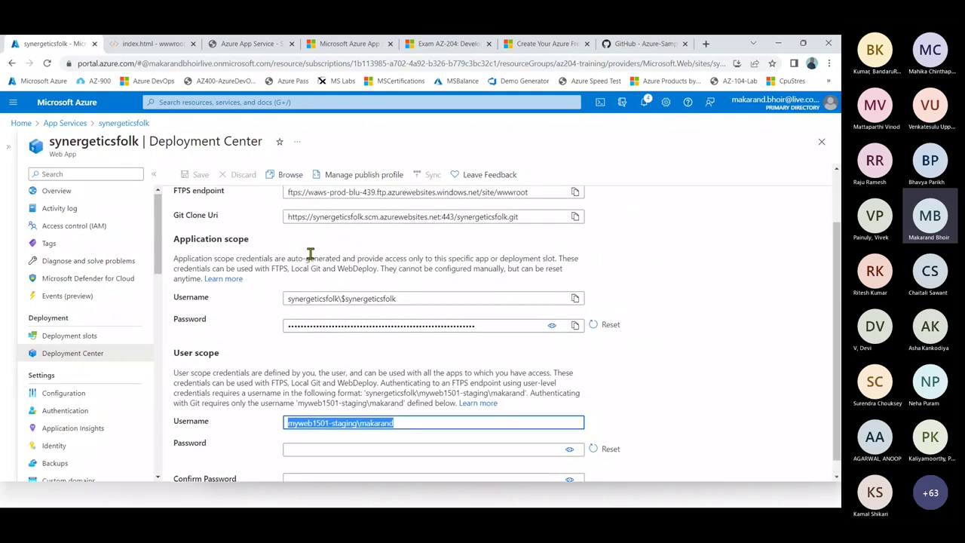
scroll(309, 253, up, 3)
click(191, 201)
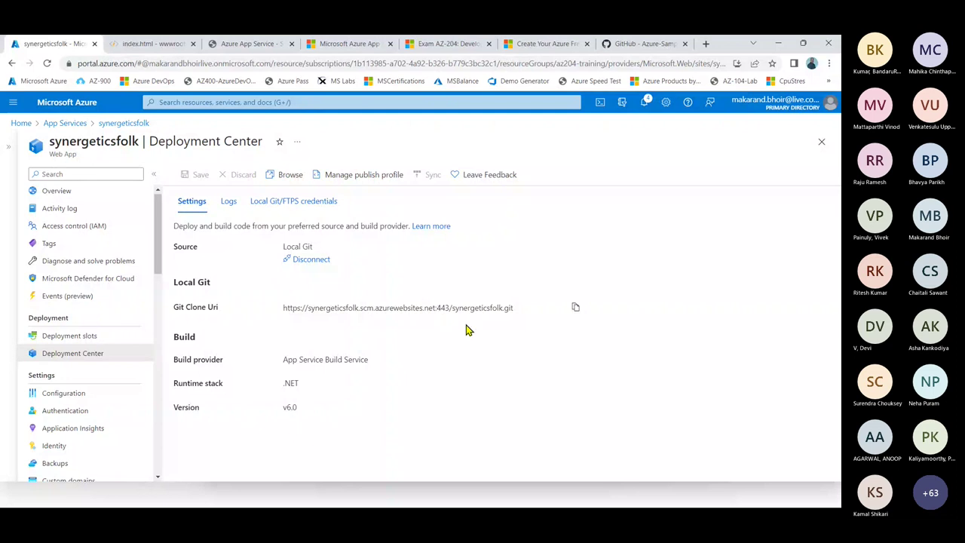
click(227, 203)
click(276, 209)
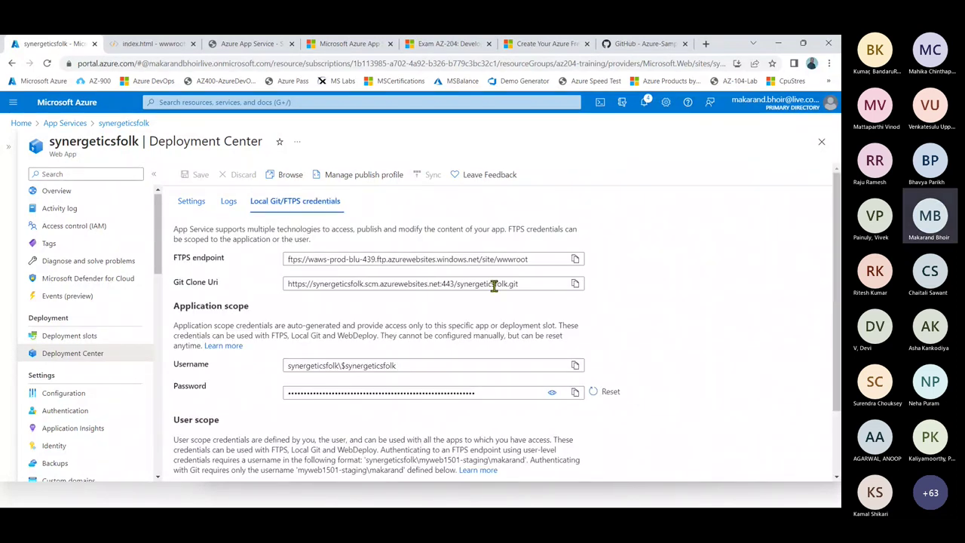
scroll(493, 282, down, 2)
scroll(495, 290, up, 2)
click(193, 204)
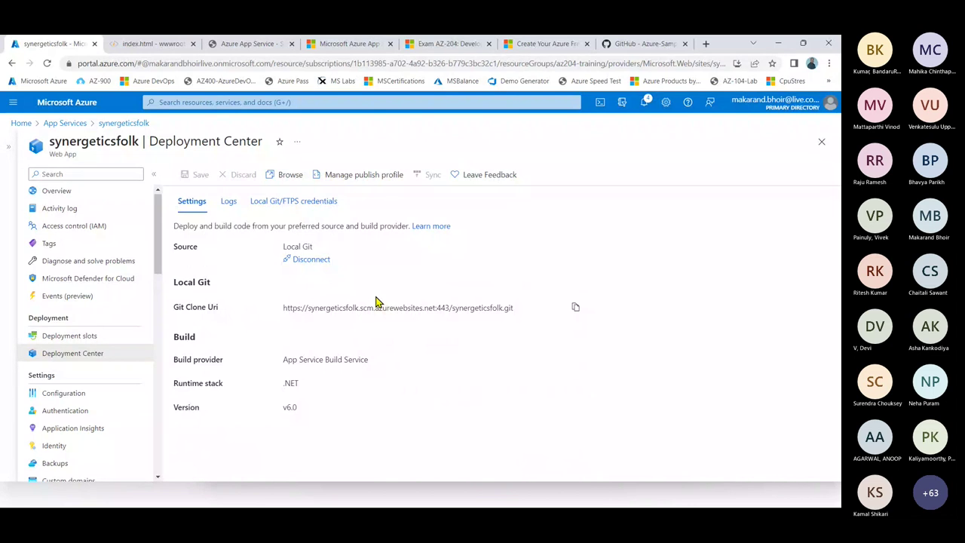
- Run git branch to confirm the repository is on branch main
key(alt+Tab)
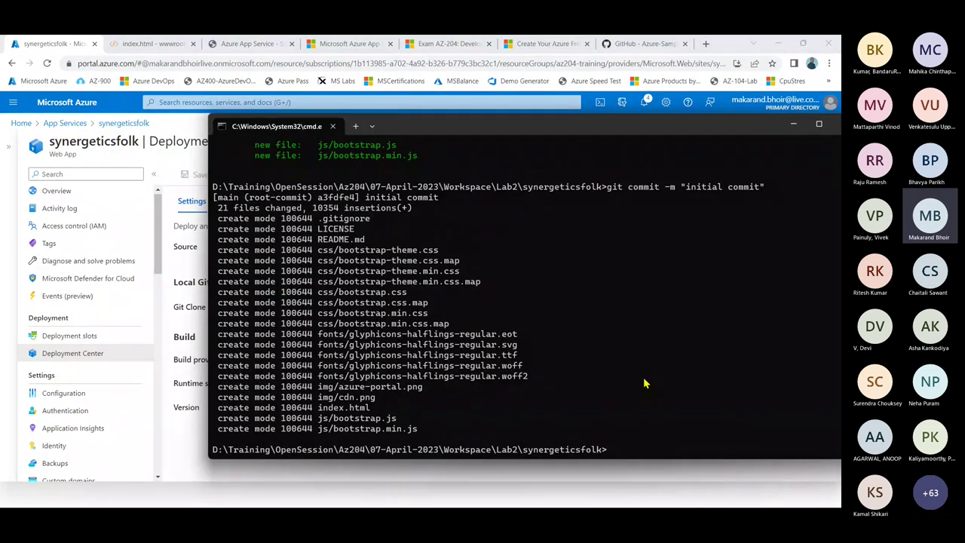
text(git branch)
key(Return)
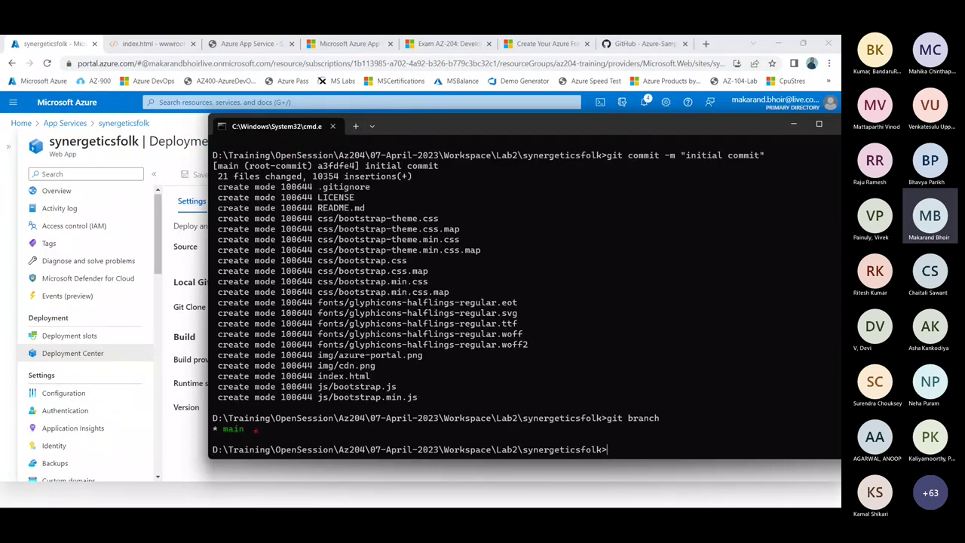
drag(255, 430, 313, 454)
drag(202, 421, 267, 439)
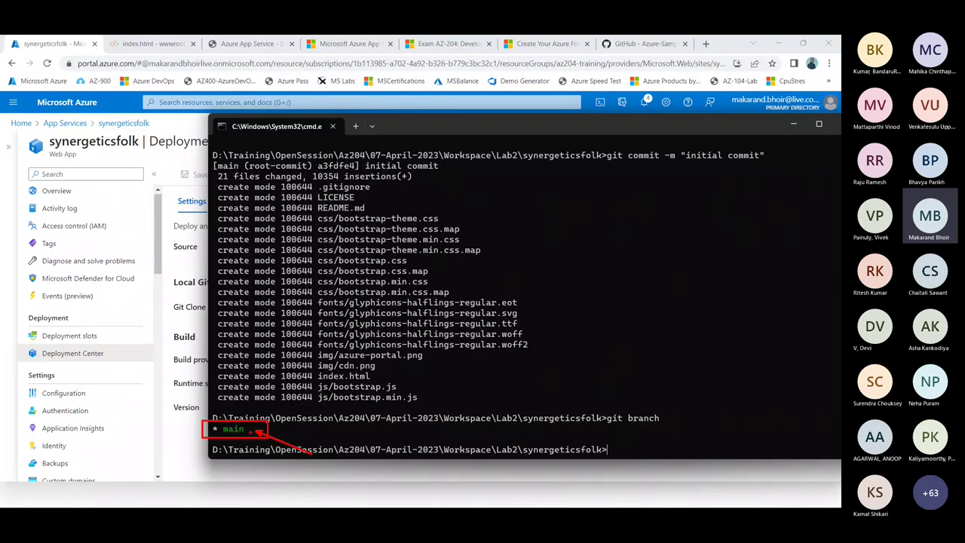
key(Escape)
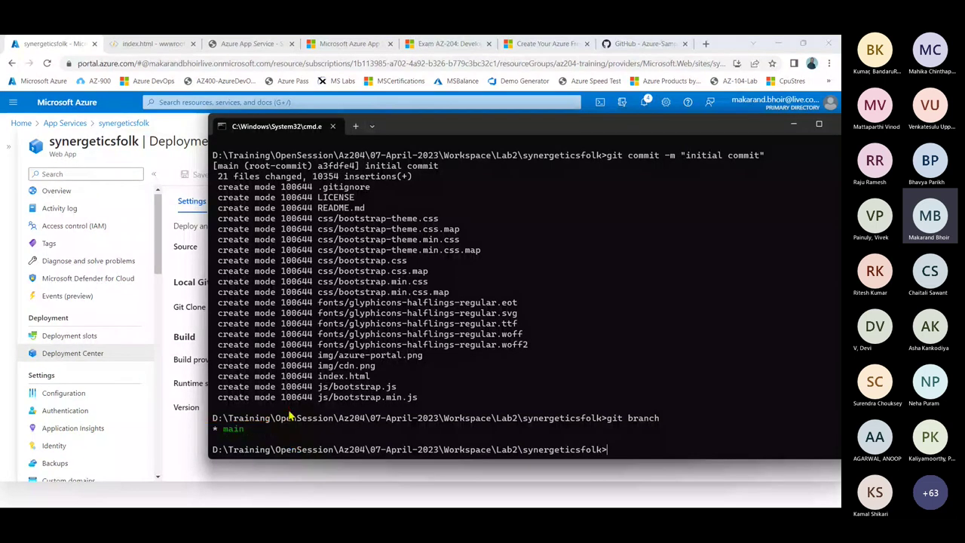
- Confirm the remote is origin with git remote, then enter git push -u origin main
key(alt+Tab)
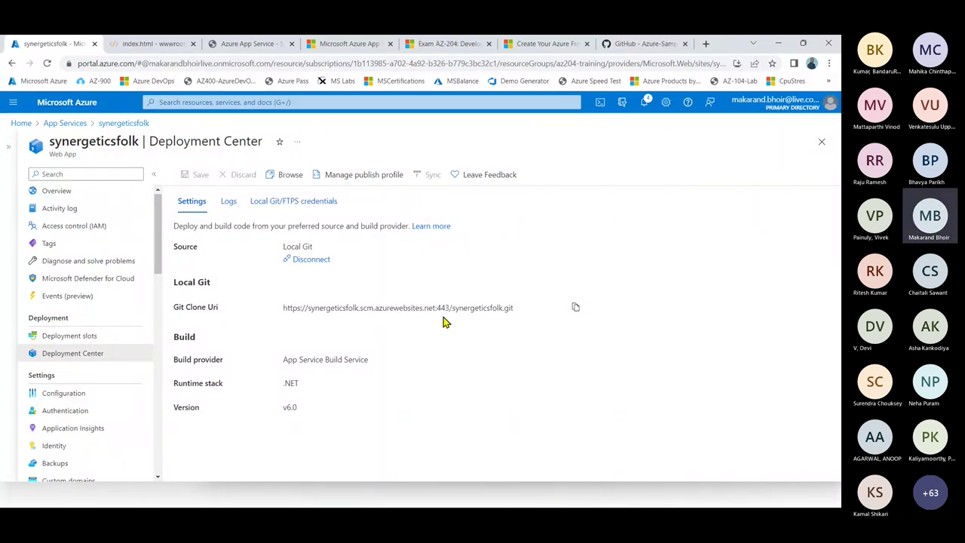
key(alt+Tab)
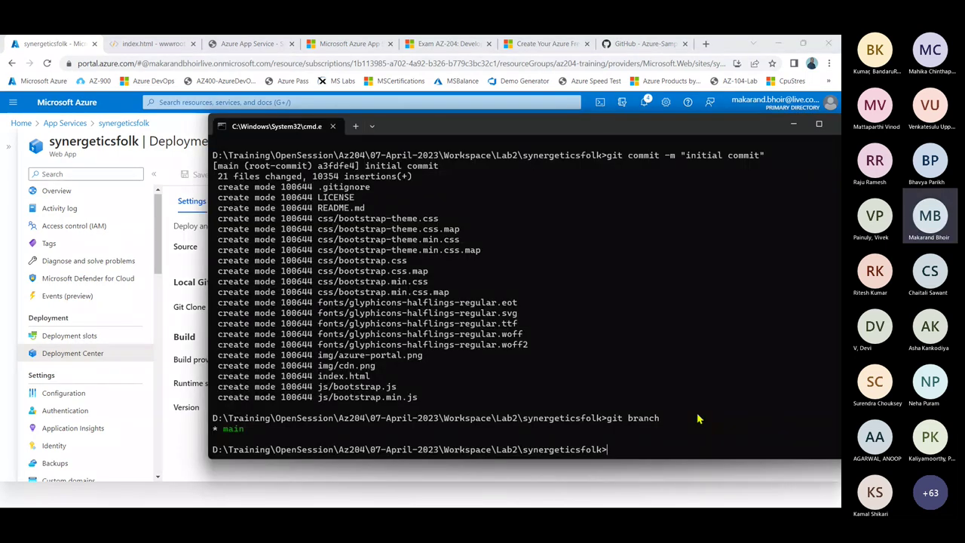
text(git push)
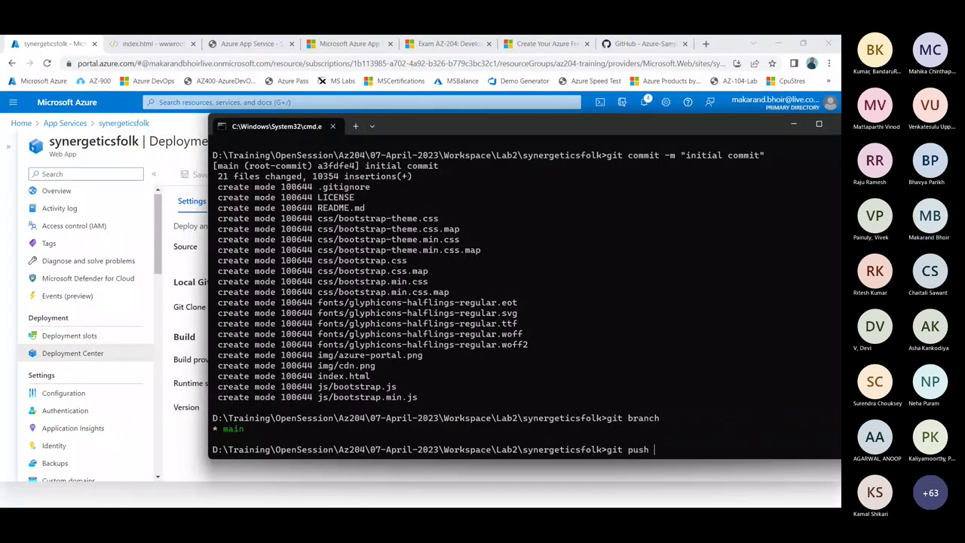
key(Escape)
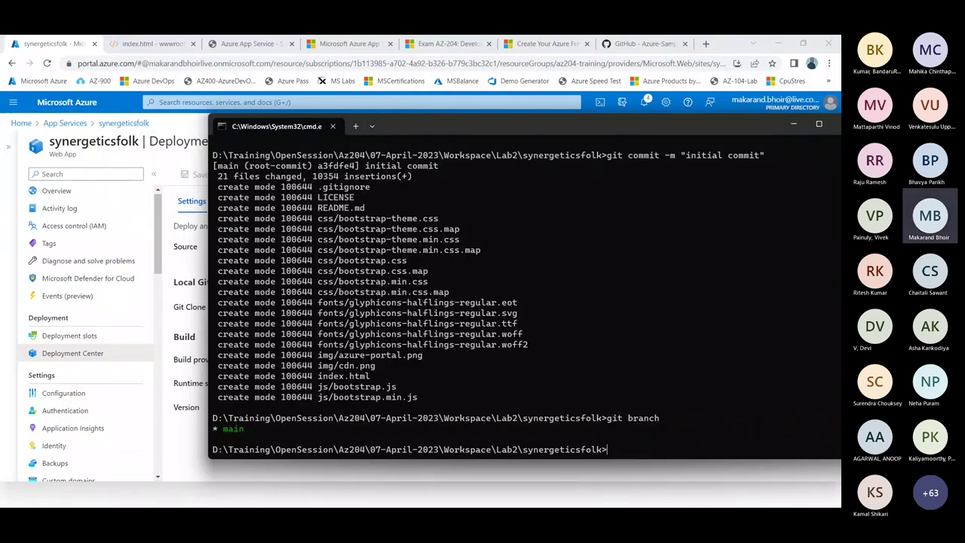
text(git remote)
key(Return)
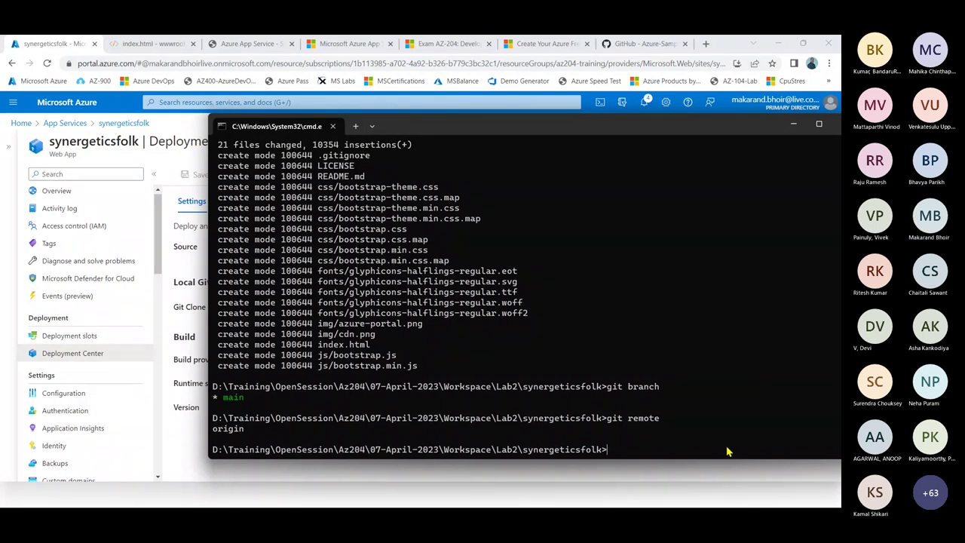
text(git )
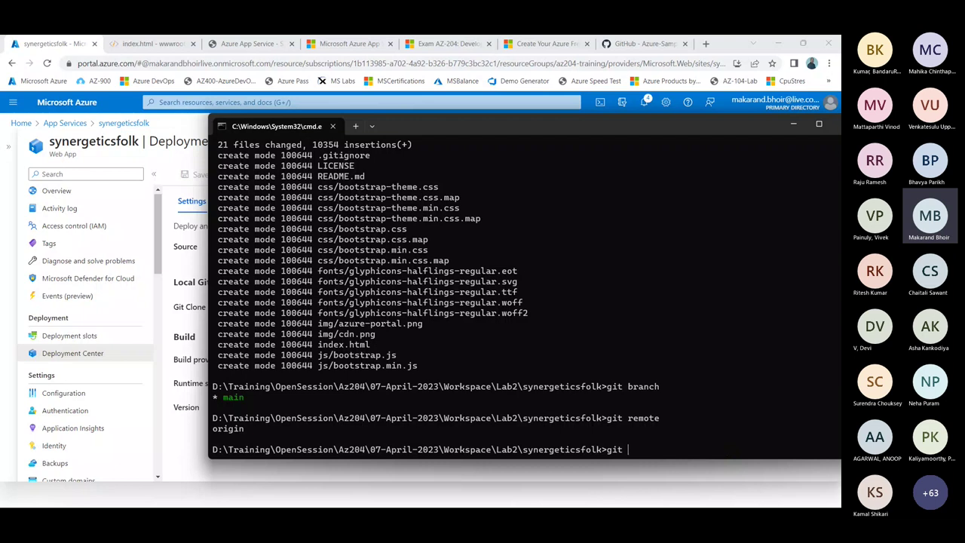
text(push -u ori)
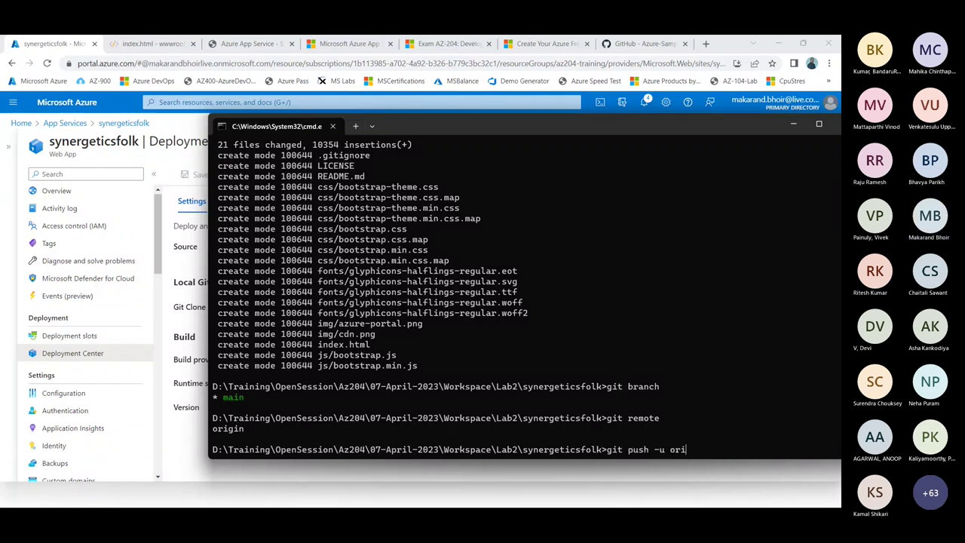
text(gin m)
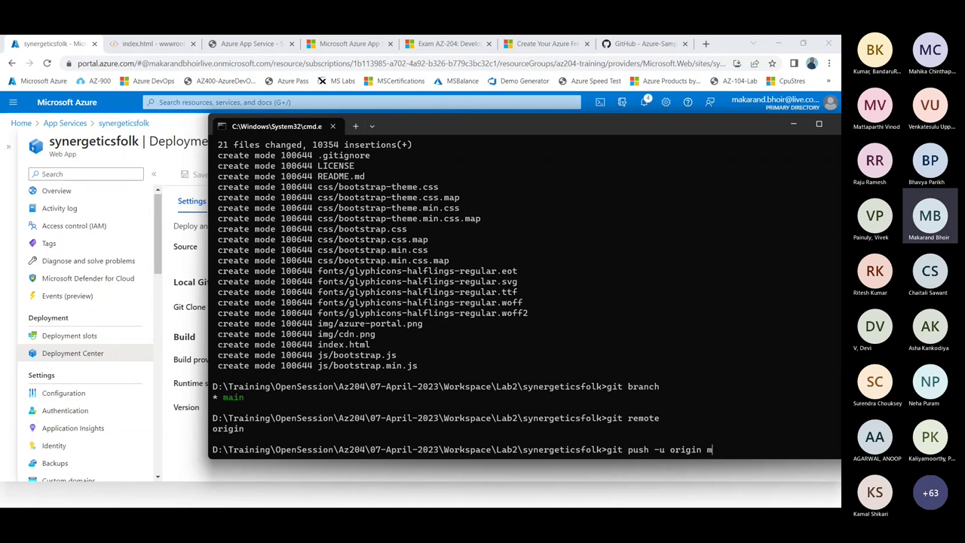
text(ain)
key(Return)
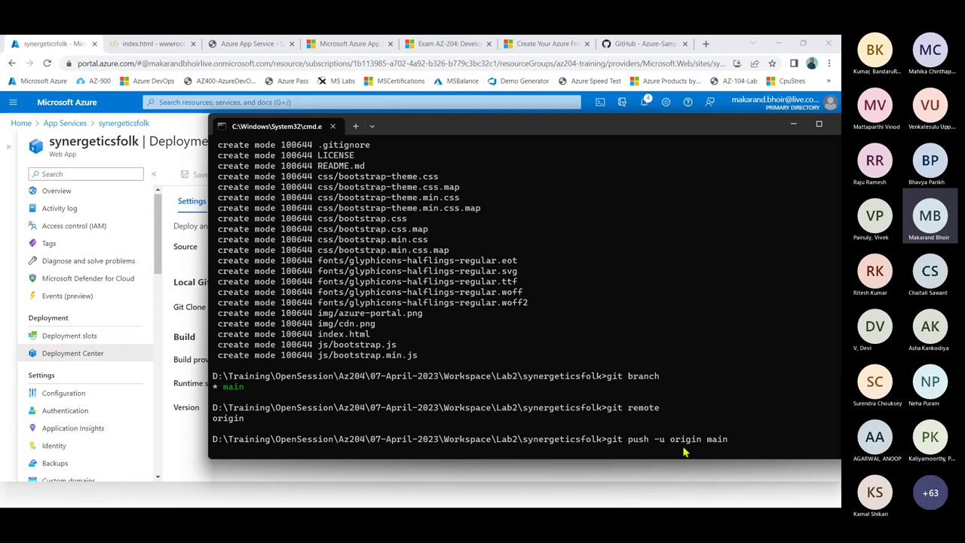
- Push main to origin; the remote reports deployment failed because the deployment branch is 'master'
key(Return)
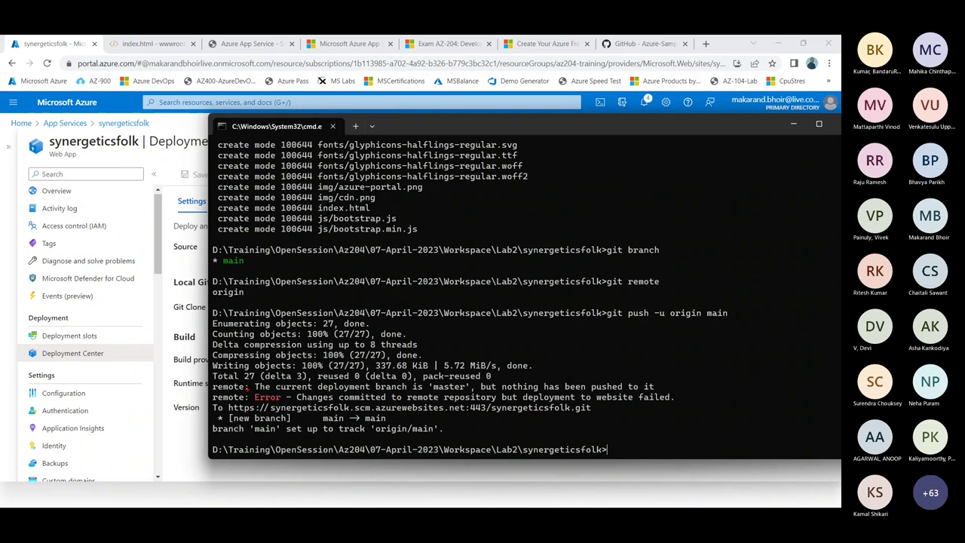
drag(205, 380, 699, 398)
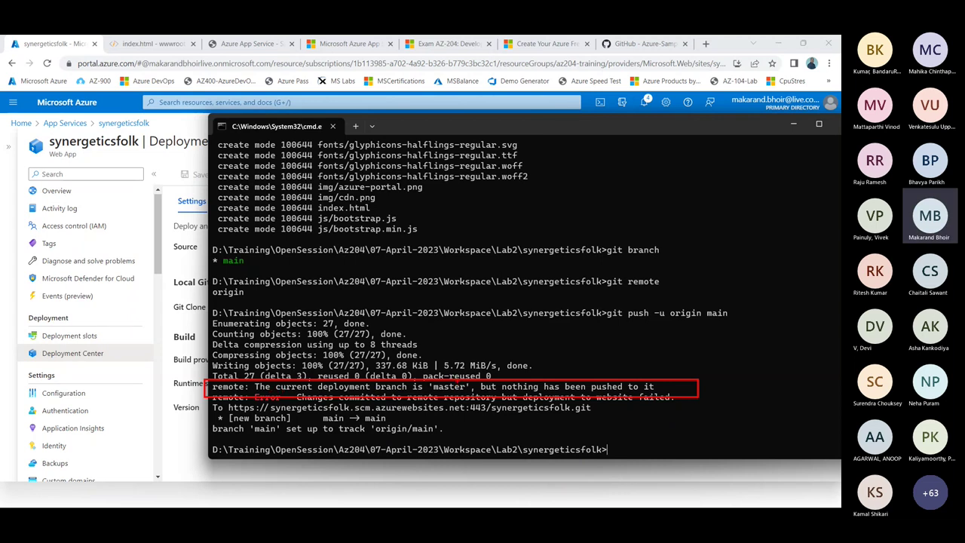
drag(520, 342, 459, 380)
key(Escape)
key(alt+Tab)
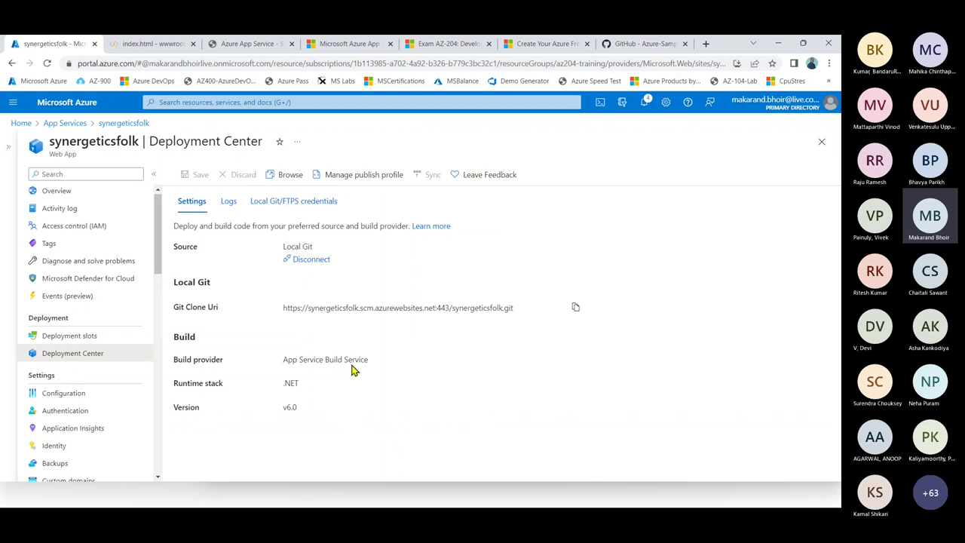
key(alt+Tab)
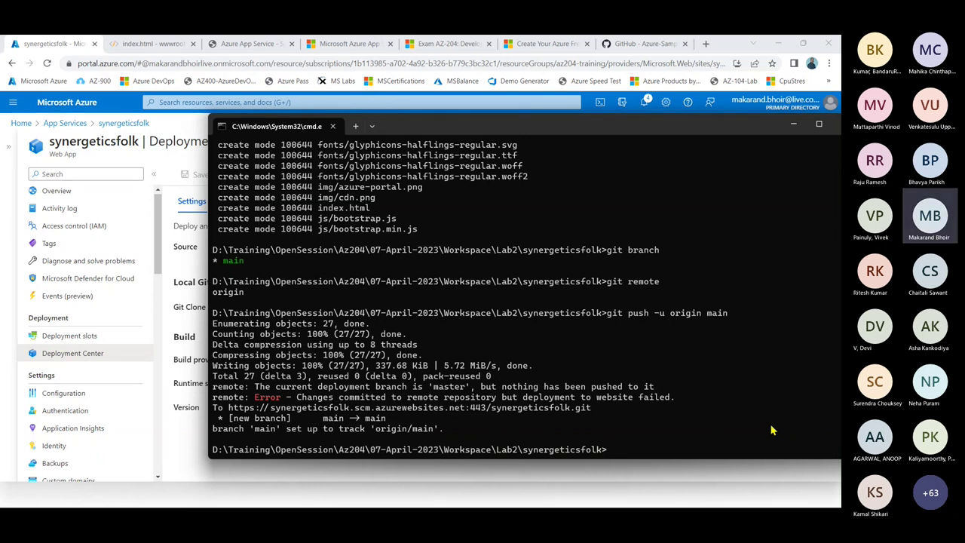
- Rename the branch to master, verify it, and push master to origin for a successful deployment
text(git branch -)
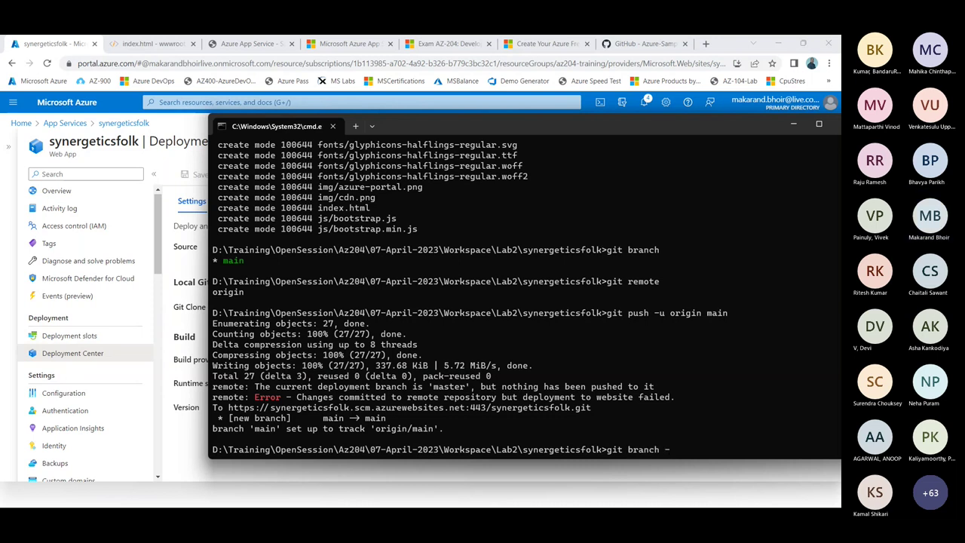
text(M )
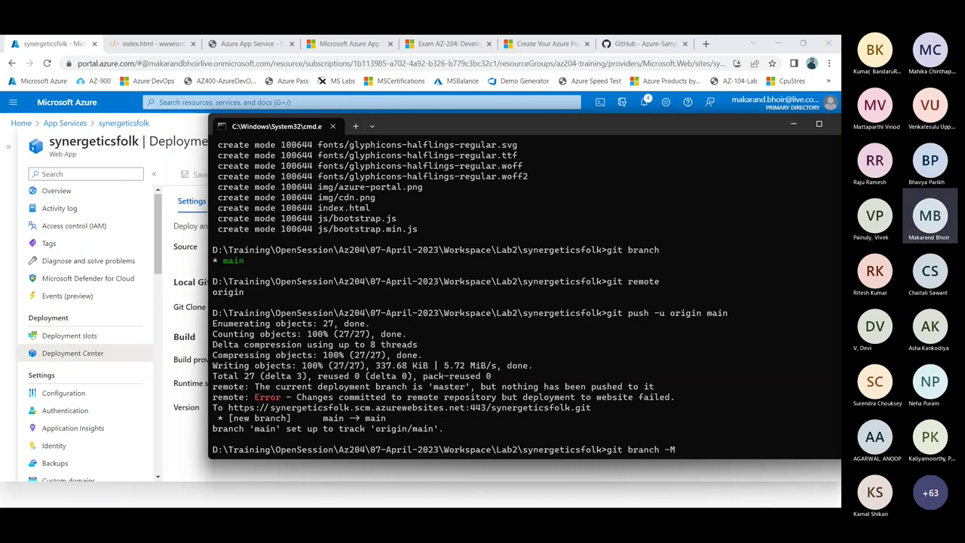
text(master)
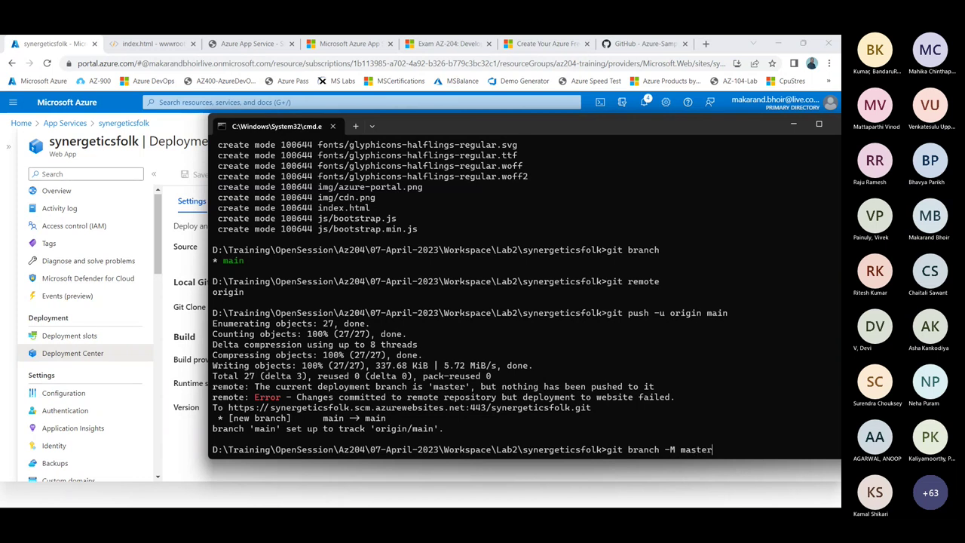
key(Return)
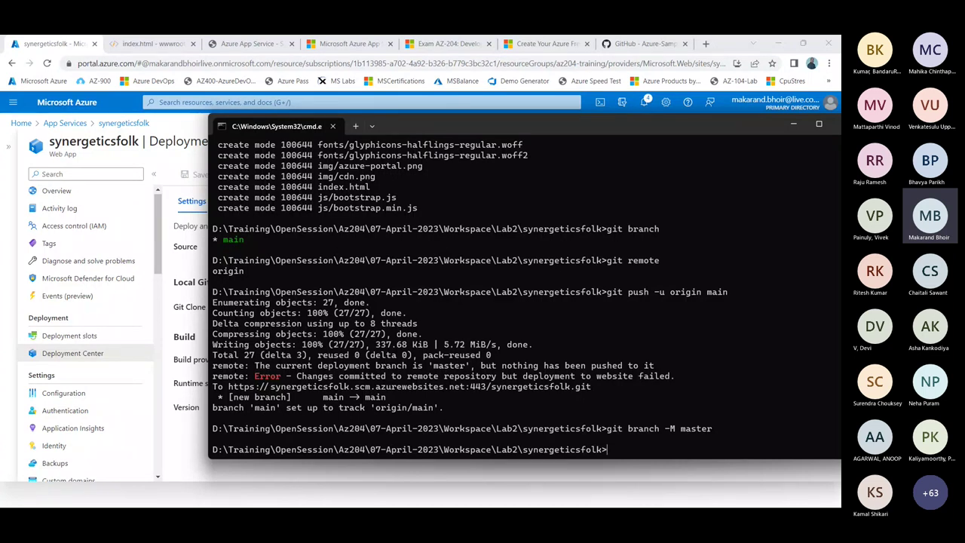
text(git )
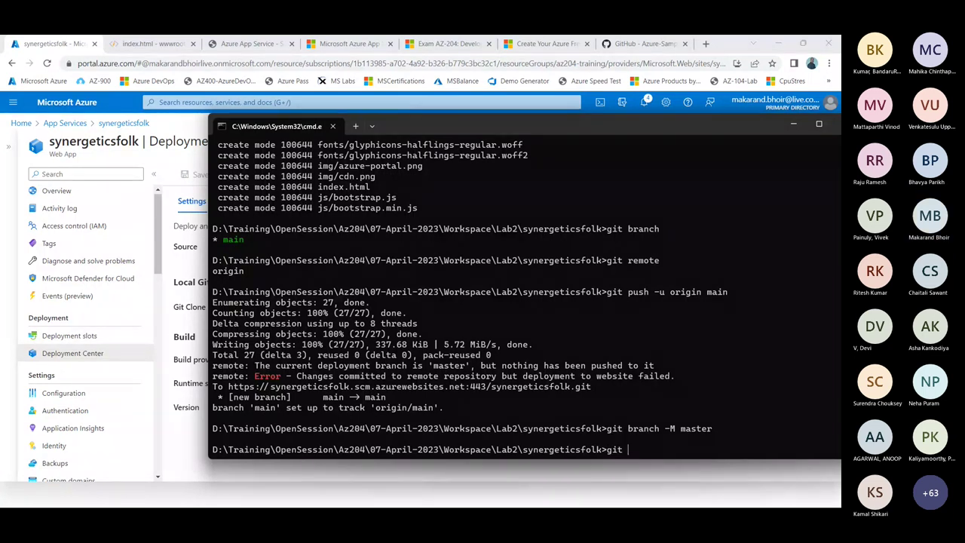
text(branch)
key(Return)
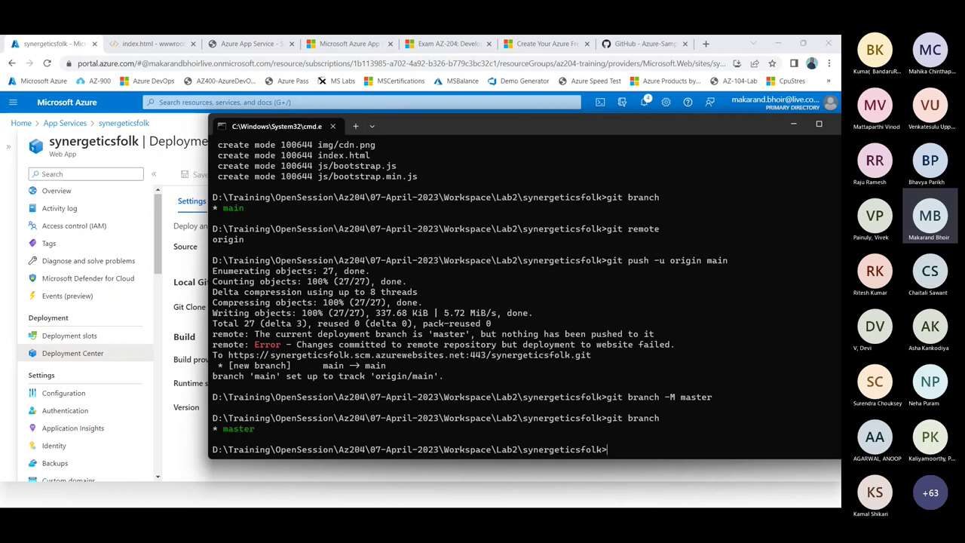
text(git push -u origin master)
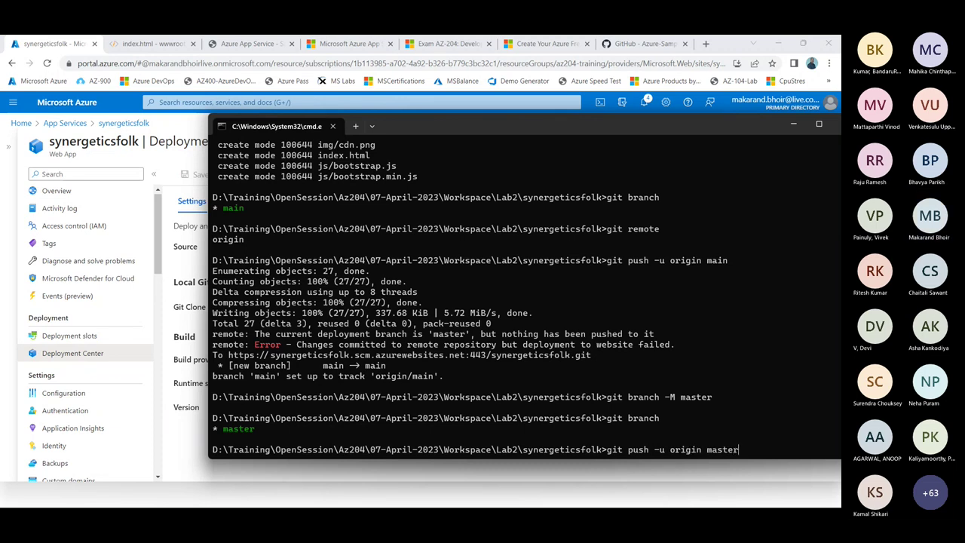
key(Return)
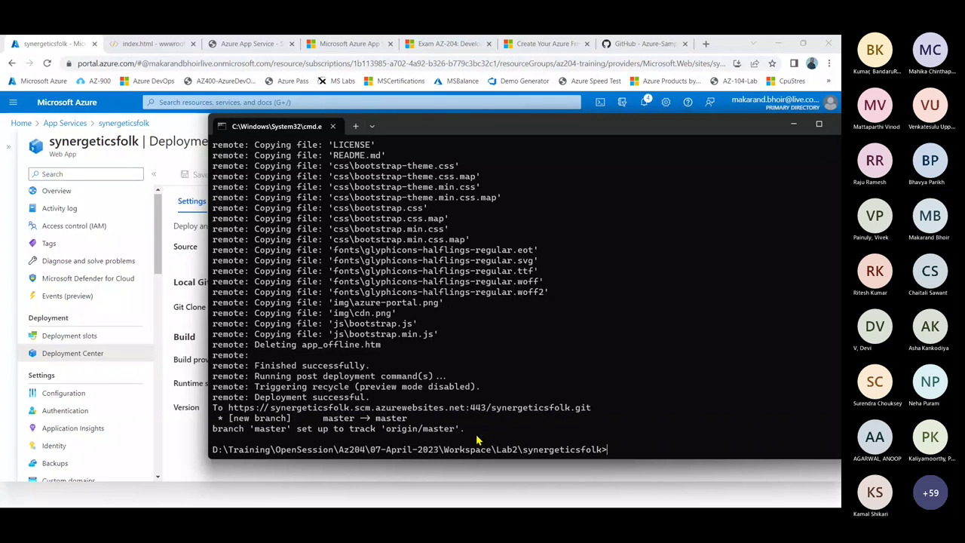
- Close the index.html wwwroot and old v2 tabs in Chrome
key(alt+Tab)
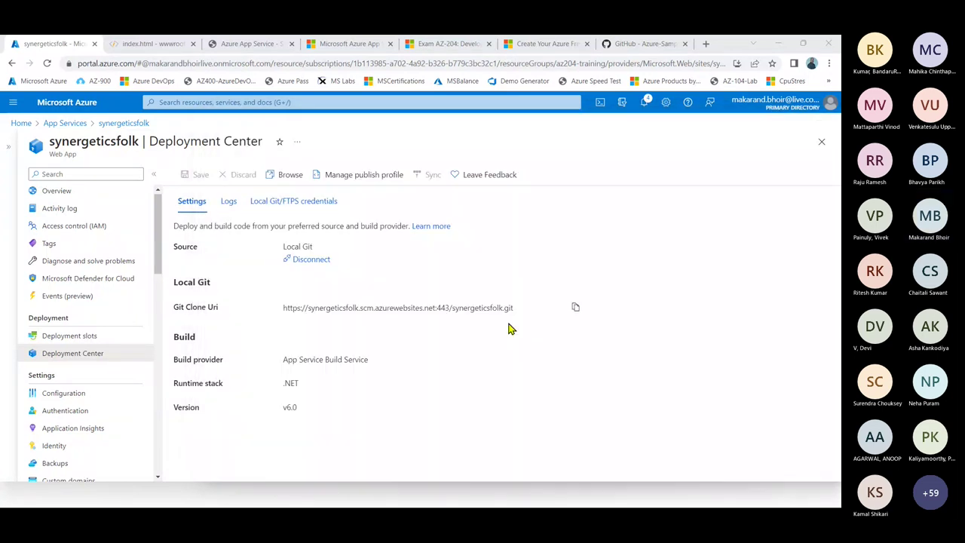
click(241, 44)
click(193, 44)
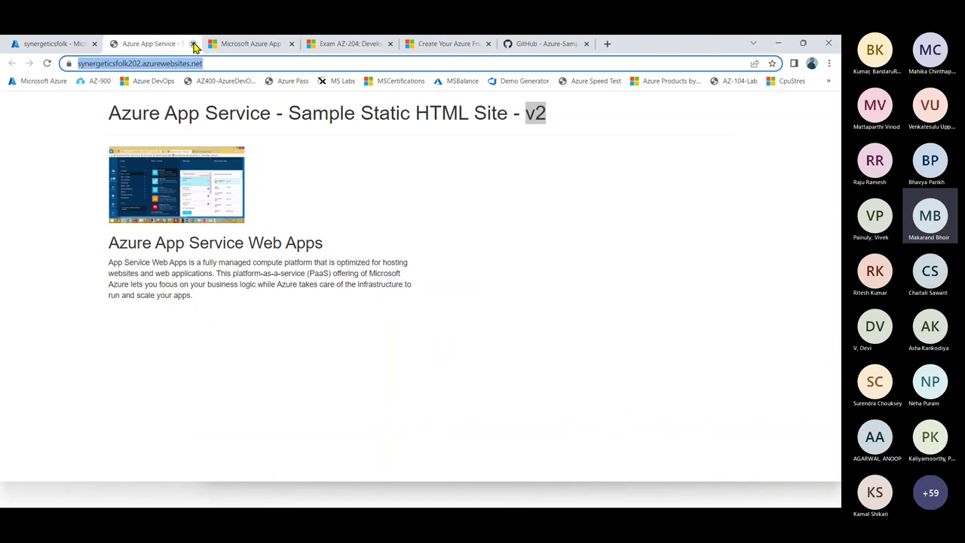
click(193, 43)
click(65, 44)
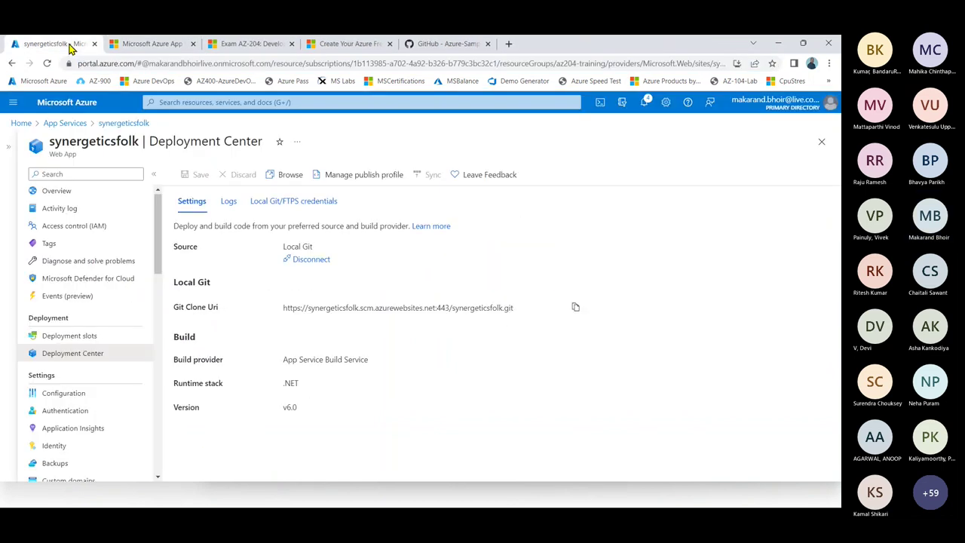
- Reload synergeticsfolk.azurewebsites.net to show the live "Azure App Service - Sample Static HTML Site" page
click(162, 46)
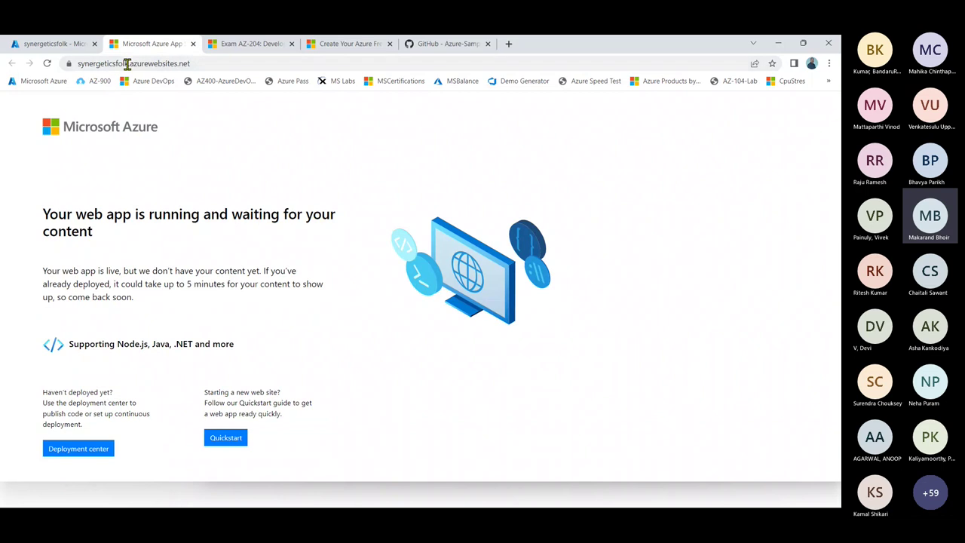
click(47, 65)
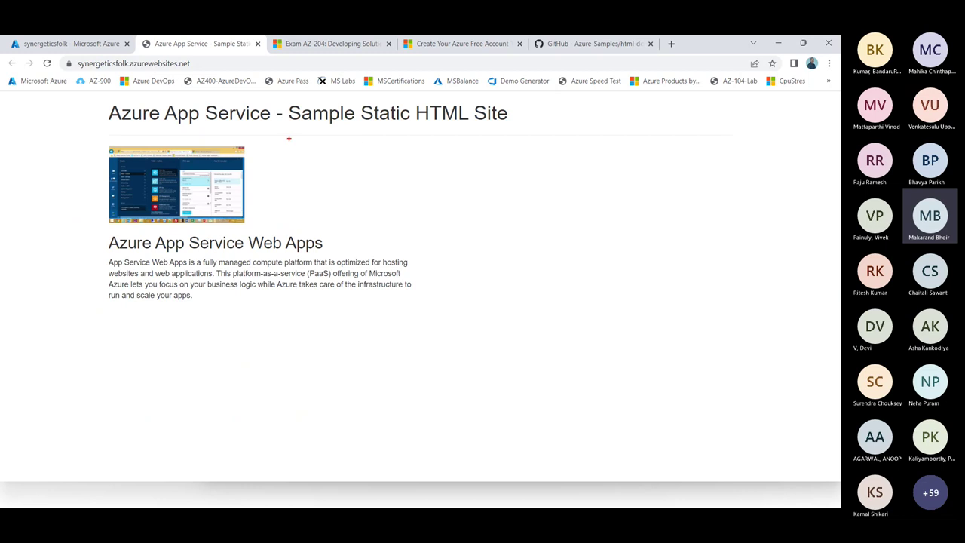
mouse_move(89, 96)
mouse_down()
mouse_move(279, 218)
mouse_move(550, 302)
mouse_up()
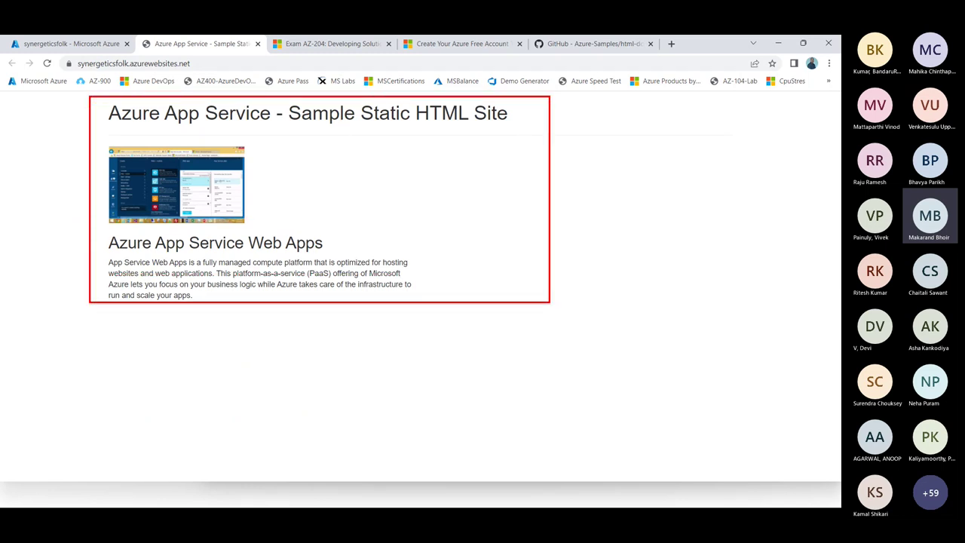
drag(481, 178, 715, 320)
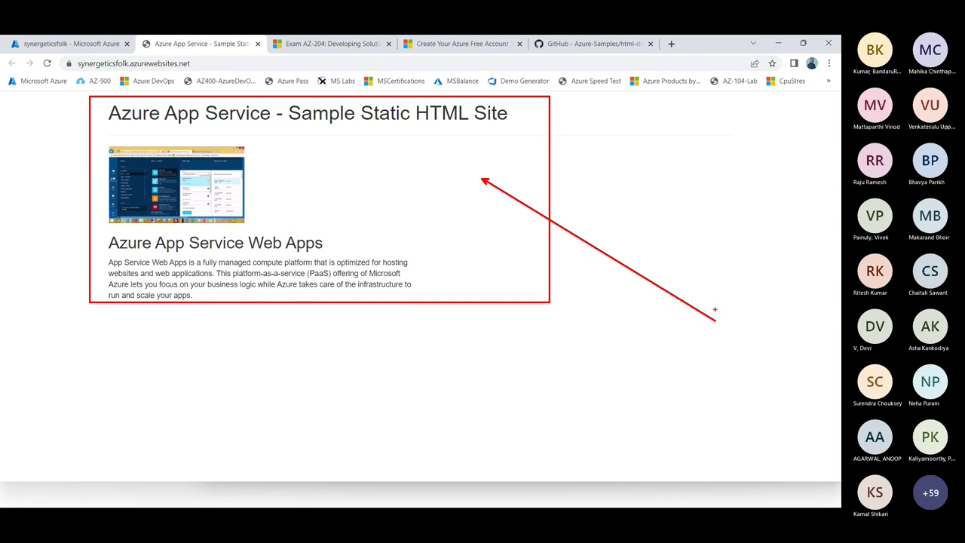
key(Escape)
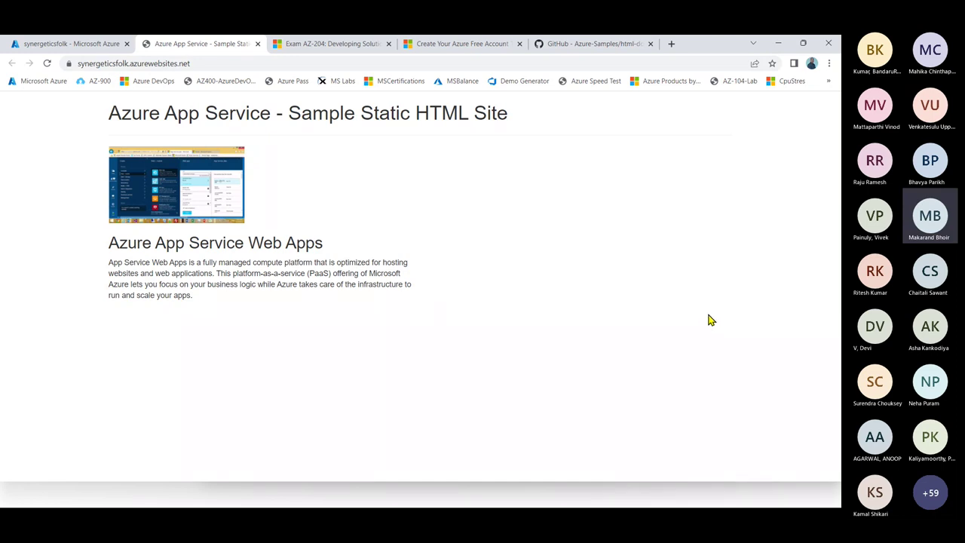
key(alt+Tab)
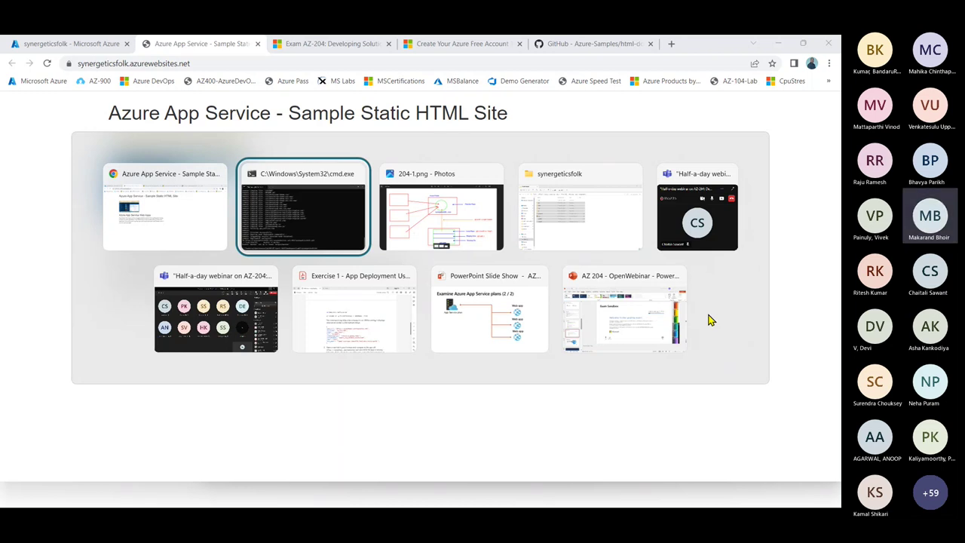
key(alt+Tab)
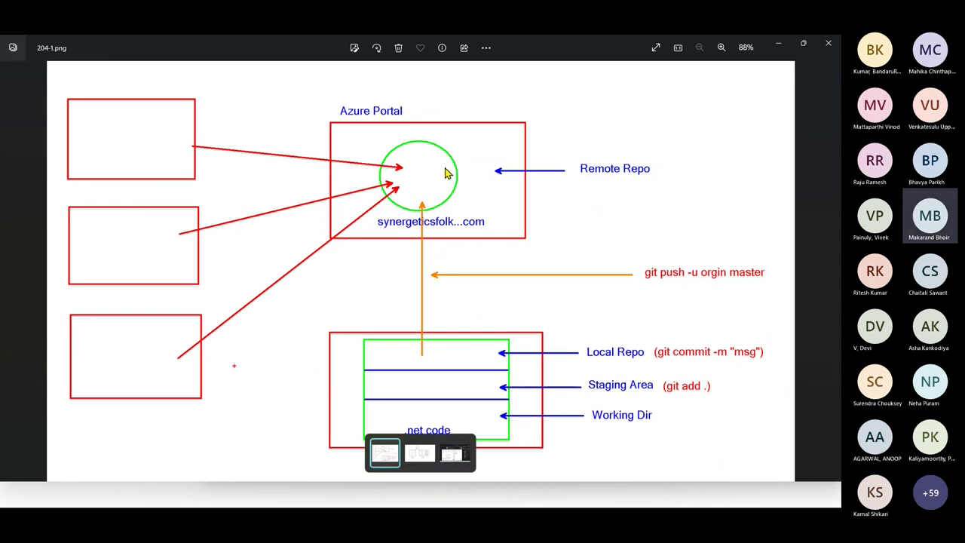
key(alt+Tab)
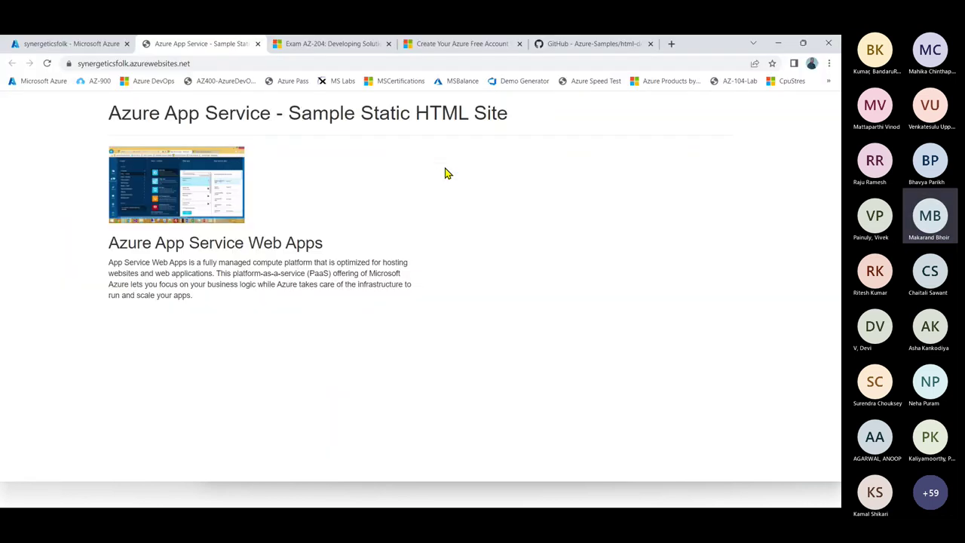
click(204, 64)
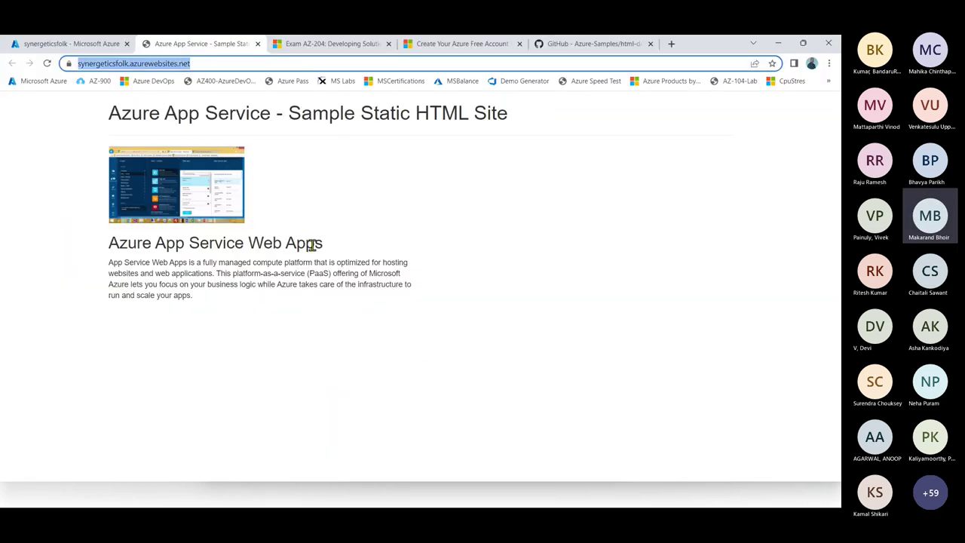
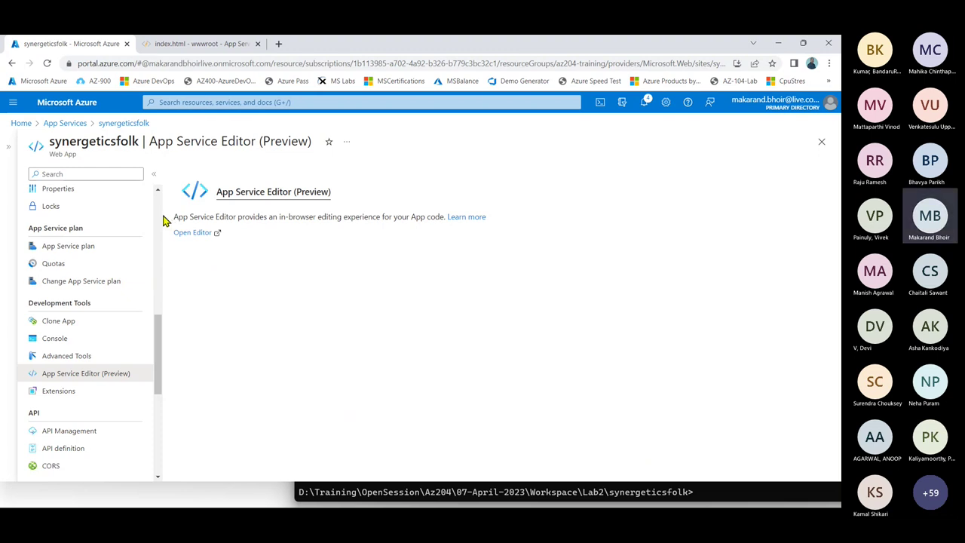
scroll(161, 218, up, 3)
scroll(160, 276, down, 3)
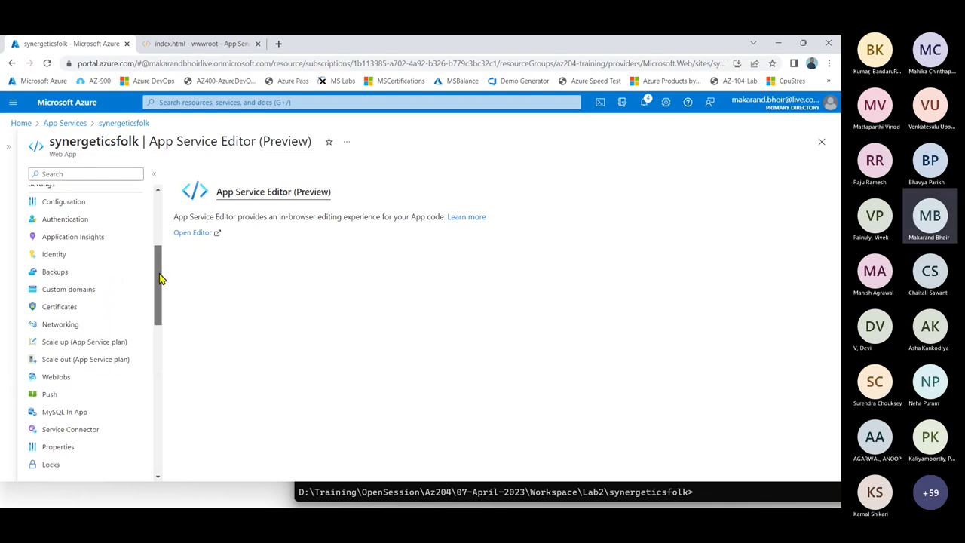
mouse_move(159, 327)
mouse_down()
mouse_move(159, 439)
mouse_move(173, 248)
mouse_up()
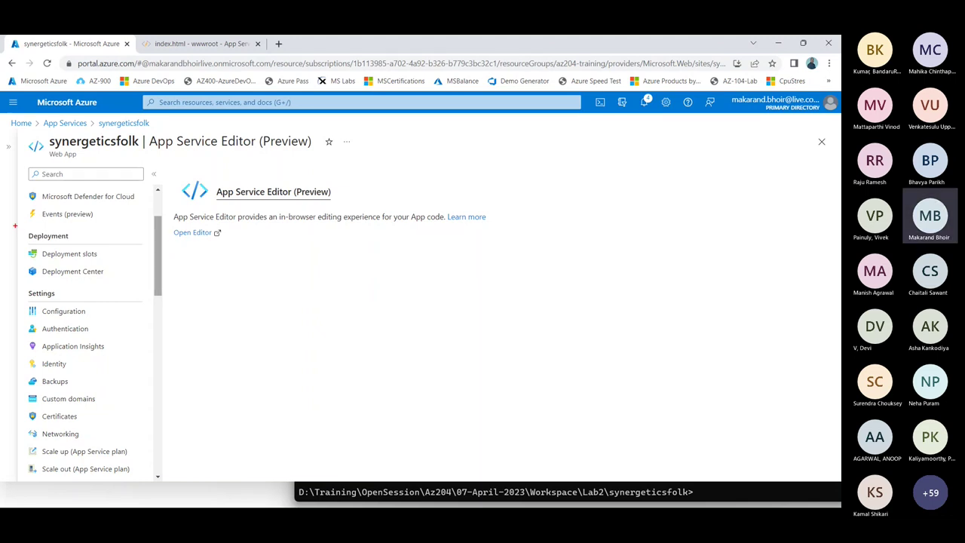
mouse_move(15, 226)
mouse_down()
mouse_move(120, 294)
mouse_move(147, 298)
mouse_up()
drag(101, 254, 137, 236)
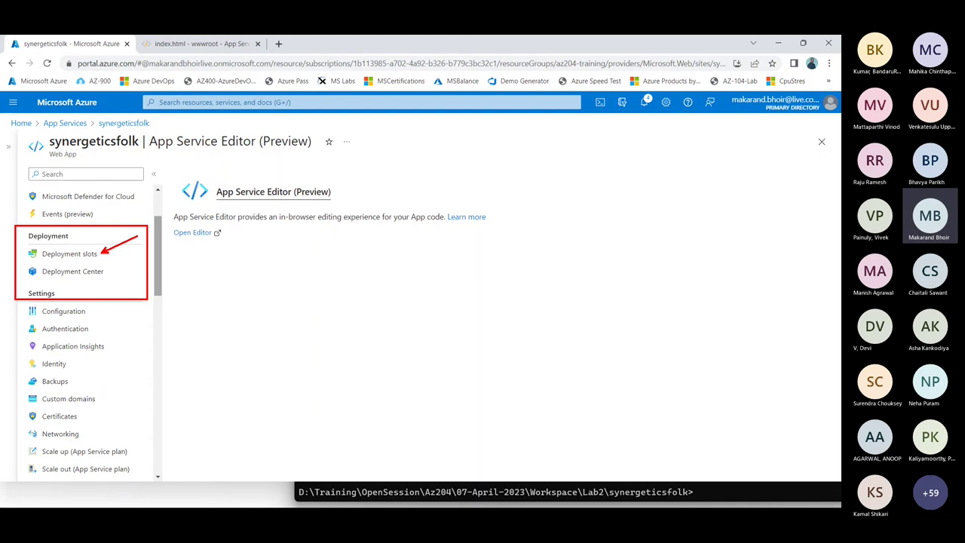
key(Escape)
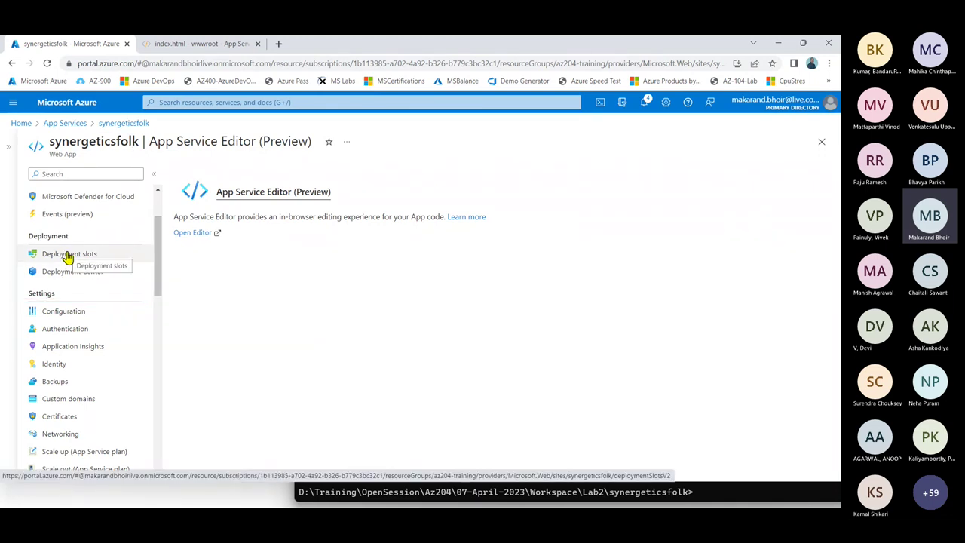
- Show synergeticsfolk's Deployment slots, pointing out the lone production slot at 100% traffic
click(67, 257)
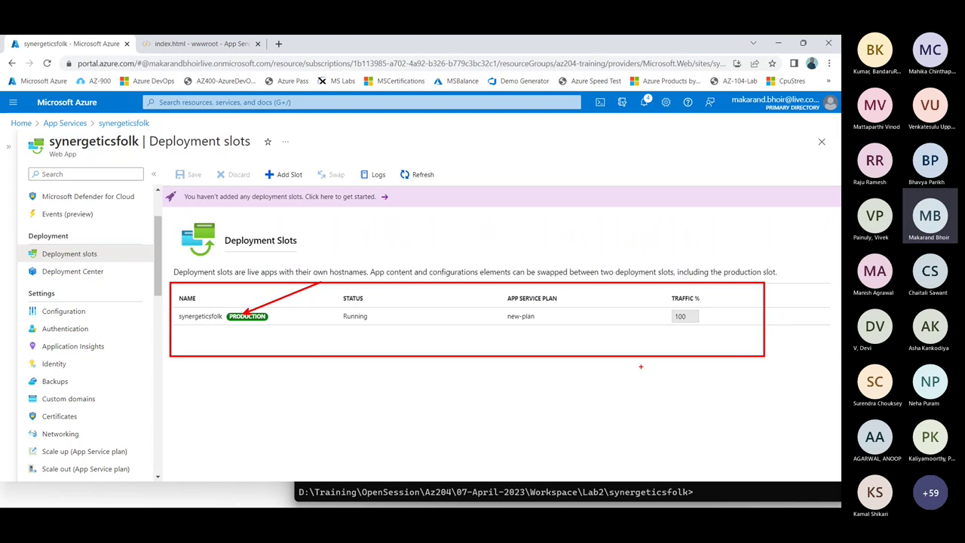
drag(662, 354, 639, 374)
key(Escape)
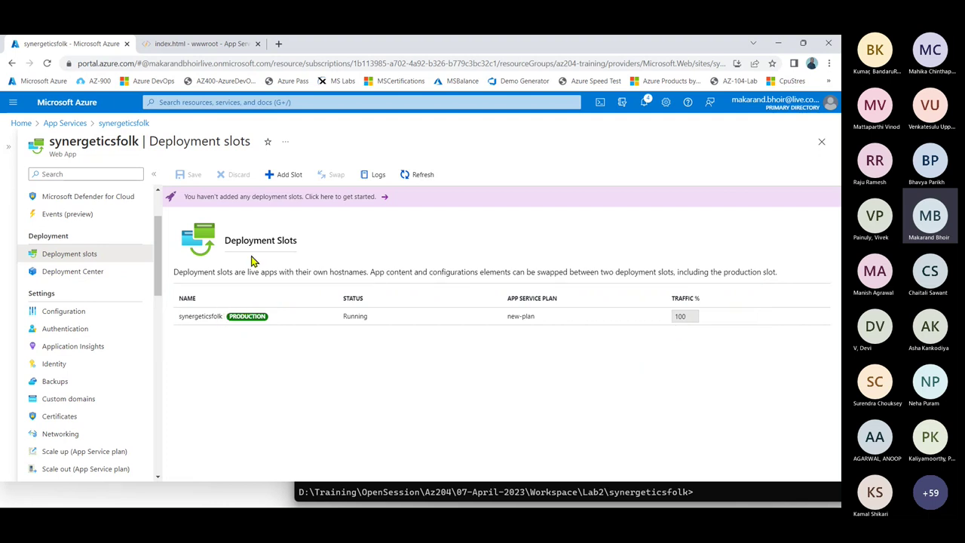
- Create a 'staging' slot without cloned settings, highlighting its synergeticsfolk-staging.azurewebsites.net URL
click(280, 175)
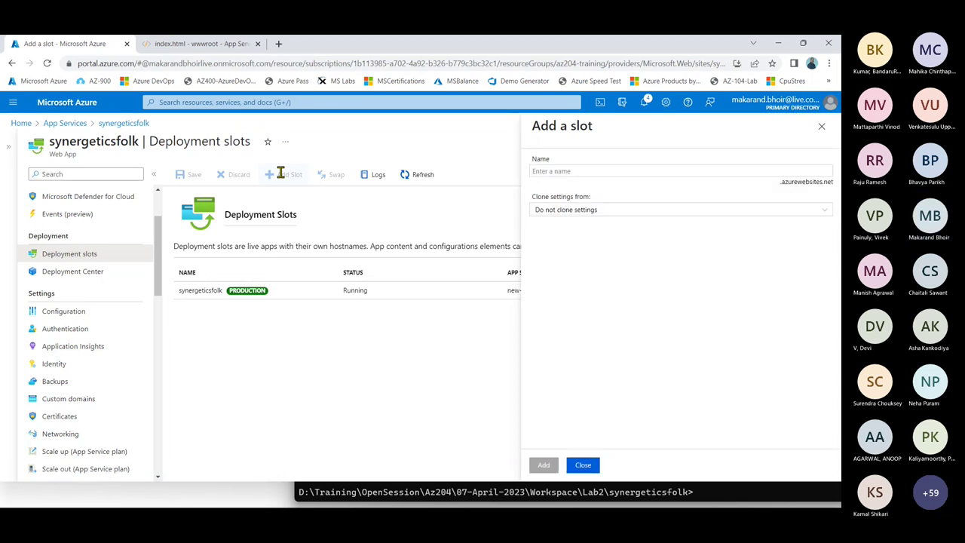
click(566, 169)
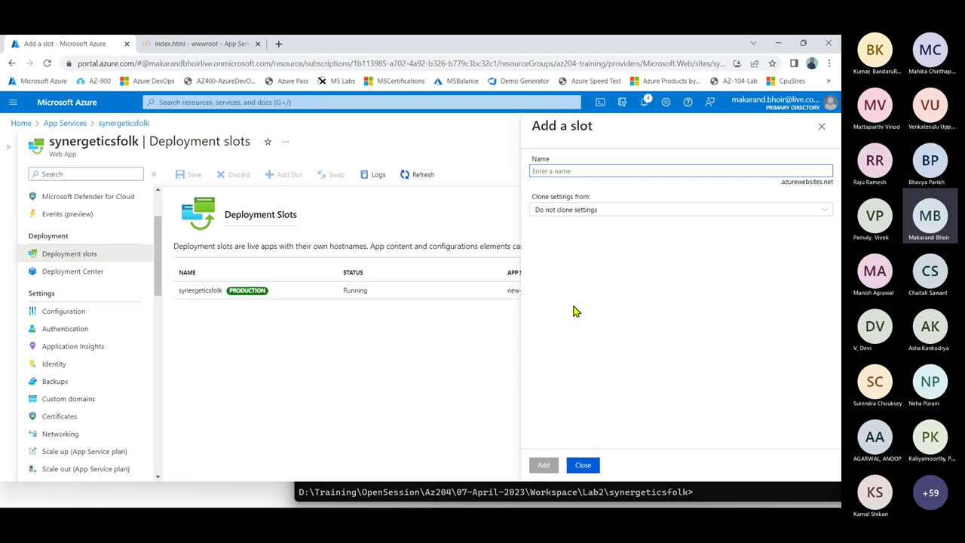
text(sta)
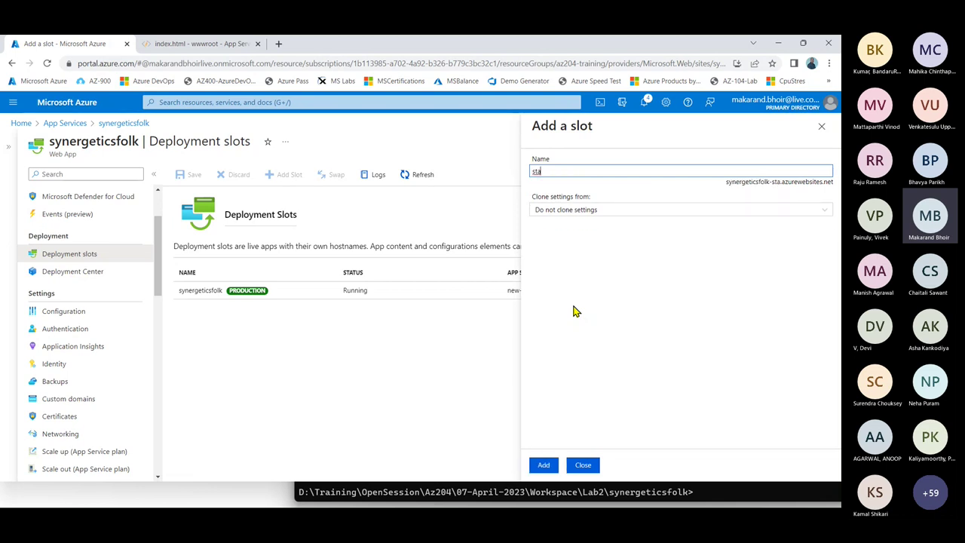
text(ging)
mouse_move(711, 167)
mouse_down()
mouse_move(840, 202)
mouse_move(822, 222)
mouse_move(834, 252)
mouse_up()
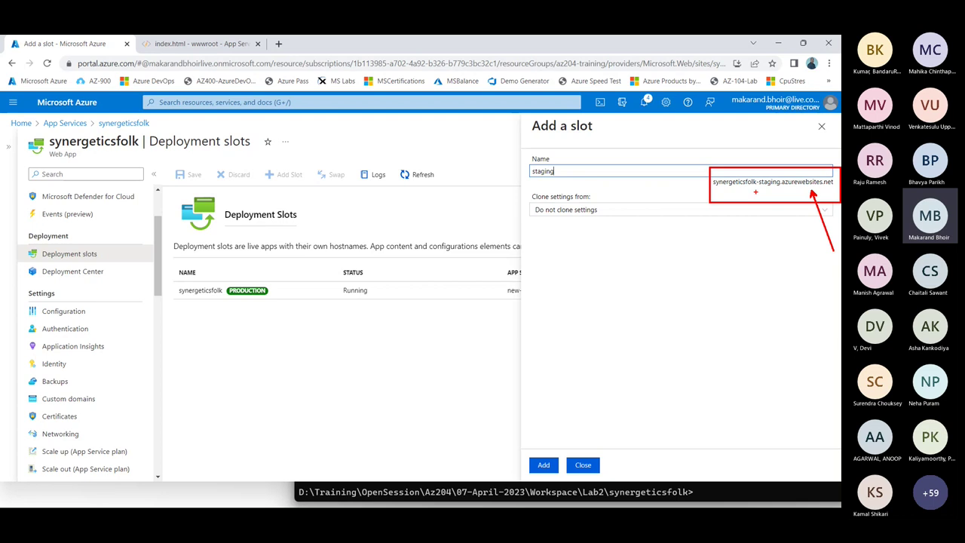
drag(556, 454, 602, 401)
key(Escape)
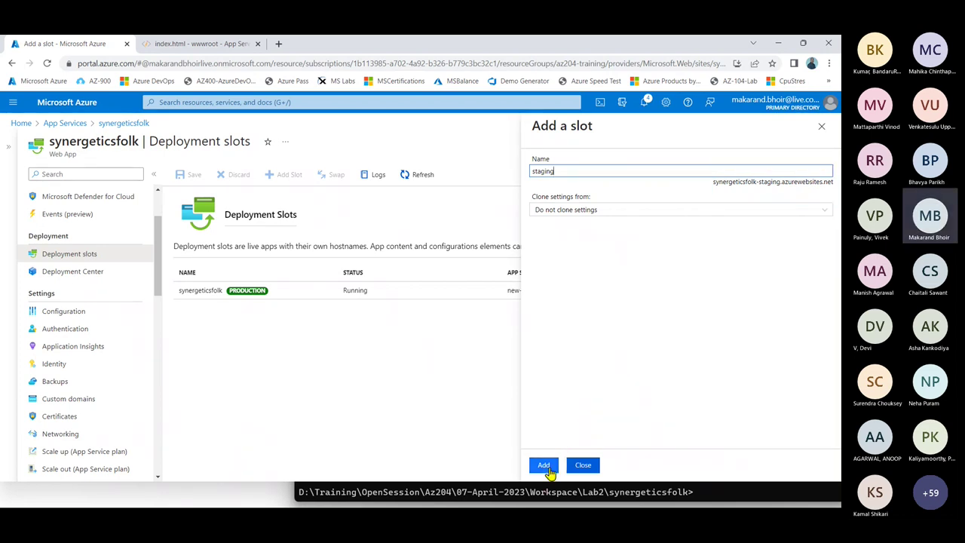
click(548, 468)
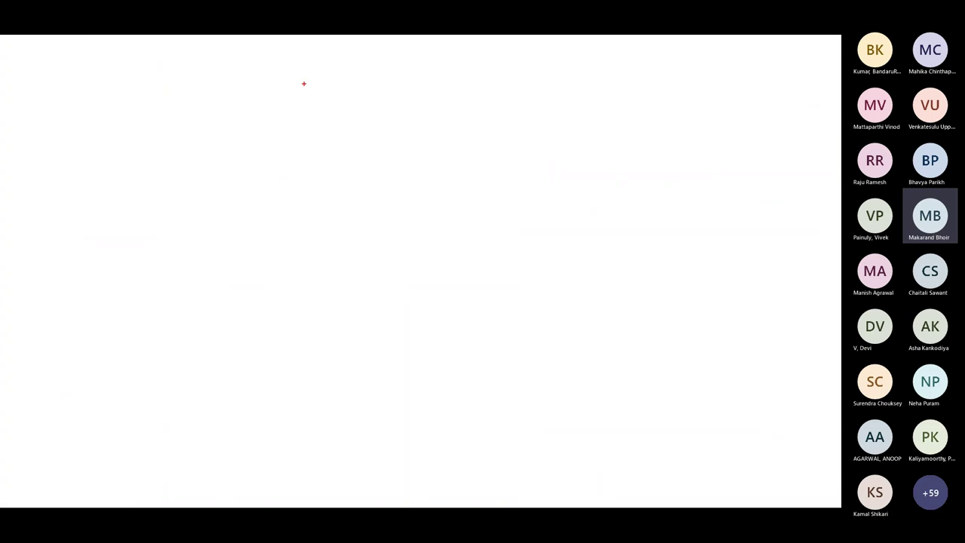
- Sketch a large red box over a red monitor with a stand, plus two green screen lines
mouse_move(307, 81)
mouse_down()
mouse_move(375, 132)
mouse_move(533, 205)
mouse_move(645, 238)
mouse_move(651, 261)
mouse_up()
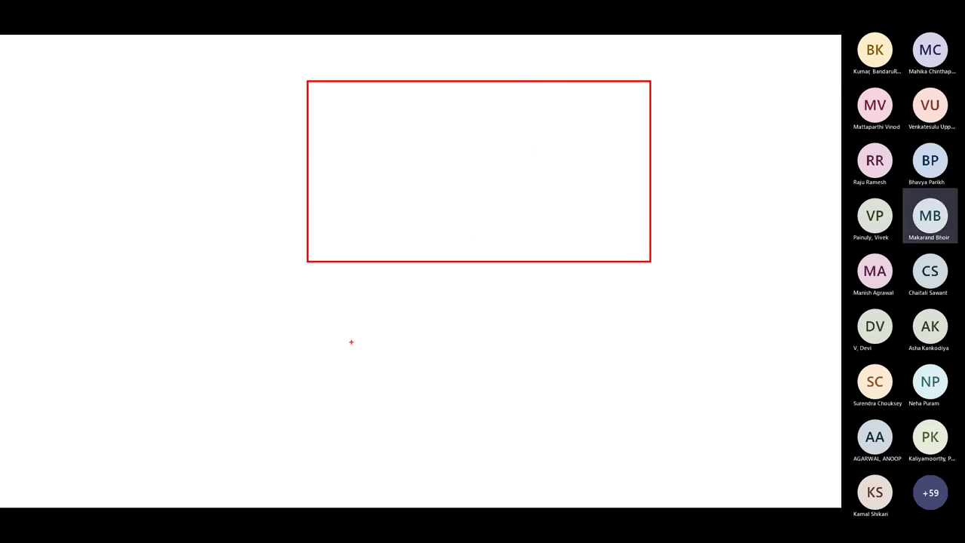
drag(378, 340, 578, 465)
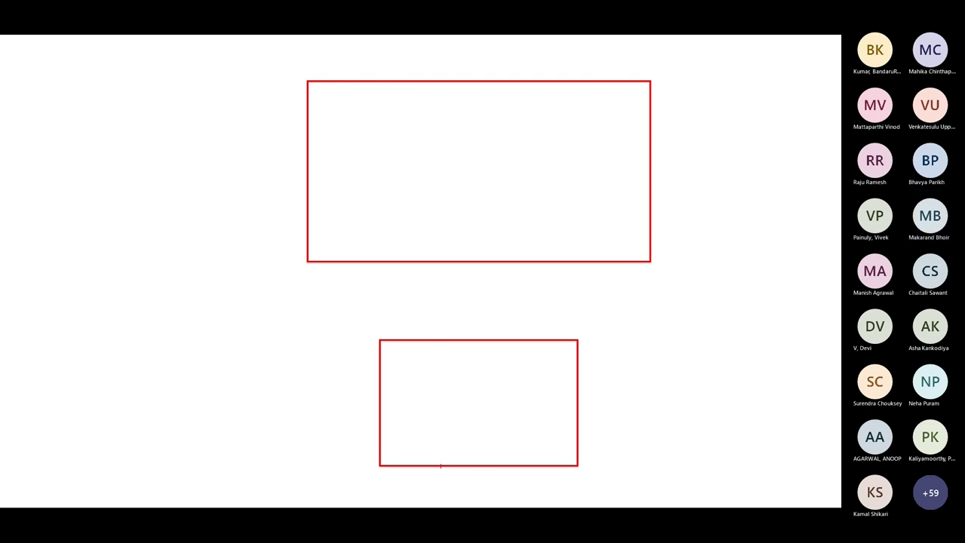
drag(442, 467, 422, 487)
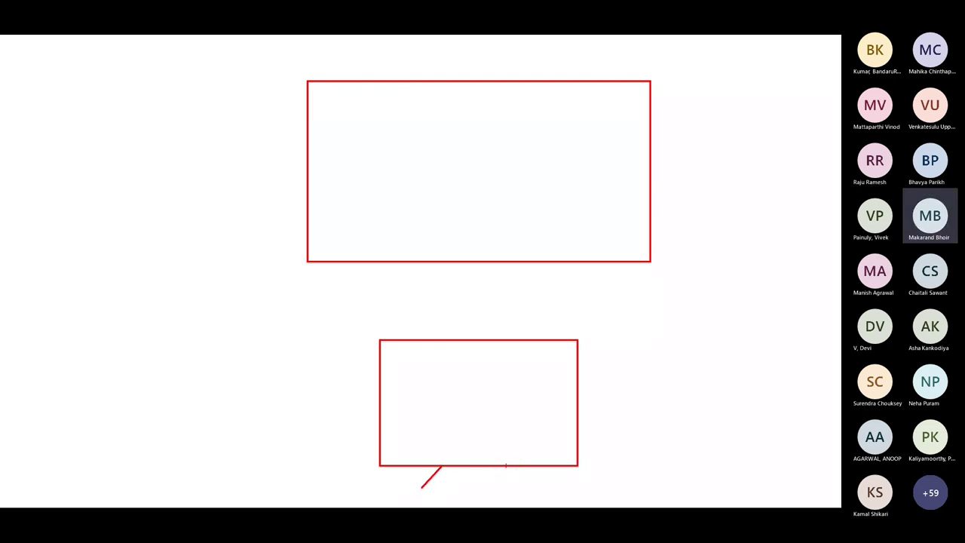
drag(506, 467, 528, 485)
drag(422, 487, 531, 487)
drag(380, 378, 577, 383)
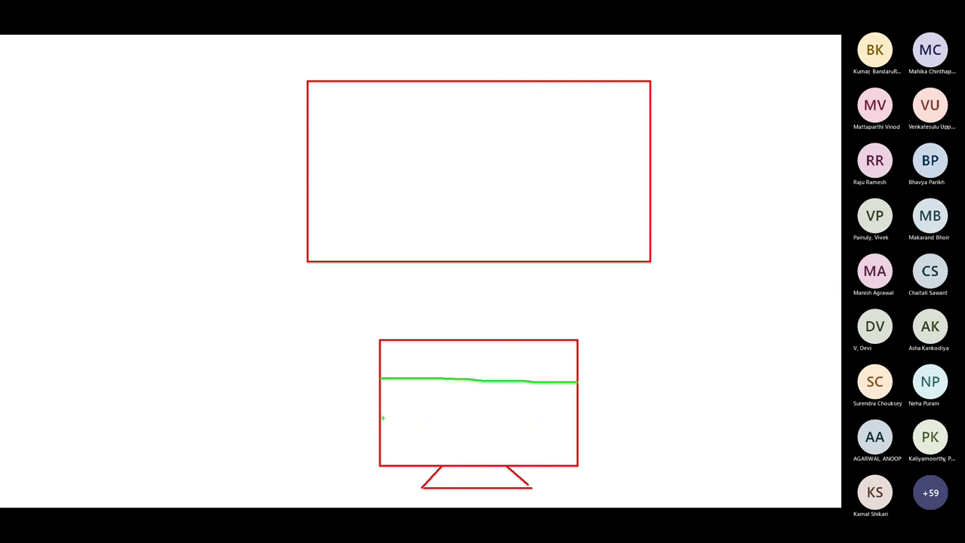
drag(382, 420, 578, 420)
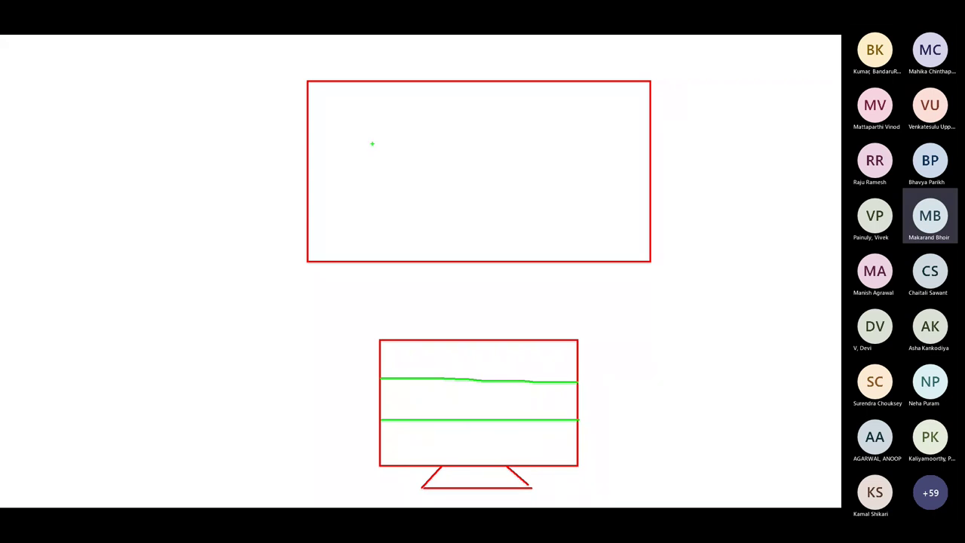
- Draw a blue circle in the large box labelled 'synergeticsfolk.azurewebsite.com' beneath it
key(b)
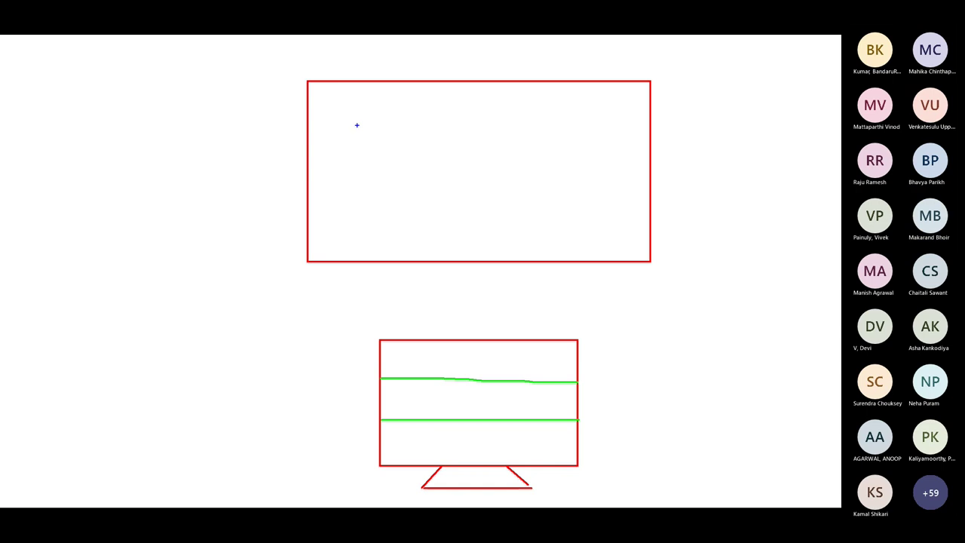
drag(360, 122, 452, 204)
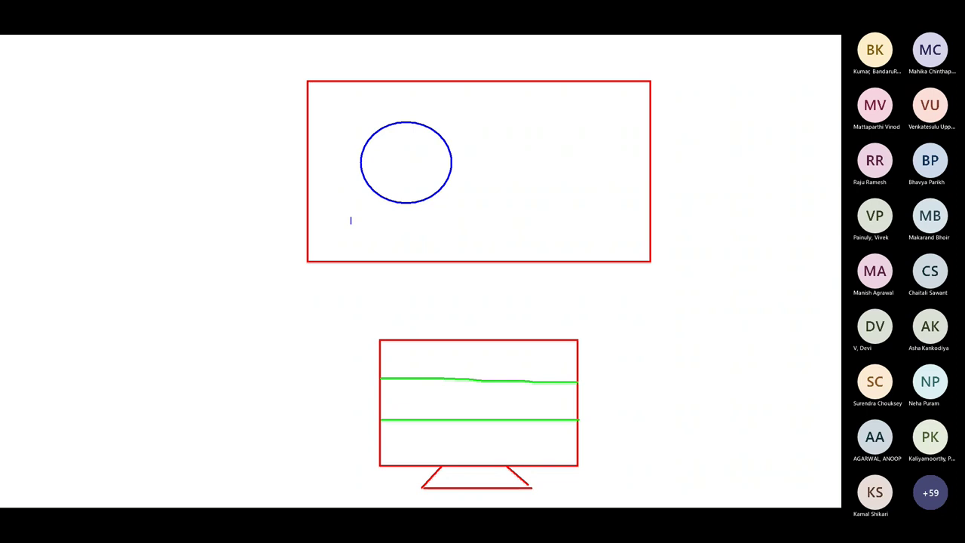
click(351, 220)
text(synergeticsfolk.azurewebsite)
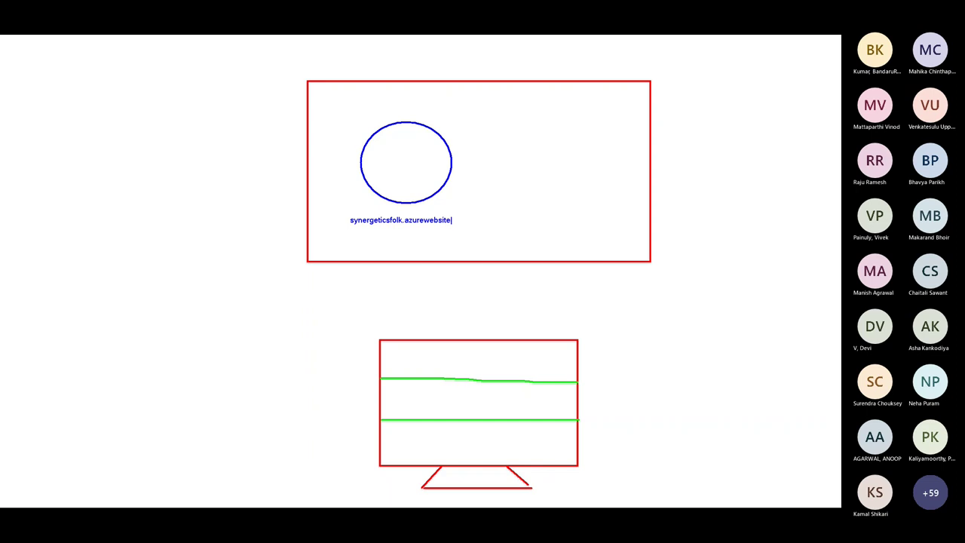
text(.com)
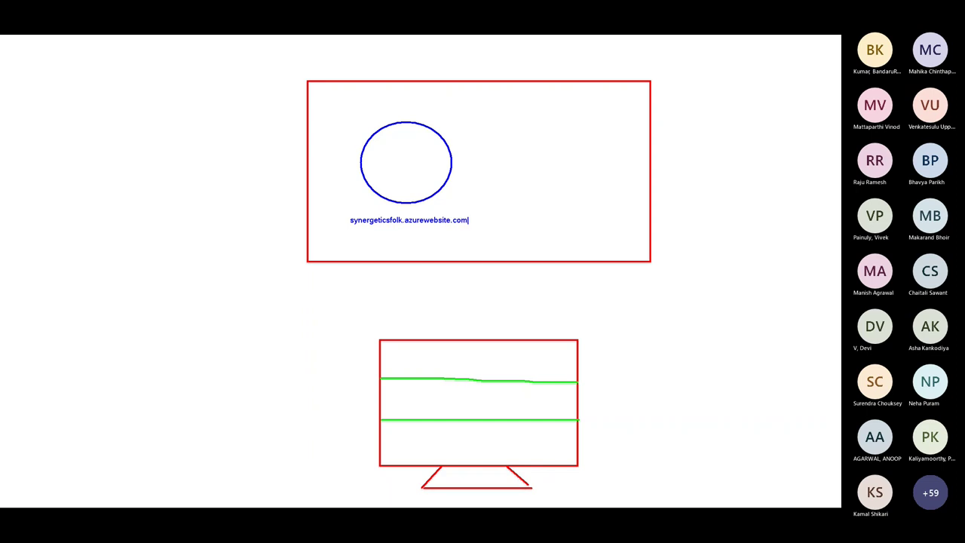
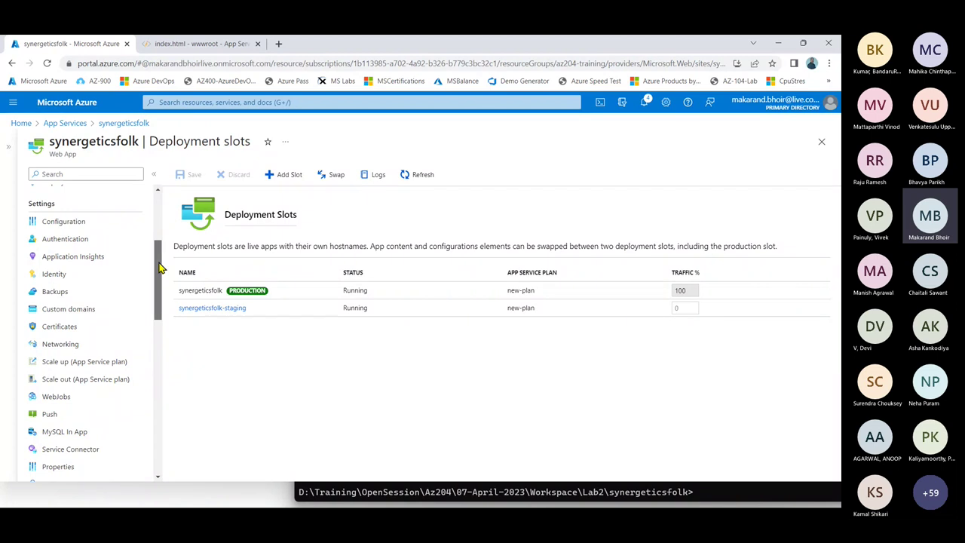
scroll(158, 268, down, 3)
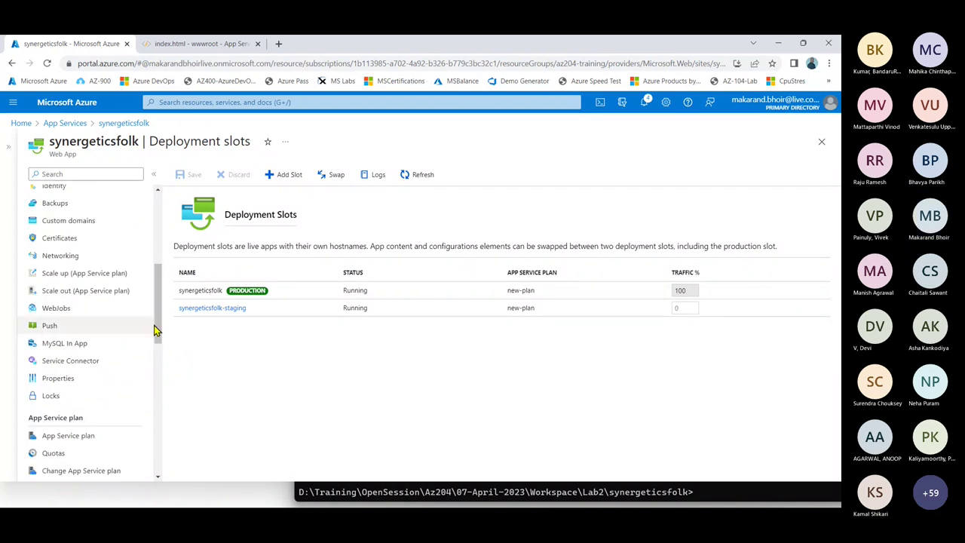
drag(158, 320, 179, 269)
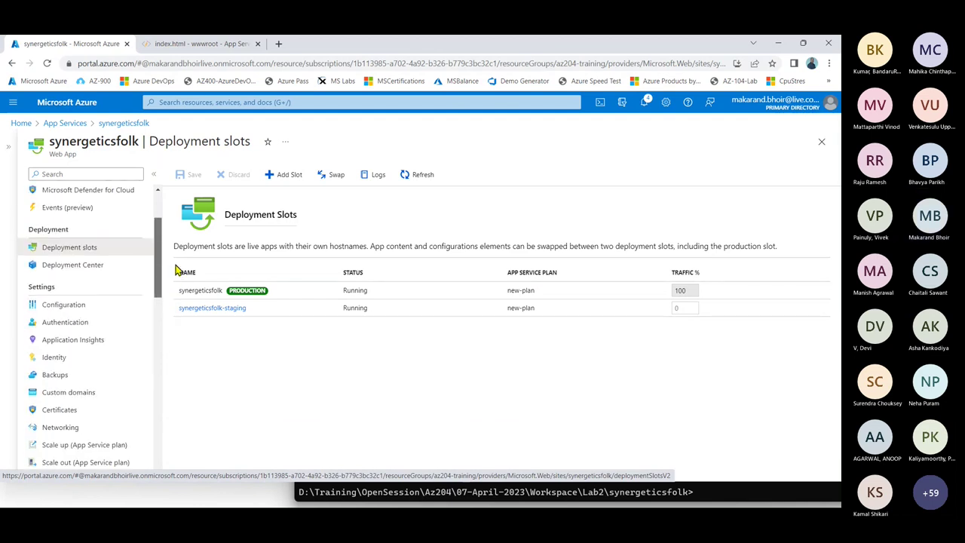
click(98, 272)
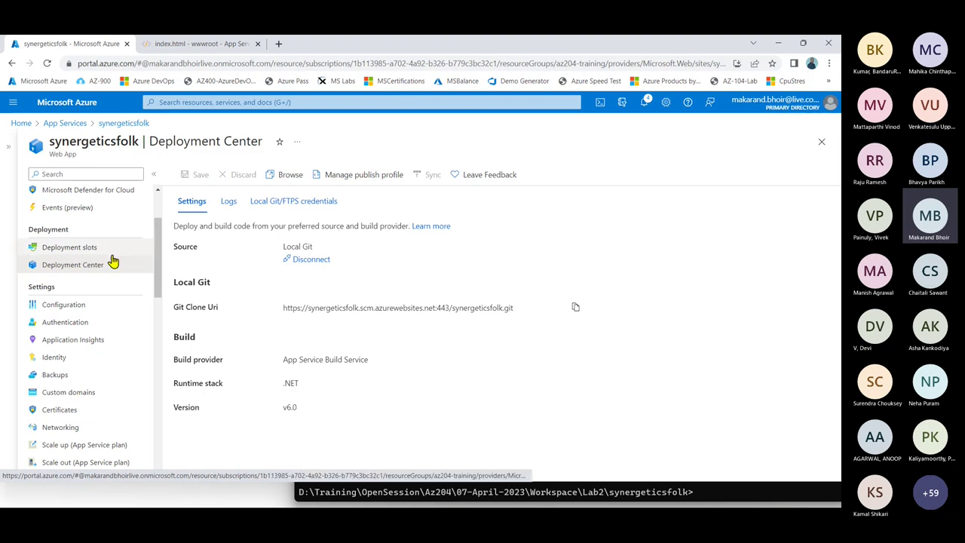
click(76, 249)
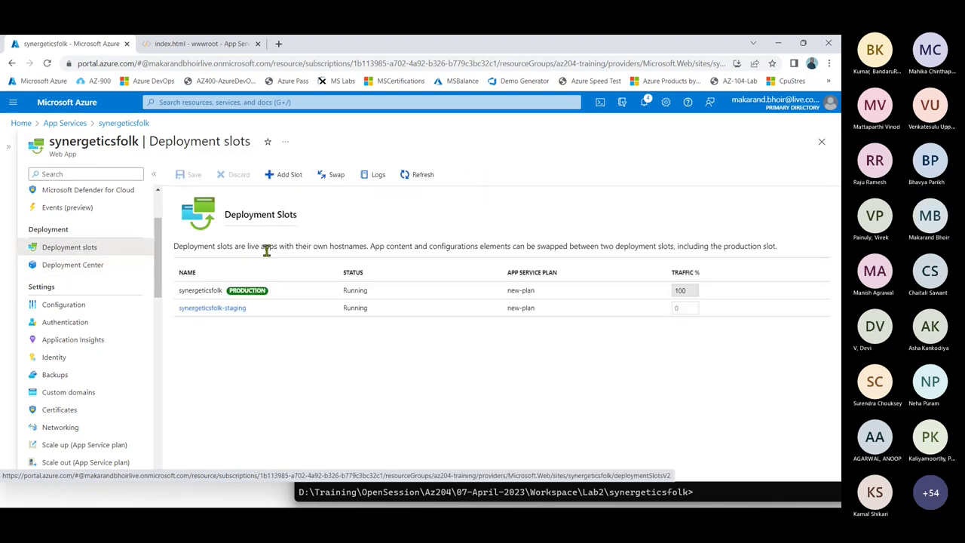
- Open the synergeticsfolk-staging slot and go to its Deployment Center settings
click(215, 310)
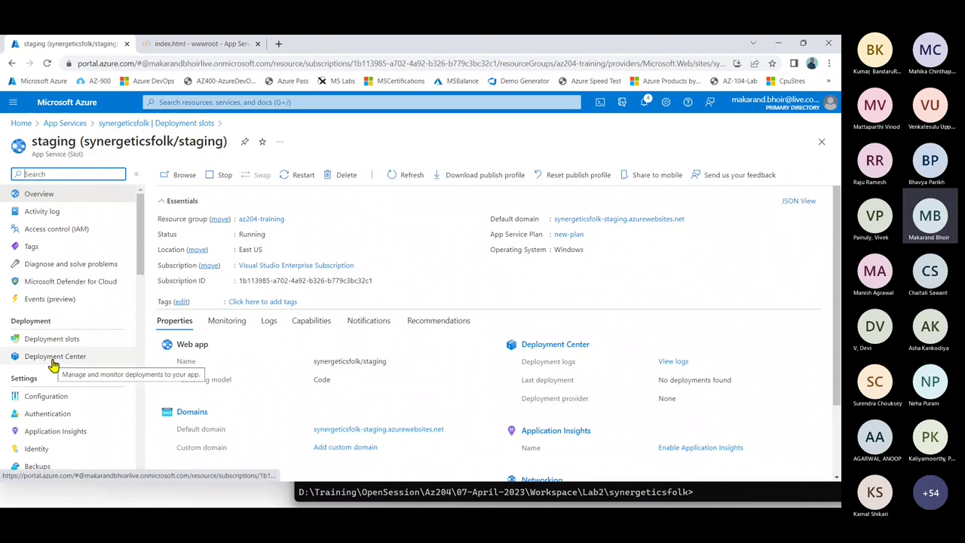
click(54, 365)
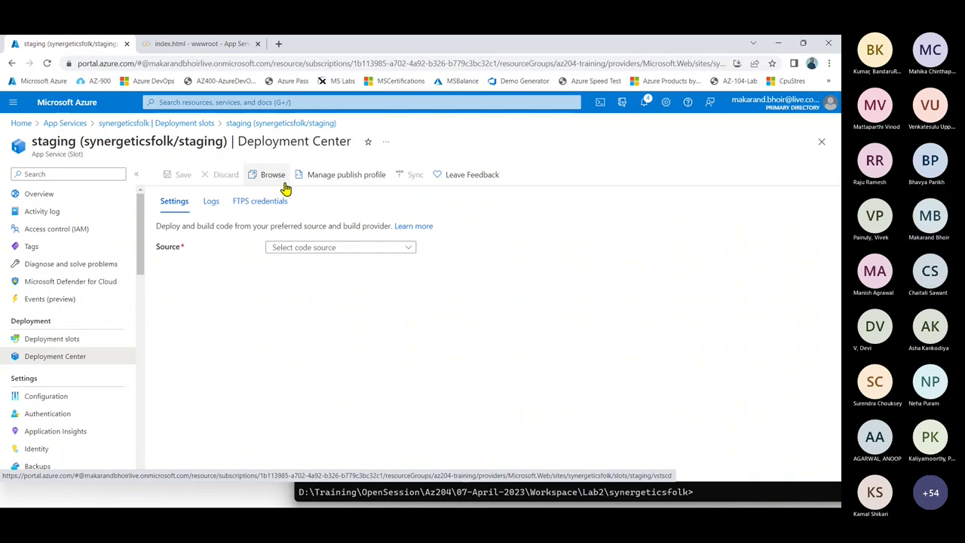
- Set the staging slot's code source to Local Git and save it
click(308, 249)
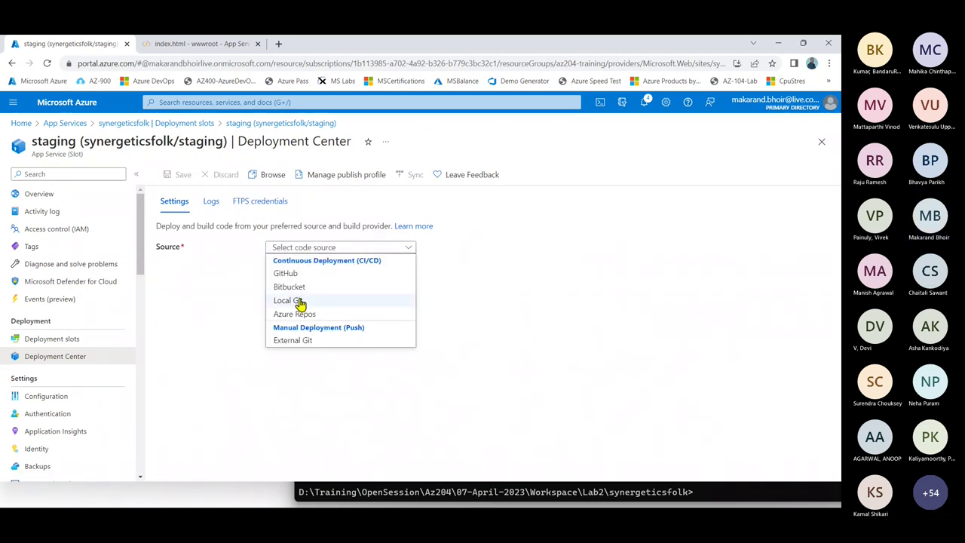
click(299, 301)
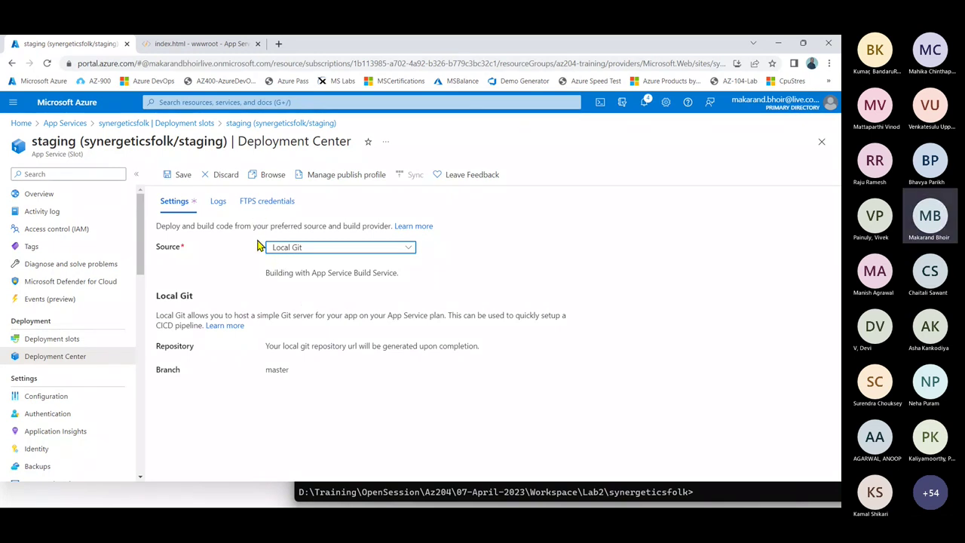
click(182, 176)
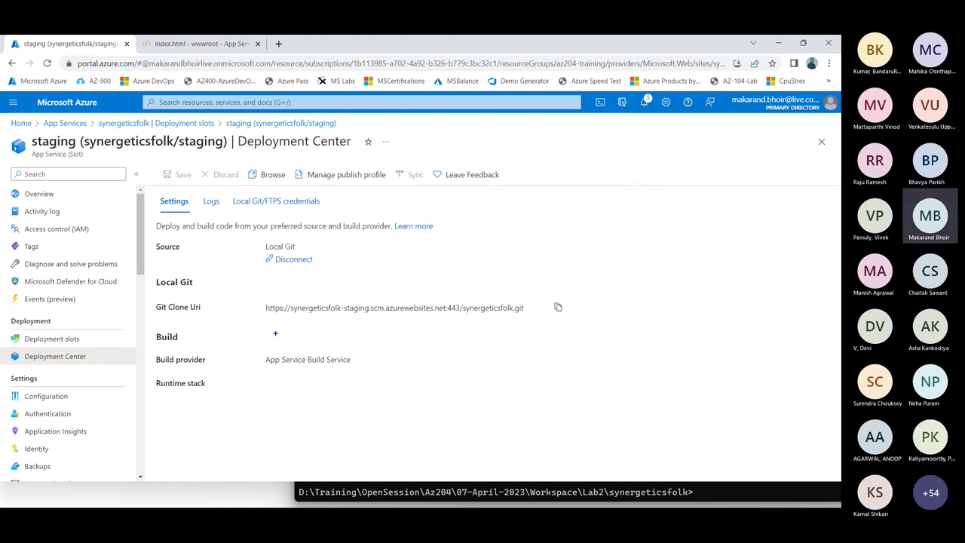
- Highlight the staging slot's Git clone URI and copy it
mouse_move(258, 293)
mouse_down()
mouse_move(340, 339)
mouse_move(574, 337)
mouse_up()
drag(400, 323, 447, 395)
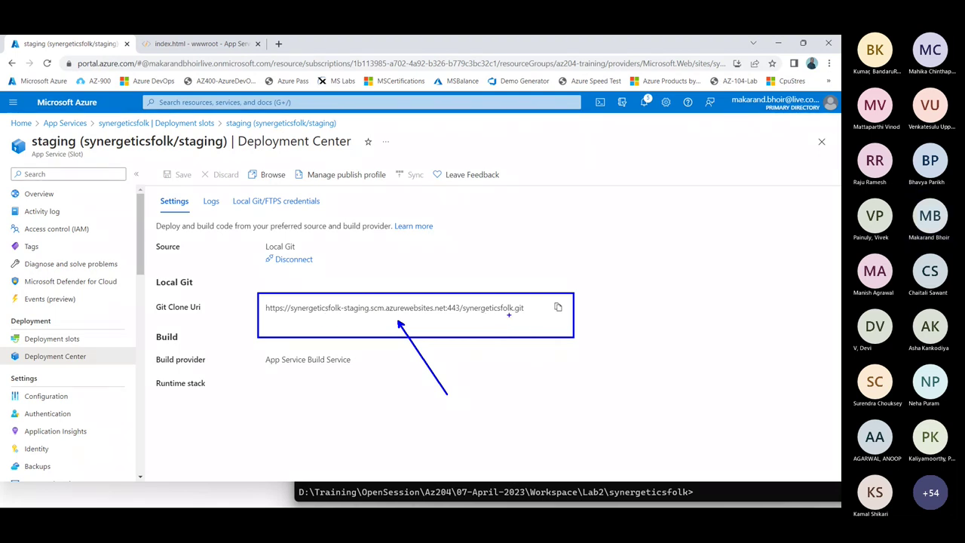
key(Escape)
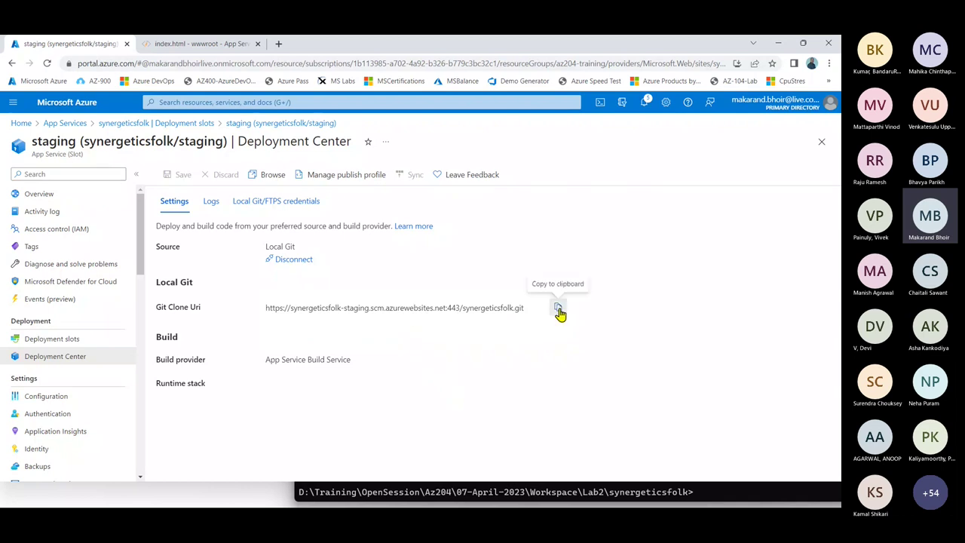
click(558, 310)
scroll(141, 245, down, 1)
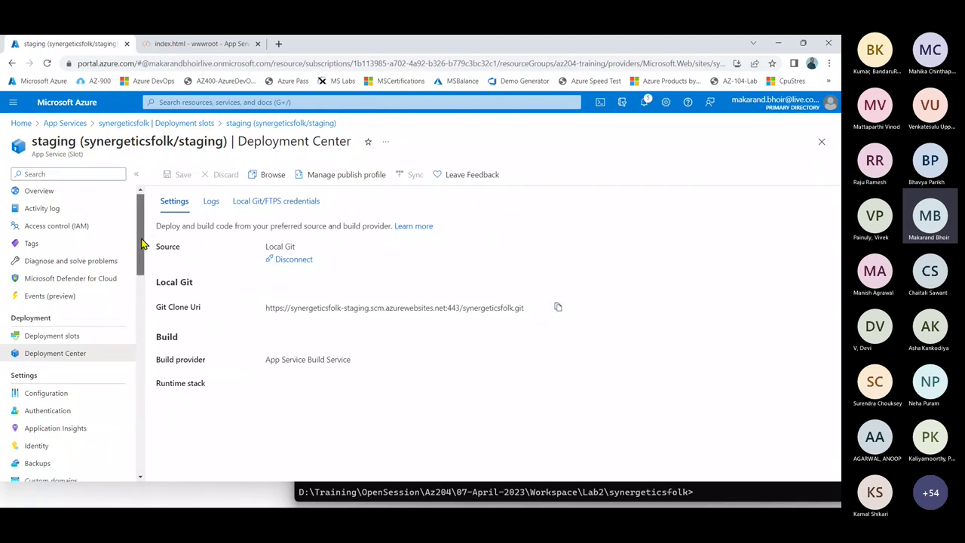
drag(142, 245, 151, 218)
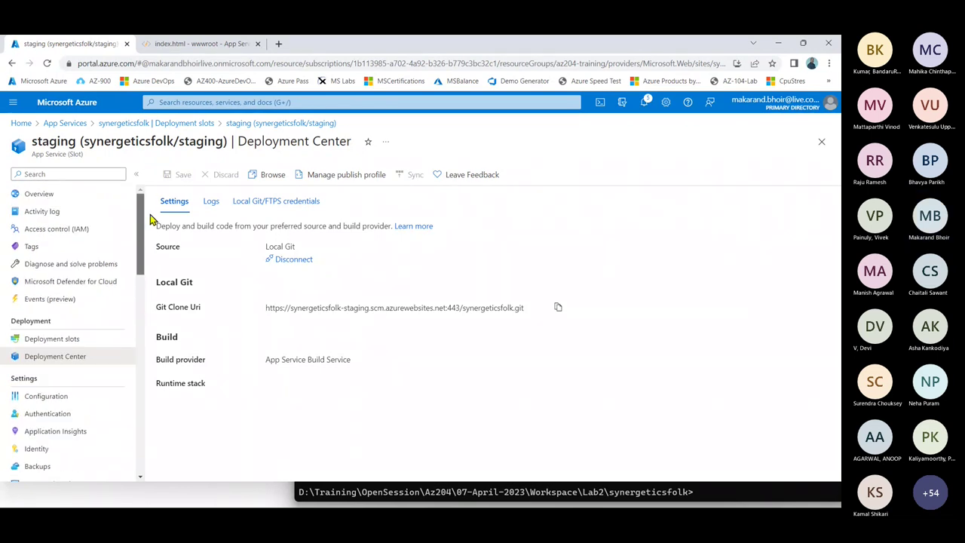
- Copy the staging slot's default domain and load it in a new browser tab
click(43, 194)
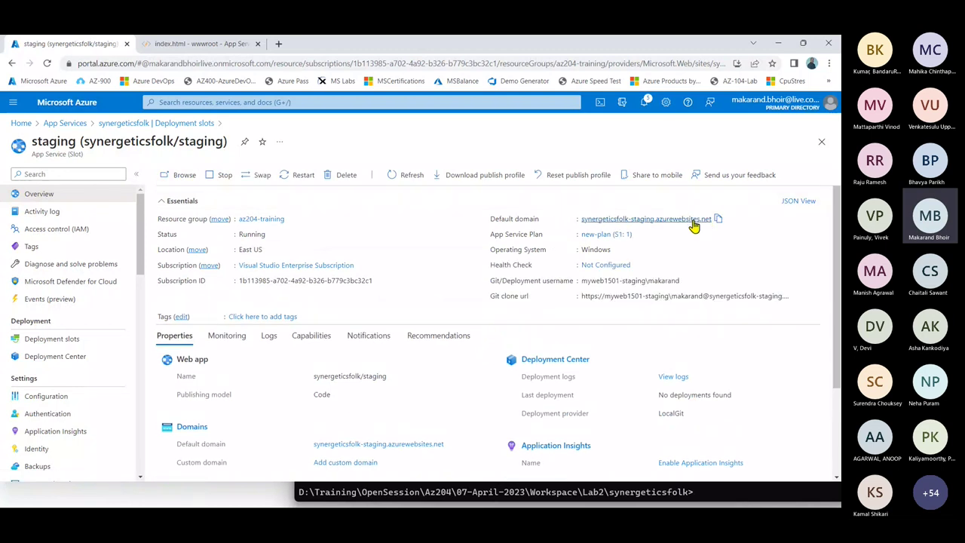
click(719, 219)
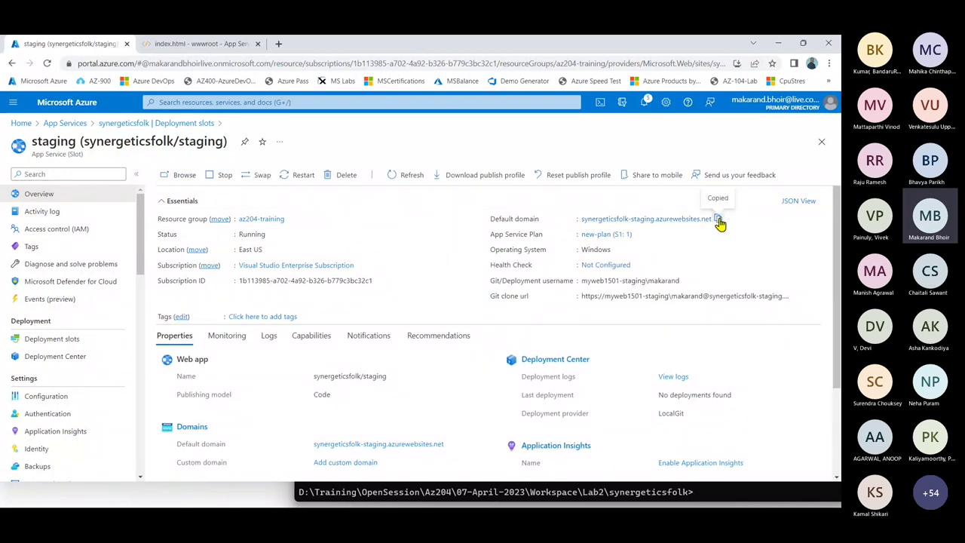
click(279, 45)
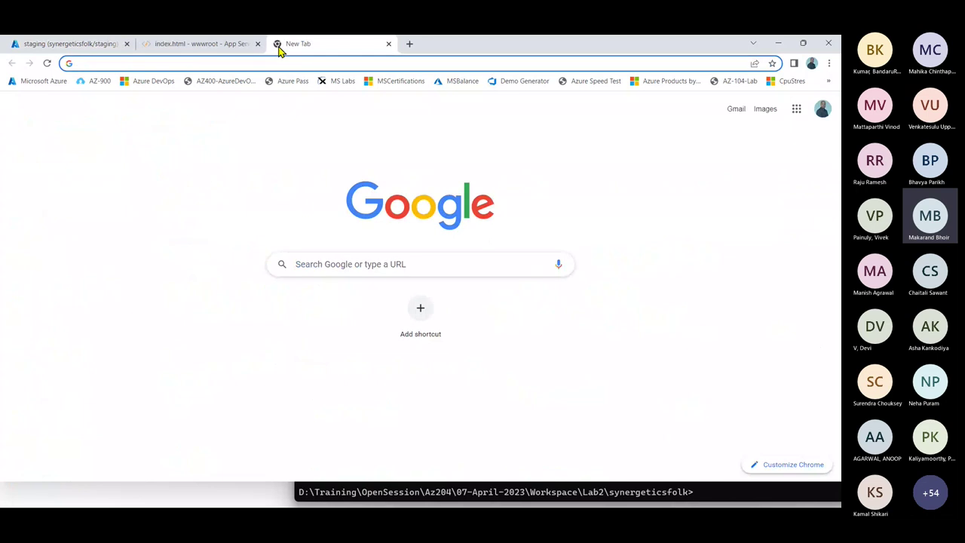
key(ctrl+v)
key(Return)
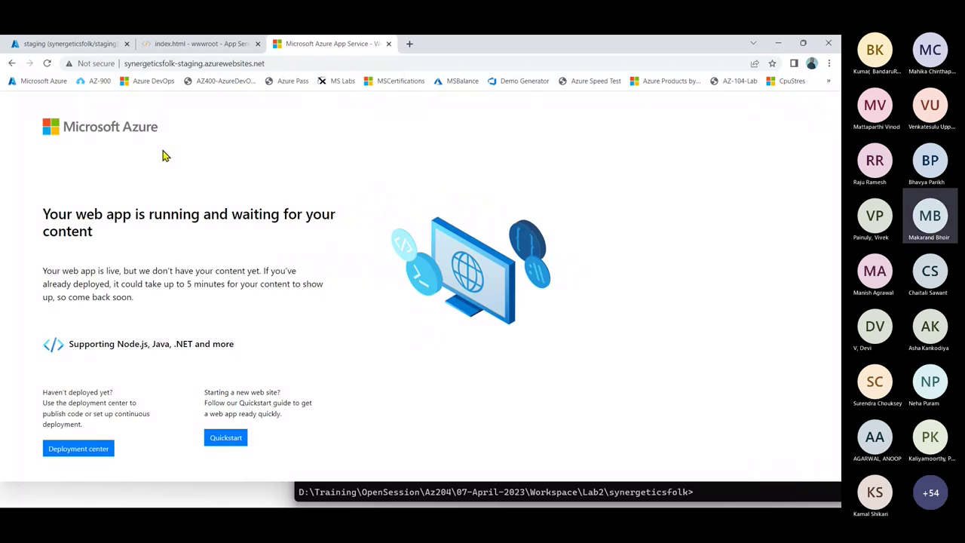
- Load the production site in another tab by removing -staging from the address
click(293, 64)
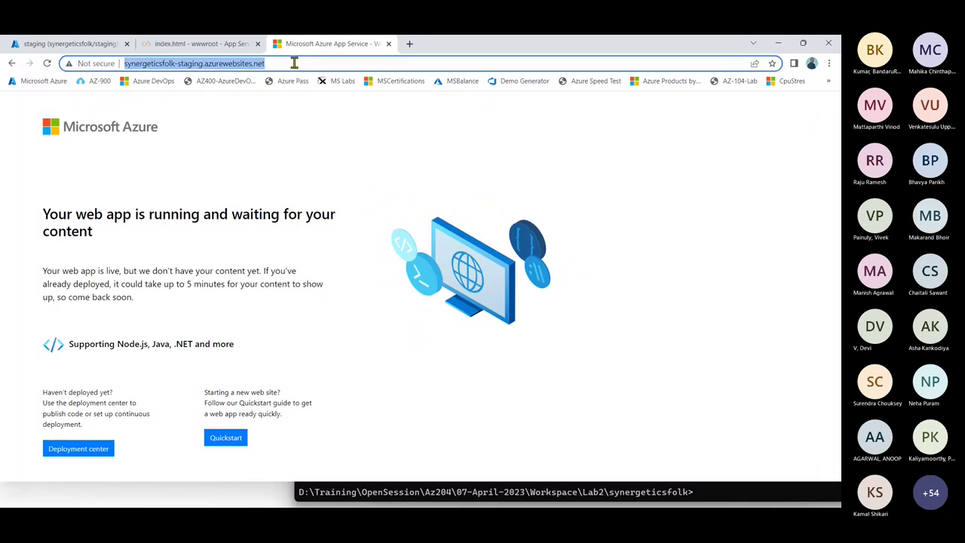
click(408, 46)
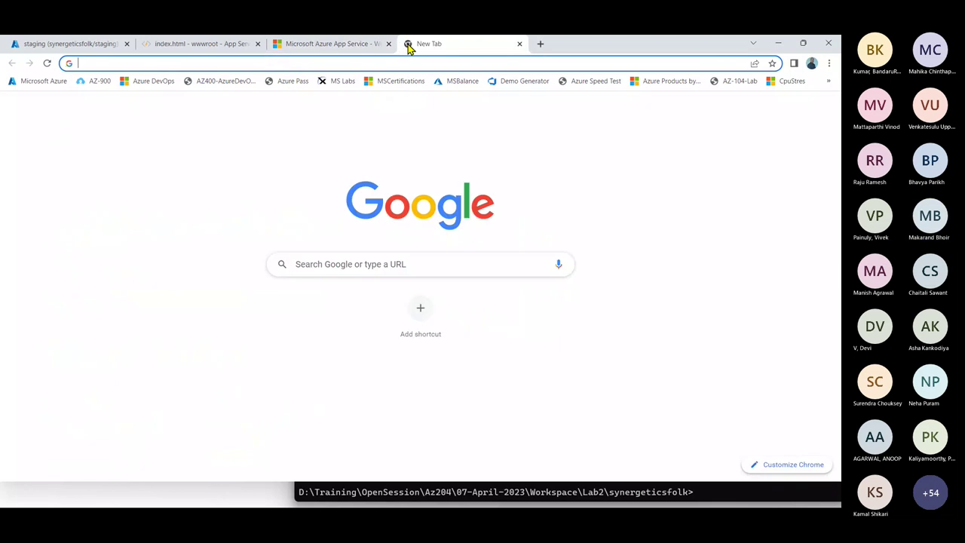
key(ctrl+v)
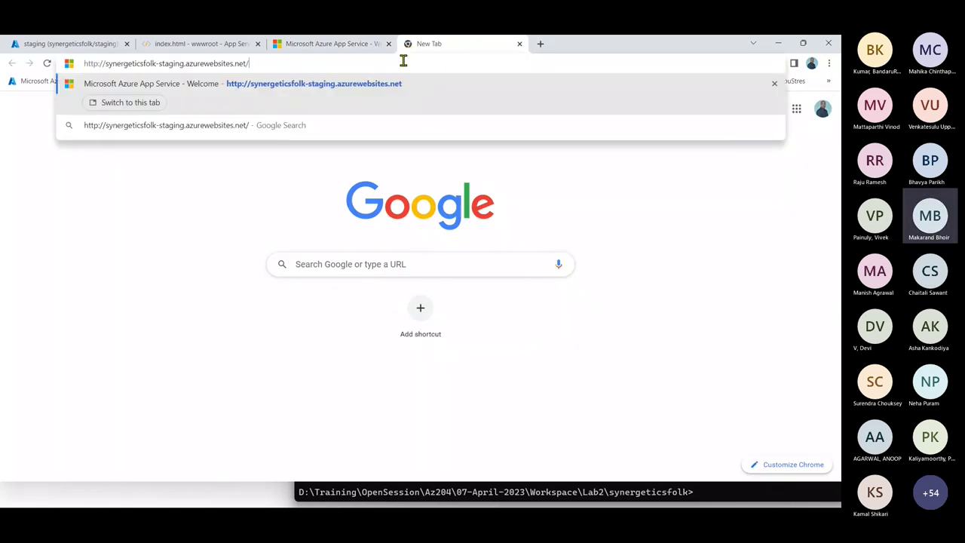
key(ctrl+shift+Left)
key(BackSpace)
key(BackSpace)
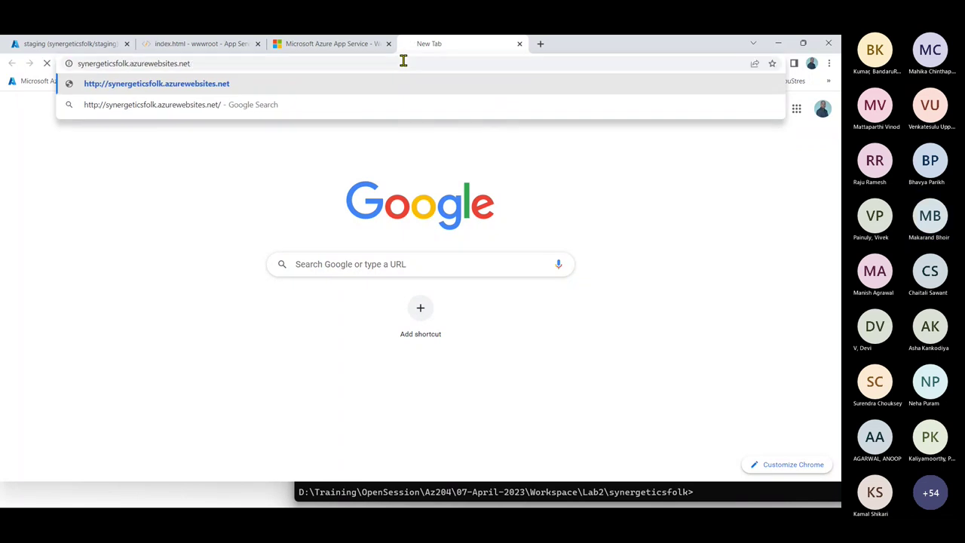
key(Return)
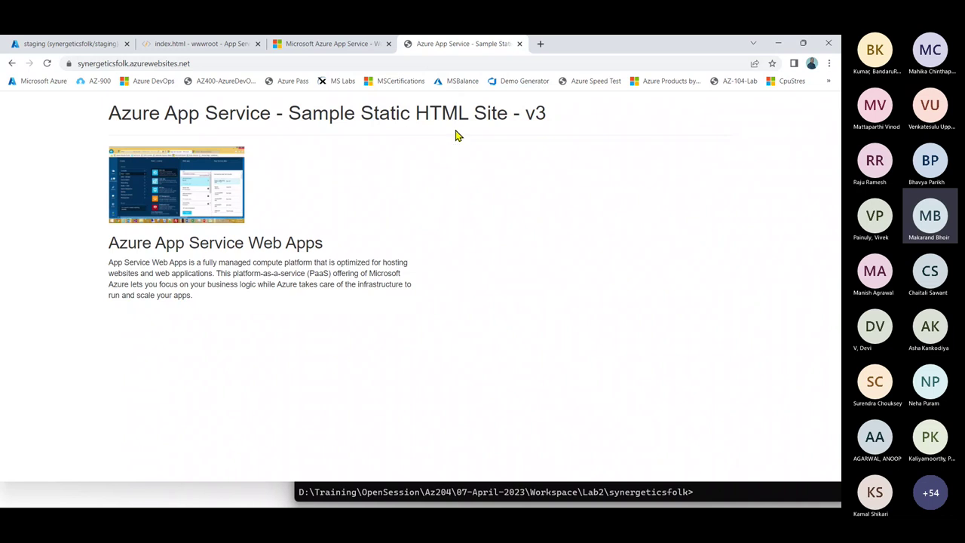
click(359, 45)
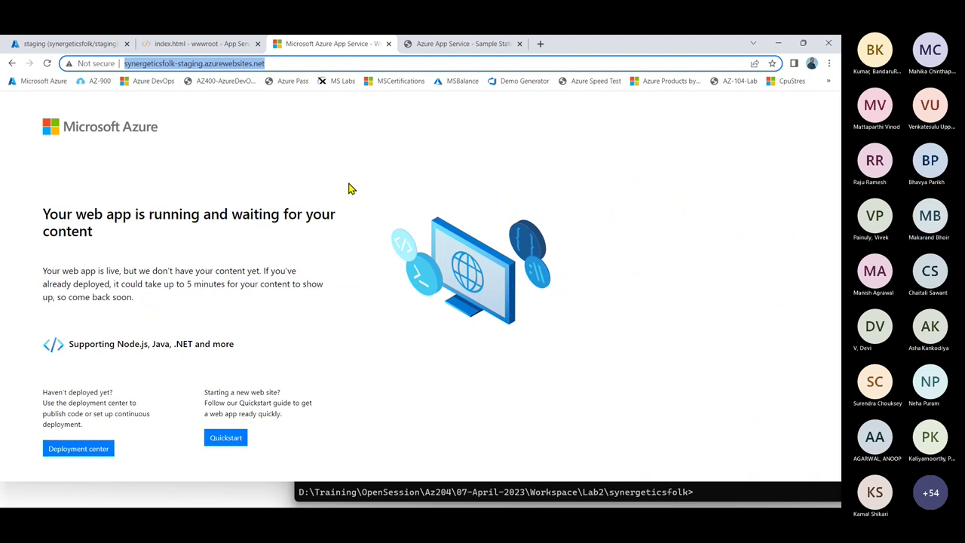
key(alt+Tab)
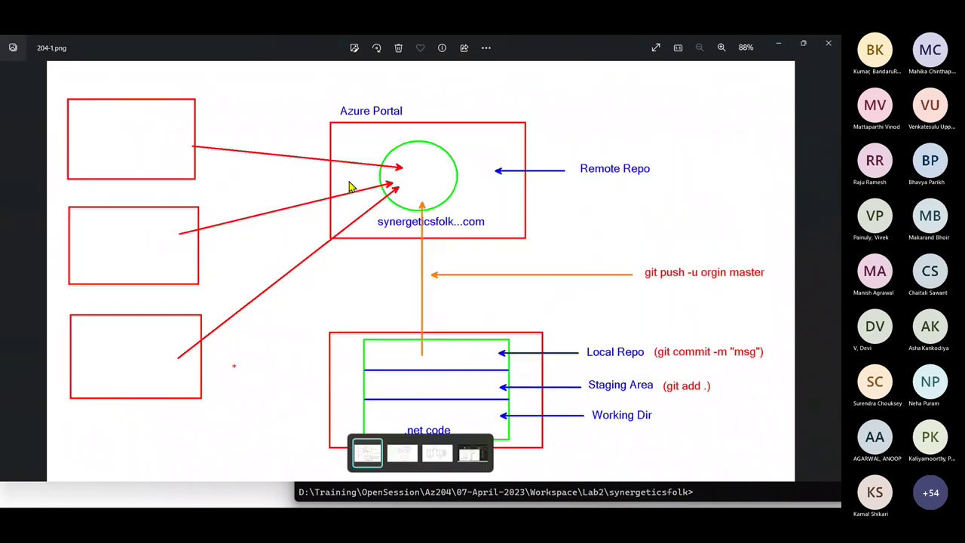
key(alt+Tab)
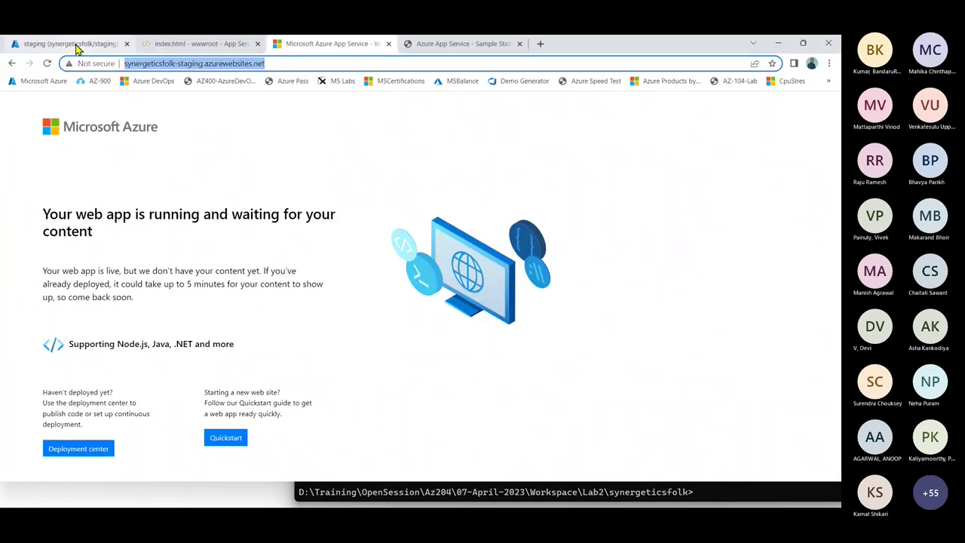
- Return to the staging slot's Deployment Center and copy its Local Git clone URI
click(91, 45)
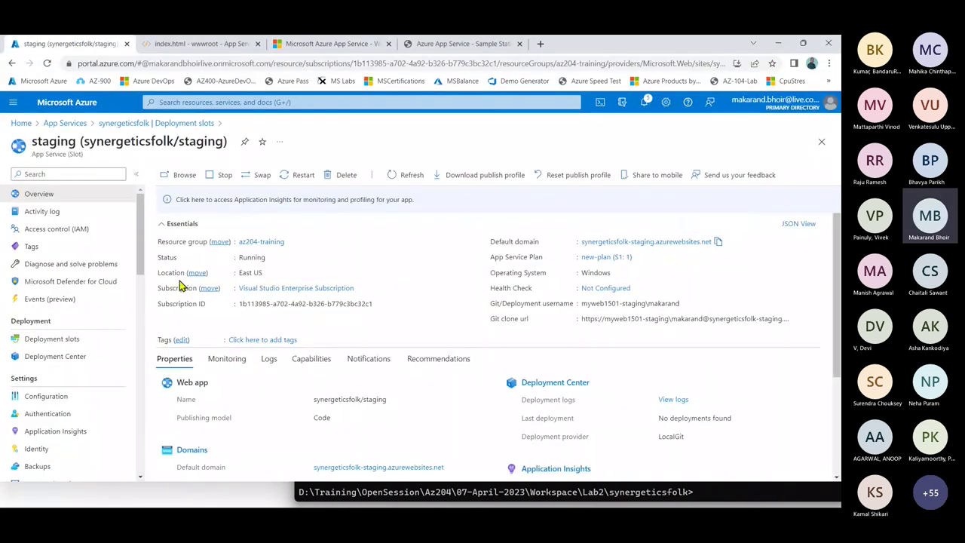
scroll(116, 395, down, 3)
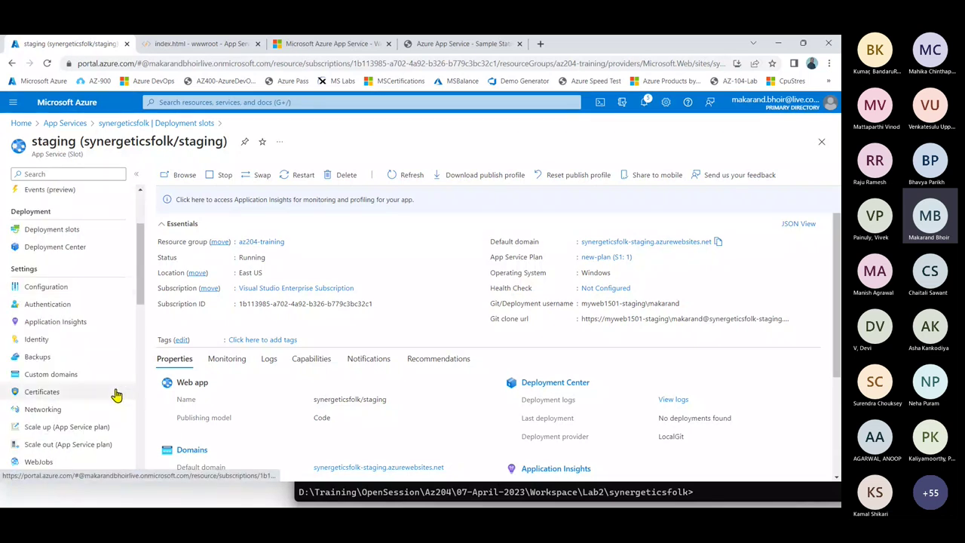
scroll(117, 395, down, 5)
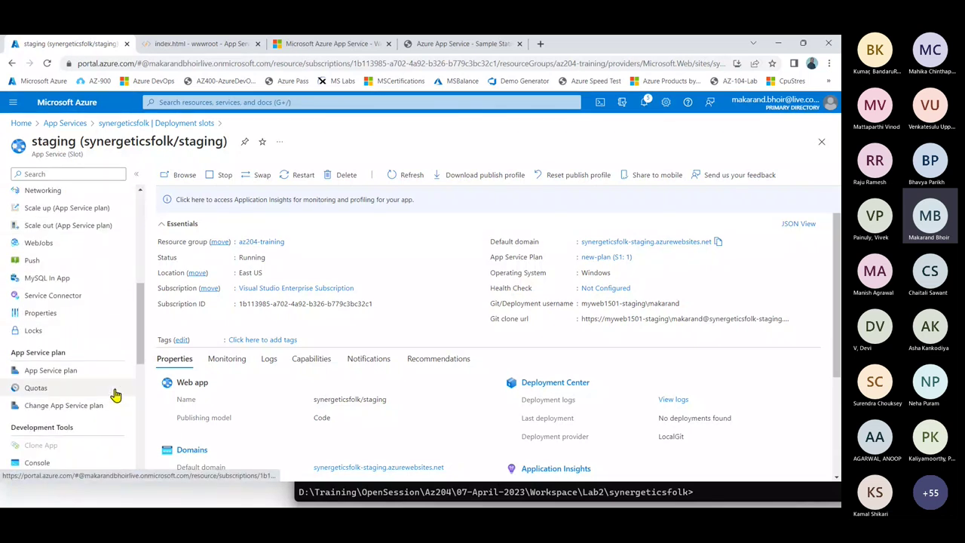
scroll(85, 404, up, 6)
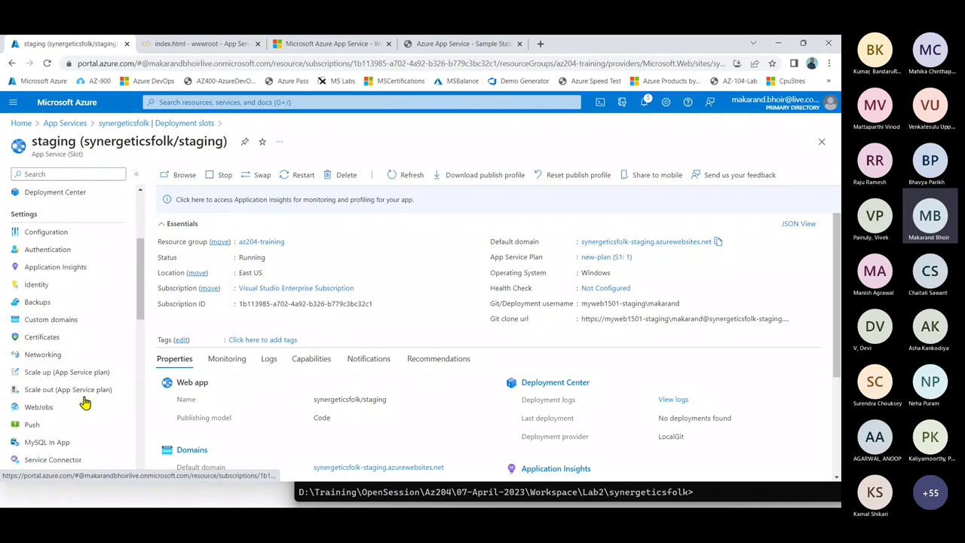
click(64, 306)
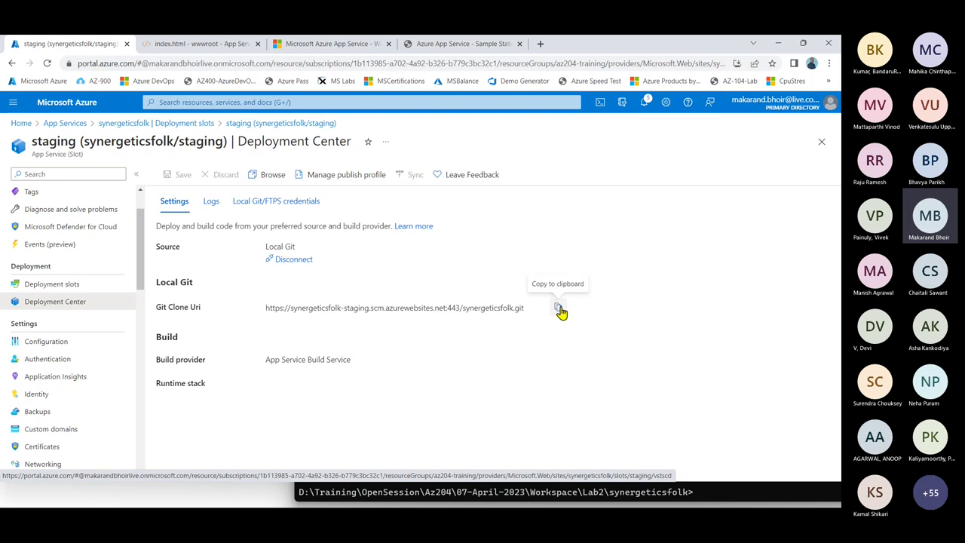
click(558, 309)
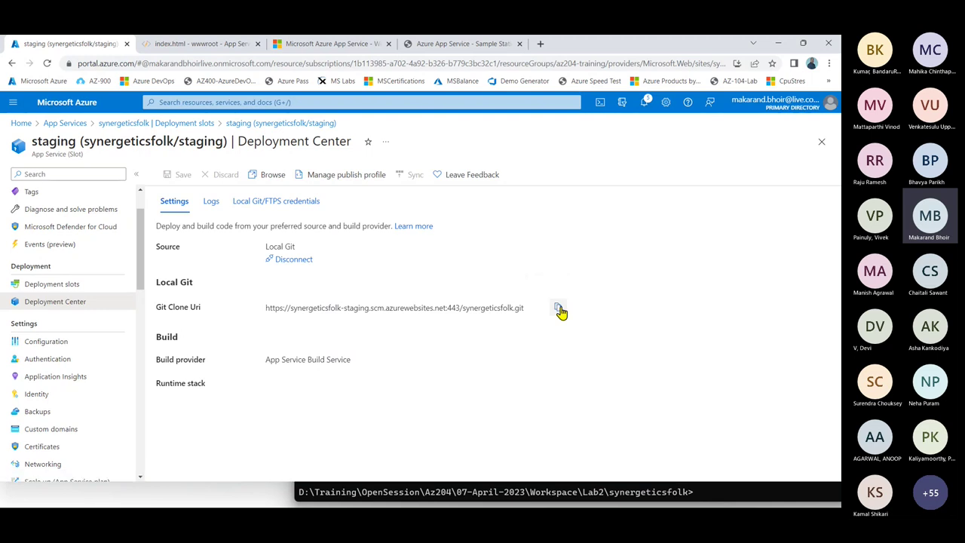
- Clear the command prompt and list the repository's remotes with git remote
key(alt+Tab)
key(alt+Tab)
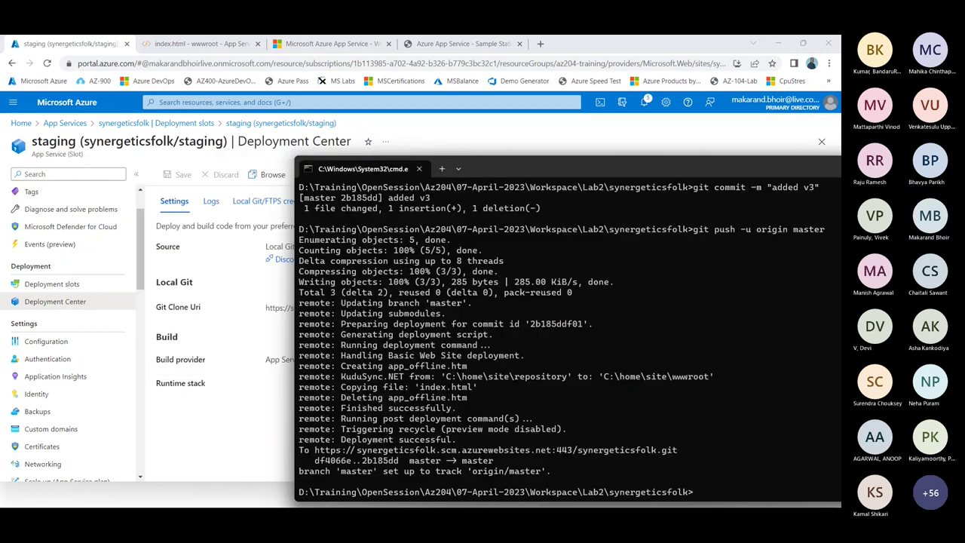
text(cls)
key(Return)
text(git )
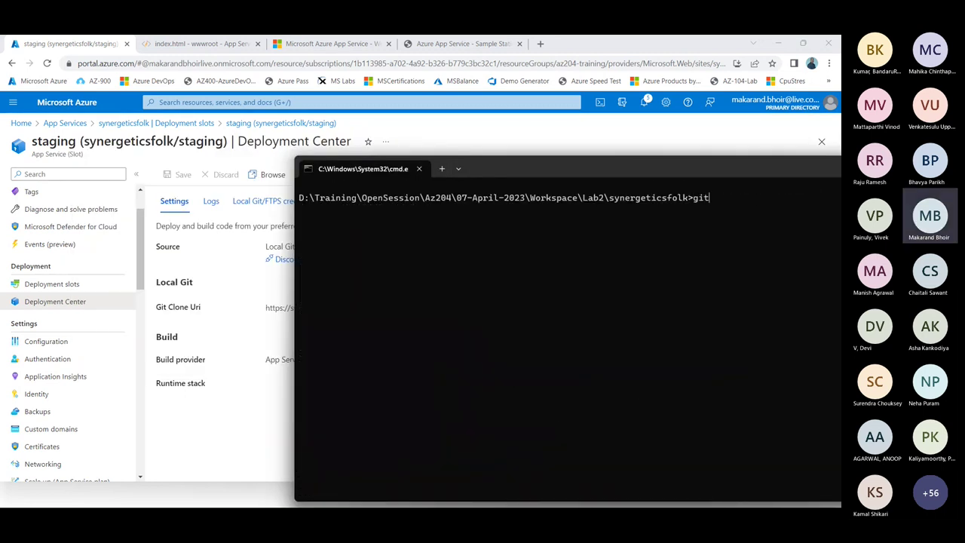
text(remote)
key(Return)
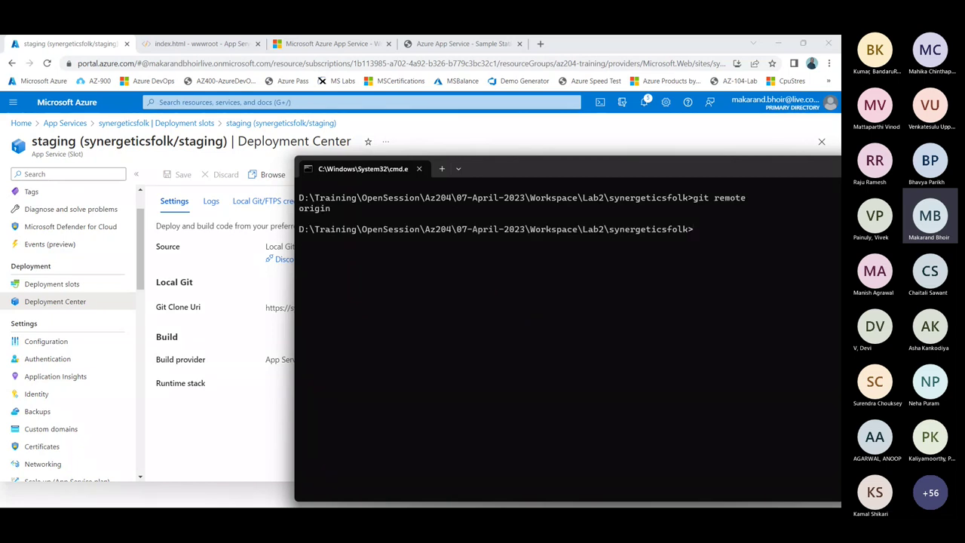
drag(566, 167, 495, 151)
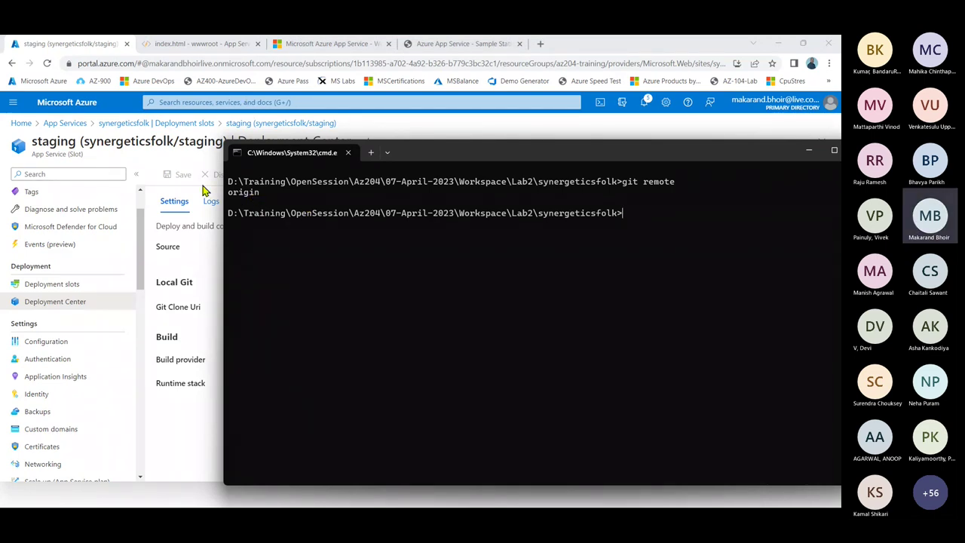
- Add an origin-staging remote with the staging Git URL and verify it with git remote
text(git add)
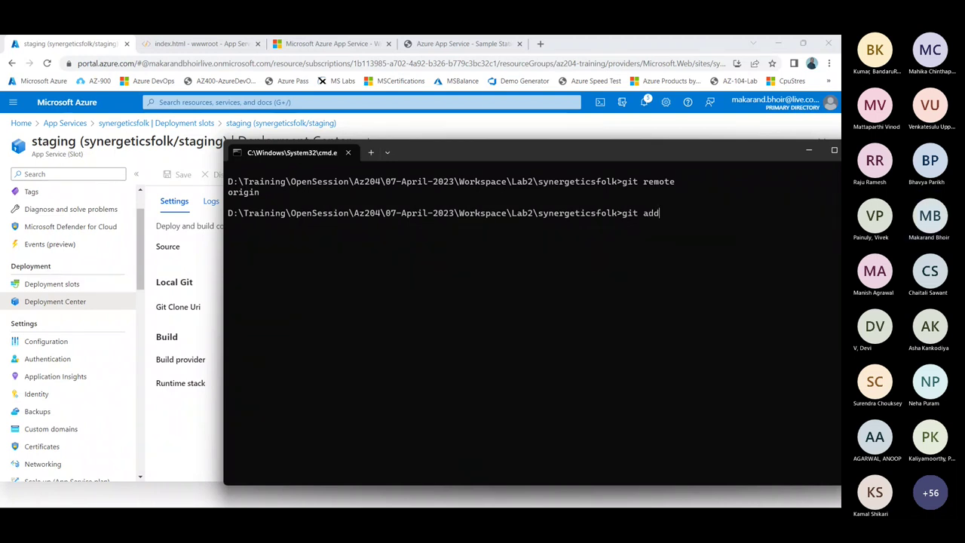
text( re)
key(BackSpace)
key(BackSpace)
key(BackSpace)
key(BackSpace)
key(BackSpace)
key(BackSpace)
text(r)
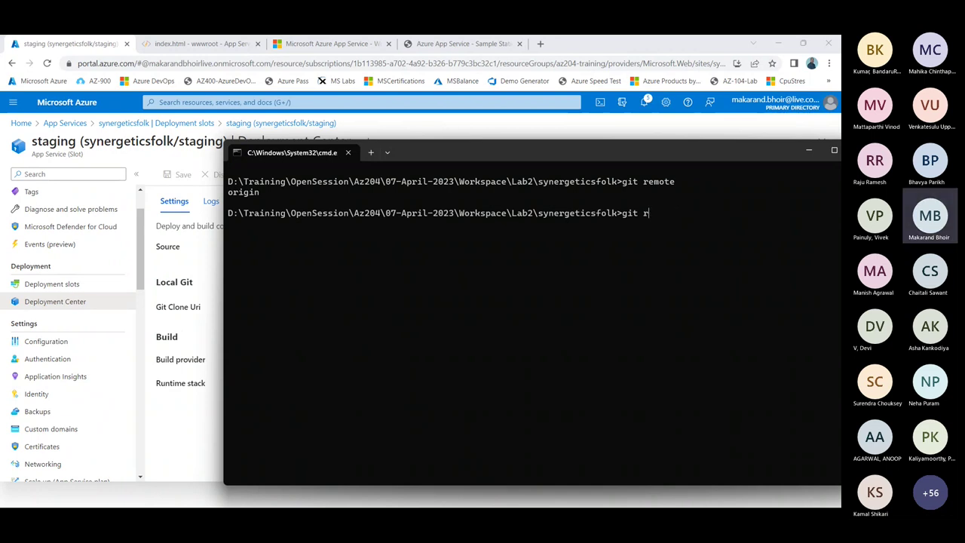
text(emote add o)
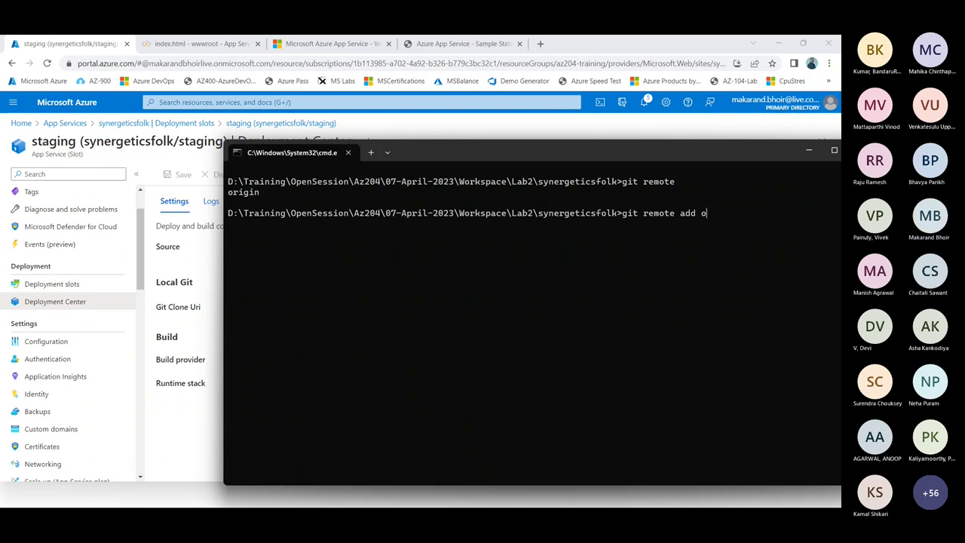
text(rigin-staging)
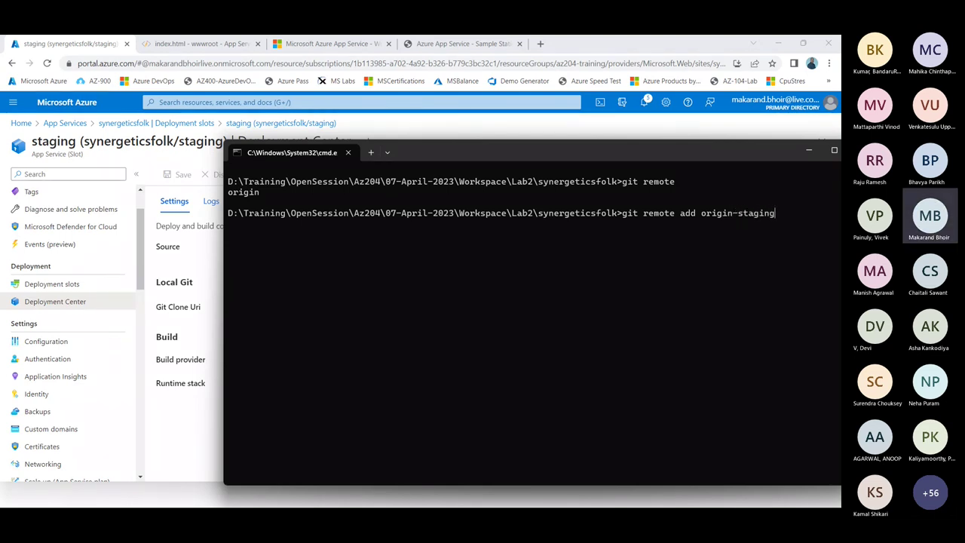
drag(524, 153, 441, 163)
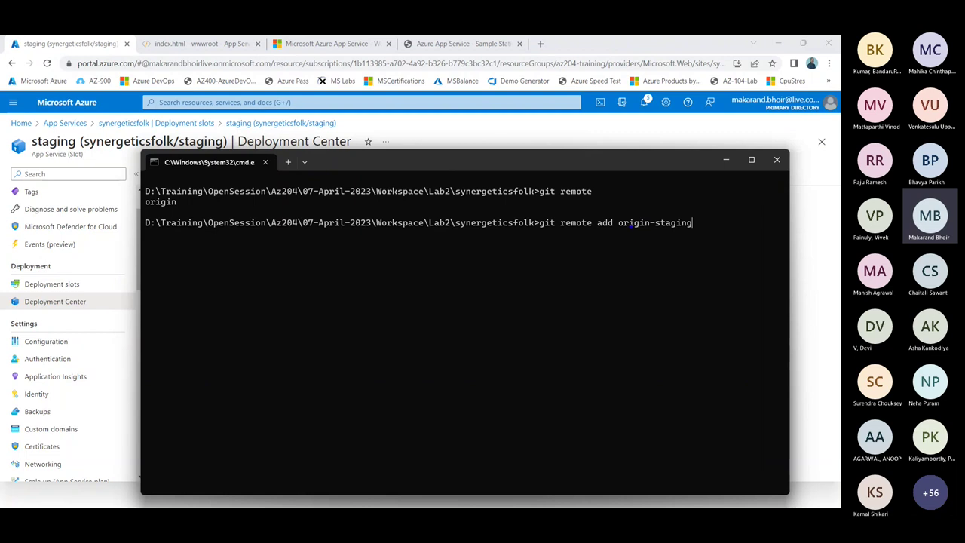
drag(623, 234, 695, 233)
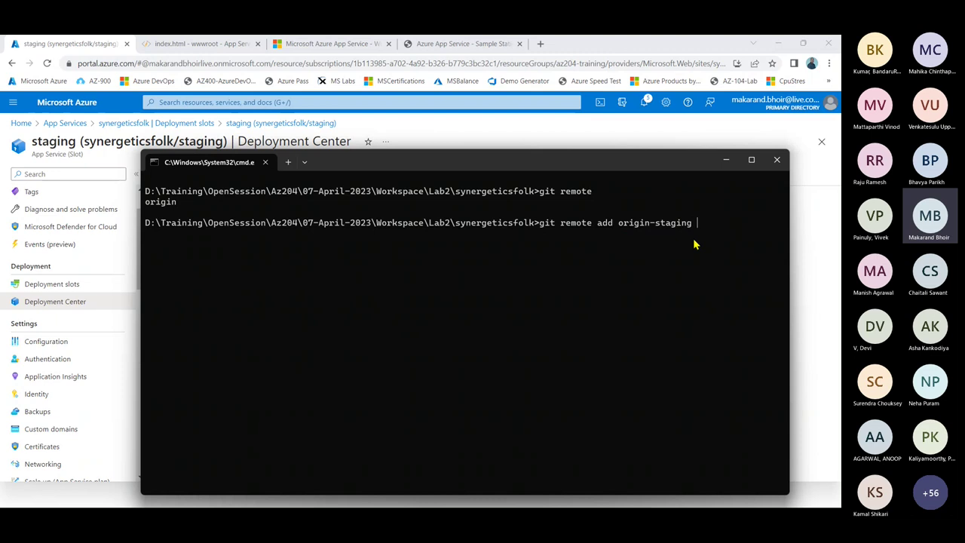
key(ctrl+v)
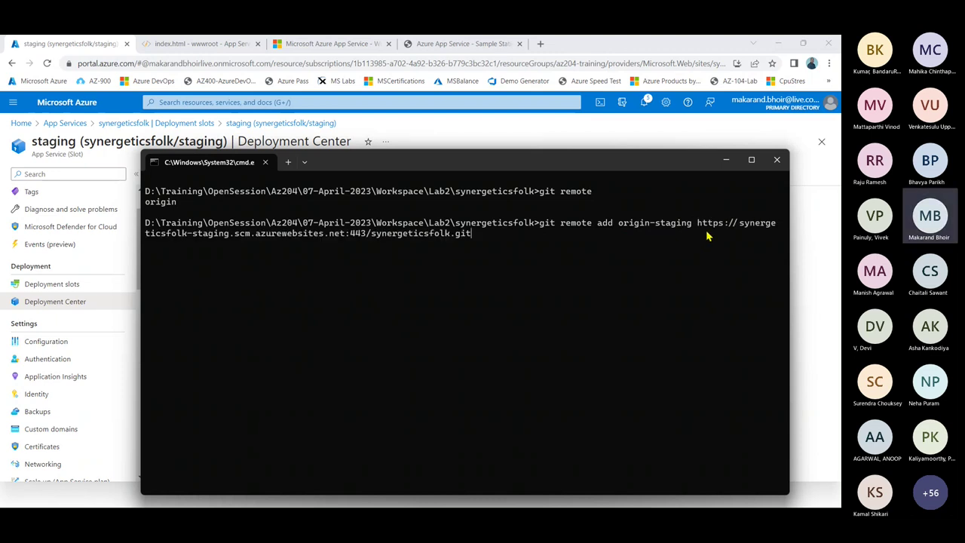
key(Return)
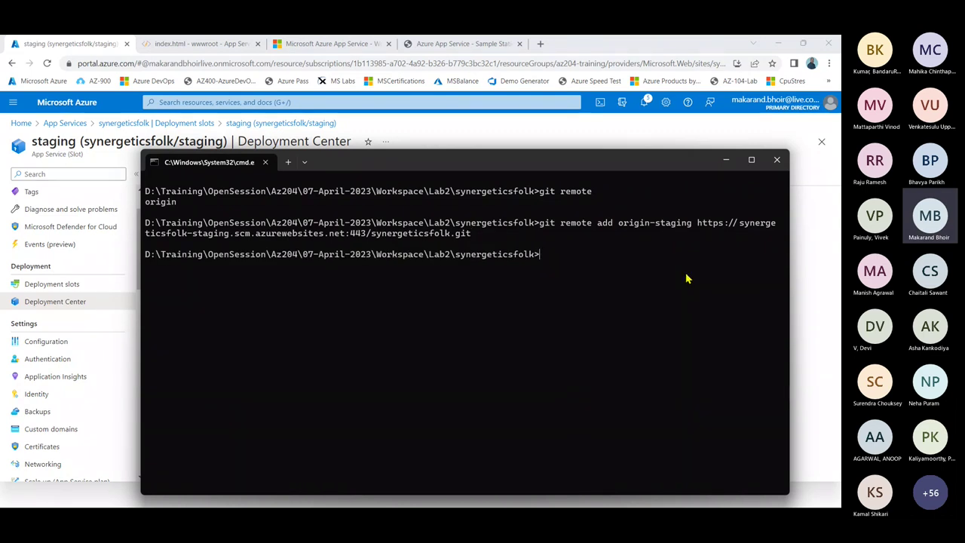
text(git remote)
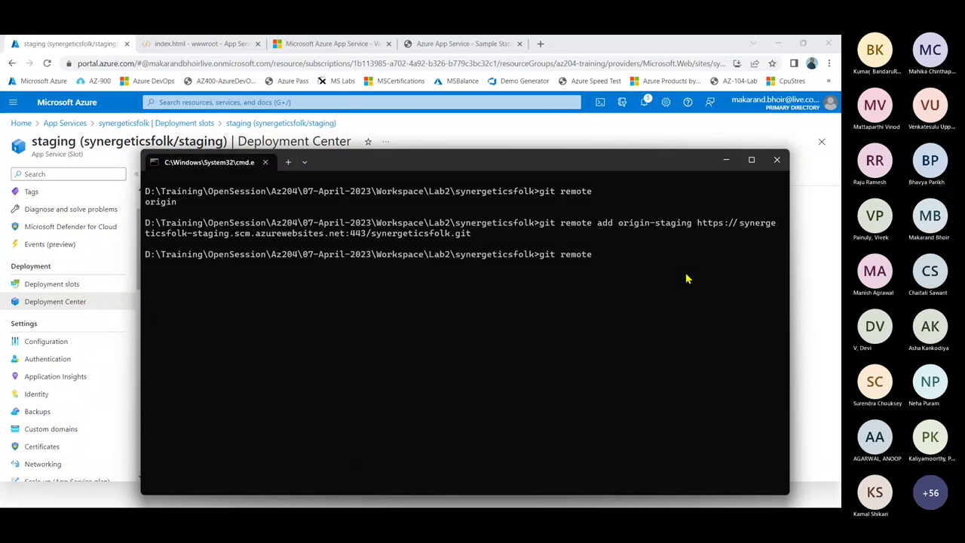
key(Return)
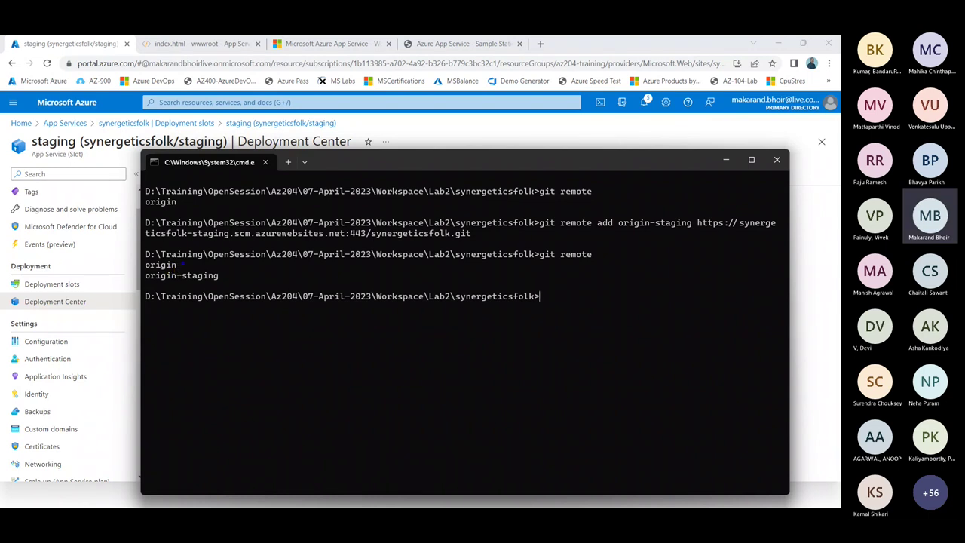
mouse_move(180, 266)
mouse_down()
mouse_move(208, 255)
mouse_move(237, 310)
mouse_up()
key(Escape)
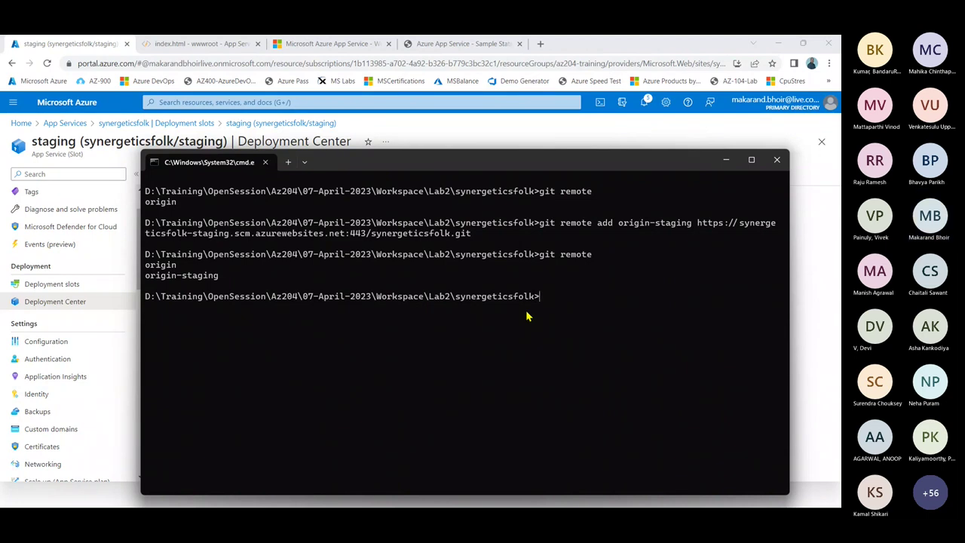
key(alt+Tab)
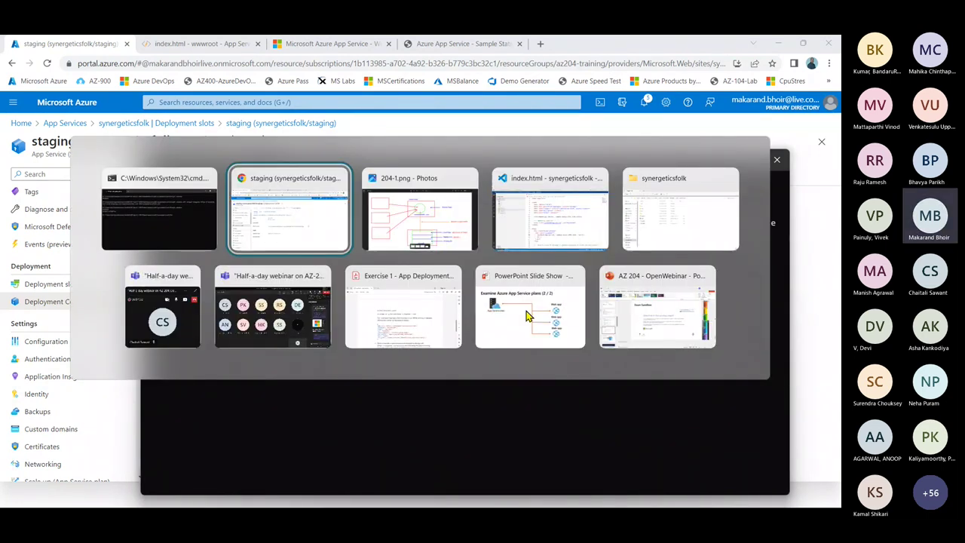
- Change the index.html heading from v3 to v4 and save the file
key(alt+Tab)
key(alt+Tab)
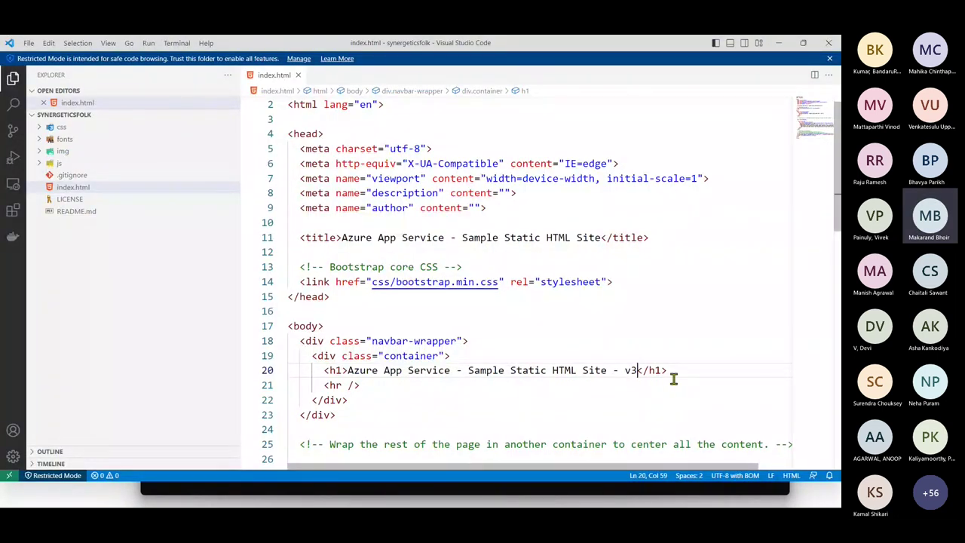
key(BackSpace)
text(4)
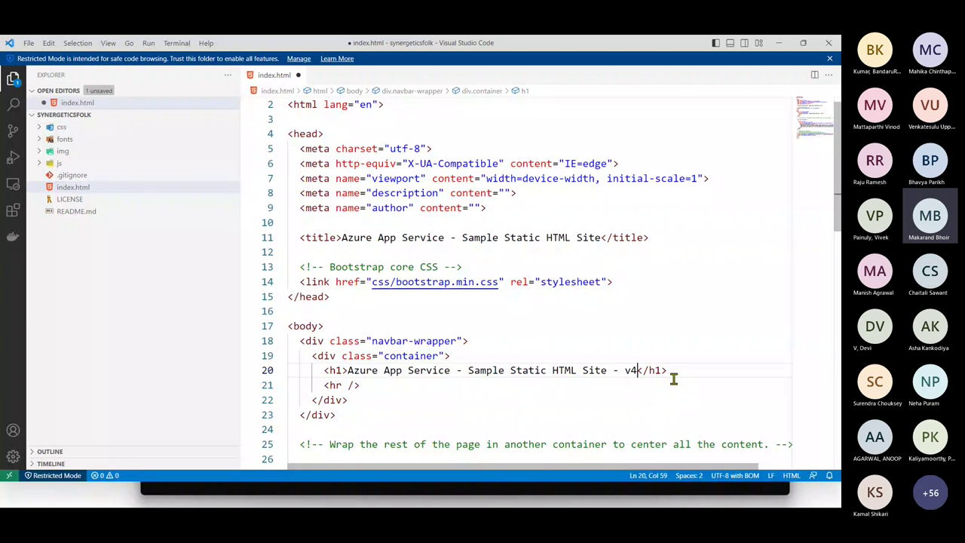
key(ctrl+s)
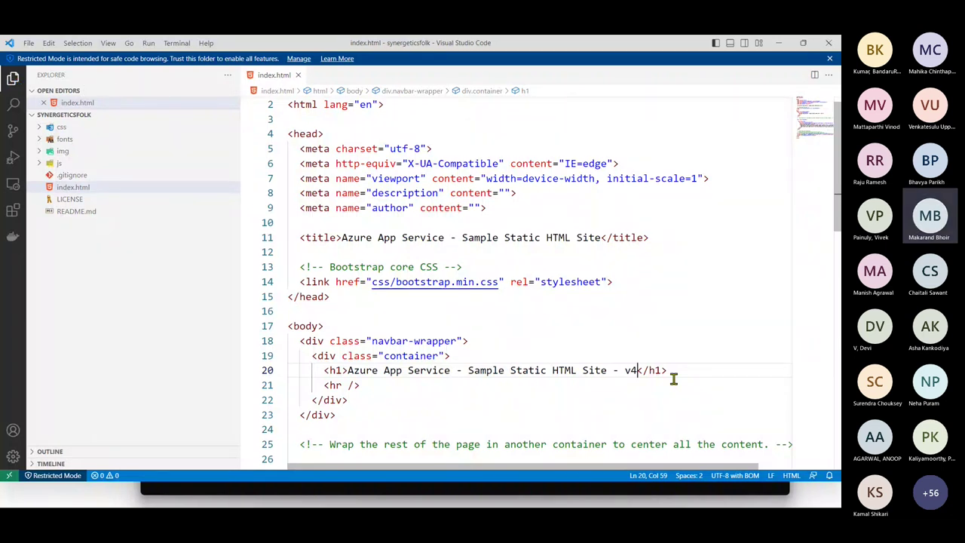
key(alt+Tab)
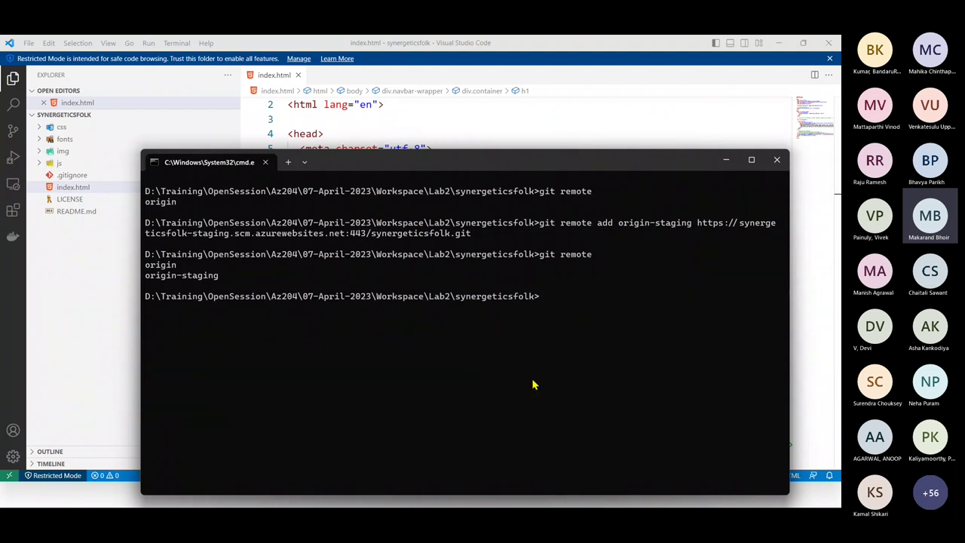
- Stage the edit and commit it with the message 'added v4'
text(git add .)
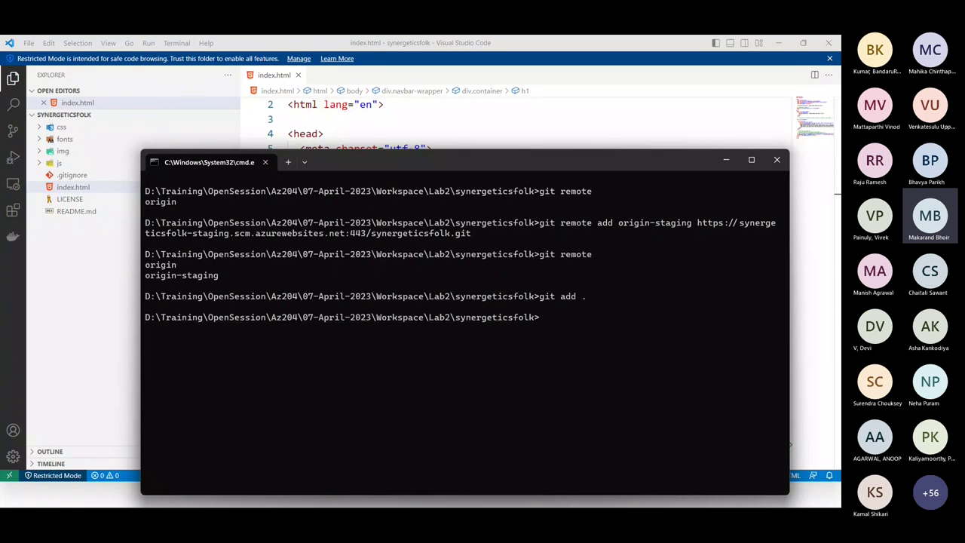
text(git comm)
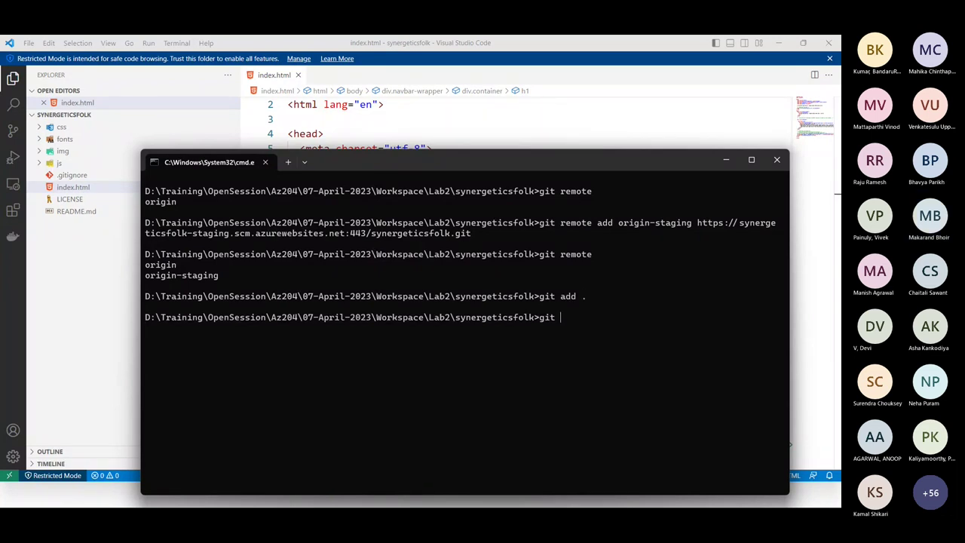
key(BackSpace)
key(BackSpace)
key(BackSpace)
key(BackSpace)
key(BackSpace)
key(BackSpace)
key(BackSpace)
key(BackSpace)
key(Up)
key(Up)
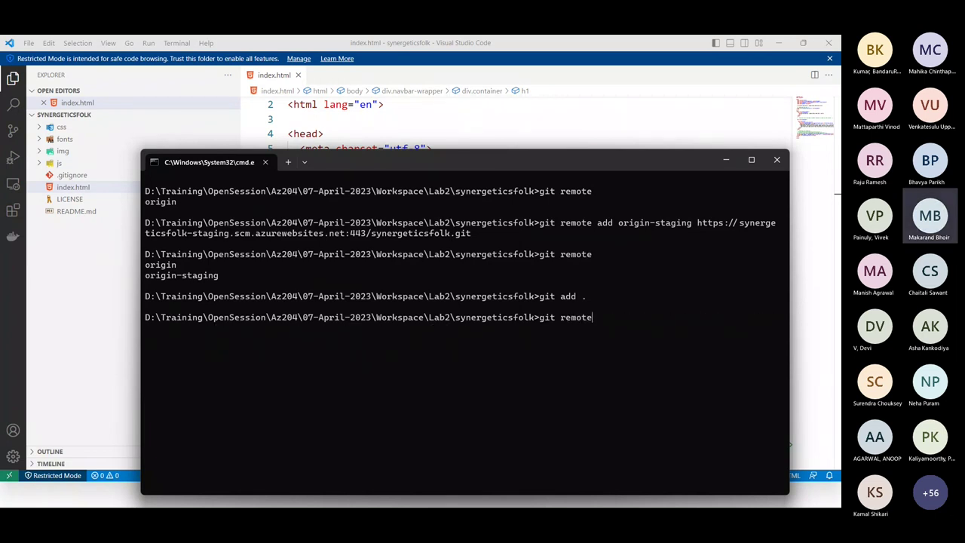
key(Up)
key(Up)
key(Up)
key(Up)
key(BackSpace)
text(4)
key(Return)
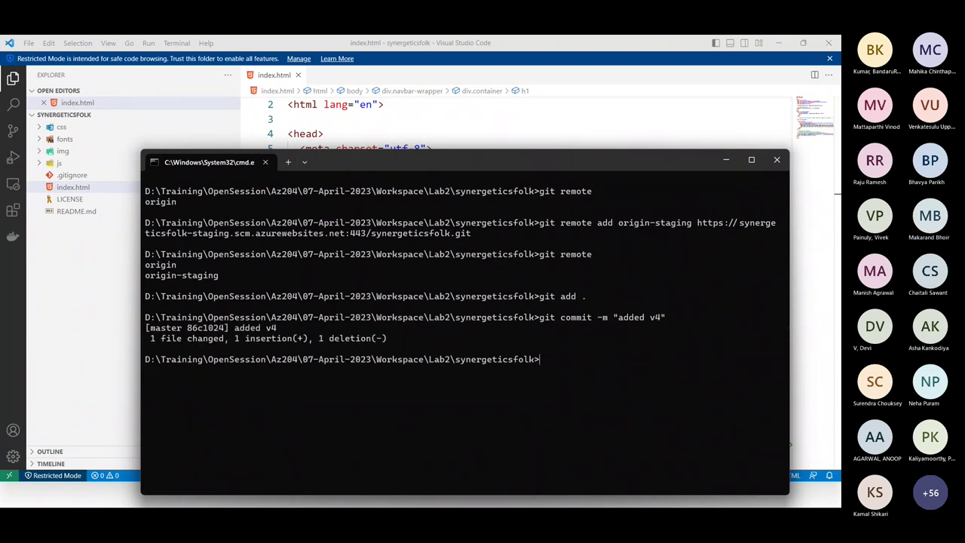
- Push master to the staging slot with git push -u origin-staging master
key(Up)
key(Up)
key(Down)
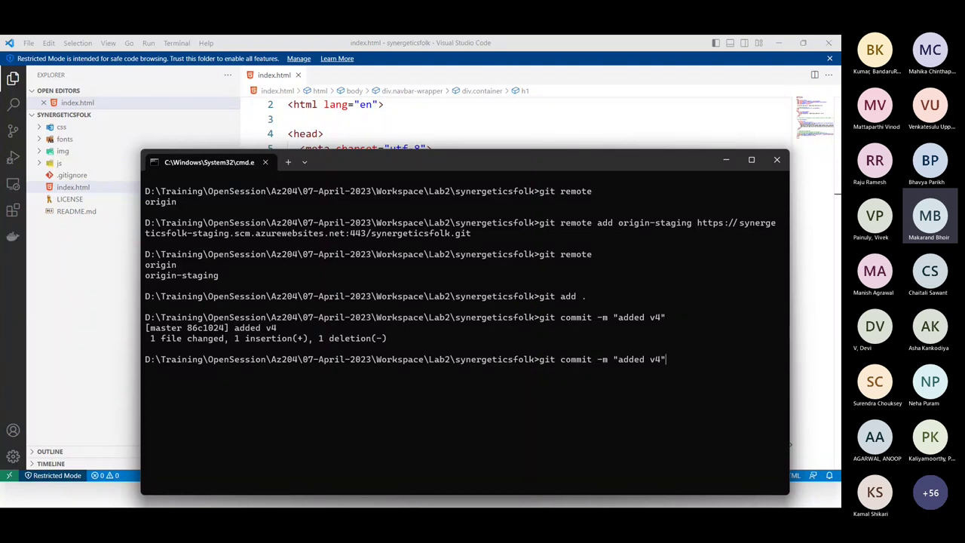
key(Up)
key(Up)
key(Up)
key(Up)
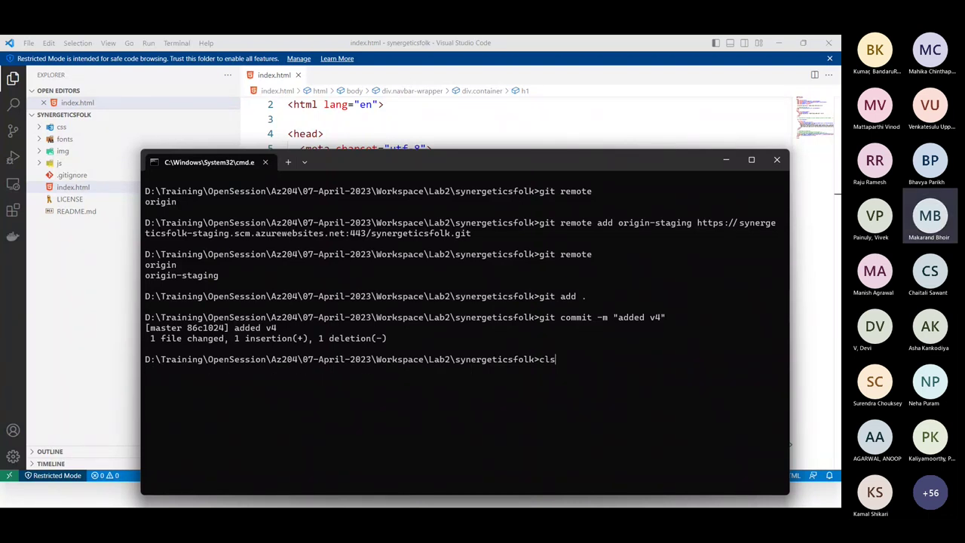
key(Up)
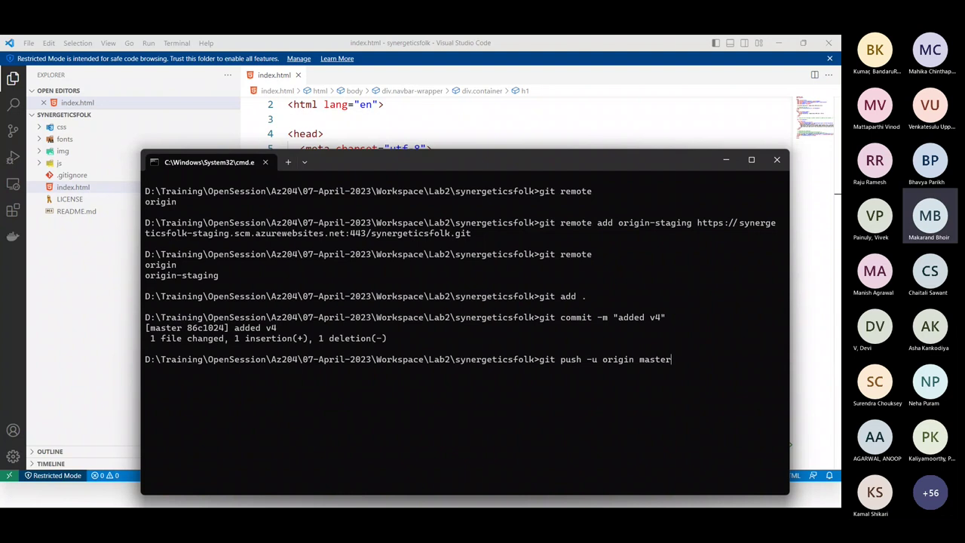
key(Left)
key(Left)
key(Left)
key(Left)
key(Left)
key(Left)
key(Left)
text(-staging)
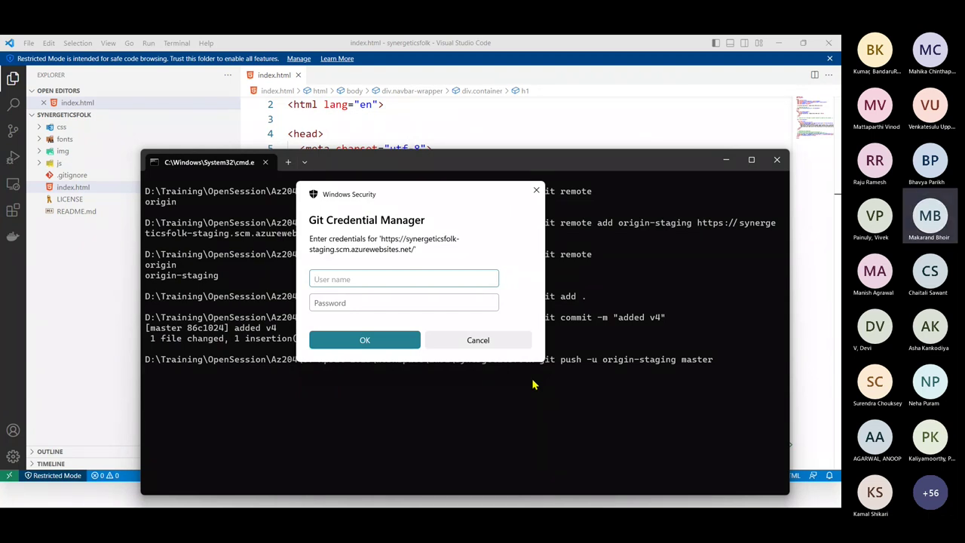
- Copy the staging slot's user-scope username from the portal's deployment credentials
key(alt+Tab)
key(alt+Tab)
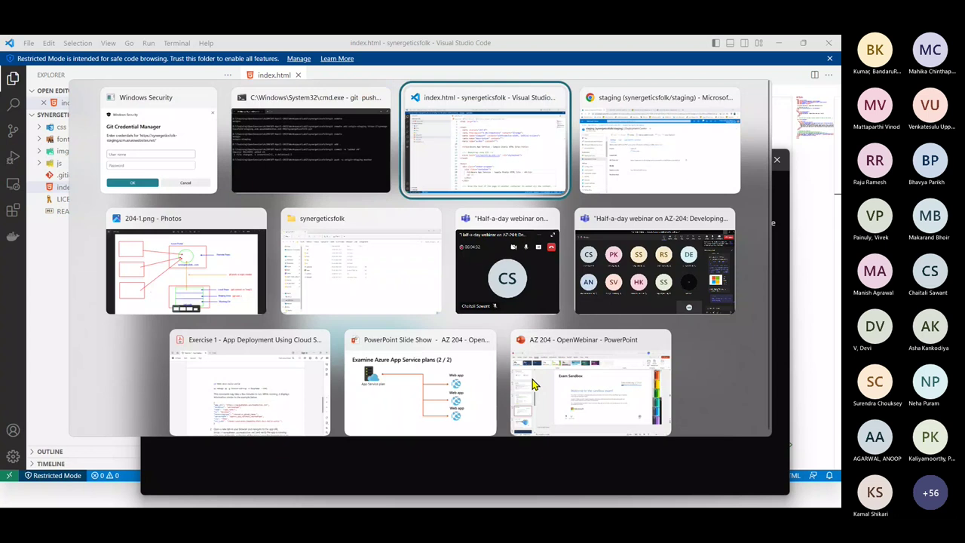
key(alt+Tab)
click(288, 213)
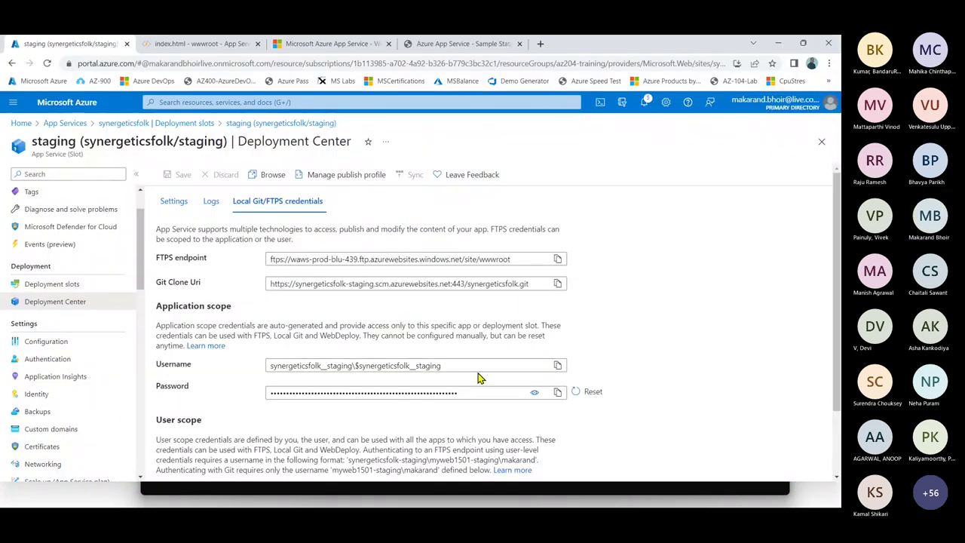
scroll(422, 402, down, 1)
drag(410, 409, 235, 430)
key(ctrl+c)
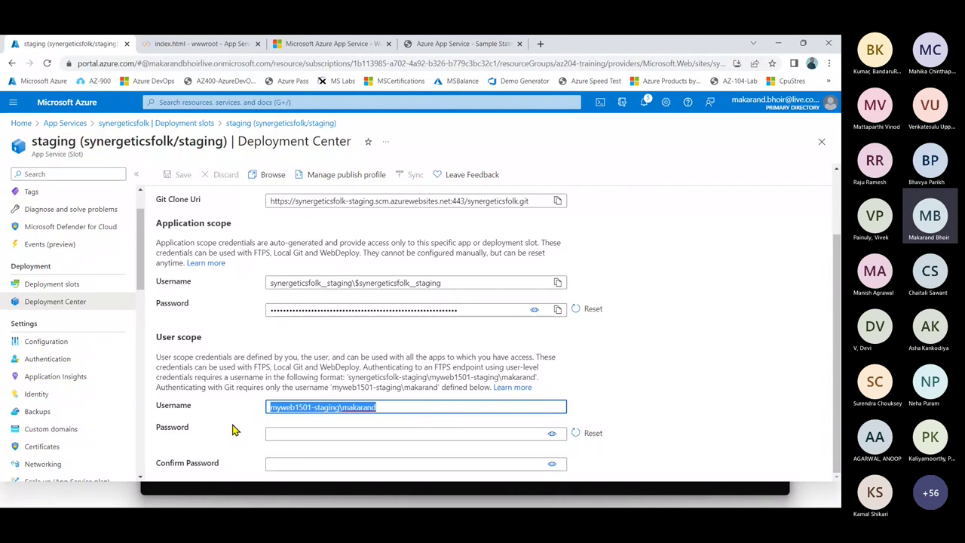
- Enter the user-scope username and password in the Git credential prompt and submit
key(alt+Tab)
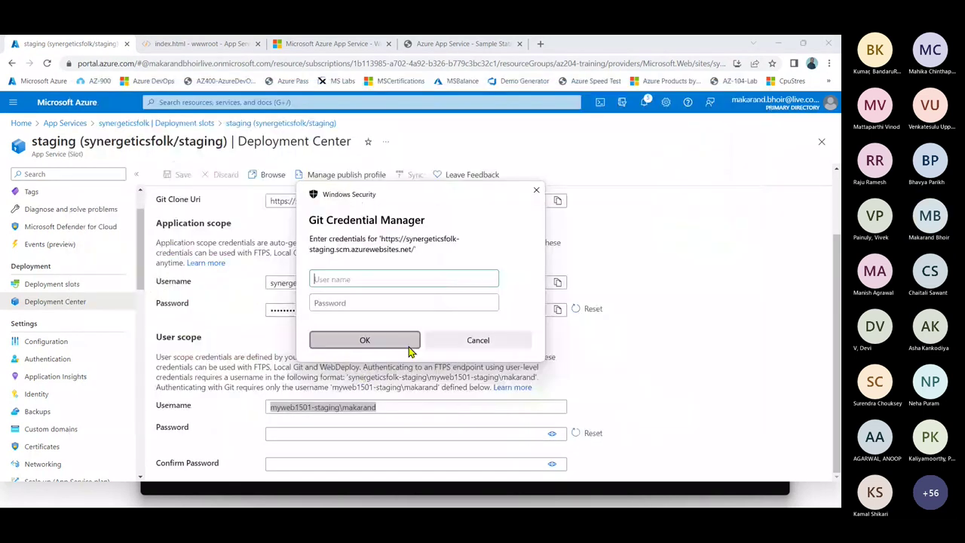
key(ctrl+v)
key(Tab)
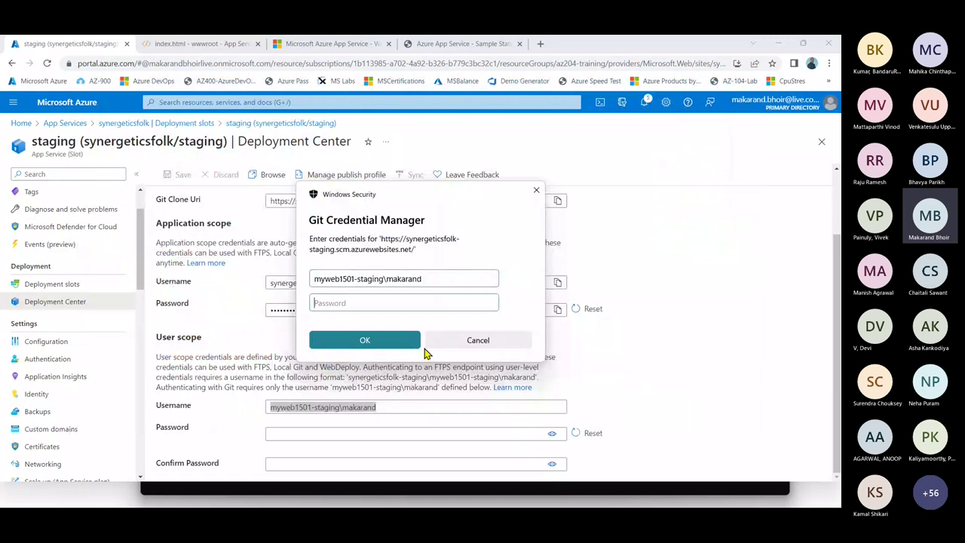
text(******)
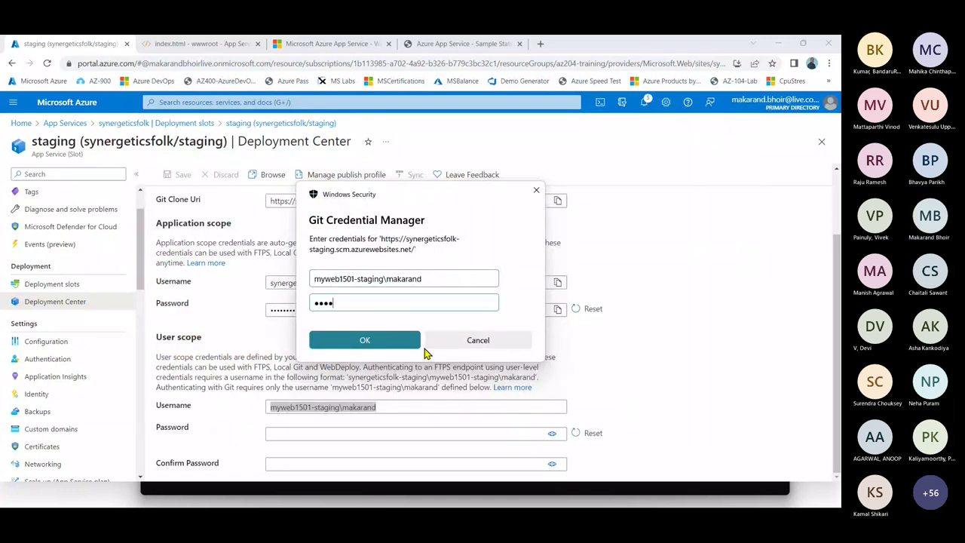
text(*****)
key(Return)
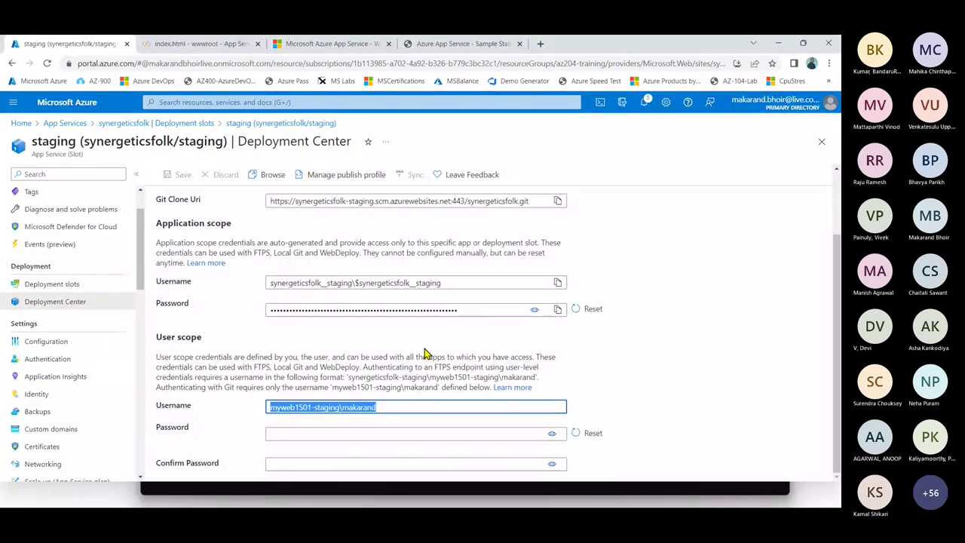
key(alt+Tab)
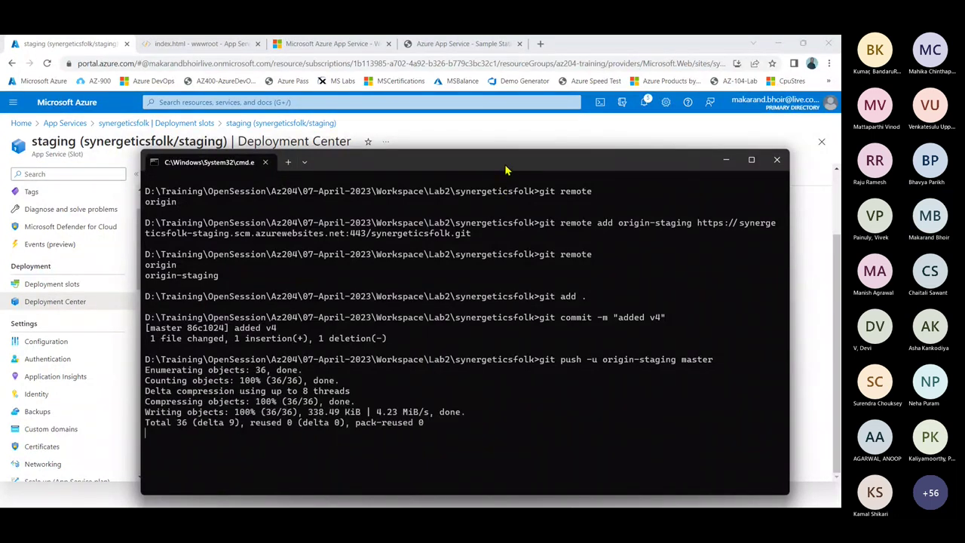
- Wait for the origin-staging push to report Deployment successful, then return to Azure
drag(506, 167, 526, 115)
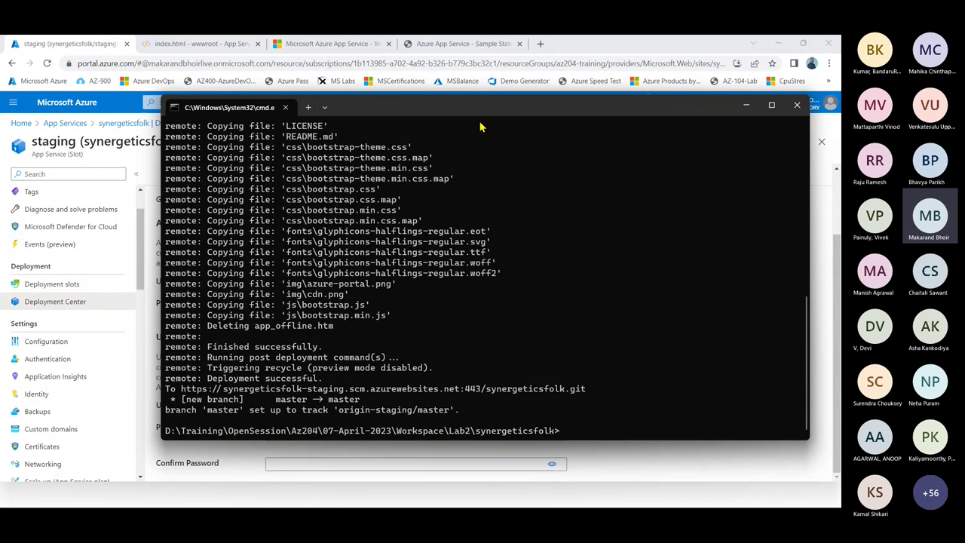
key(alt+Tab)
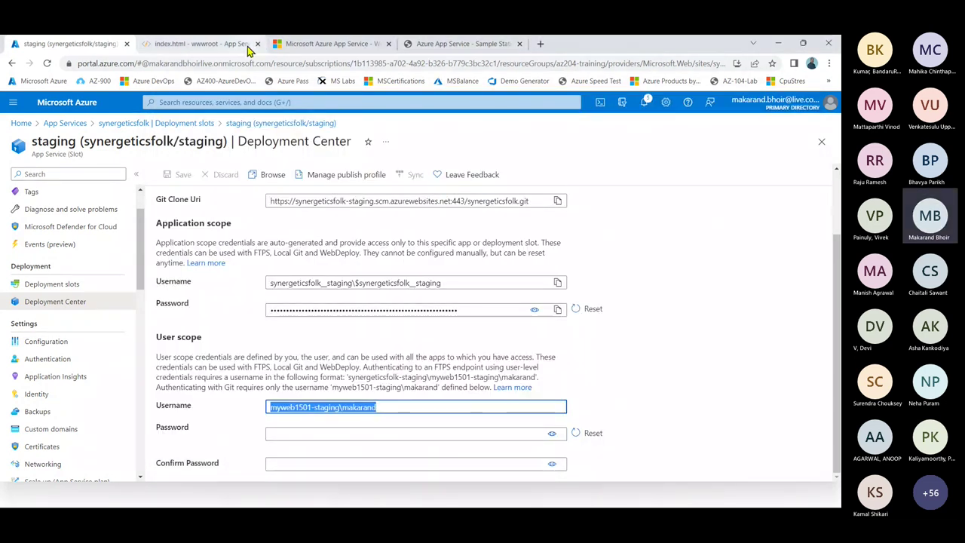
- Place the live site beside Azure and reload staging to show its v4 heading
drag(463, 44, 841, 143)
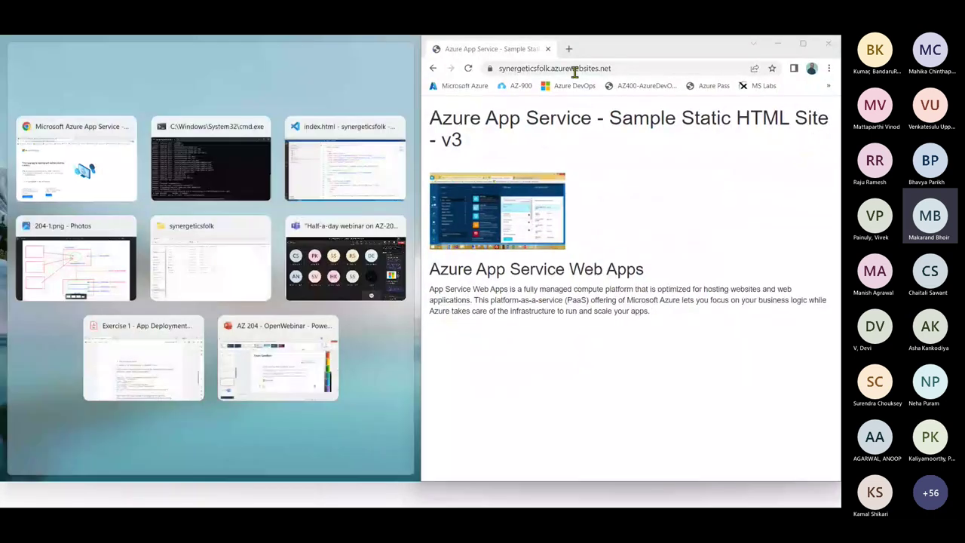
click(78, 171)
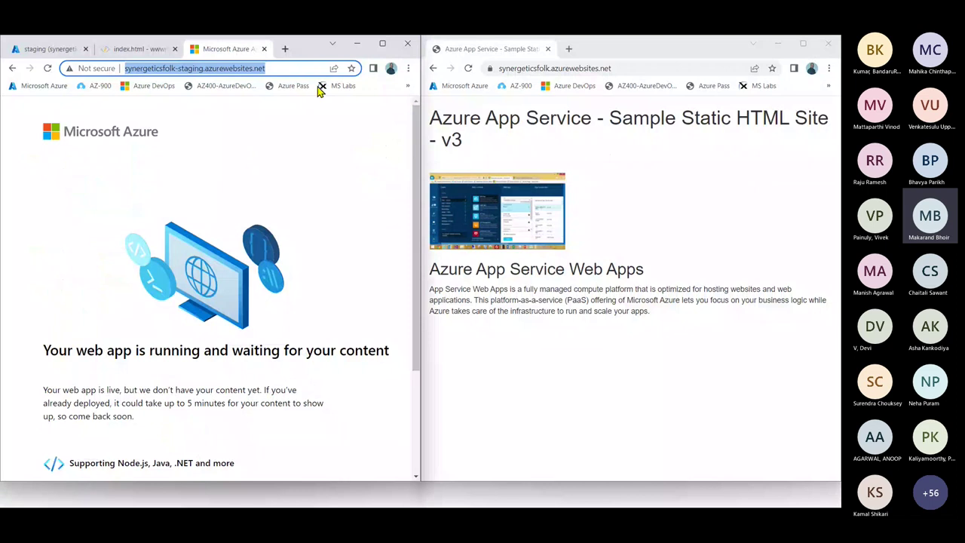
click(47, 69)
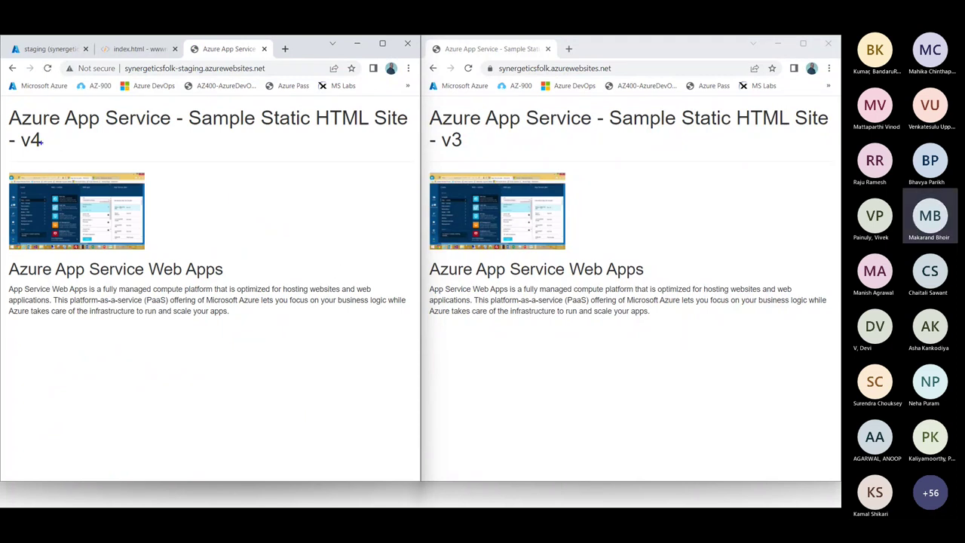
mouse_move(21, 153)
mouse_down()
mouse_move(46, 153)
mouse_move(110, 84)
mouse_up()
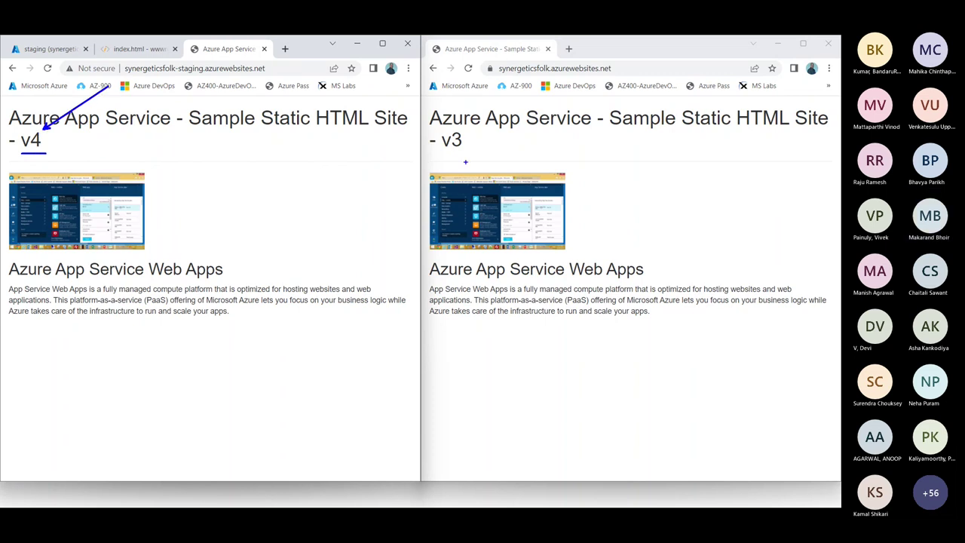
mouse_move(434, 154)
mouse_down()
mouse_move(485, 155)
mouse_move(495, 106)
mouse_up()
key(Escape)
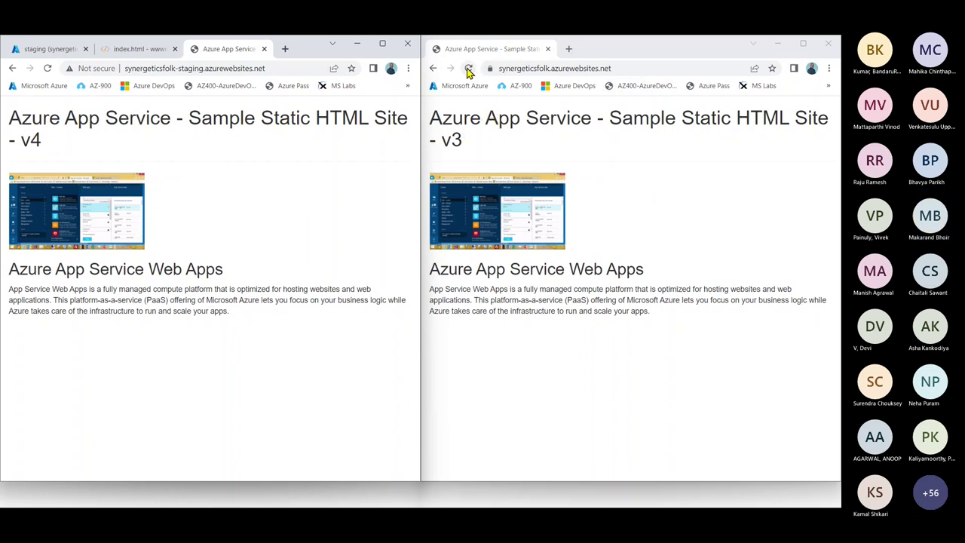
- Reload production (still v3) and staging, then return to the Azure portal
click(468, 68)
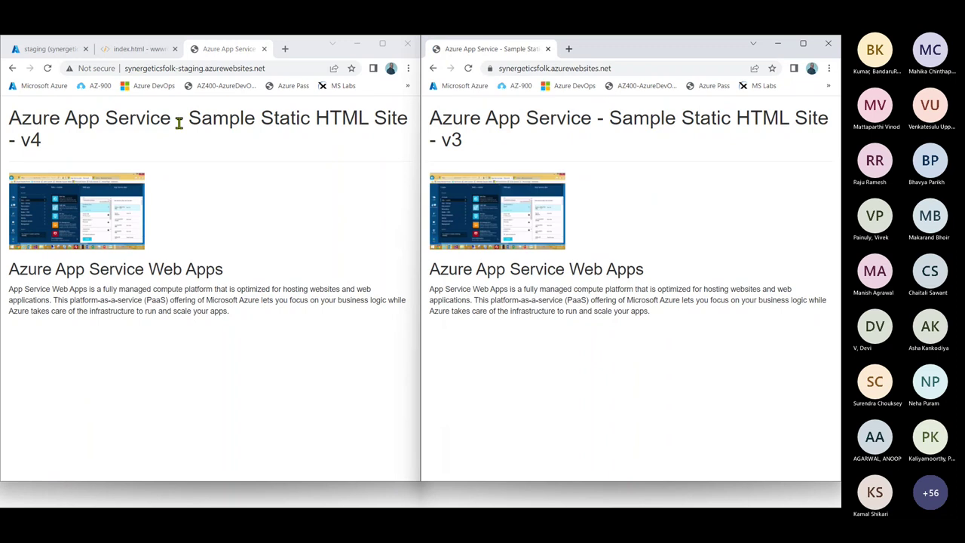
click(47, 69)
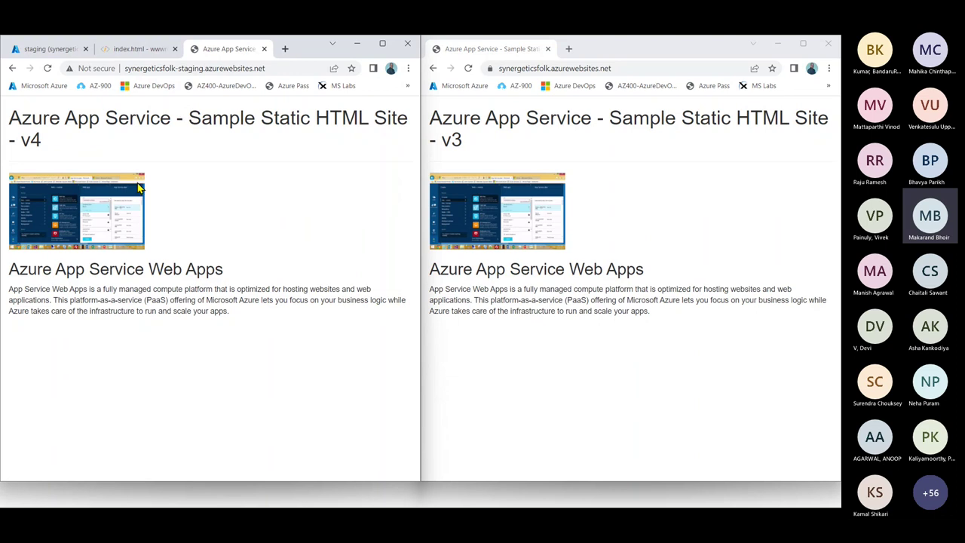
click(51, 47)
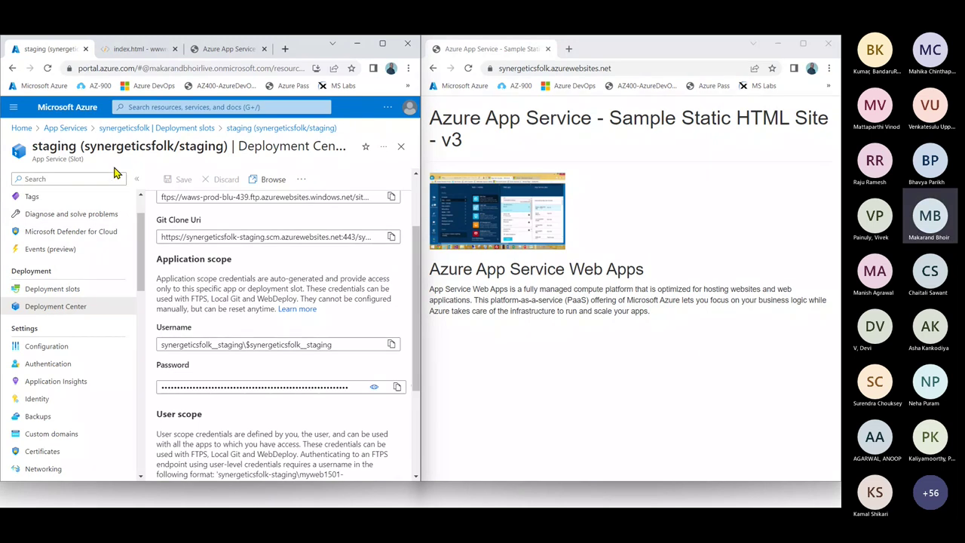
- Show the synergeticsfolk Deployment slots page, highlighting the slot swap feature with annotations
click(130, 129)
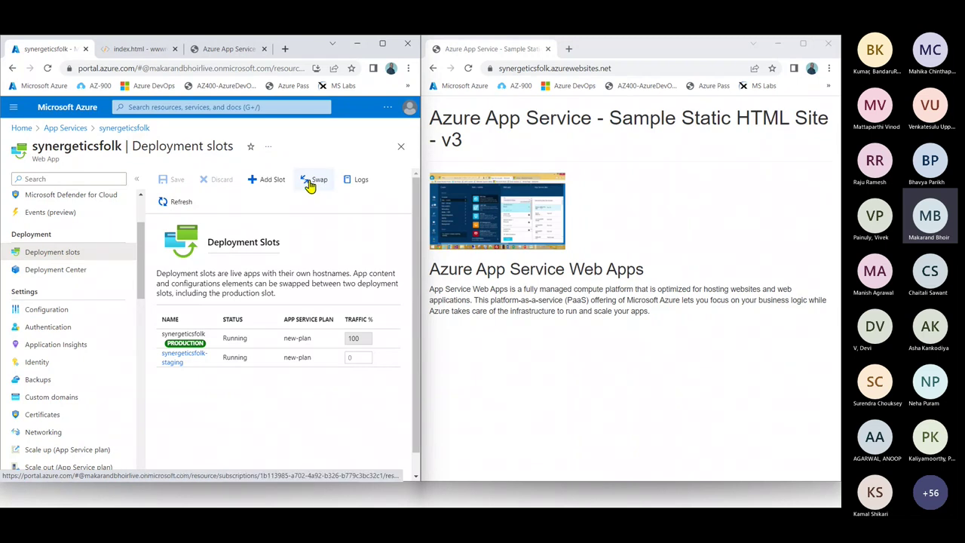
drag(288, 164, 341, 203)
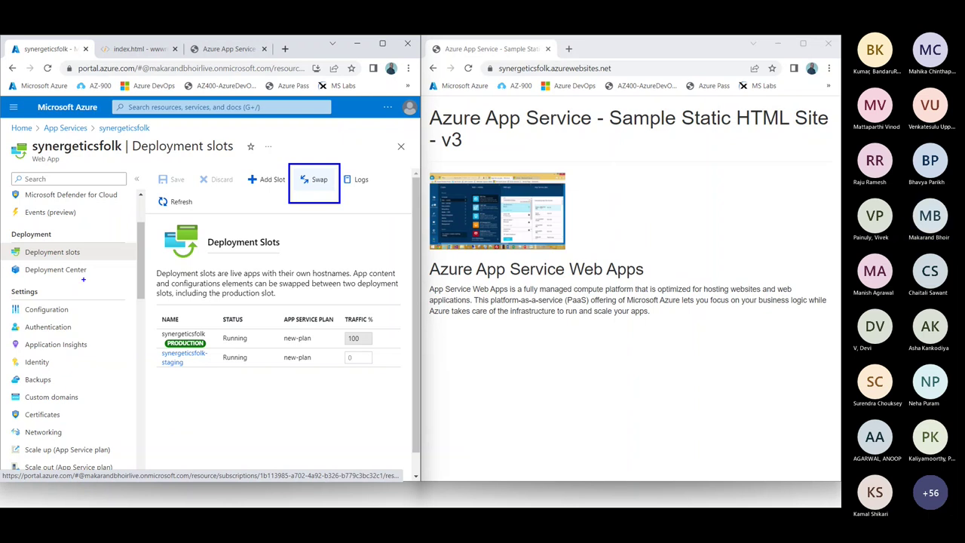
drag(86, 248, 111, 235)
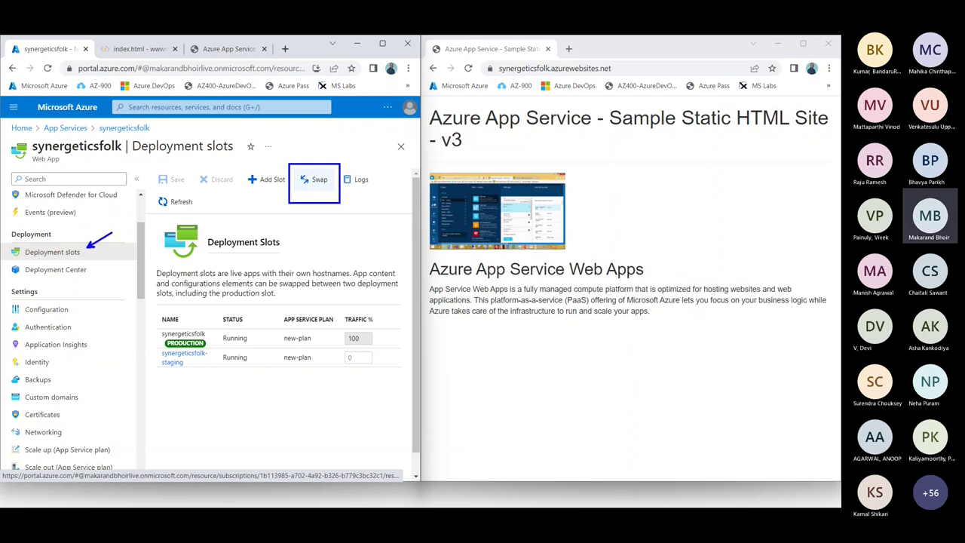
key(Escape)
scroll(75, 249, up, 2)
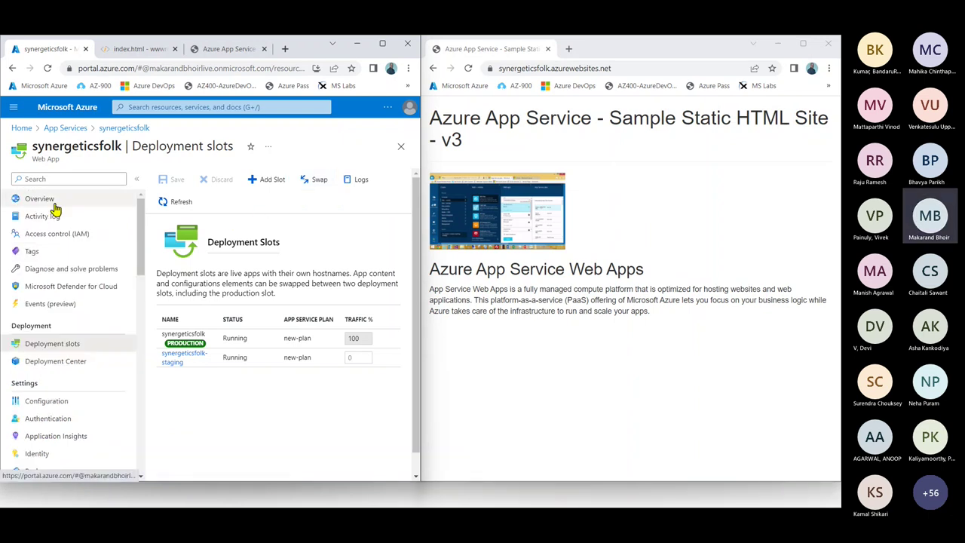
- From the web app Overview, swap the staging slot into production after reviewing source and target
click(53, 203)
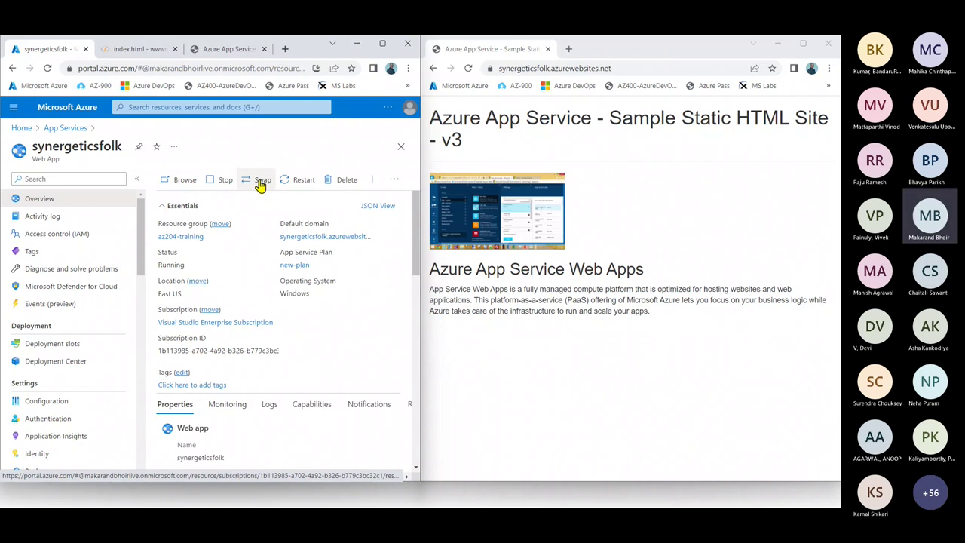
click(260, 181)
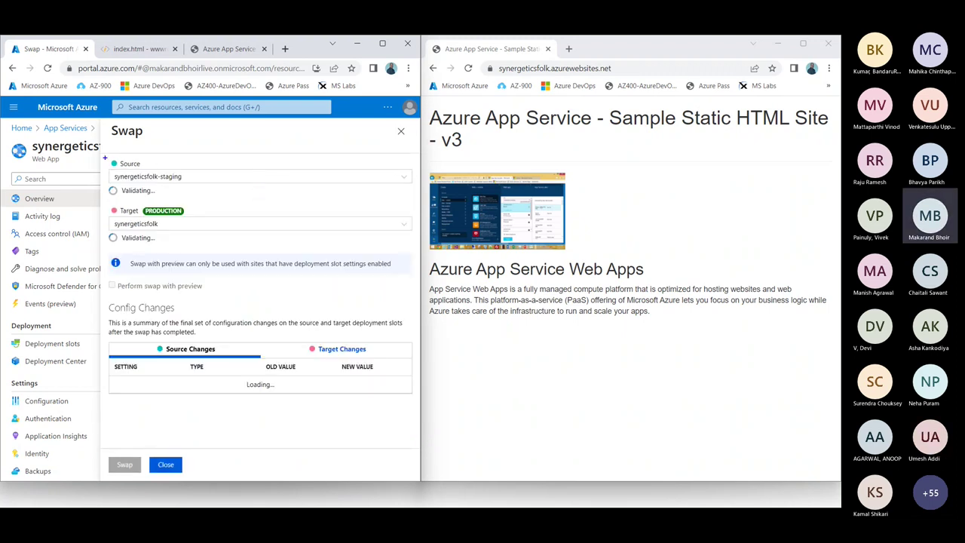
mouse_move(105, 158)
mouse_down()
mouse_move(225, 187)
mouse_move(226, 157)
mouse_move(249, 145)
mouse_up()
drag(101, 203, 220, 246)
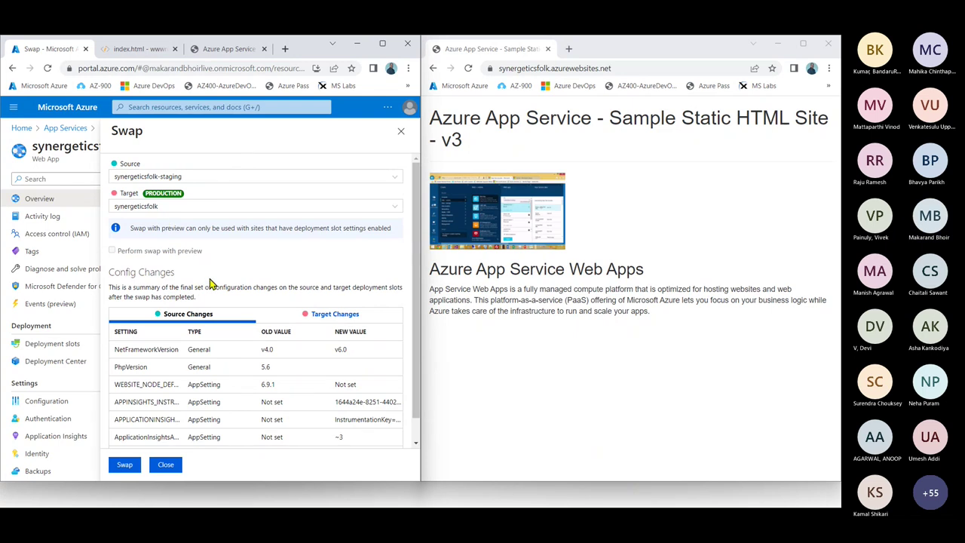
scroll(211, 284, down, 1)
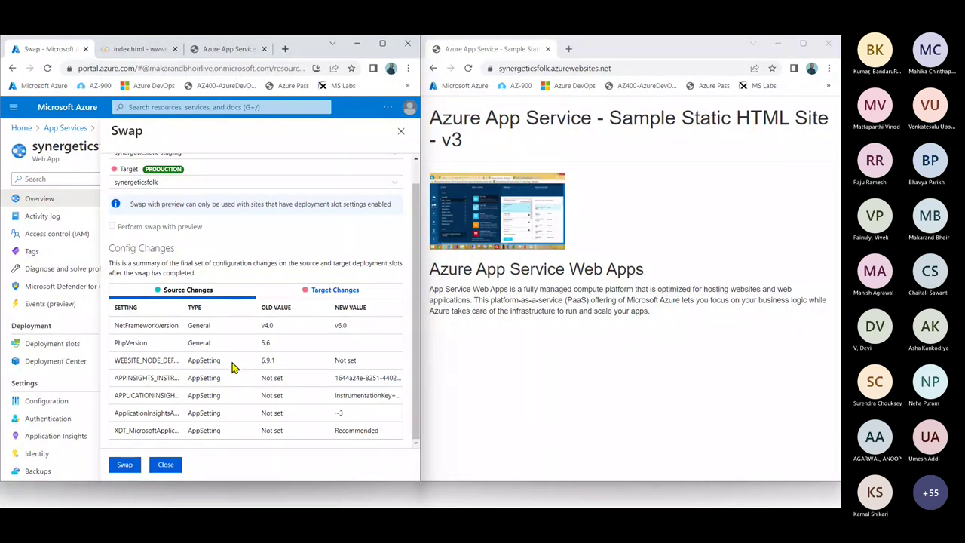
click(127, 466)
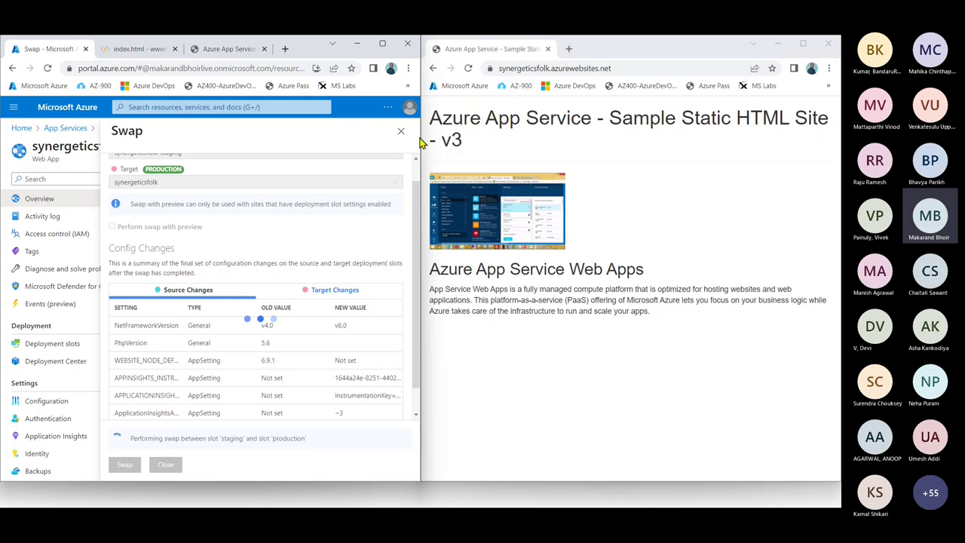
click(211, 50)
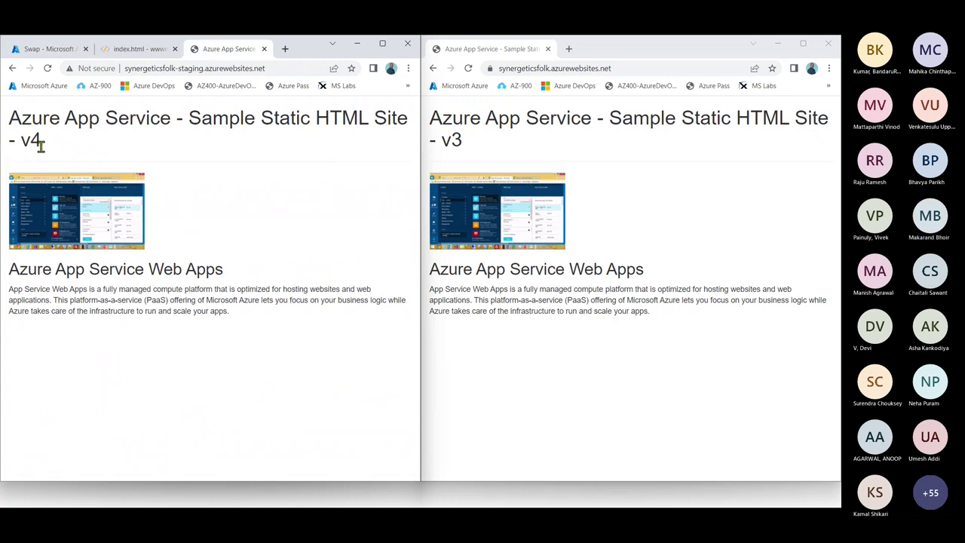
- Confirm the staging-to-production swap completed successfully, then return to the staging site tab
click(53, 48)
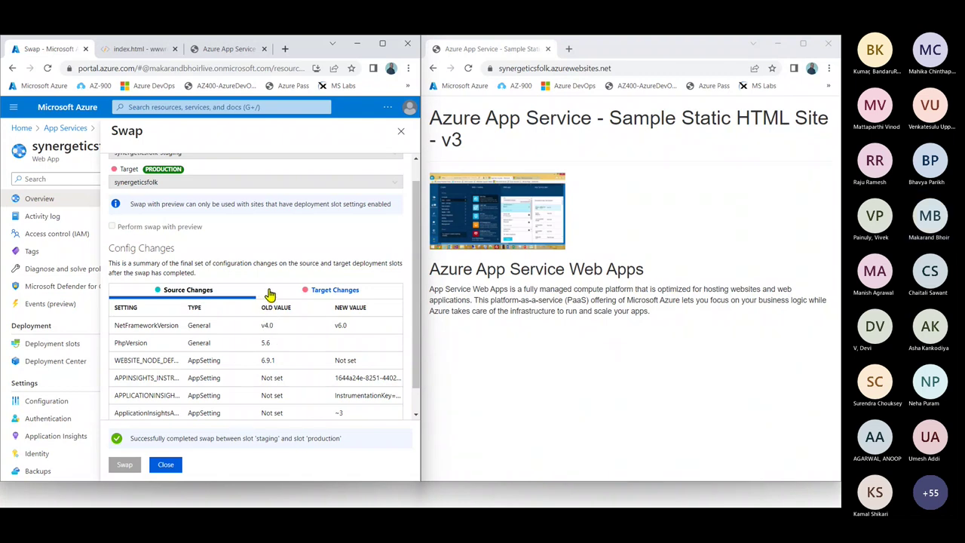
click(225, 50)
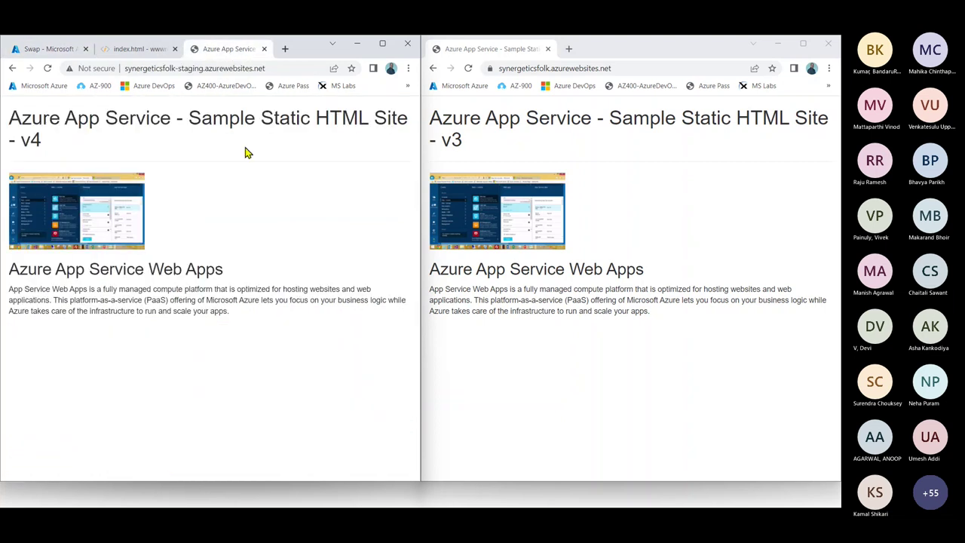
- Reload both sites and mark staging now showing v3 and production v4 with the pen
click(47, 69)
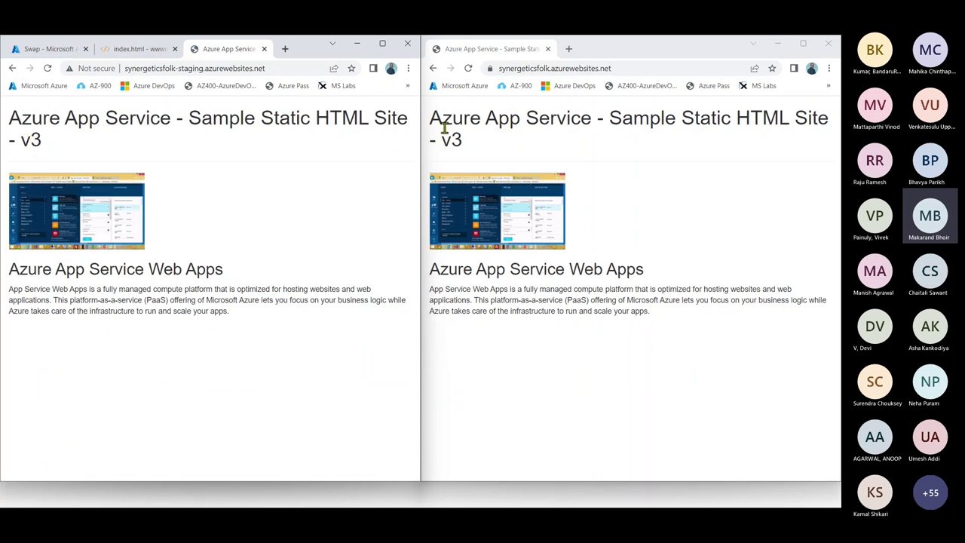
click(469, 68)
click(468, 69)
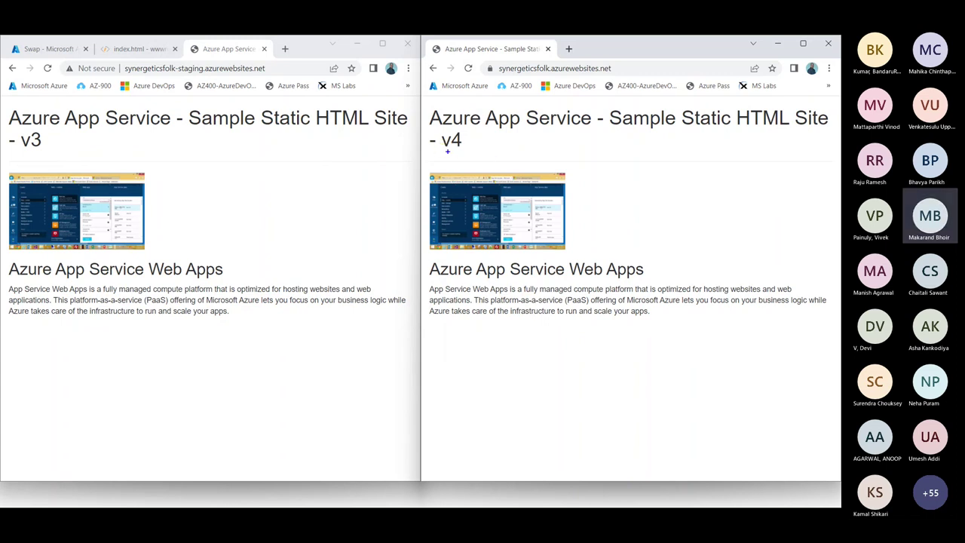
mouse_move(440, 152)
mouse_down()
mouse_move(478, 152)
mouse_move(463, 152)
mouse_up()
drag(15, 153, 71, 152)
drag(57, 173, 47, 155)
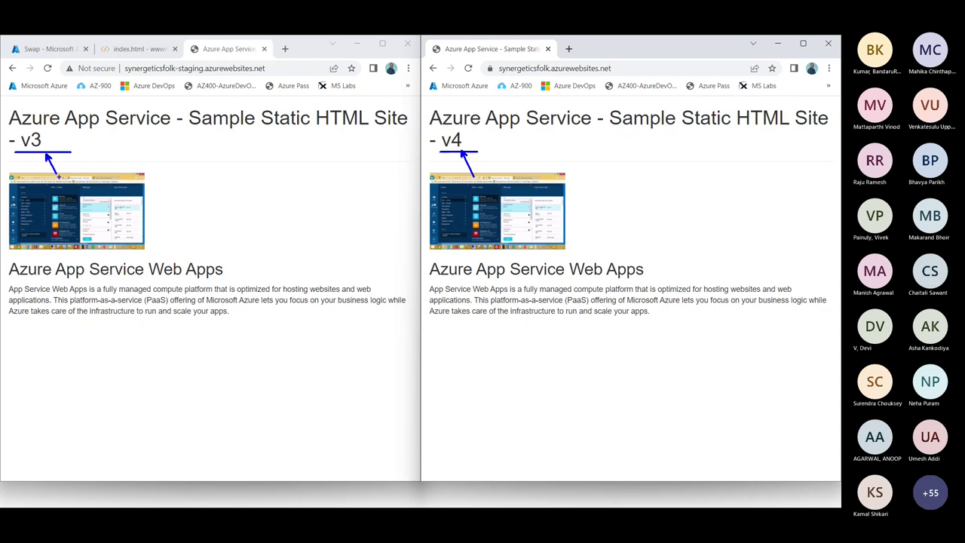
key(Escape)
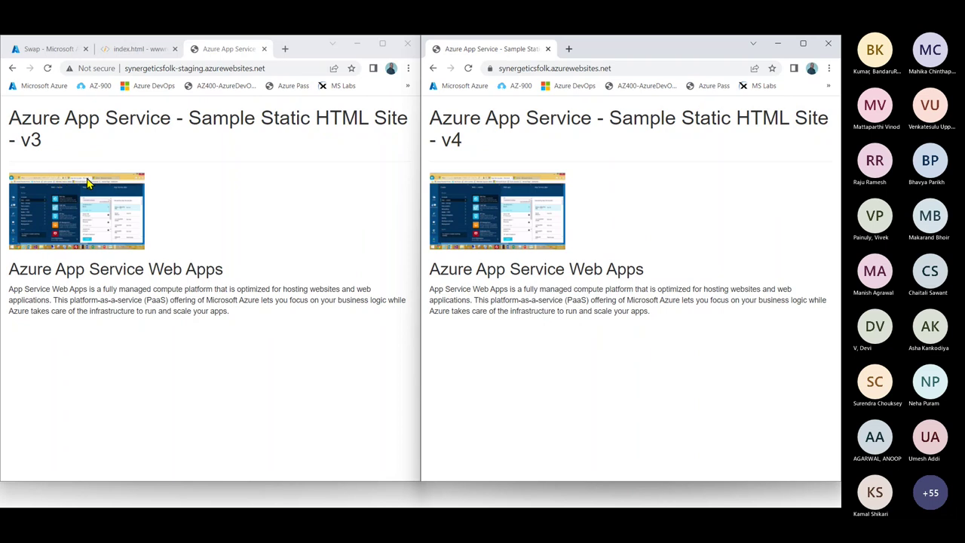
- Show the desktop and open the 204-2 Blue-Green Deployment Pattern diagram image
key(alt+Tab)
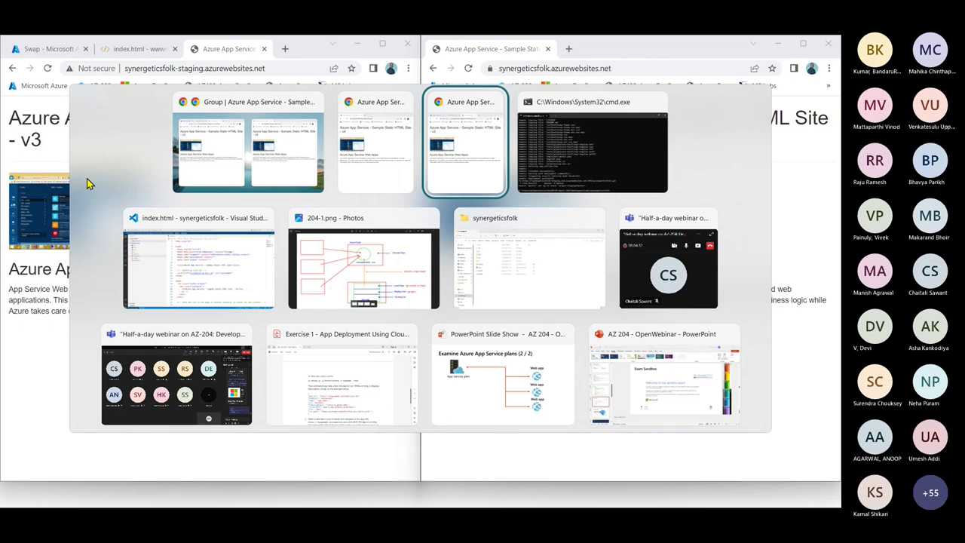
key(alt+Tab)
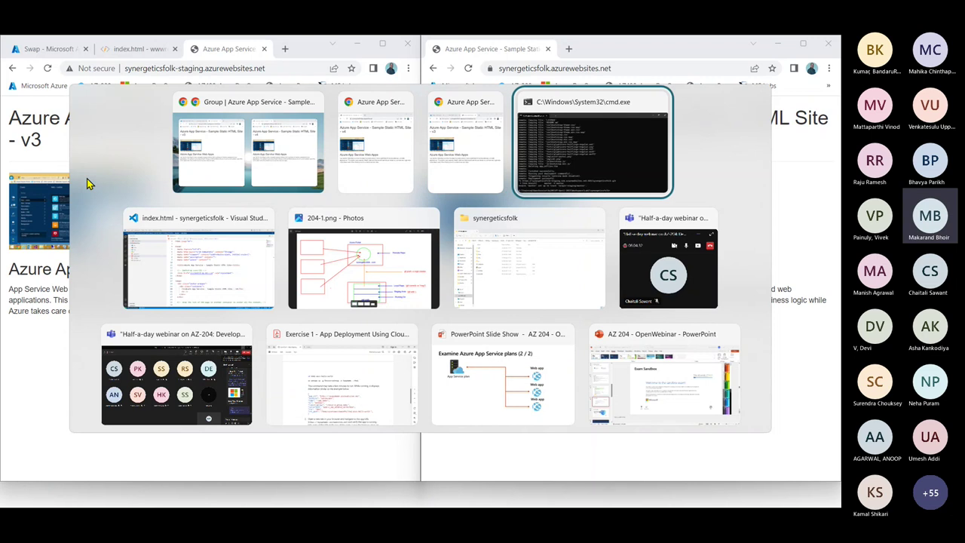
key(alt+Tab)
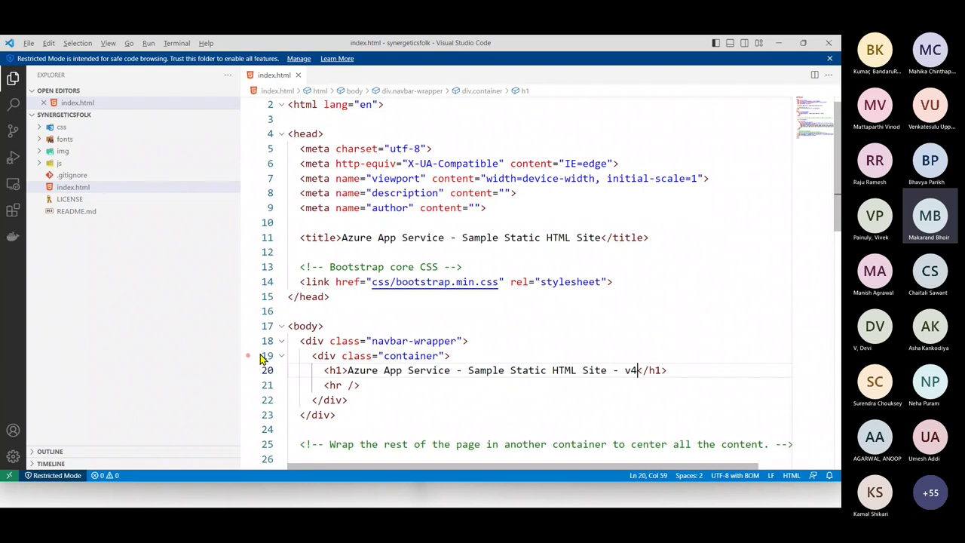
key(alt+Tab)
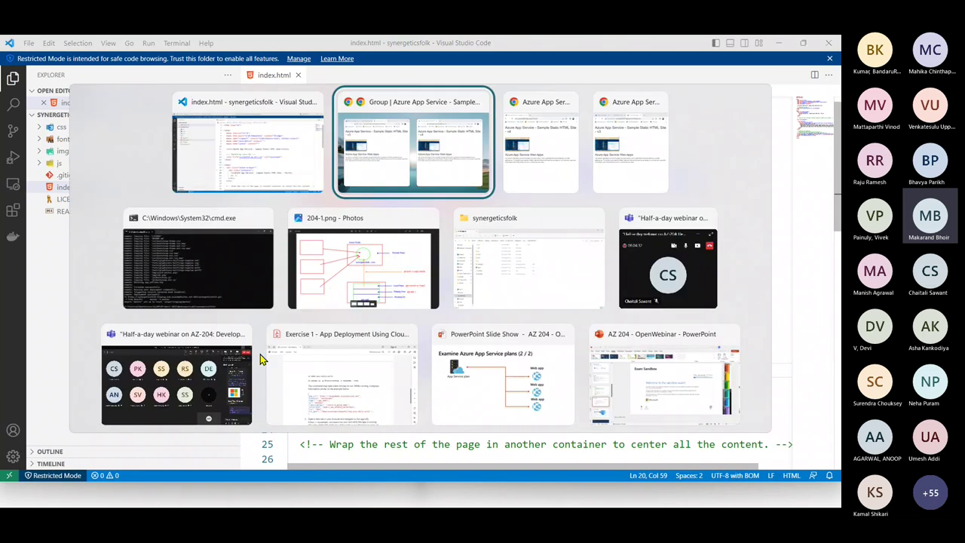
key(super+d)
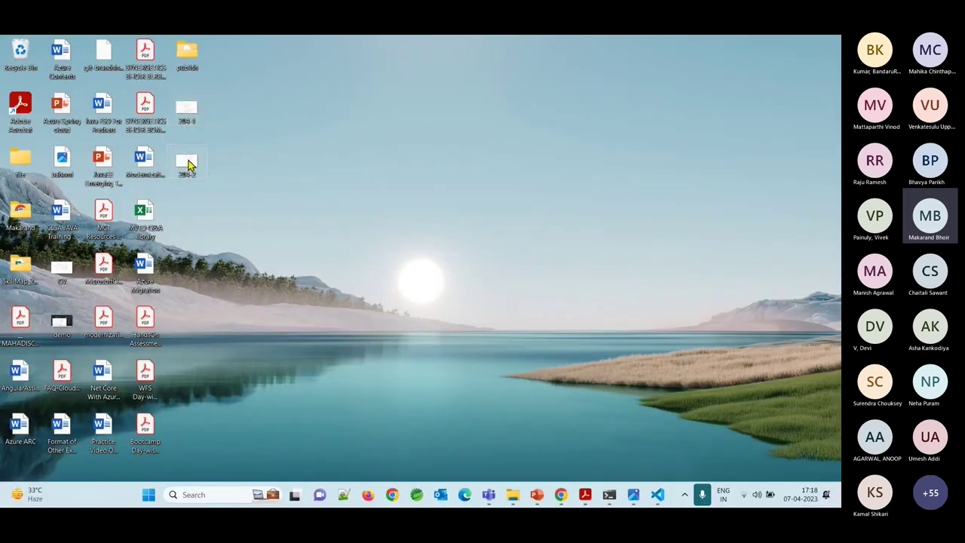
double_click(188, 165)
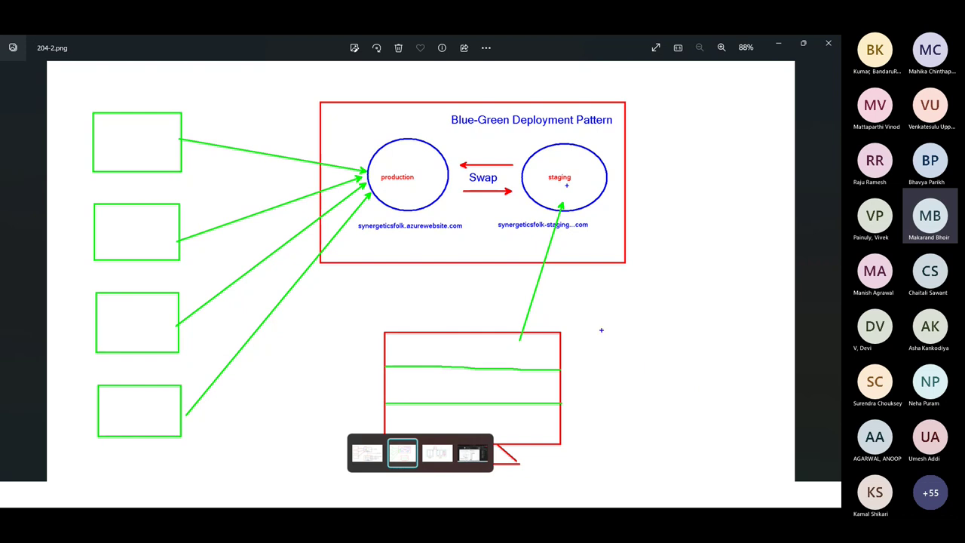
- Sketch a blue box and arrows between the staging and production circles, then undo them
drag(601, 330, 754, 439)
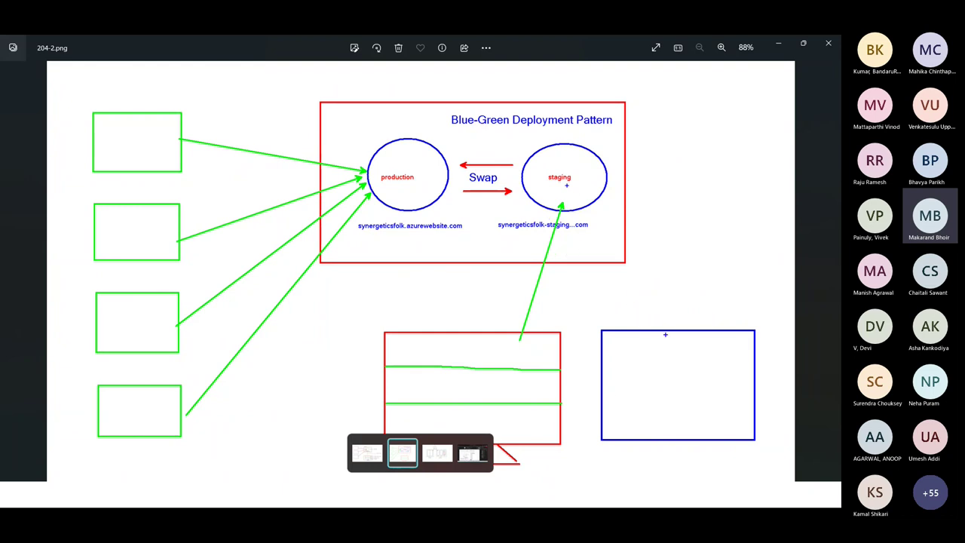
drag(577, 200, 666, 332)
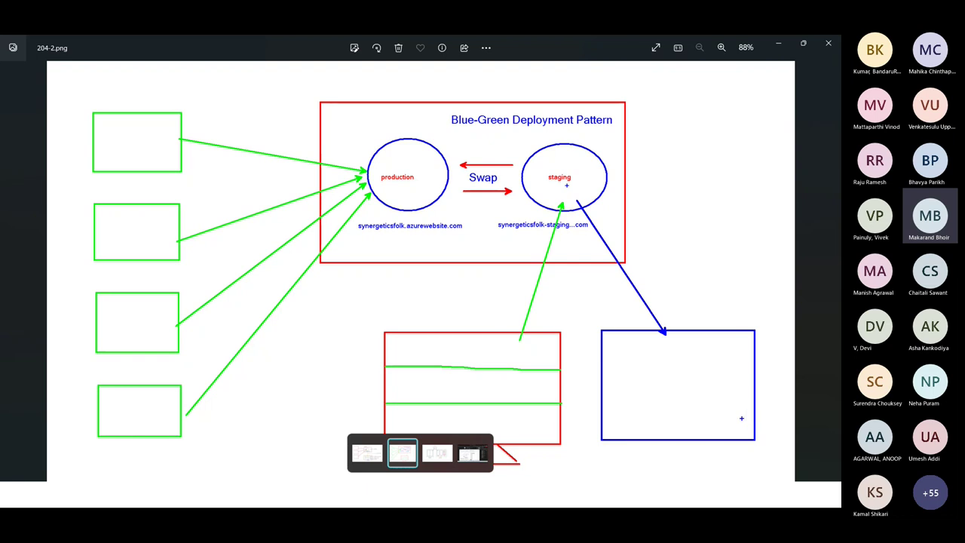
key(ctrl+z)
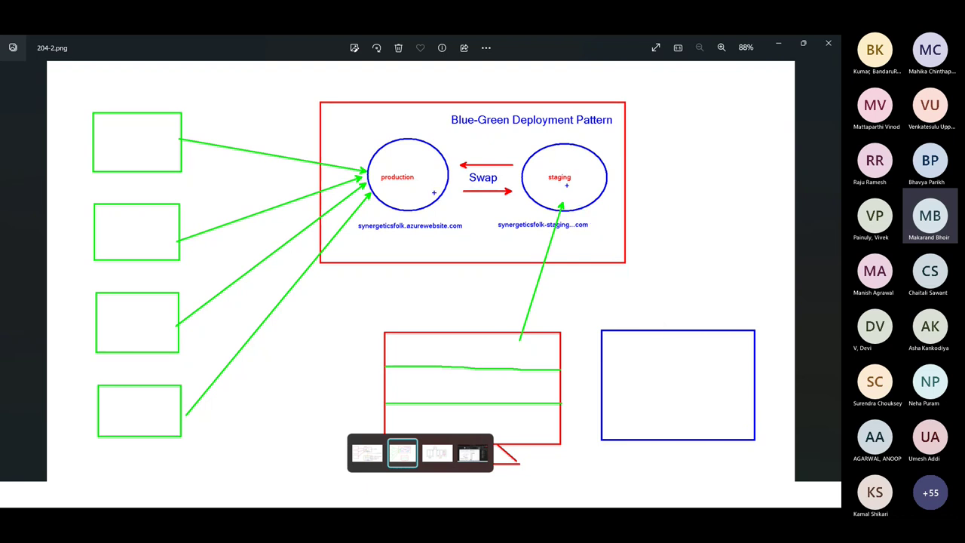
mouse_move(653, 329)
mouse_down()
mouse_move(610, 200)
mouse_move(436, 186)
mouse_up()
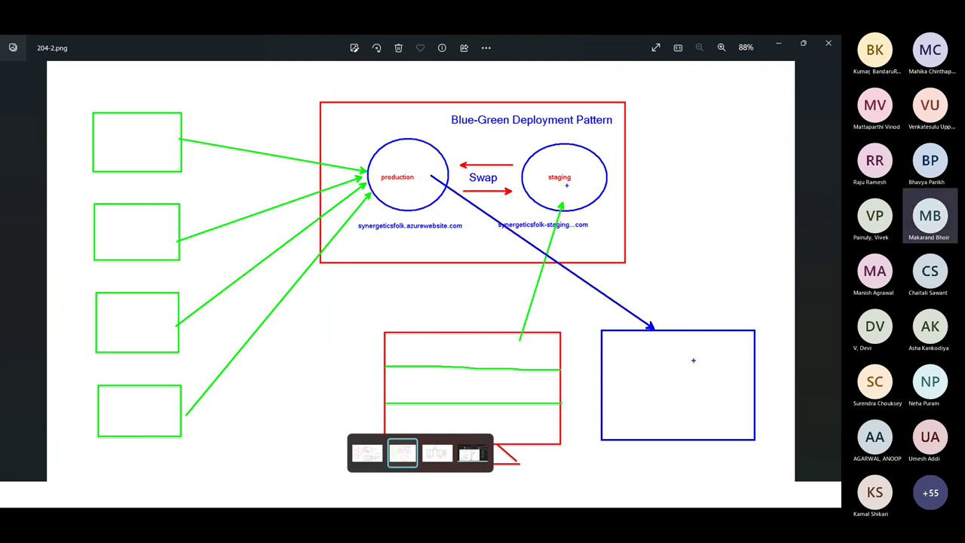
key(ctrl+z)
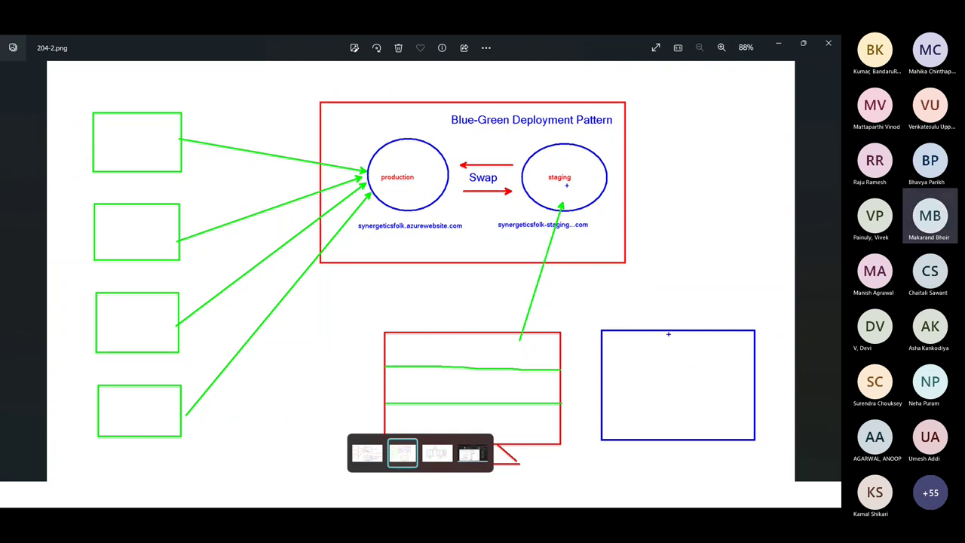
drag(668, 334, 564, 195)
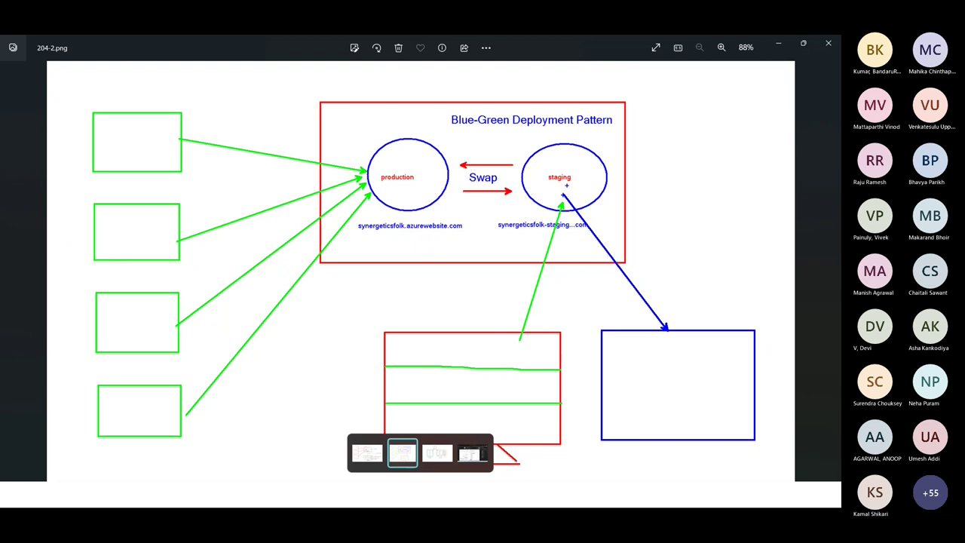
key(ctrl+z)
key(ctrl+z)
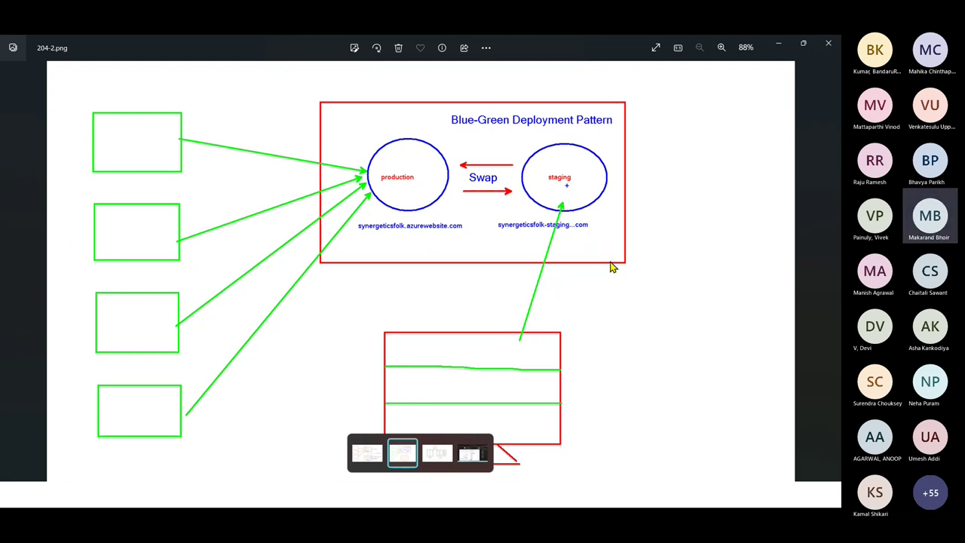
- Cycle through open windows, past the 204-1 git push diagram, to the index.html editor
key(alt+Tab)
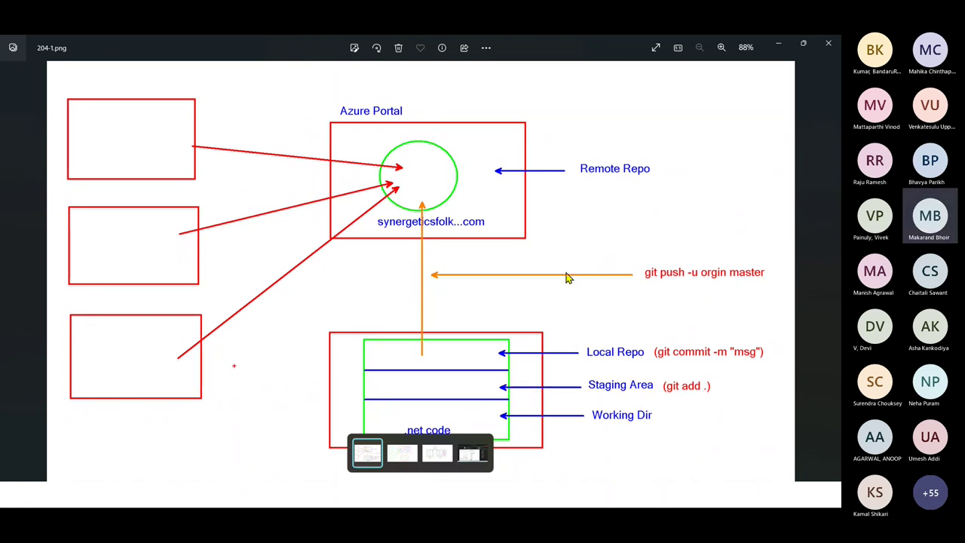
key(alt+Tab)
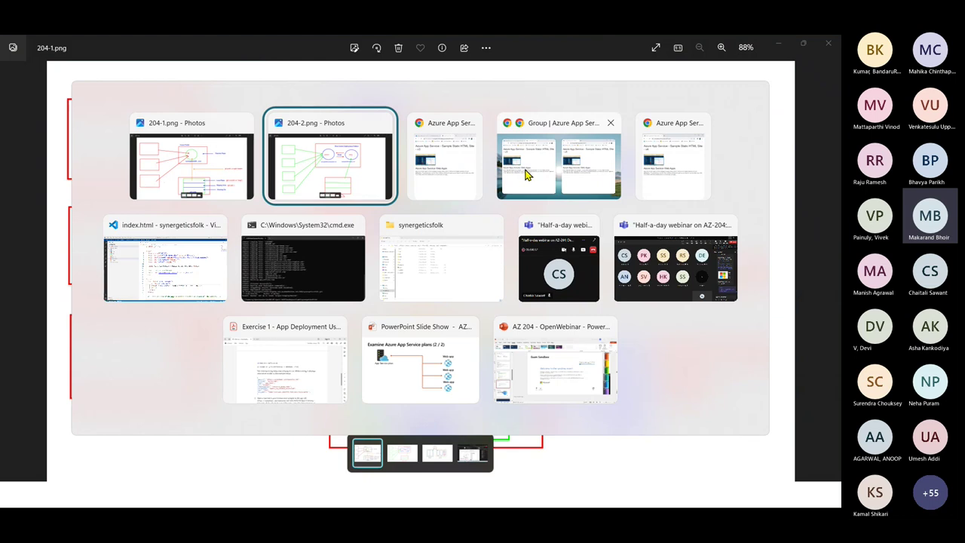
key(alt+Tab)
key(alt+Tab)
key(alt+Tab)
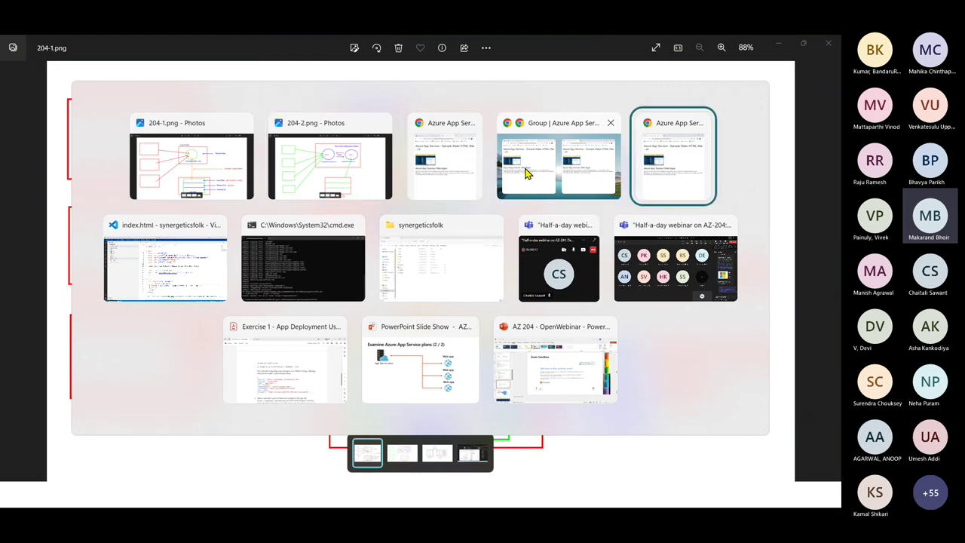
key(alt+Tab)
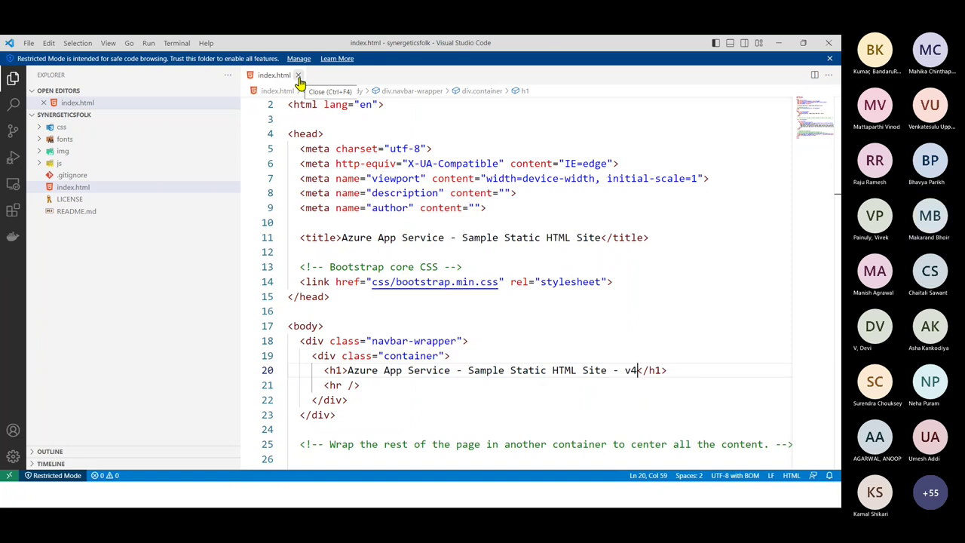
- Return to VS Code, close index.html and narrow the Explorer sidebar
key(alt+Tab)
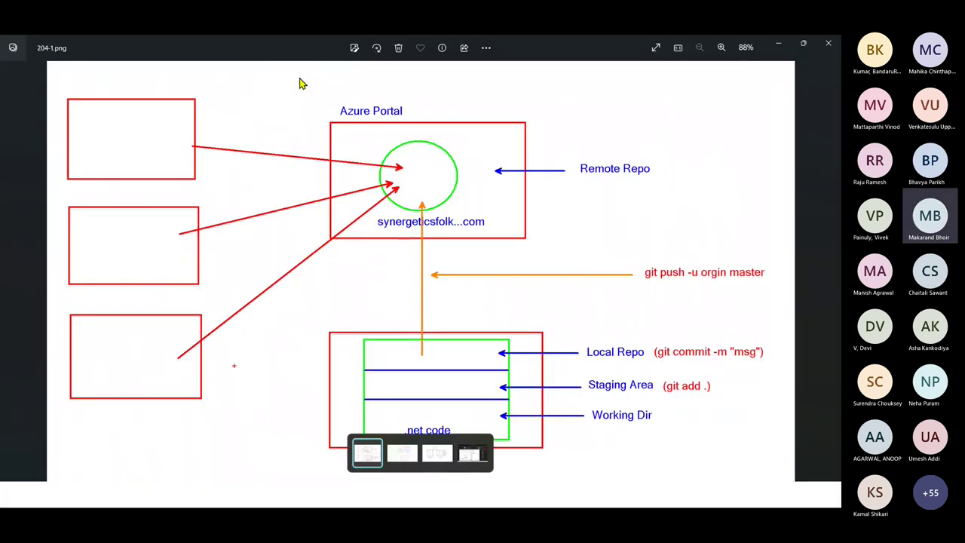
key(alt+Tab)
key(alt+Tab)
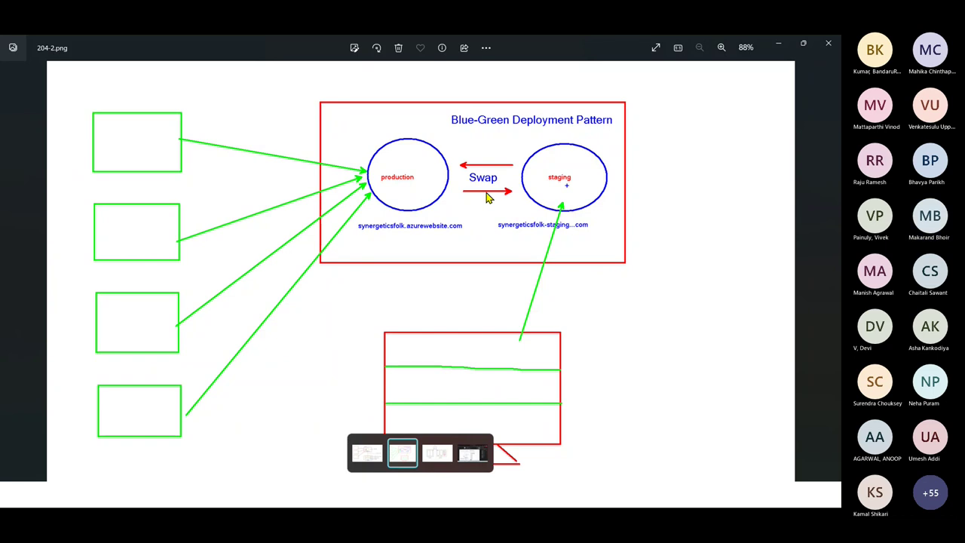
key(alt+Tab)
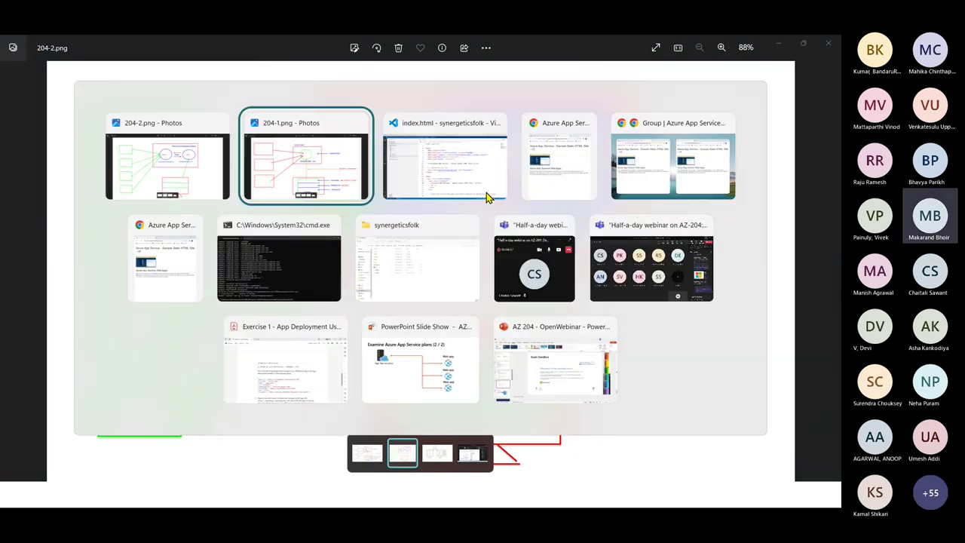
click(486, 197)
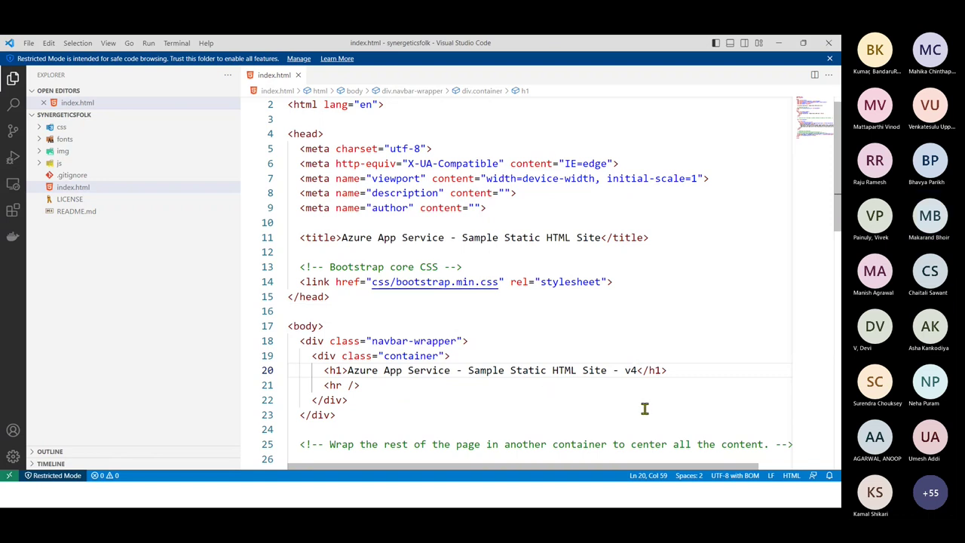
click(298, 80)
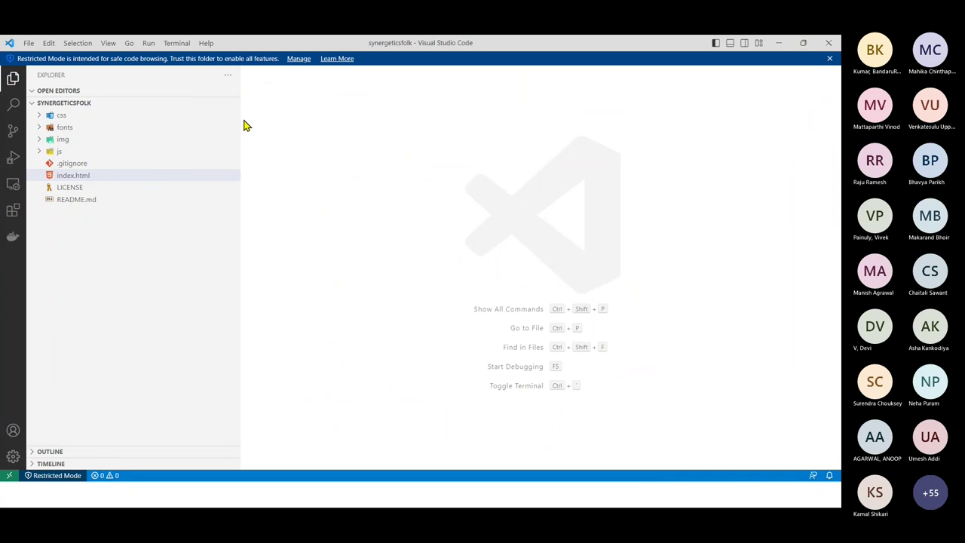
drag(241, 121, 179, 125)
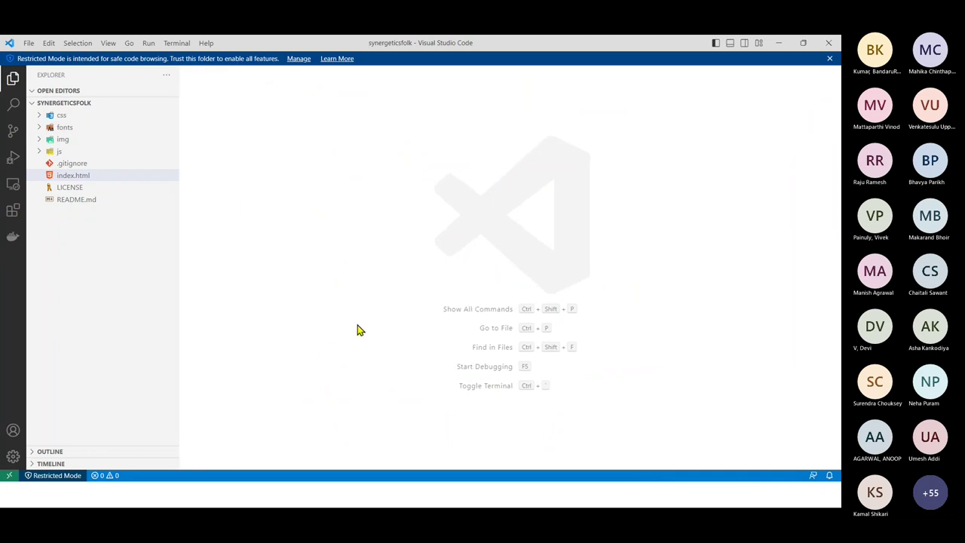
key(alt+Tab)
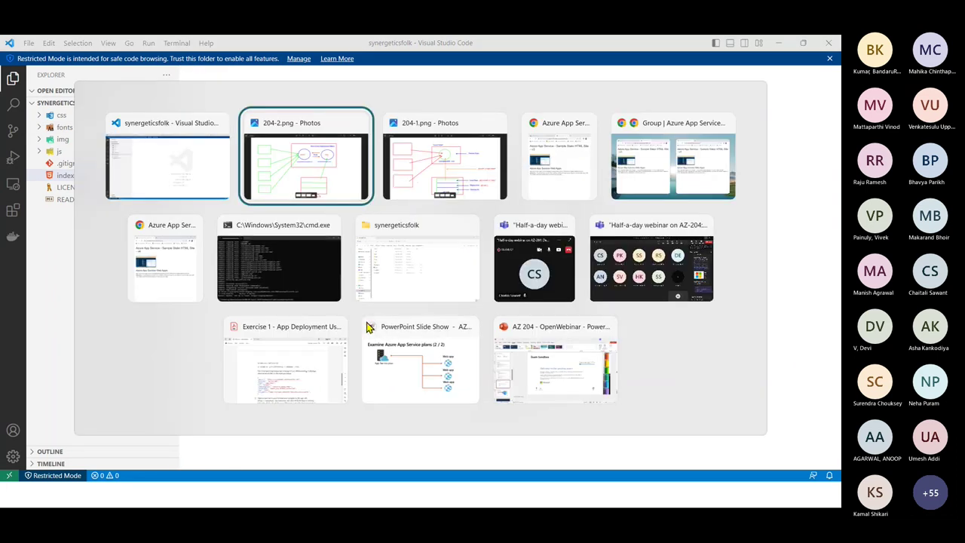
key(alt+Tab)
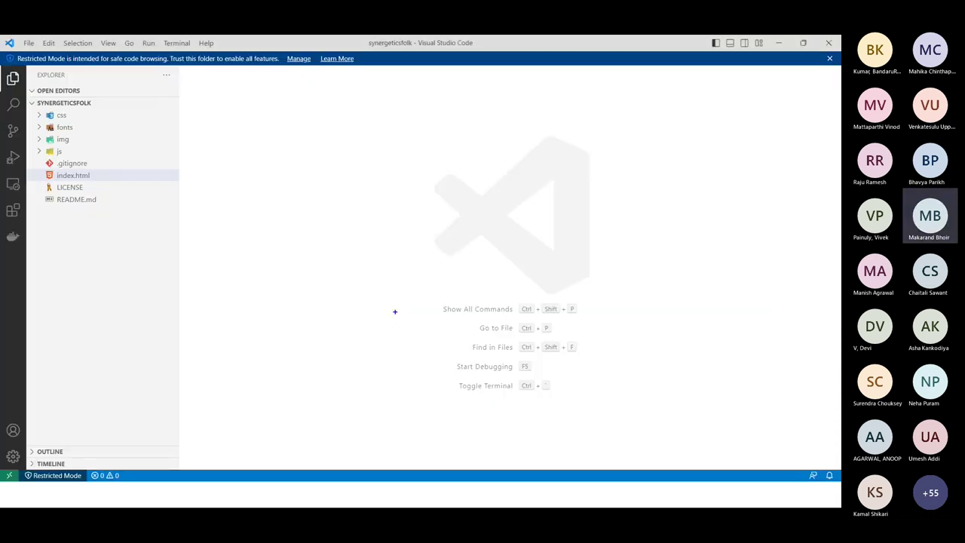
- On a blank whiteboard, draw a blue box containing a red ellipse labelled WebApi
key(w)
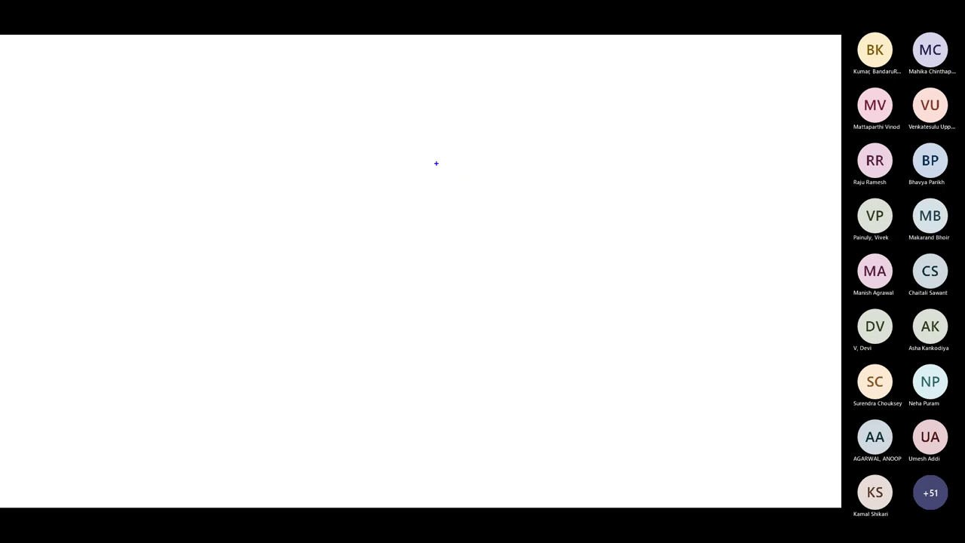
drag(433, 163, 595, 299)
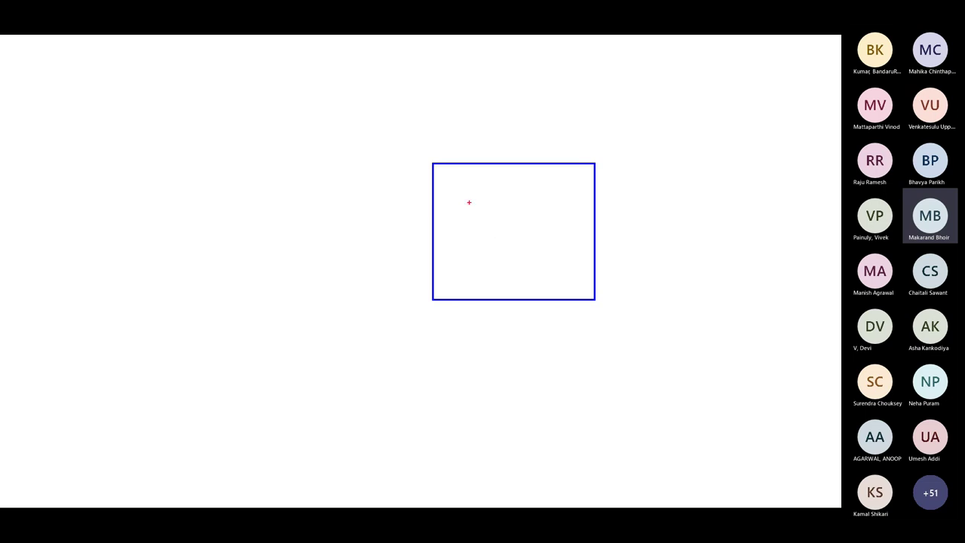
drag(466, 203, 554, 266)
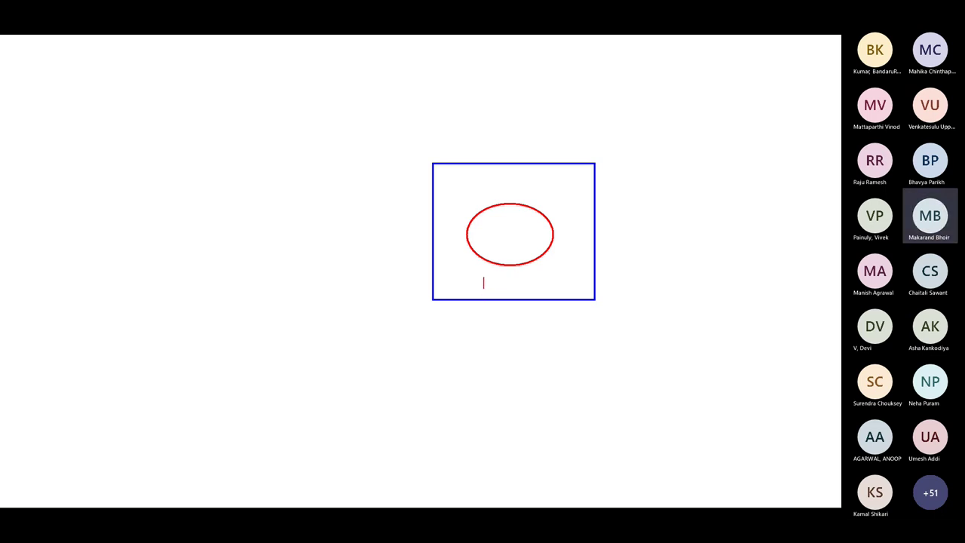
text(WebApi)
- Draw a red box right of the WebApi box and label it StorageAcc
drag(658, 199, 787, 267)
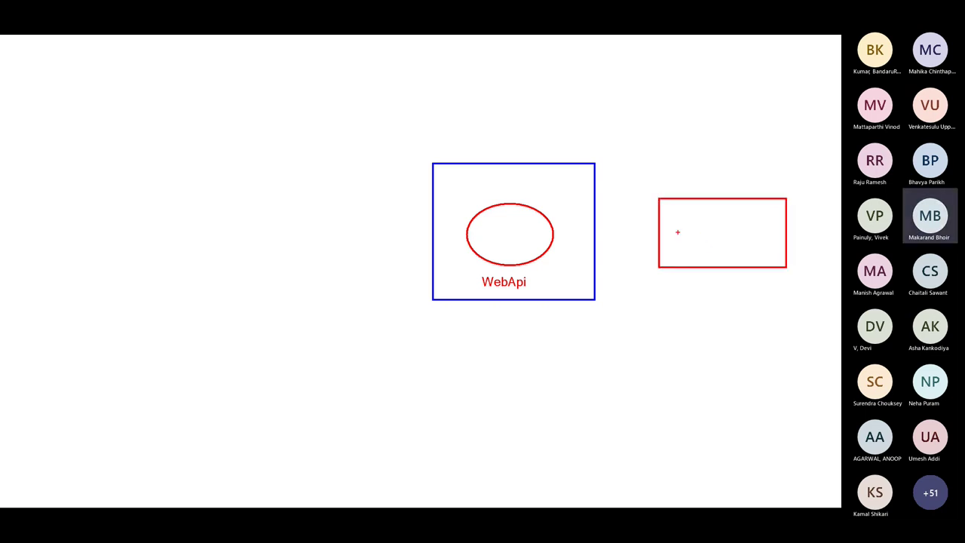
click(696, 281)
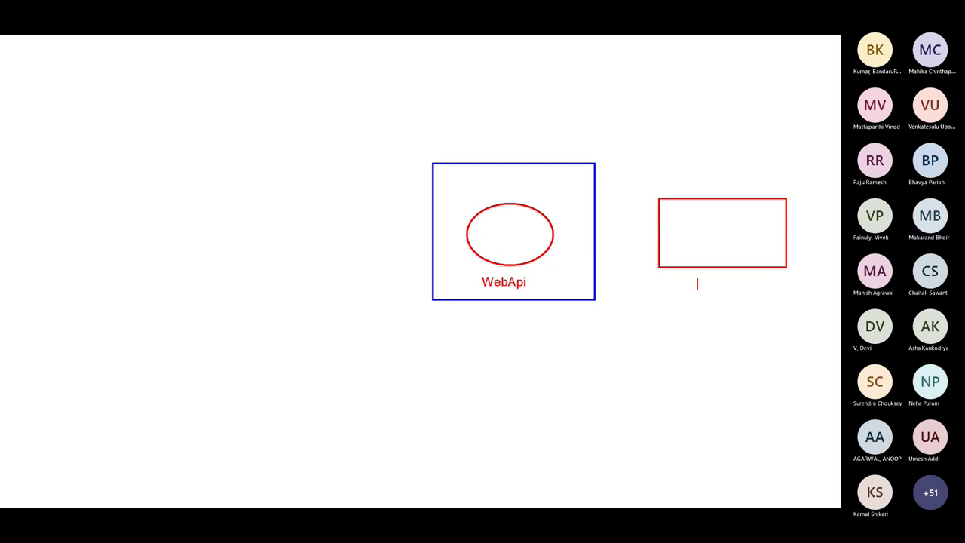
text(StorageAcc)
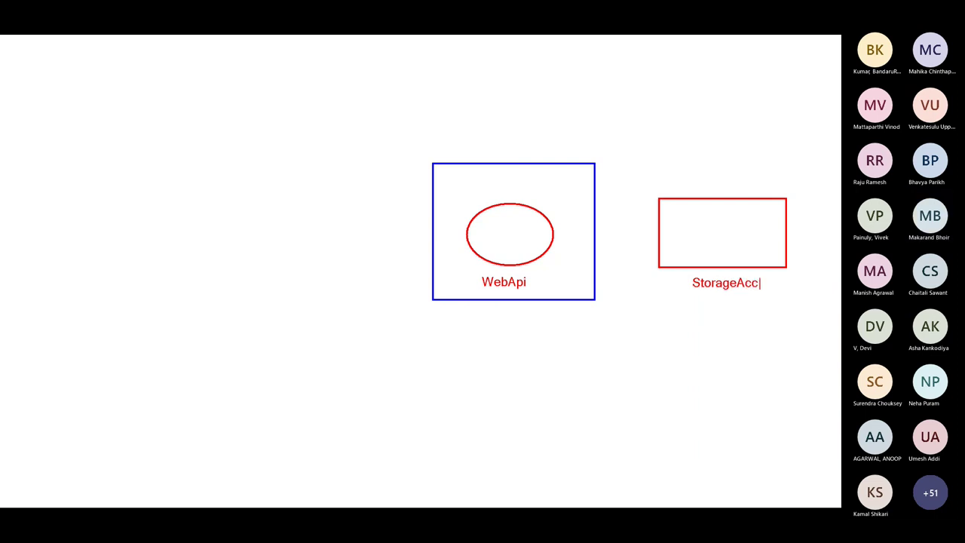
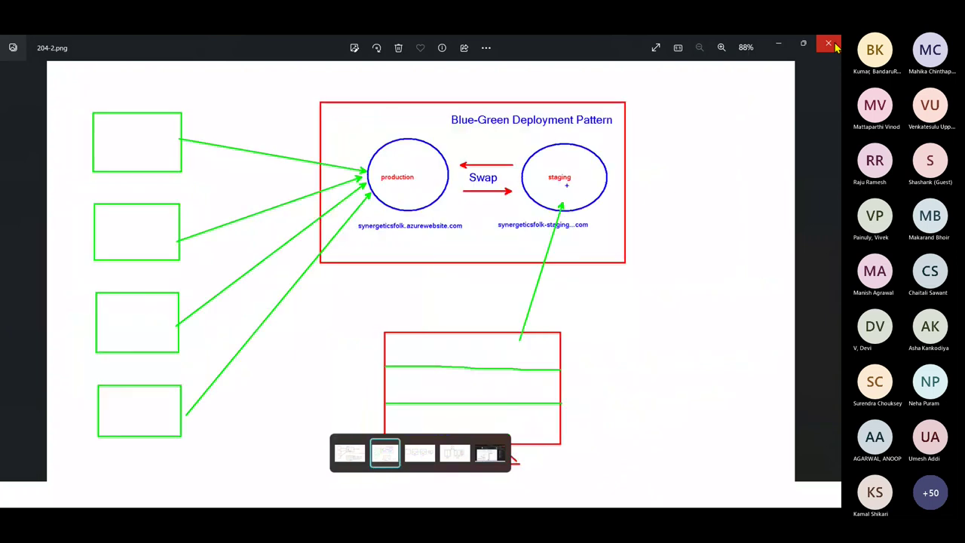
- Close the diagram, the v4 site window and the staging and editor tabs, returning to App Services
click(828, 44)
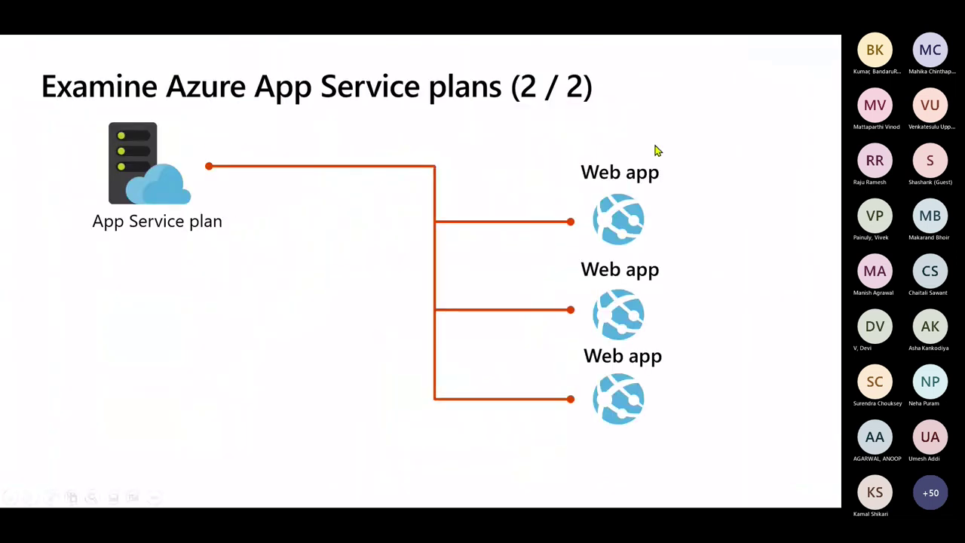
key(alt+Tab)
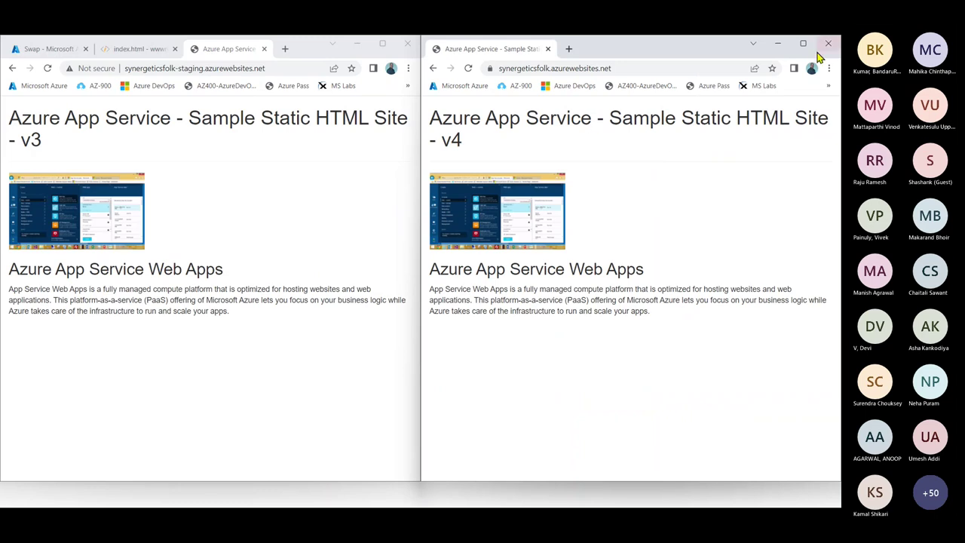
click(828, 44)
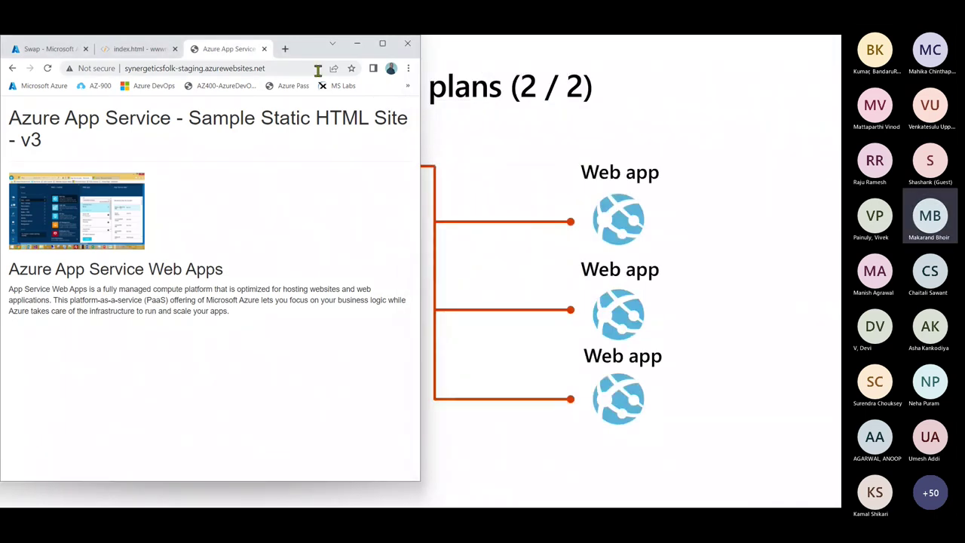
click(265, 50)
click(382, 43)
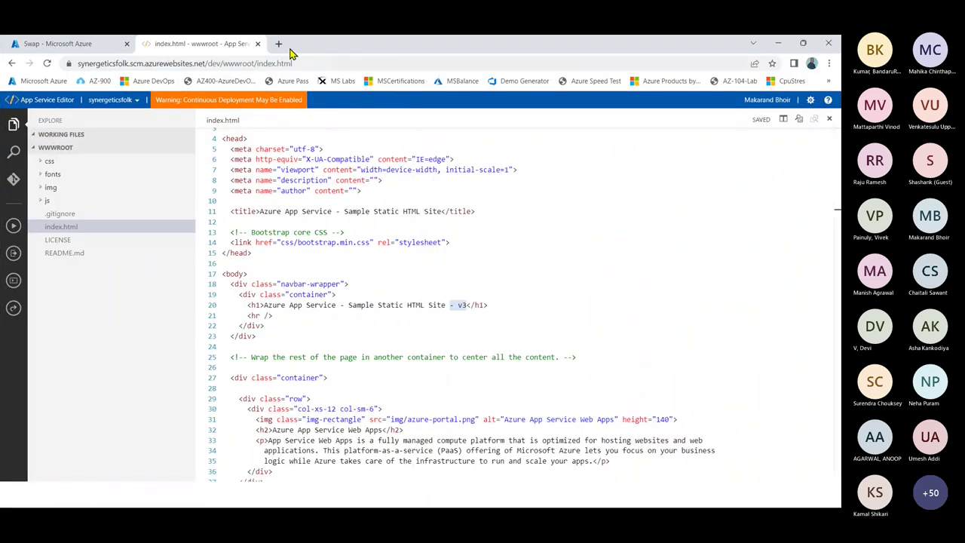
click(257, 44)
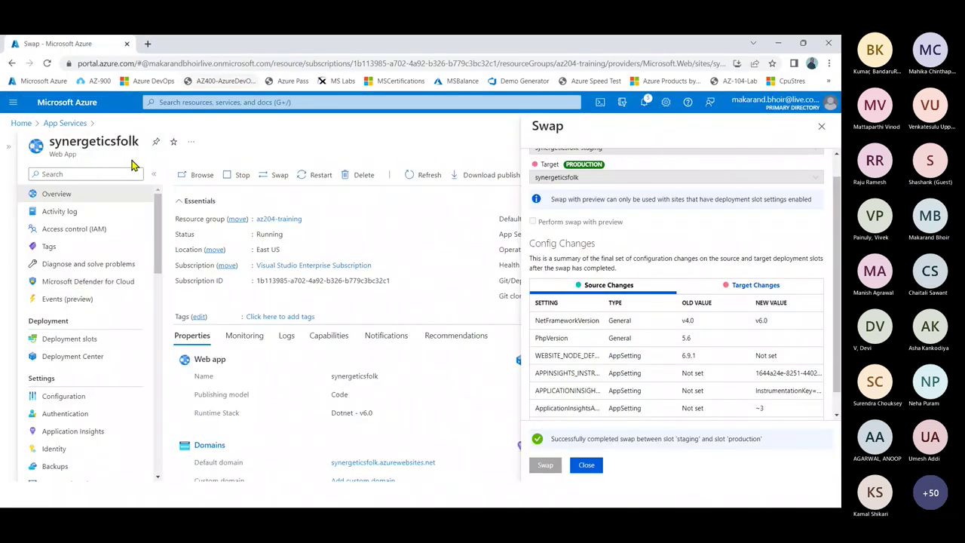
click(68, 125)
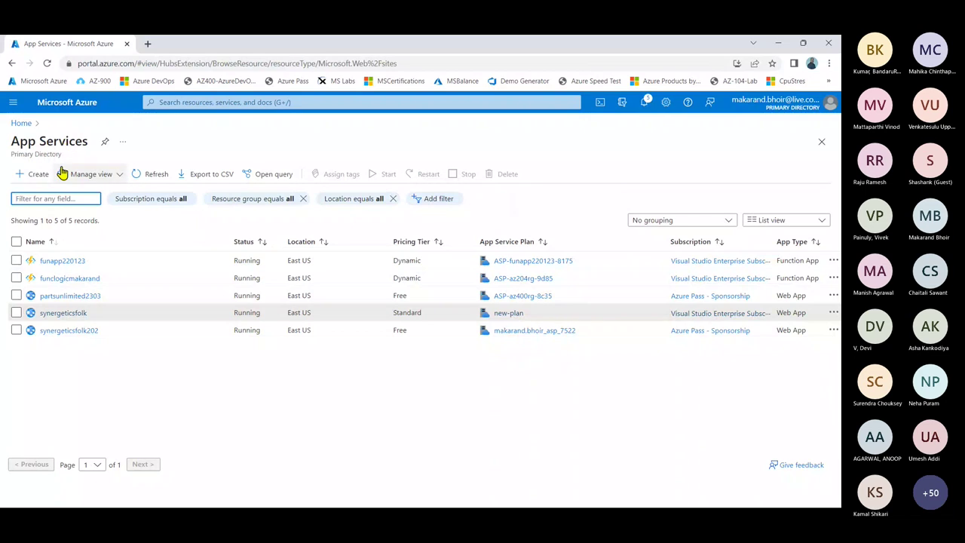
- Search 'stora' to reach Storage accounts and start a new storage account
click(239, 102)
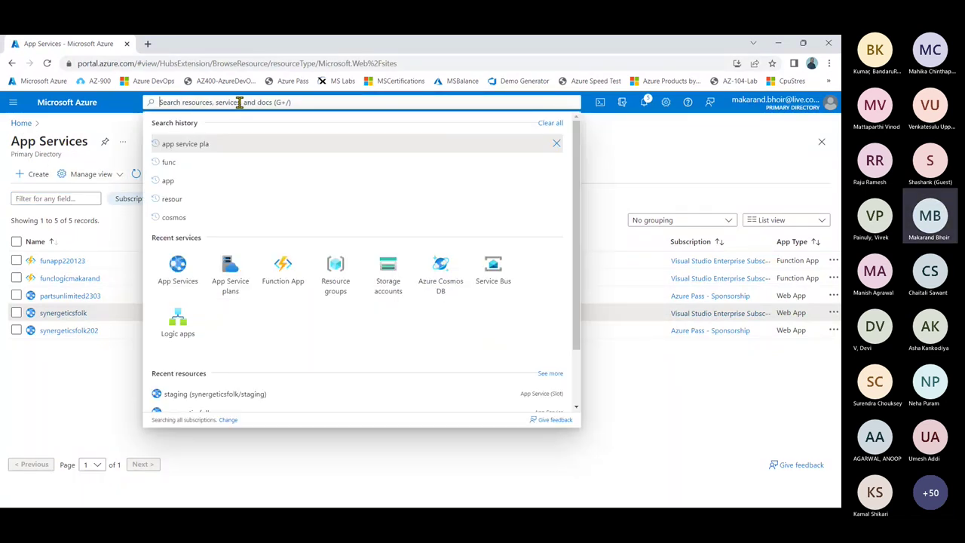
text(stora)
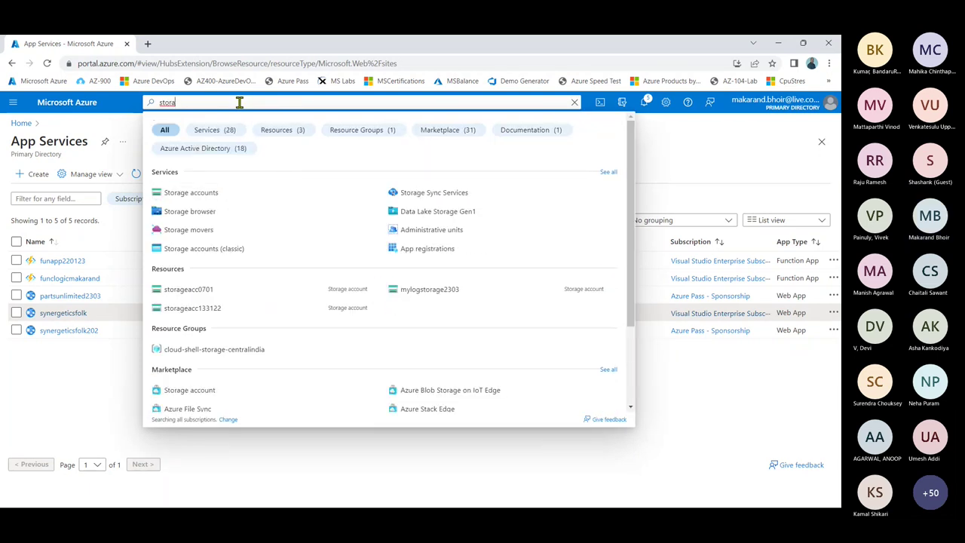
click(190, 199)
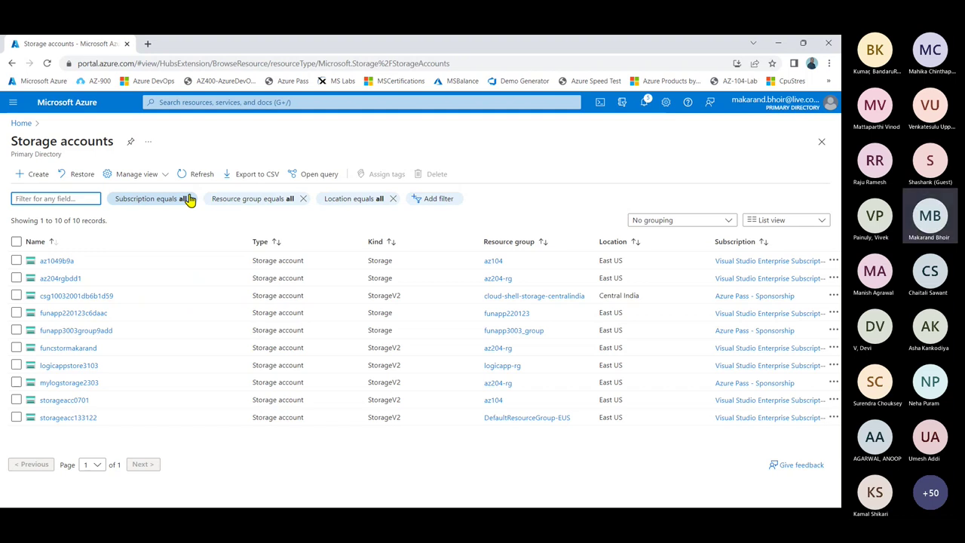
click(33, 178)
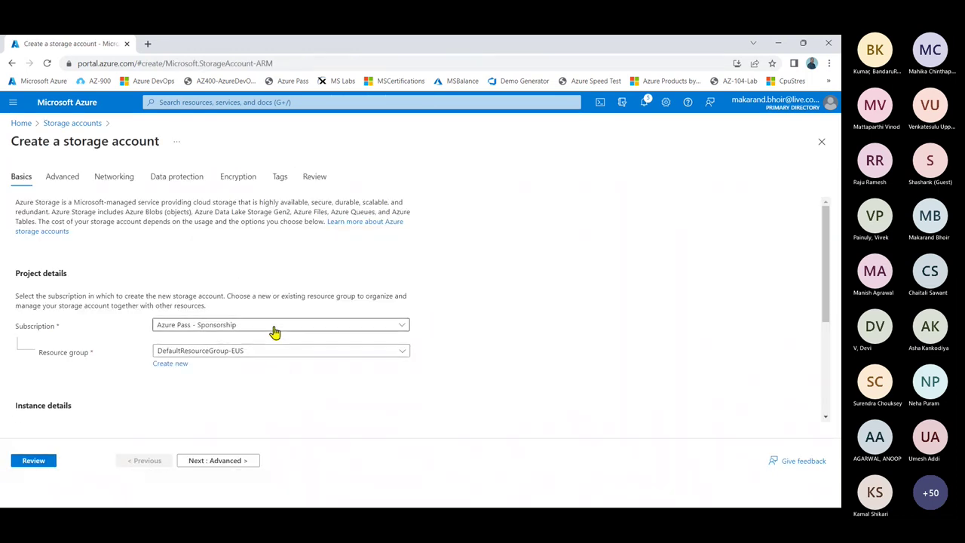
- Choose Visual Studio Enterprise Subscription for the storage account, then switch to File Explorer
click(276, 331)
click(245, 381)
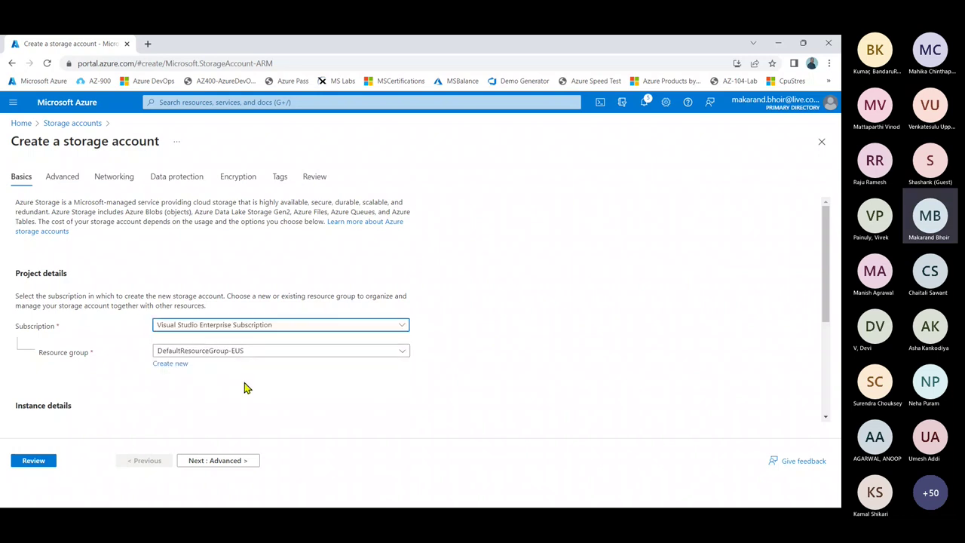
scroll(466, 333, down, 3)
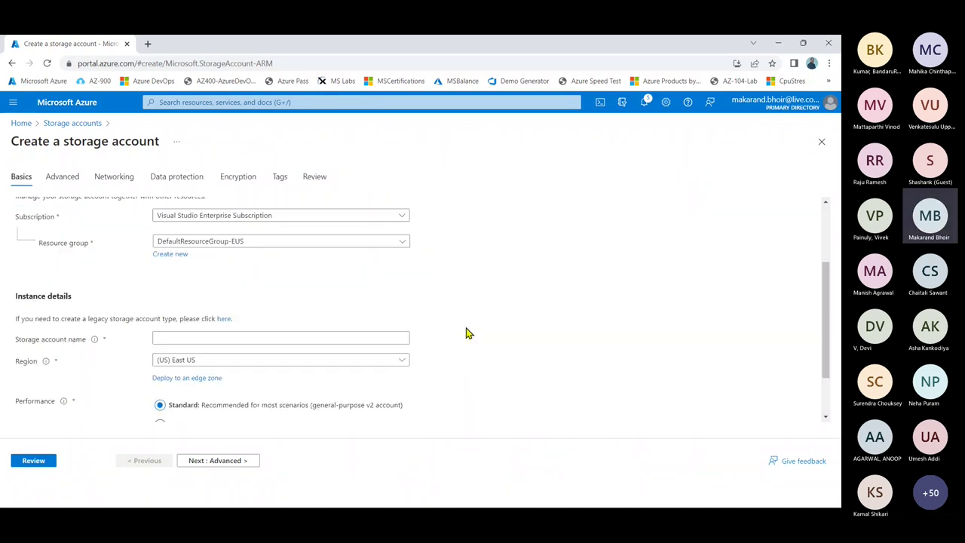
click(291, 338)
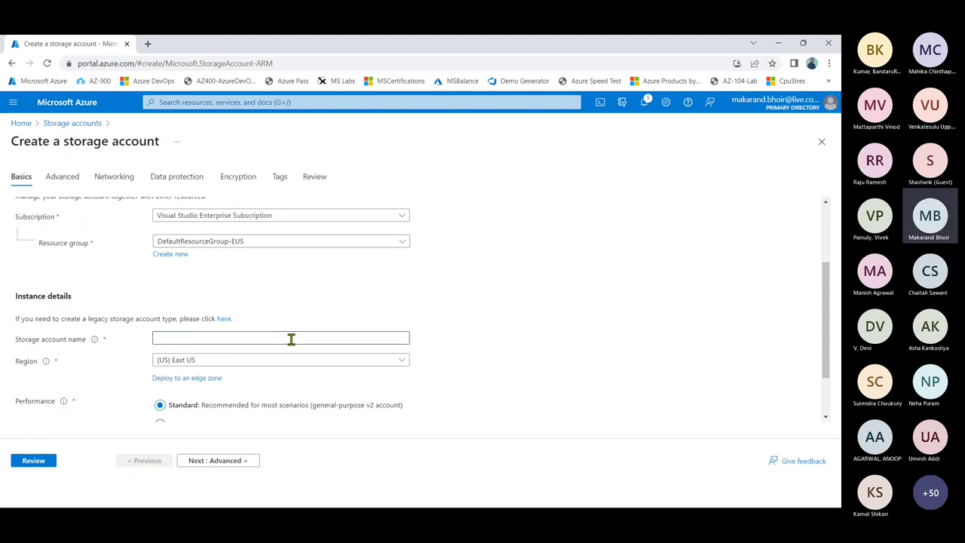
key(alt+Tab)
key(alt+Tab)
key(alt+Tab)
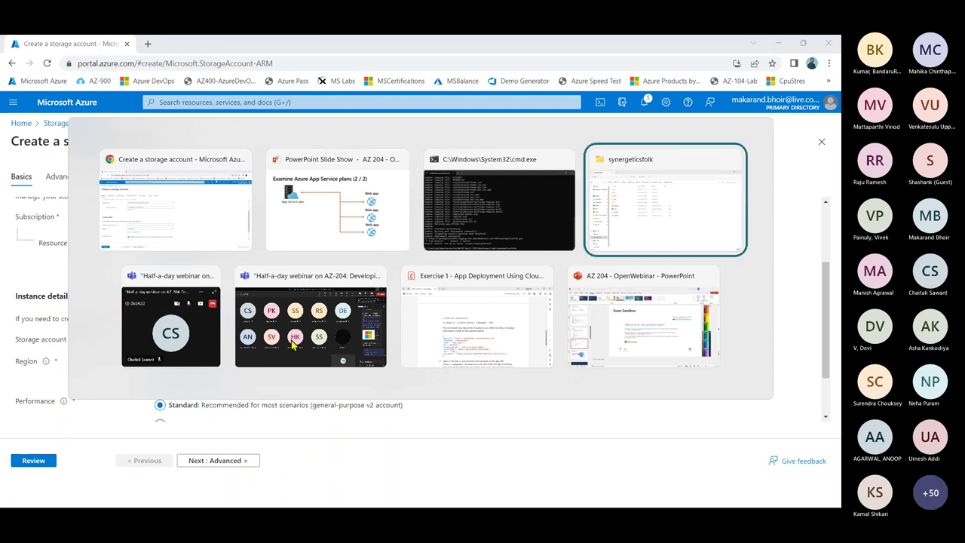
- Open the Exercise 4 instructions PDF from the 07-April-2023 Exercise folder
click(319, 103)
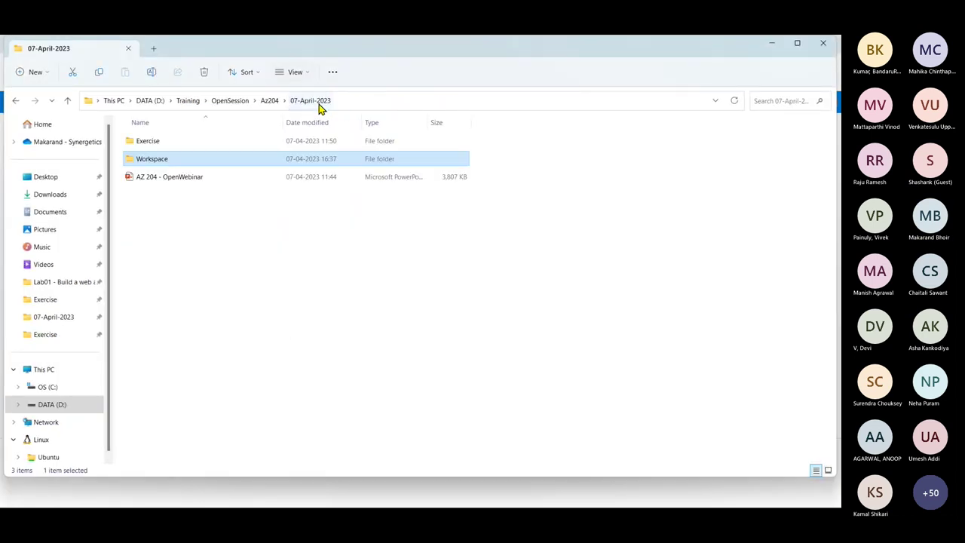
double_click(159, 147)
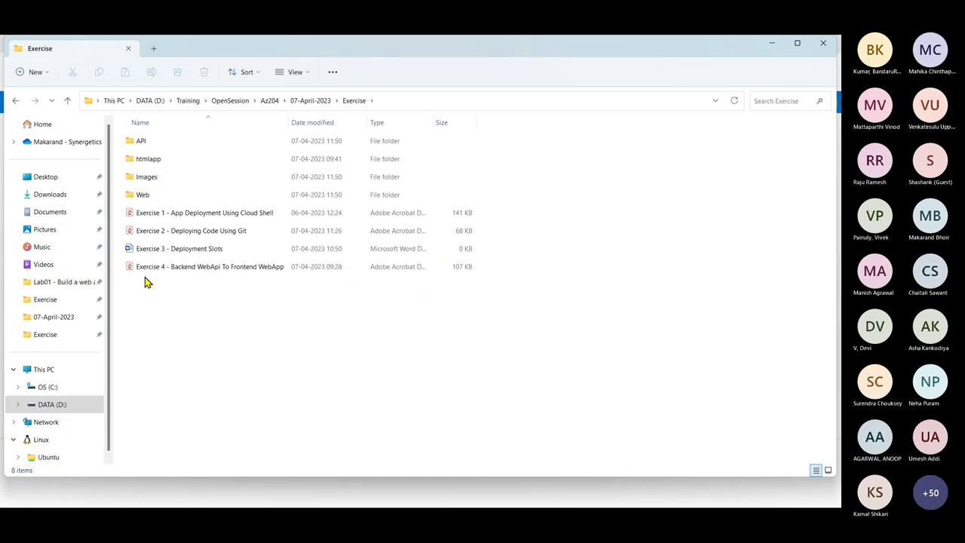
double_click(157, 268)
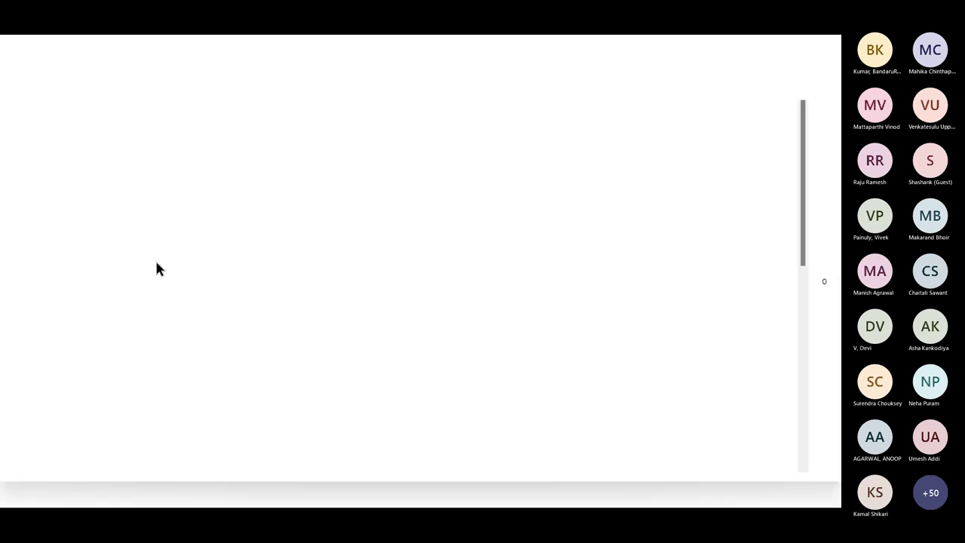
- Copy imgstormak from the PDF and paste it as the storage account name
double_click(381, 197)
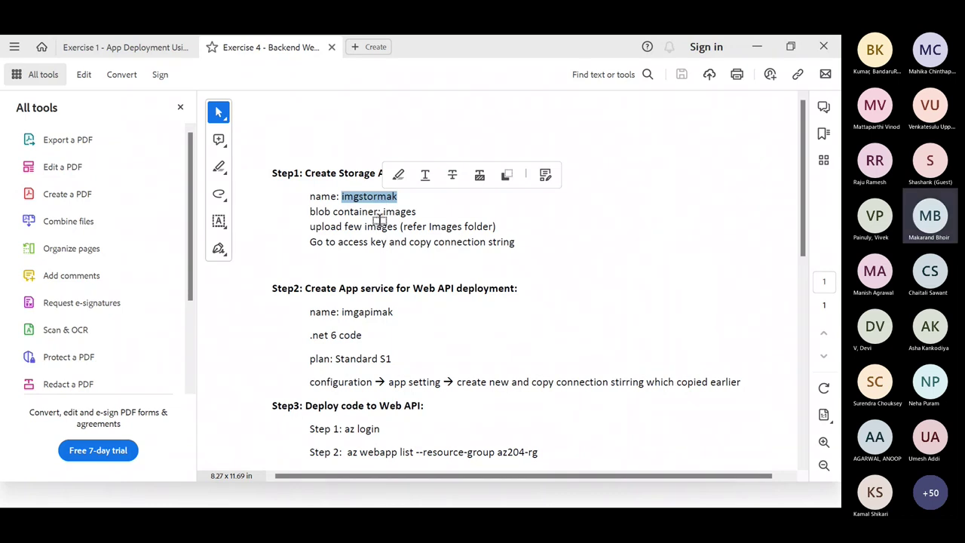
key(ctrl+c)
key(alt+Tab)
click(291, 339)
key(ctrl+v)
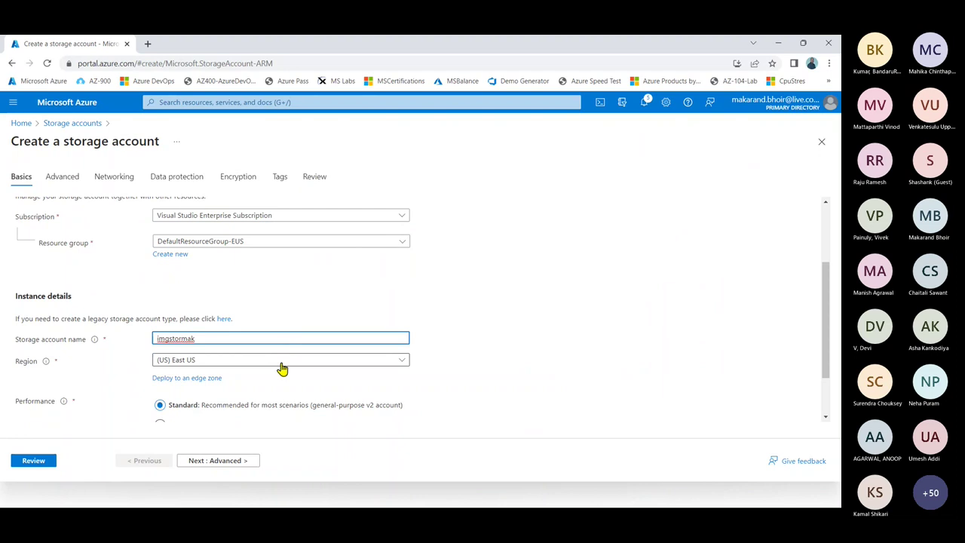
- Keep East US, Standard performance and geo-redundant storage, then review and create imgstormak
key(Tab)
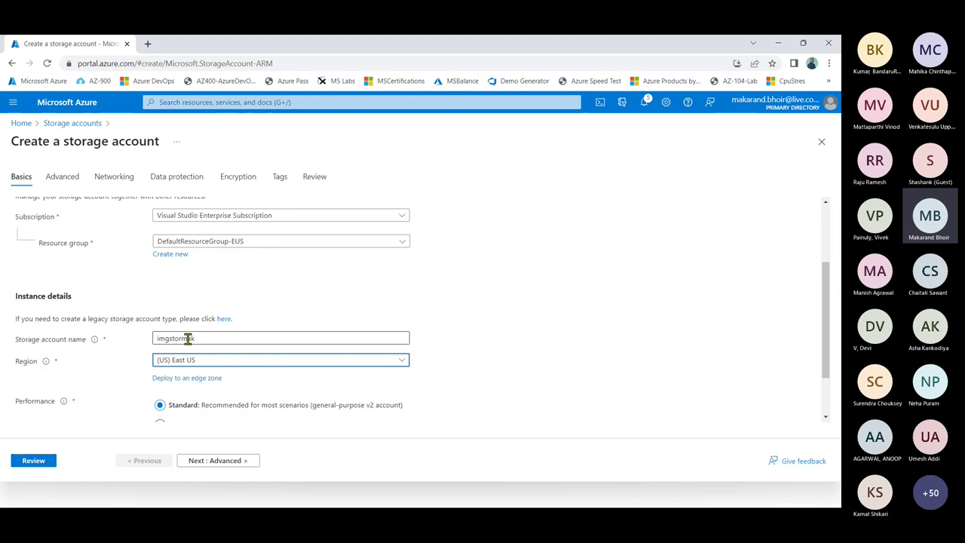
click(484, 317)
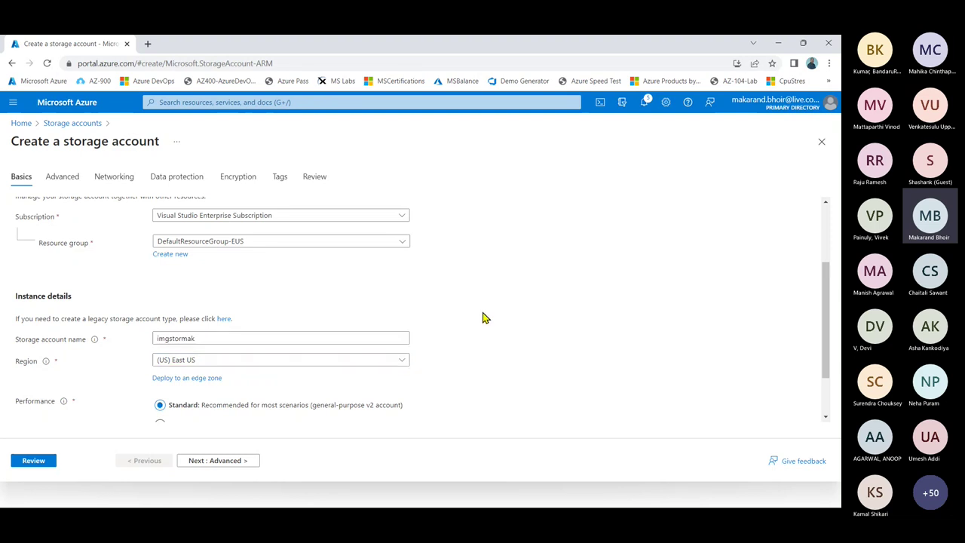
scroll(484, 318, down, 2)
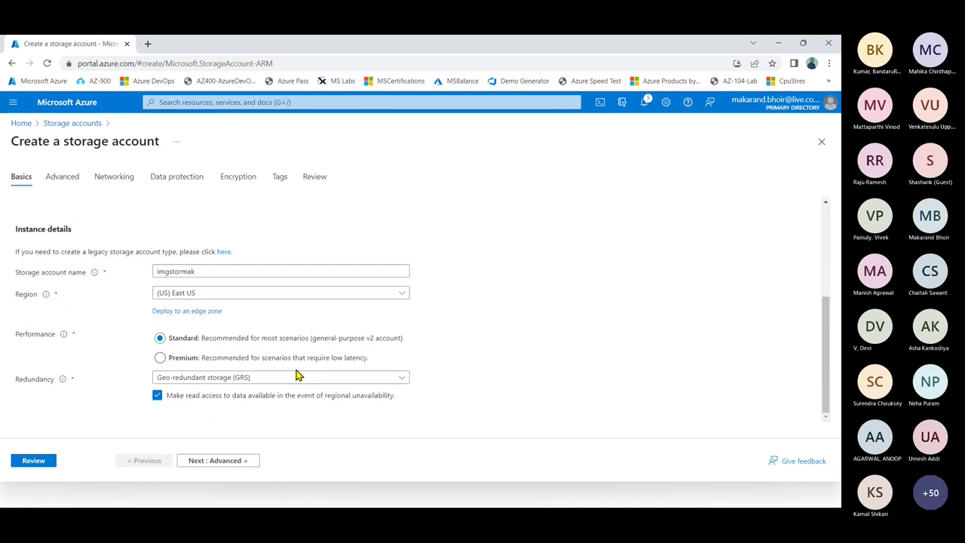
mouse_move(148, 368)
mouse_down()
mouse_move(193, 405)
mouse_move(427, 414)
mouse_up()
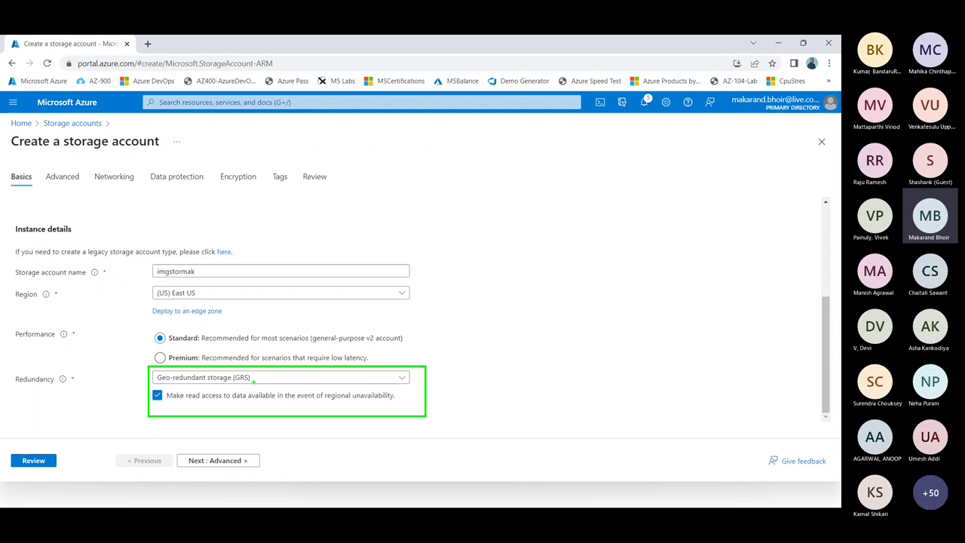
key(Escape)
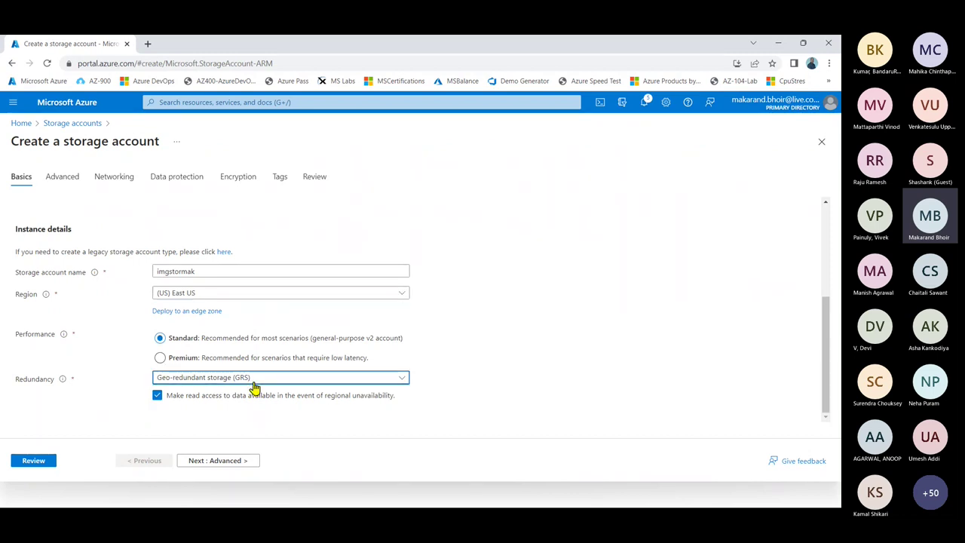
click(255, 380)
click(255, 388)
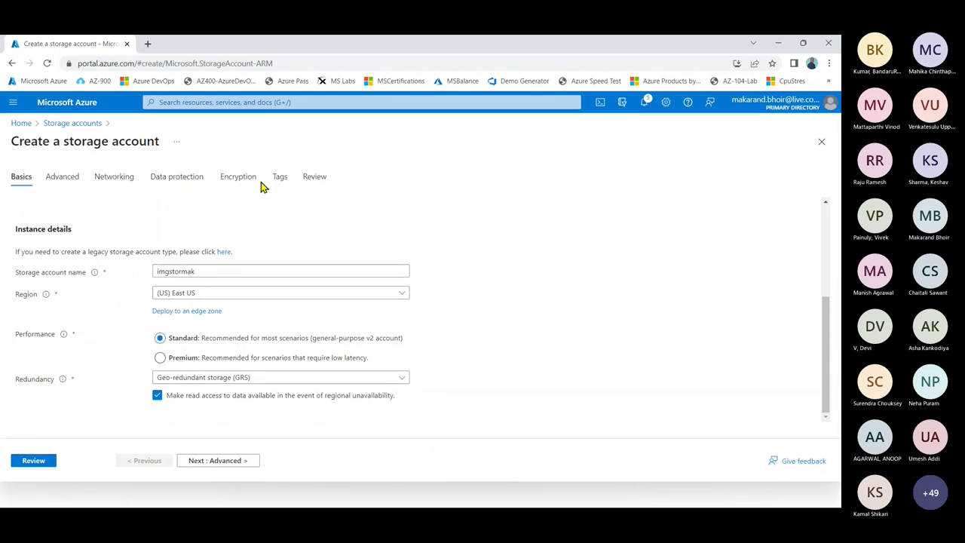
click(42, 463)
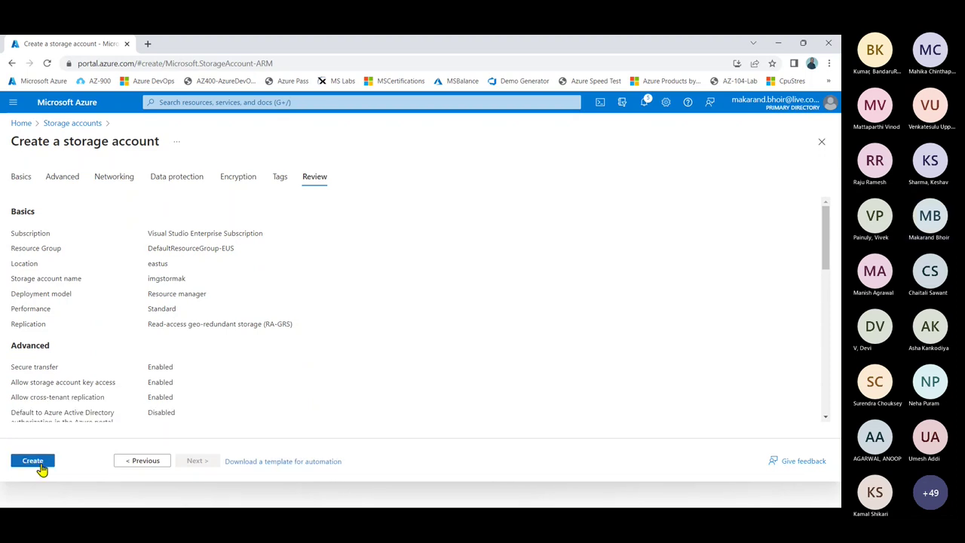
click(42, 467)
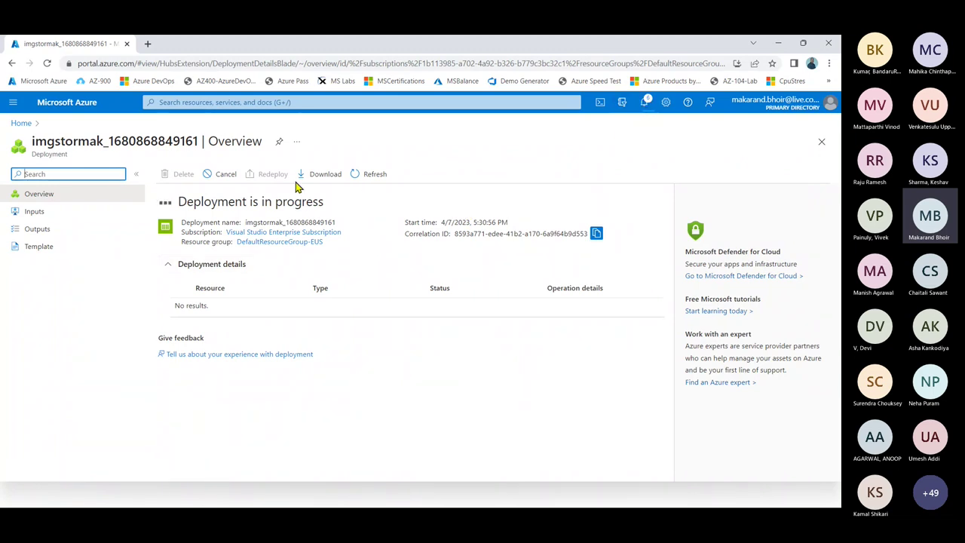
- Start a new web app from App Services and copy the name imgapimak from the lab PDF
click(268, 102)
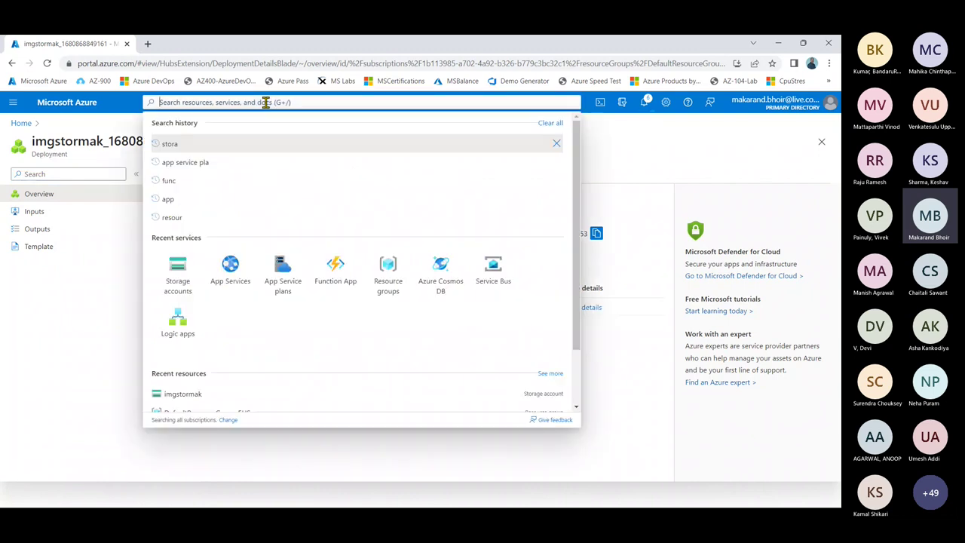
click(234, 270)
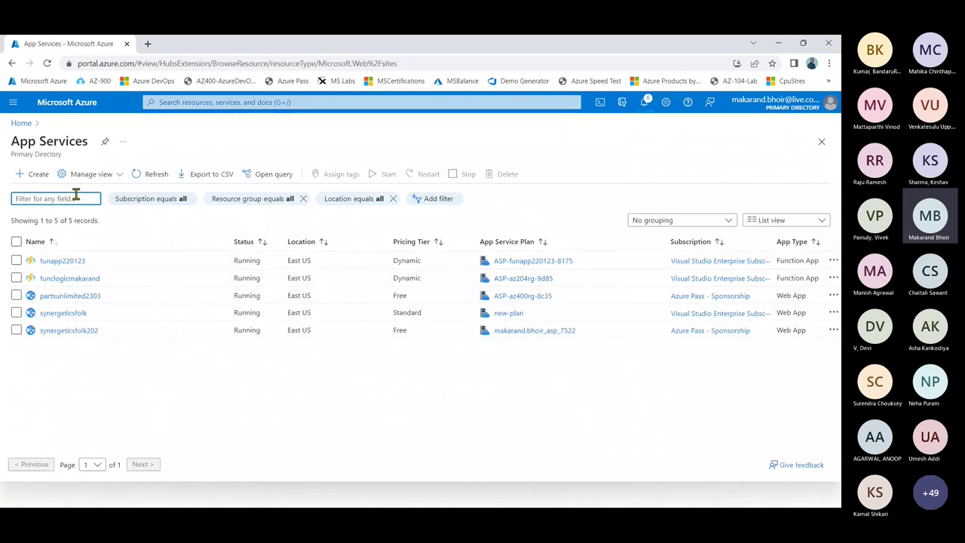
click(38, 174)
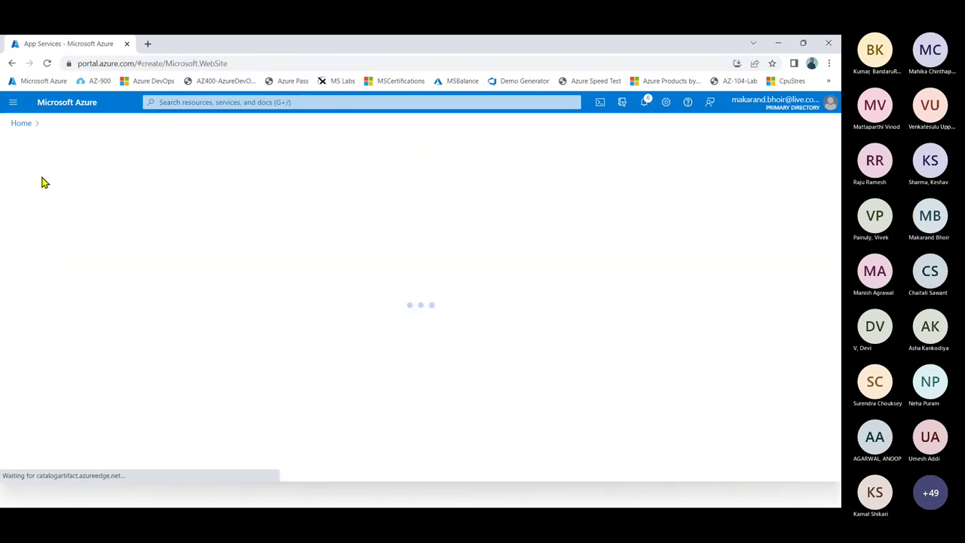
key(alt+Tab)
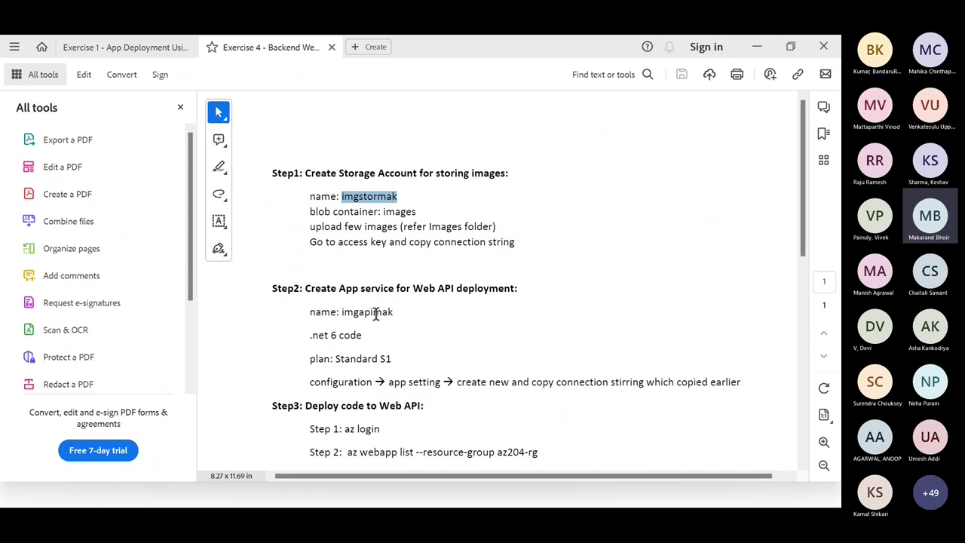
double_click(375, 312)
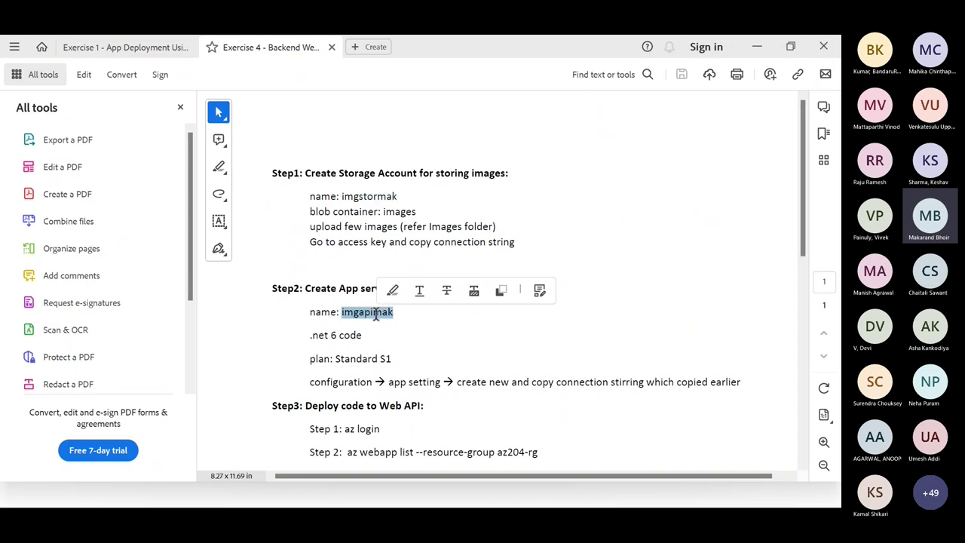
key(alt+Tab)
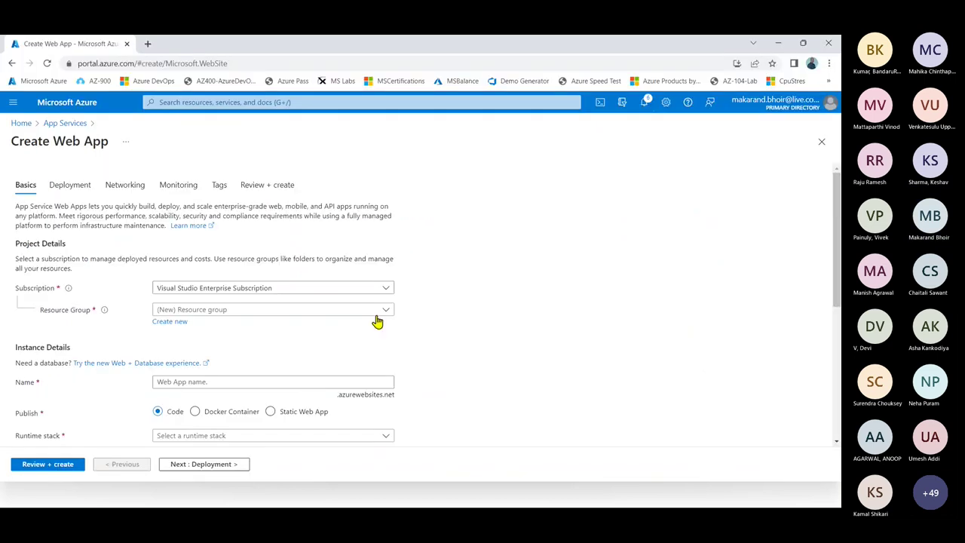
- Set resource group az204-training and web app name imgapimak
click(209, 312)
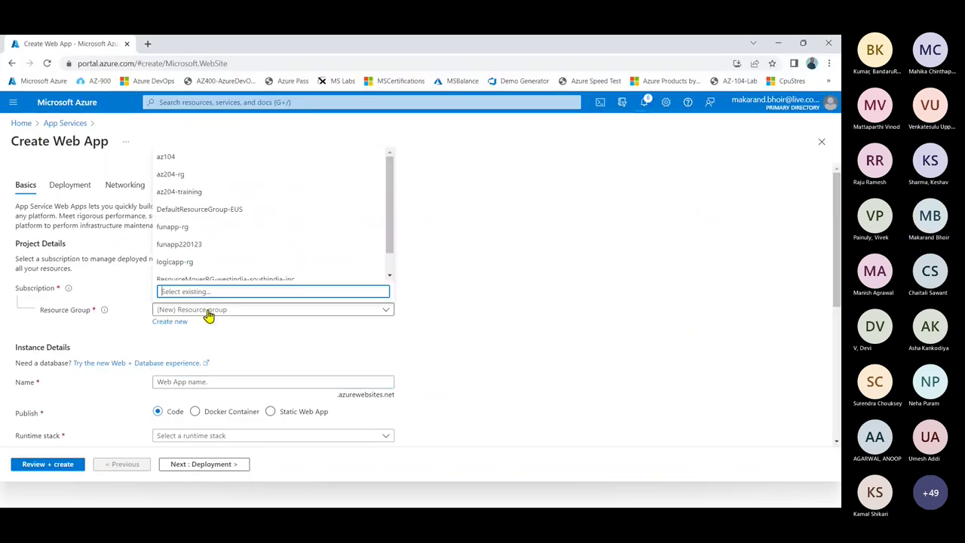
click(200, 191)
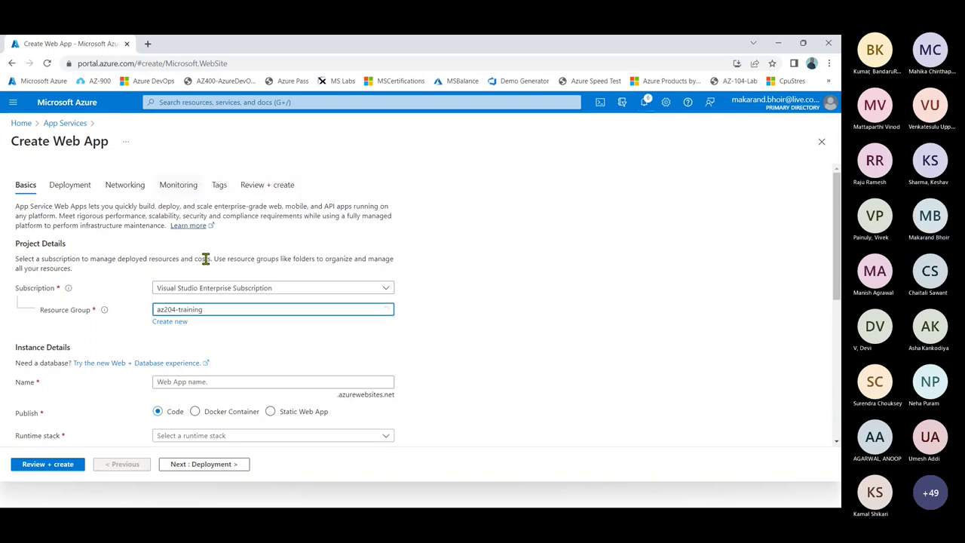
scroll(298, 342, down, 1)
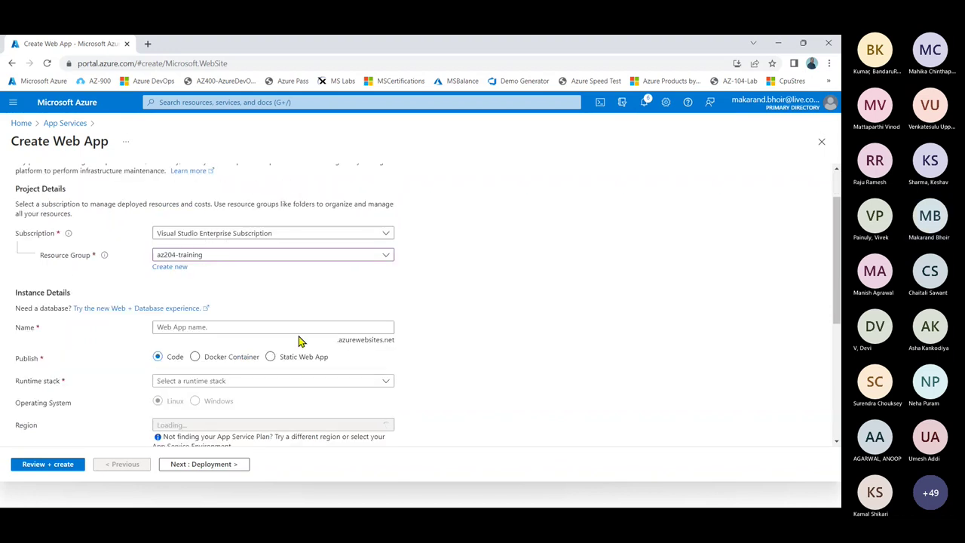
click(263, 332)
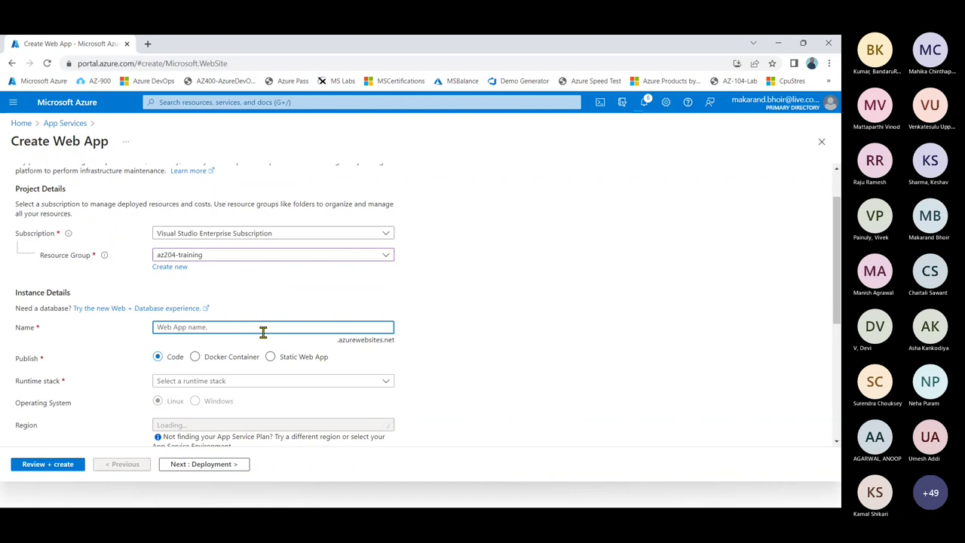
key(ctrl+v)
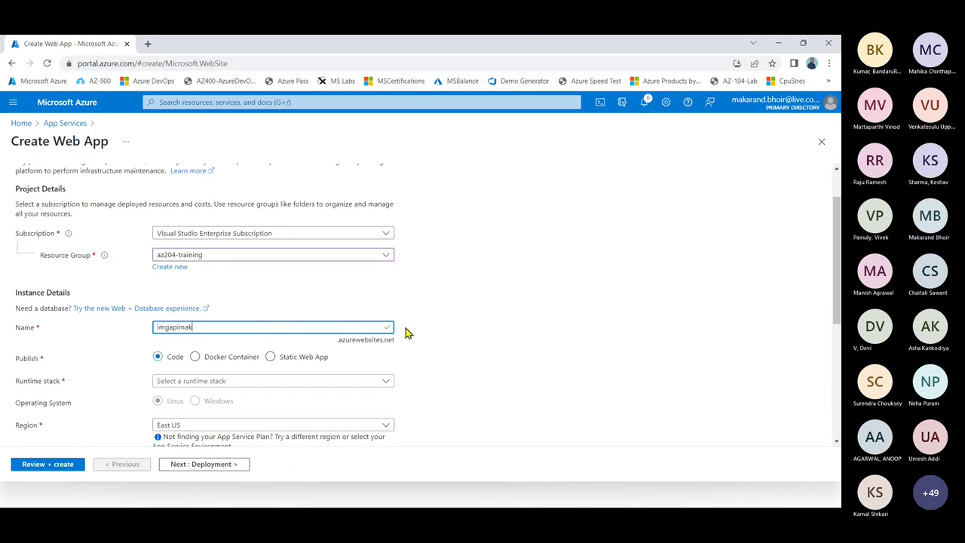
- Choose the .NET 6 (LTS) runtime on Windows and check the new-plan (S1) settings
scroll(419, 324, down, 1)
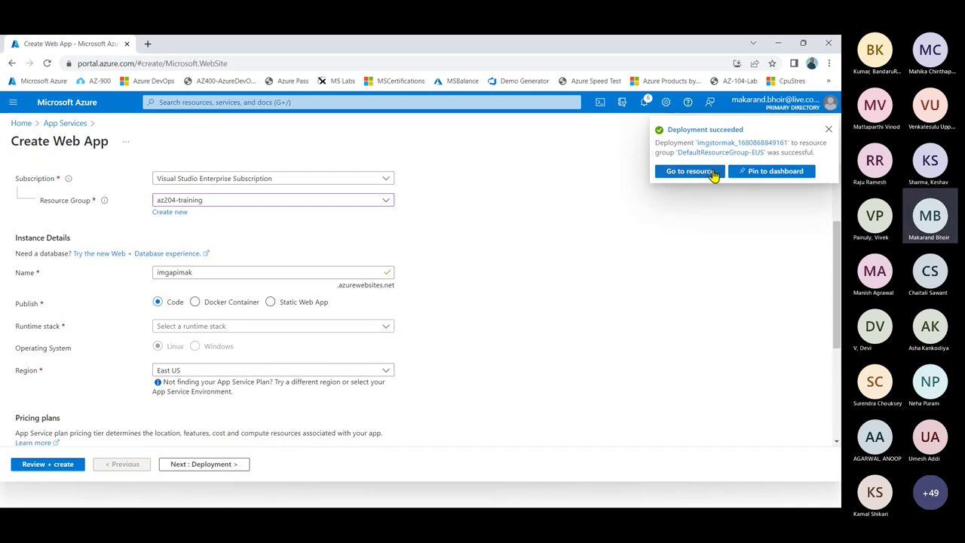
click(185, 328)
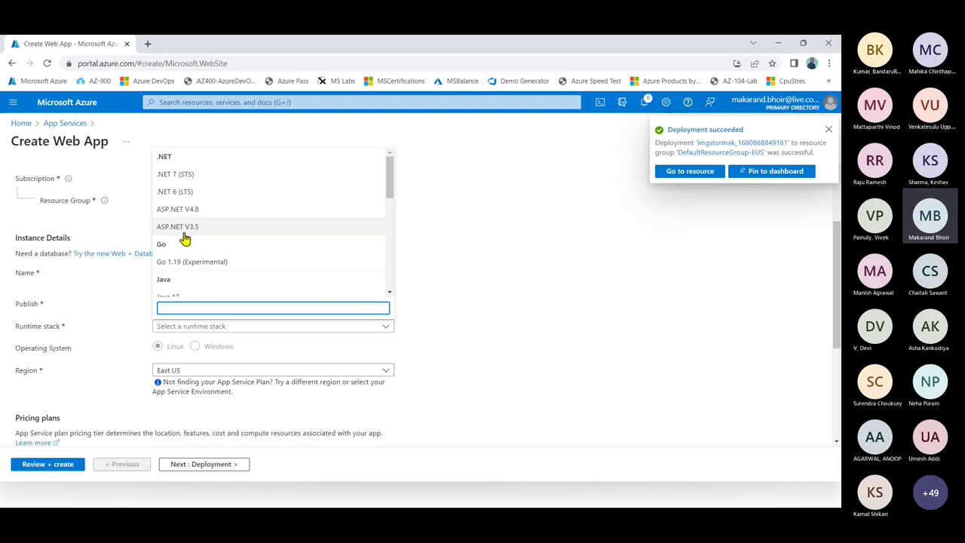
click(182, 193)
click(196, 347)
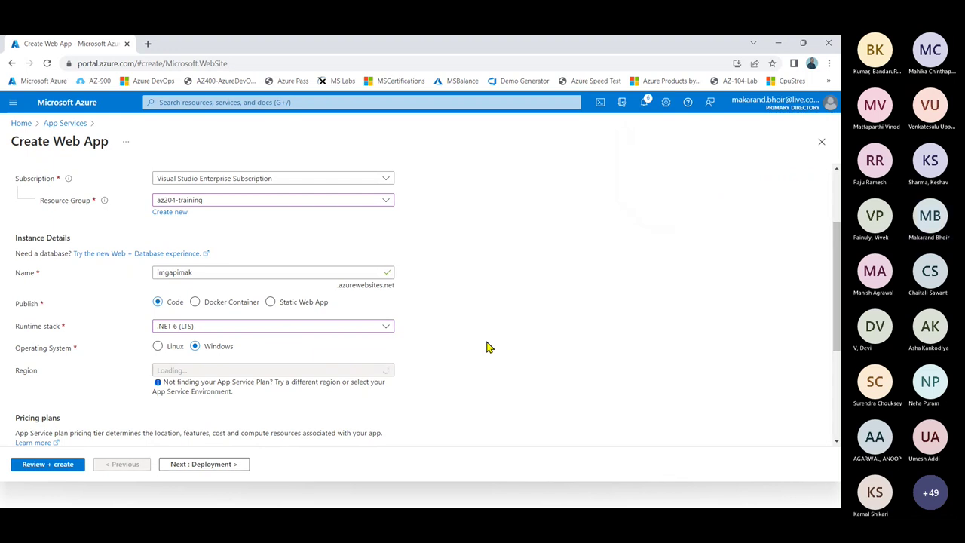
scroll(486, 347, down, 2)
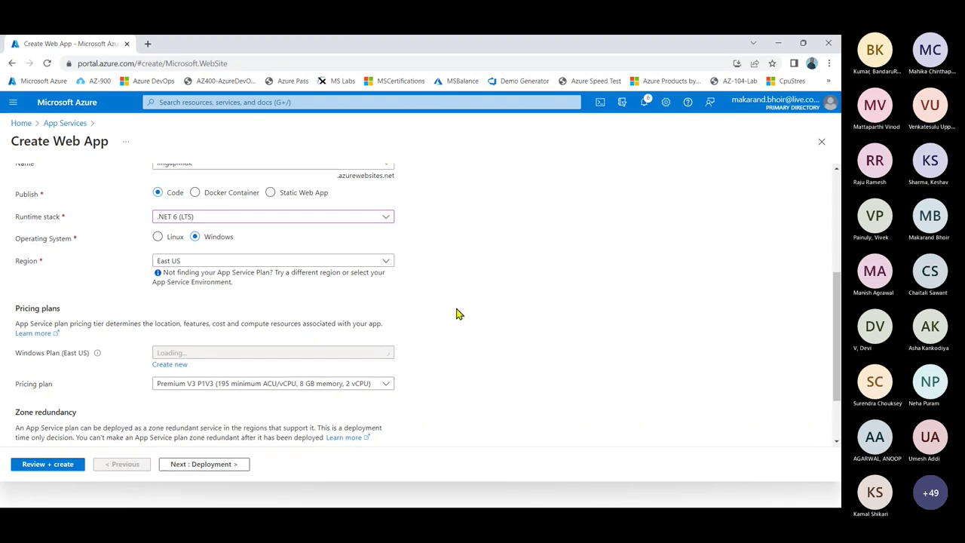
scroll(458, 313, up, 3)
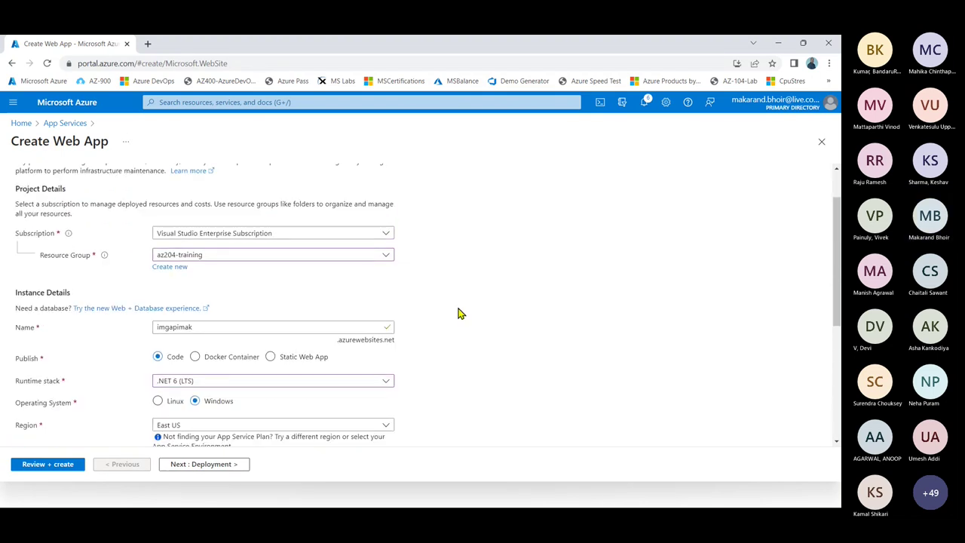
scroll(458, 313, down, 3)
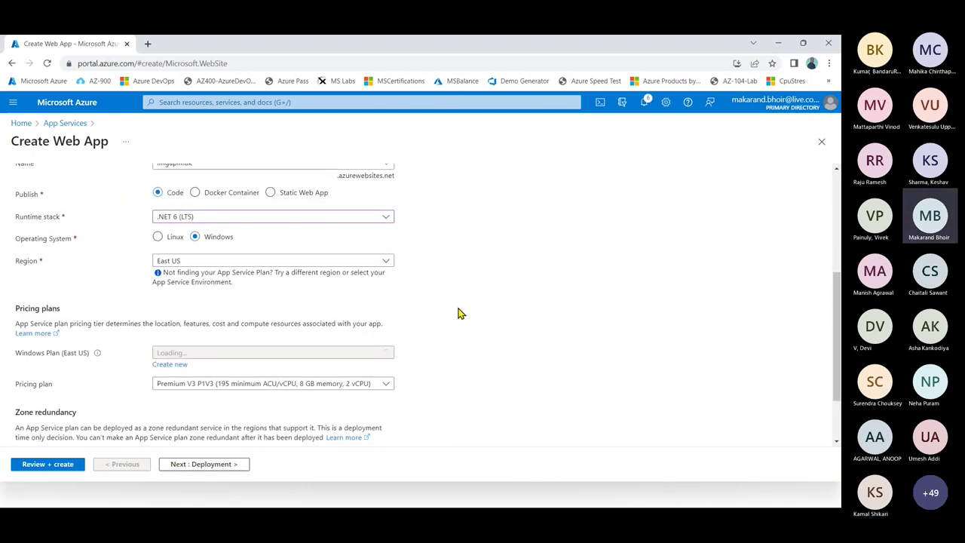
scroll(458, 313, down, 2)
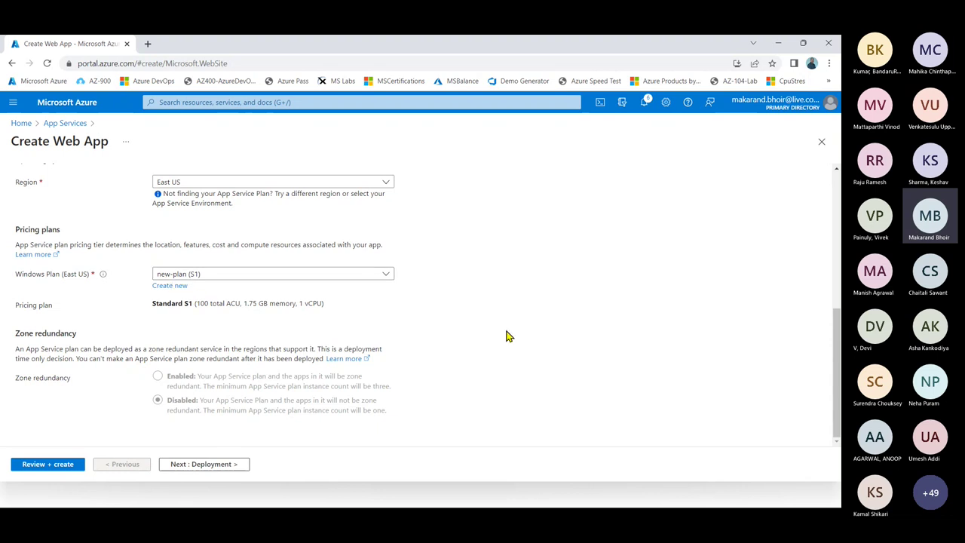
scroll(509, 337, up, 4)
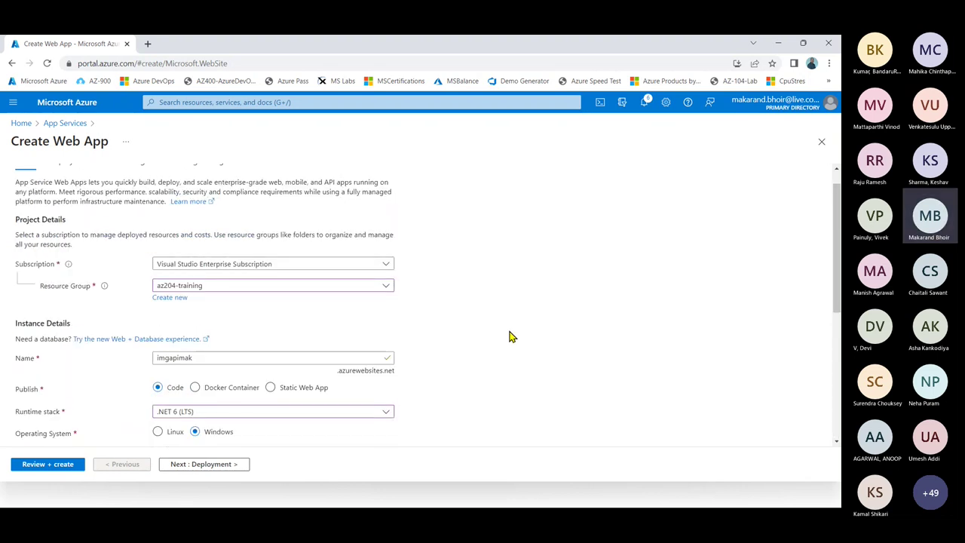
scroll(510, 336, up, 1)
scroll(510, 337, down, 1)
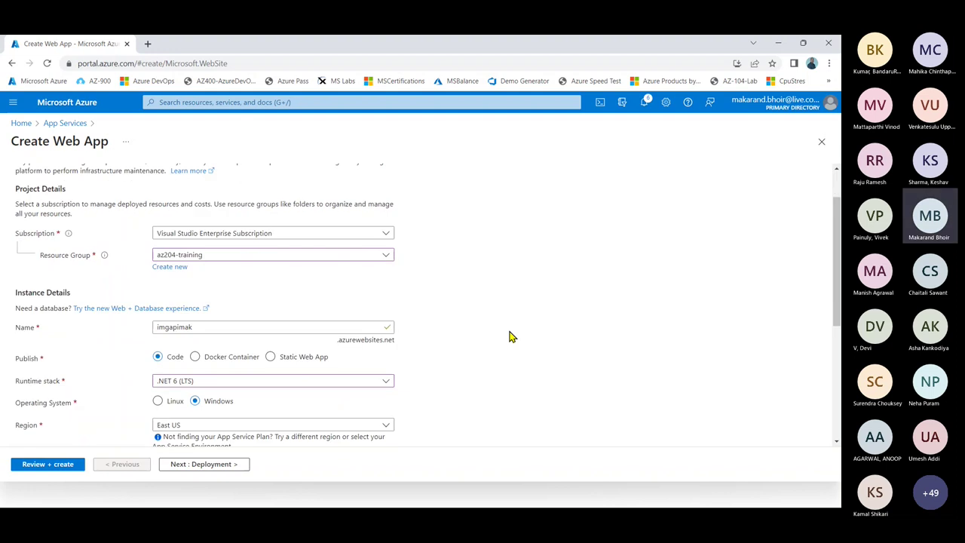
scroll(510, 336, up, 1)
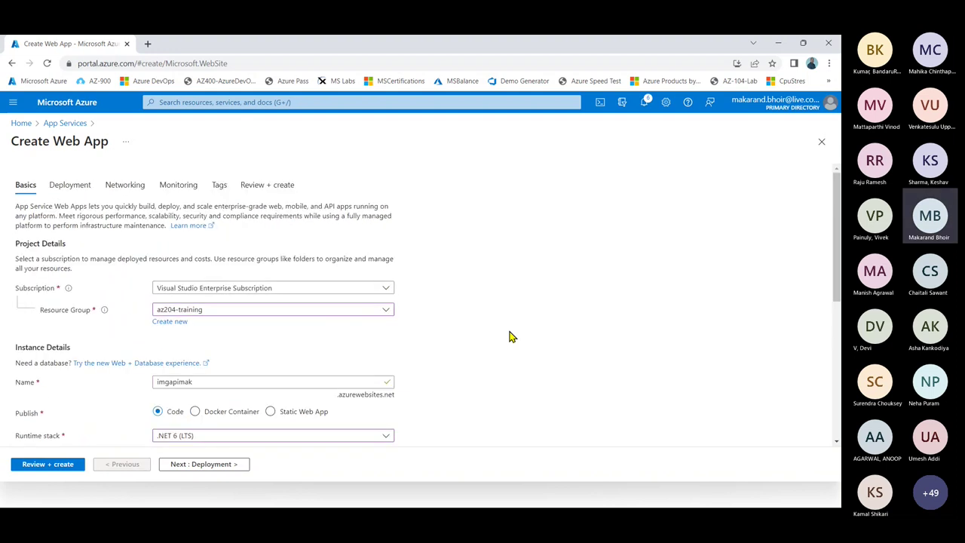
- Review and create the imgapimak web app, then navigate back to the storage accounts list
click(67, 467)
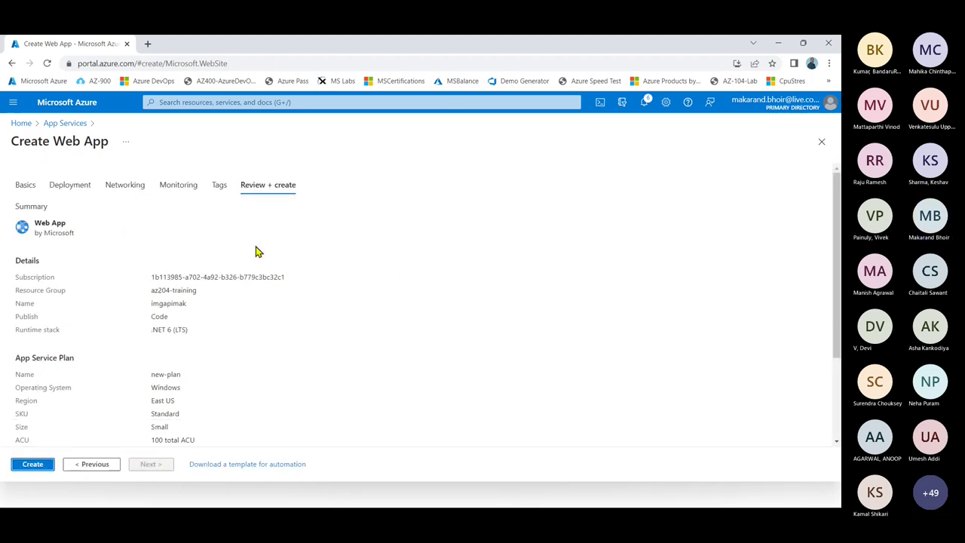
click(33, 465)
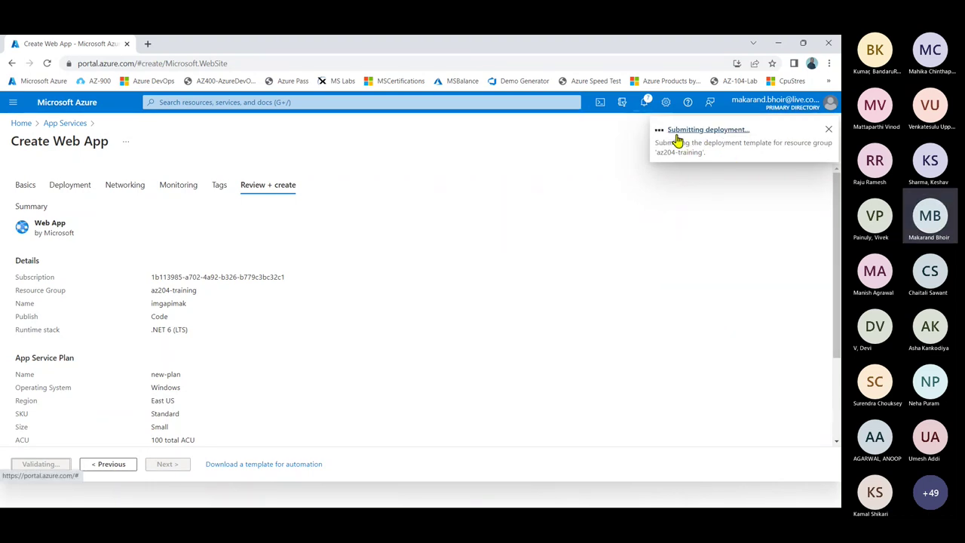
click(438, 101)
click(234, 275)
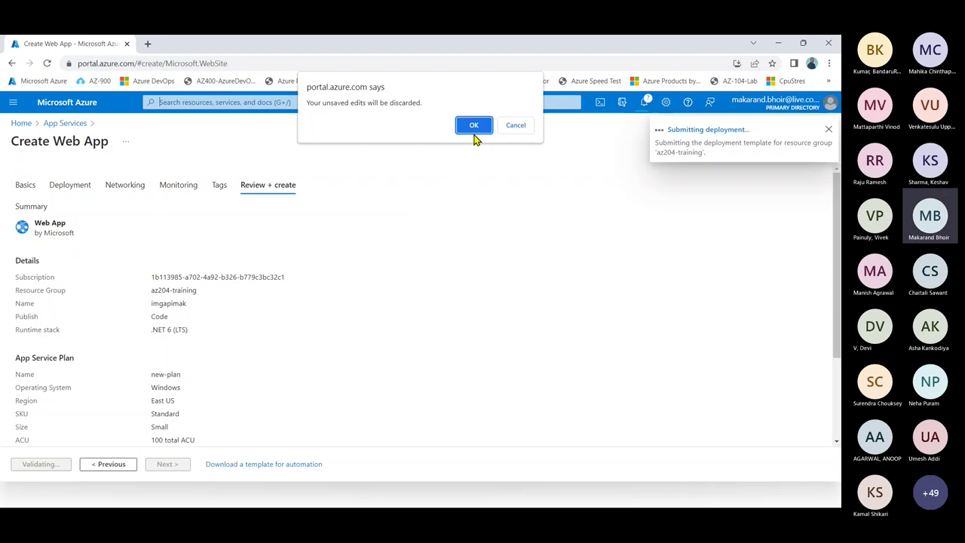
click(515, 126)
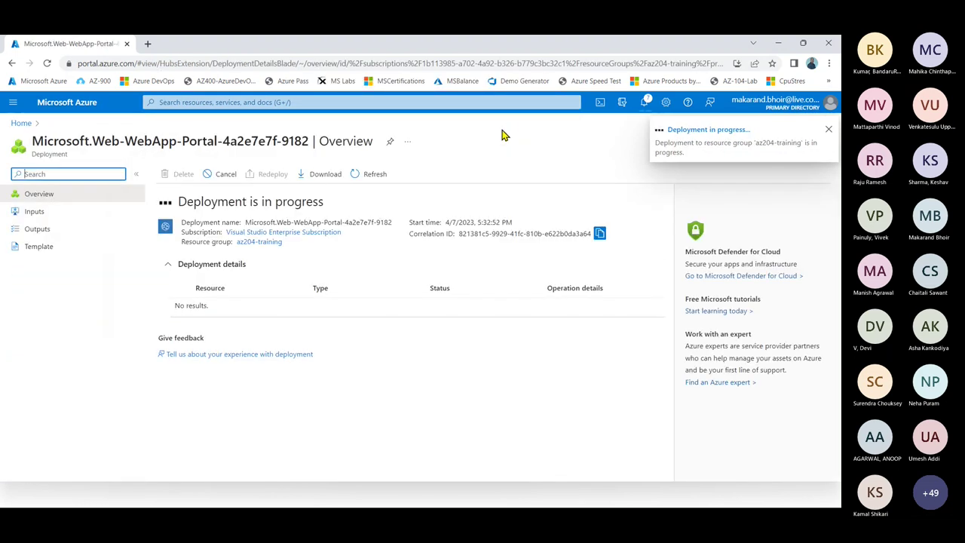
- Open imgstormak from Storage accounts, collapse the list pane, and show its Containers
click(261, 102)
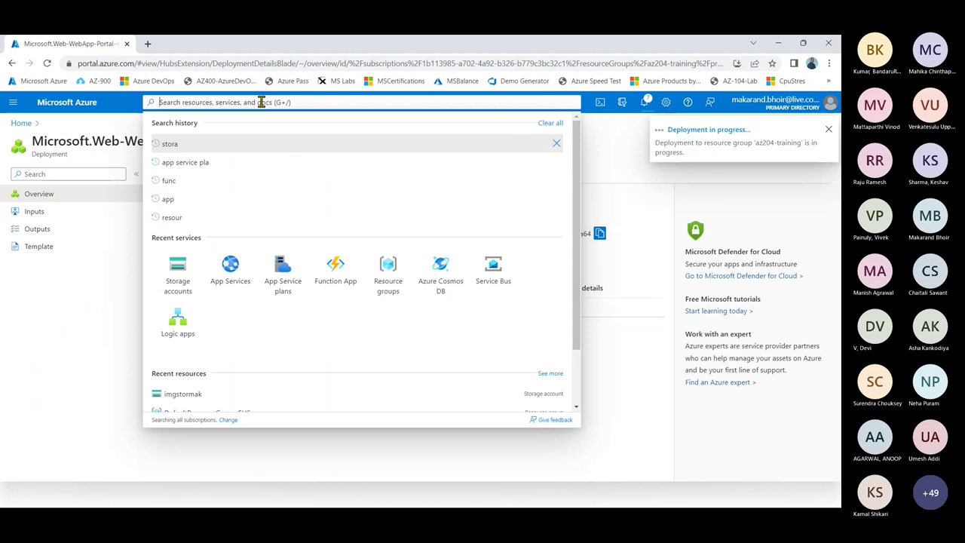
click(181, 279)
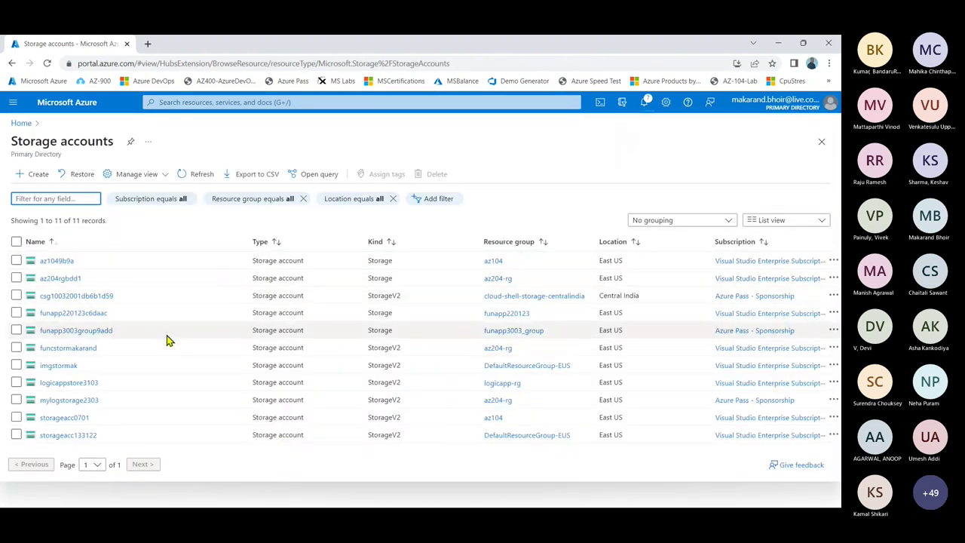
click(60, 366)
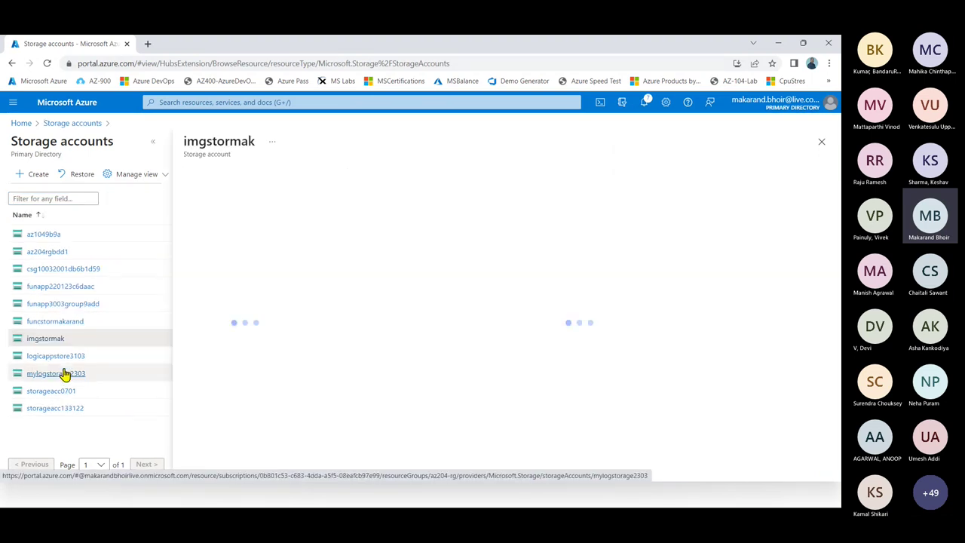
click(152, 143)
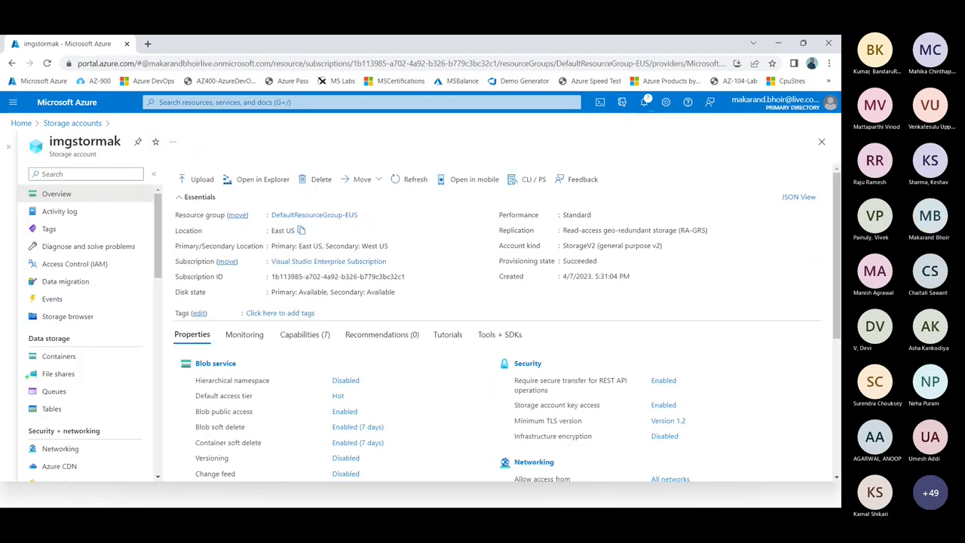
mouse_move(21, 329)
mouse_down()
mouse_move(65, 375)
mouse_move(138, 424)
mouse_up()
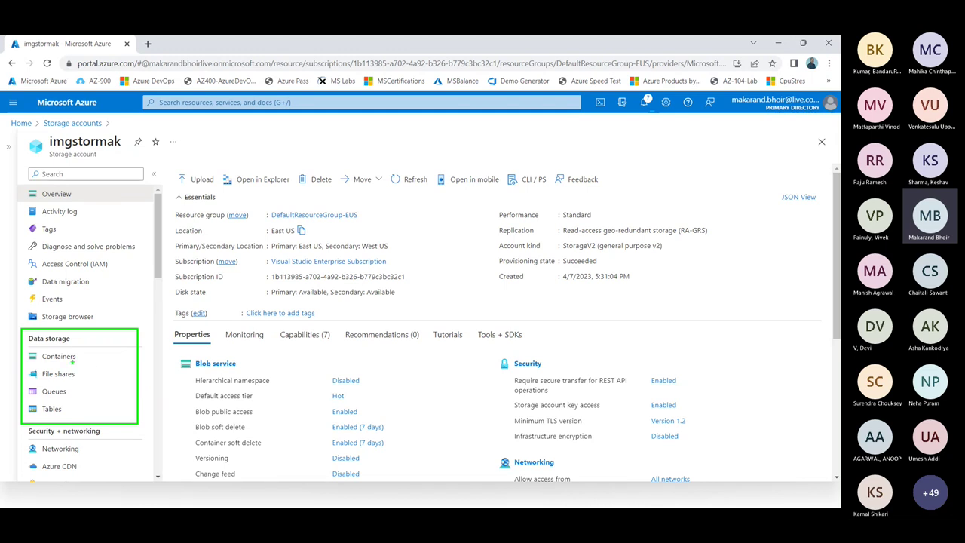
key(Escape)
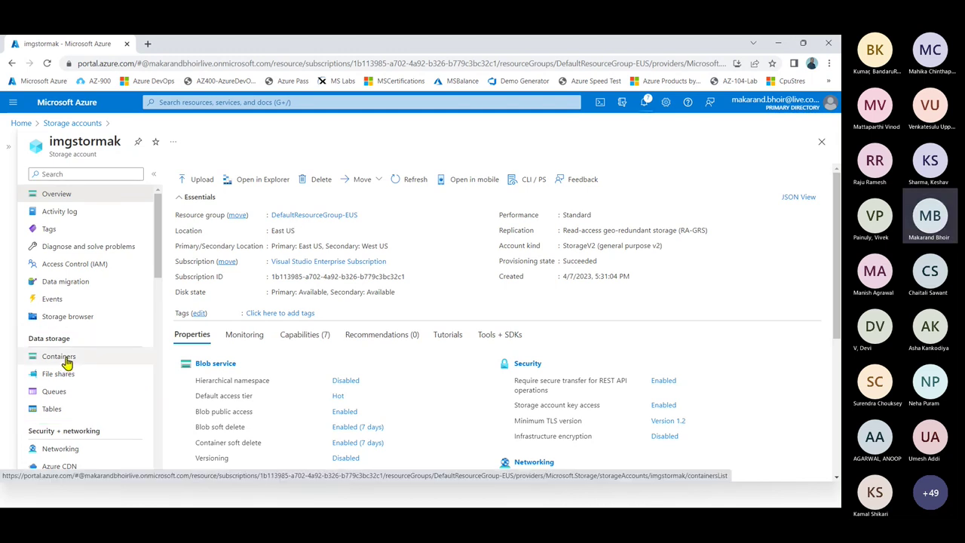
click(66, 363)
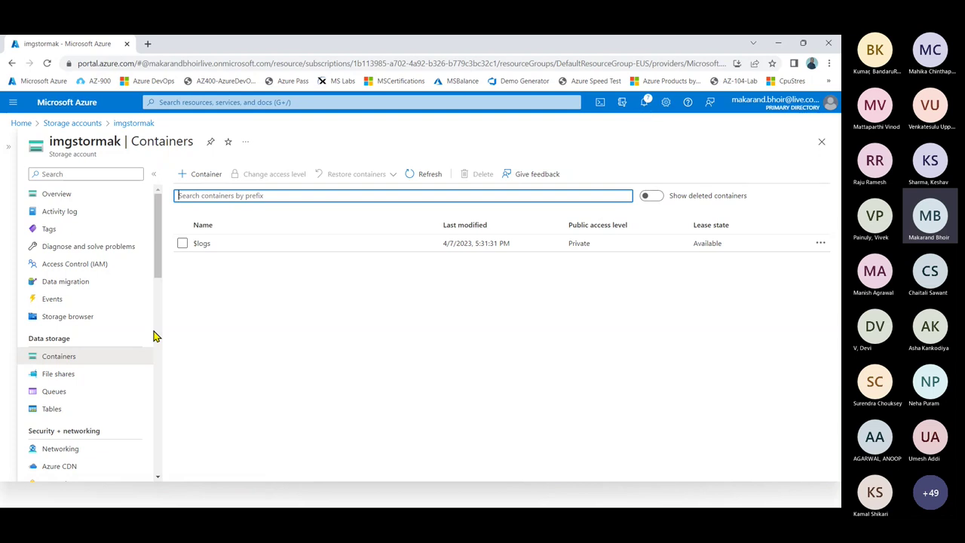
- Add a container named images with Blob public access level, then open it
click(207, 177)
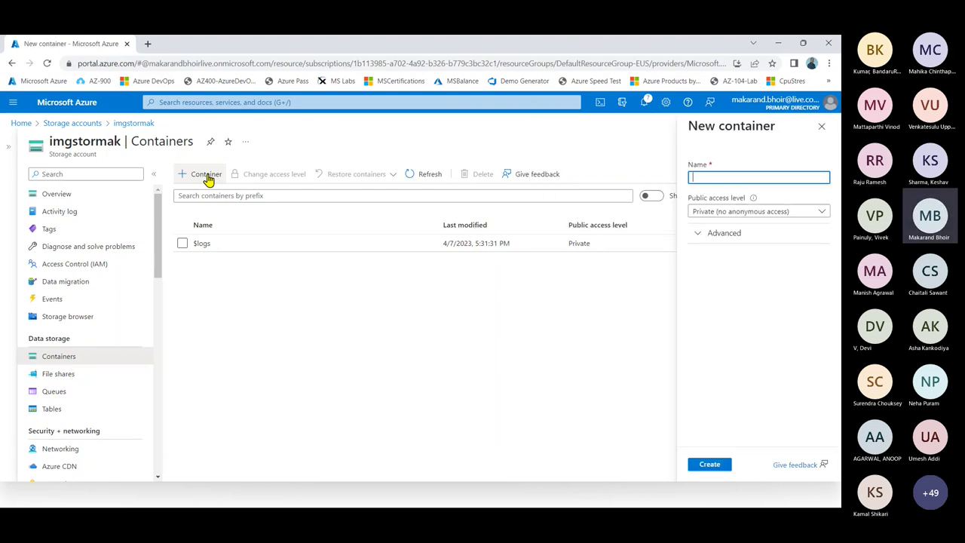
text(ges)
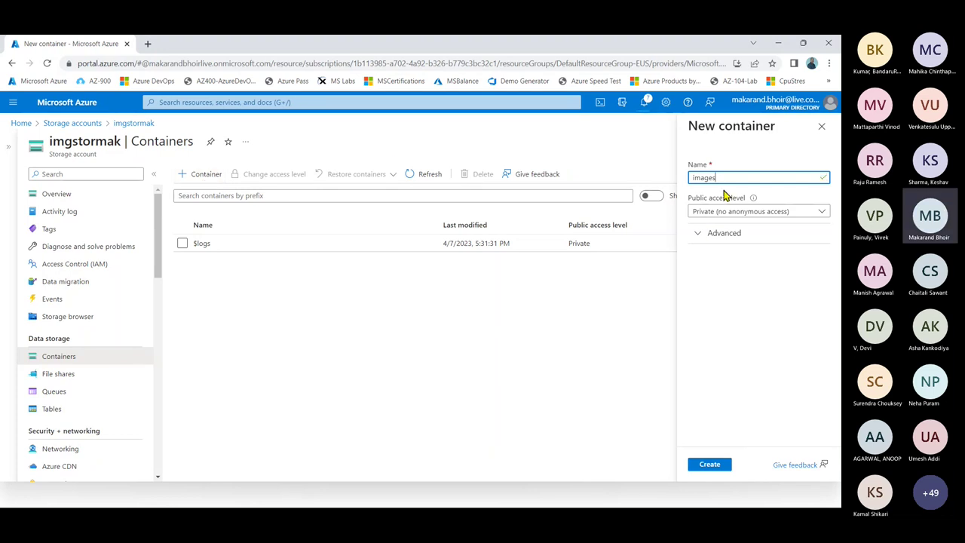
click(726, 214)
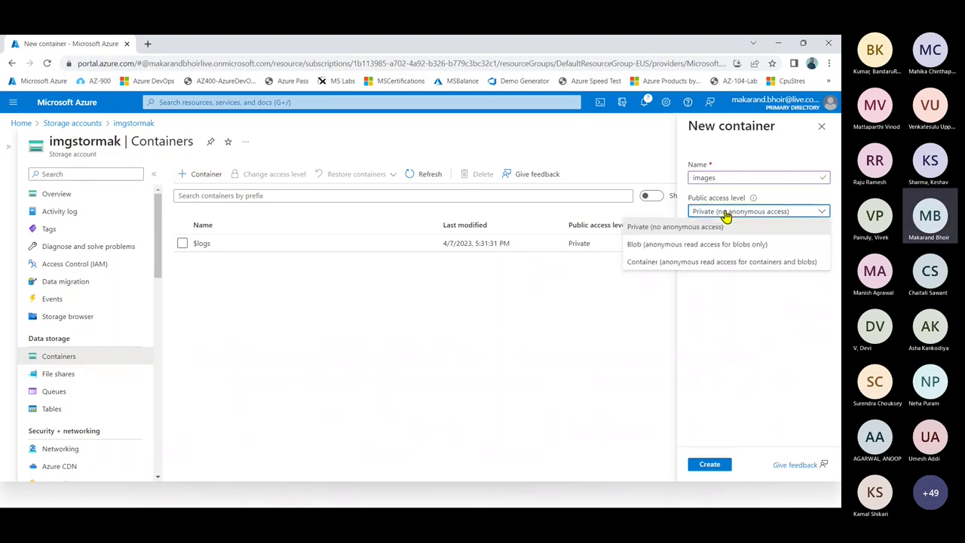
click(670, 246)
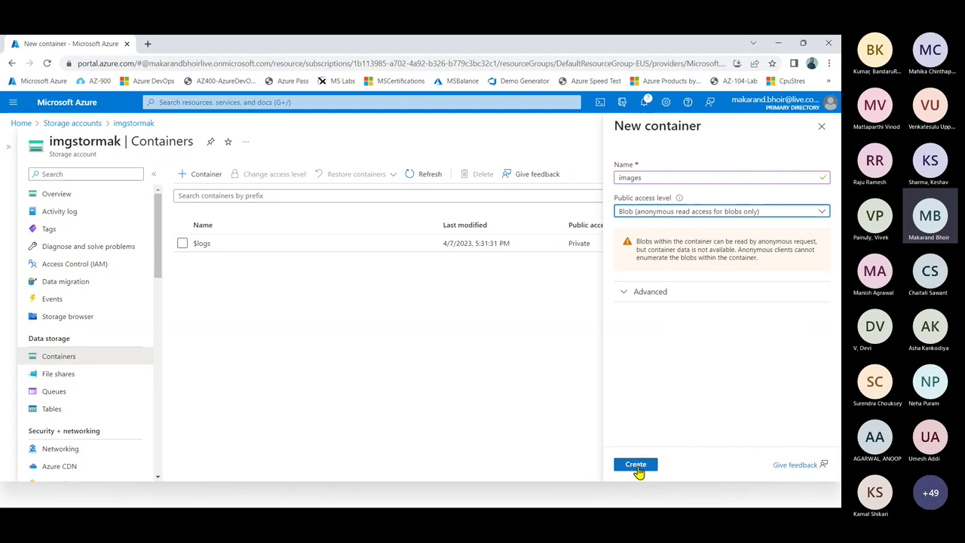
click(635, 464)
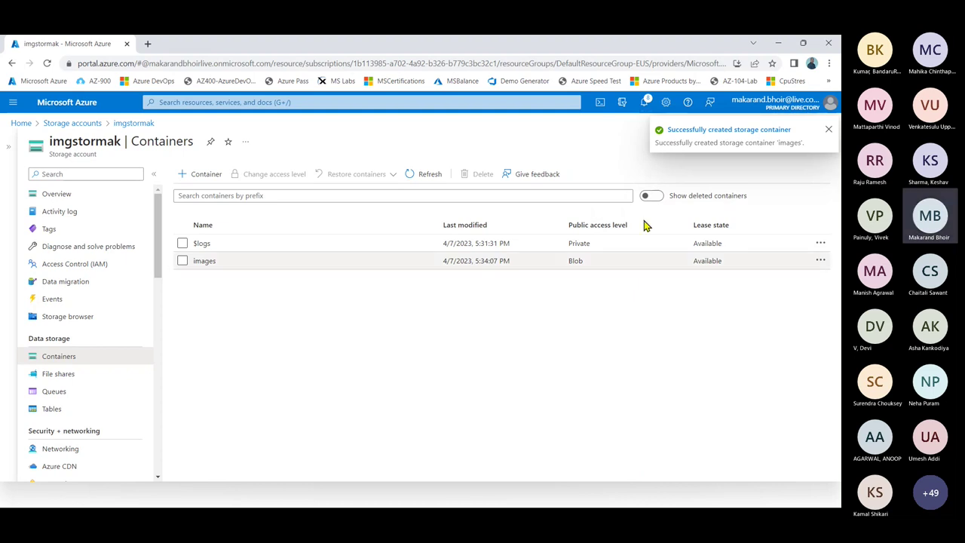
click(205, 261)
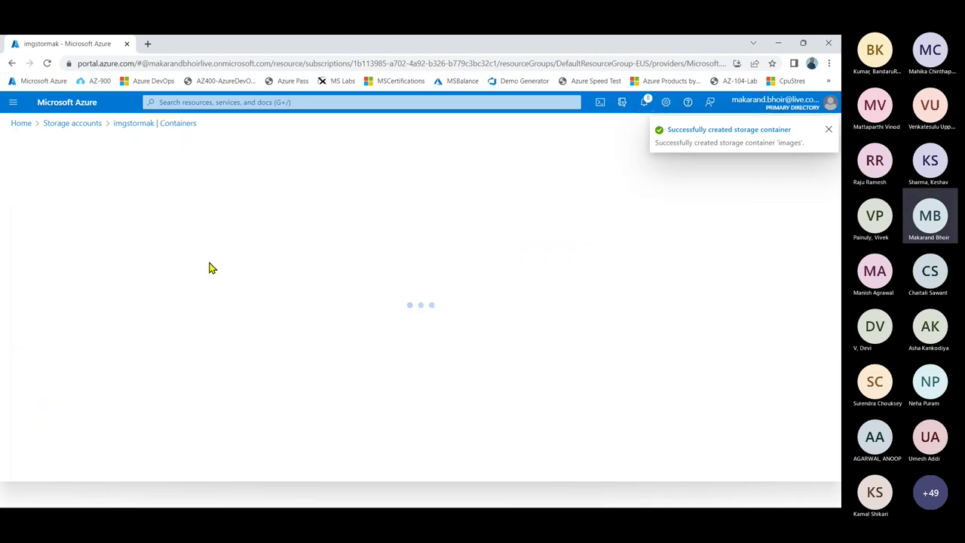
- Upload burger.jpg from local files into the images container and close the Upload panel
click(185, 178)
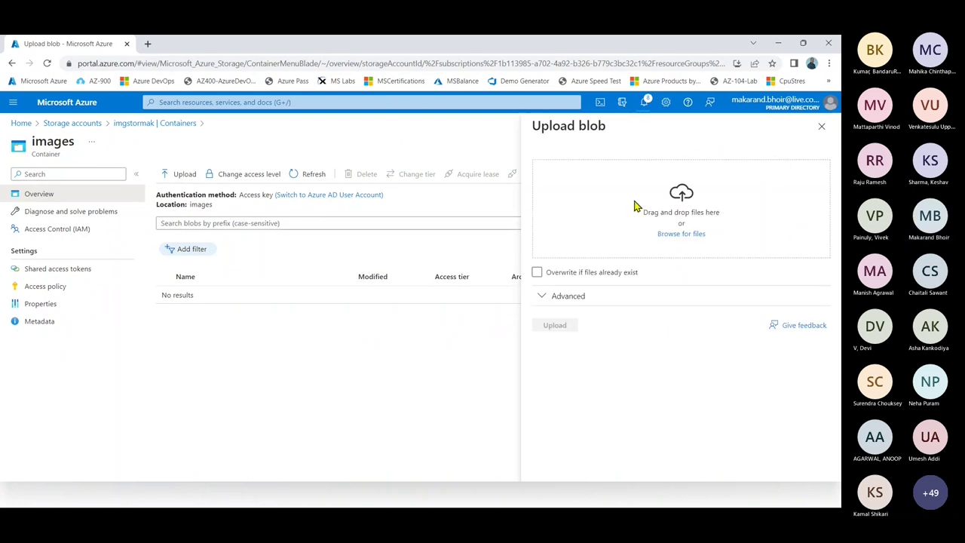
click(679, 236)
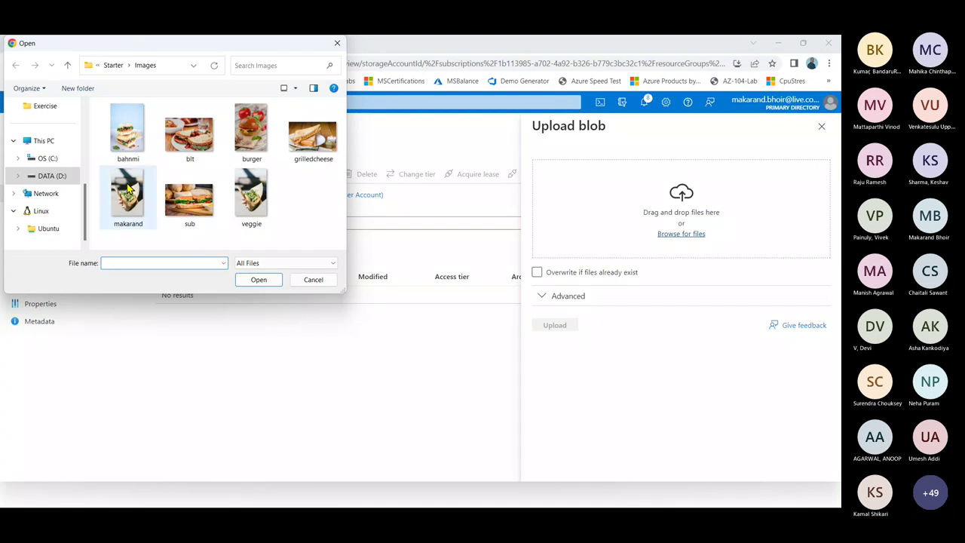
click(128, 145)
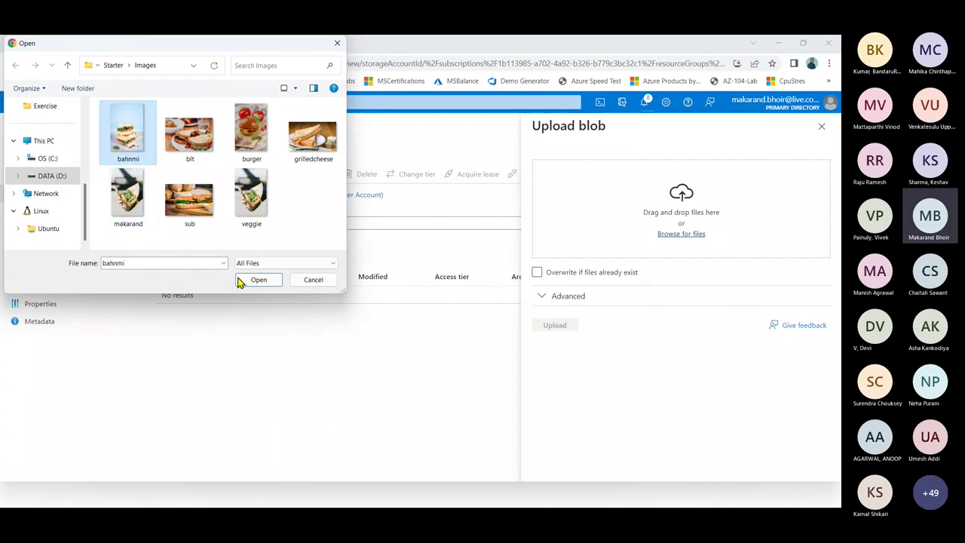
click(251, 128)
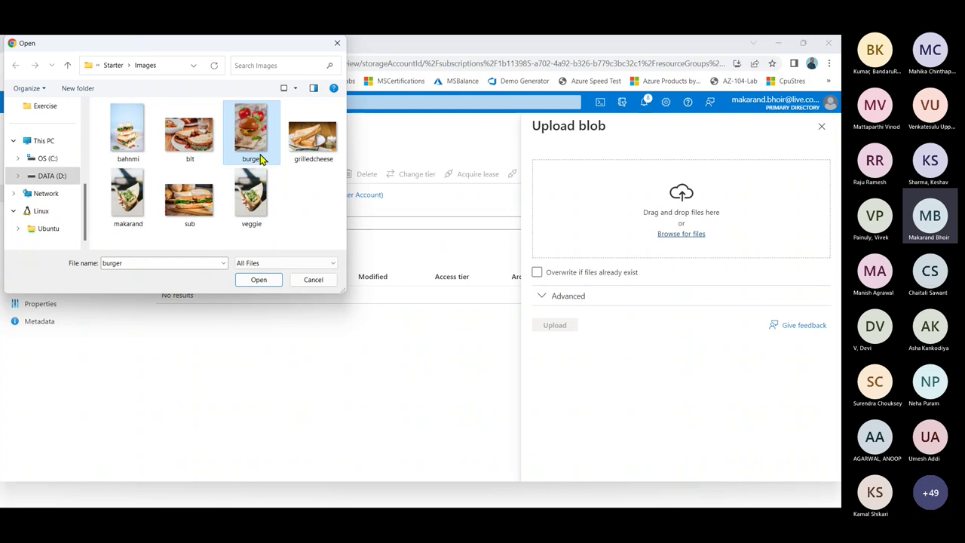
click(259, 280)
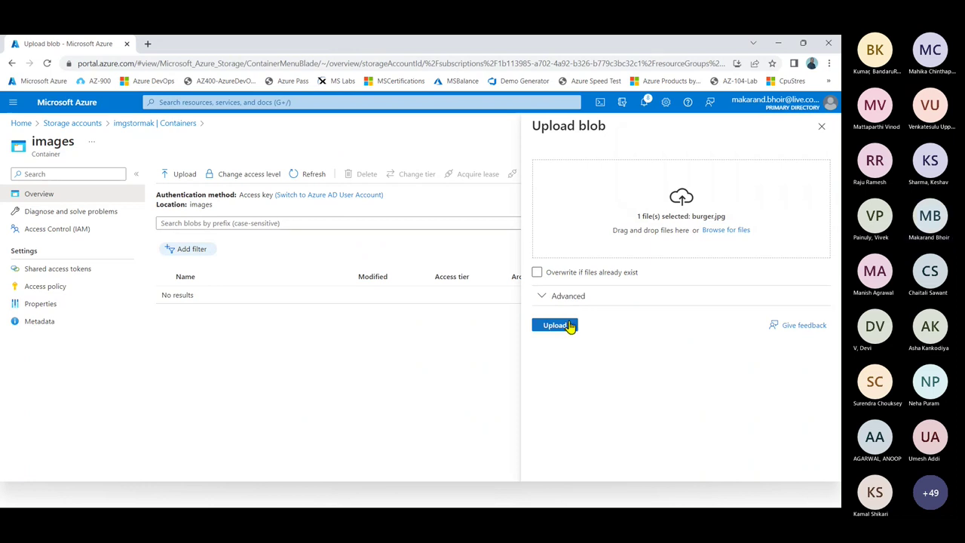
click(565, 327)
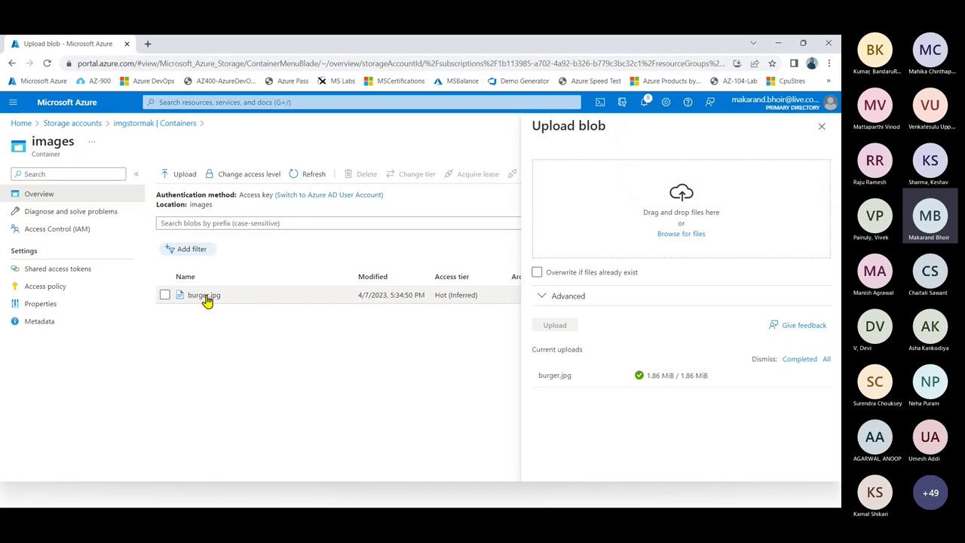
click(822, 126)
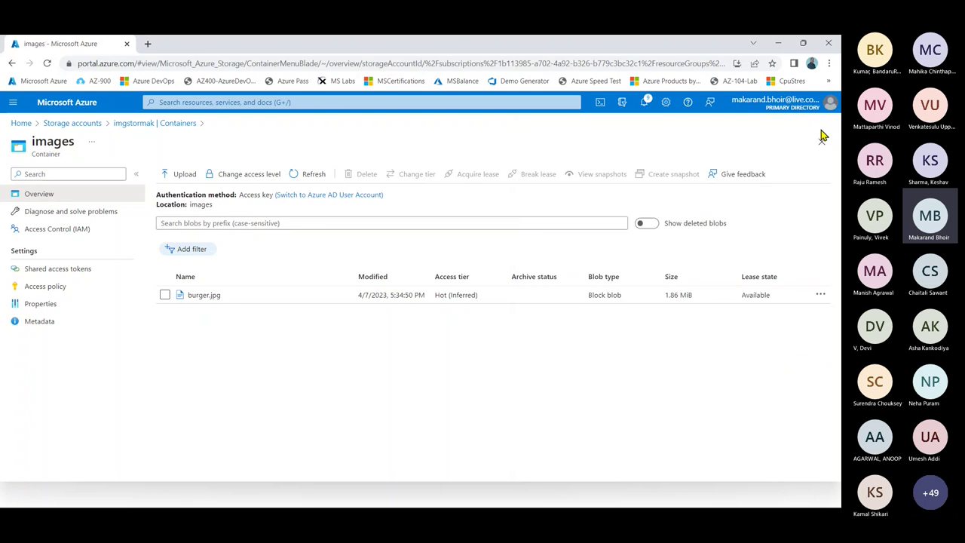
- Open 204-3.png from the desktop, draw an arrow into StorageAcc, then return to the Exercise 4 PDF
key(alt+Tab)
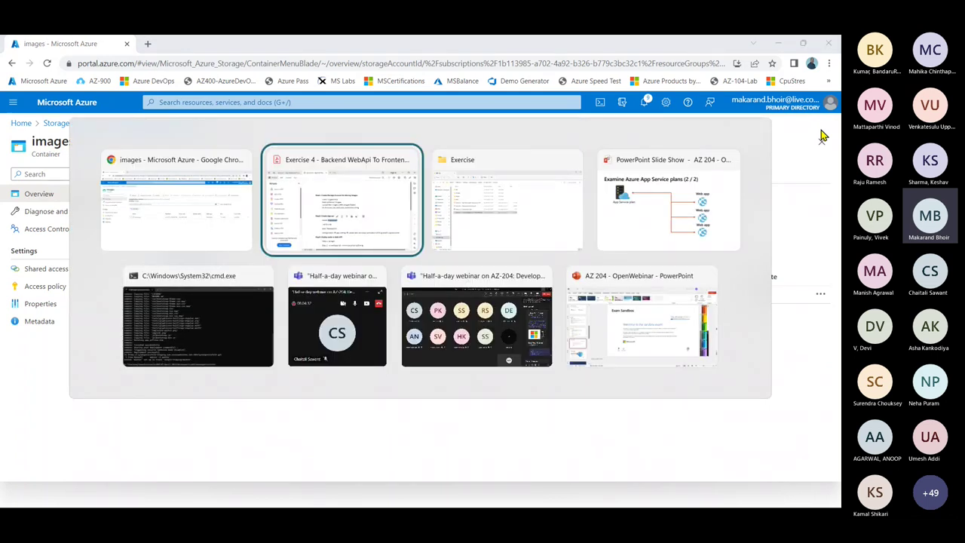
key(super+d)
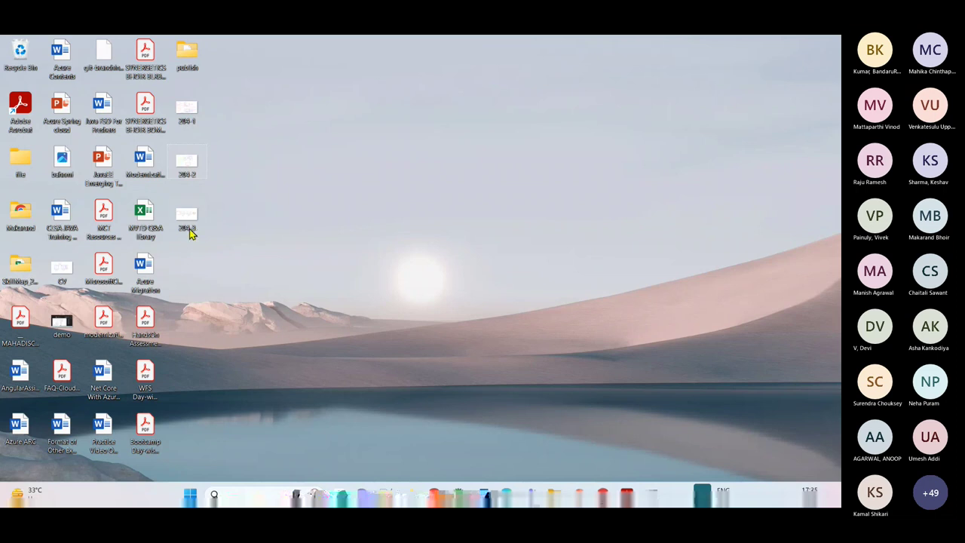
double_click(189, 230)
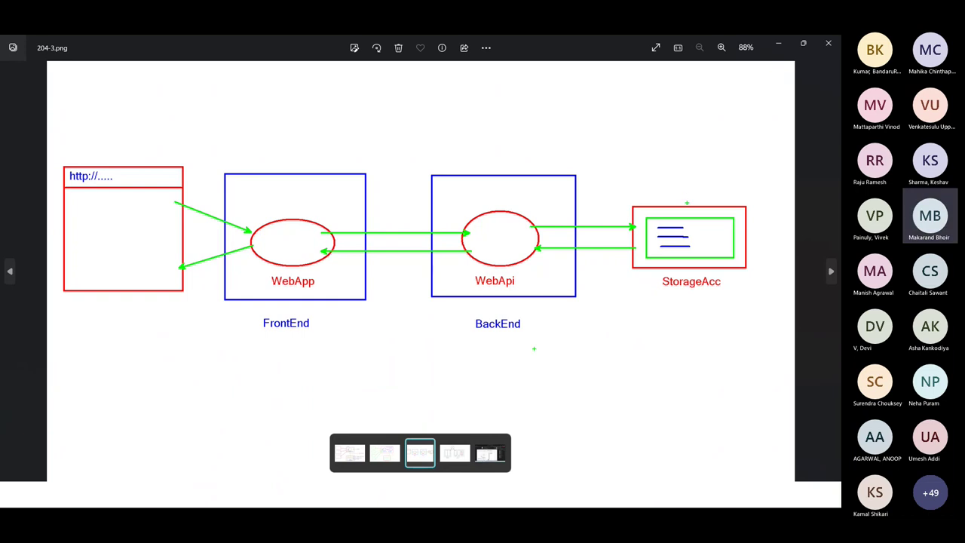
drag(687, 157, 687, 202)
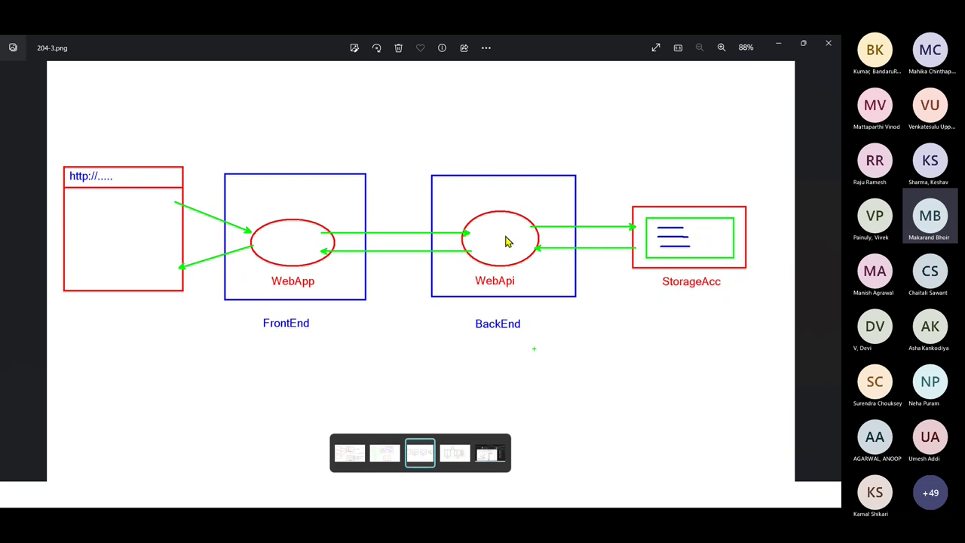
key(alt+Tab)
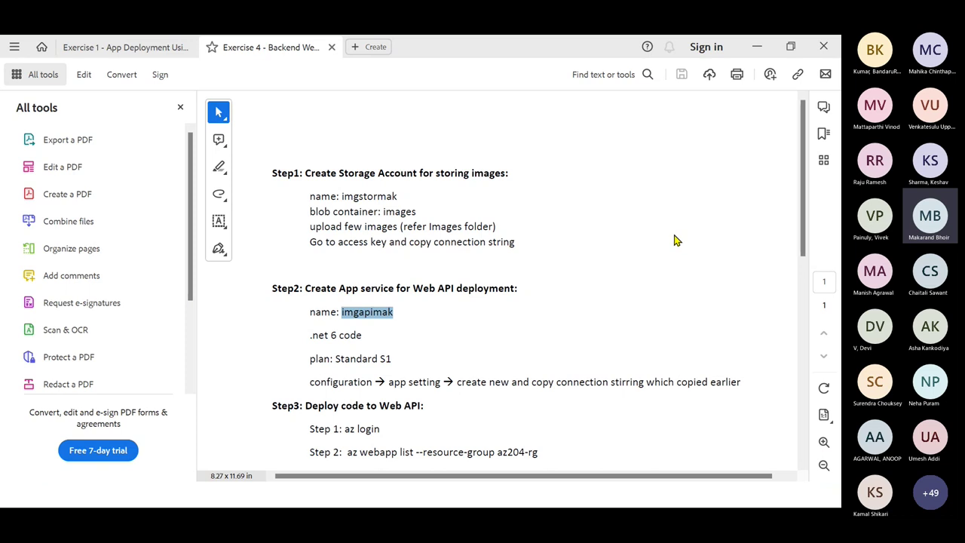
- Highlight the Step 3 az webapp zip-deployment command in the PDF, then bring up the Exercise folder
click(712, 239)
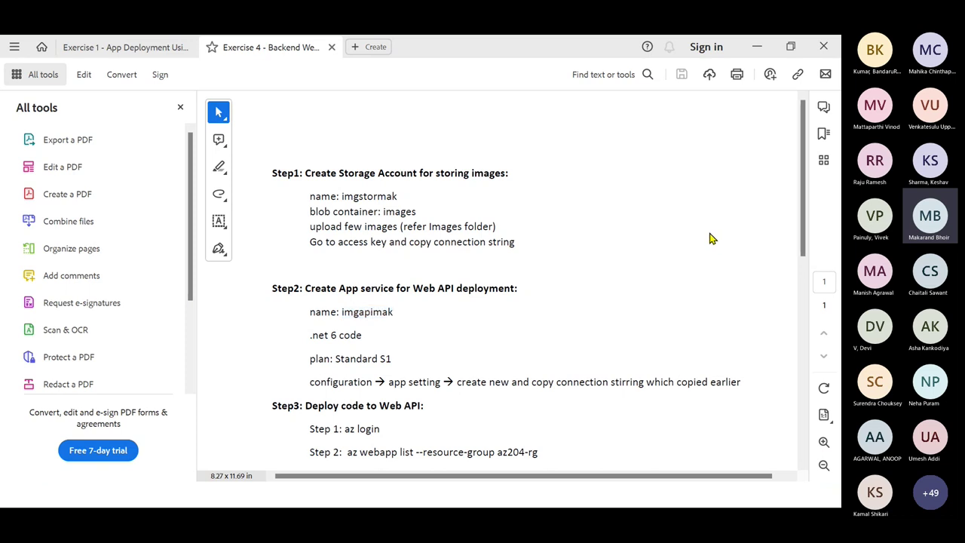
scroll(711, 238, down, 2)
scroll(709, 238, down, 2)
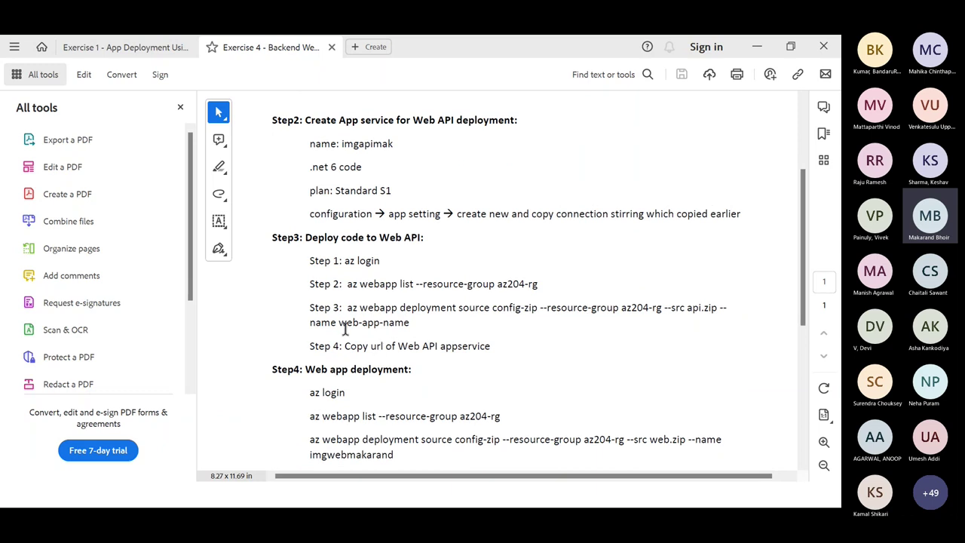
drag(346, 308, 411, 322)
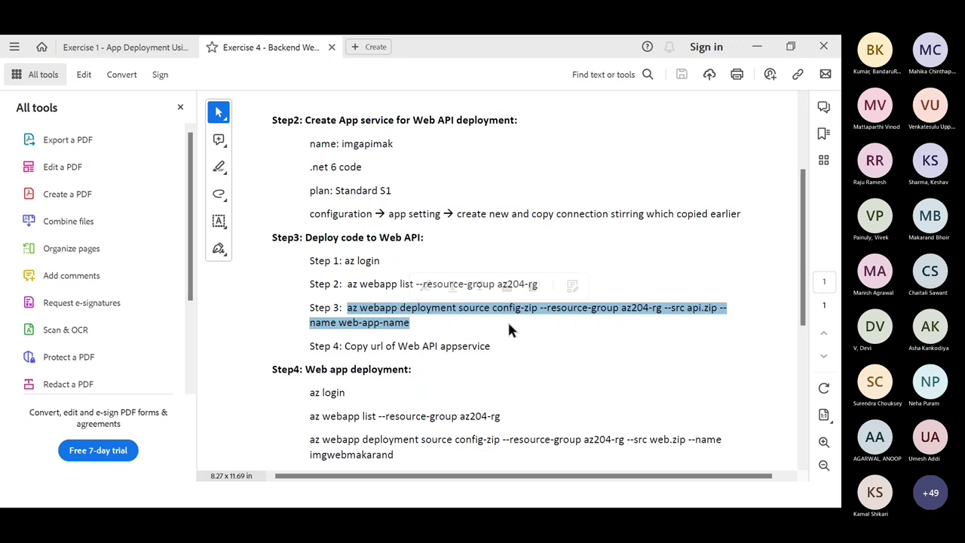
key(alt+Tab)
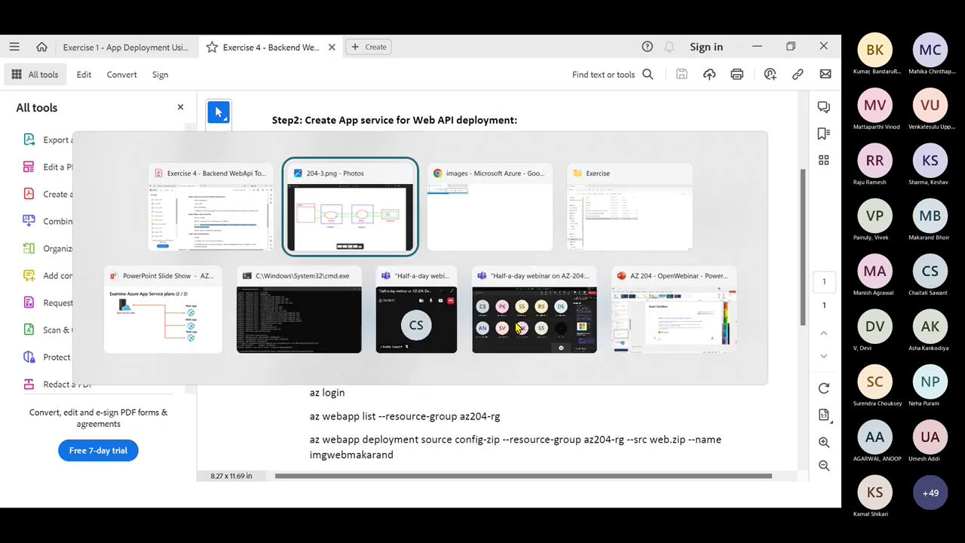
key(alt+Tab)
key(alt+Tab)
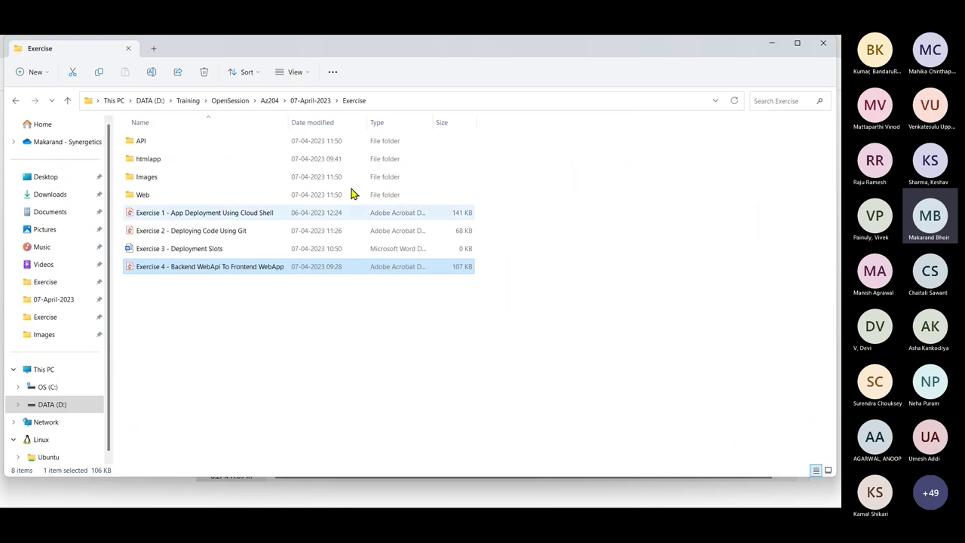
- Create a new folder named Lab4 inside the Workspace folder
click(312, 102)
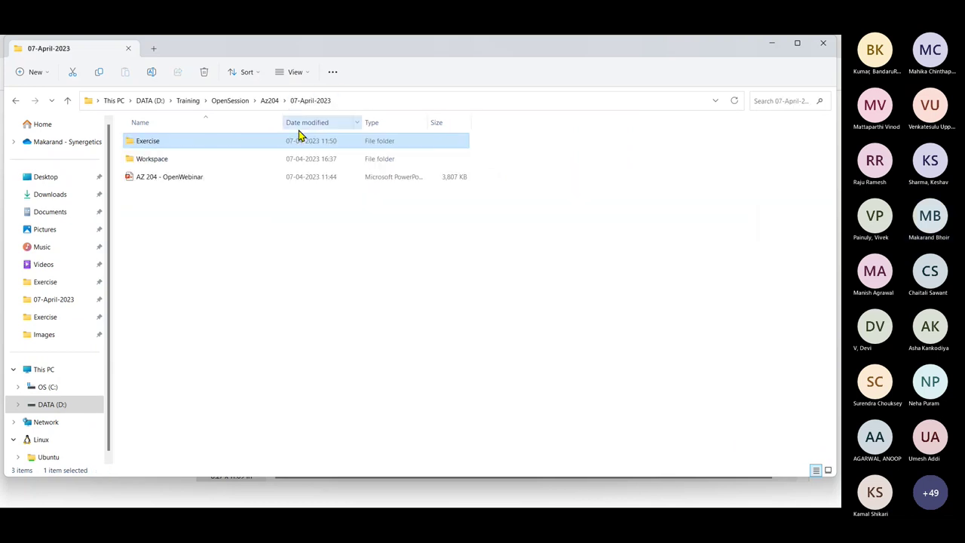
double_click(151, 168)
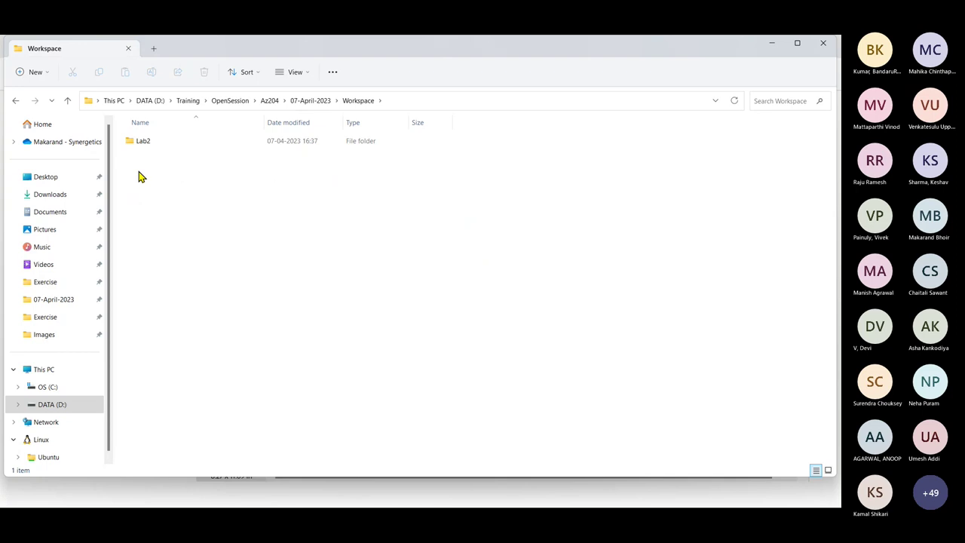
right_click(139, 177)
mouse_move(179, 260)
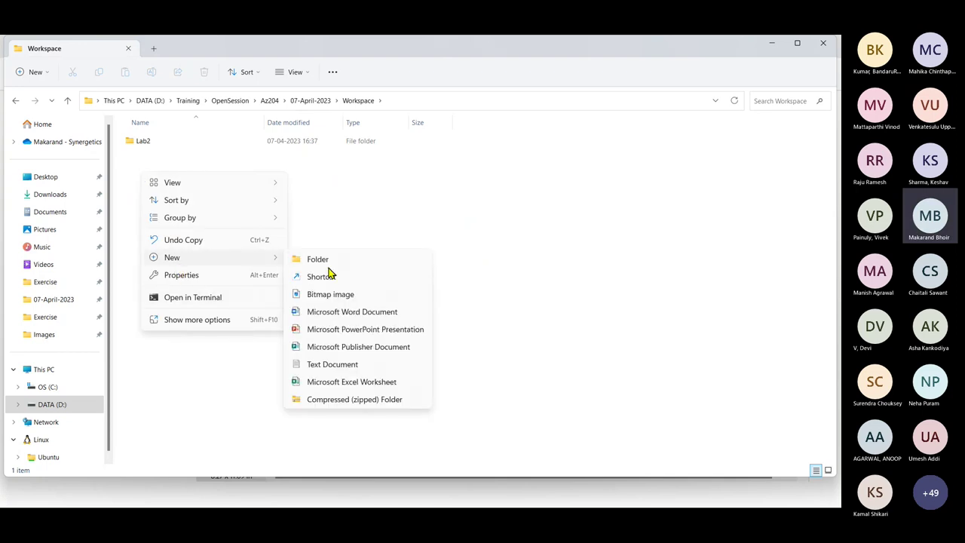
click(331, 263)
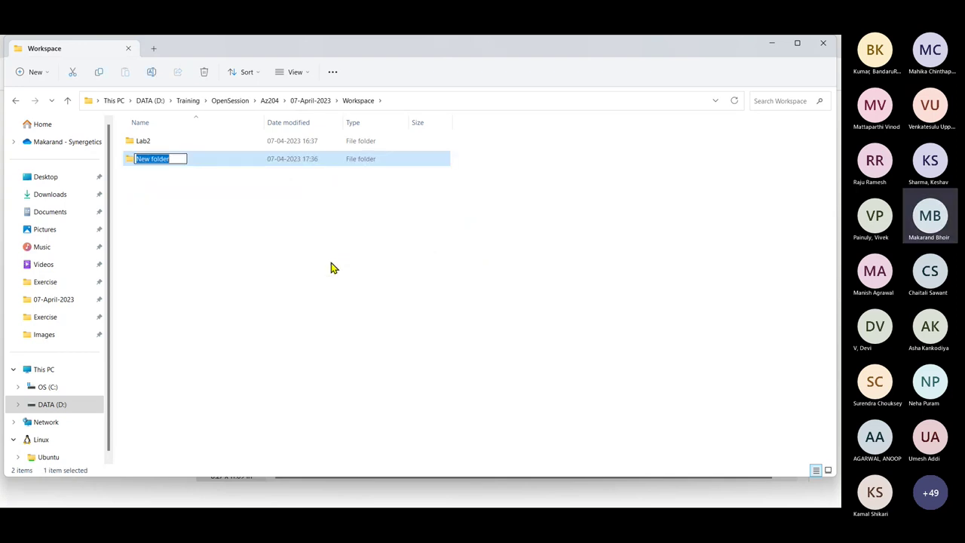
text(Lab)
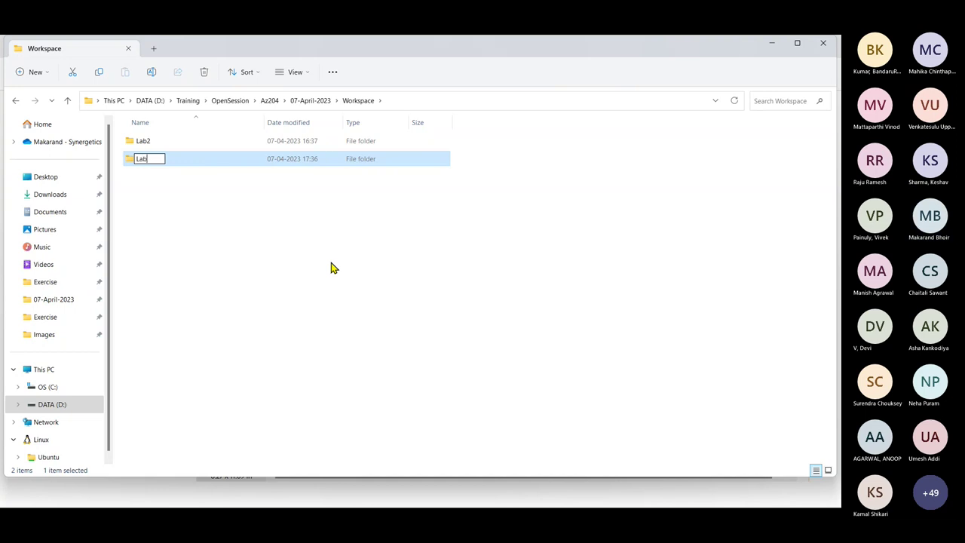
text(4)
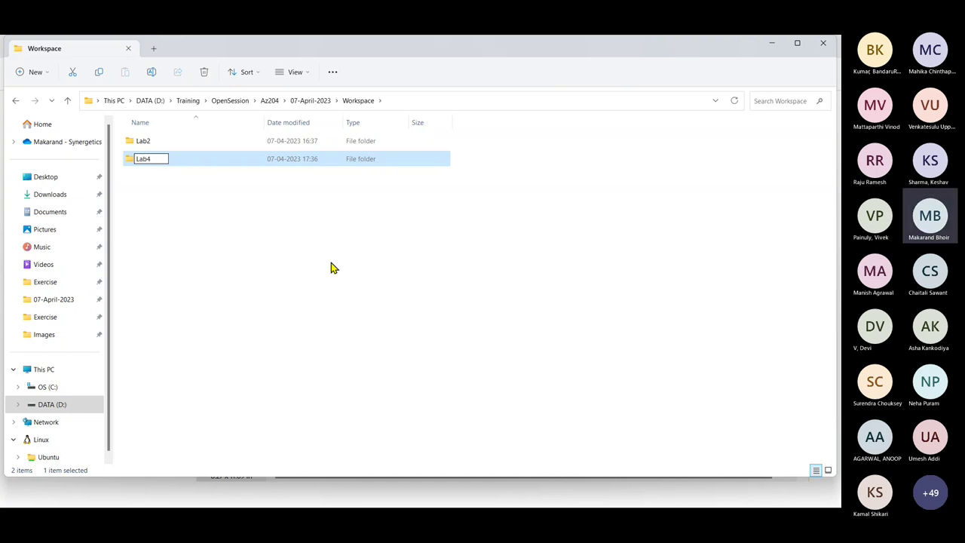
key(Return)
key(Return)
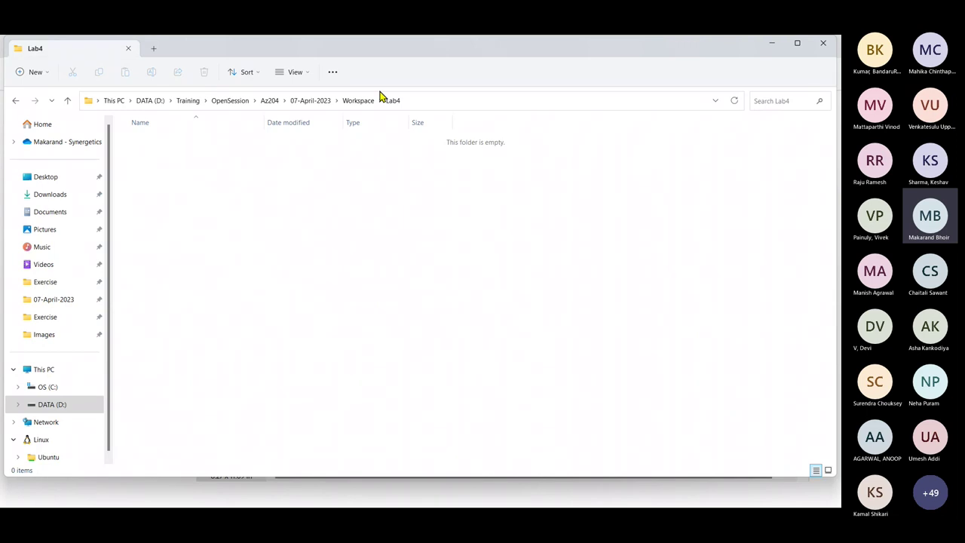
- Copy the API, Images and Web folders from Exercise into Workspace\Lab4
click(365, 101)
click(315, 104)
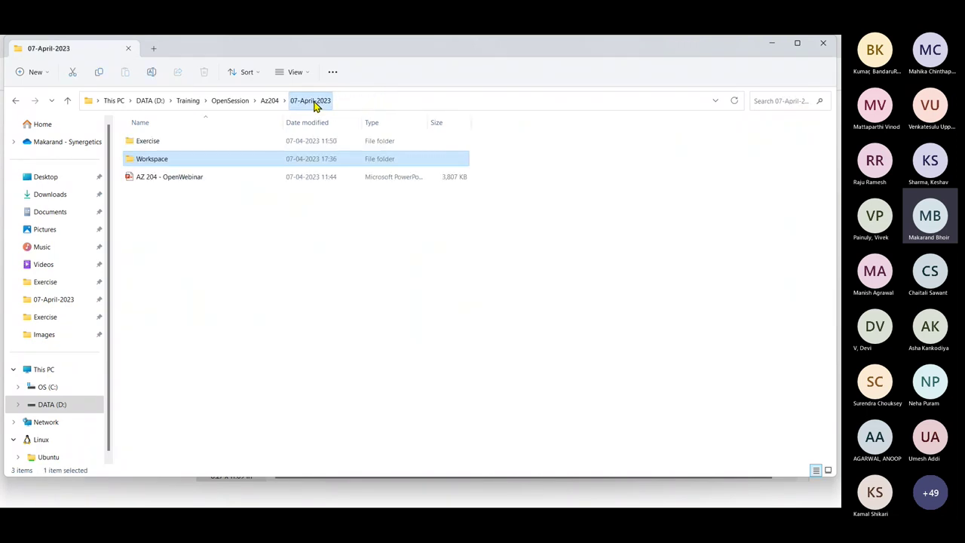
double_click(164, 145)
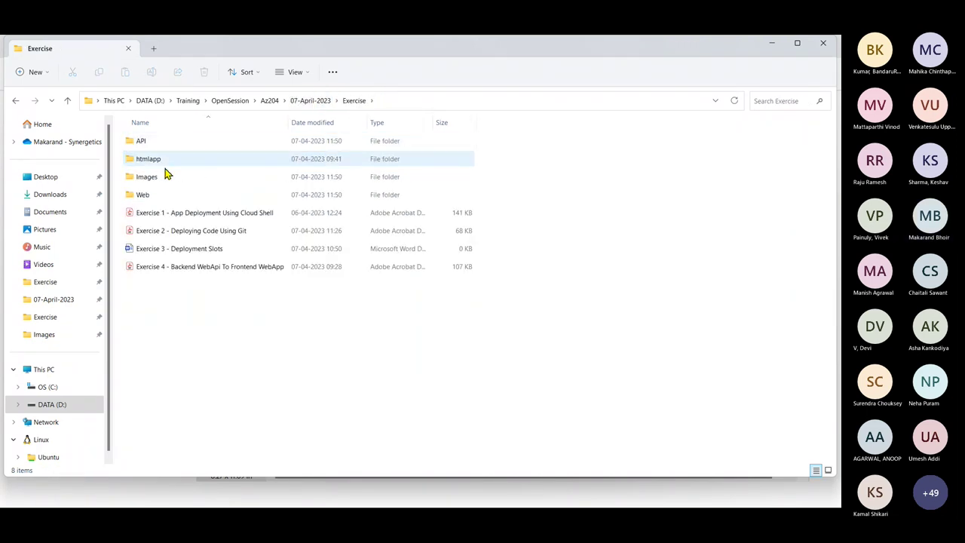
click(150, 198)
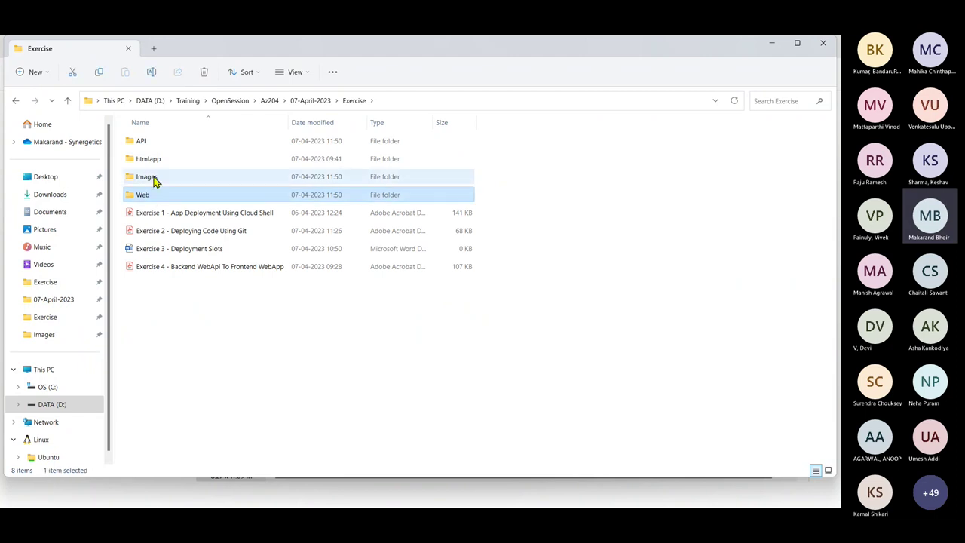
ctrl+click(154, 179)
ctrl+click(154, 143)
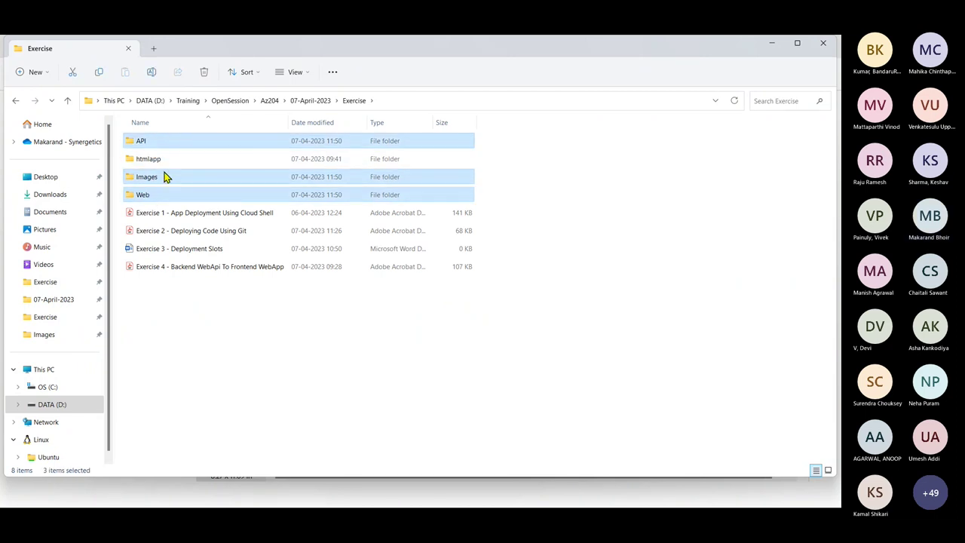
click(304, 102)
double_click(163, 161)
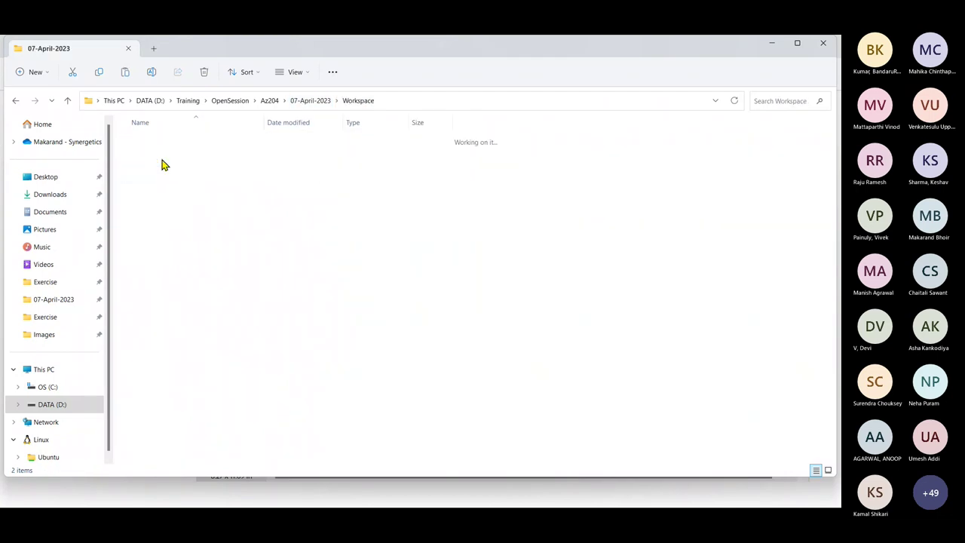
double_click(162, 163)
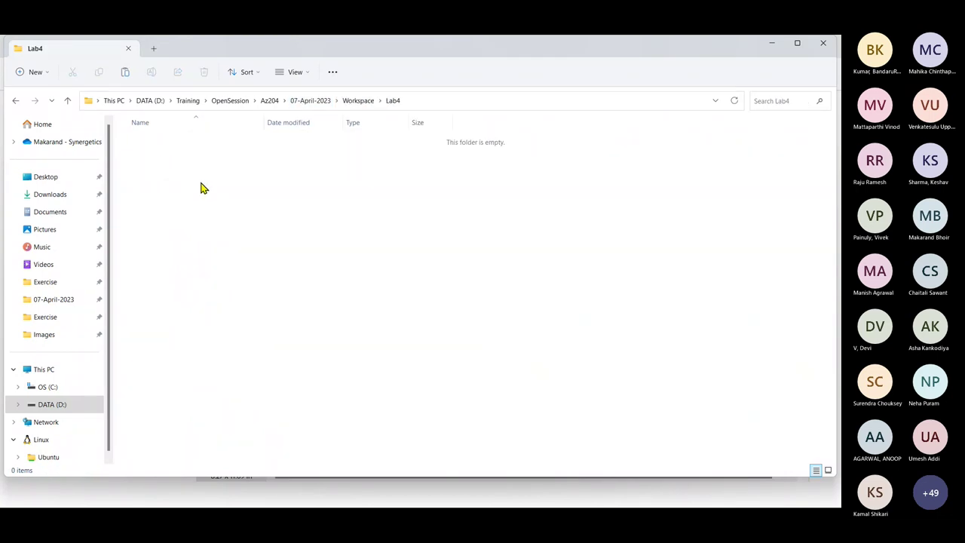
key(ctrl+v)
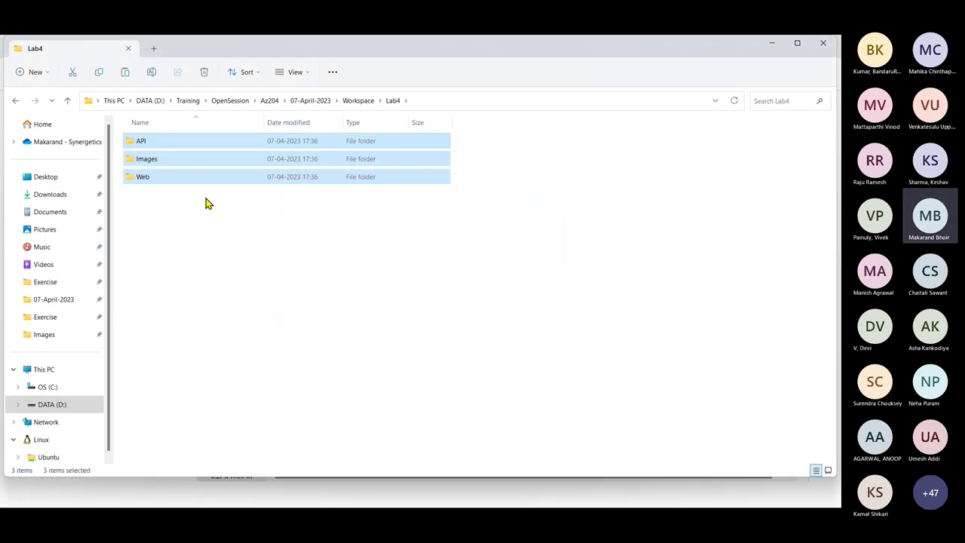
- Launch a command prompt in the Lab4\API folder using cmd in the address bar, then return to the Azure portal
double_click(147, 145)
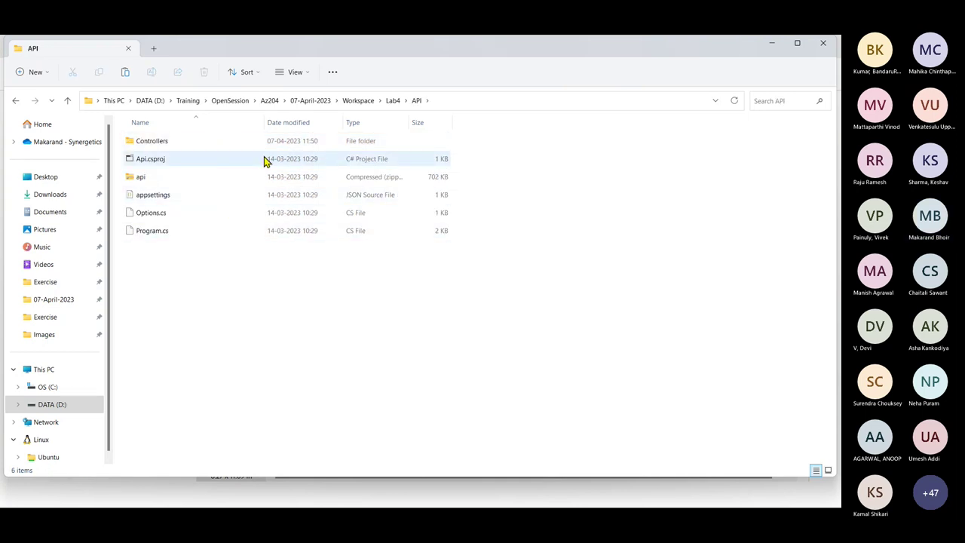
click(495, 101)
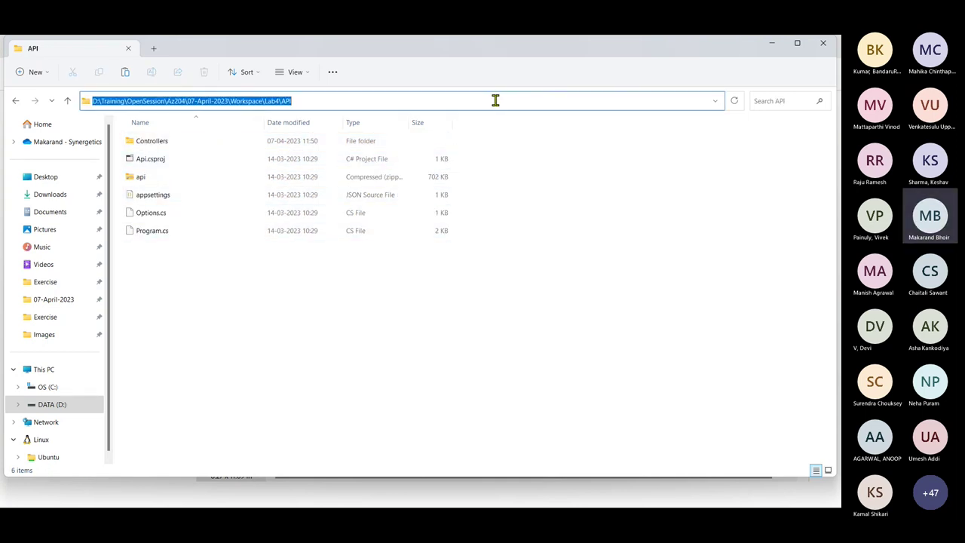
text(cmd)
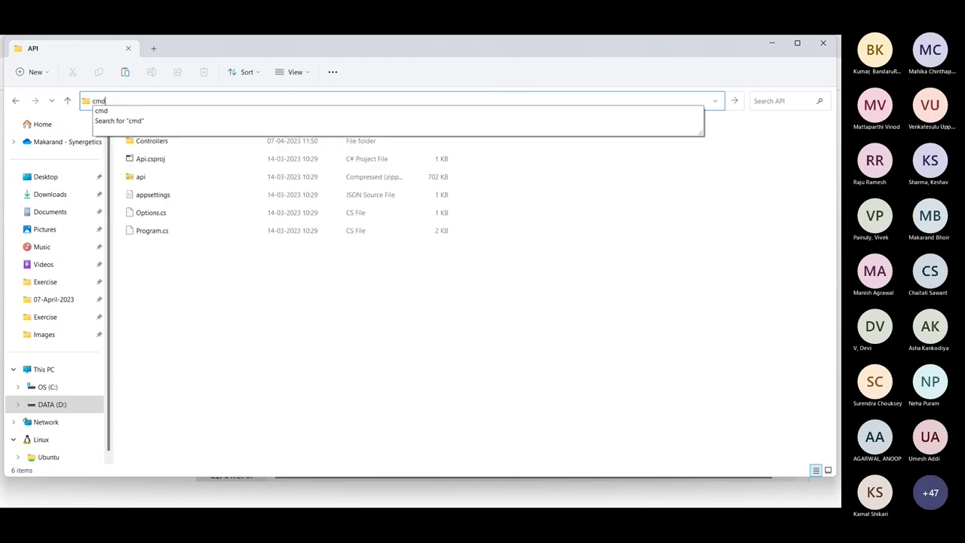
key(Return)
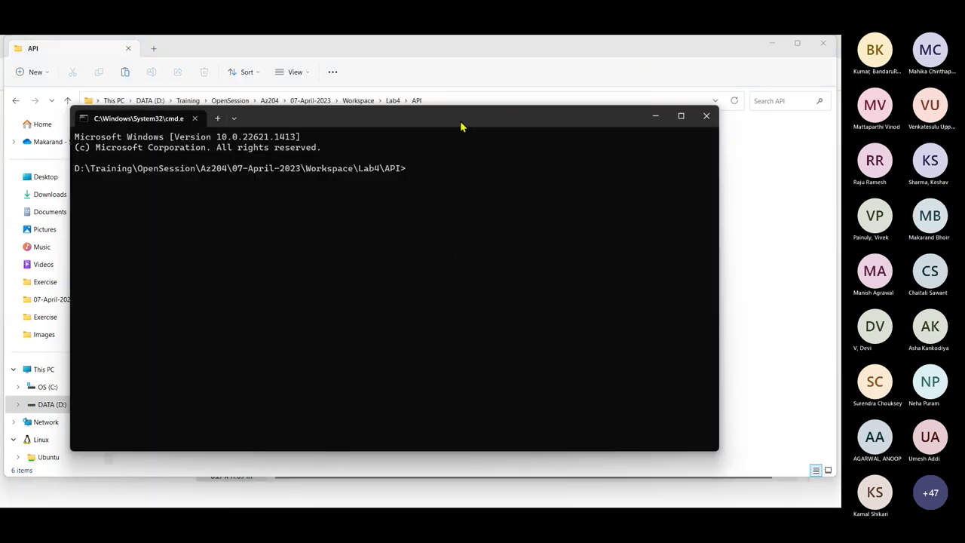
drag(463, 123, 548, 103)
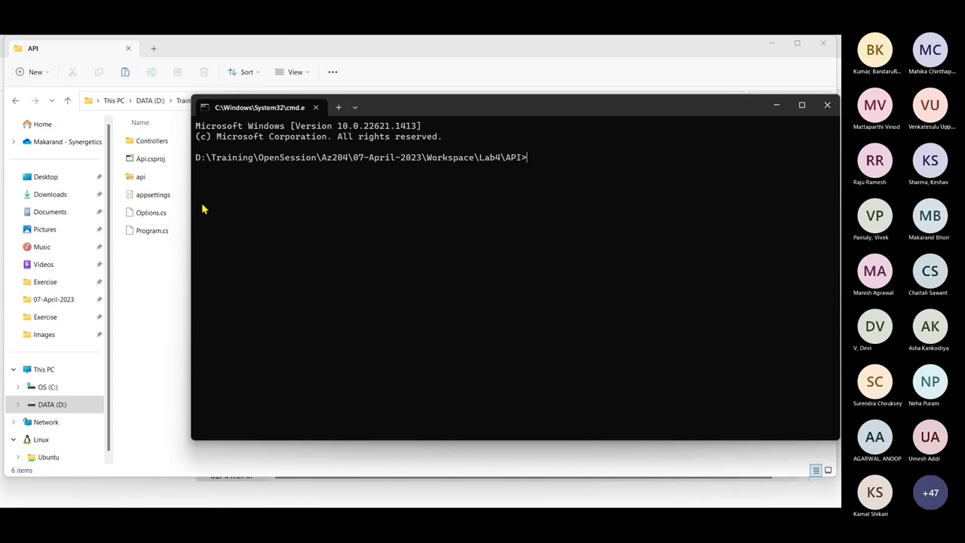
key(alt+Tab)
key(Tab)
key(Tab)
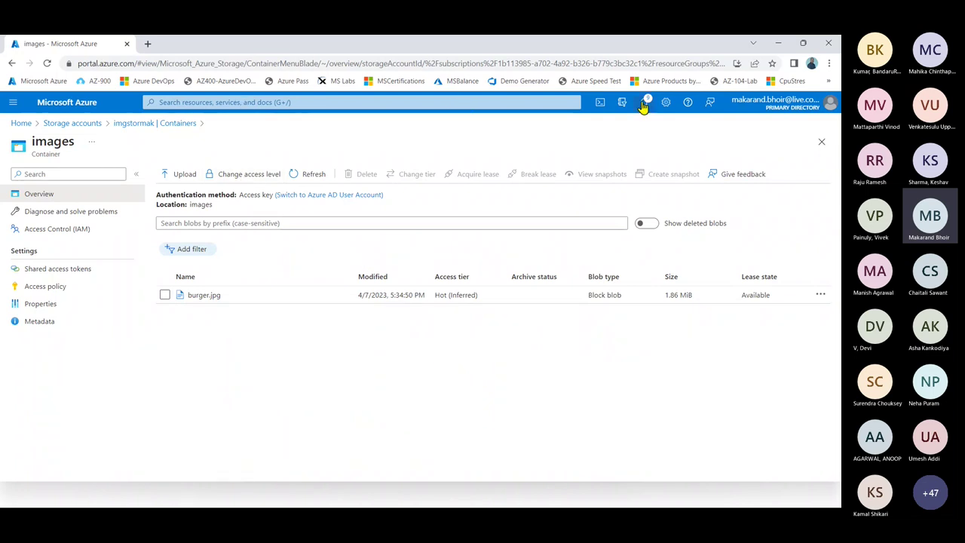
- Open the imgapimak web app from the App Services list
click(242, 106)
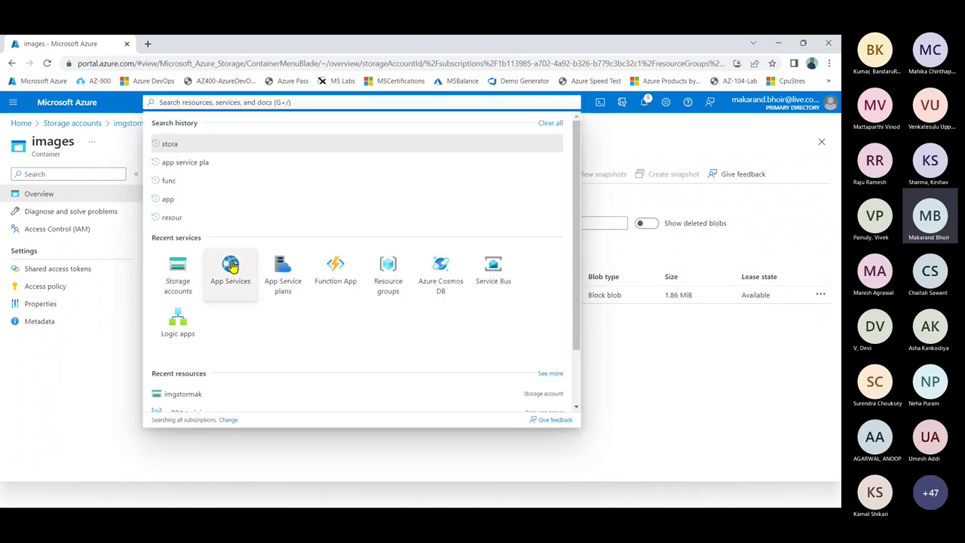
click(231, 260)
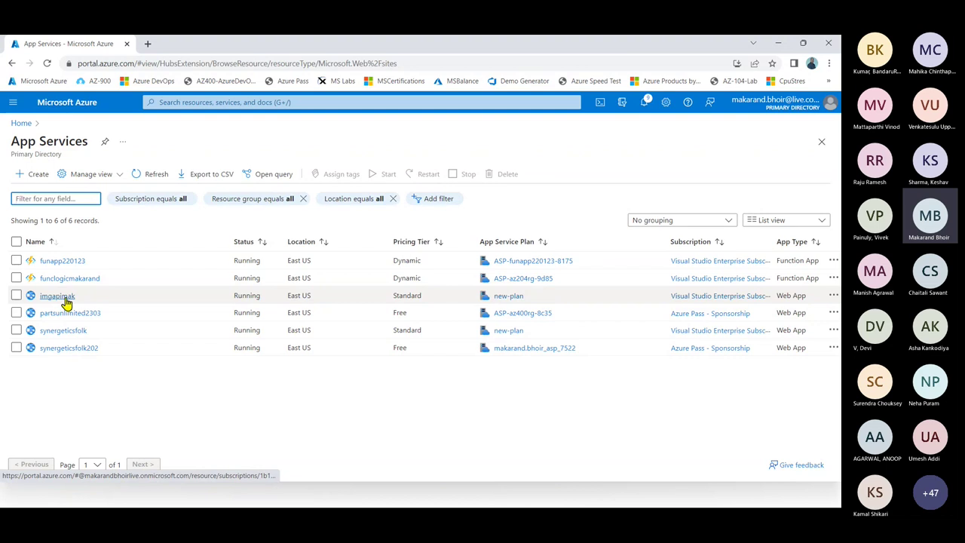
click(66, 299)
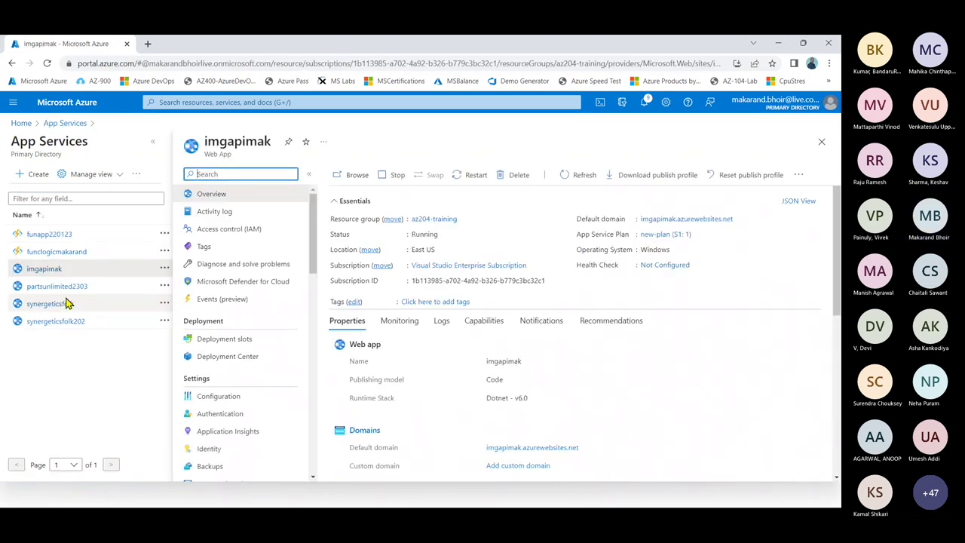
- Compare with the architecture diagram and annotate imgapimak's name and Configuration setting
key(alt+Tab)
key(alt+Tab)
key(alt+Tab)
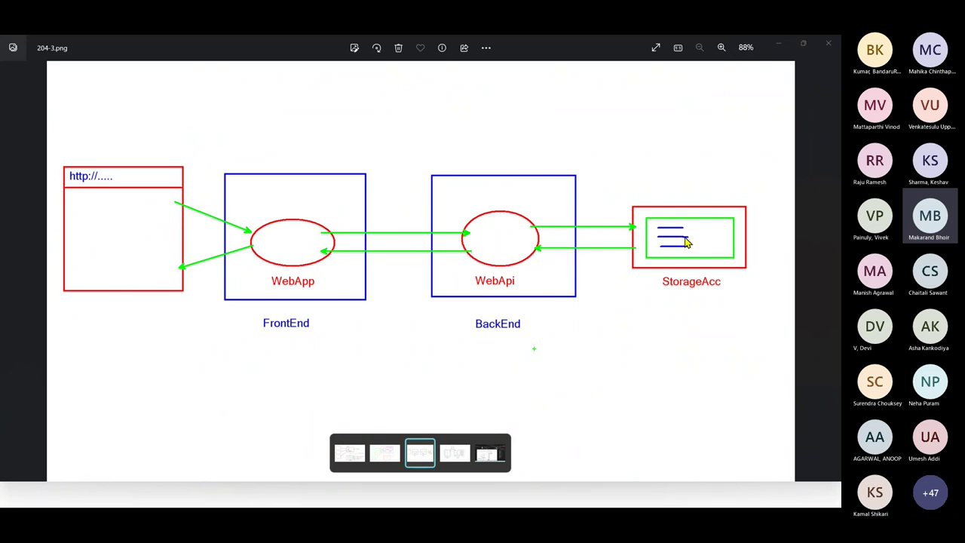
key(alt+Tab)
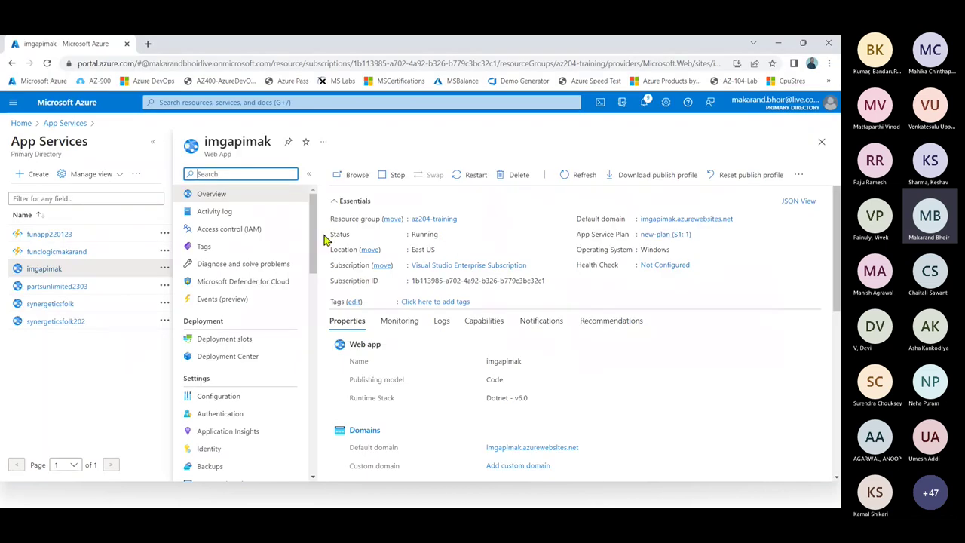
drag(318, 200, 322, 258)
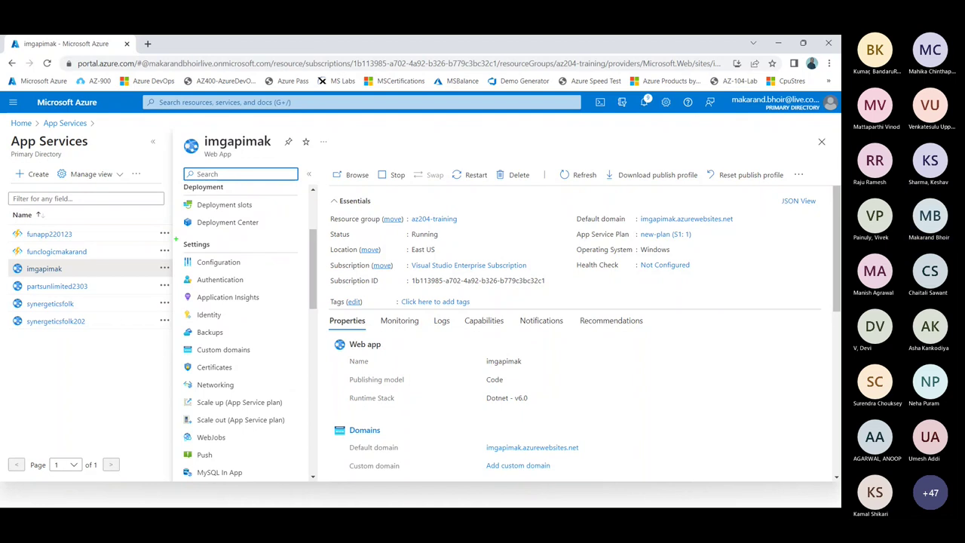
drag(173, 231, 316, 290)
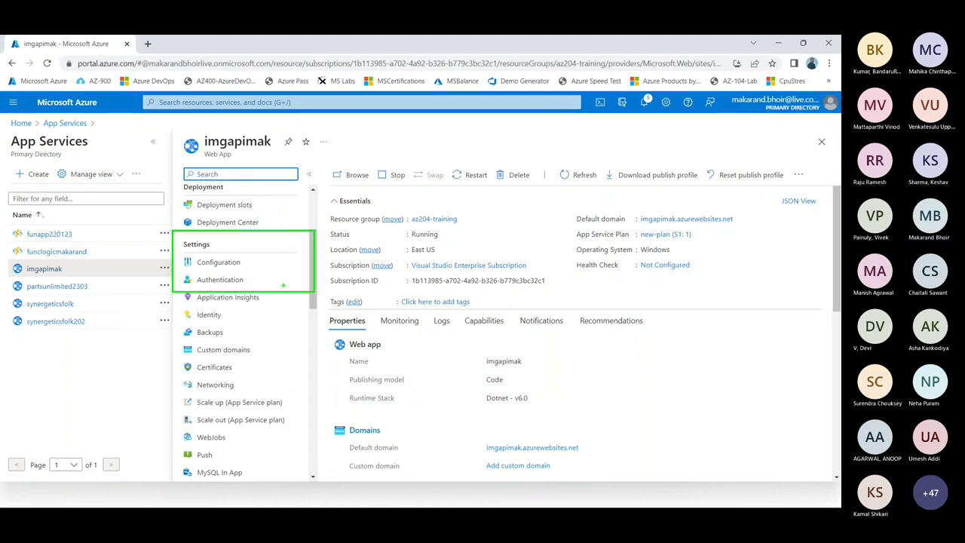
drag(249, 262, 289, 233)
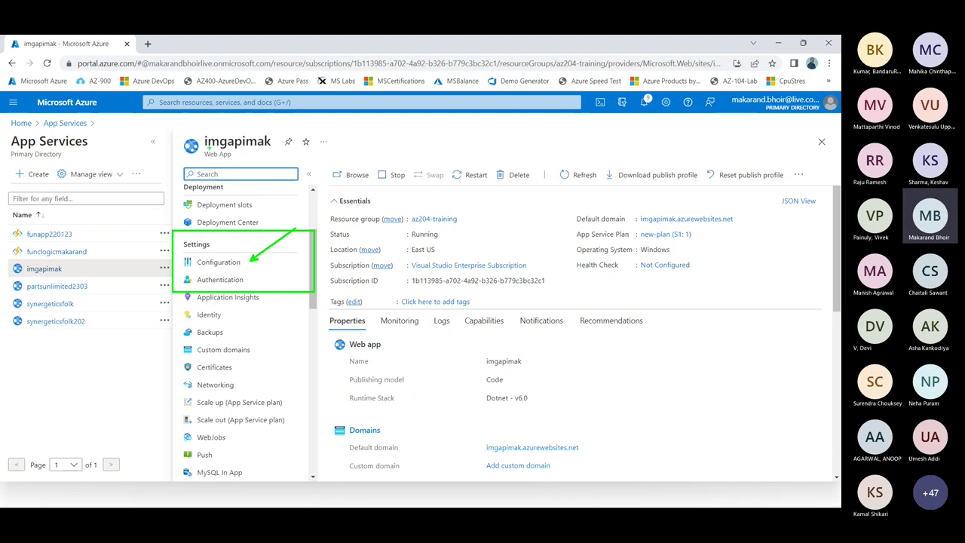
drag(233, 188, 202, 149)
key(Escape)
- Open imgapimak's Configuration, duplicate the browser tab, and list the 11 Storage accounts there
click(221, 263)
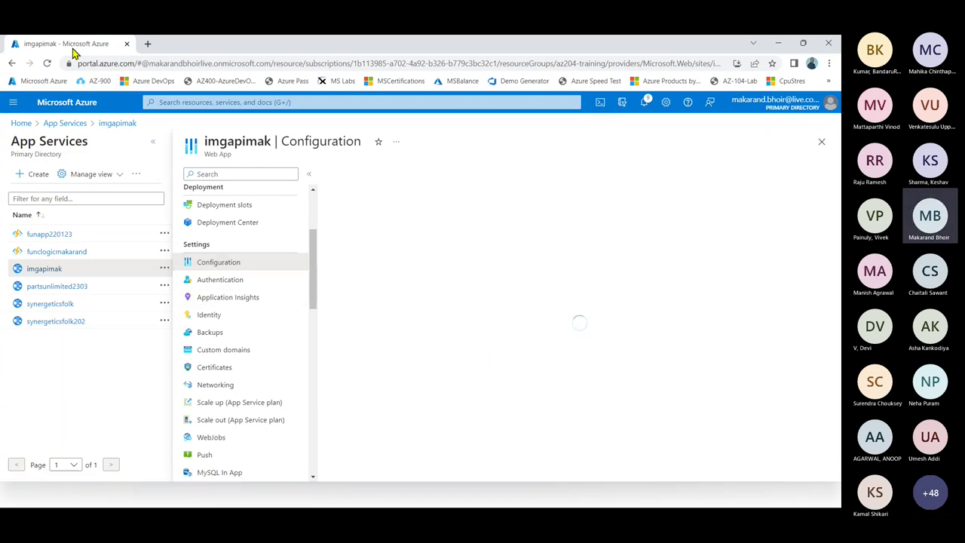
right_click(85, 44)
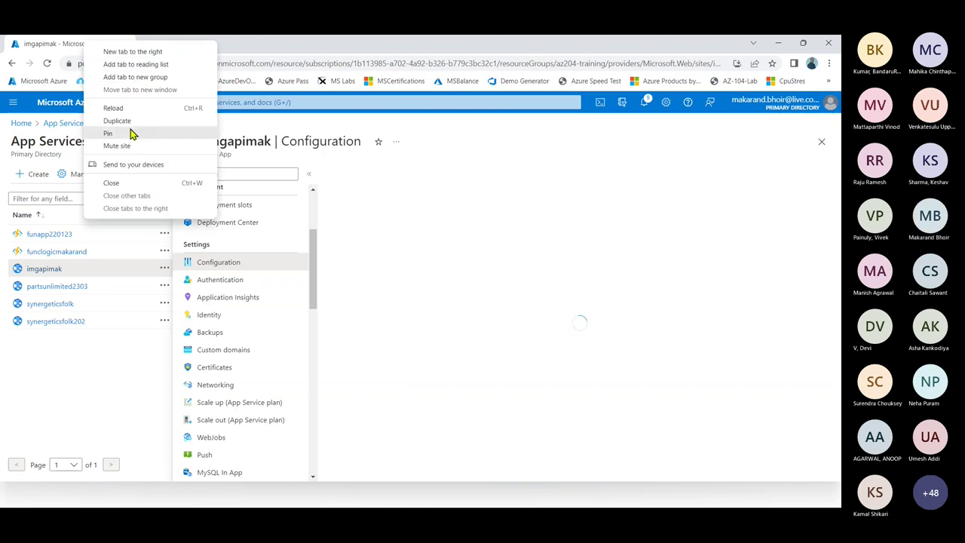
click(128, 121)
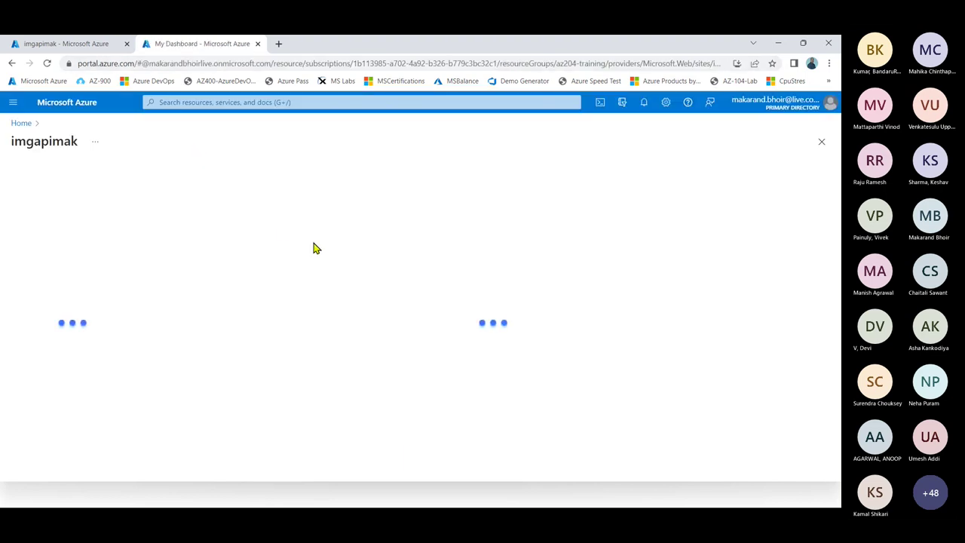
click(278, 102)
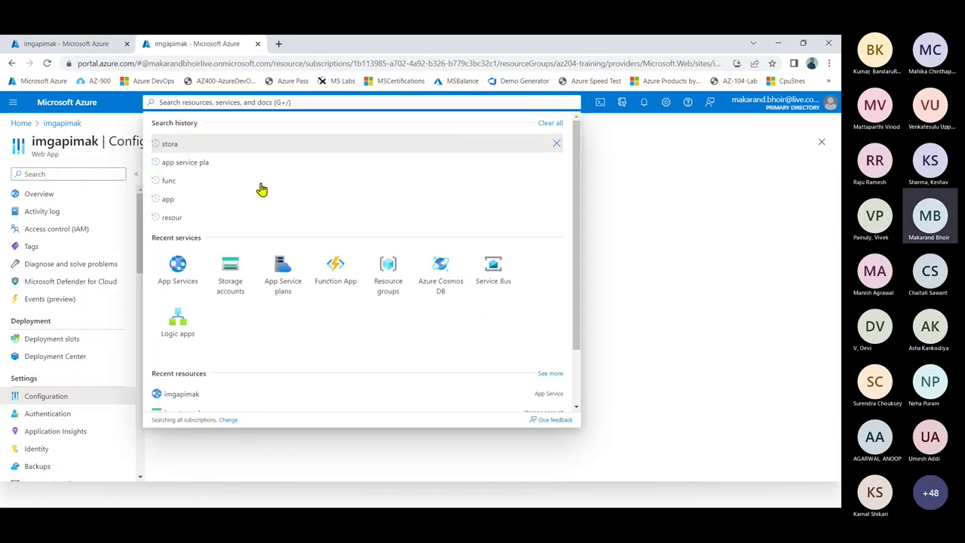
click(234, 282)
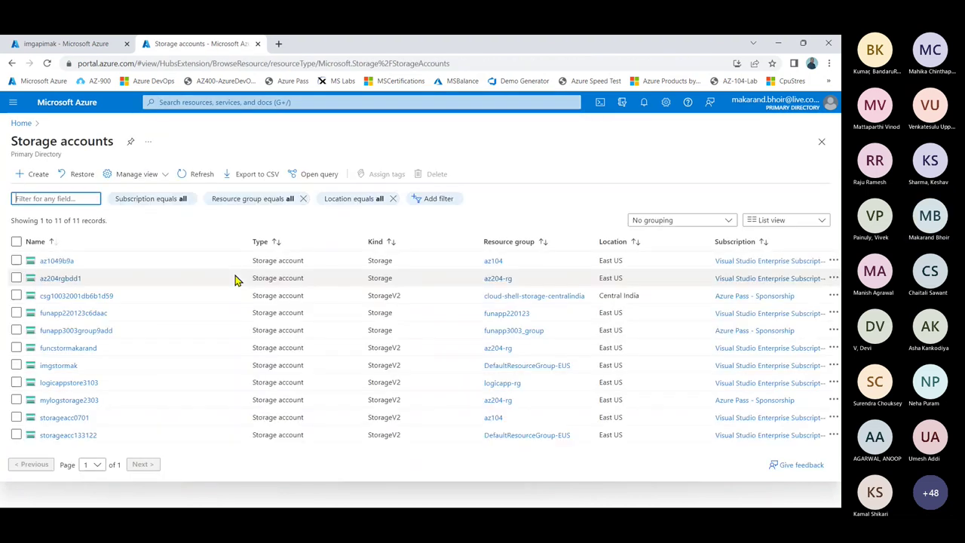
- Reveal and copy imgstormak's key1 connection string under Access keys, then return to the imgapimak tab
click(59, 366)
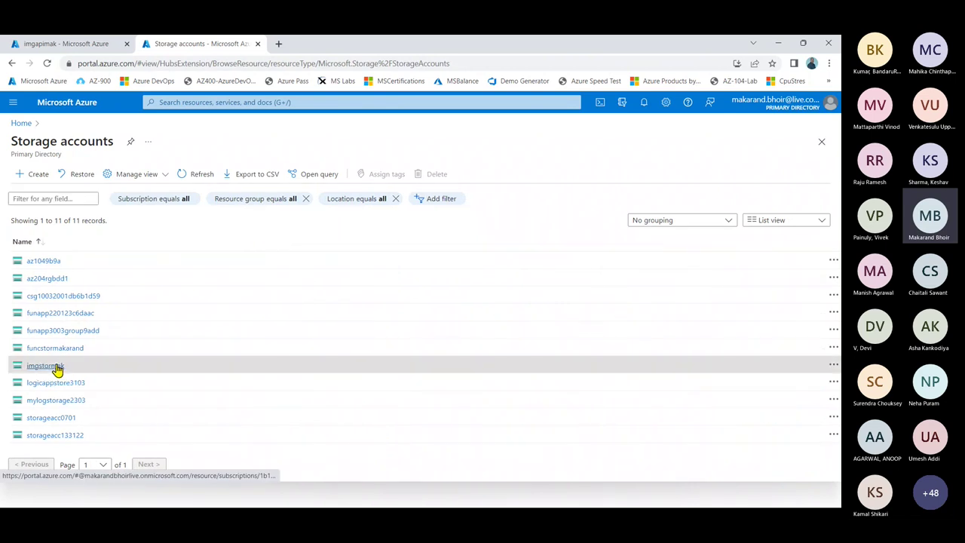
click(152, 142)
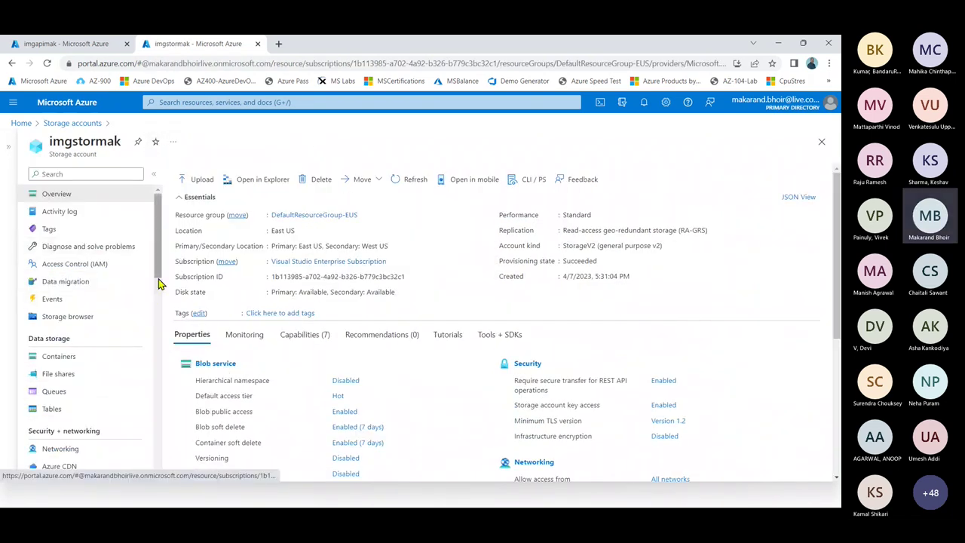
drag(160, 236, 161, 261)
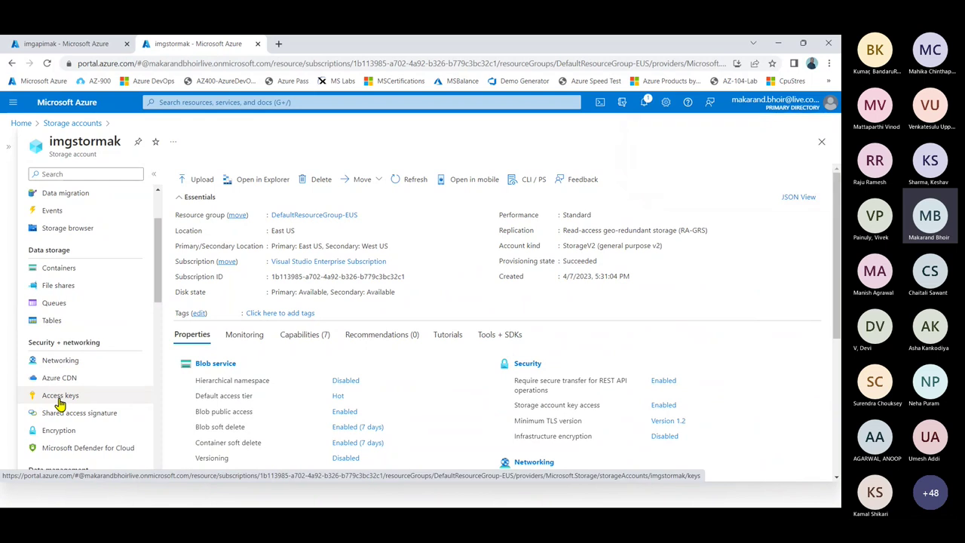
click(60, 399)
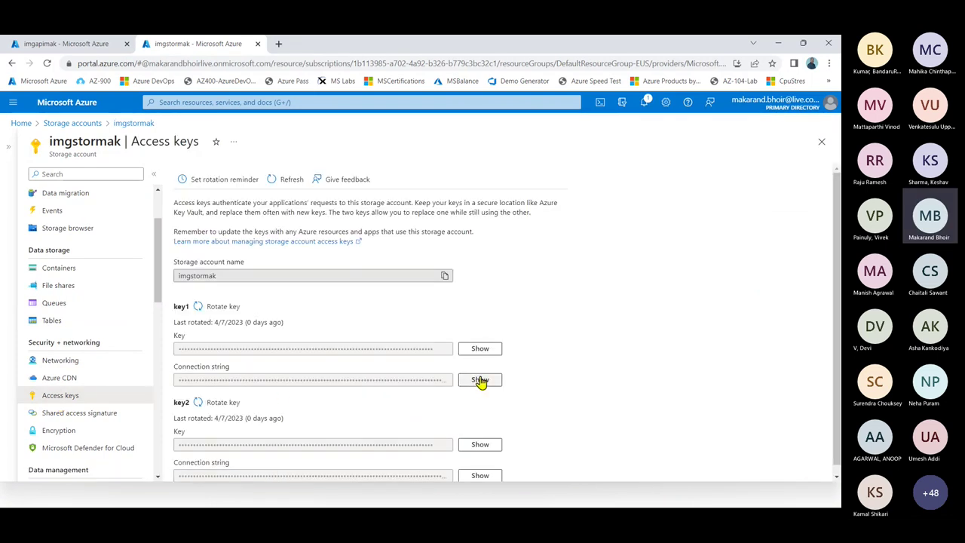
click(477, 388)
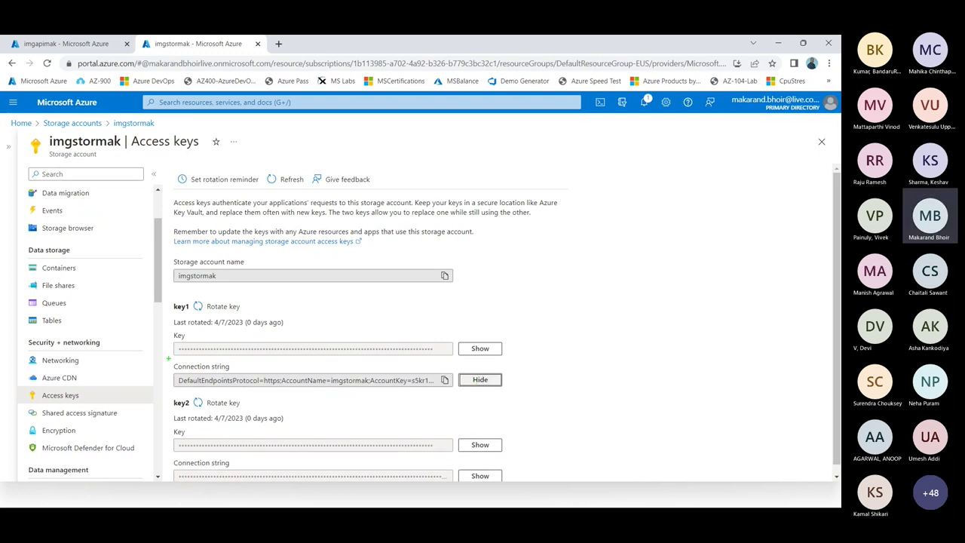
mouse_move(166, 361)
mouse_down()
mouse_move(265, 384)
mouse_move(530, 402)
mouse_move(554, 400)
mouse_move(581, 336)
mouse_up()
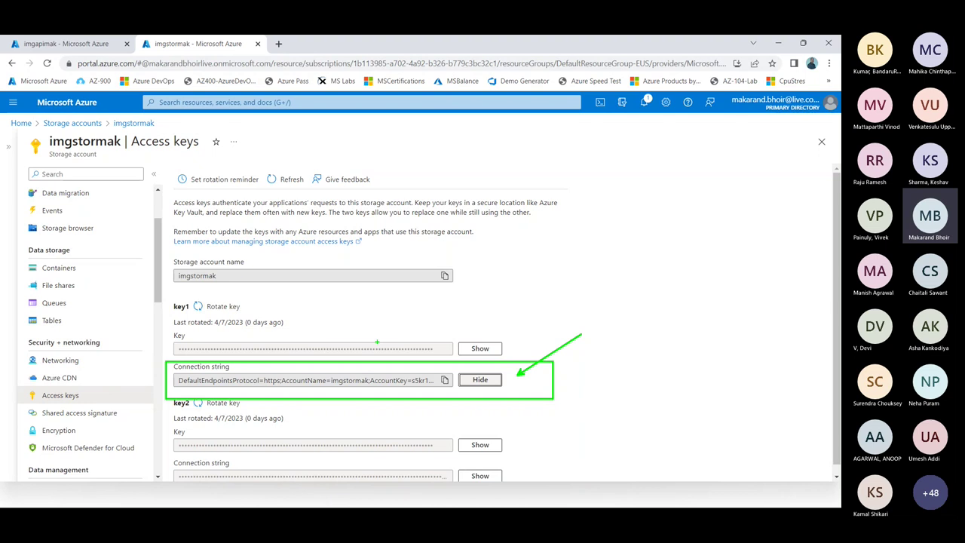
key(Escape)
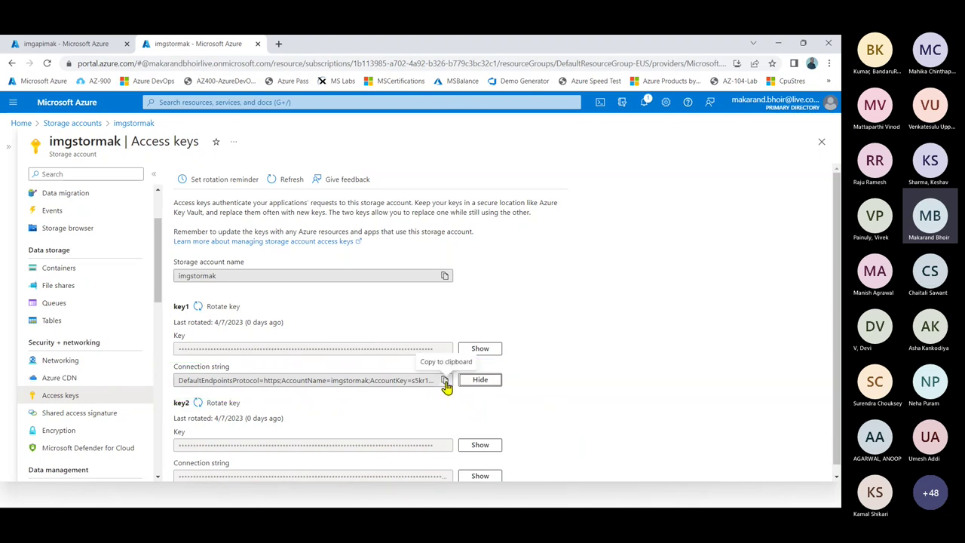
click(446, 383)
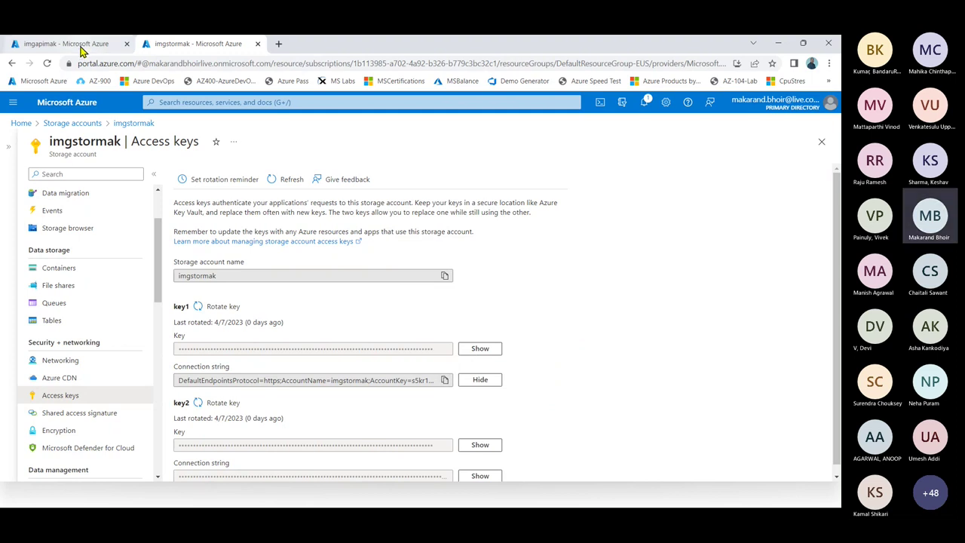
click(84, 45)
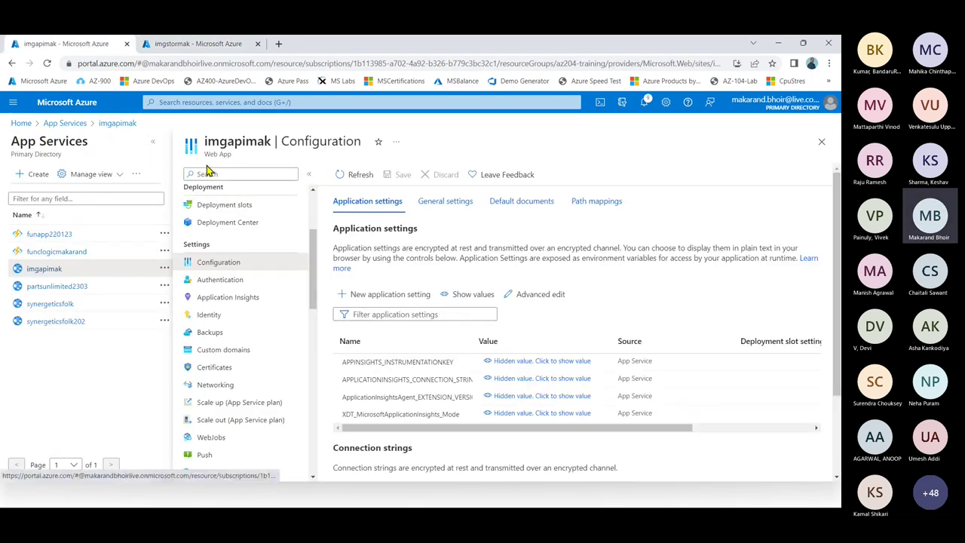
- Add application setting NewAppSetting1 whose value is the pasted imgstormak key1 connection string
click(370, 214)
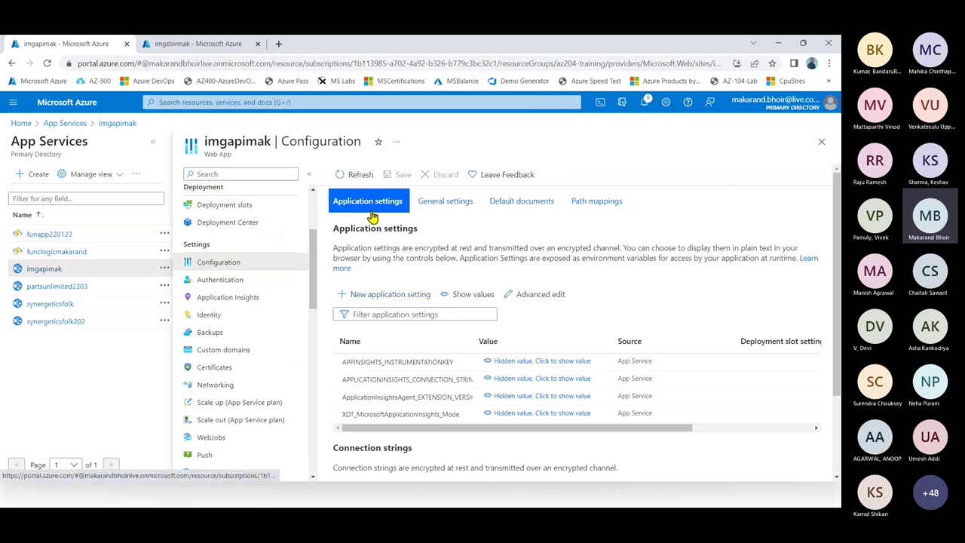
click(388, 295)
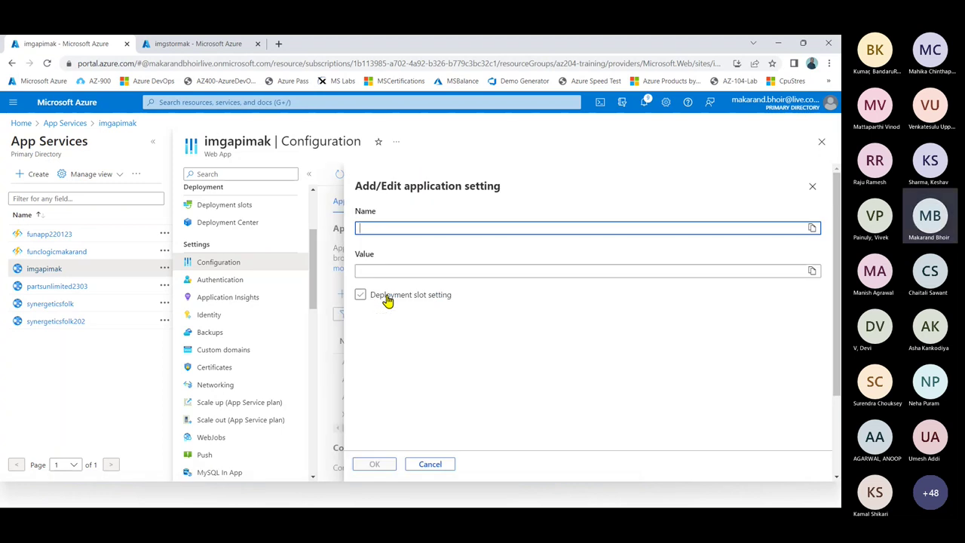
text(N)
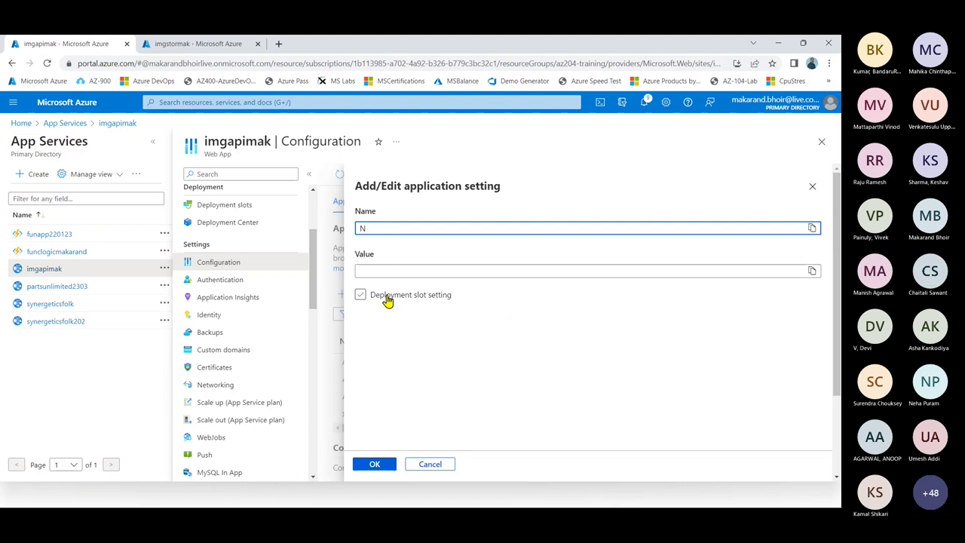
text(ewAppSetting1)
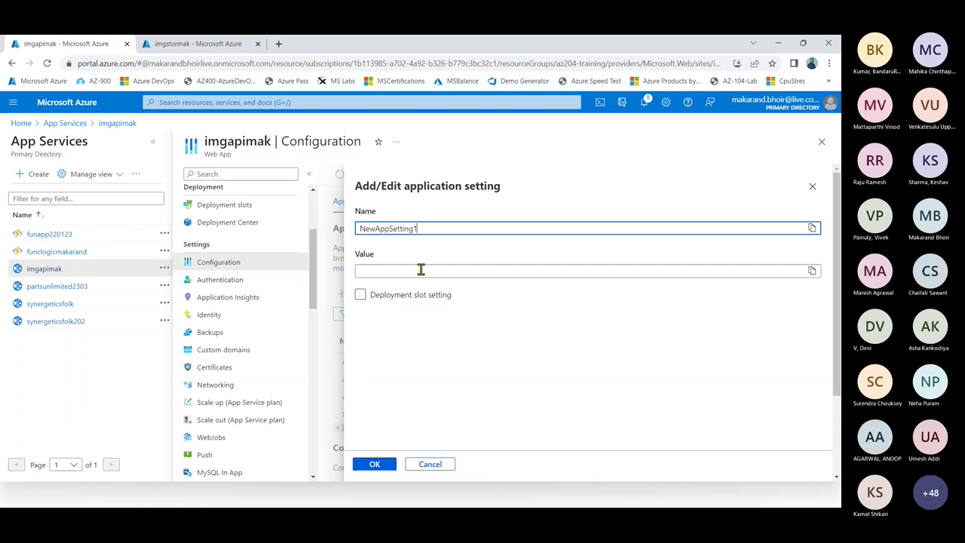
click(423, 269)
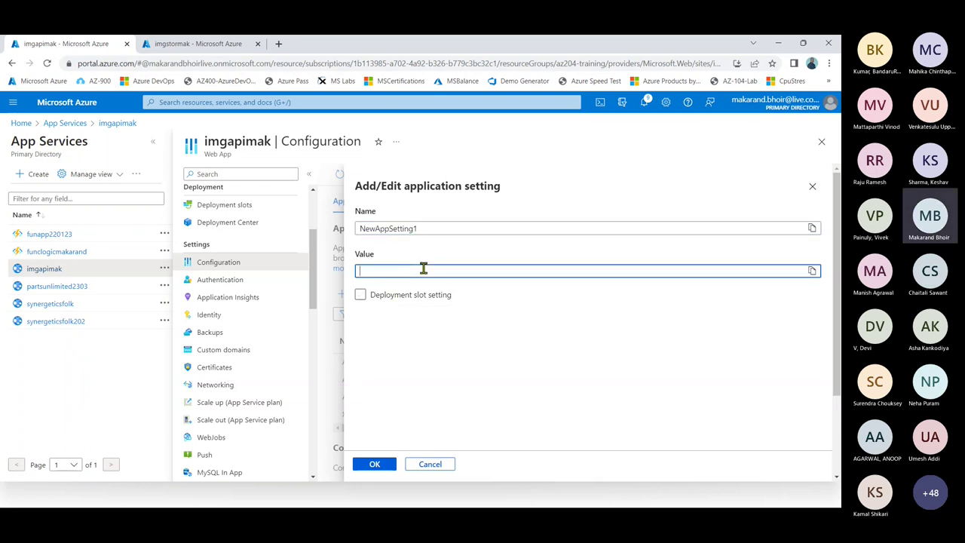
key(ctrl+v)
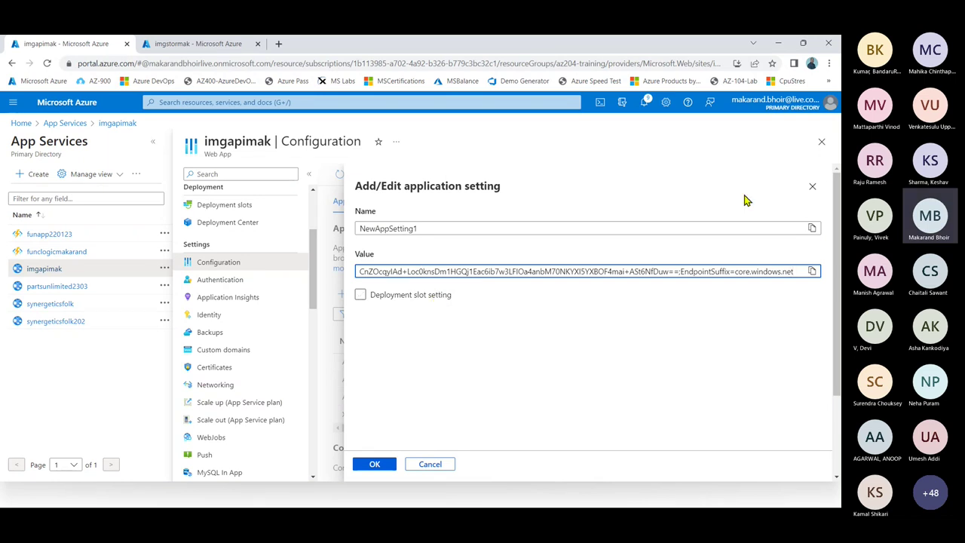
click(385, 468)
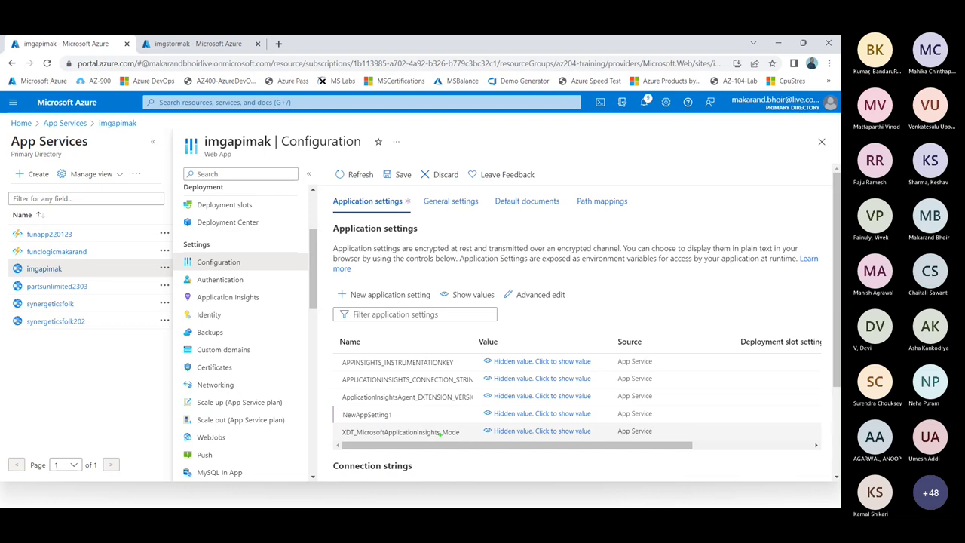
mouse_move(338, 405)
mouse_down()
mouse_move(403, 430)
mouse_move(615, 431)
mouse_move(702, 425)
mouse_move(710, 389)
mouse_up()
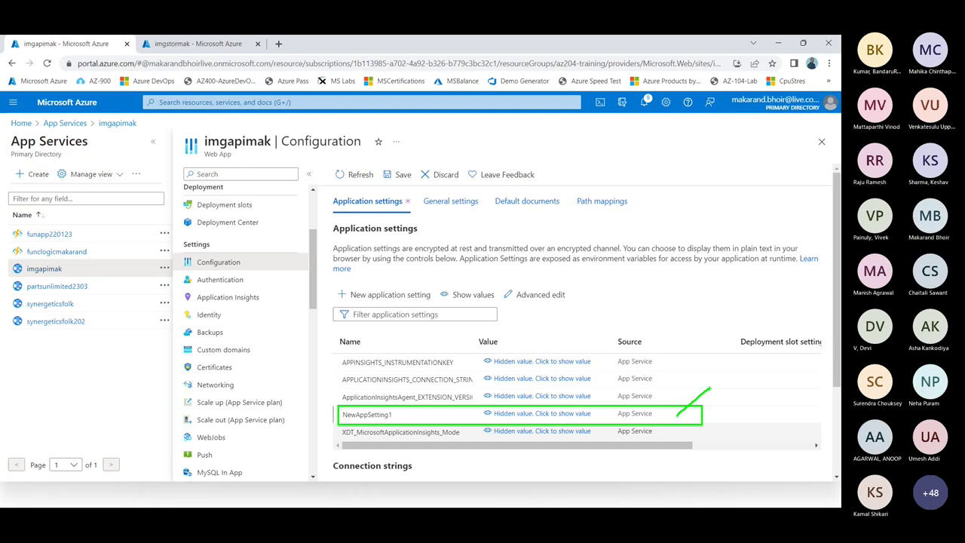
key(Escape)
scroll(822, 317, down, 2)
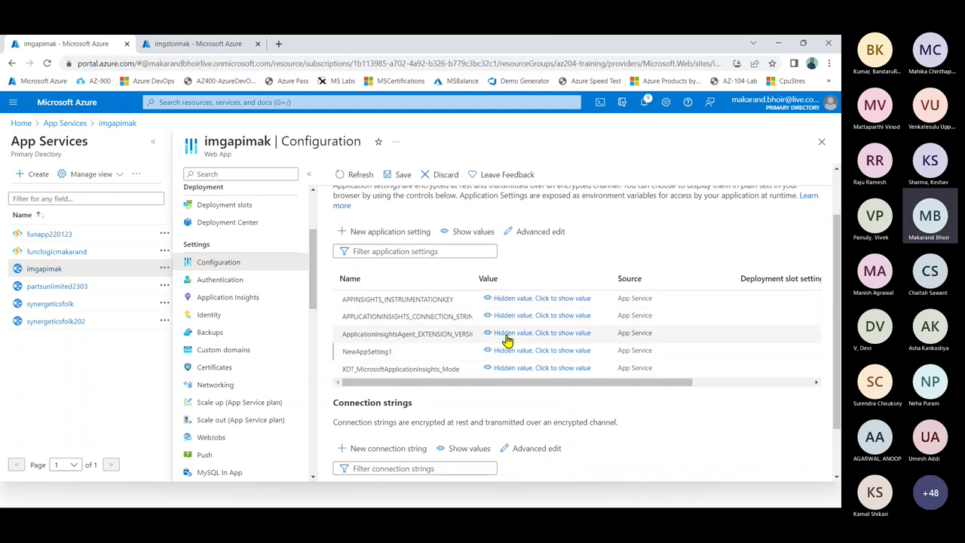
- Review the architecture diagram and return to imgapimak's Configuration page
key(alt+Tab)
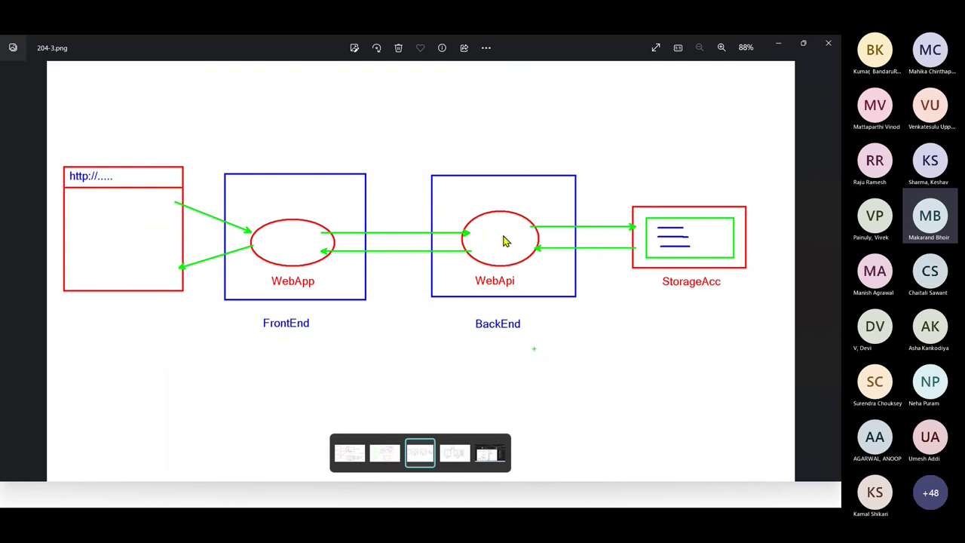
key(alt+Tab)
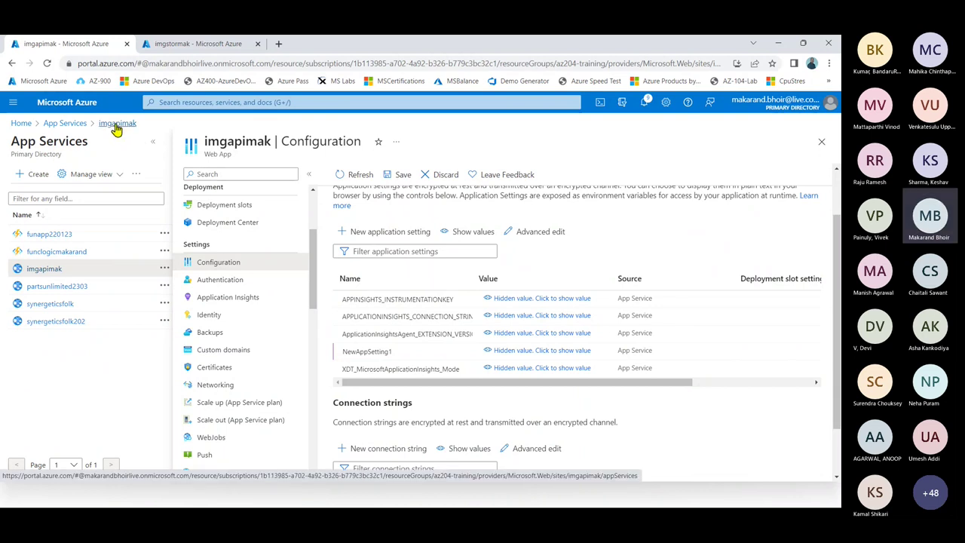
click(45, 270)
scroll(306, 225, up, 3)
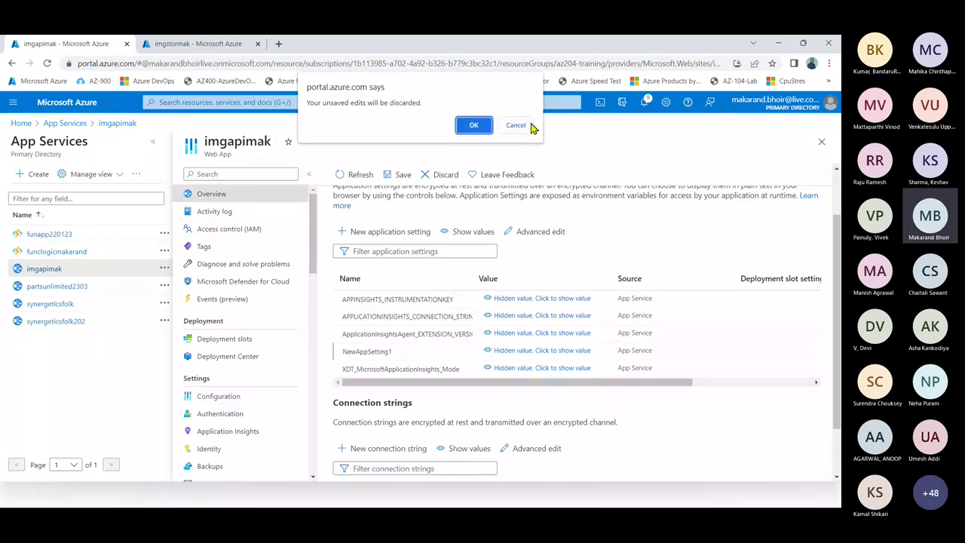
- Save the configuration changes, confirm the restart prompt, and open imgapimak's Overview page
click(521, 125)
click(403, 176)
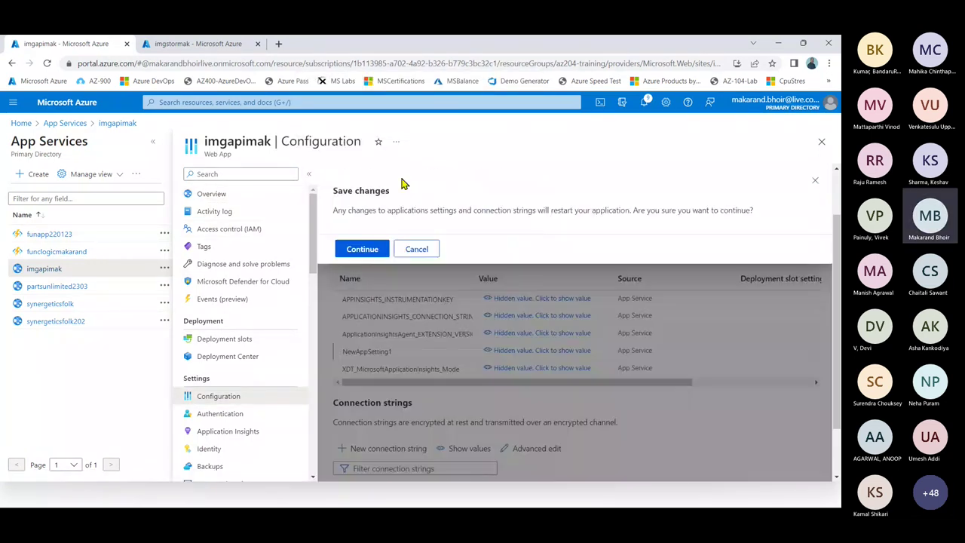
click(365, 250)
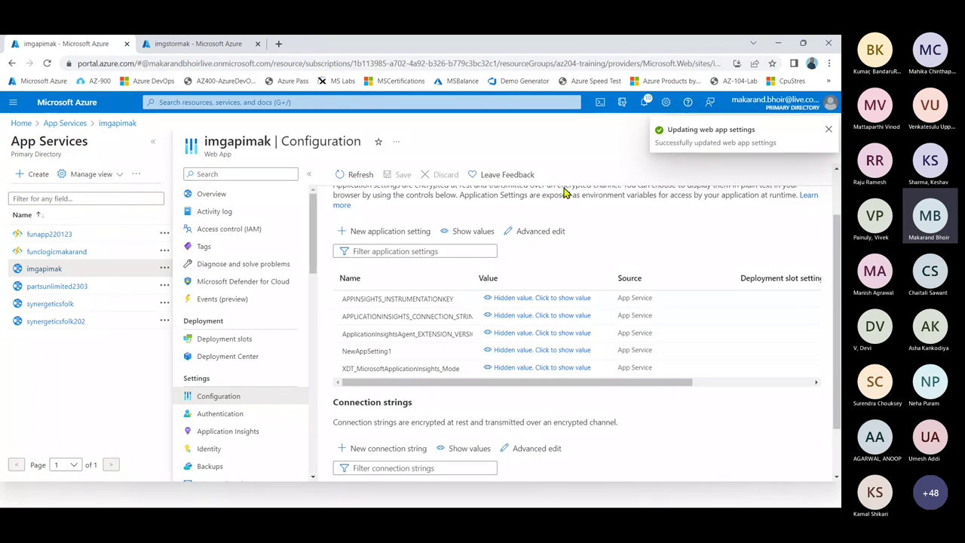
click(215, 195)
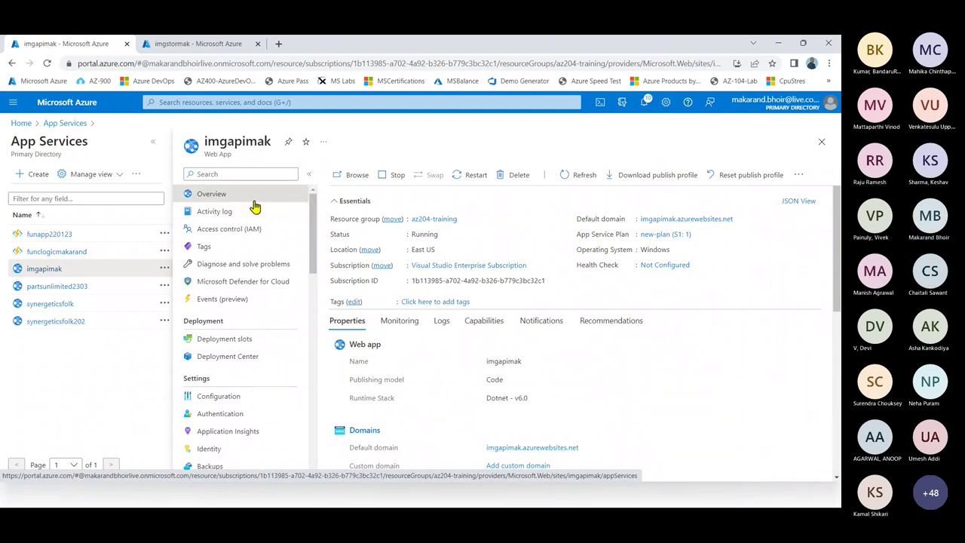
- Check api.zip in the Lab4 API folder, then bring up the Exercise 4 lab PDF
double_click(233, 142)
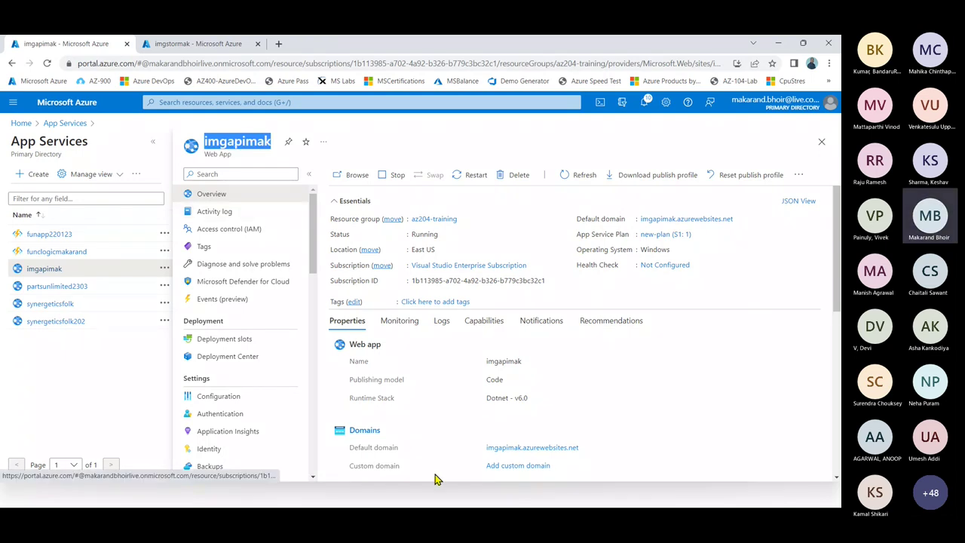
key(alt+Tab)
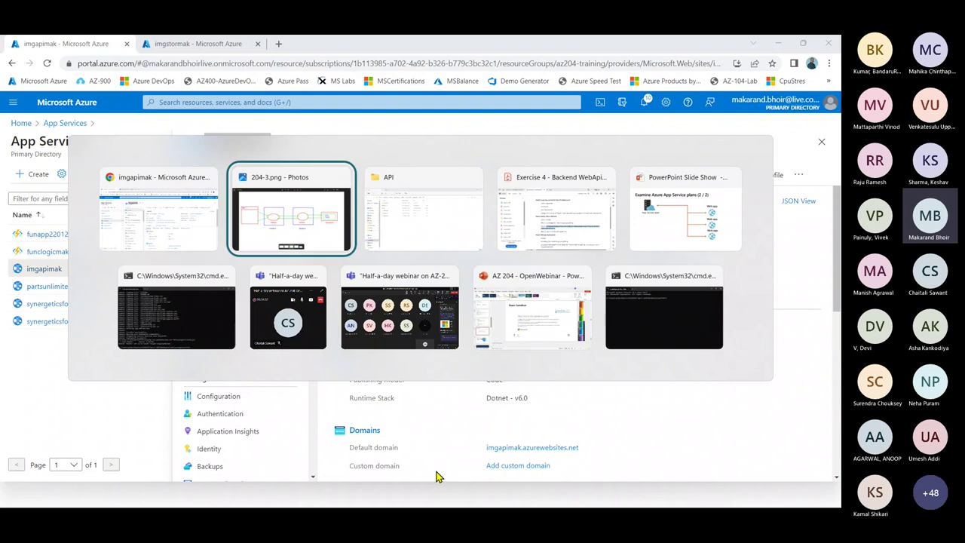
key(alt+Tab)
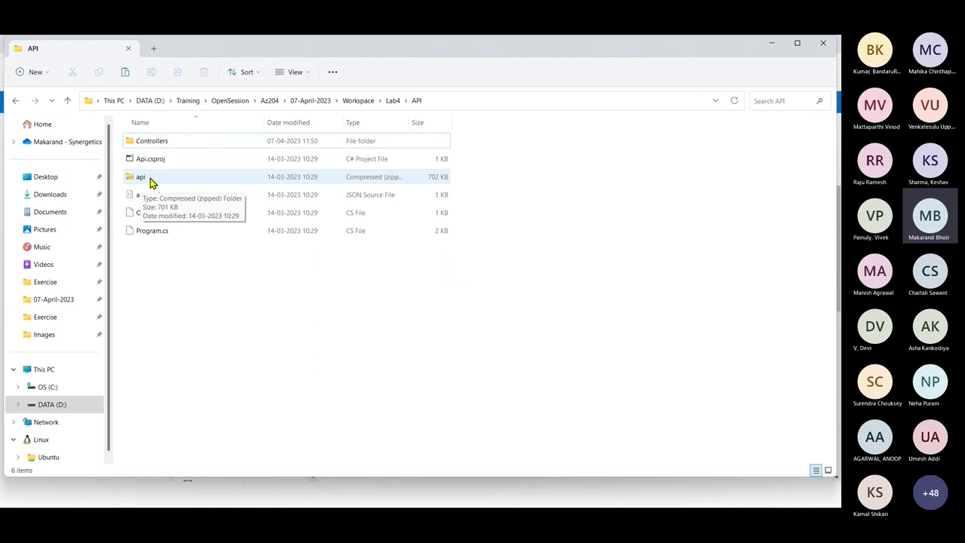
key(alt+Tab)
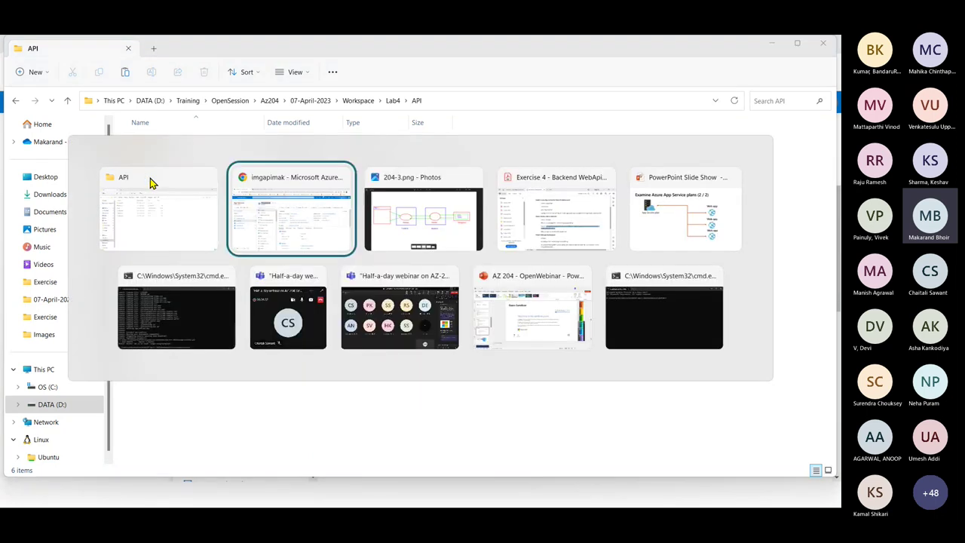
key(alt+Tab)
key(alt+Tab)
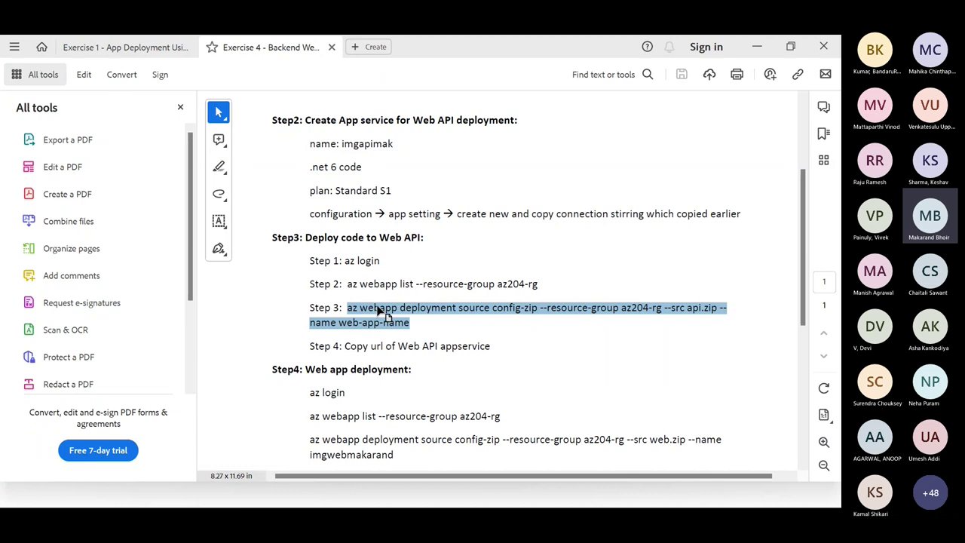
- Review the deploy command in the lab PDF, then bring forward the Lab4\API command prompt
right_click(379, 310)
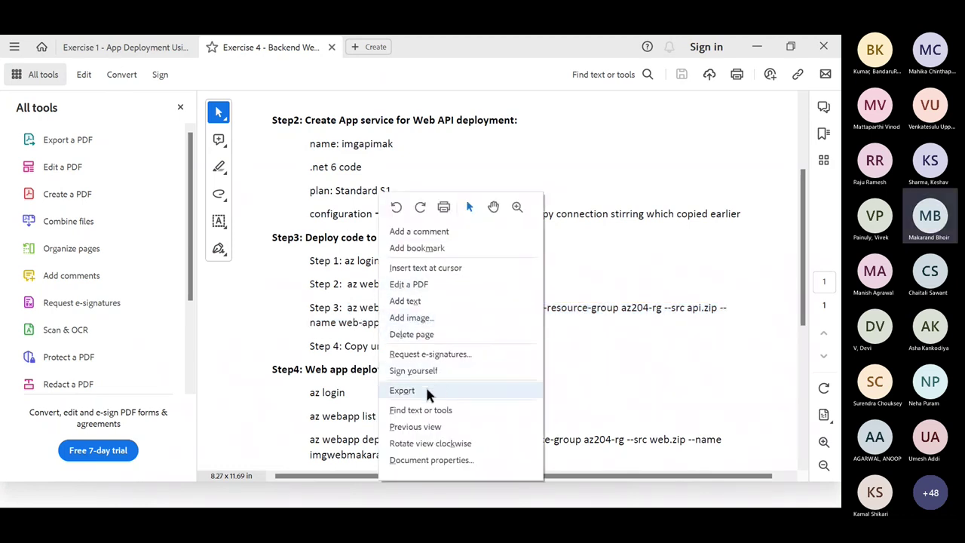
click(577, 294)
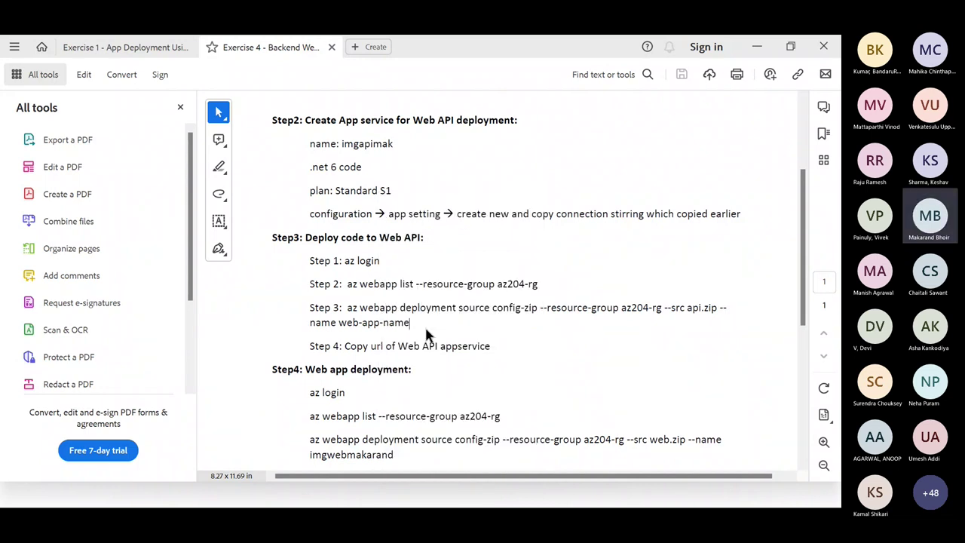
key(alt+Tab)
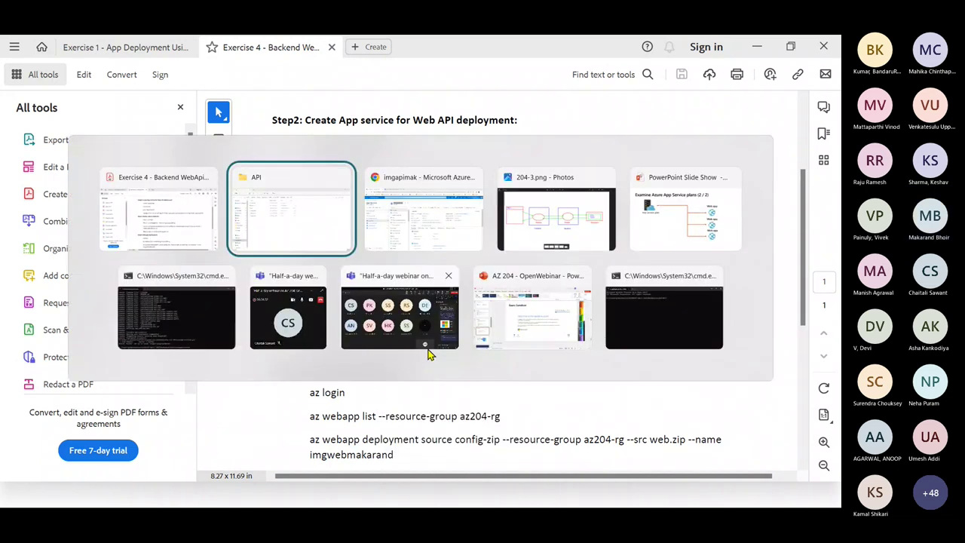
key(Tab)
key(Tab)
key(Tab)
key(Tab)
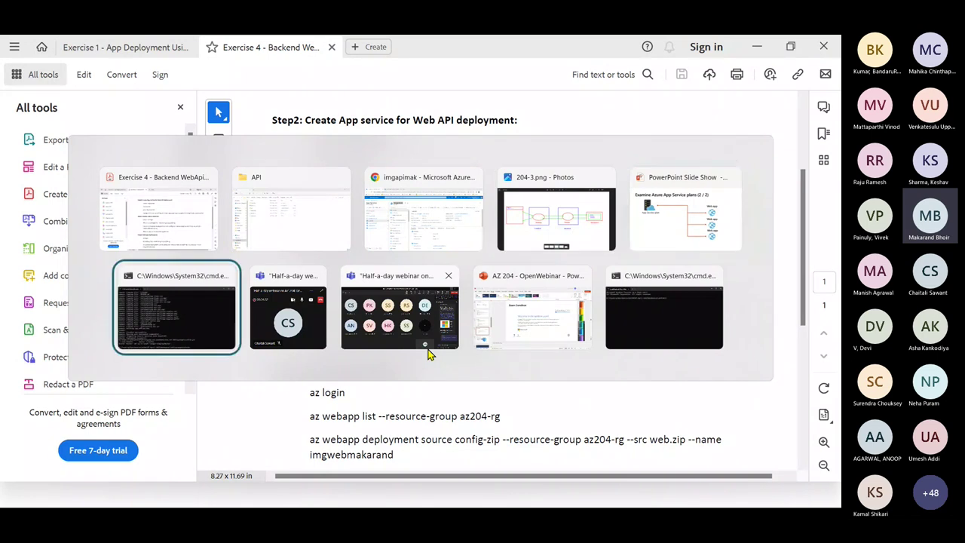
key(Tab)
key(Tab)
key(Tab)
key(Tab)
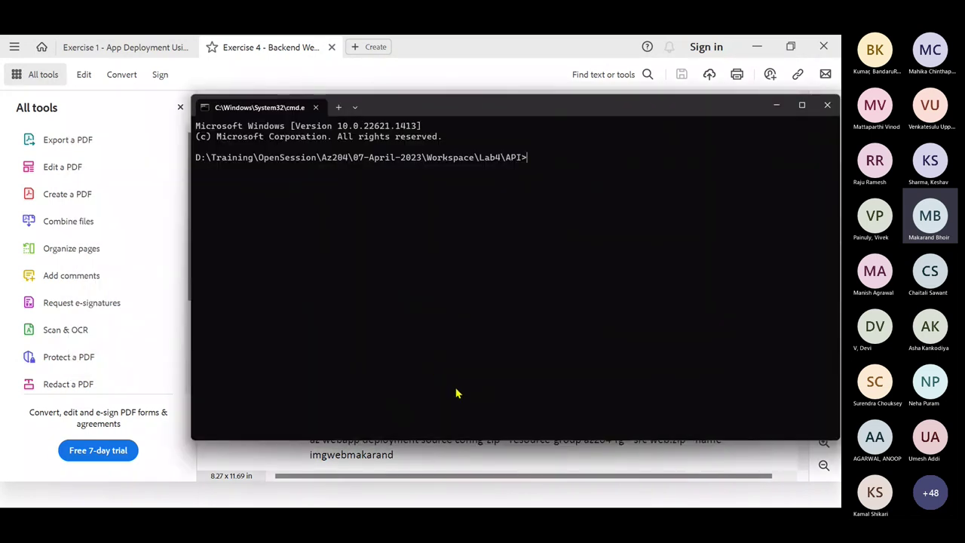
- Clear the command prompt and sign in to Azure CLI with az login using the signed-in account
text(cls)
key(Return)
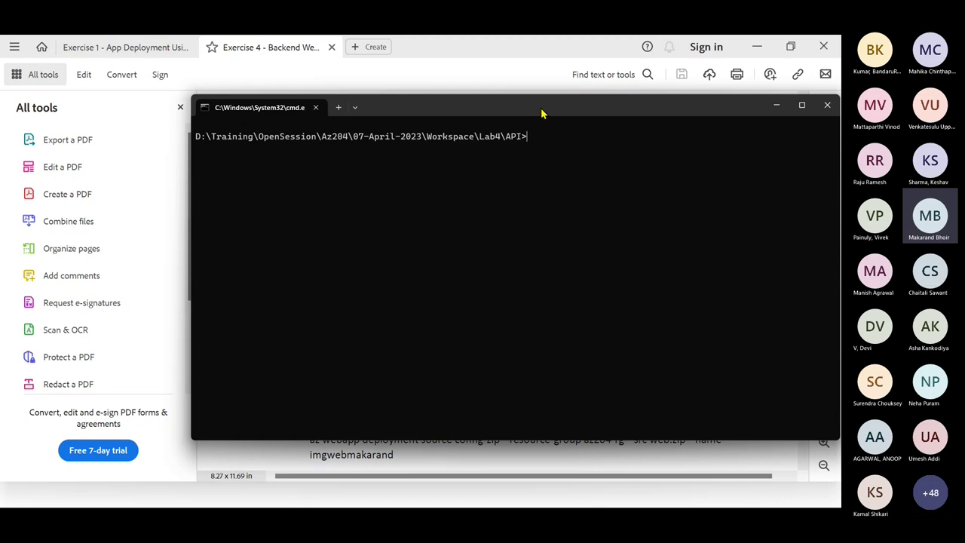
drag(543, 114, 492, 127)
text(az lo)
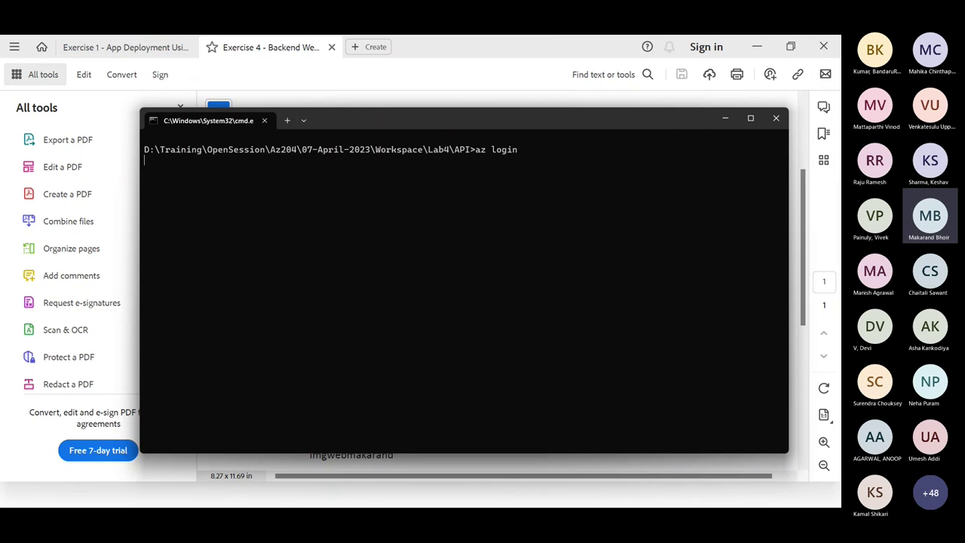
text(gin)
key(Return)
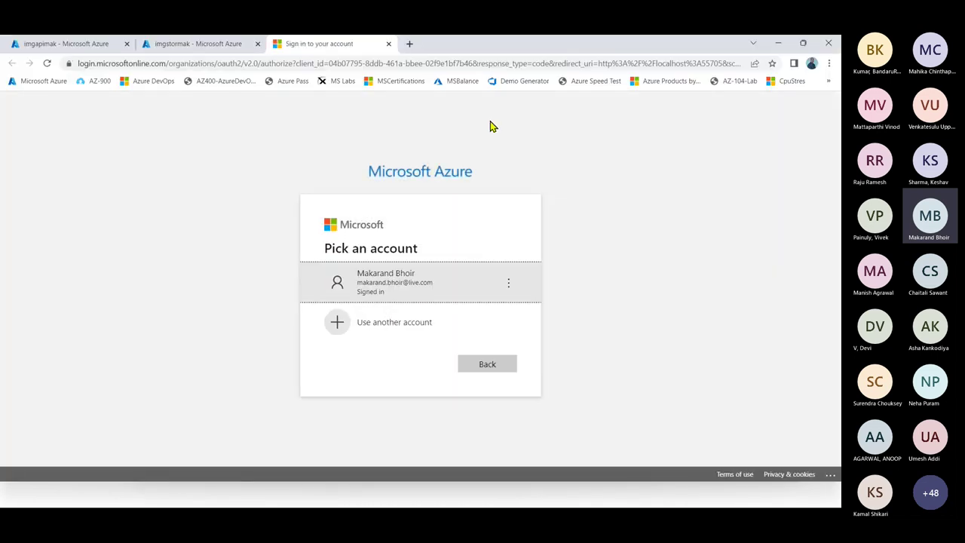
click(424, 295)
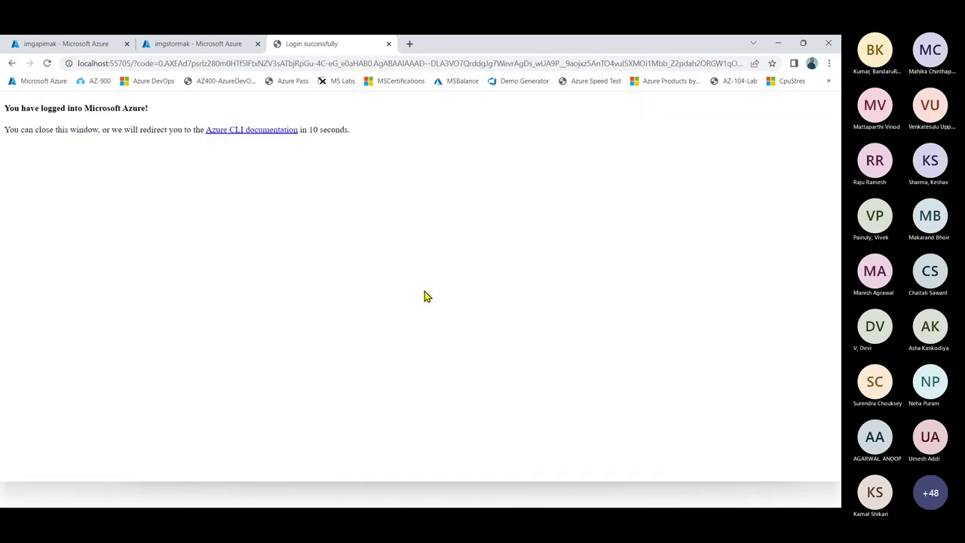
click(389, 46)
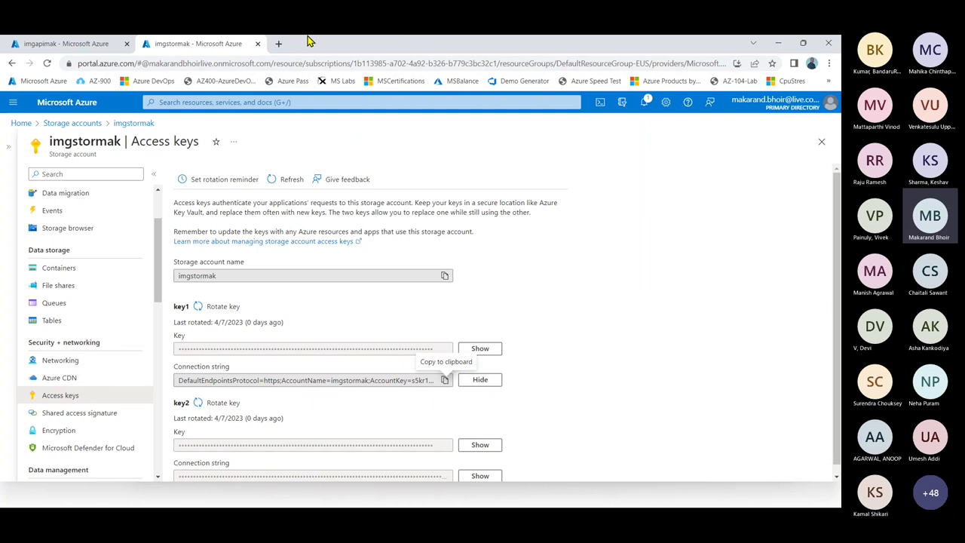
key(alt+Tab)
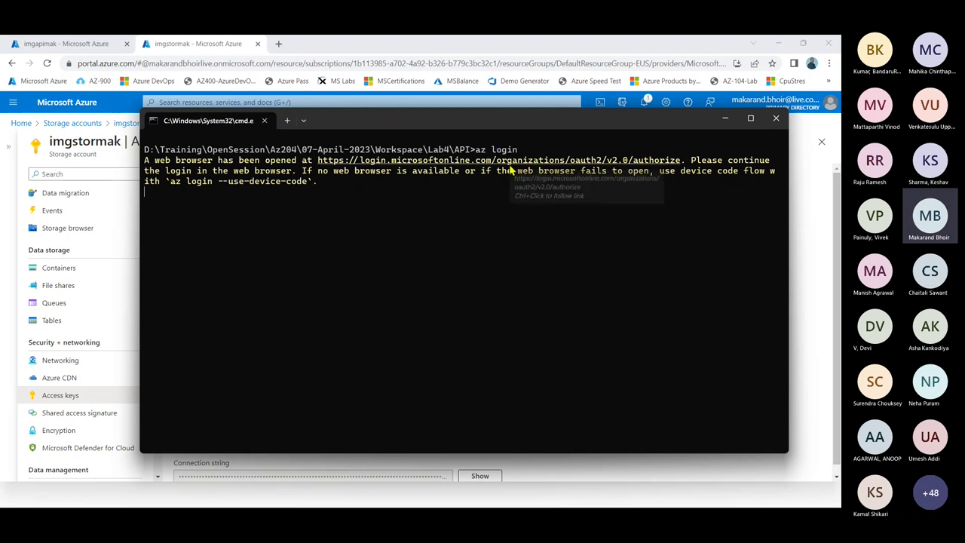
- Select the Step 3 zip-deploy command in the lab guide PDF
key(alt+Tab)
key(Tab)
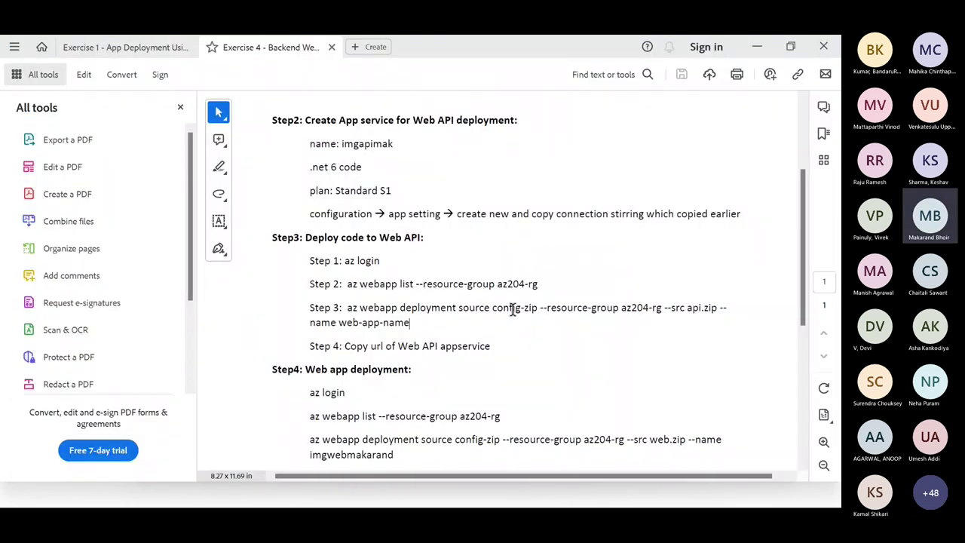
drag(412, 322, 345, 308)
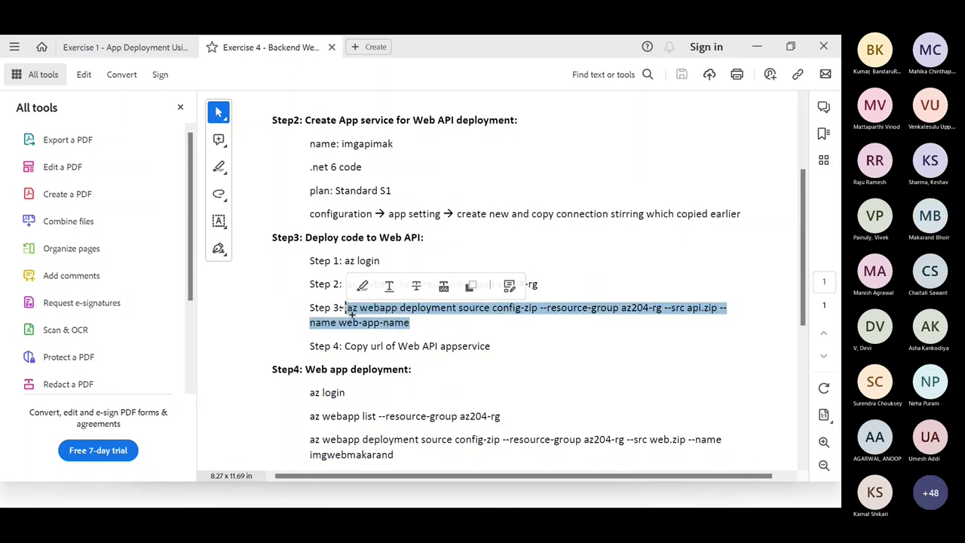
- Paste the az webapp config-zip deploy command into Command Prompt and trim its az204-rg resource group value
key(alt+Tab)
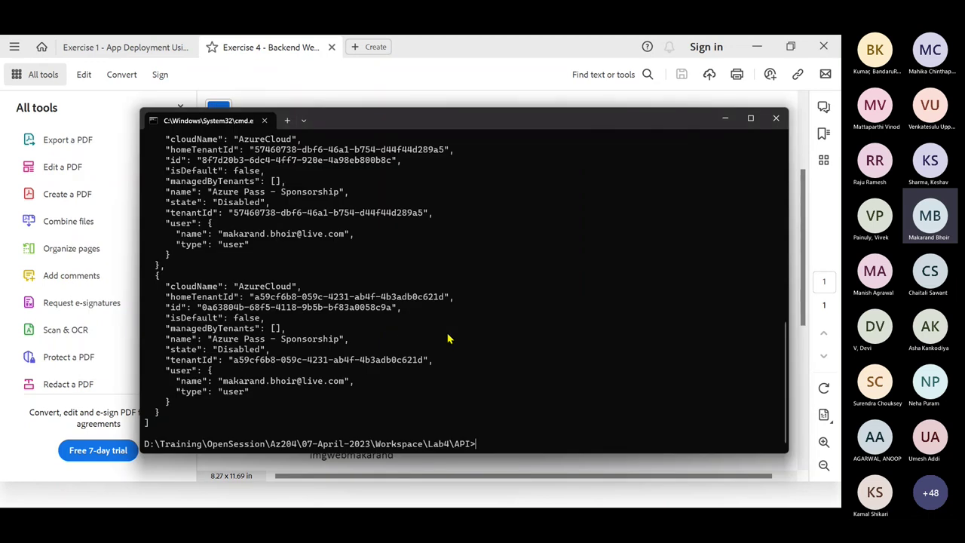
text(az webapp deployment source config-zip --resource-group az204-rg --src api.zip --name web-app-name)
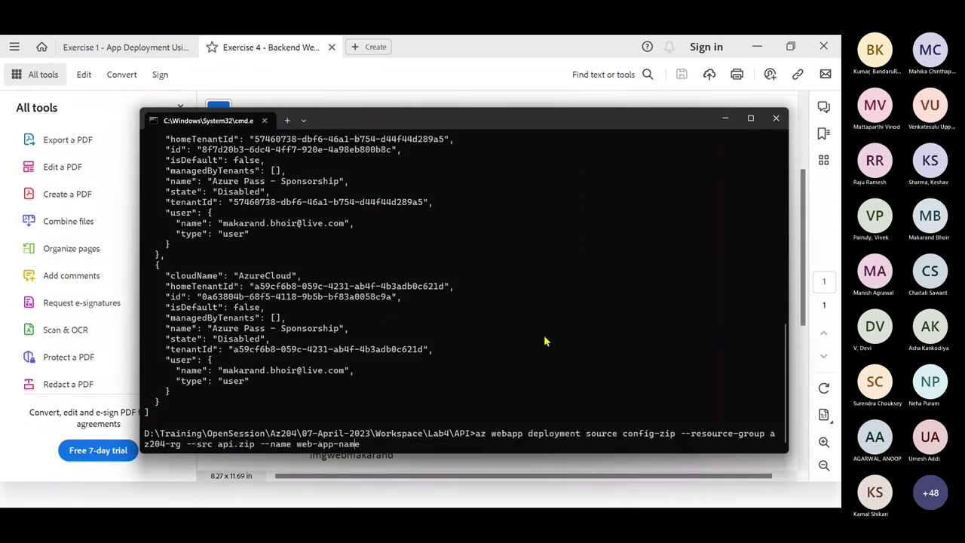
key(ctrl+Left)
key(ctrl+Left)
key(ctrl+Left)
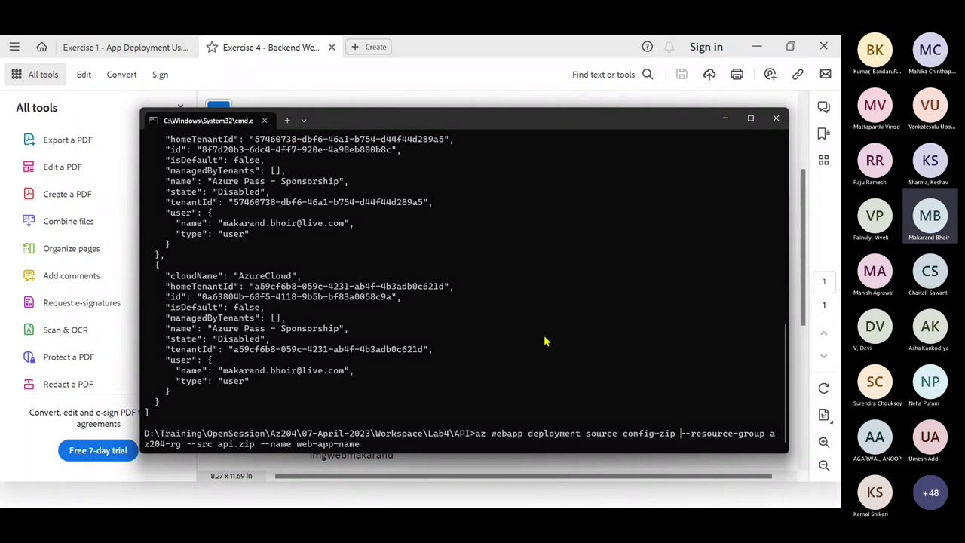
key(Left)
key(Left)
key(Left)
key(Left)
key(Left)
key(Left)
key(Left)
key(Left)
key(Left)
key(Left)
key(Left)
key(Left)
key(Left)
key(Left)
key(Left)
key(Left)
key(Left)
key(Left)
key(Left)
key(Left)
key(Right)
key(Right)
key(Right)
key(Right)
key(Right)
key(Right)
key(Right)
key(Right)
key(Right)
key(Right)
key(Right)
key(Right)
key(Right)
key(Right)
key(Right)
key(Right)
key(Right)
key(Right)
key(Right)
key(Right)
key(BackSpace)
key(BackSpace)
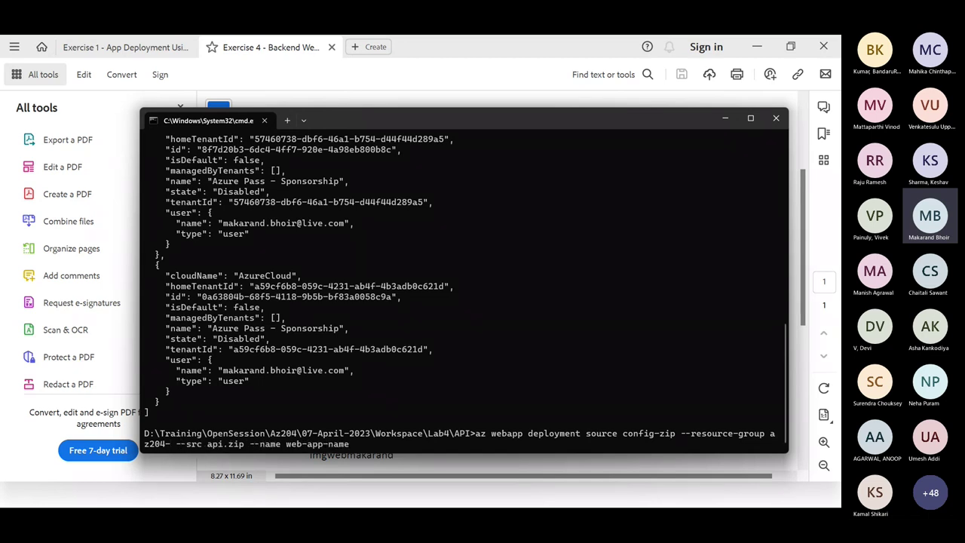
- Copy az204-training from the portal's Resource groups list and make it the command's resource group
key(alt+Tab)
key(alt+Tab)
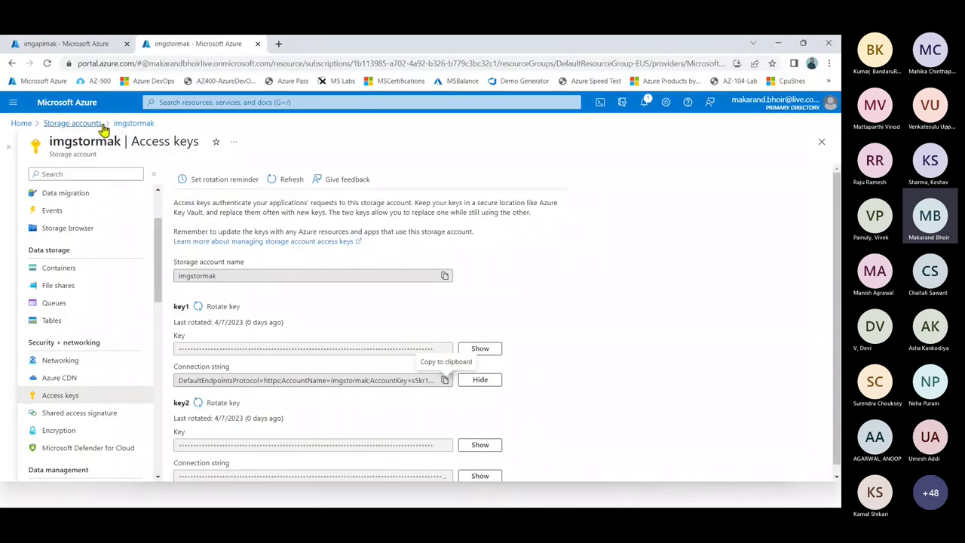
click(181, 103)
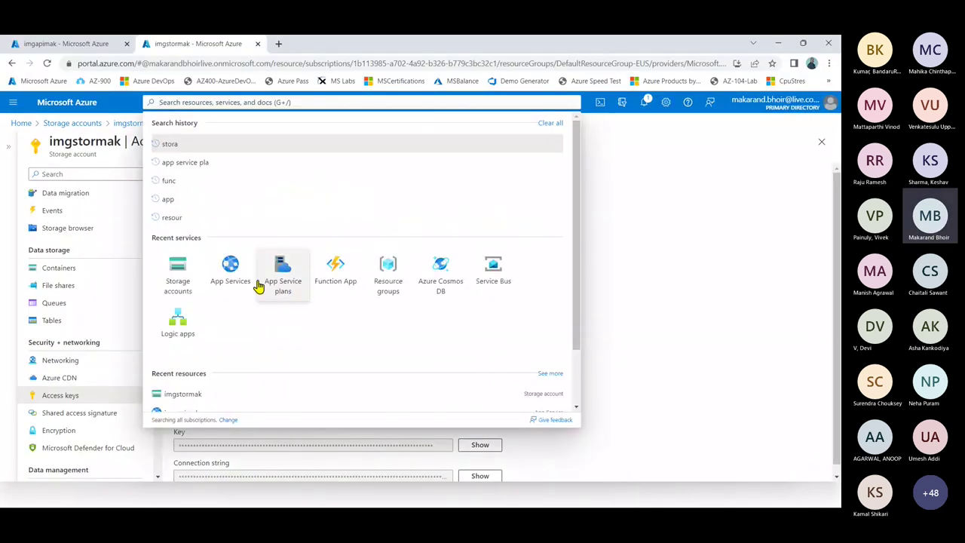
click(388, 279)
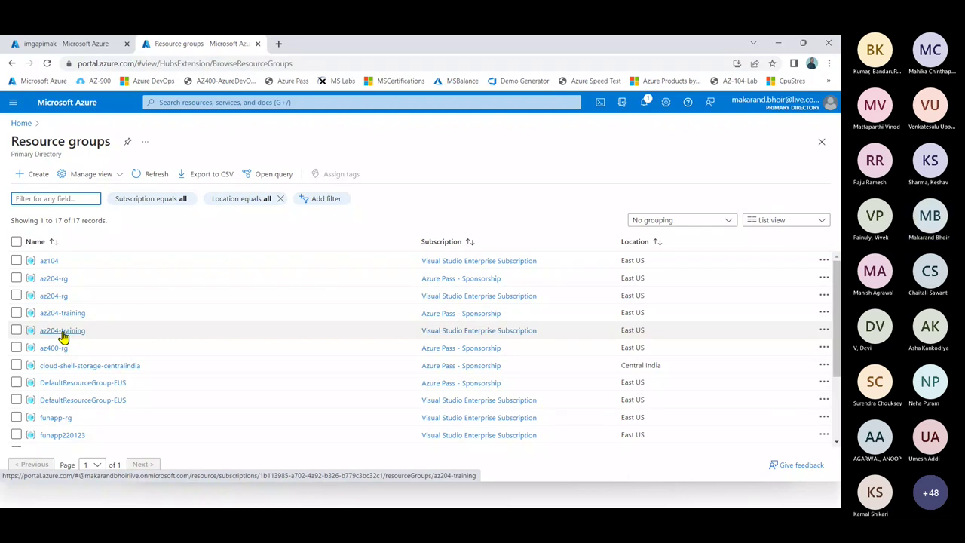
click(65, 332)
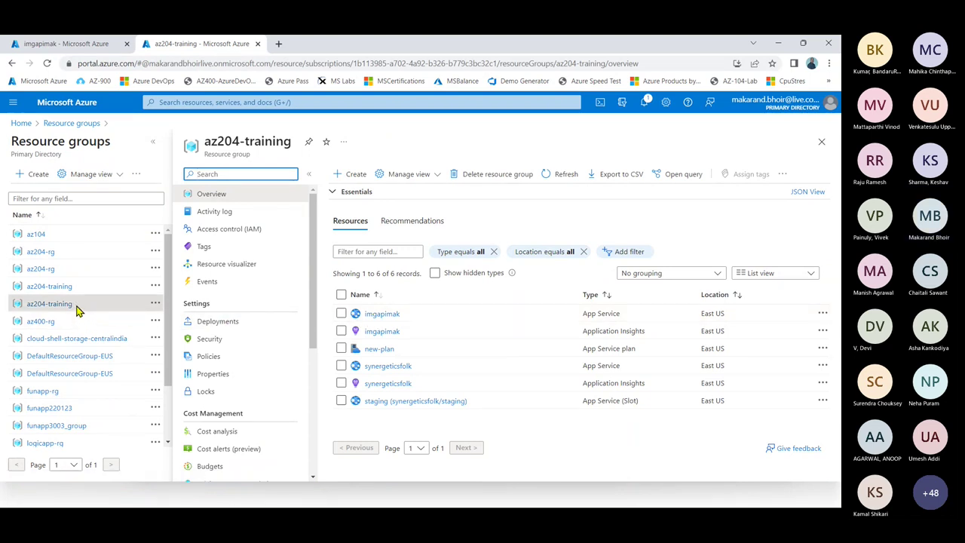
drag(77, 305, 27, 304)
key(ctrl+c)
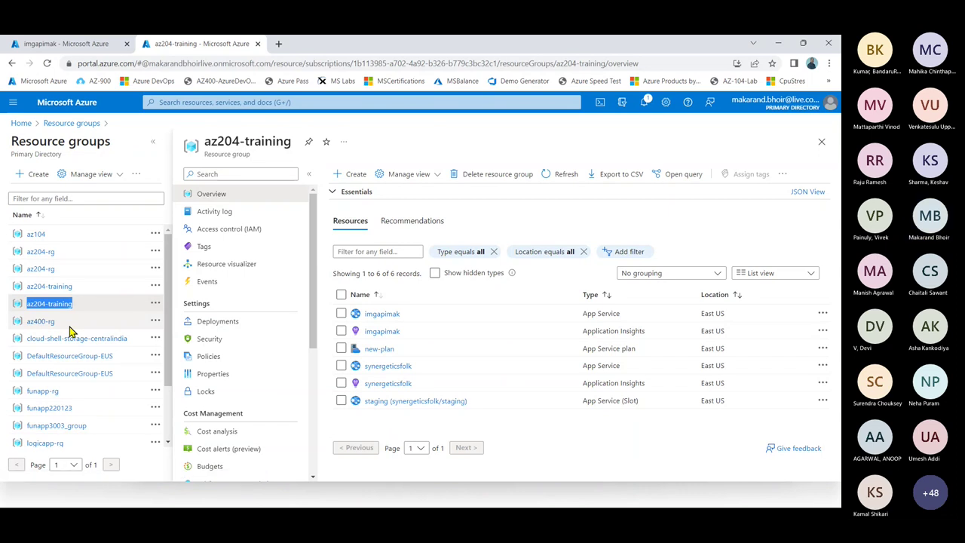
key(alt+Tab)
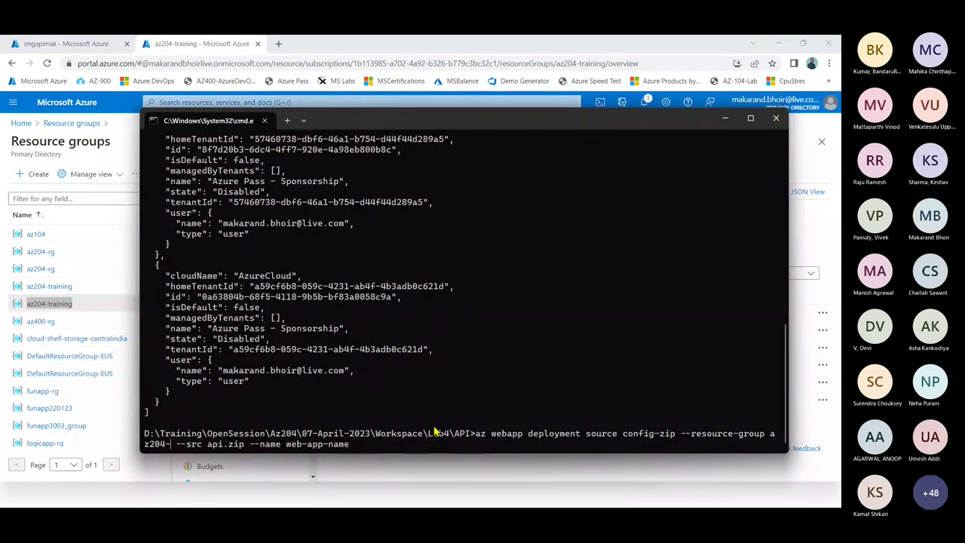
key(BackSpace)
key(BackSpace)
key(BackSpace)
key(BackSpace)
key(BackSpace)
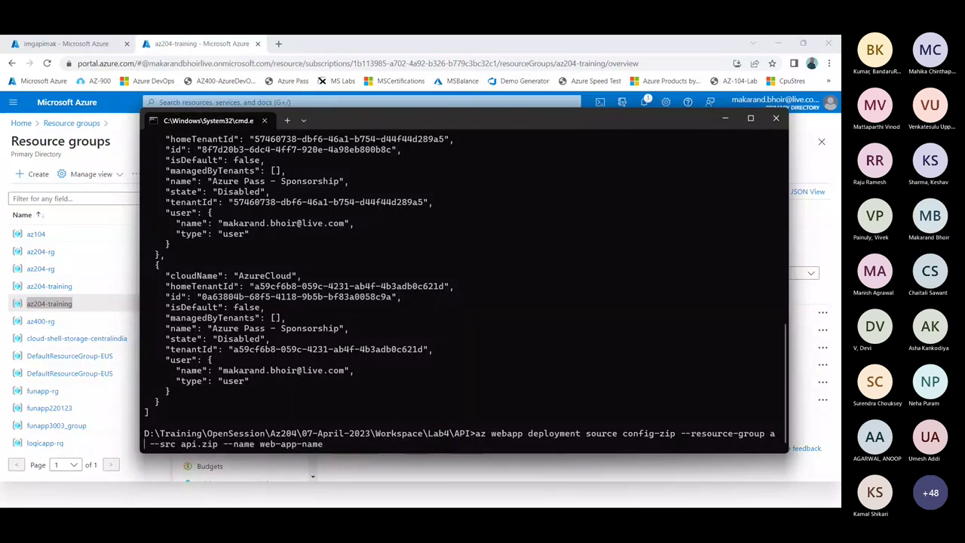
key(ctrl+v)
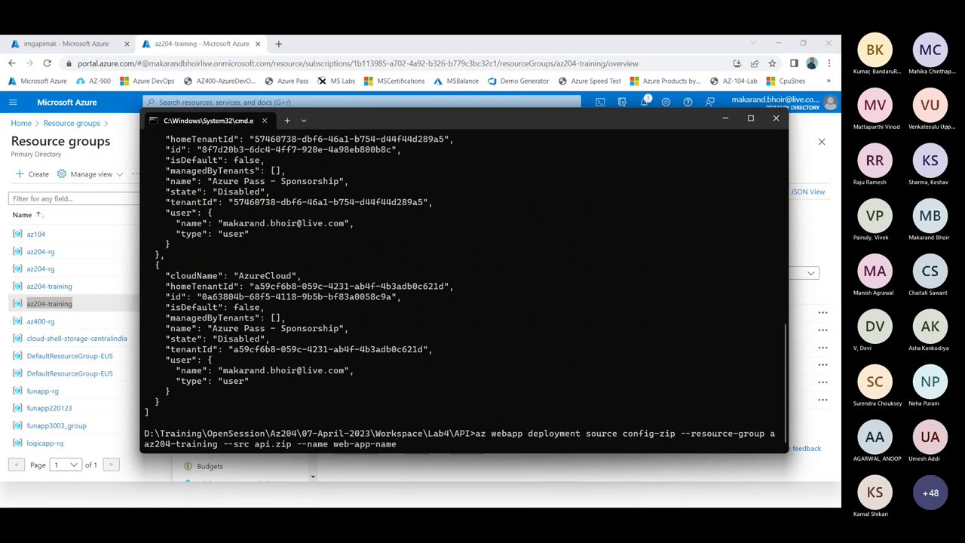
key(BackSpace)
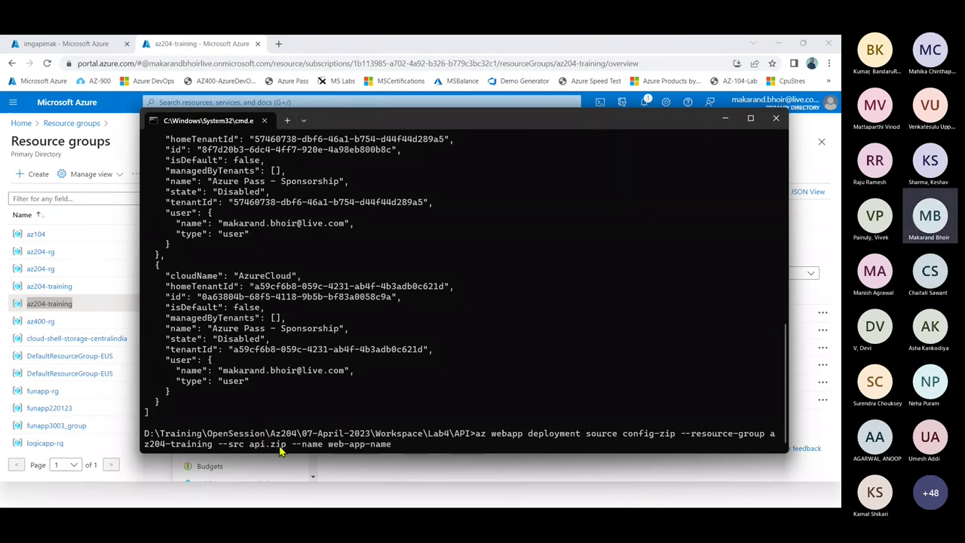
- Open the imgapimak web app in the Azure portal
drag(361, 123, 412, 169)
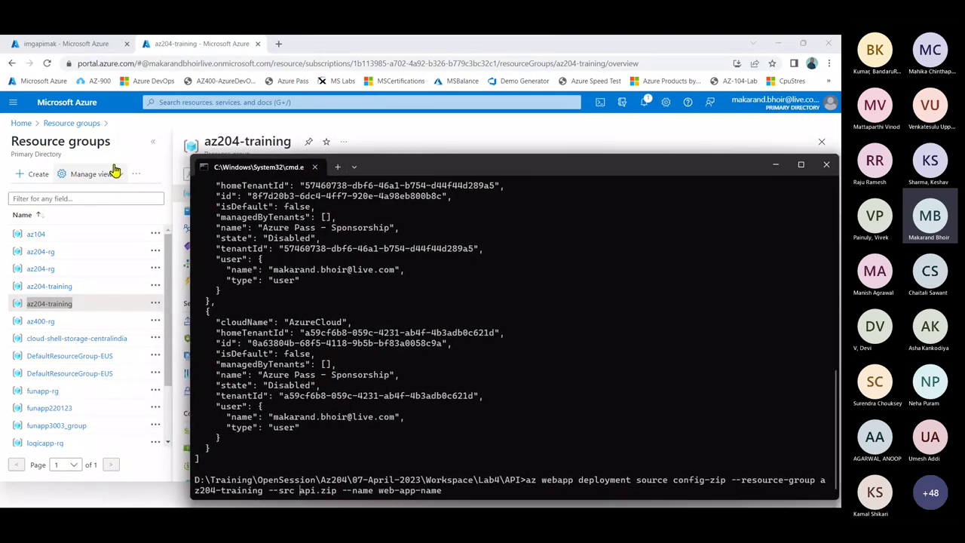
click(485, 123)
click(383, 314)
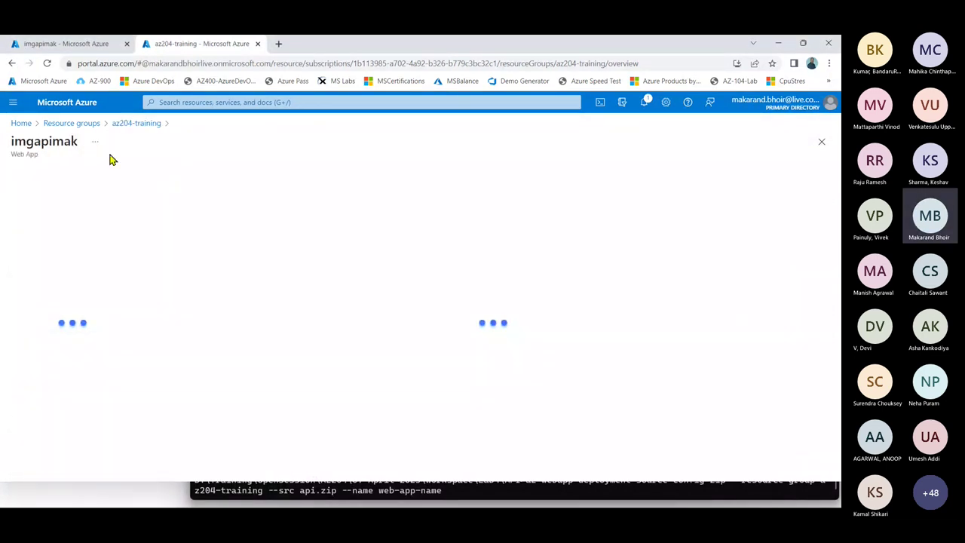
- Replace the placeholder web app name with imgapimak and run the api.zip deployment until it reports Succeeded
double_click(79, 146)
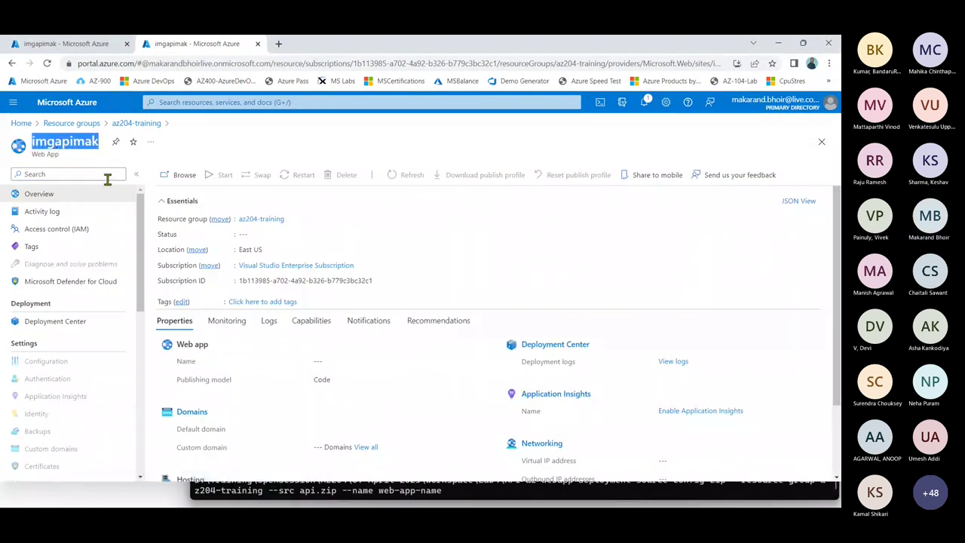
click(502, 482)
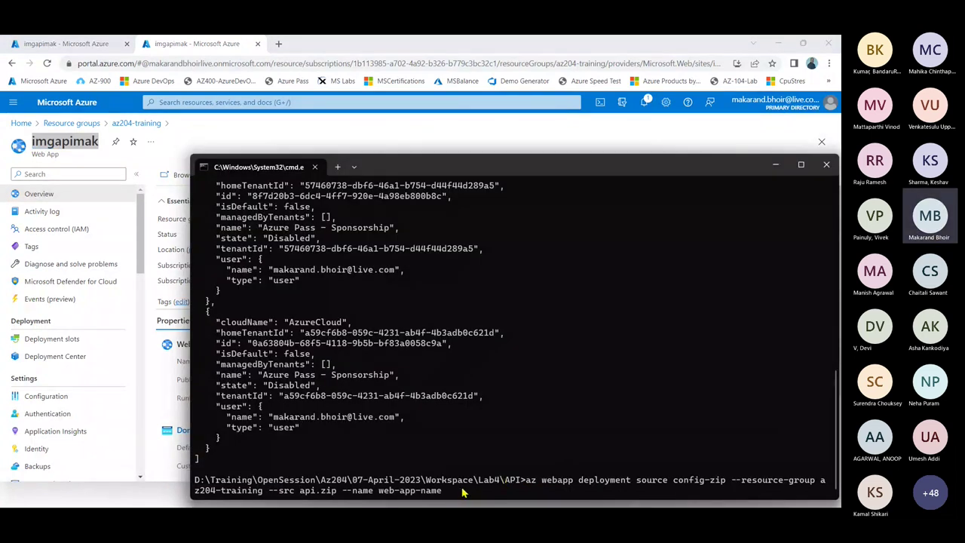
key(BackSpace)
key(BackSpace)
key(BackSpace)
key(BackSpace)
key(BackSpace)
key(BackSpace)
key(BackSpace)
key(BackSpace)
key(BackSpace)
key(BackSpace)
key(BackSpace)
key(BackSpace)
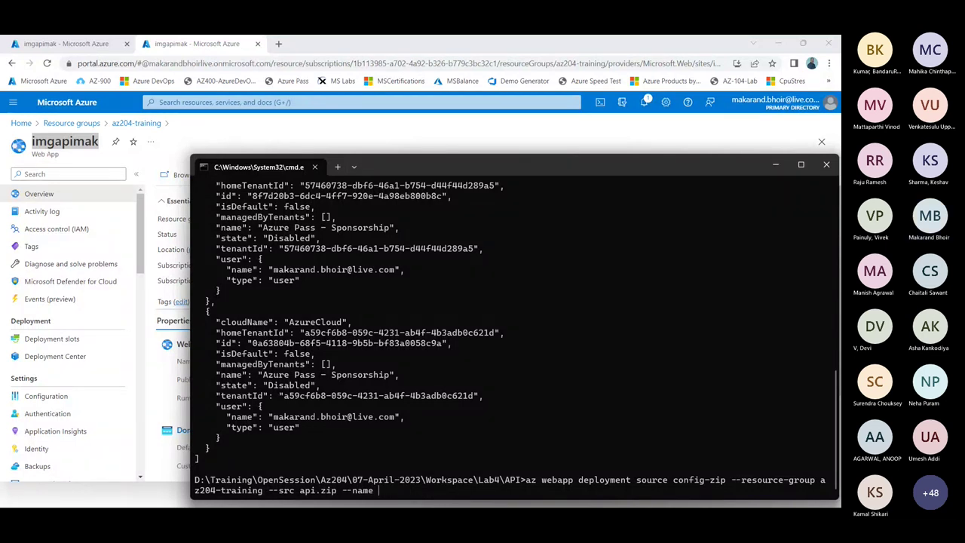
text(imgapimak)
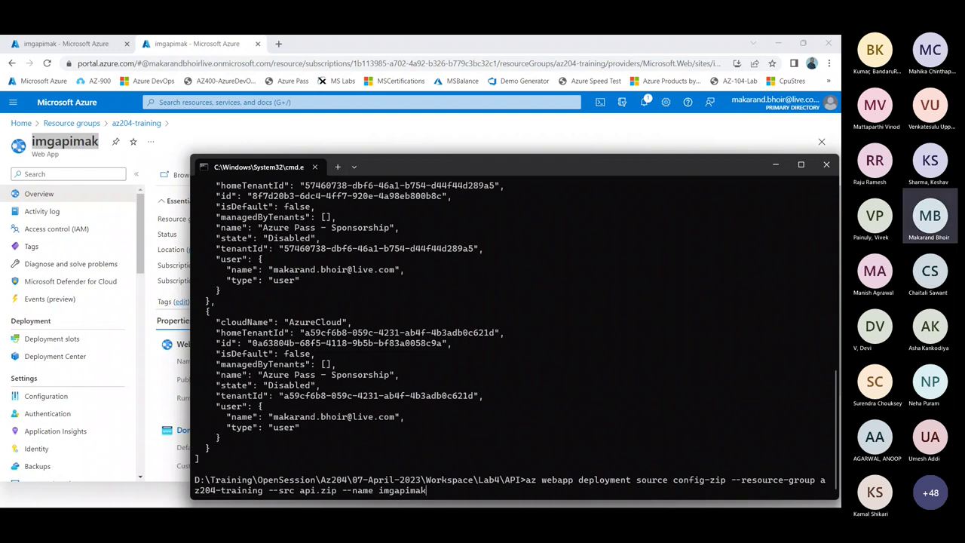
key(Return)
drag(553, 175, 531, 110)
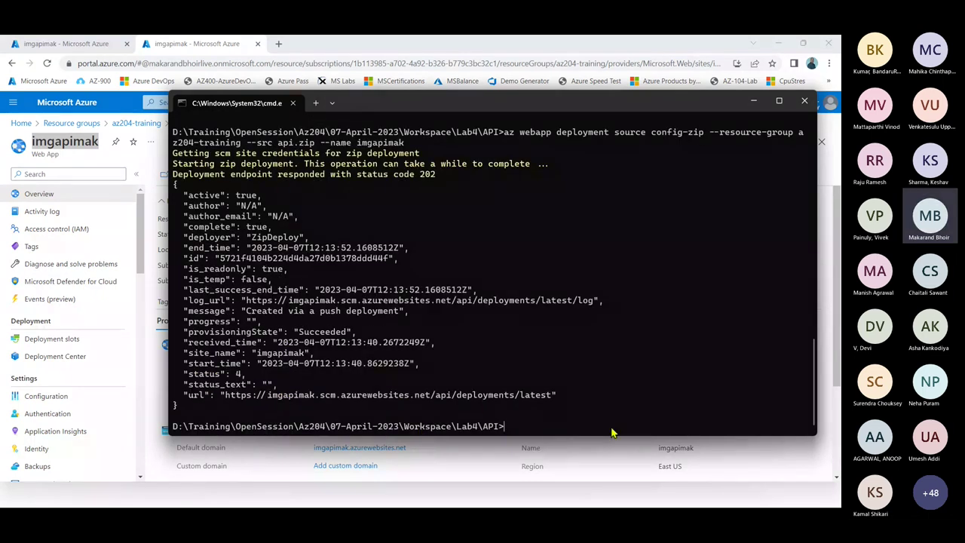
key(alt+Tab)
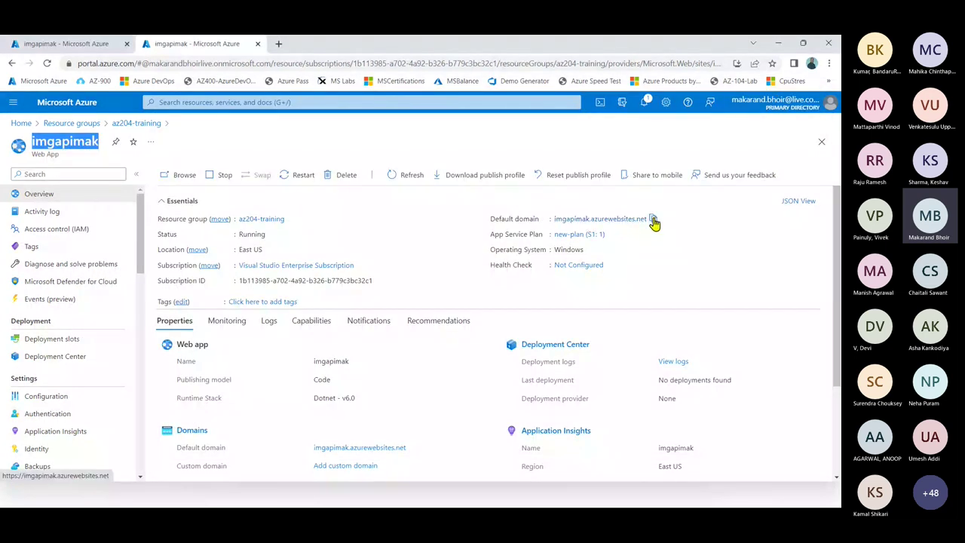
- Load imgapimak.azurewebsites.net in a new Chrome tab
click(653, 219)
key(ctrl+t)
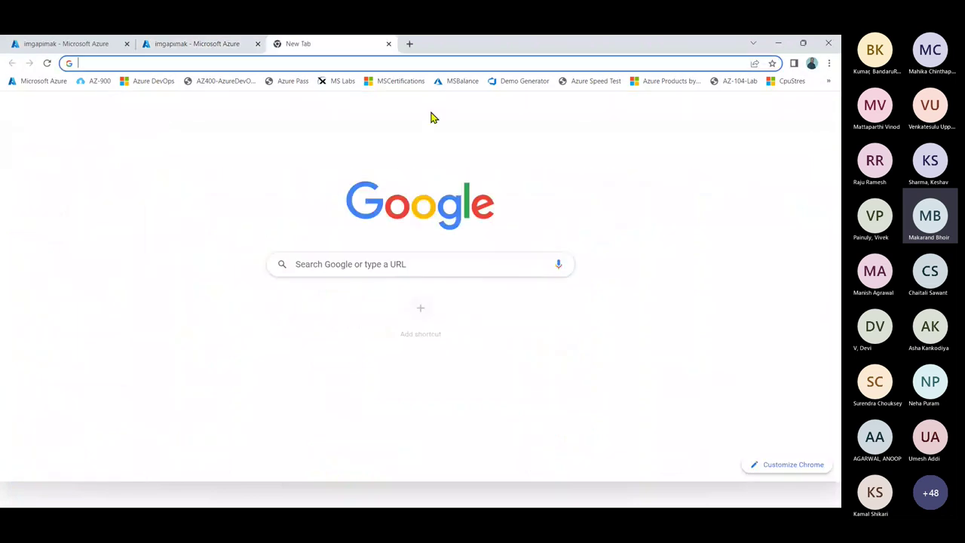
text(imgapimak.azurewebsites.net)
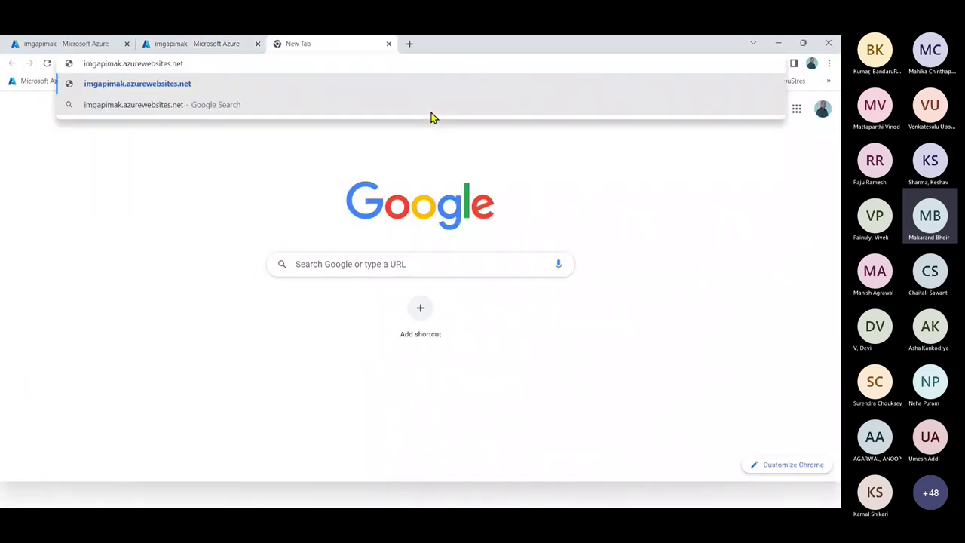
key(Return)
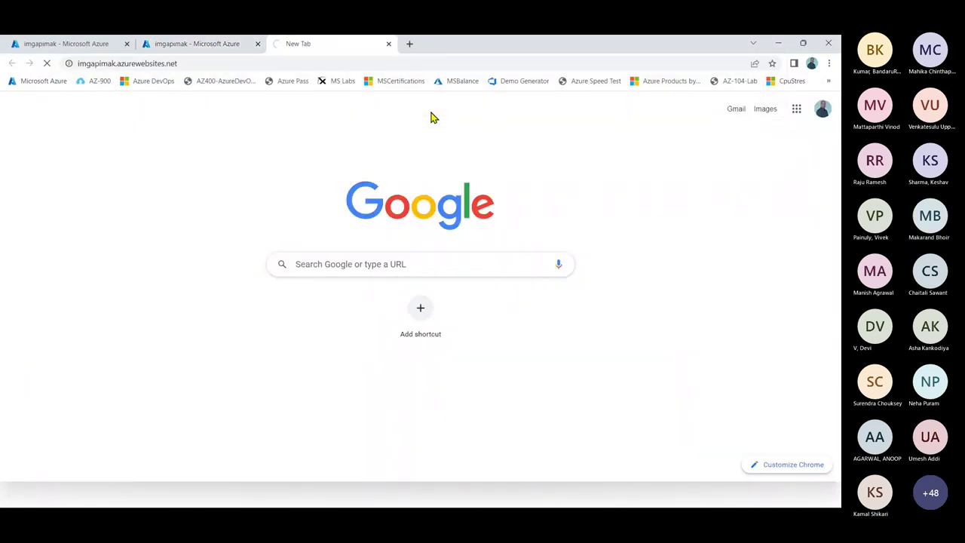